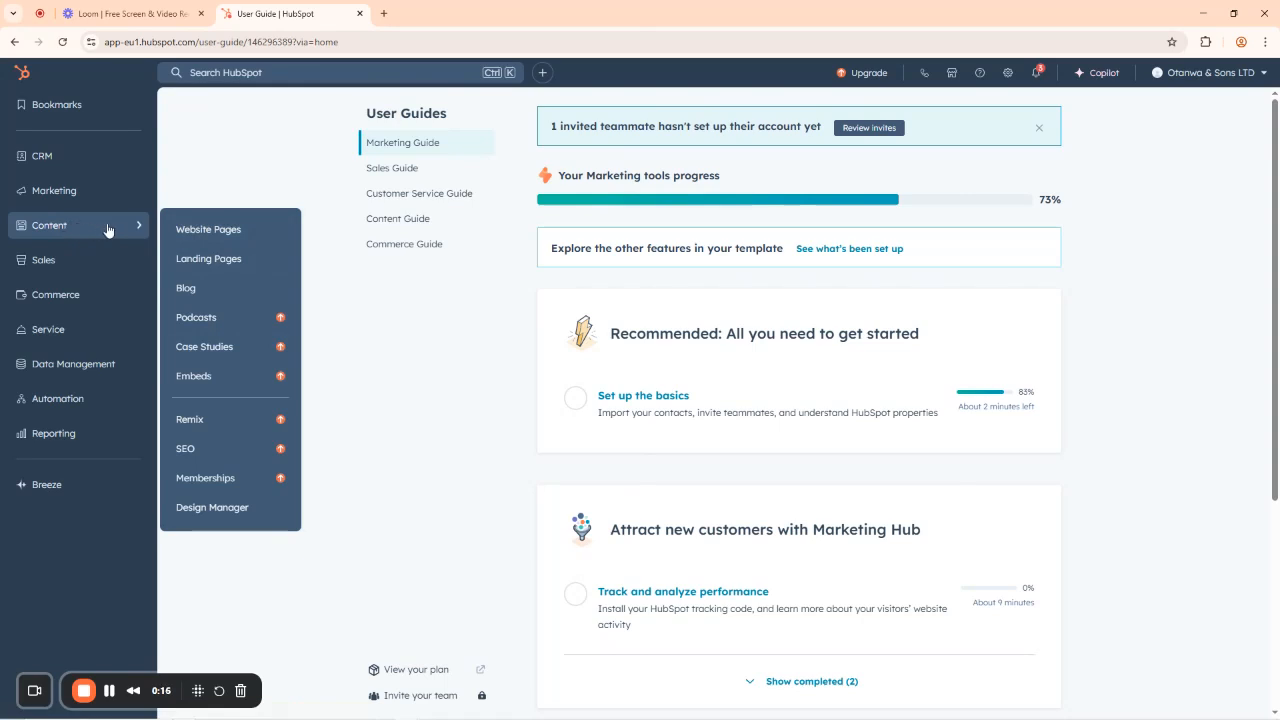
pyautogui.moveTo(57, 195)
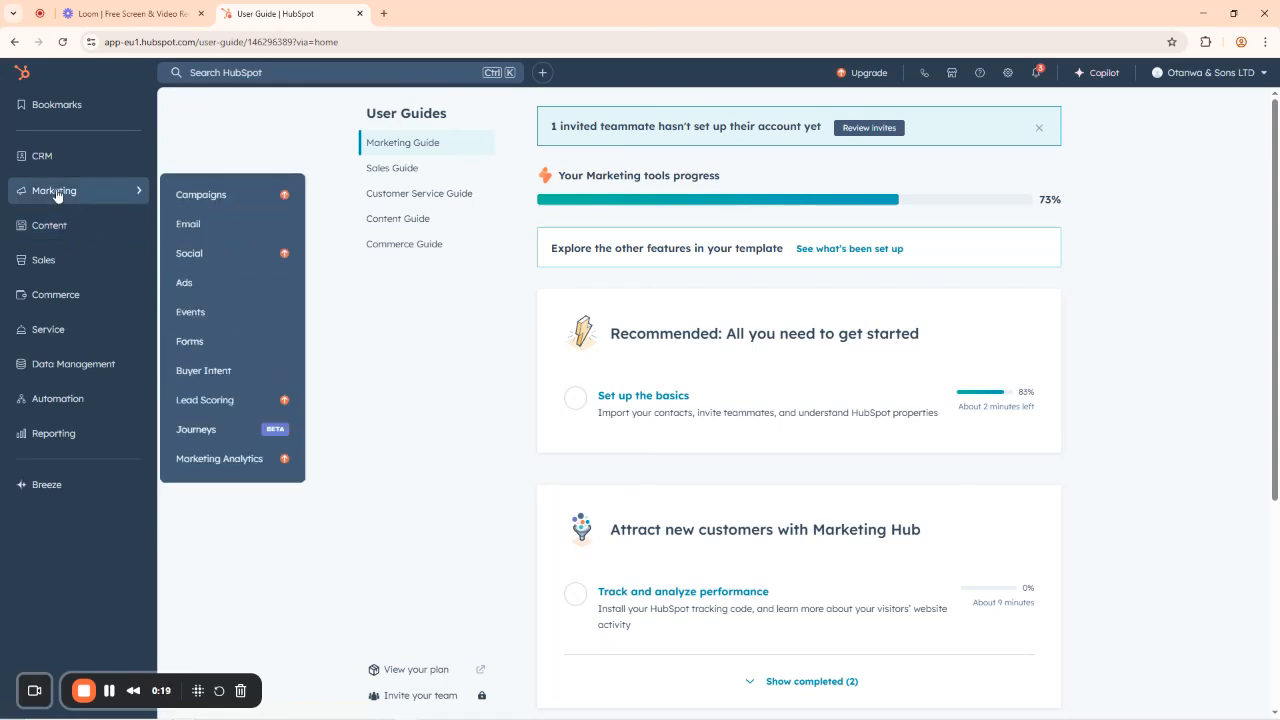
pyautogui.moveTo(66, 228)
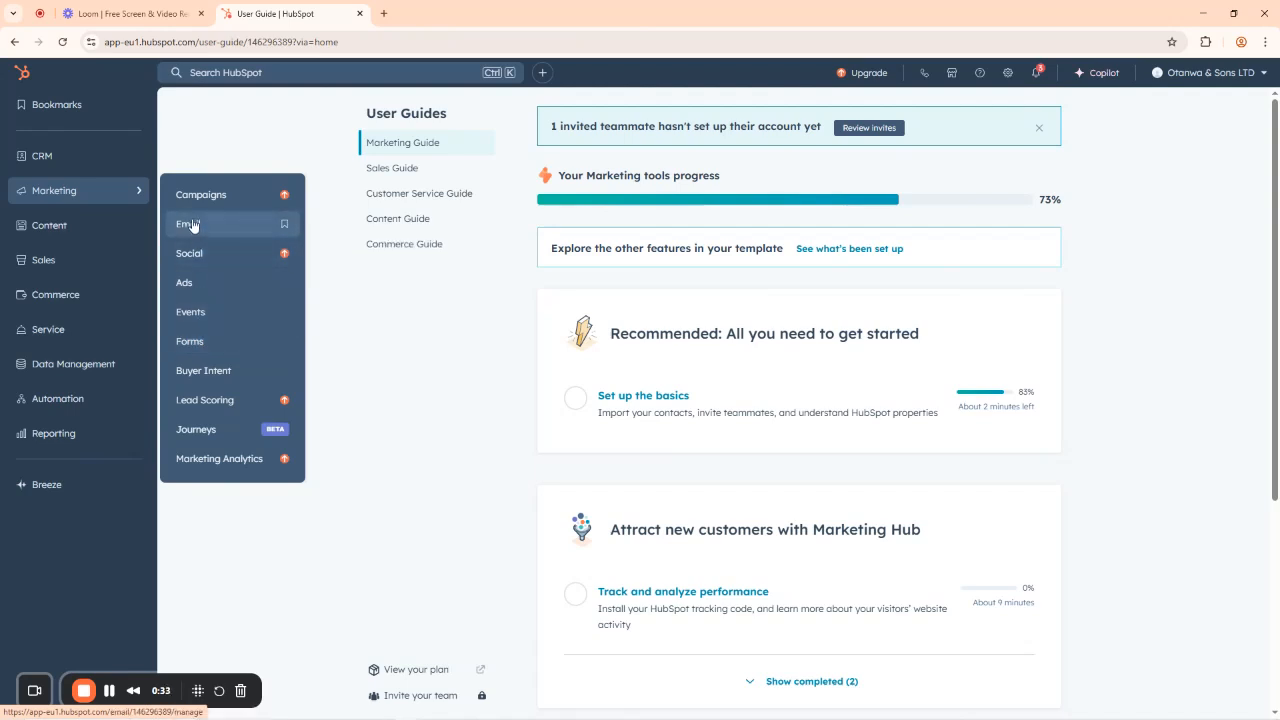
pyautogui.moveTo(136, 222)
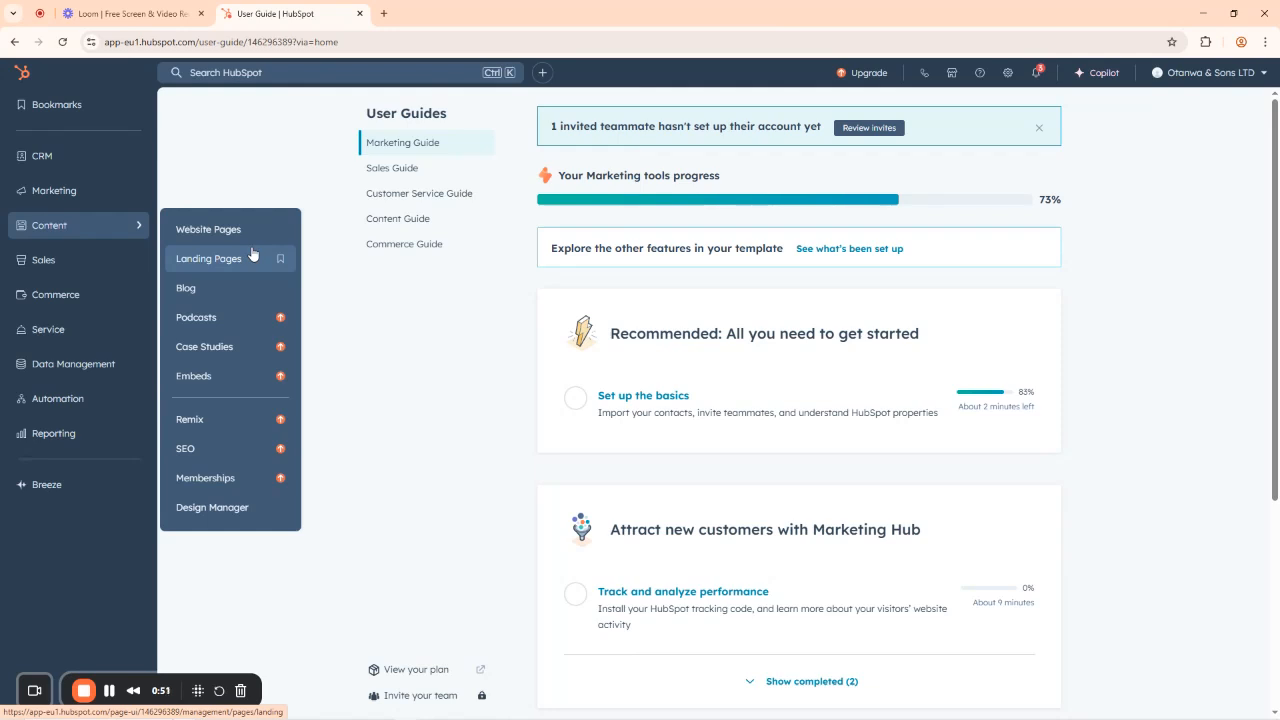
pyautogui.moveTo(115, 197)
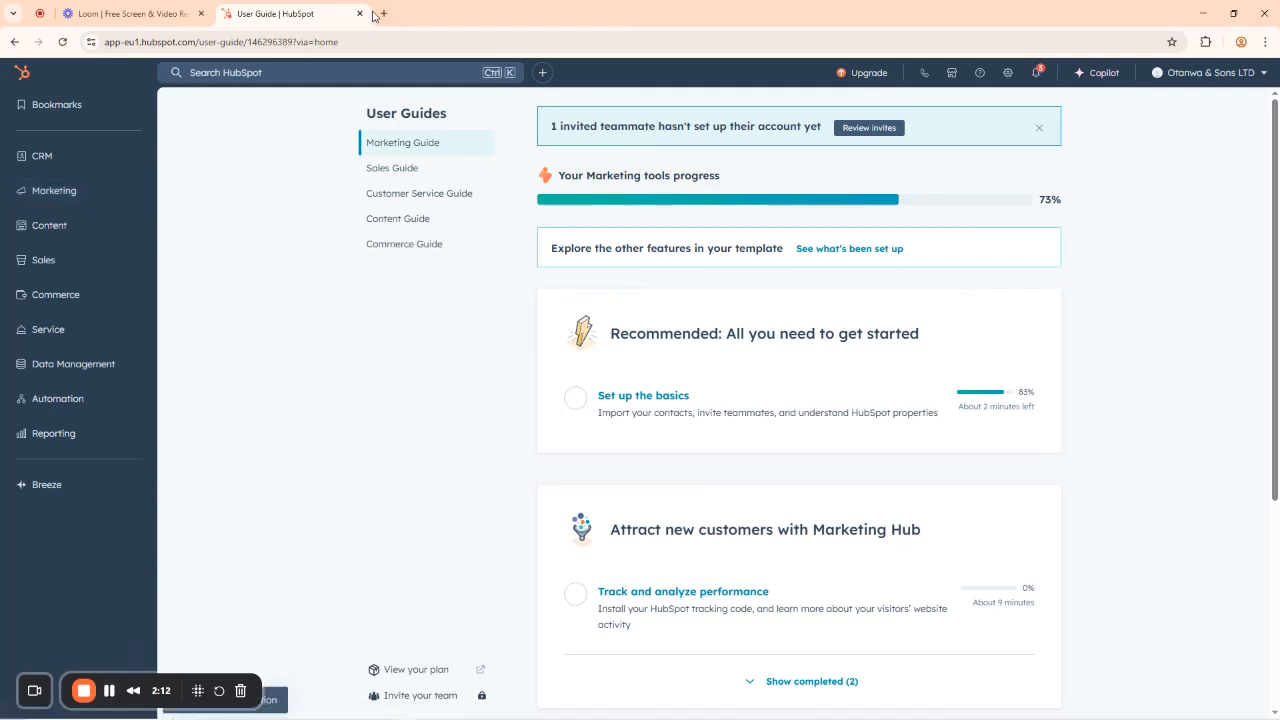
# Search the web for "digitalwitchng" in a new browser tab.
pyautogui.click(382, 13)
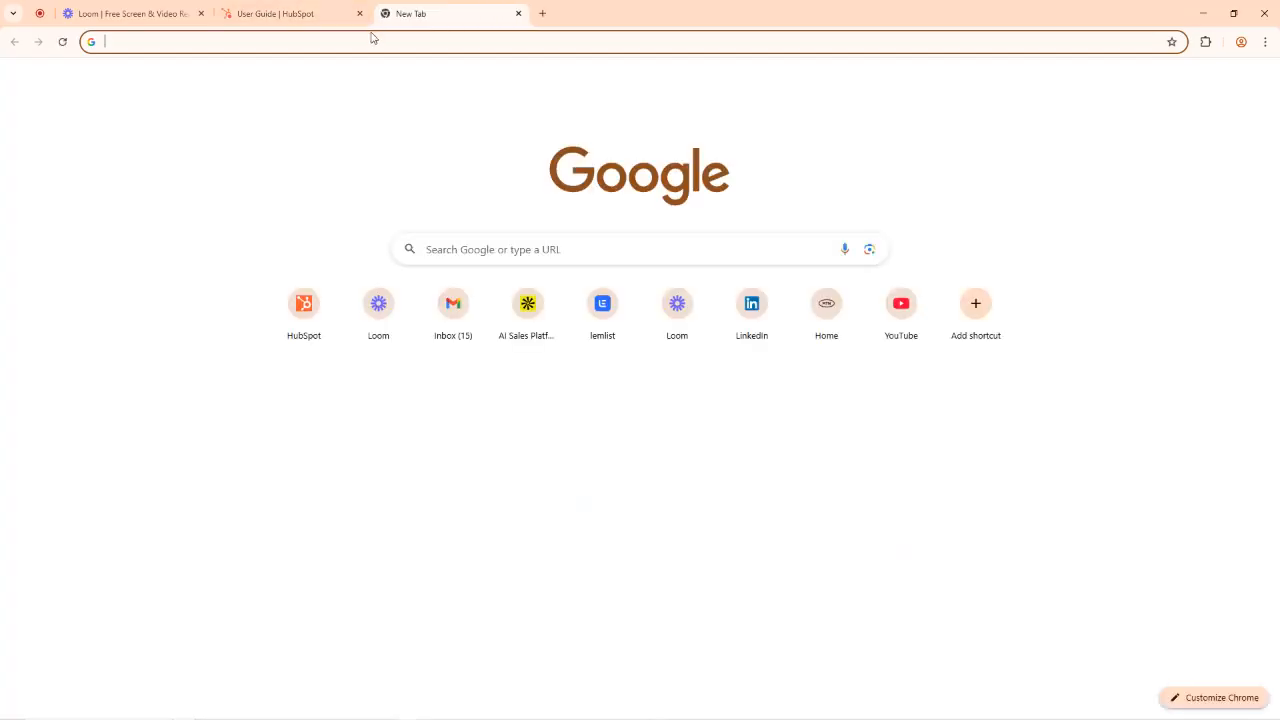
pyautogui.click(372, 42)
pyautogui.write('digital')
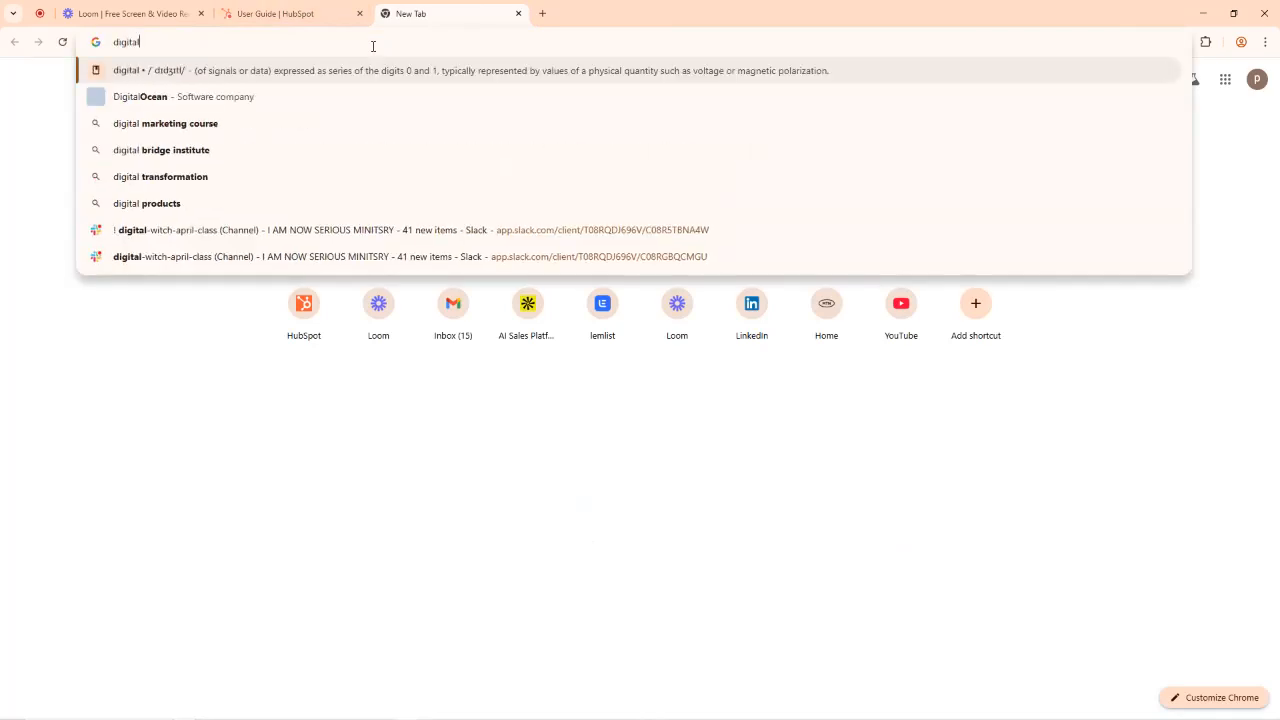
pyautogui.write('witch')
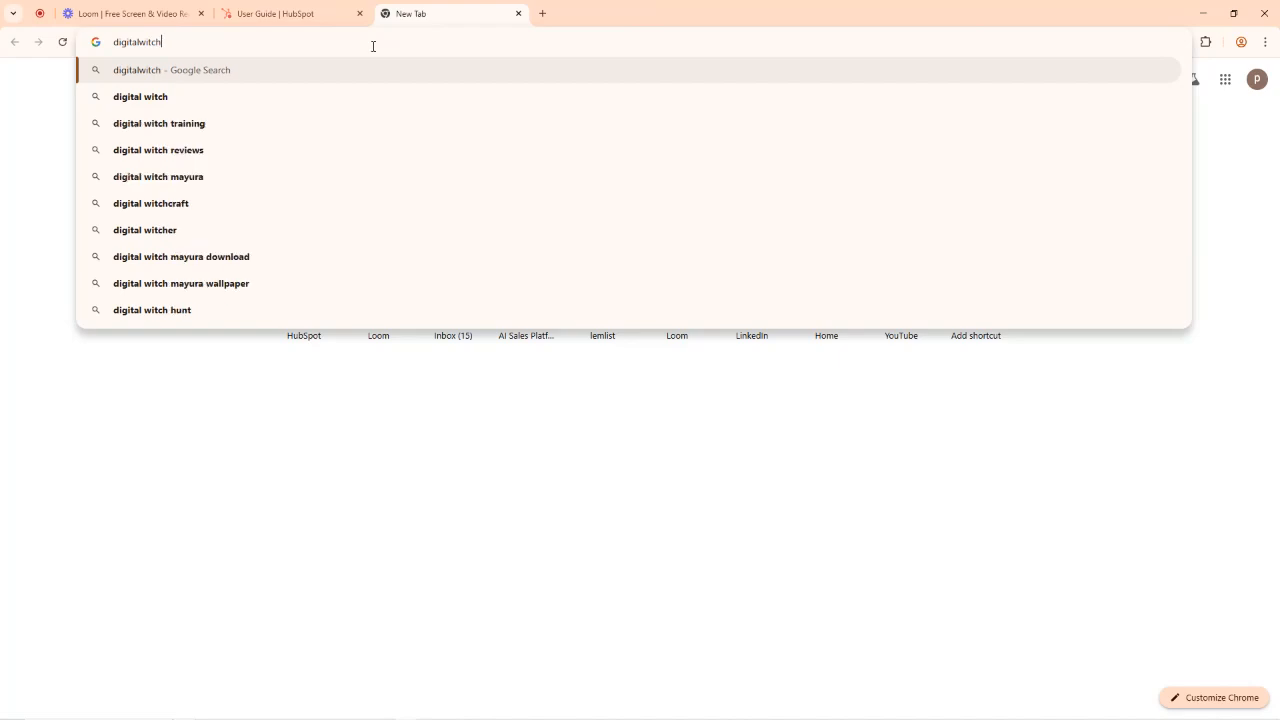
pyautogui.write('ng')
pyautogui.press('Return')
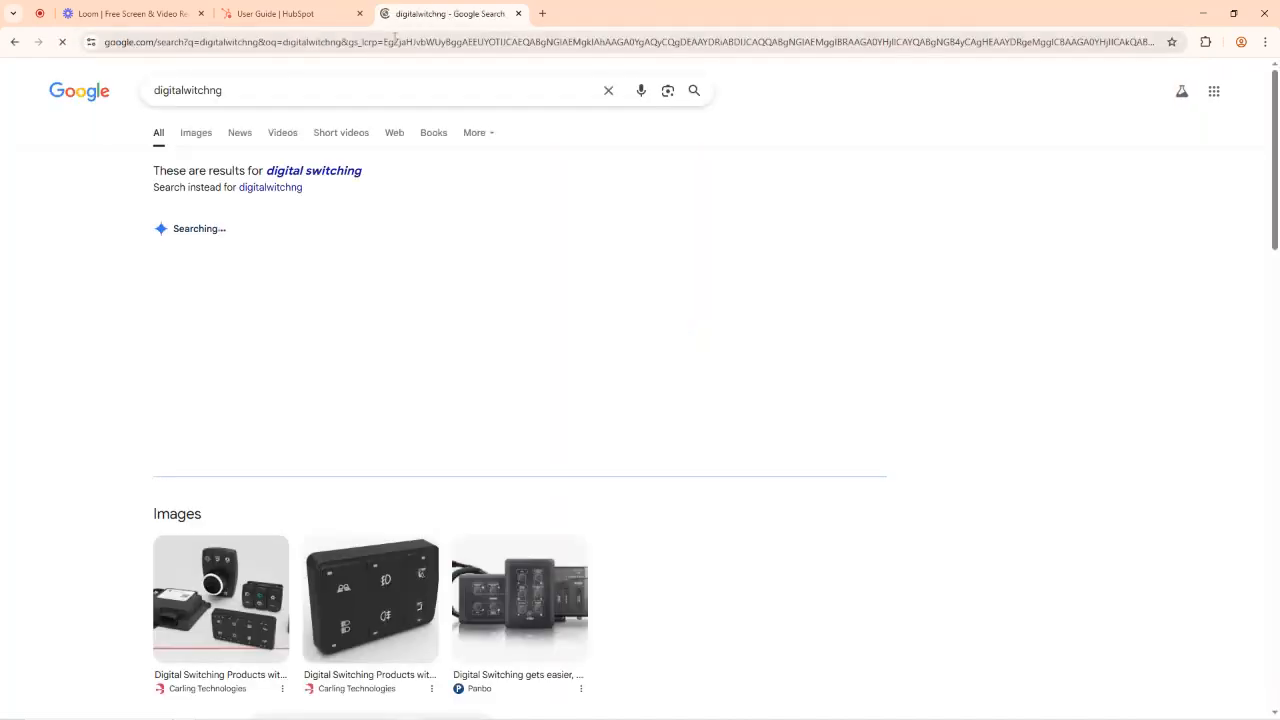
# Open the University of Texas at Dallas "Digital Switching" PDF result in a separate browser tab.
pyautogui.scroll(-5, 534, 263)
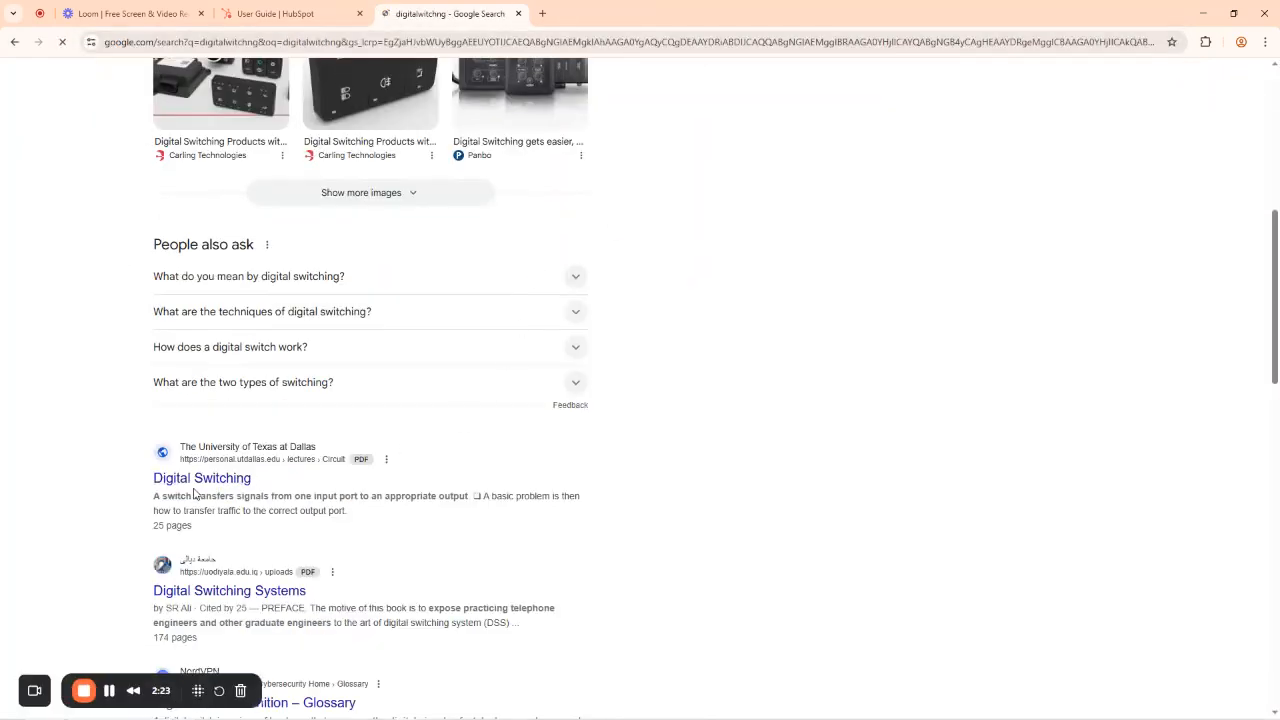
pyautogui.rightClick(192, 484)
pyautogui.click(236, 495)
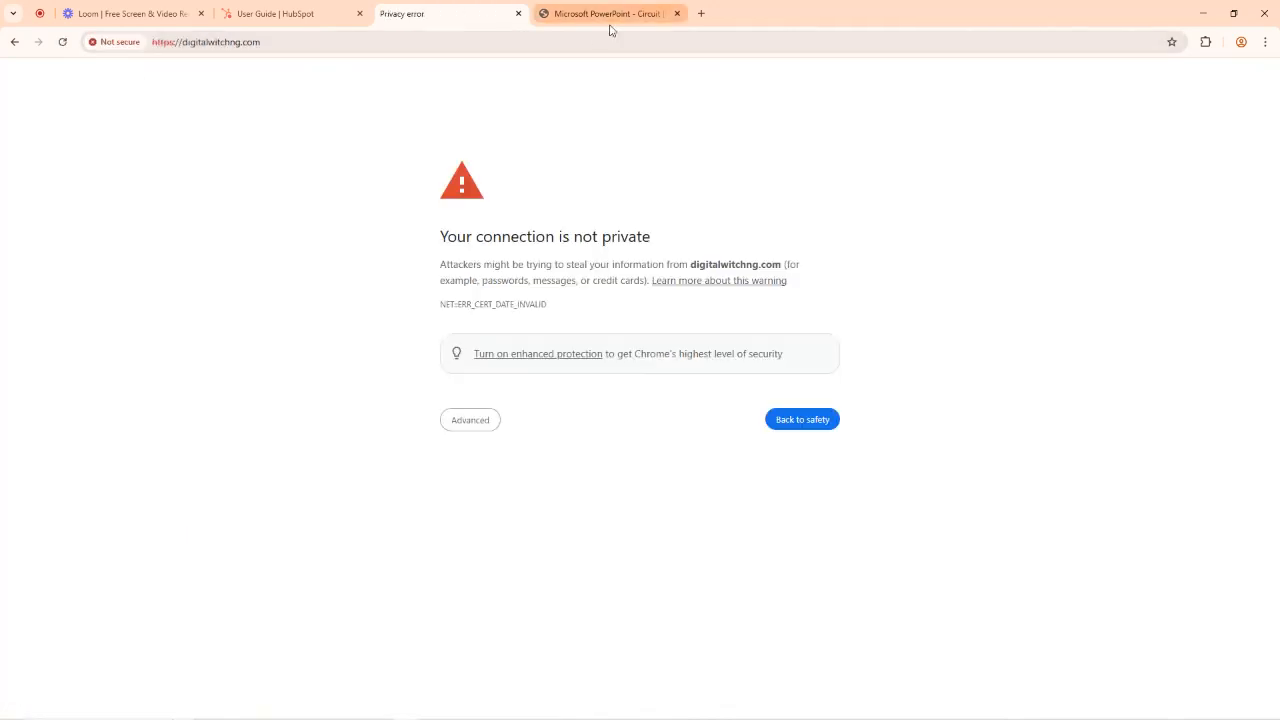
# Bypass the privacy warning to load the digitalwitchng.com website.
pyautogui.click(472, 420)
pyautogui.click(293, 10)
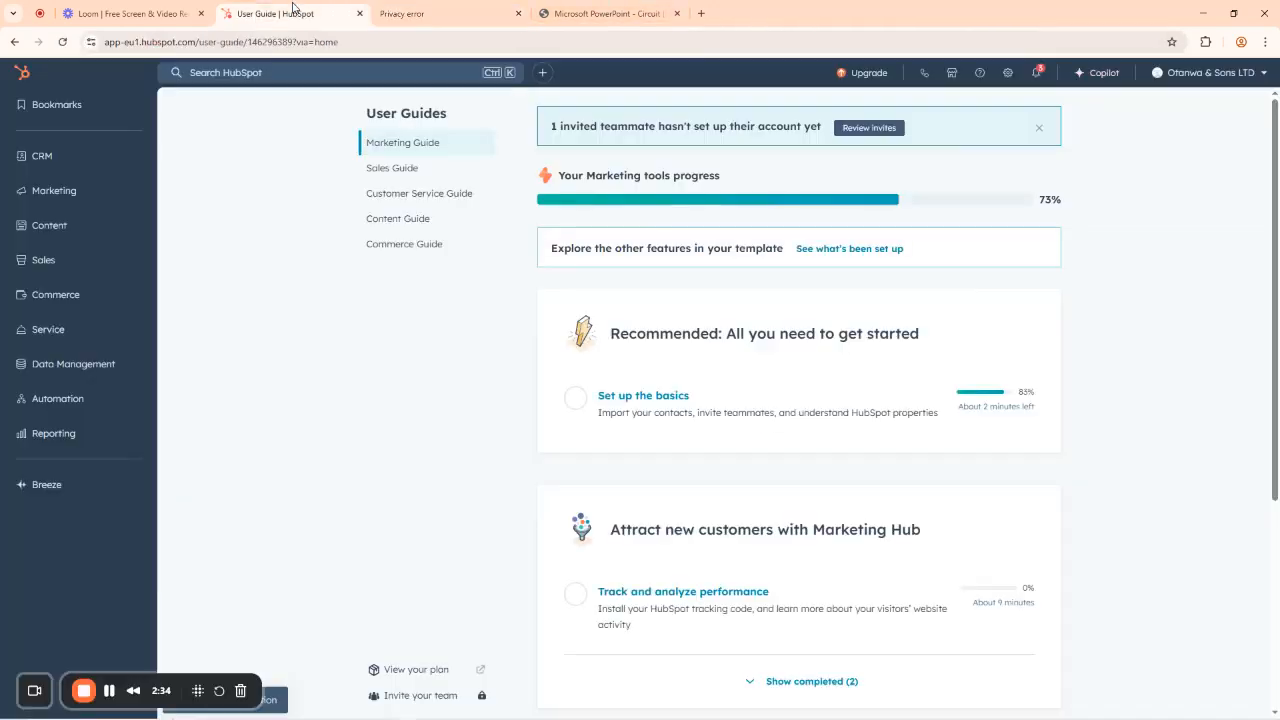
pyautogui.click(109, 692)
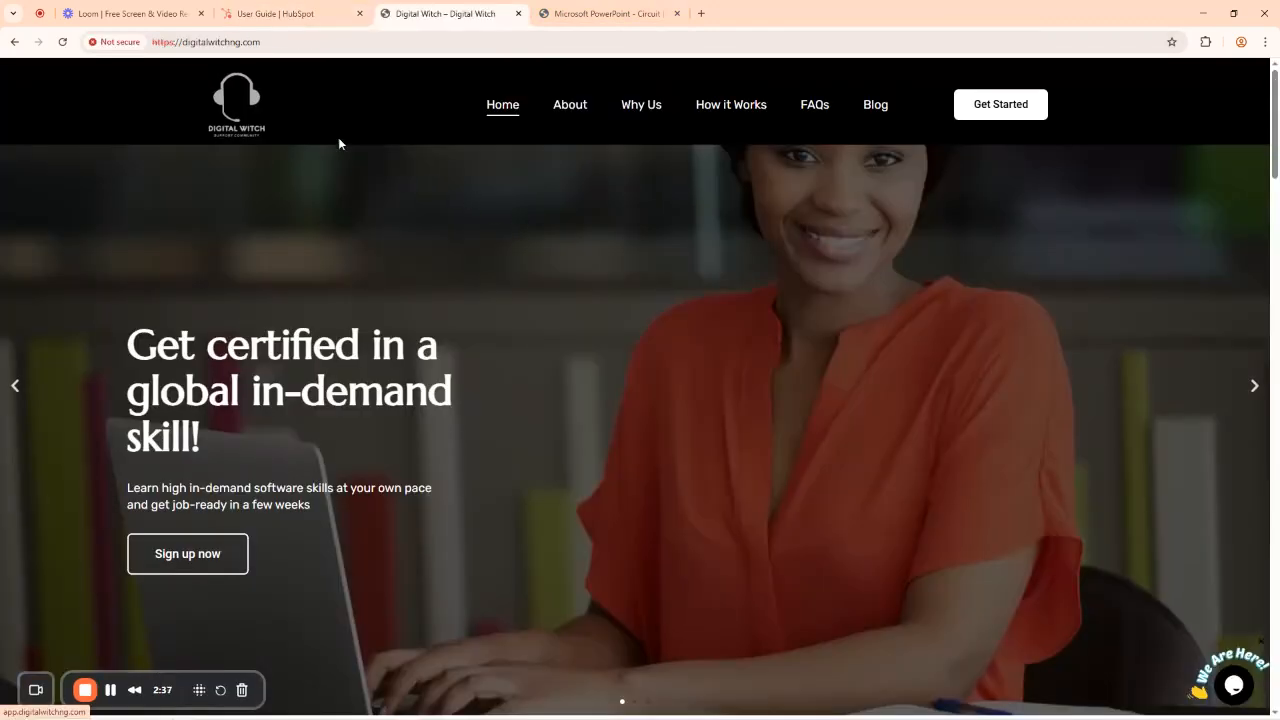
# Look through the whole Digital Witch home page down to its footer and return to the beginning.
pyautogui.scroll(-7, 725, 305)
pyautogui.scroll(-20, 726, 308)
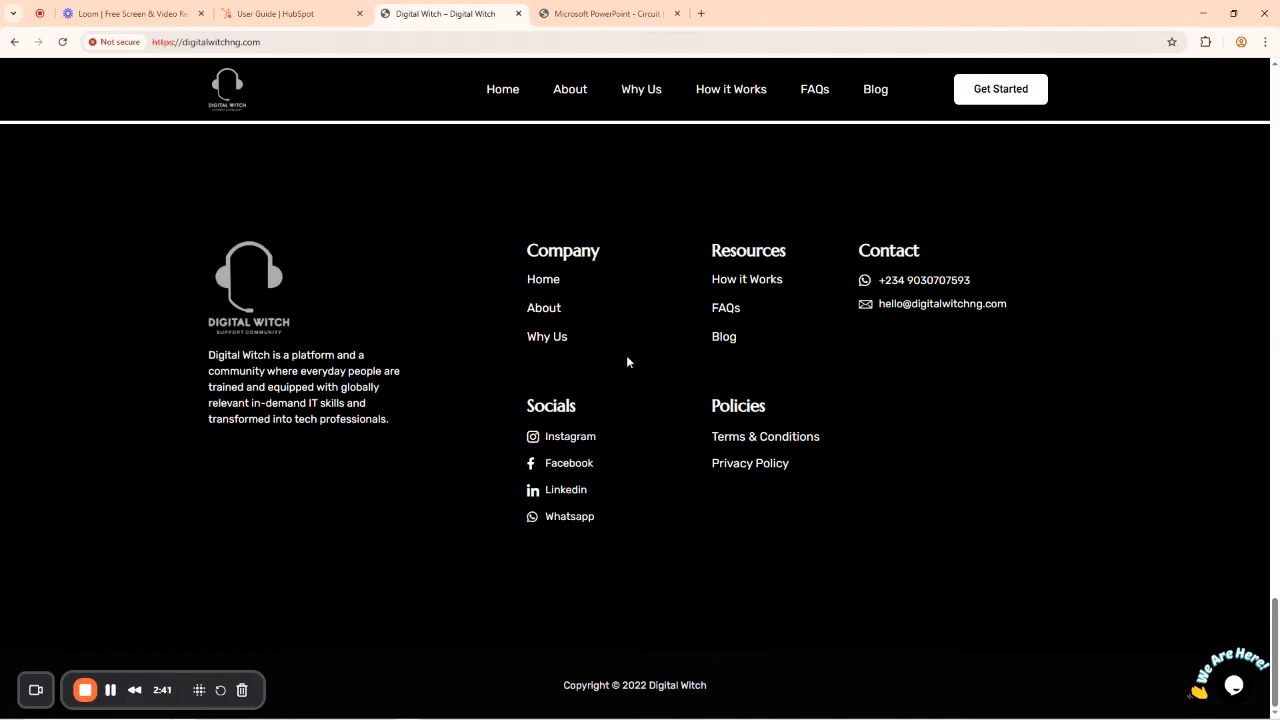
pyautogui.scroll(2, 635, 335)
pyautogui.scroll(20, 645, 302)
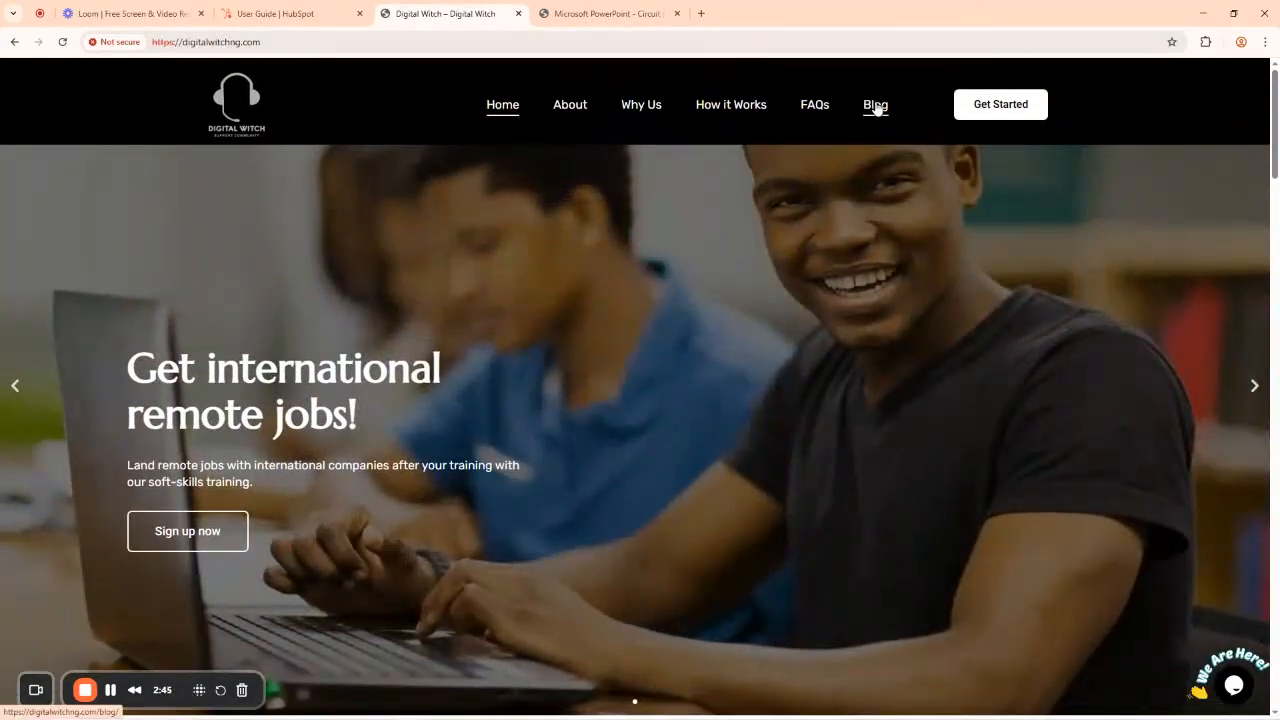
# Open the Digital Witch site's Blog page and look through it down to the footer.
pyautogui.click(875, 107)
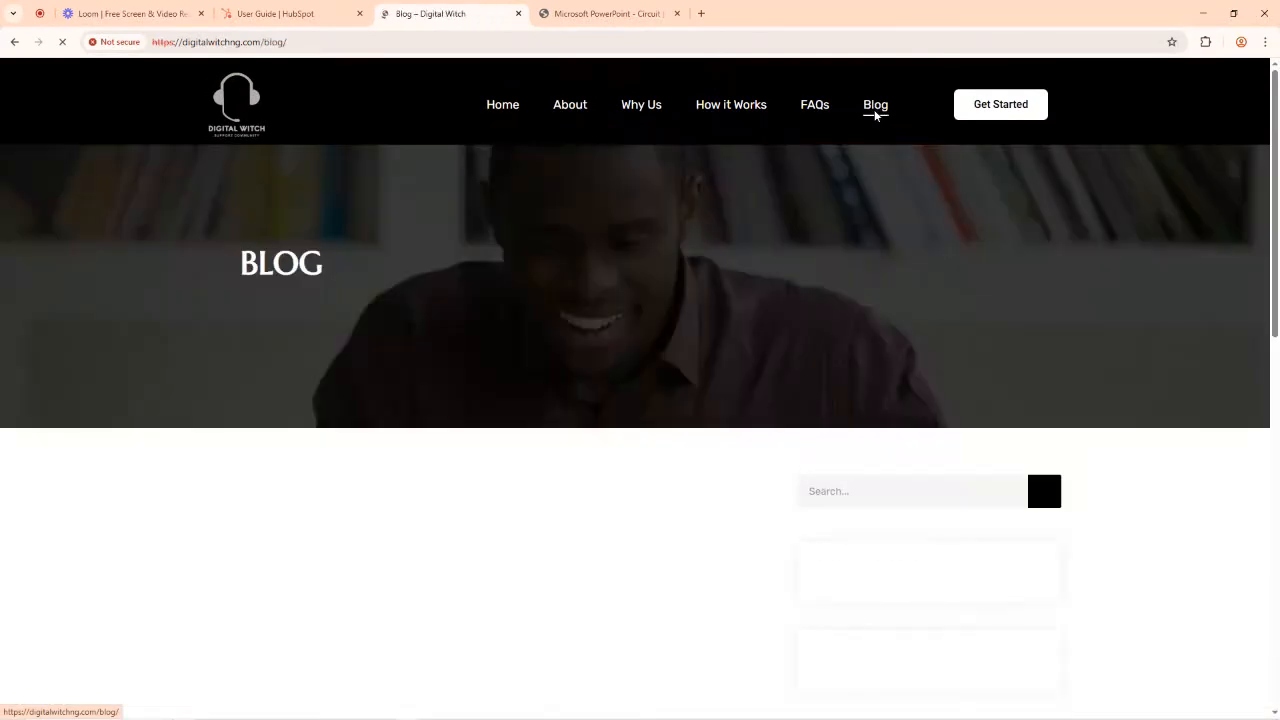
pyautogui.scroll(-10, 649, 377)
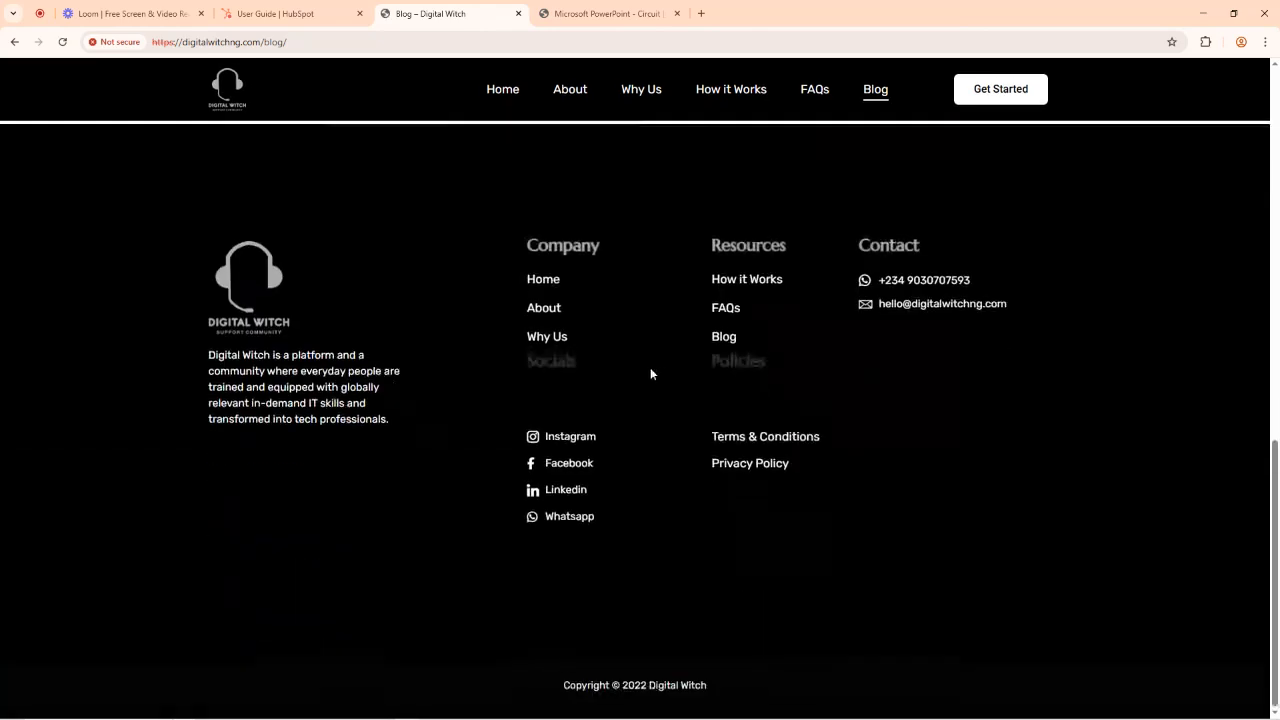
pyautogui.scroll(10, 646, 370)
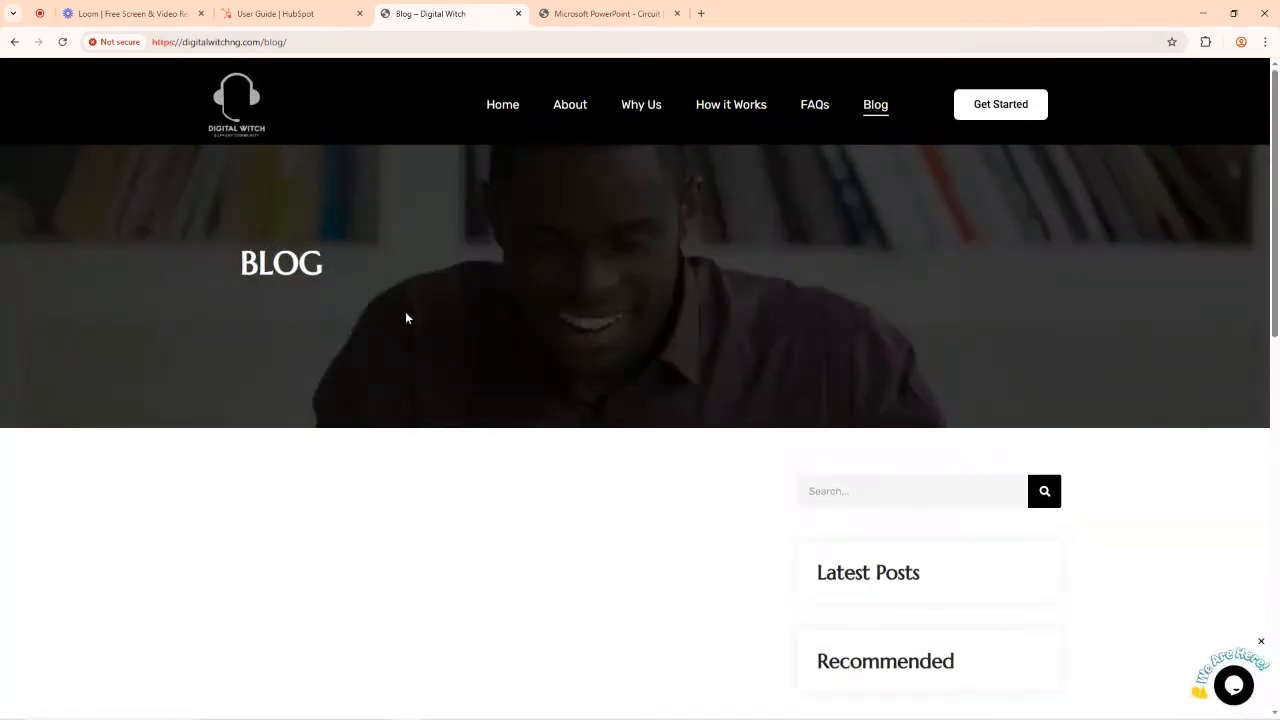
# Switch back to HubSpot and show the Content options, including Website Pages.
pyautogui.click(246, 11)
pyautogui.moveTo(58, 232)
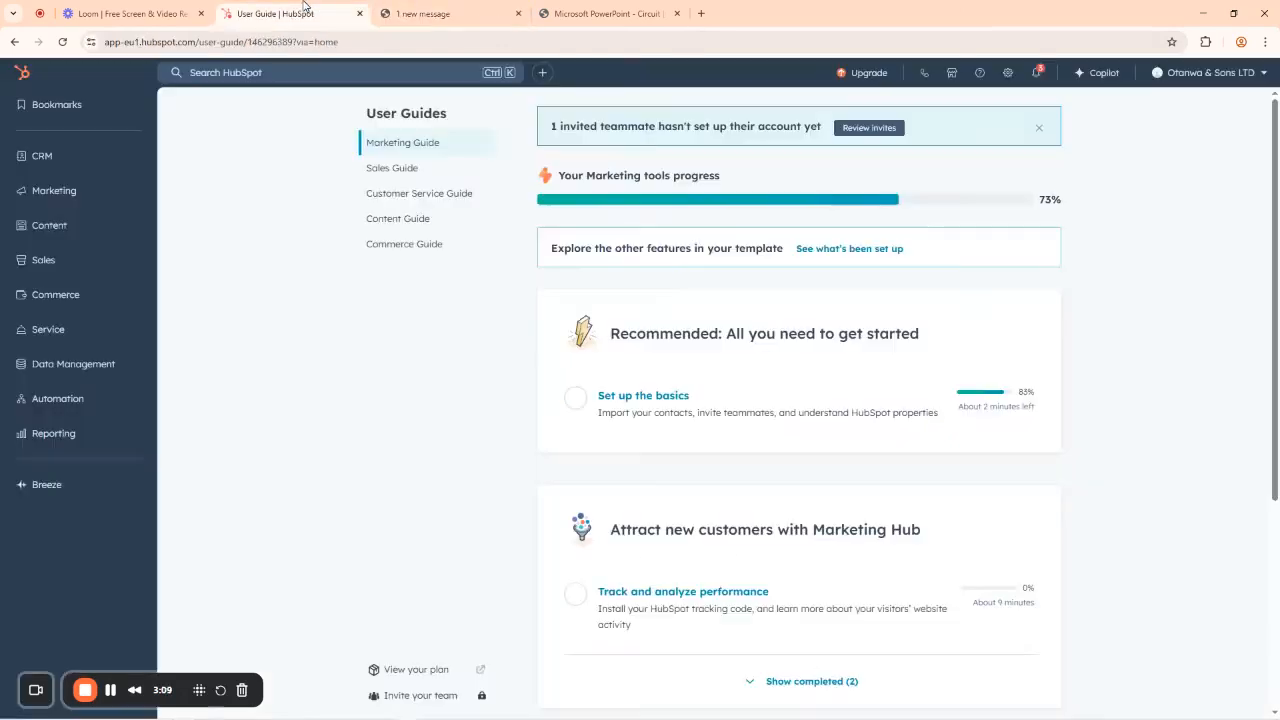
pyautogui.moveTo(87, 230)
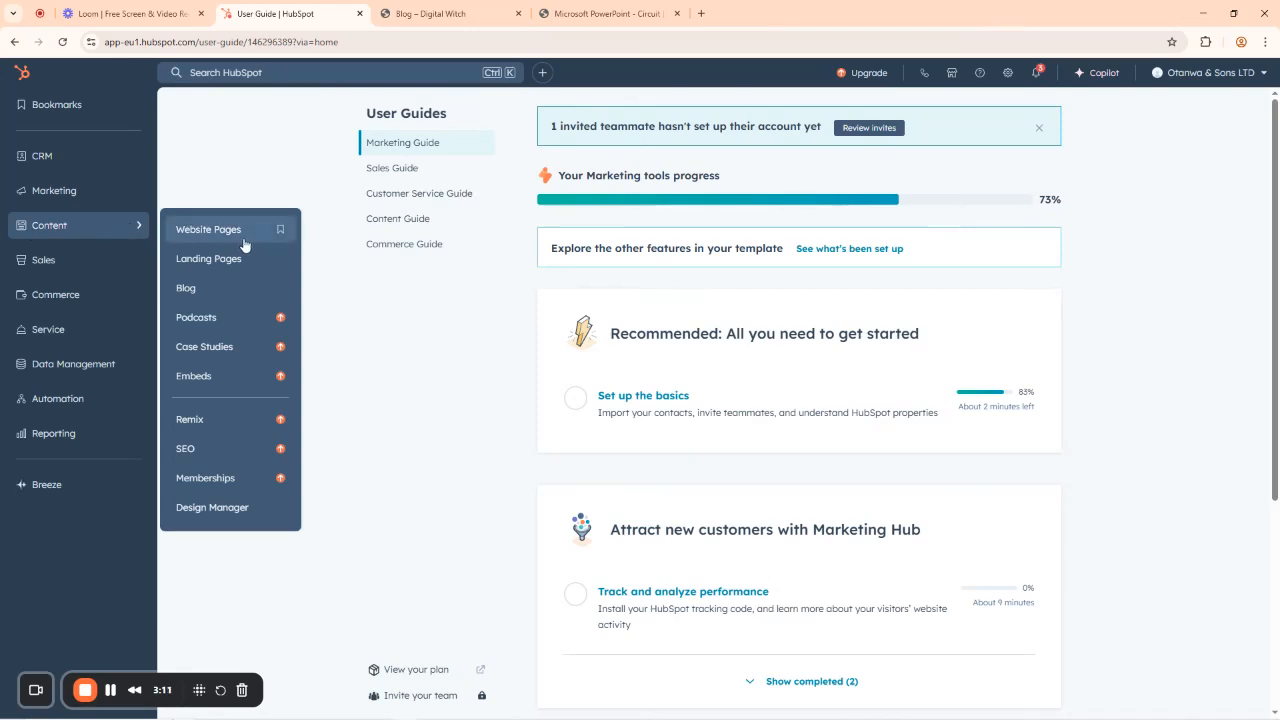
# Revisit the Digital Witch website as an example and return to HubSpot's Landing Pages option under Content.
pyautogui.click(430, 13)
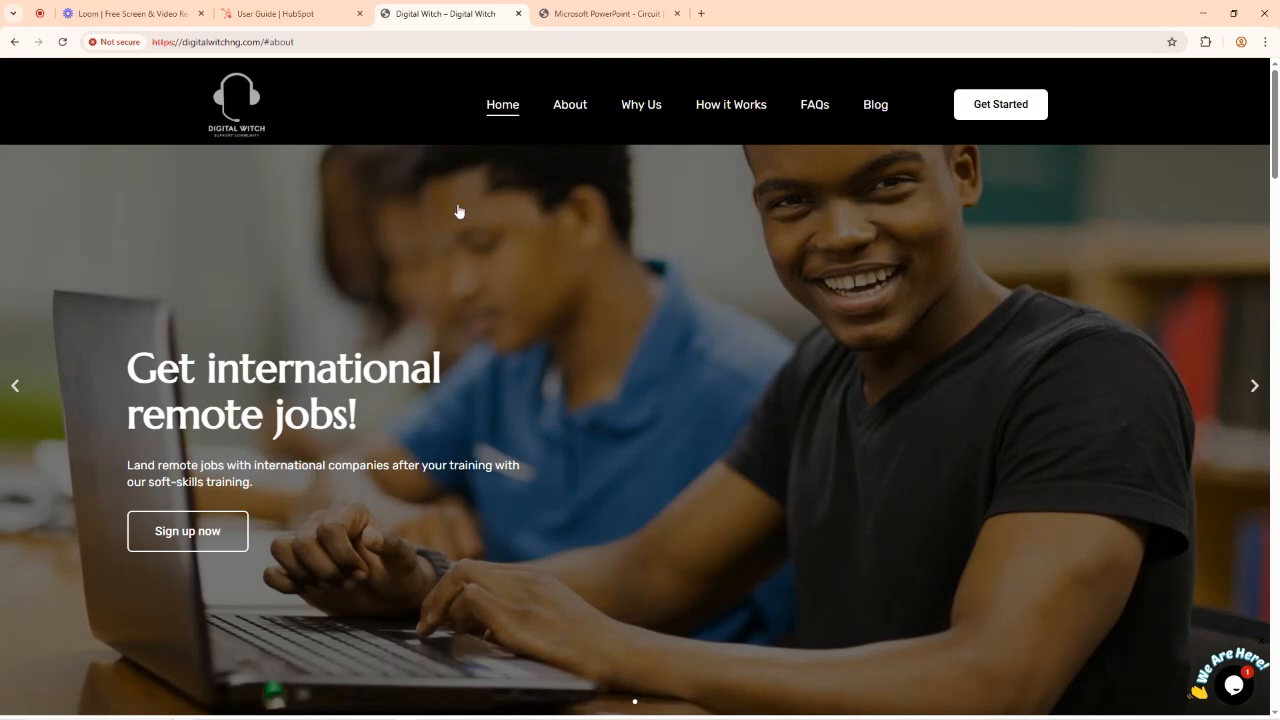
pyautogui.click(288, 12)
pyautogui.moveTo(86, 229)
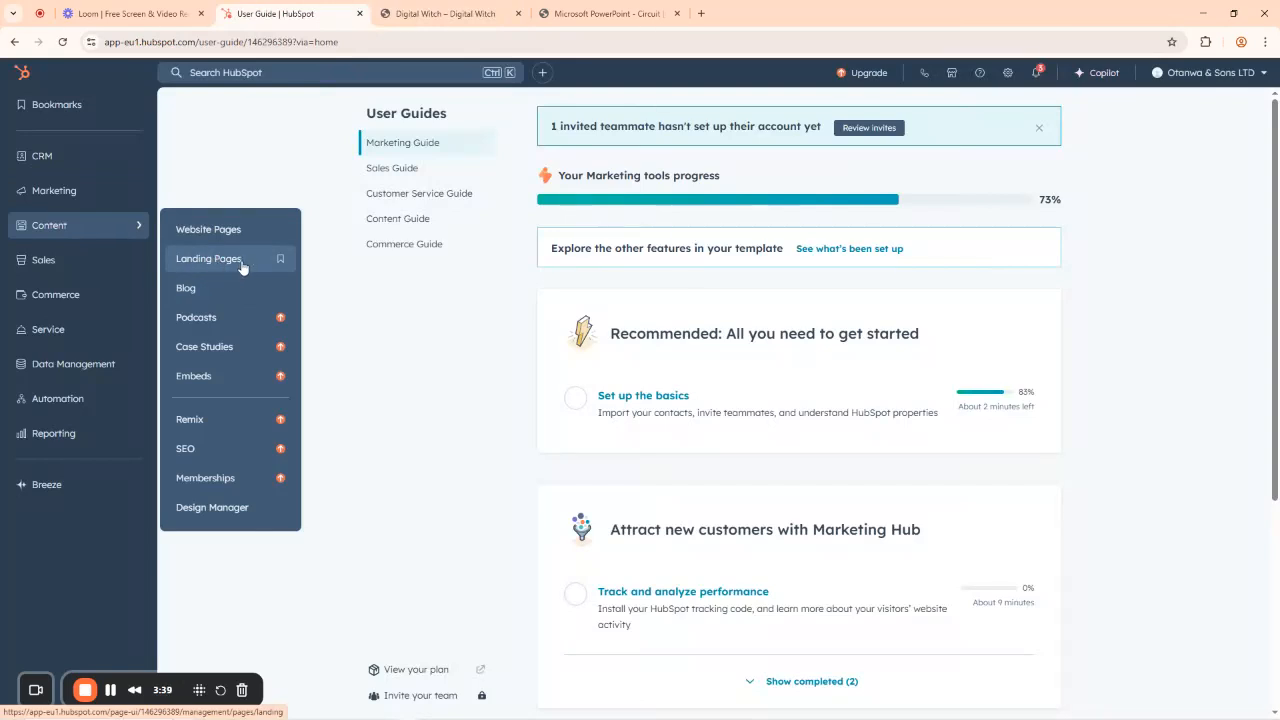
# Go to youtube.com in the browser tab holding the Digital Switching PDF.
pyautogui.click(650, 13)
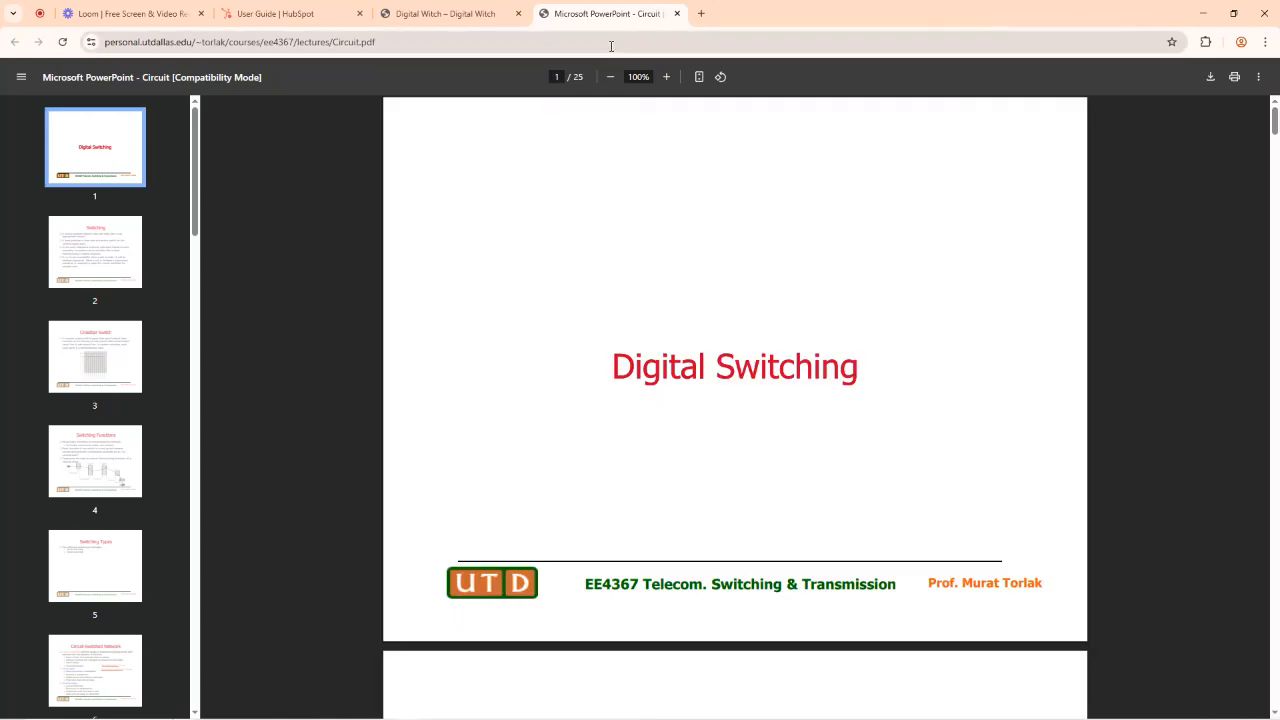
pyautogui.click(610, 42)
pyautogui.write('you')
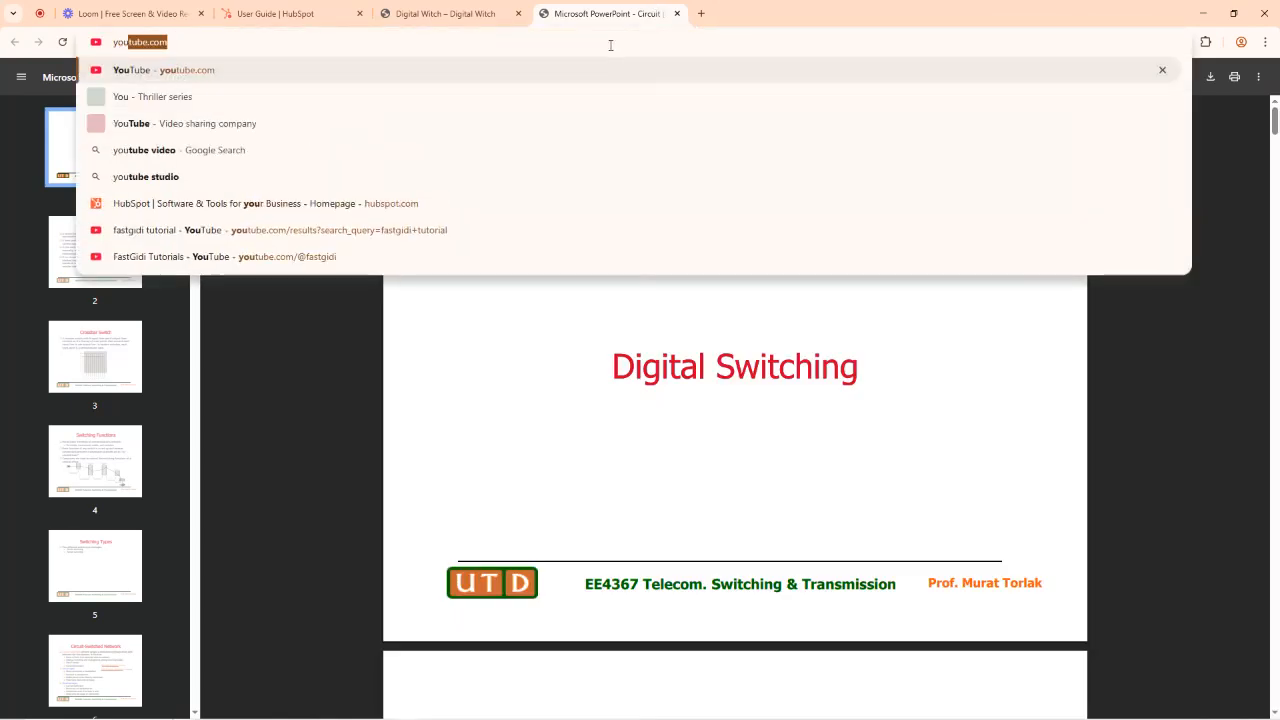
pyautogui.press('Return')
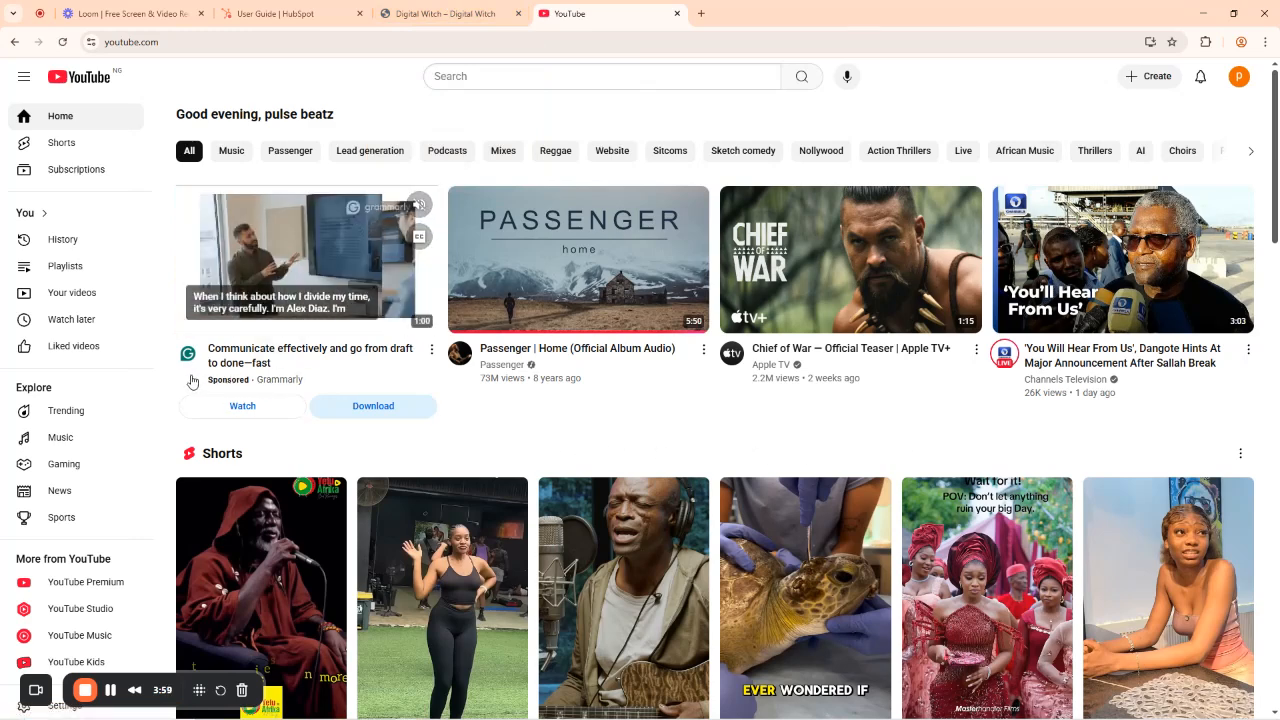
# Open the landing page of the sponsored Grammarly ad on YouTube and dismiss its Google sign-up prompt.
pyautogui.moveTo(192, 381); pyautogui.dragTo(290, 381)
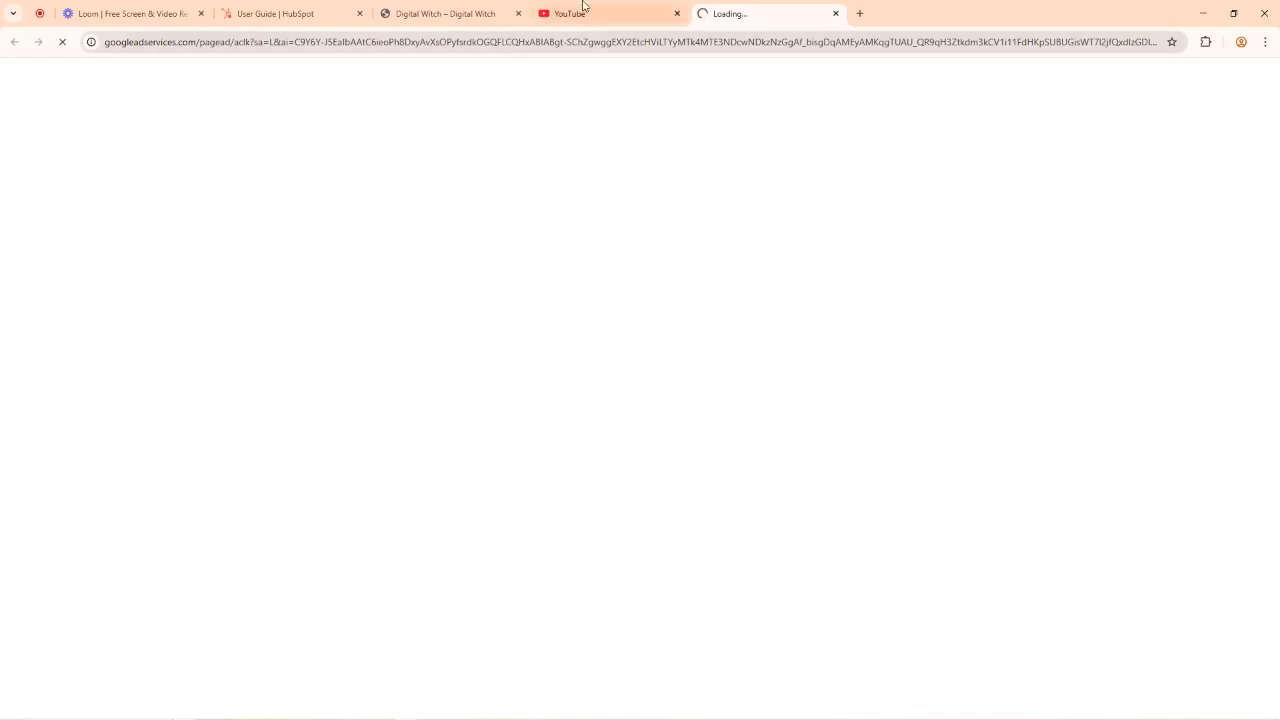
pyautogui.click(630, 12)
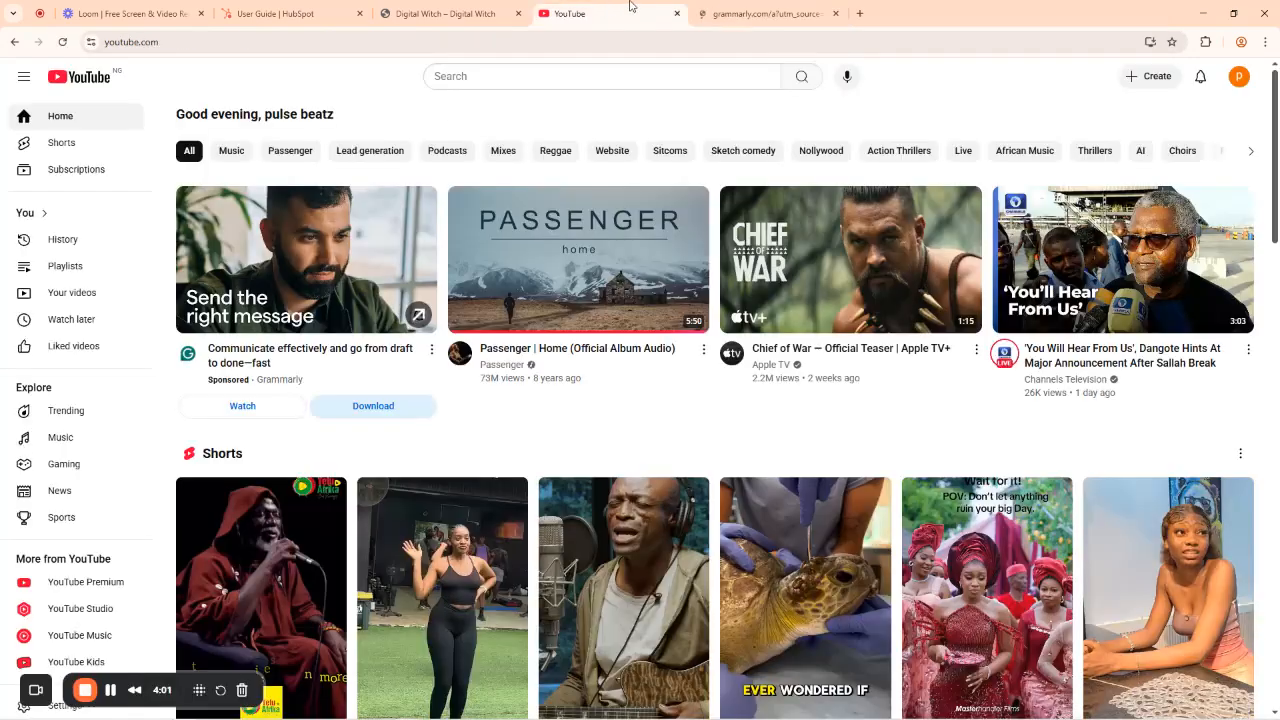
pyautogui.click(237, 354)
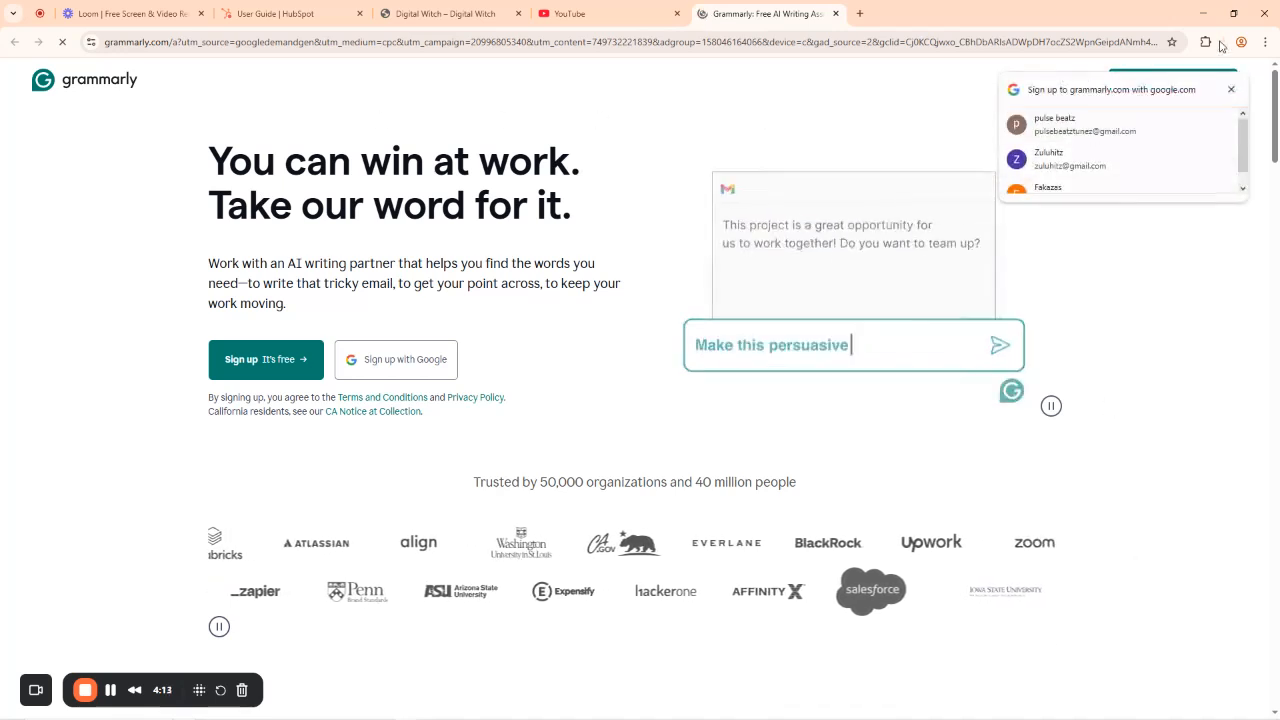
pyautogui.click(1233, 90)
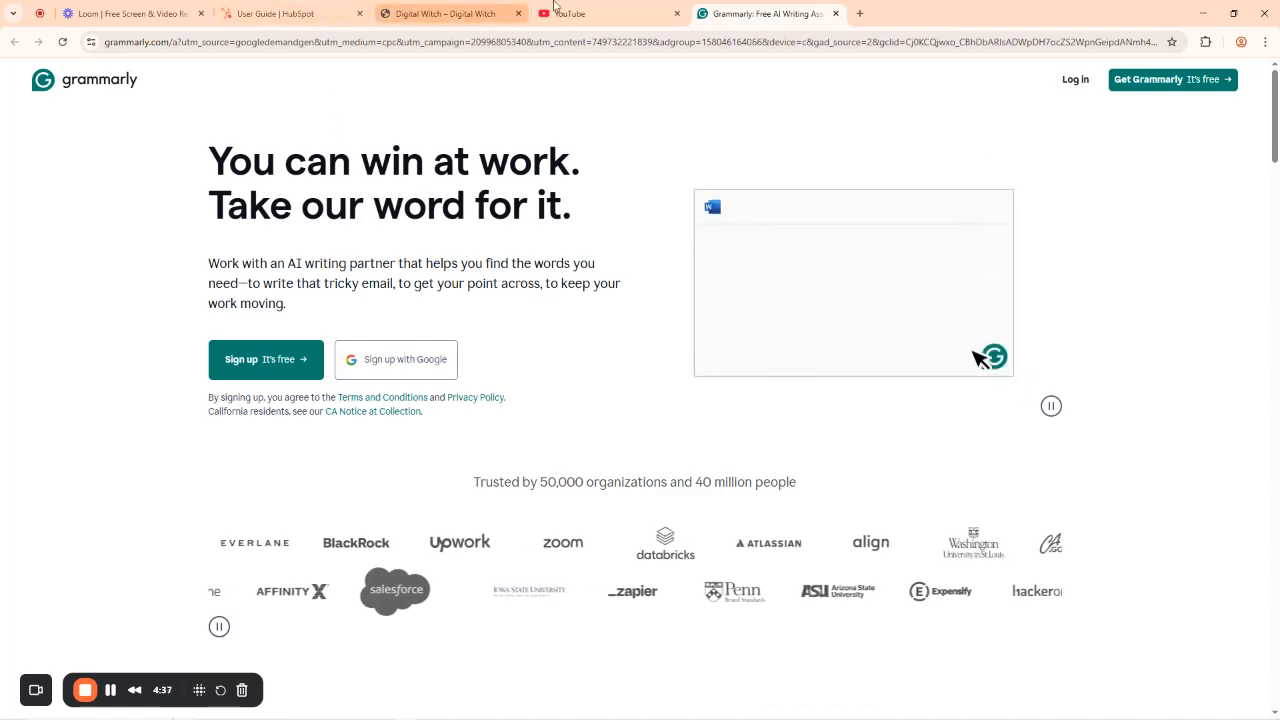
# Return to HubSpot and point out the Website Pages option among the Content tools.
pyautogui.click(445, 13)
pyautogui.click(287, 10)
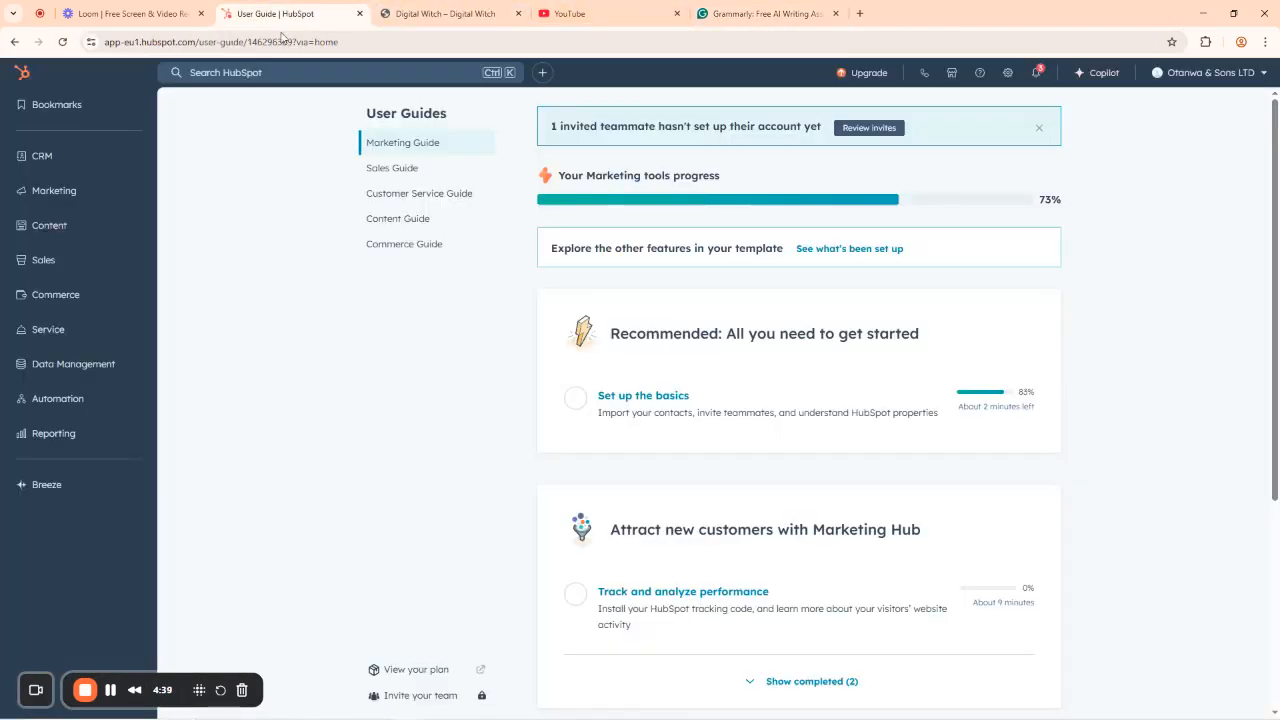
pyautogui.moveTo(62, 228)
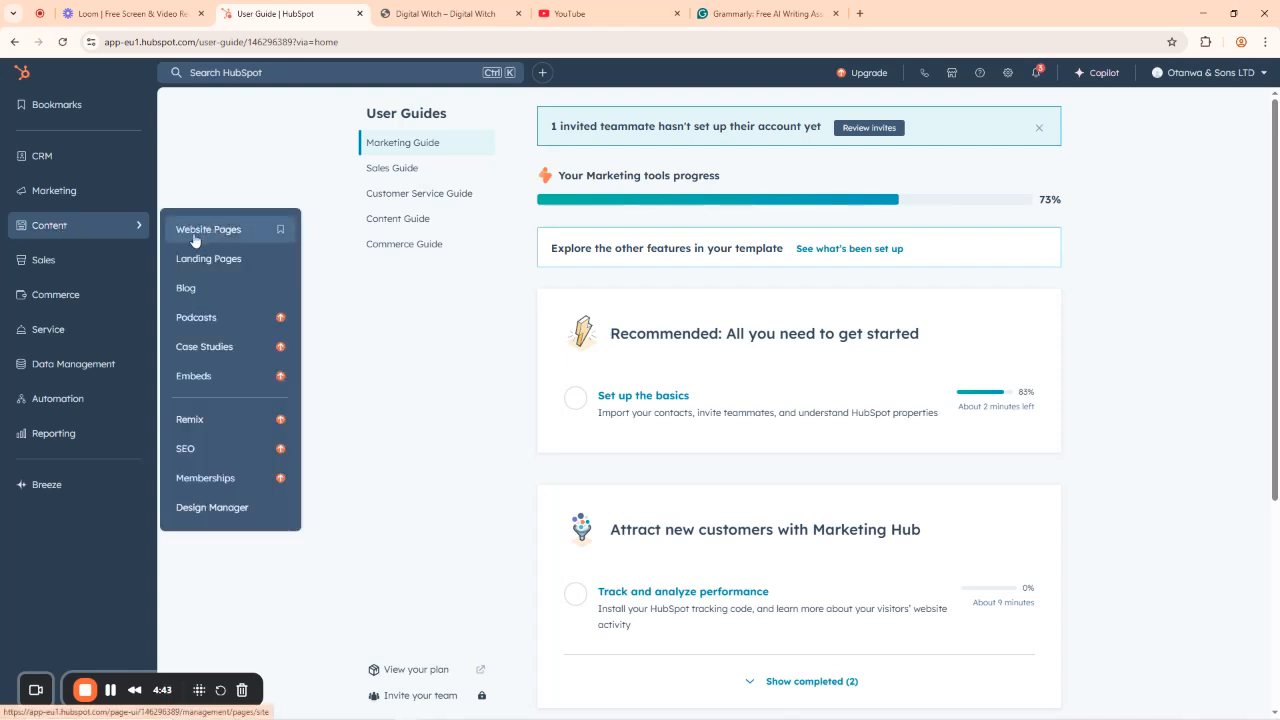
# Tour the Digital Witch website's About, Why Us, How it Works, FAQs and Blog sections, and return to HubSpot's Landing Pages option under Content.
pyautogui.click(445, 13)
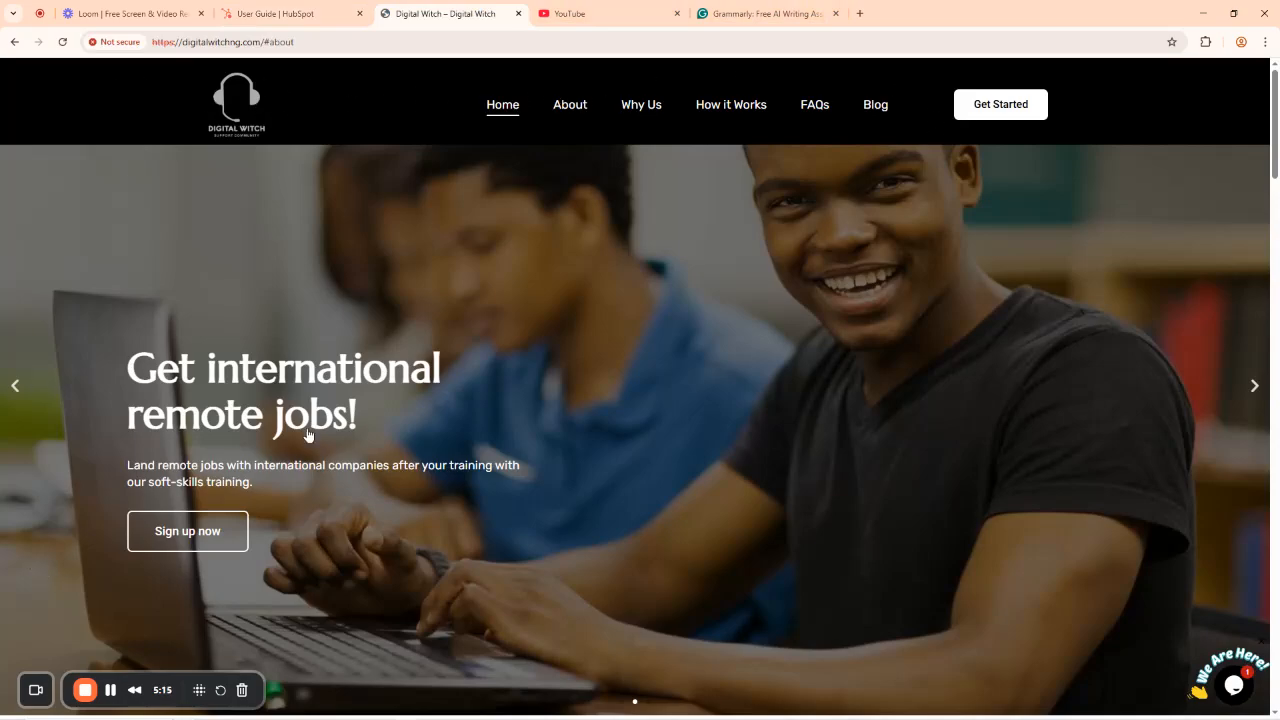
pyautogui.scroll(-10, 880, 450)
pyautogui.scroll(-15, 788, 476)
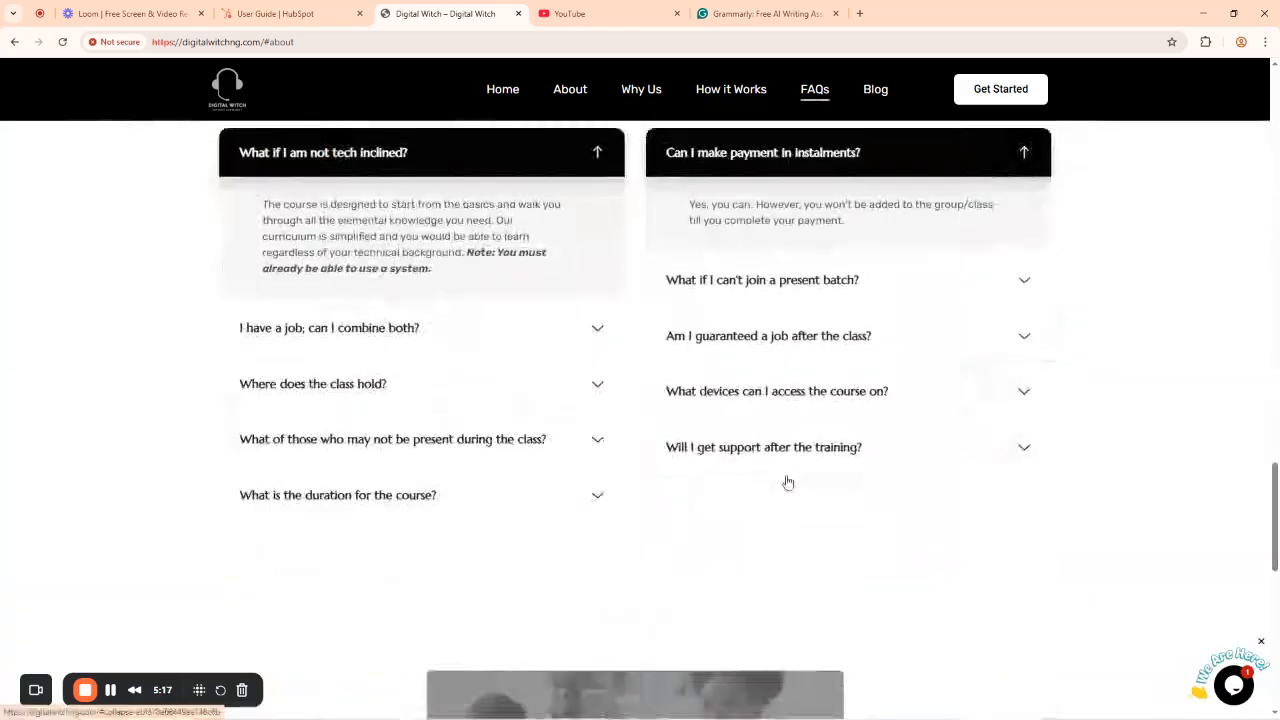
pyautogui.scroll(20, 786, 480)
pyautogui.scroll(3, 727, 384)
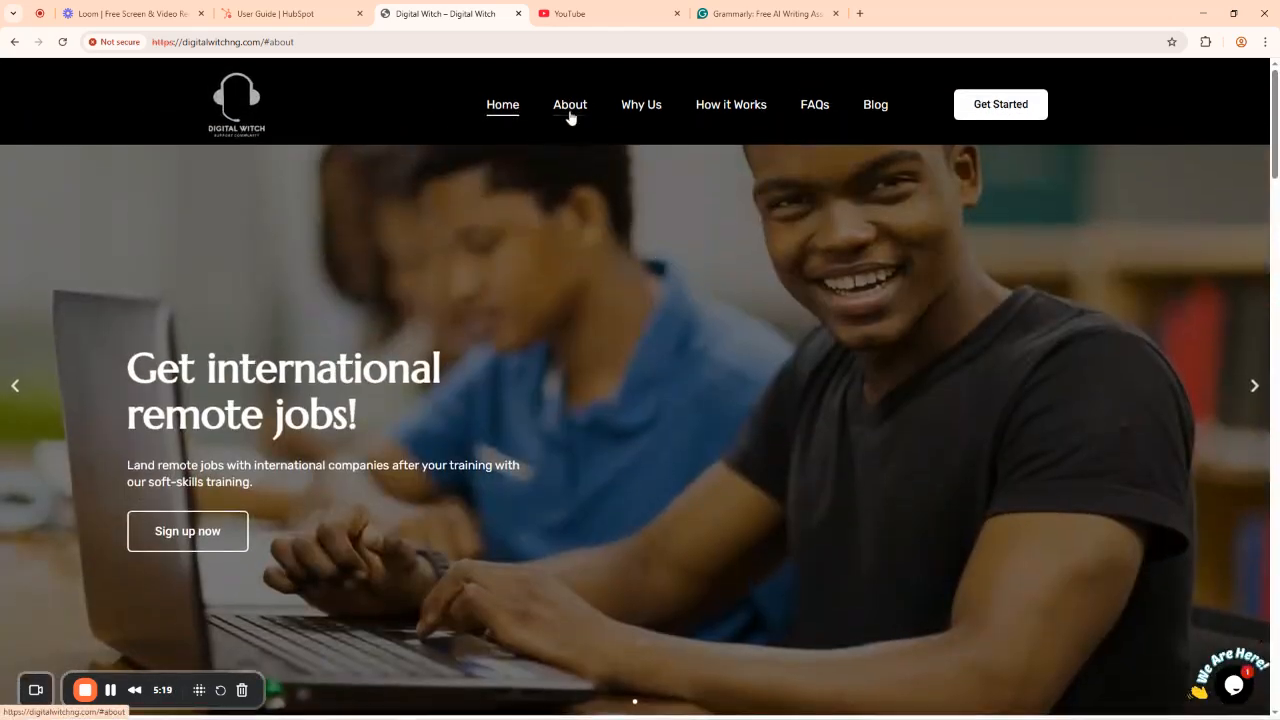
pyautogui.click(573, 111)
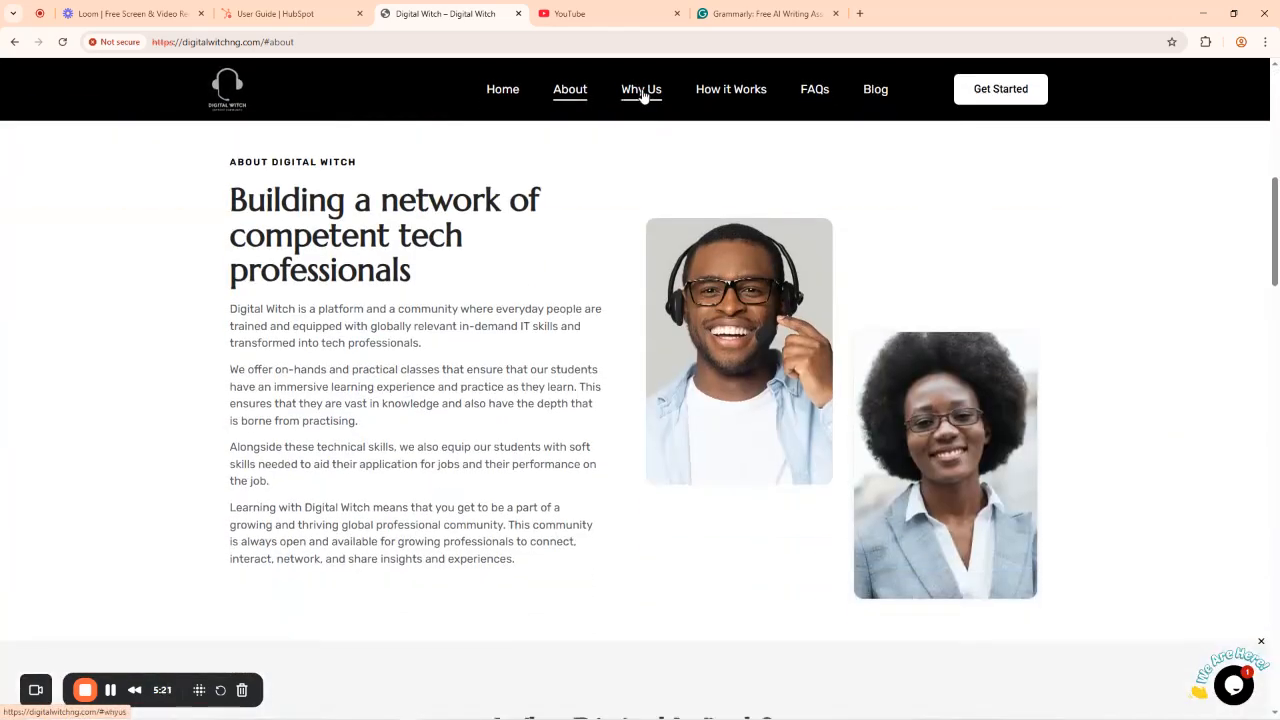
pyautogui.click(643, 89)
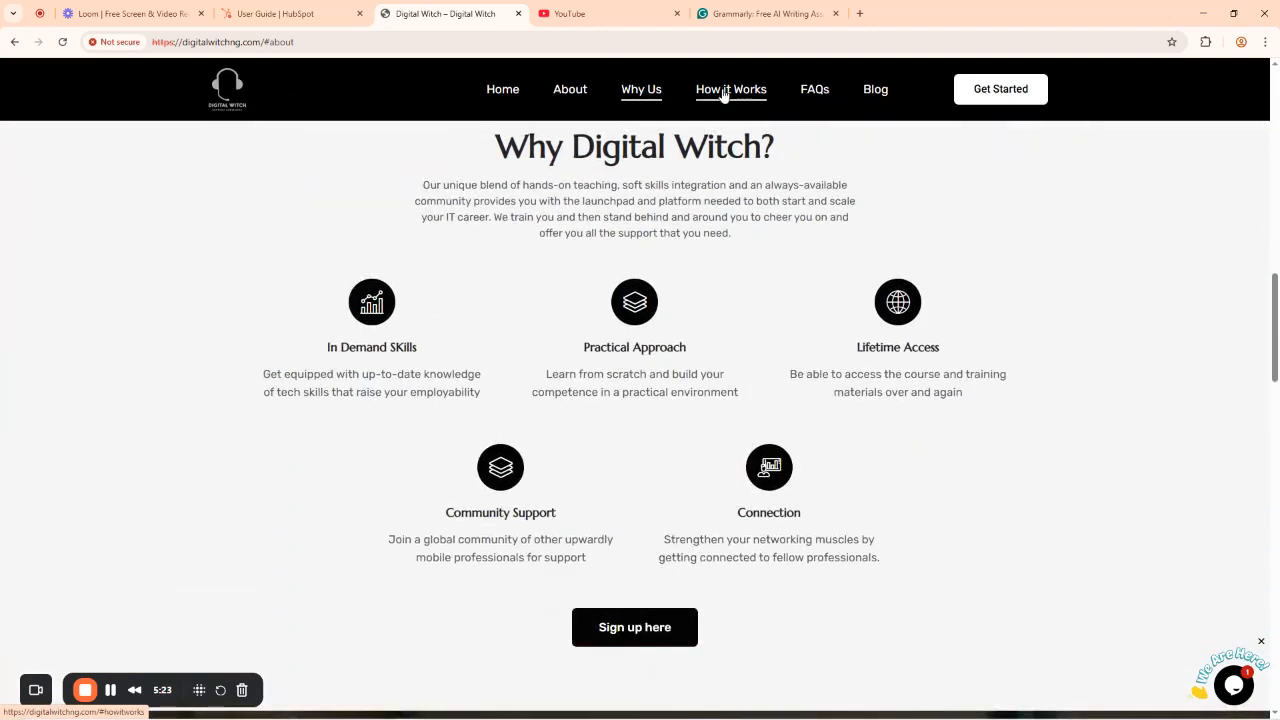
pyautogui.click(726, 92)
pyautogui.click(815, 92)
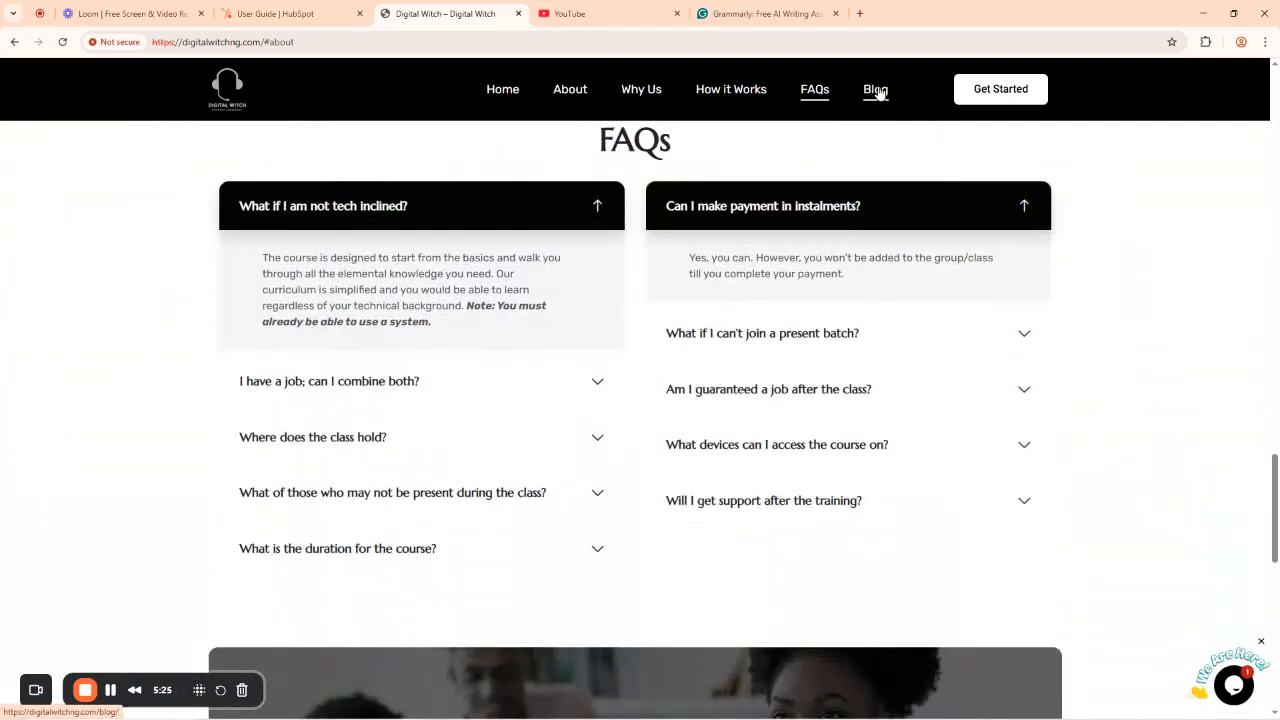
pyautogui.click(286, 13)
pyautogui.moveTo(129, 224)
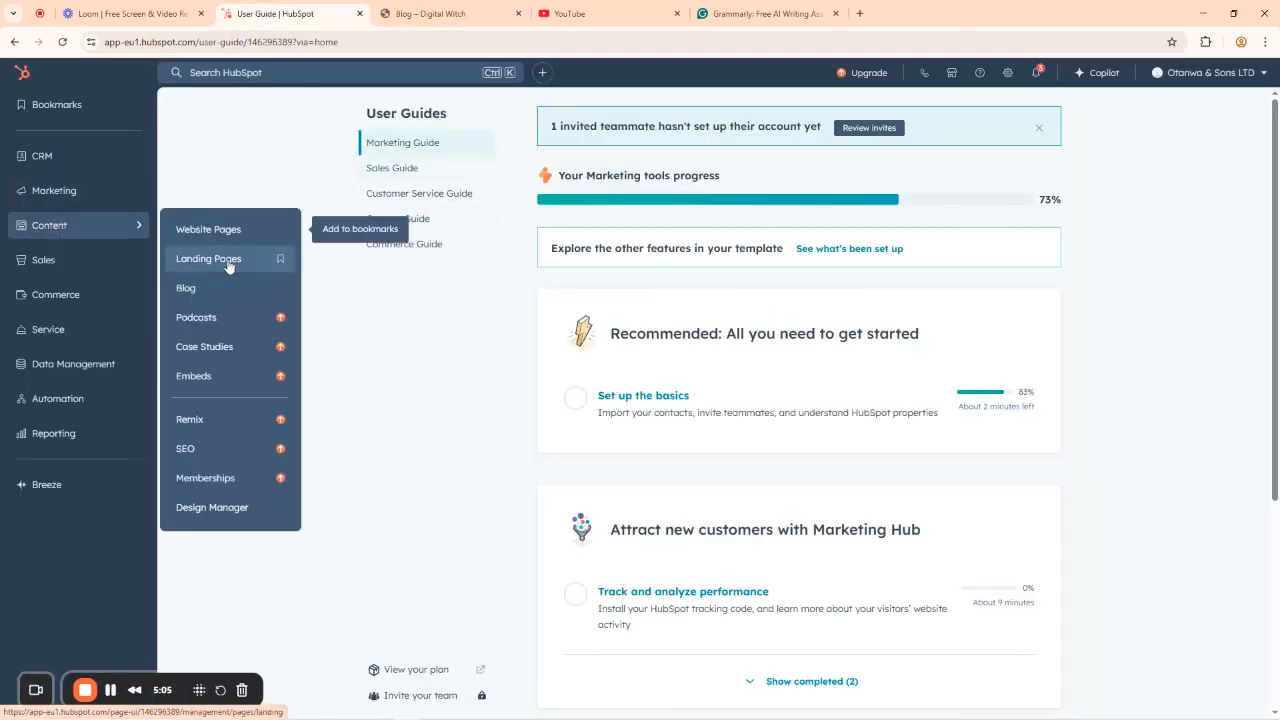
# Open linkedin.com in a new browser tab.
pyautogui.click(860, 13)
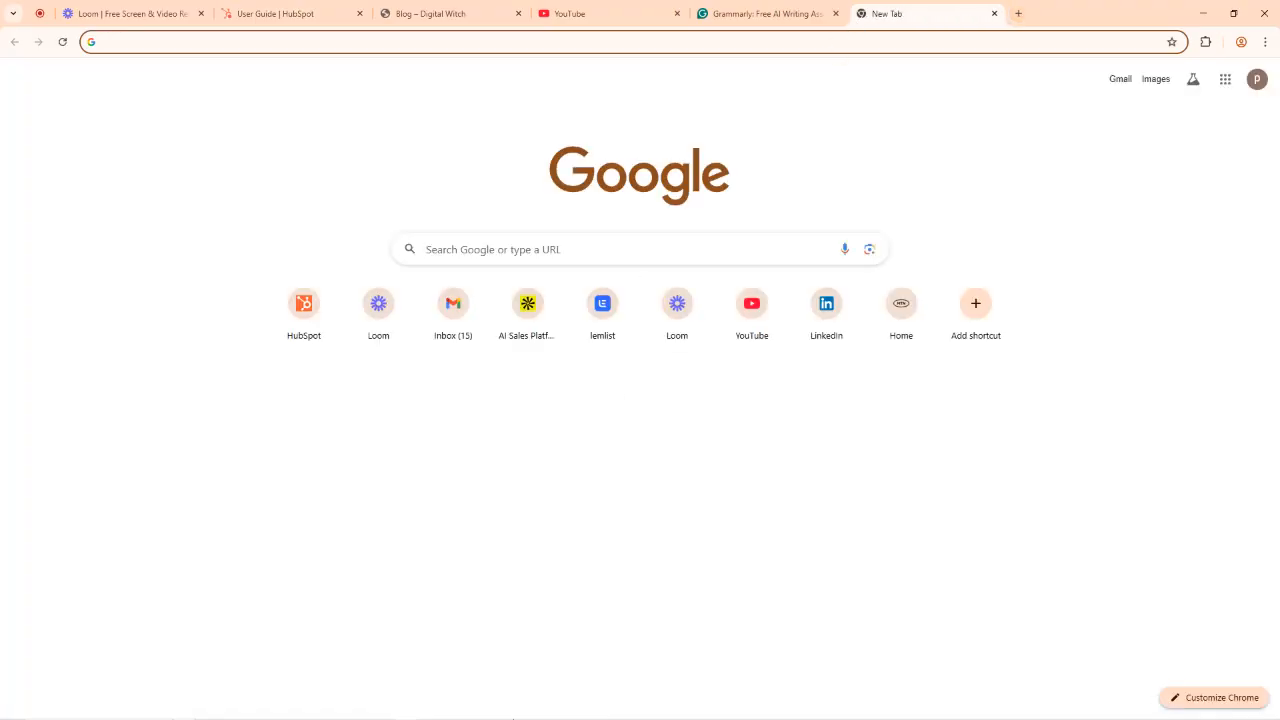
pyautogui.write('linkedin.com')
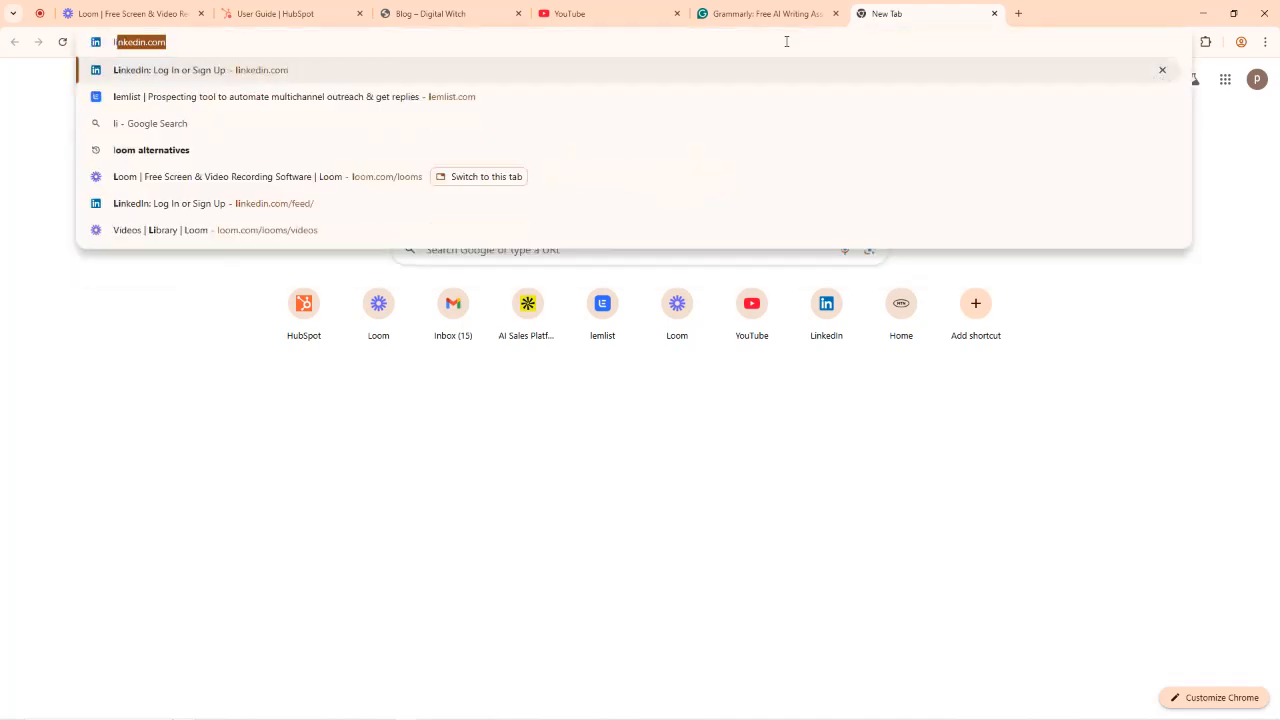
pyautogui.press('Return')
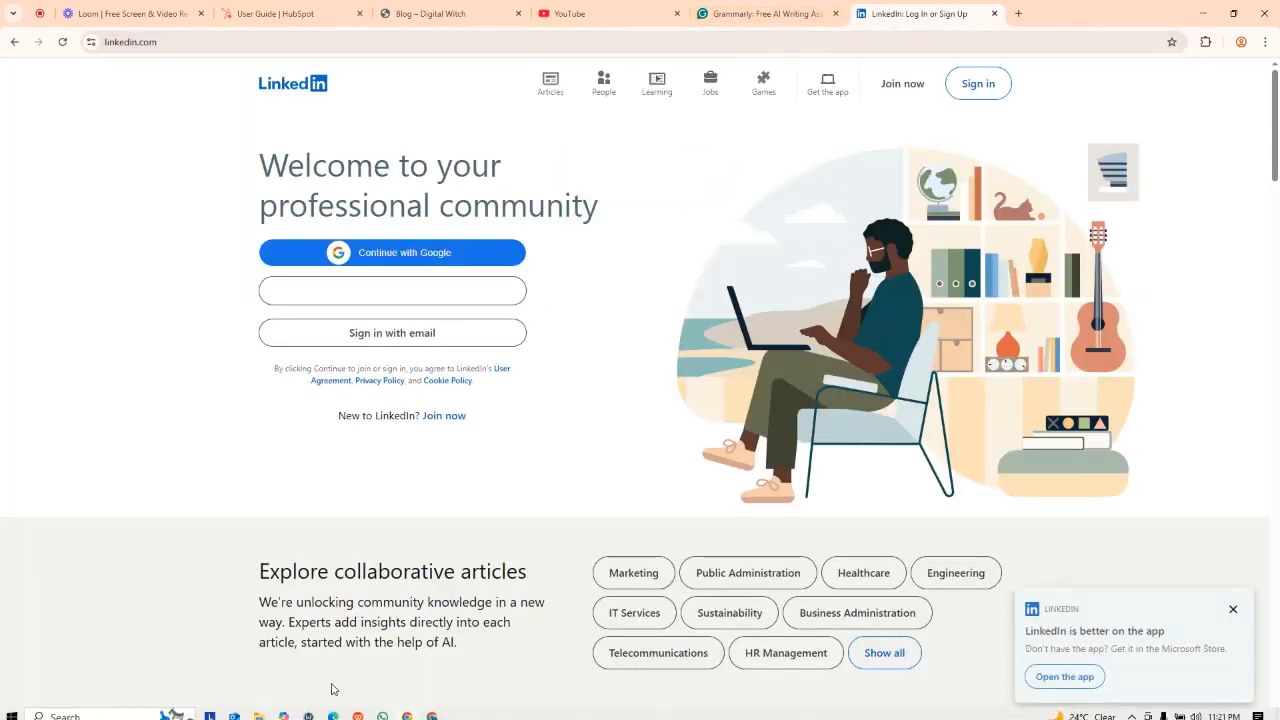
# Minimize the open windows and load the LinkedIn feed in a maximized window of the other Chrome profile on the desktop.
pyautogui.click(1201, 12)
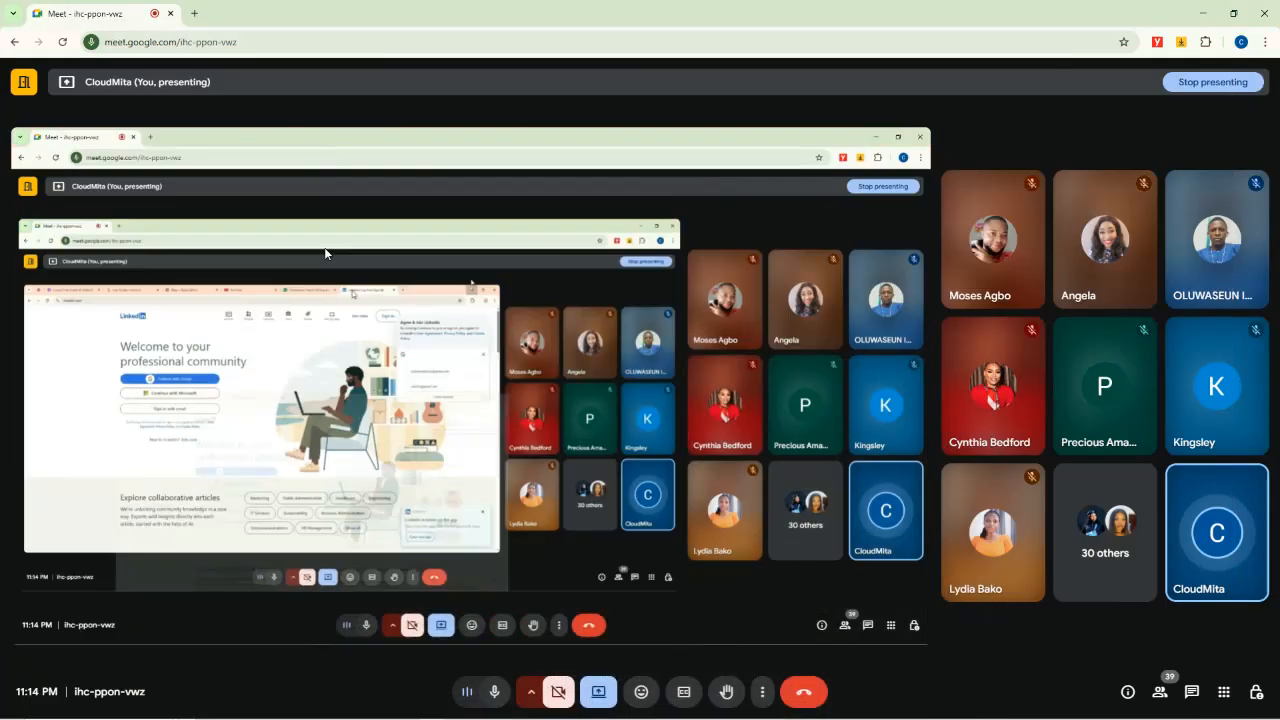
pyautogui.click(1202, 12)
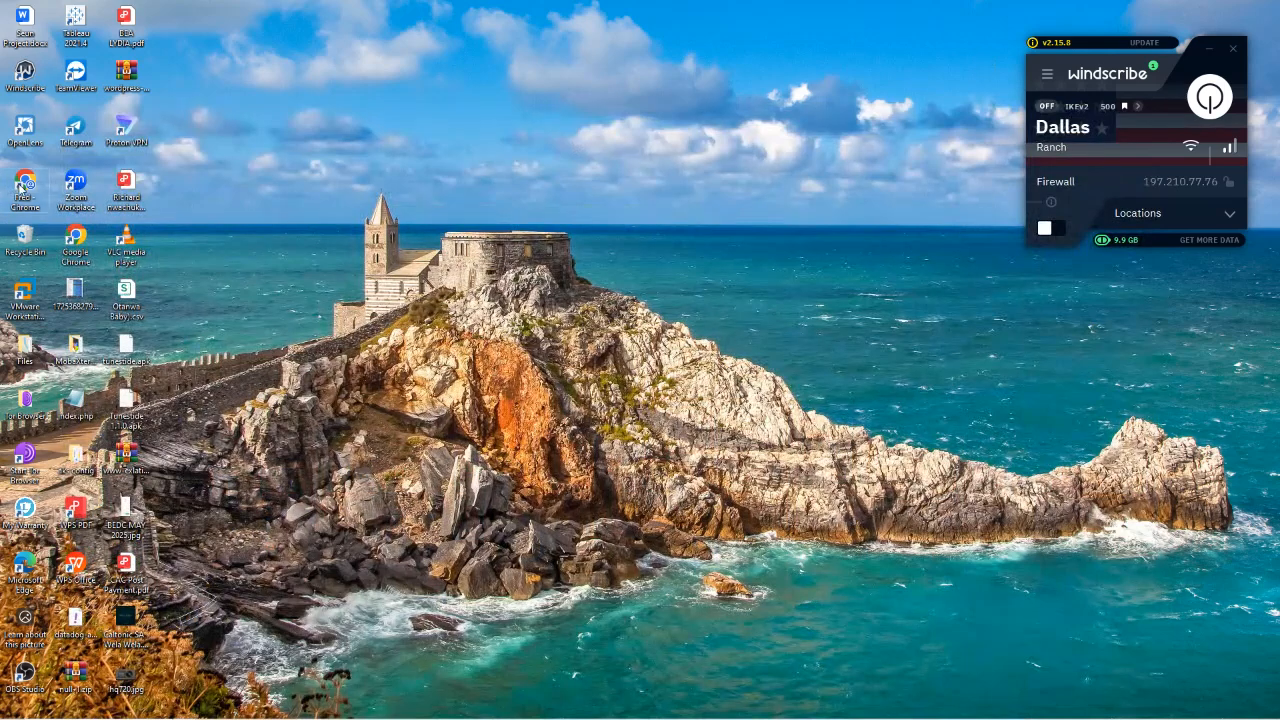
pyautogui.doubleClick(22, 188)
pyautogui.write('link')
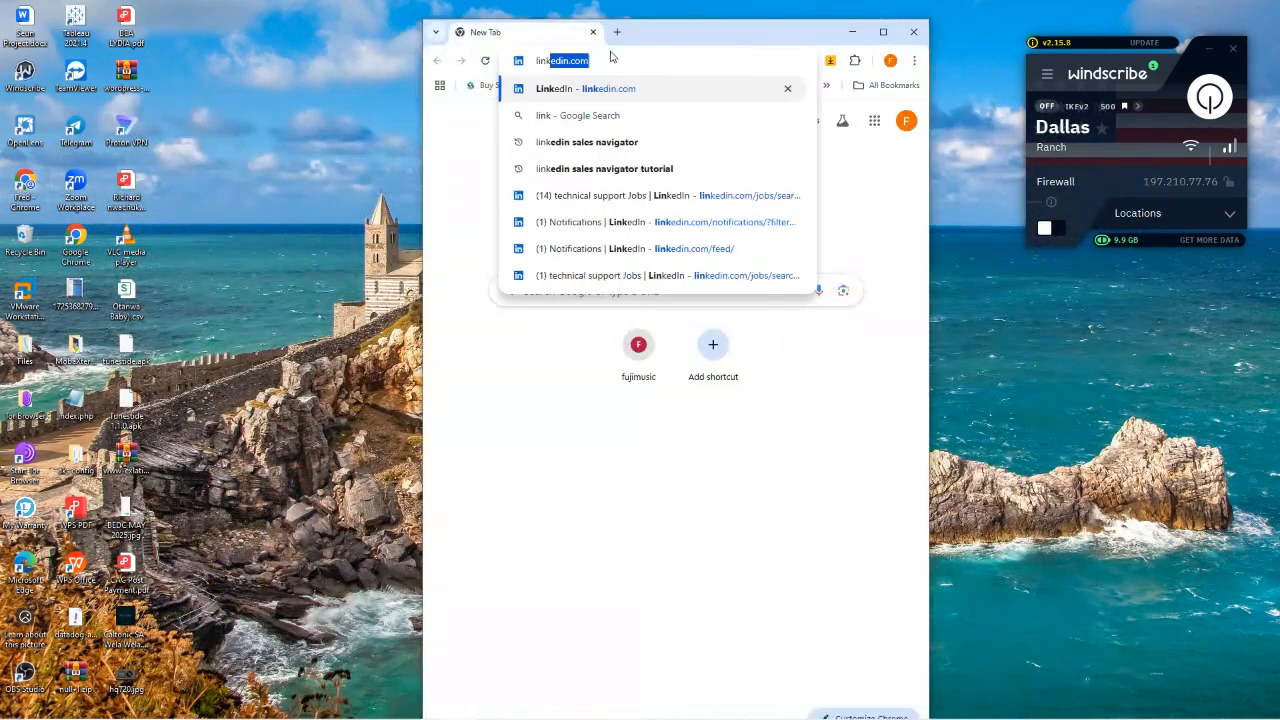
pyautogui.press('Return')
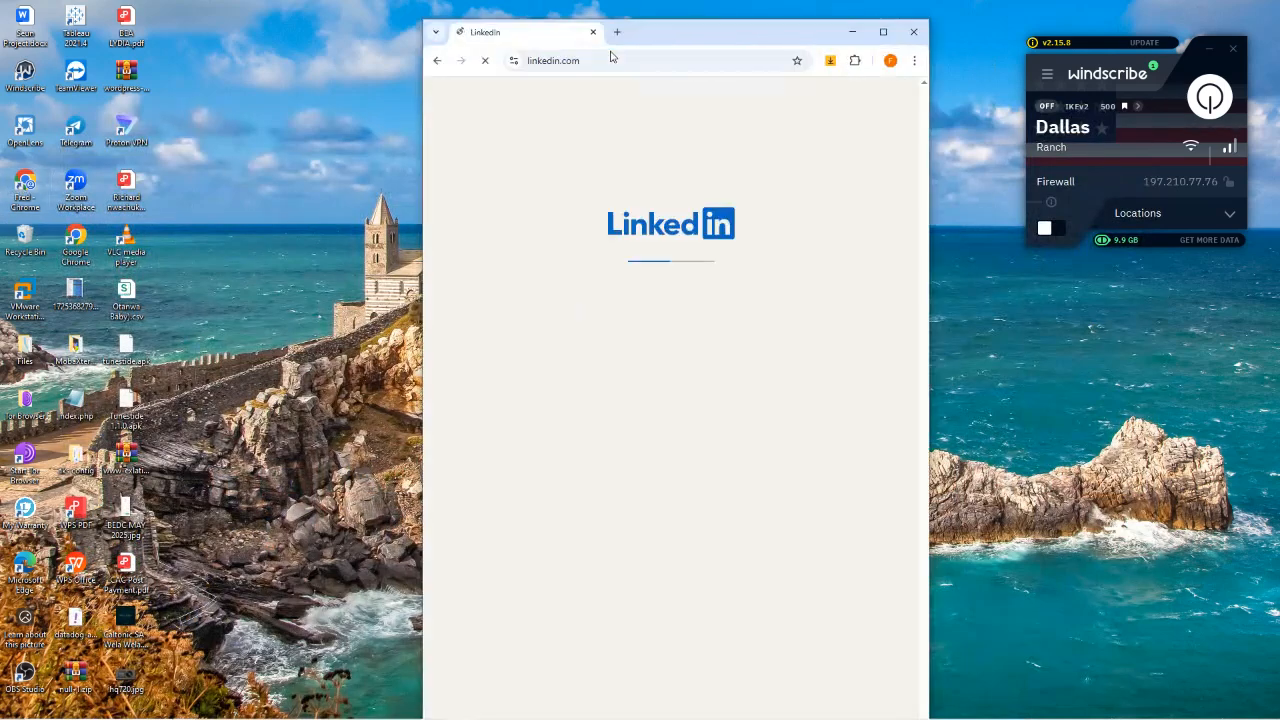
pyautogui.click(883, 32)
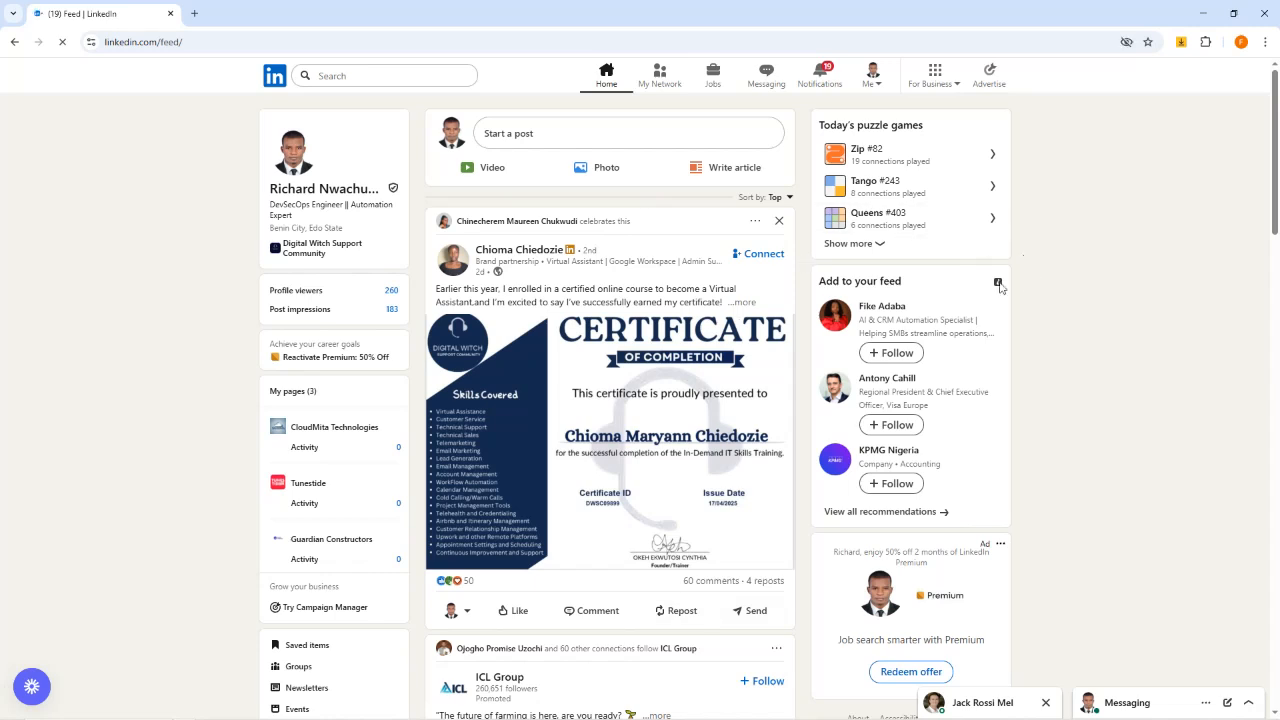
# Start a LinkedIn post with the filler text "fhjdfkjdfkjgbdfbfhdbff", clear it and close the composer without posting.
pyautogui.click(548, 137)
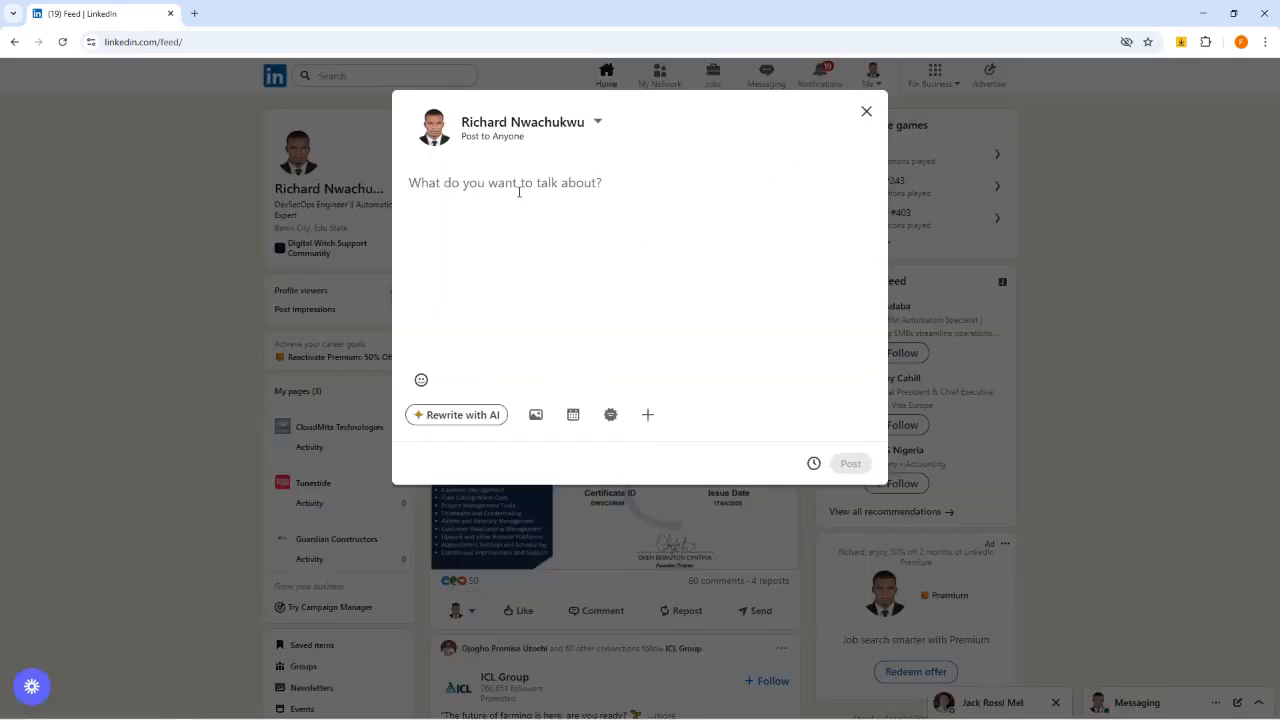
pyautogui.write('fhjdfkjdfkjgbdfbfhdbff')
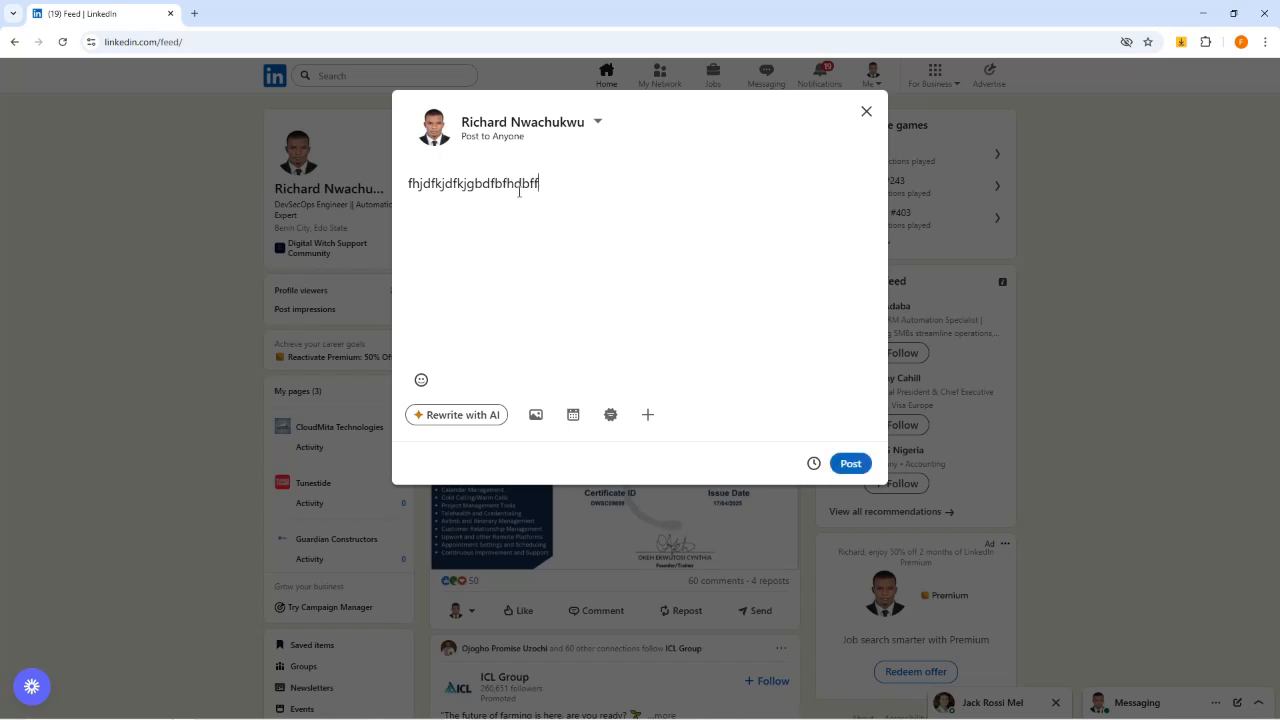
pyautogui.hotkey('ctrl', 'a')
pyautogui.press('BackSpace')
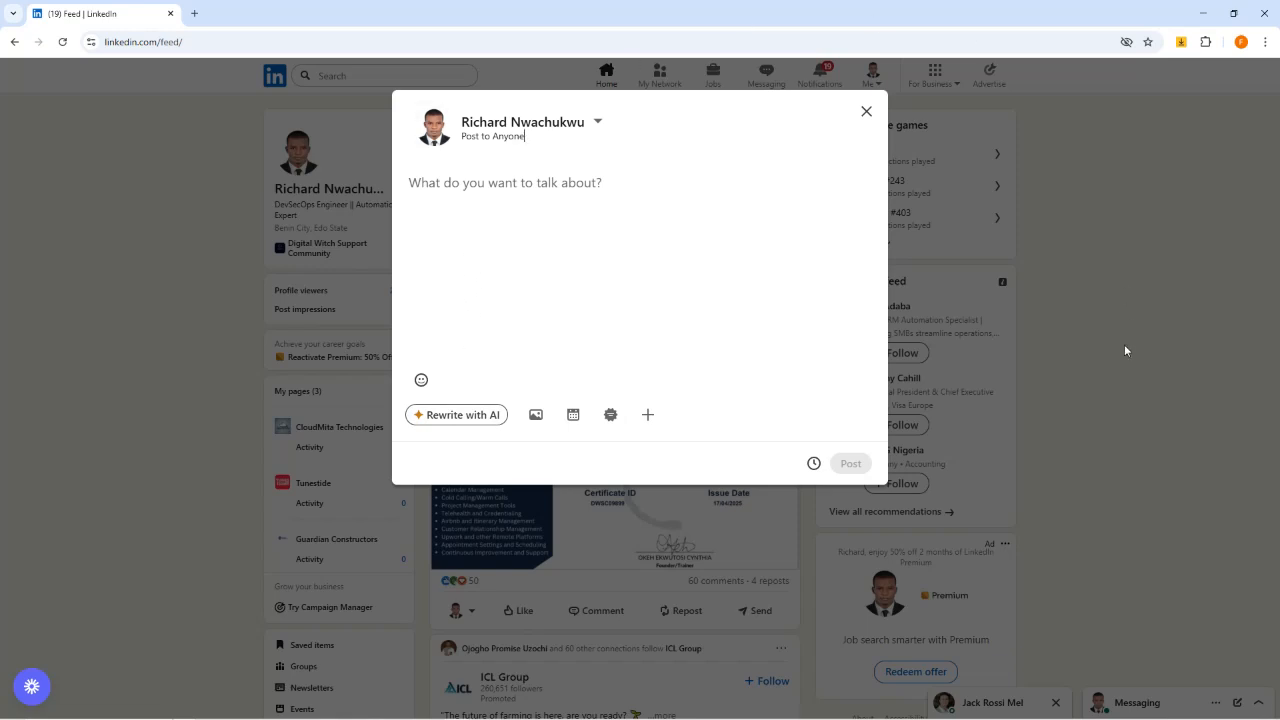
pyautogui.click(865, 112)
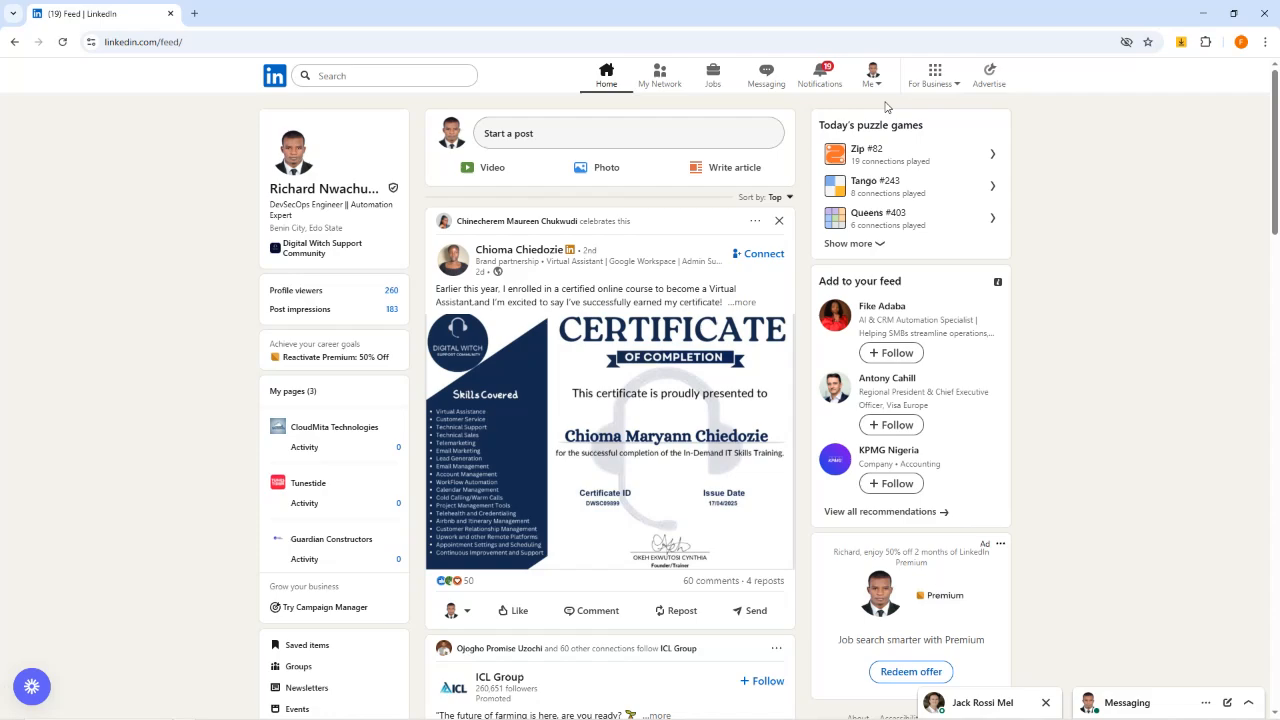
# Switch from the LinkedIn window back to the browser window holding HubSpot and show the Content tools.
pyautogui.click(1203, 14)
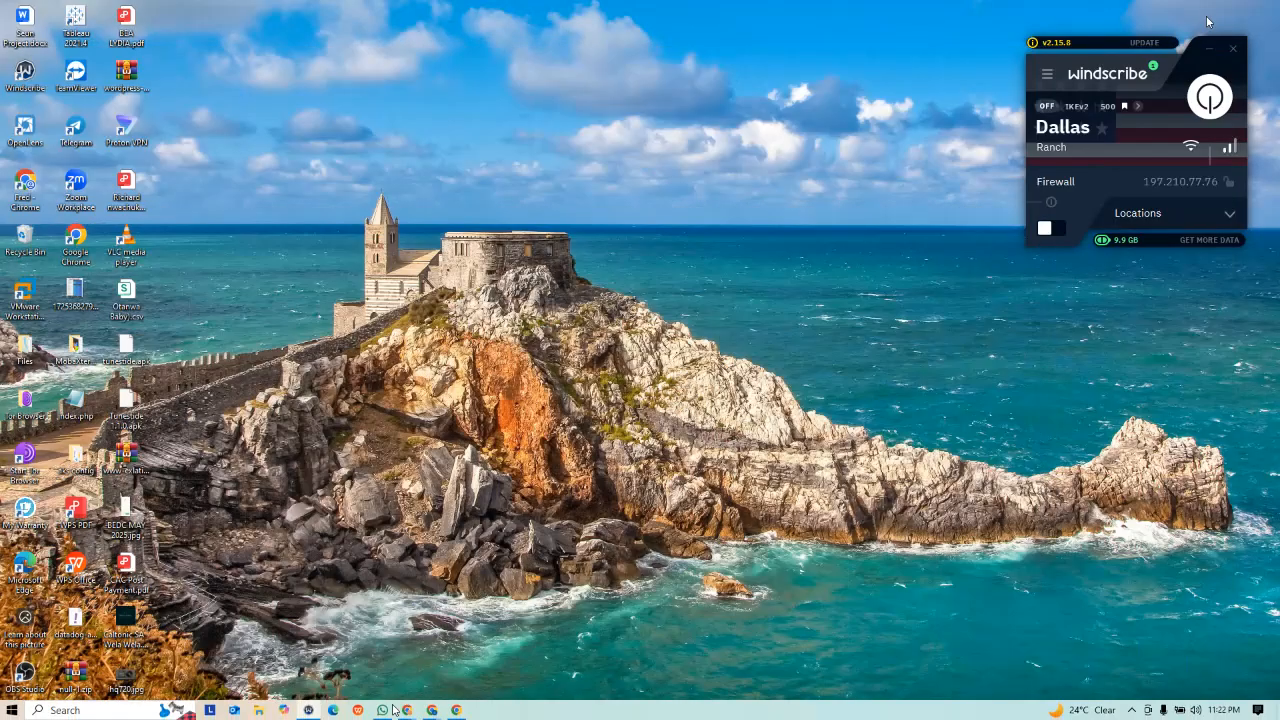
pyautogui.click(457, 711)
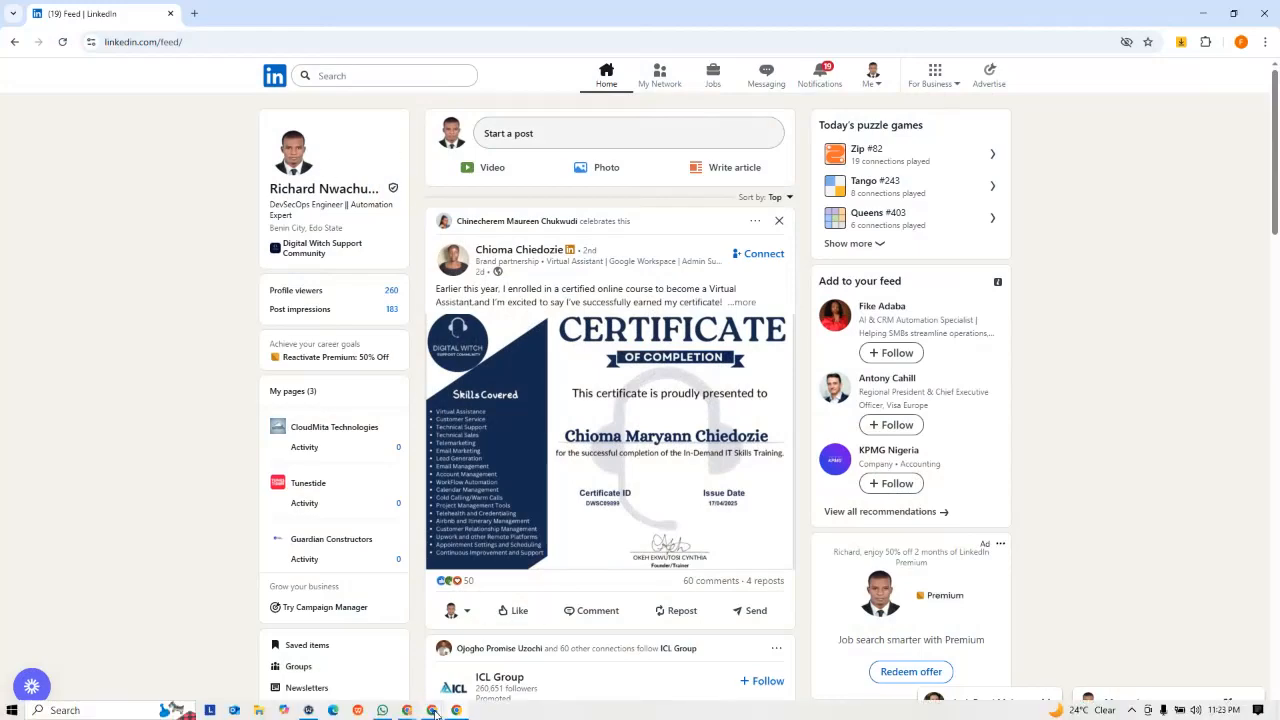
pyautogui.moveTo(433, 711)
pyautogui.click(339, 650)
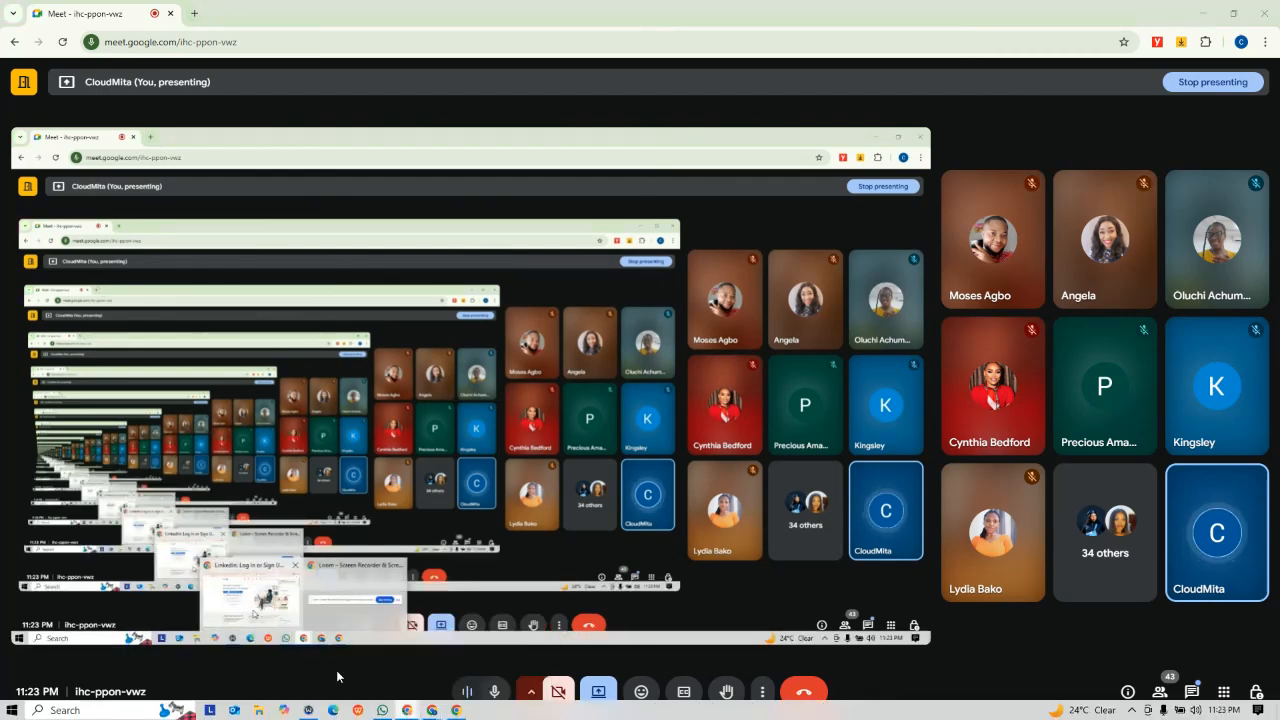
pyautogui.hotkey('alt', 'Tab')
pyautogui.click(270, 14)
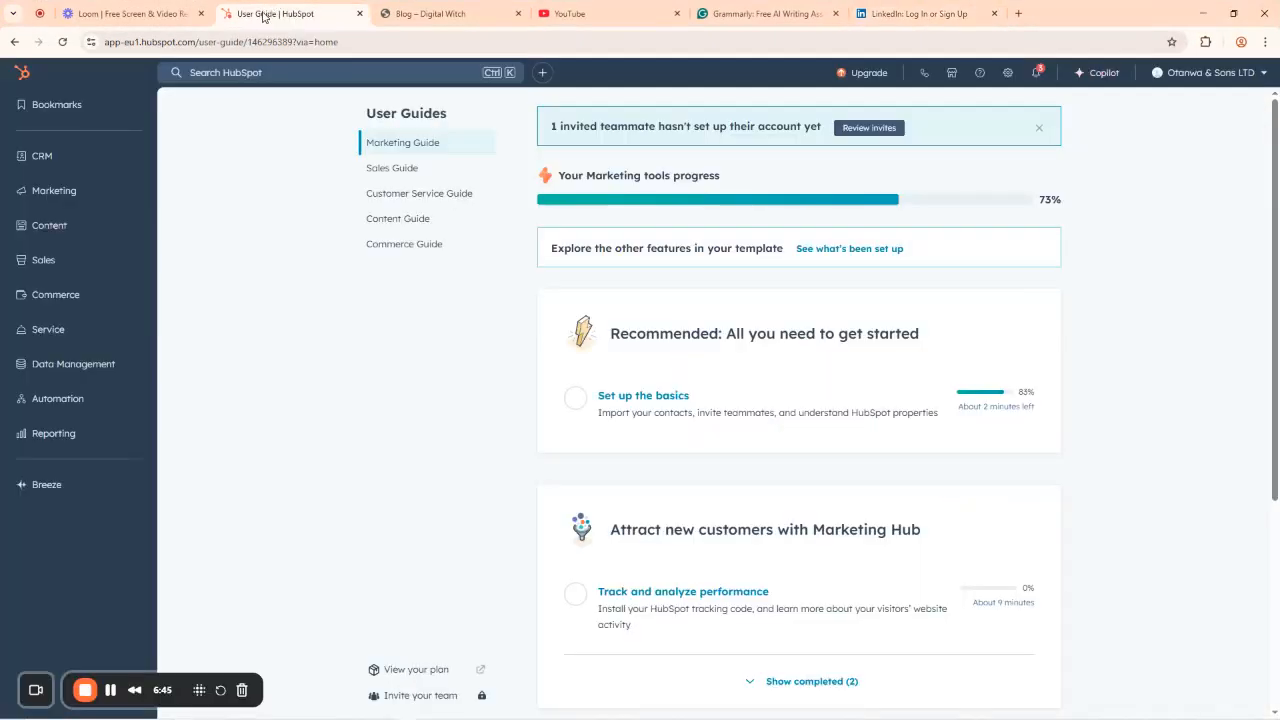
pyautogui.click(64, 230)
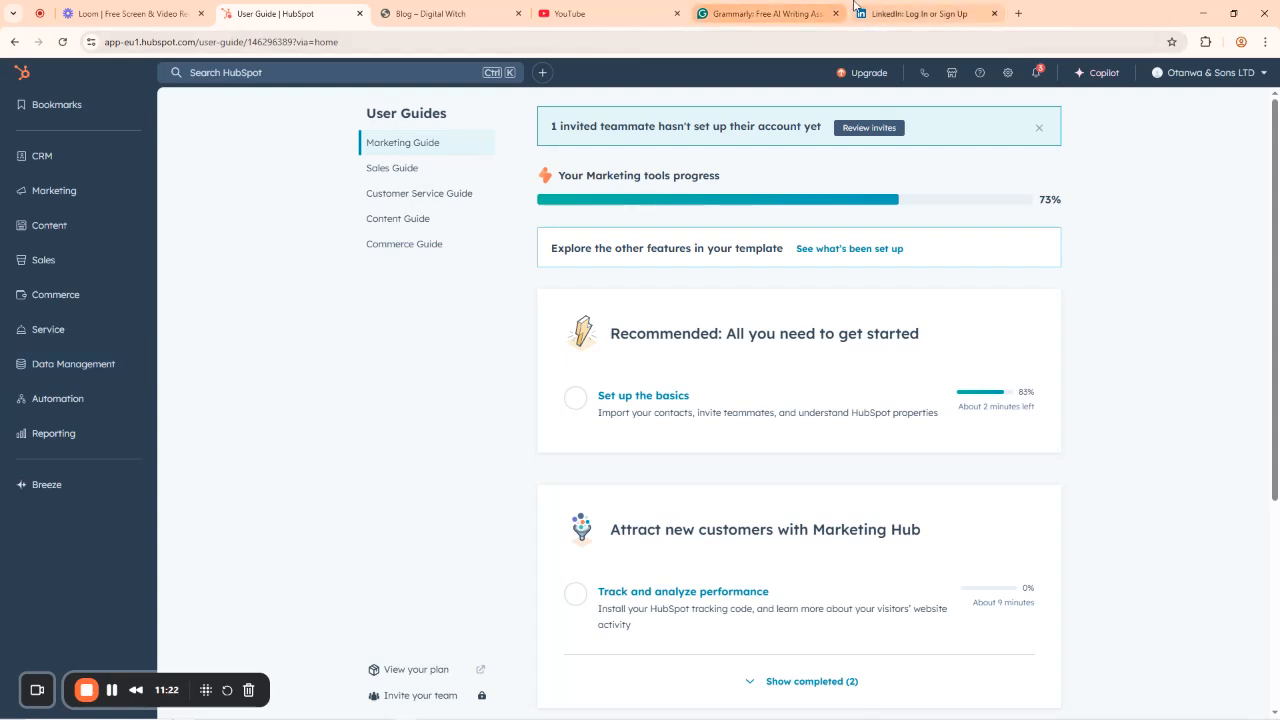
# Close the Digital Witch, YouTube, Grammarly and LinkedIn tabs, keeping HubSpot open.
pyautogui.click(443, 12)
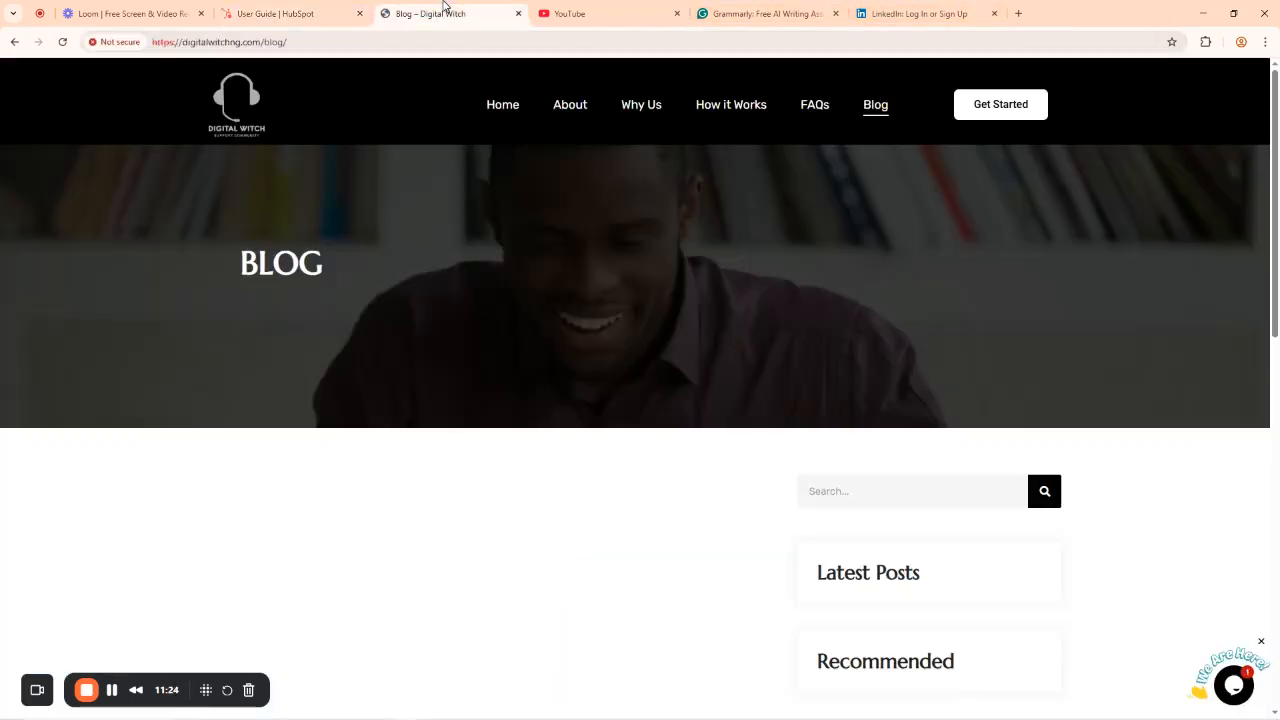
pyautogui.click(518, 13)
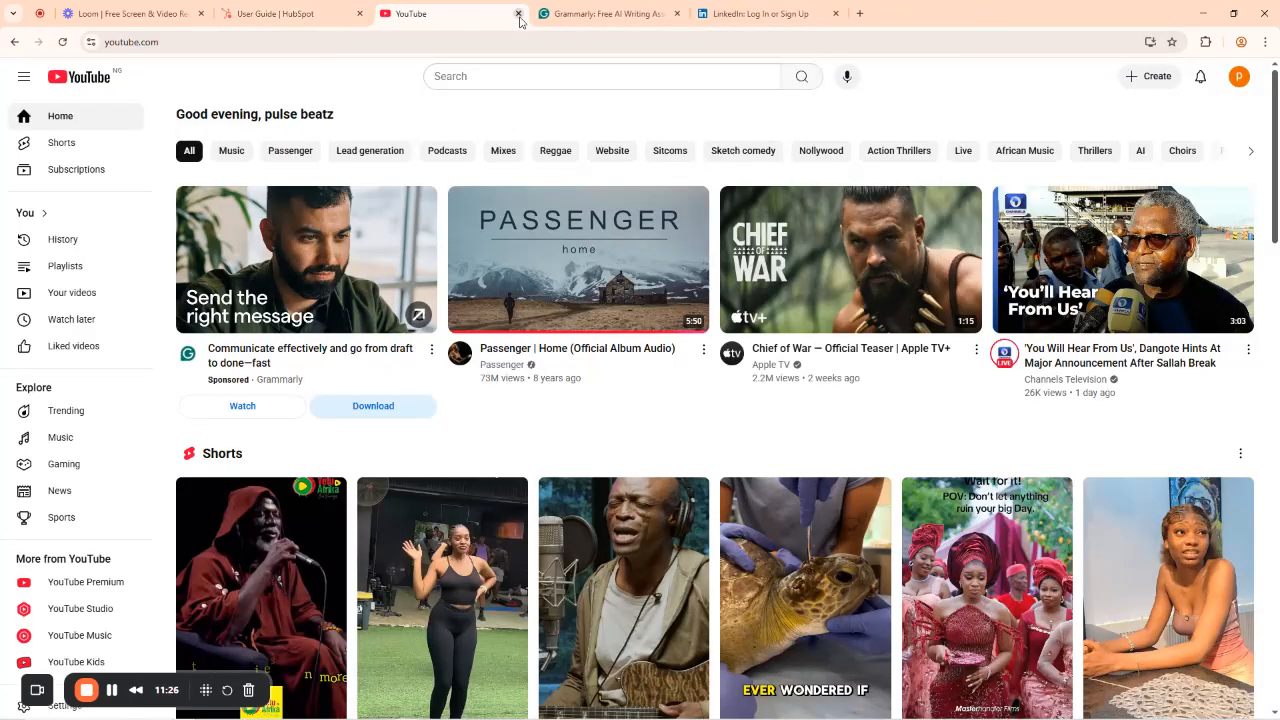
pyautogui.click(518, 13)
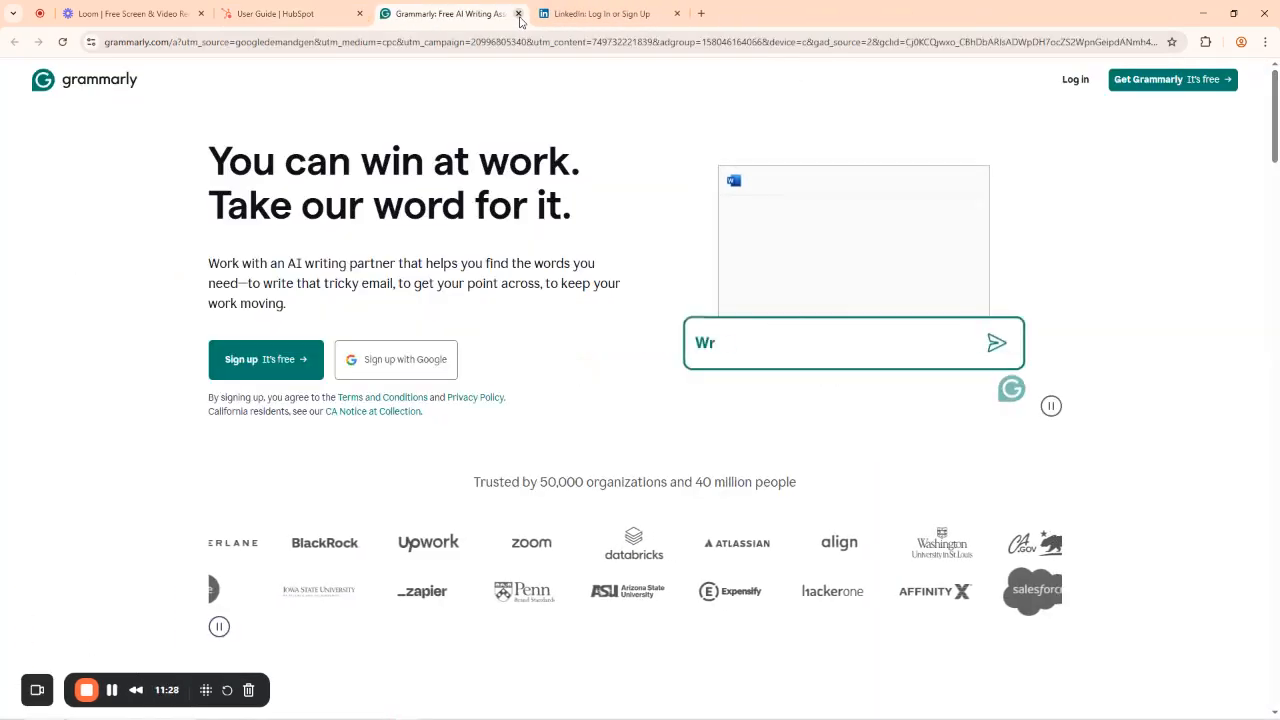
pyautogui.click(518, 13)
pyautogui.click(518, 13)
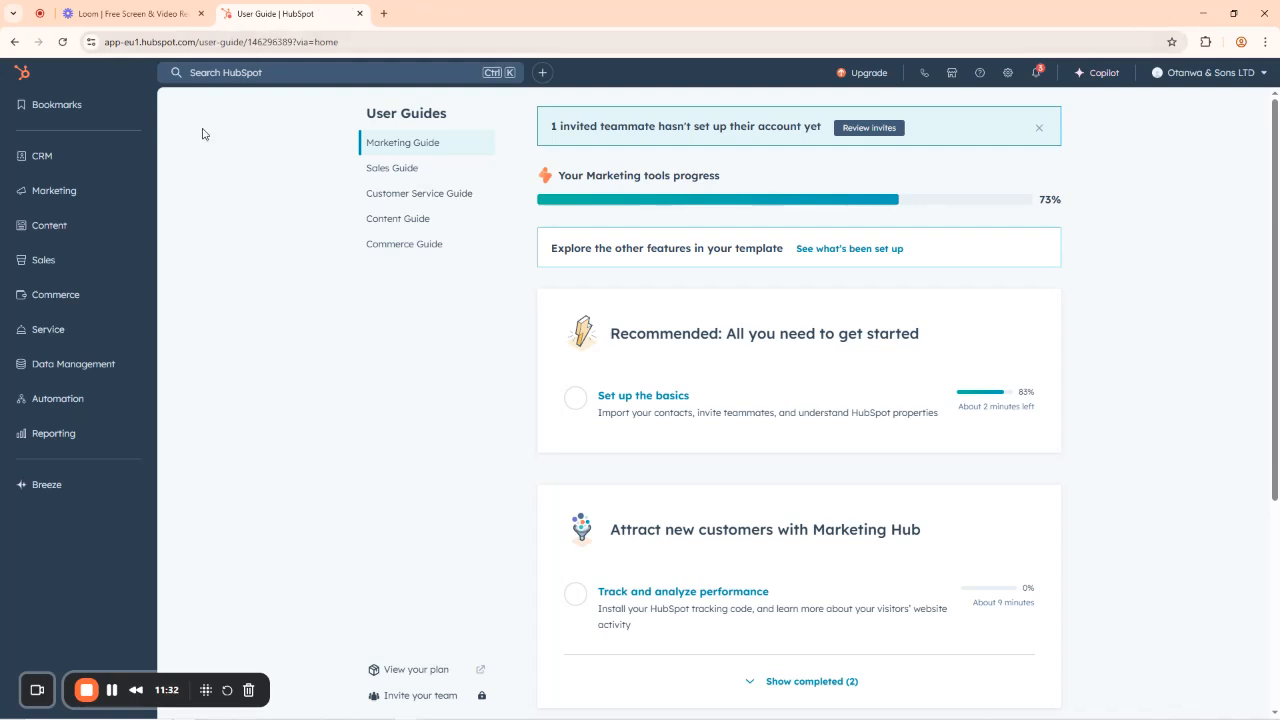
# Open Website Pages under Content, highlight its heading, and start creating a website without AI assistance.
pyautogui.click(90, 230)
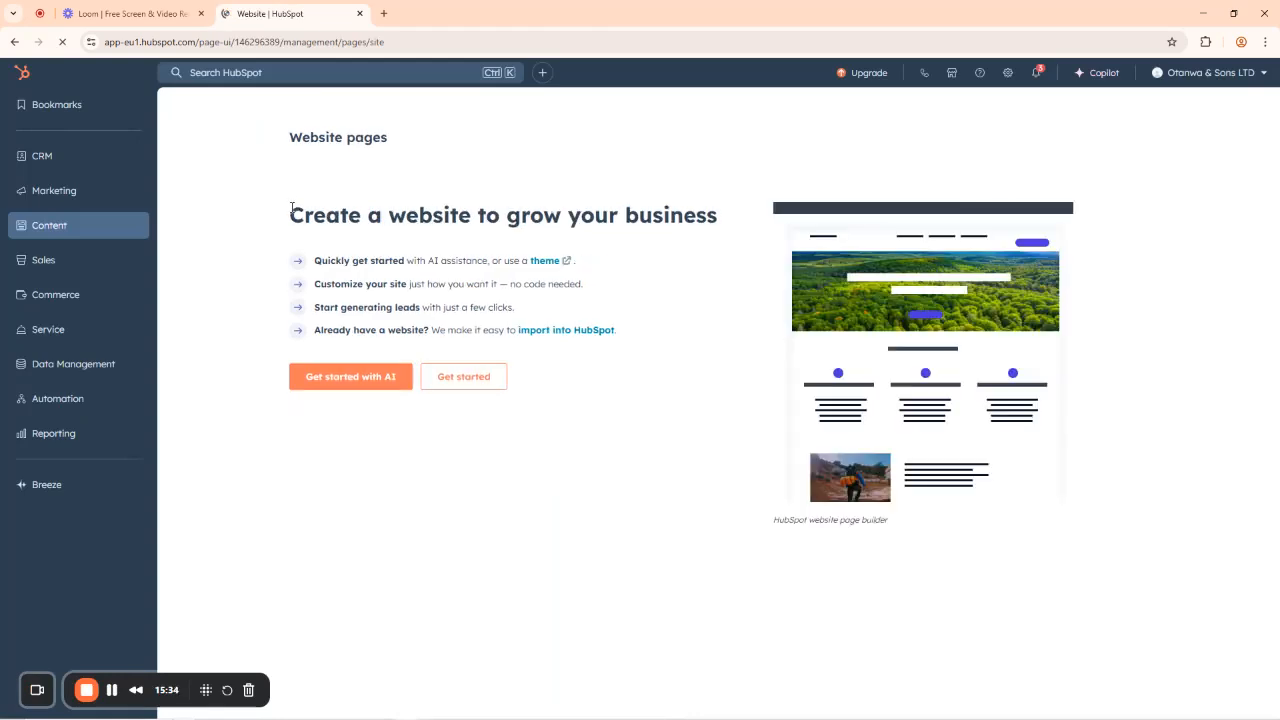
pyautogui.moveTo(289, 207); pyautogui.dragTo(728, 223)
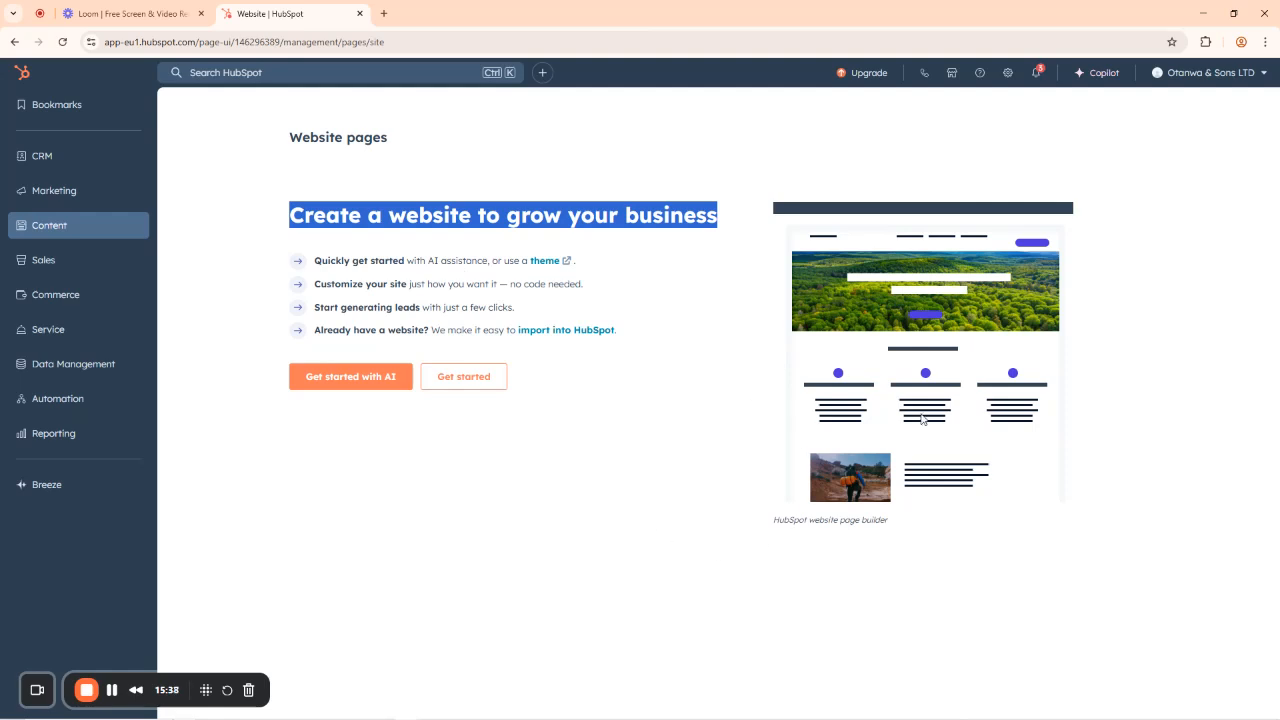
pyautogui.click(459, 381)
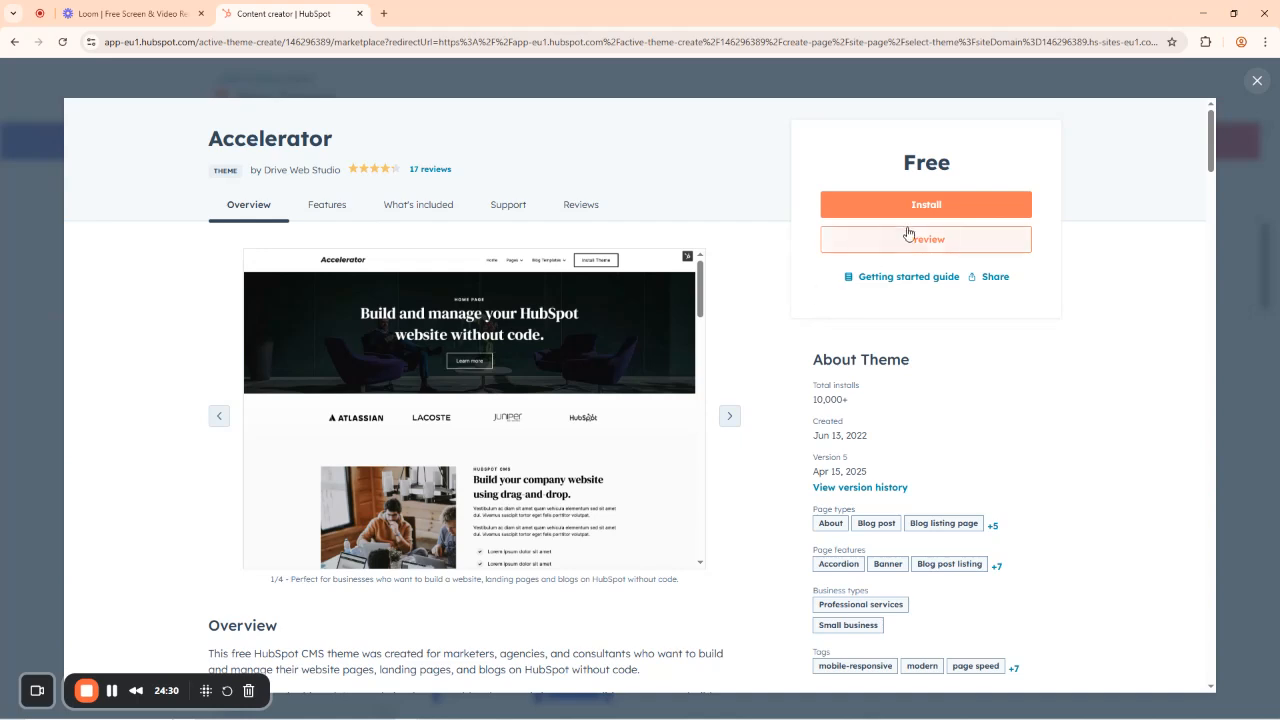
# Install the free Accelerator theme by Drive Web Studio, agreeing to the developer's terms and privacy policy.
pyautogui.click(919, 206)
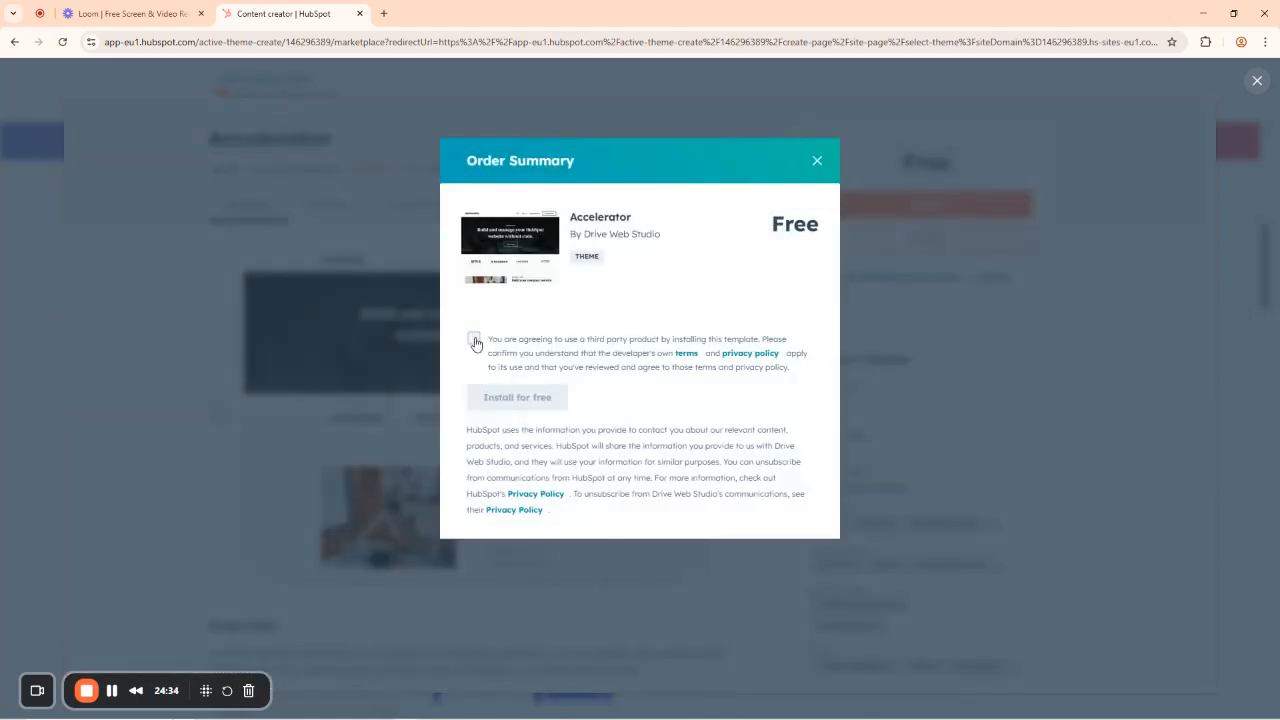
pyautogui.click(474, 341)
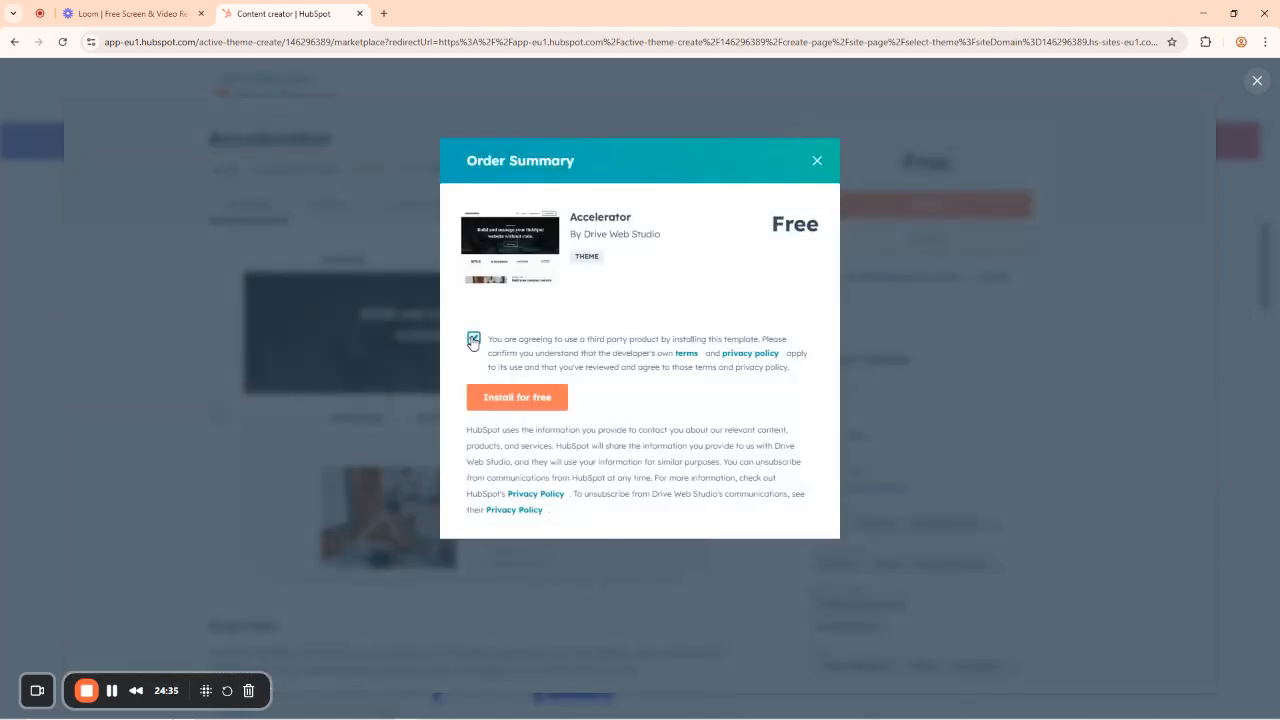
pyautogui.click(517, 399)
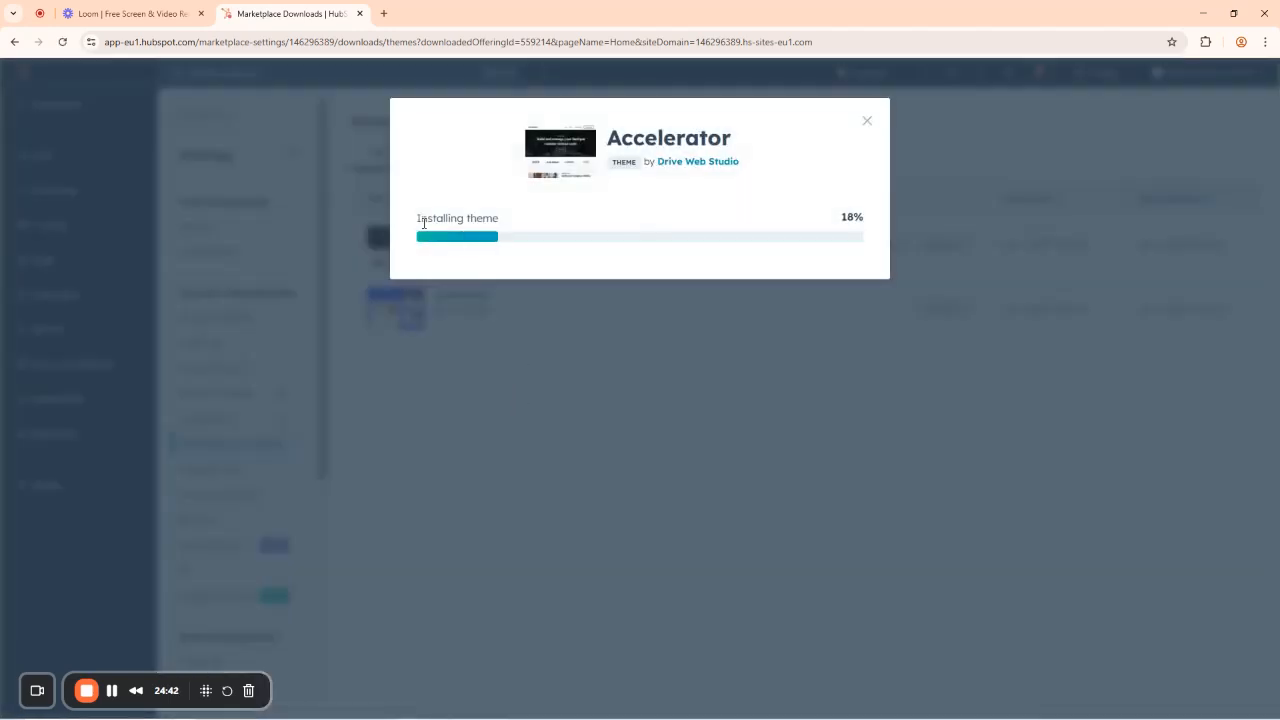
pyautogui.moveTo(418, 220); pyautogui.dragTo(531, 223)
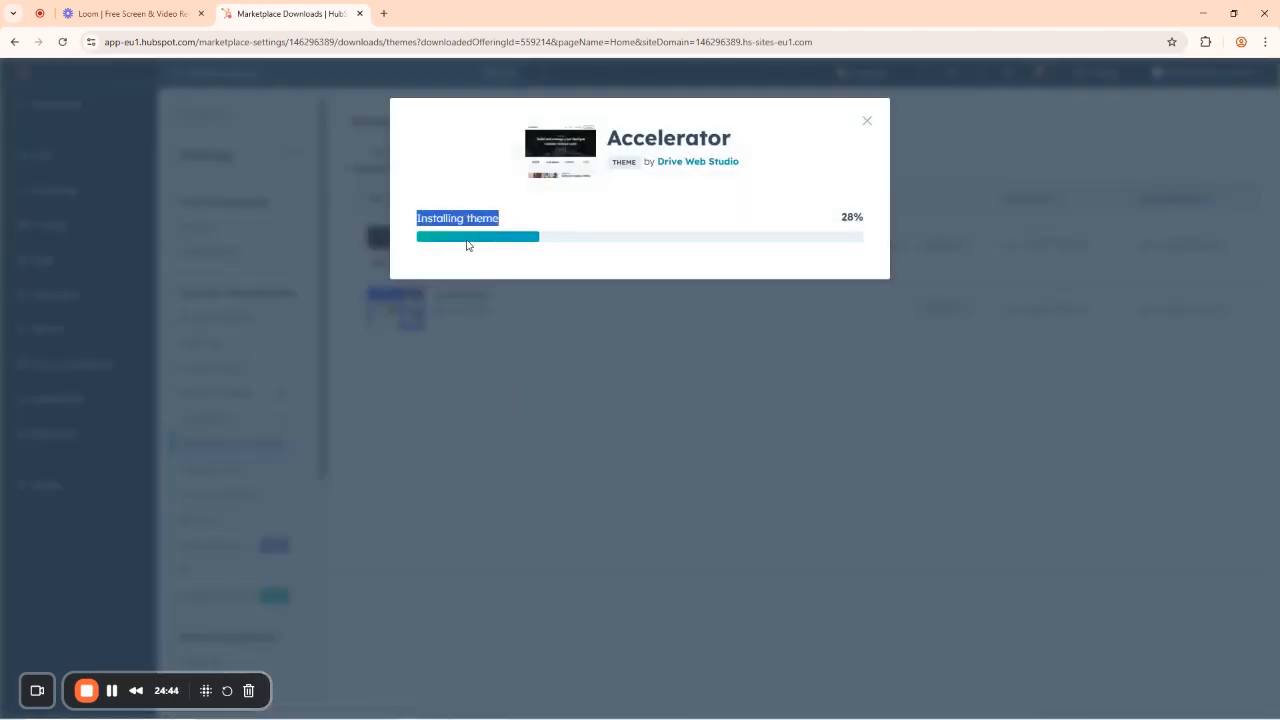
# Set Accelerator as the active theme, start building the site, and create a page named "Otanwa Page".
pyautogui.click(557, 220)
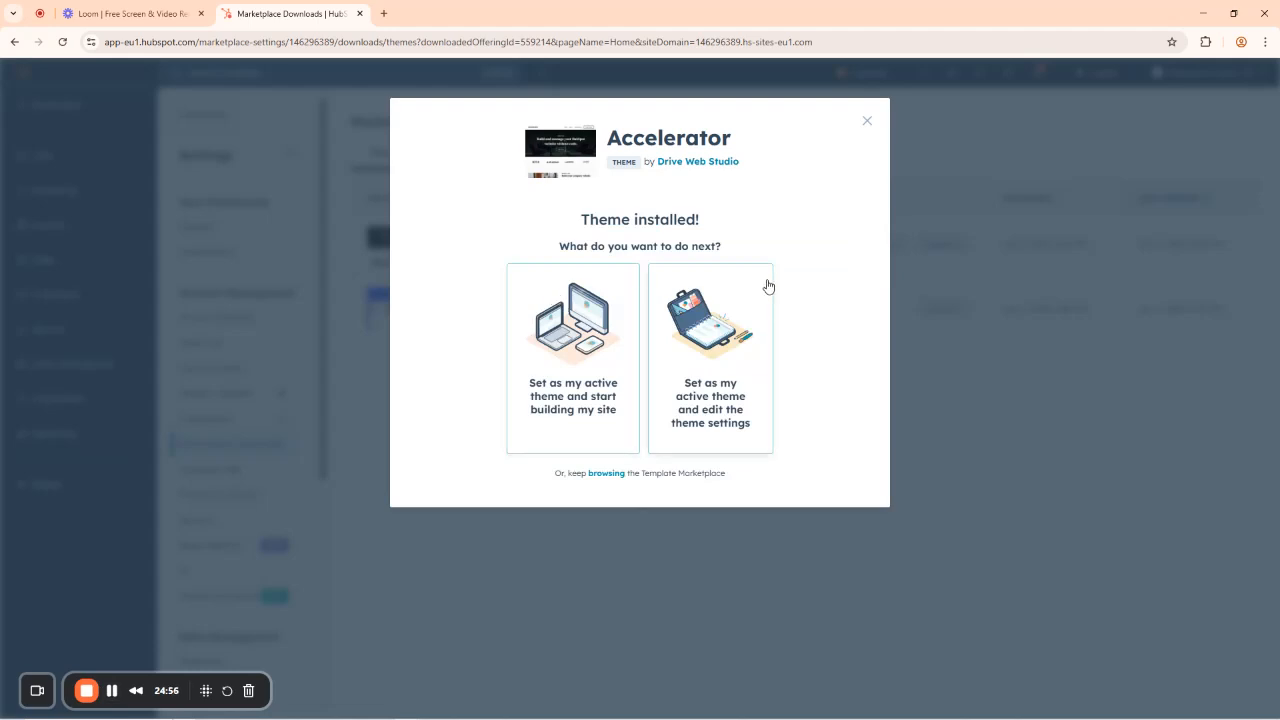
pyautogui.click(577, 375)
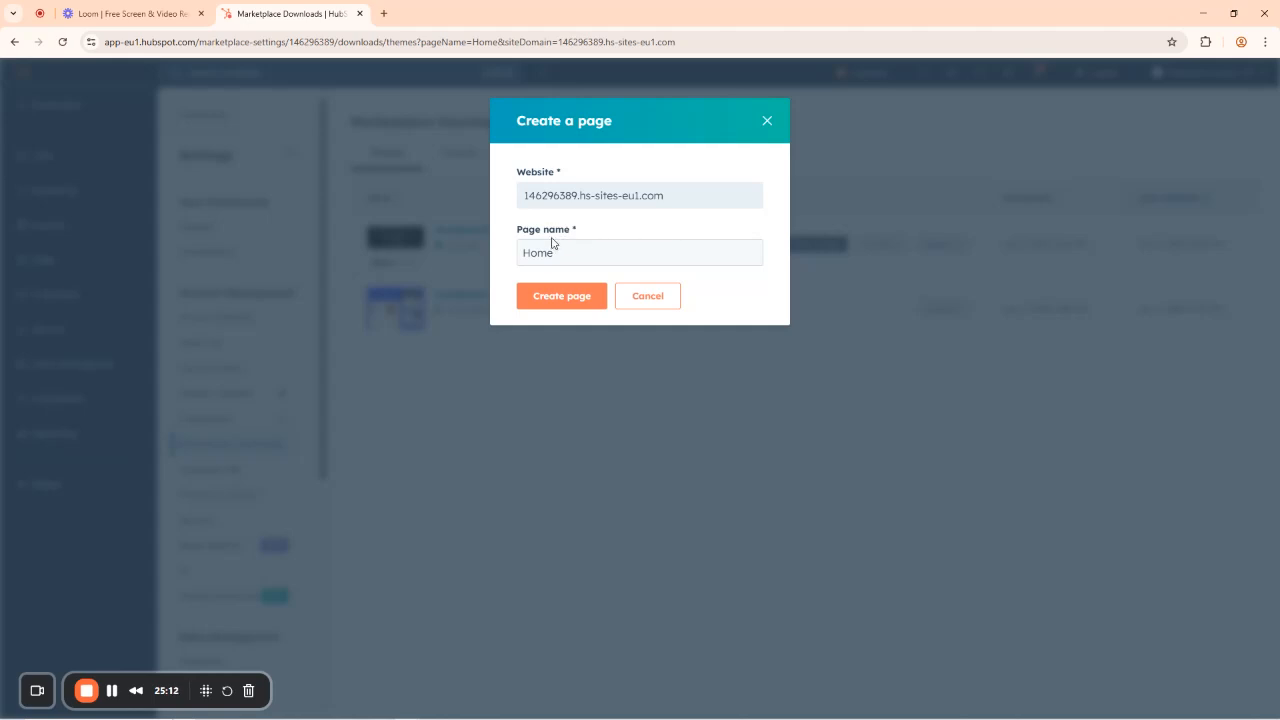
pyautogui.moveTo(564, 250); pyautogui.dragTo(503, 263)
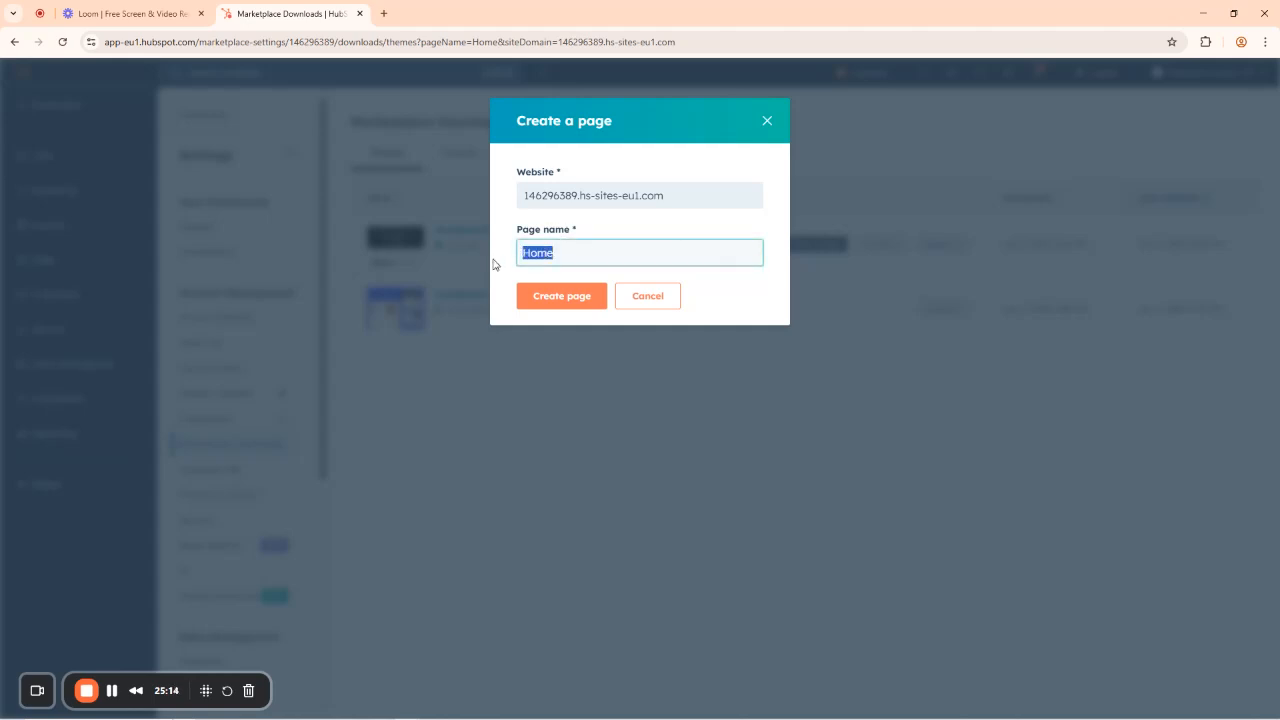
pyautogui.write('Otanwa Page')
pyautogui.click(556, 302)
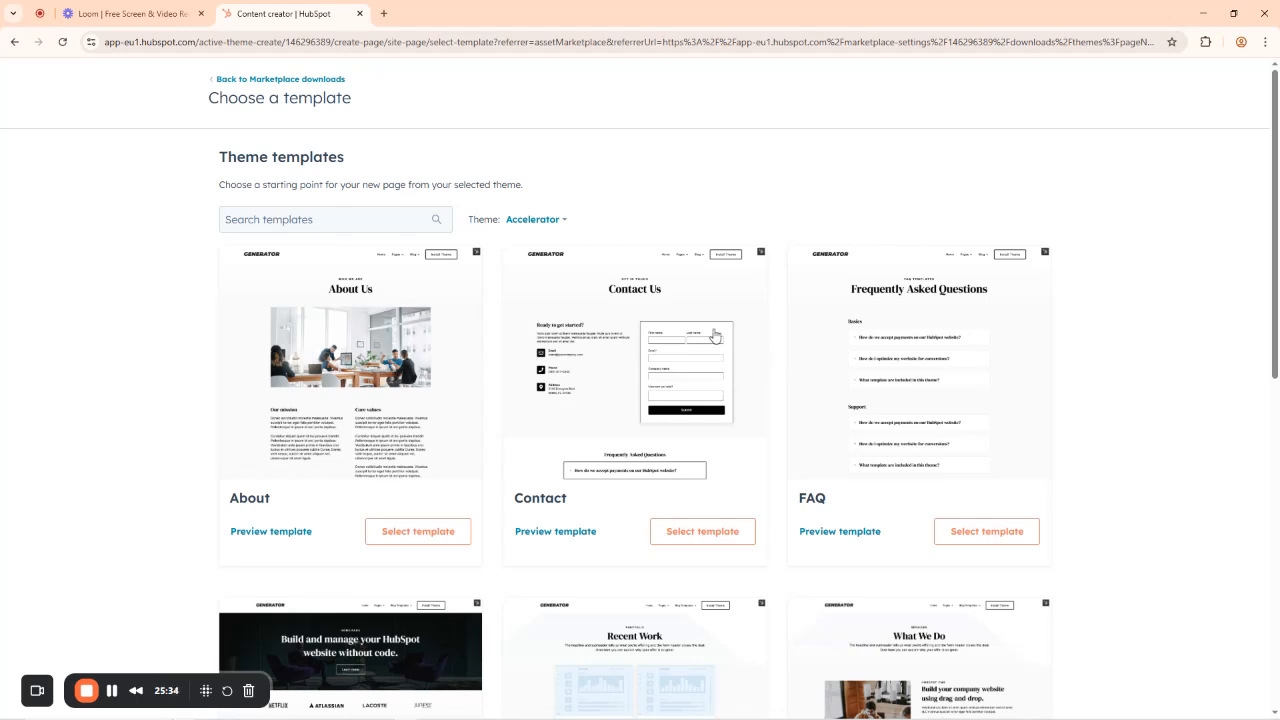
# Review the Accelerator theme templates and select the Home template for the new page.
pyautogui.scroll(-7, 917, 450)
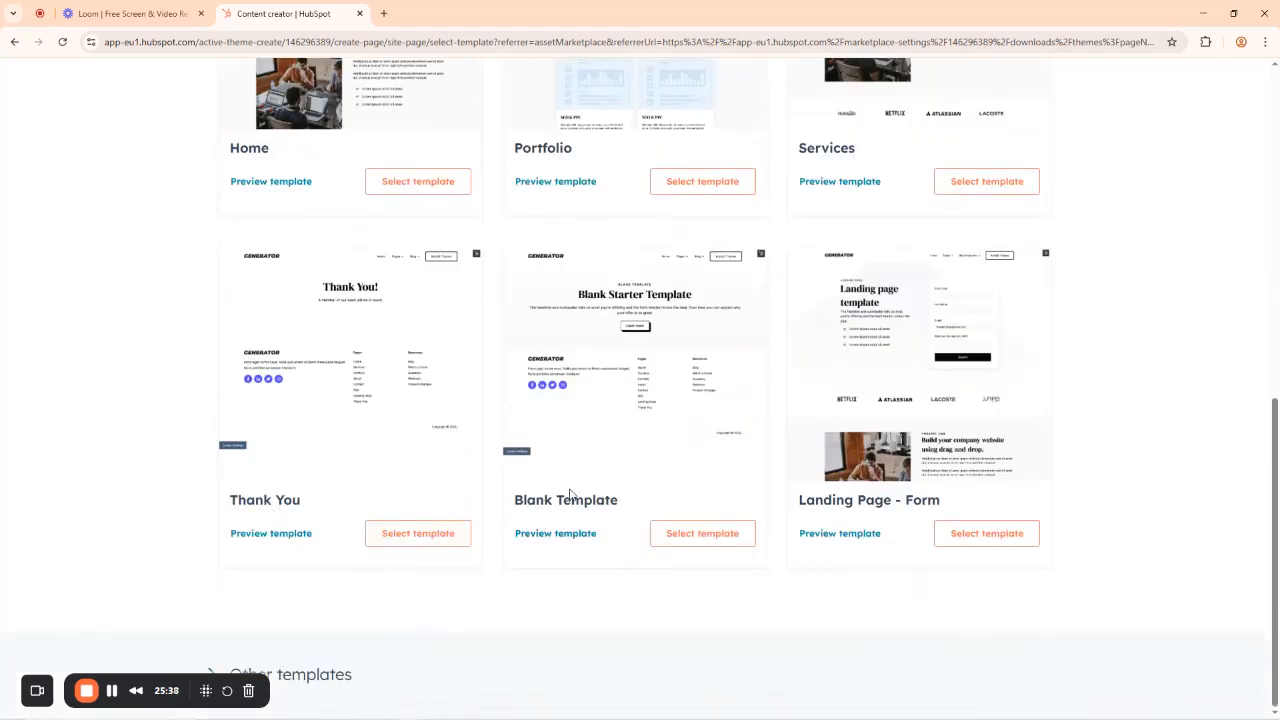
pyautogui.scroll(4, 850, 540)
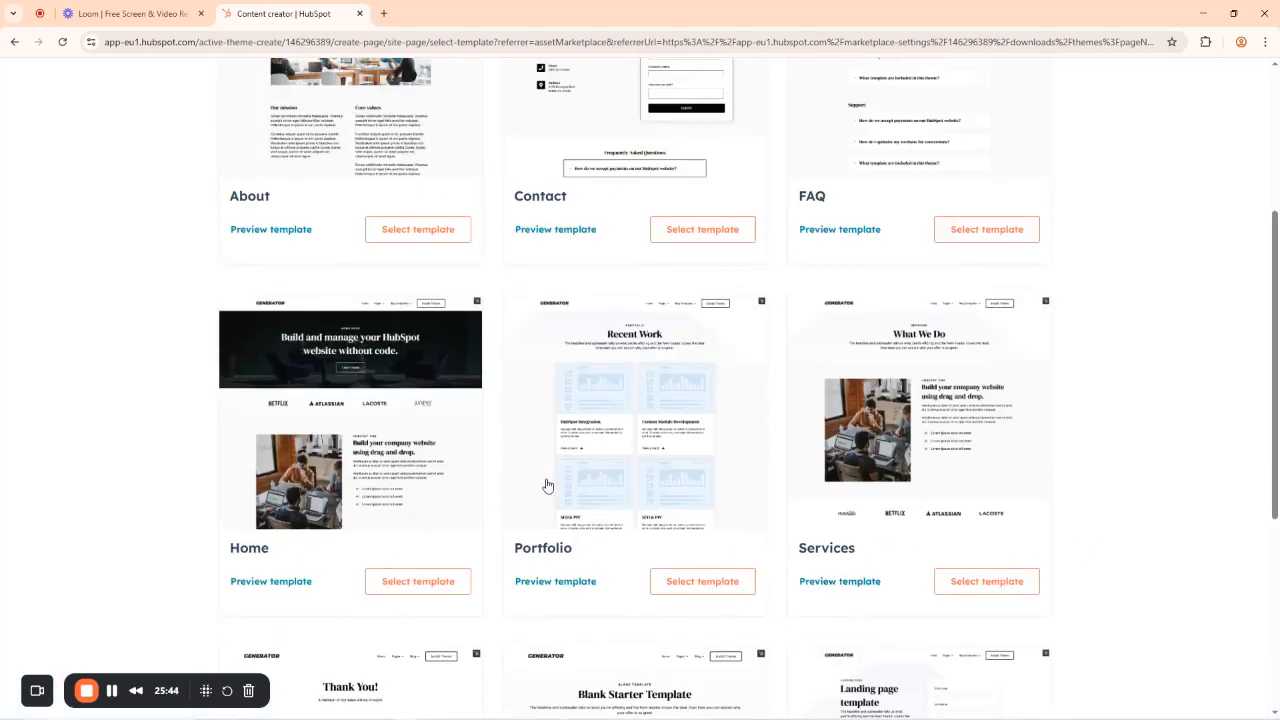
pyautogui.scroll(3, 546, 486)
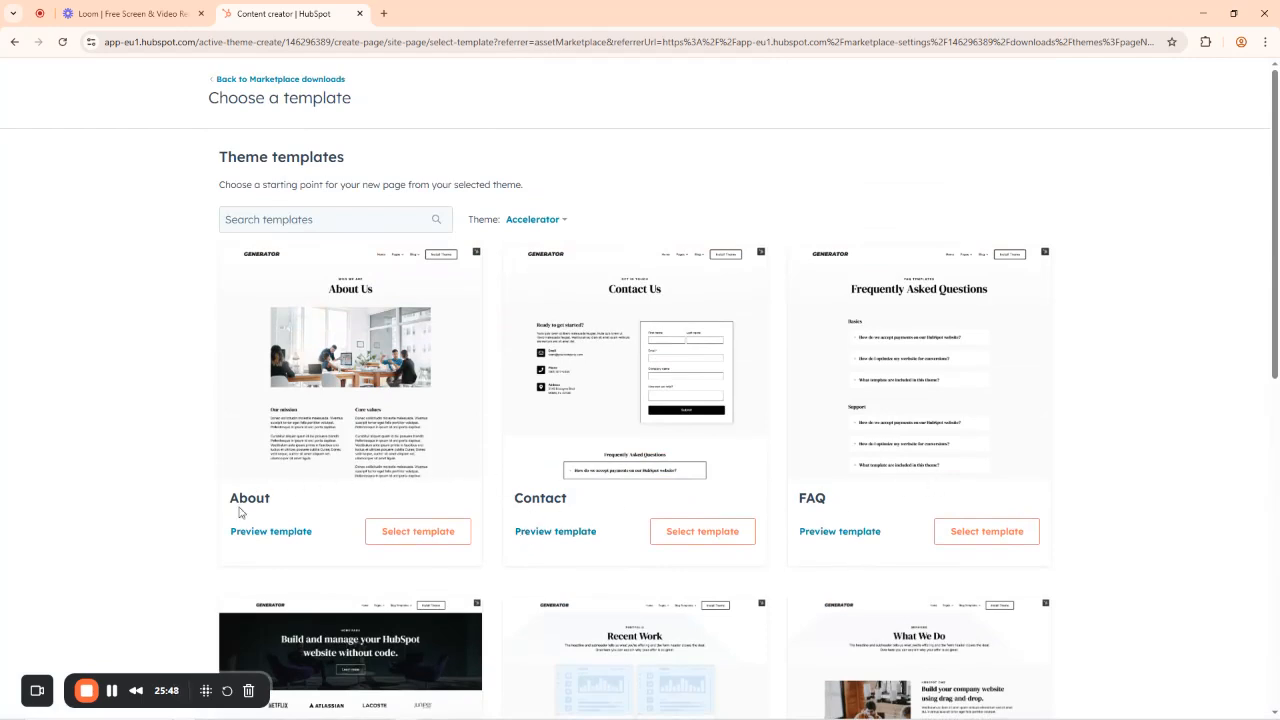
pyautogui.scroll(-3, 413, 472)
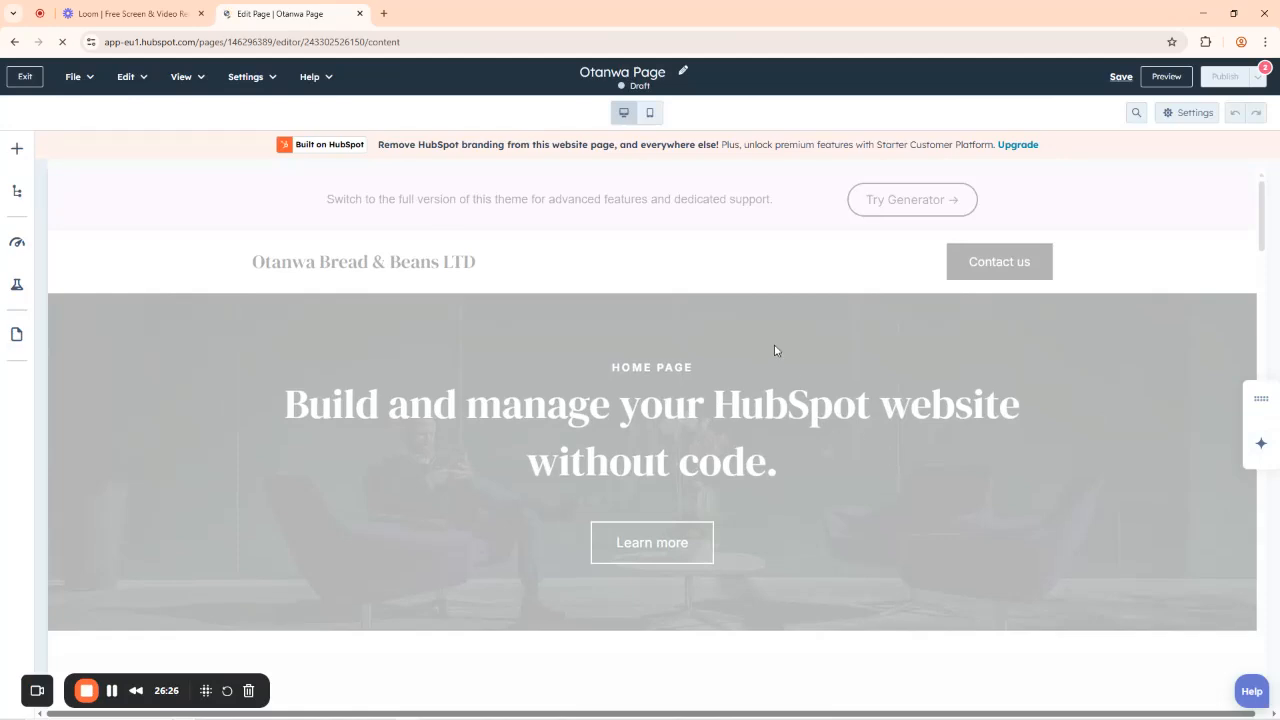
# Look over the page's sections and open the website header in the global content editor.
pyautogui.scroll(-14, 724, 475)
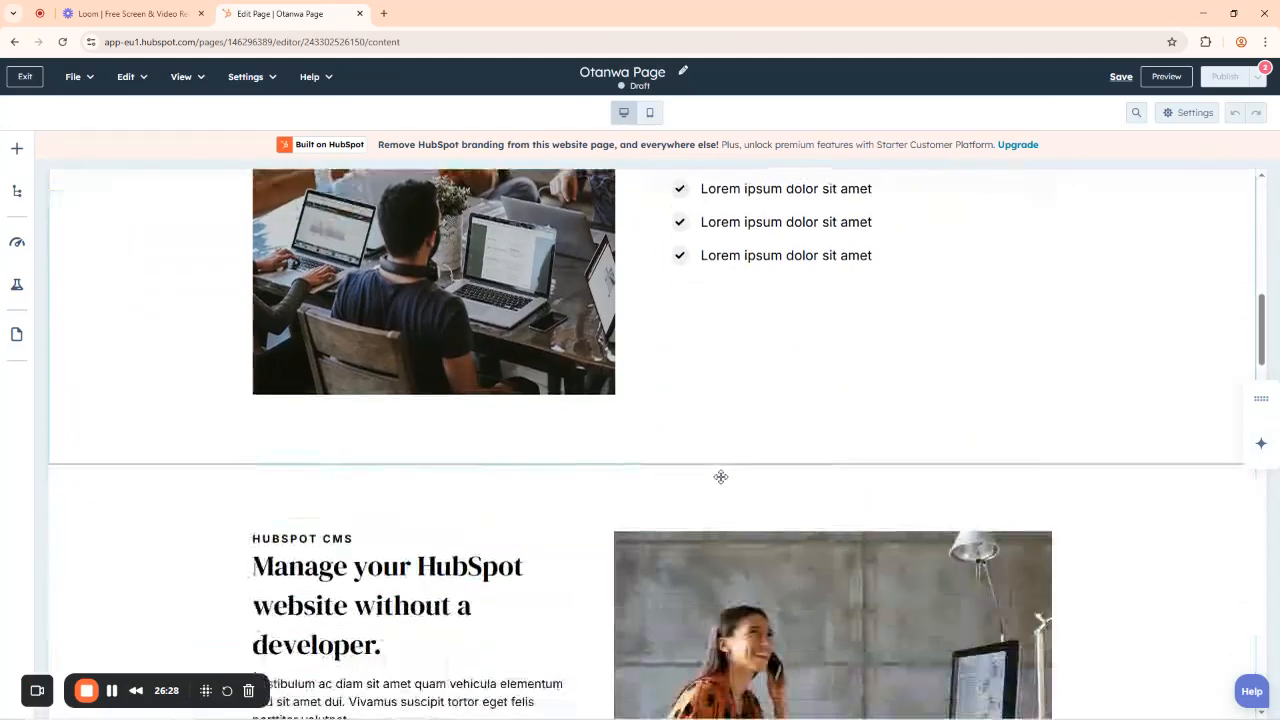
pyautogui.scroll(-20, 721, 477)
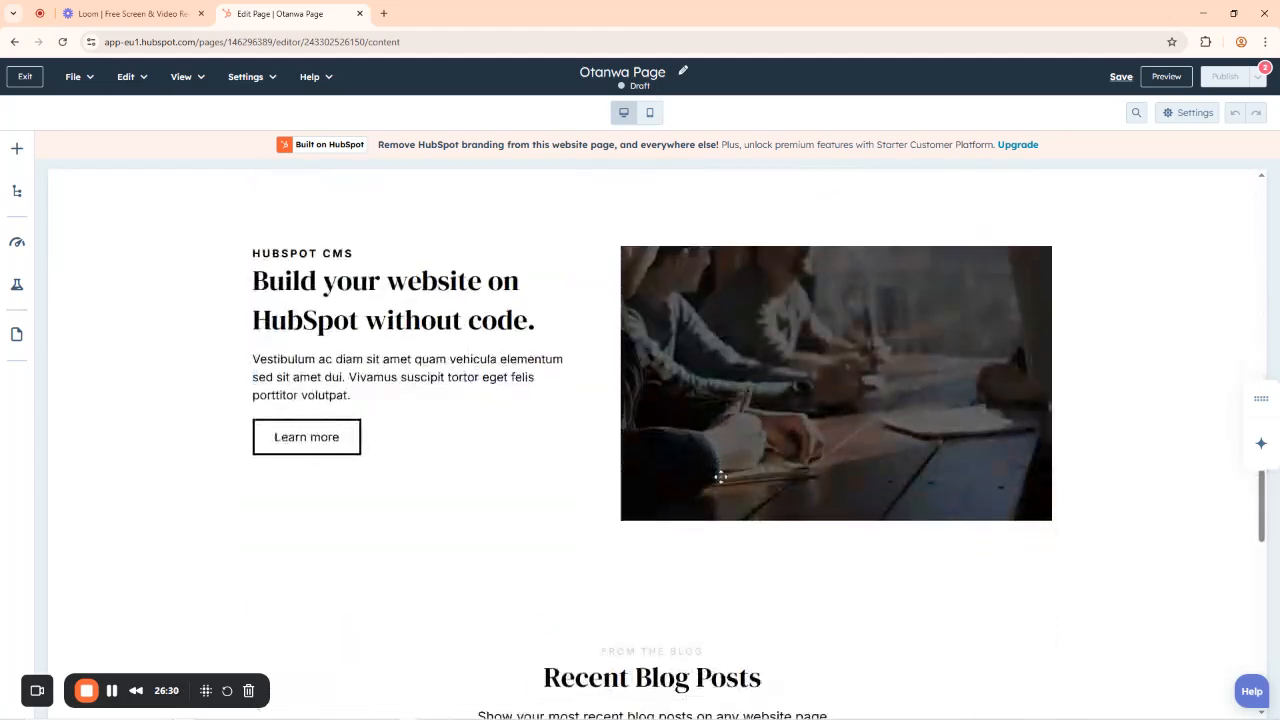
pyautogui.scroll(20, 721, 477)
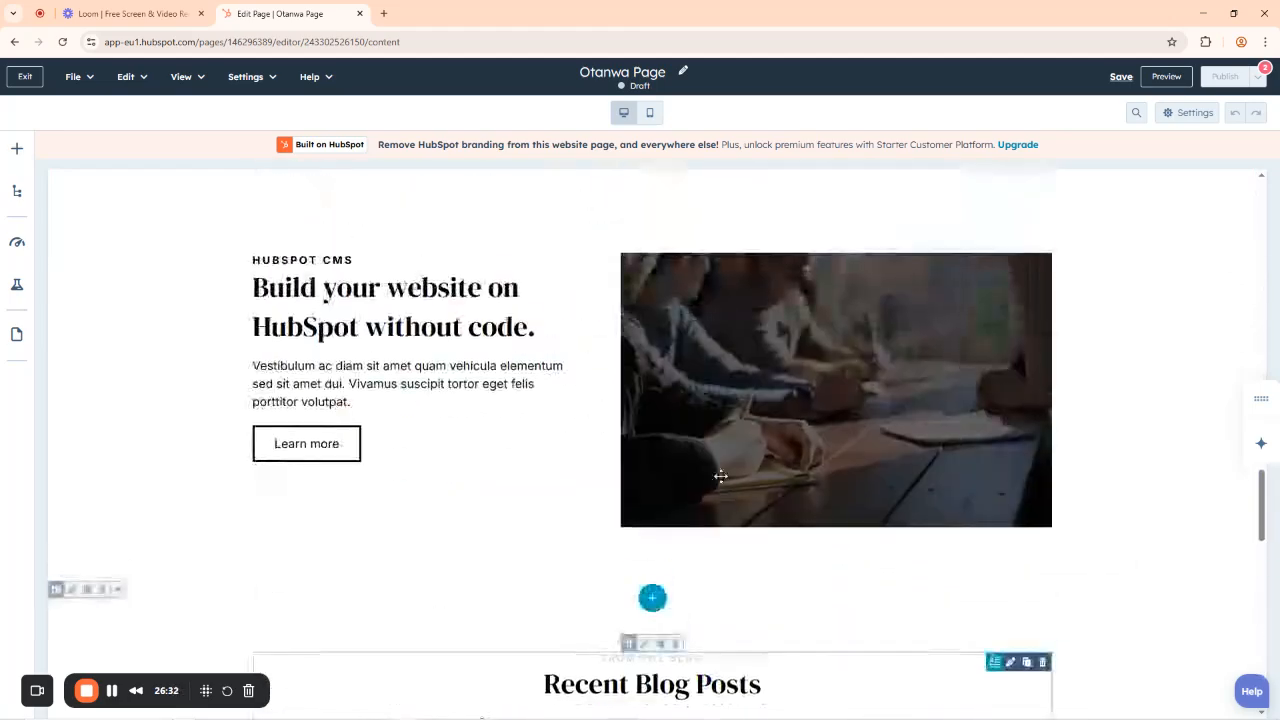
pyautogui.scroll(5, 721, 477)
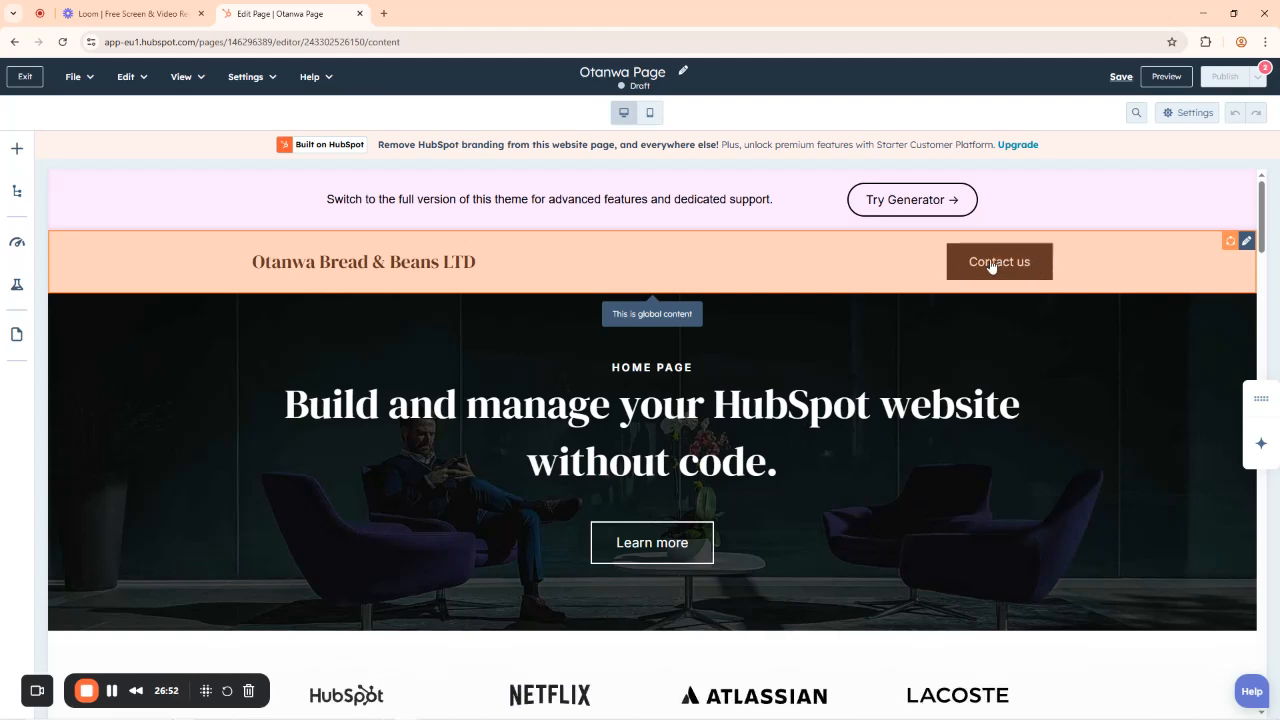
pyautogui.click(991, 262)
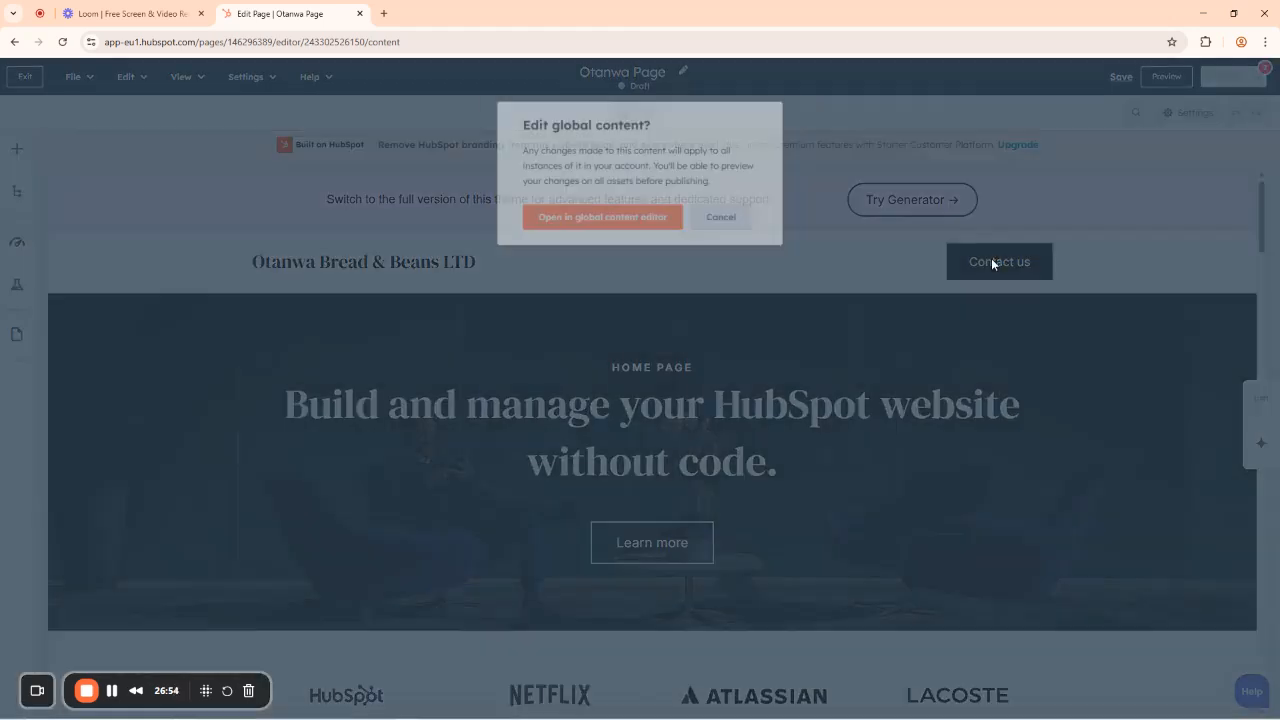
pyautogui.click(735, 228)
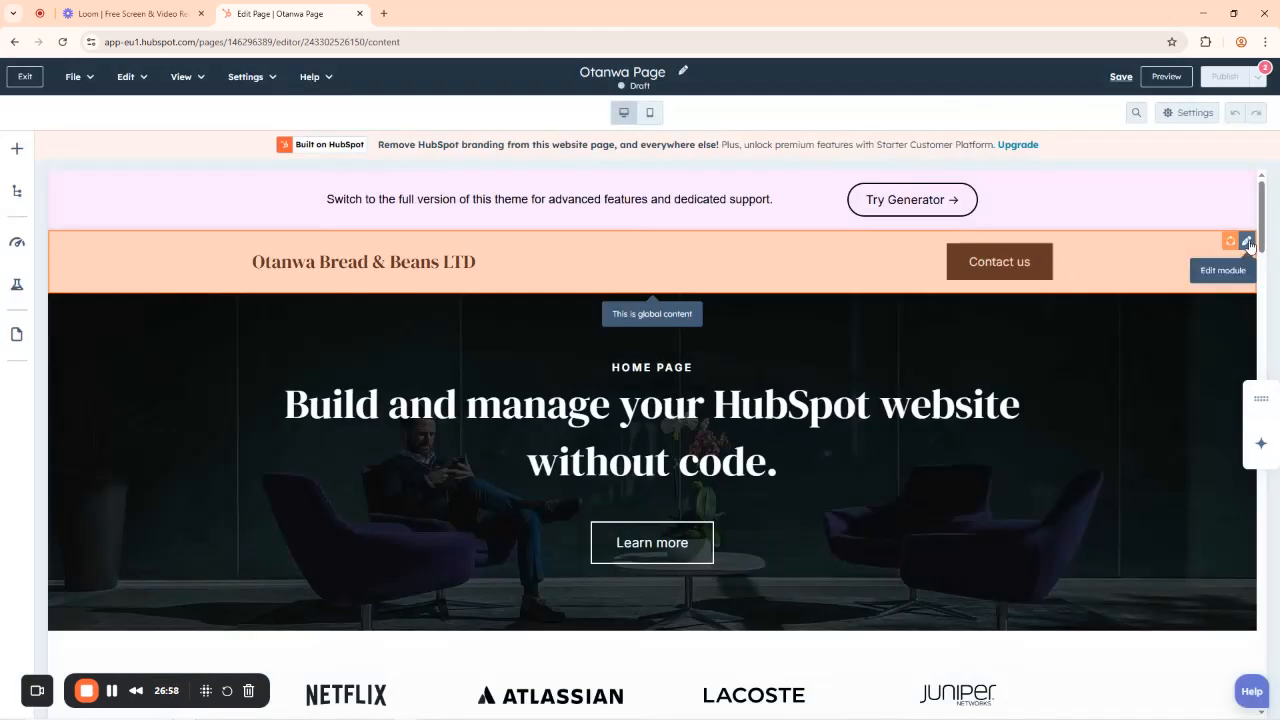
pyautogui.click(1247, 242)
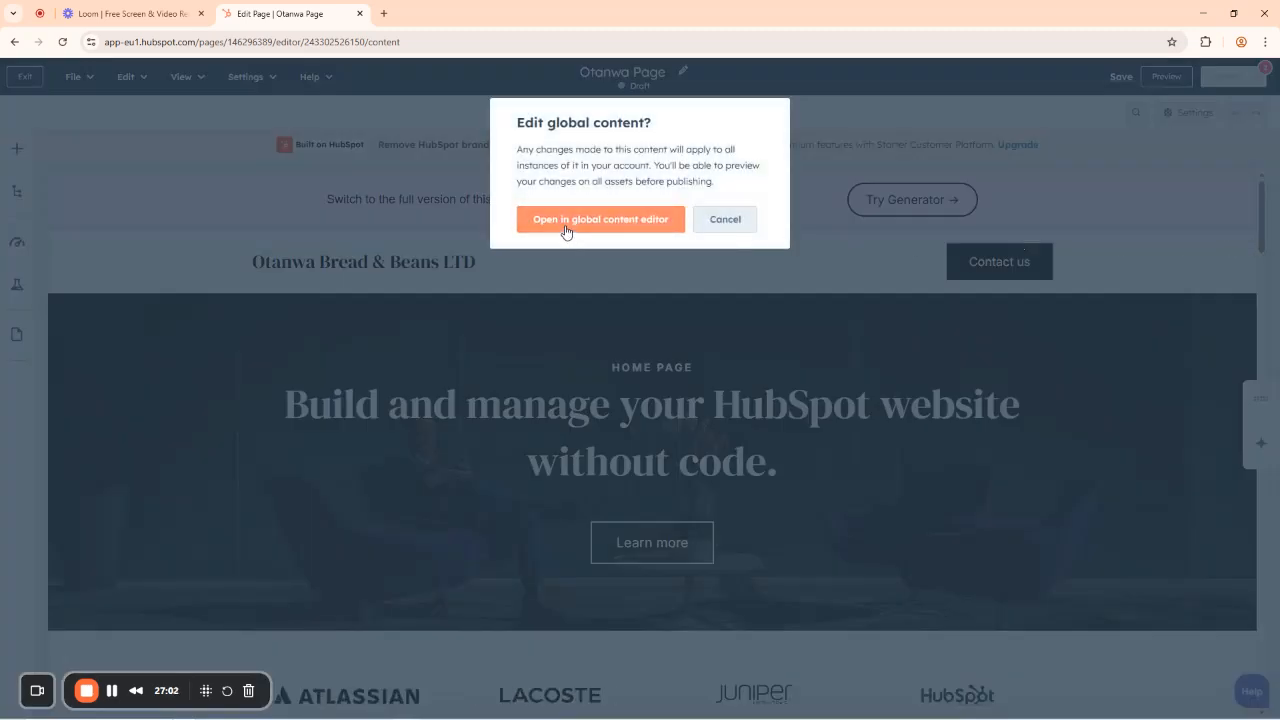
pyautogui.click(607, 225)
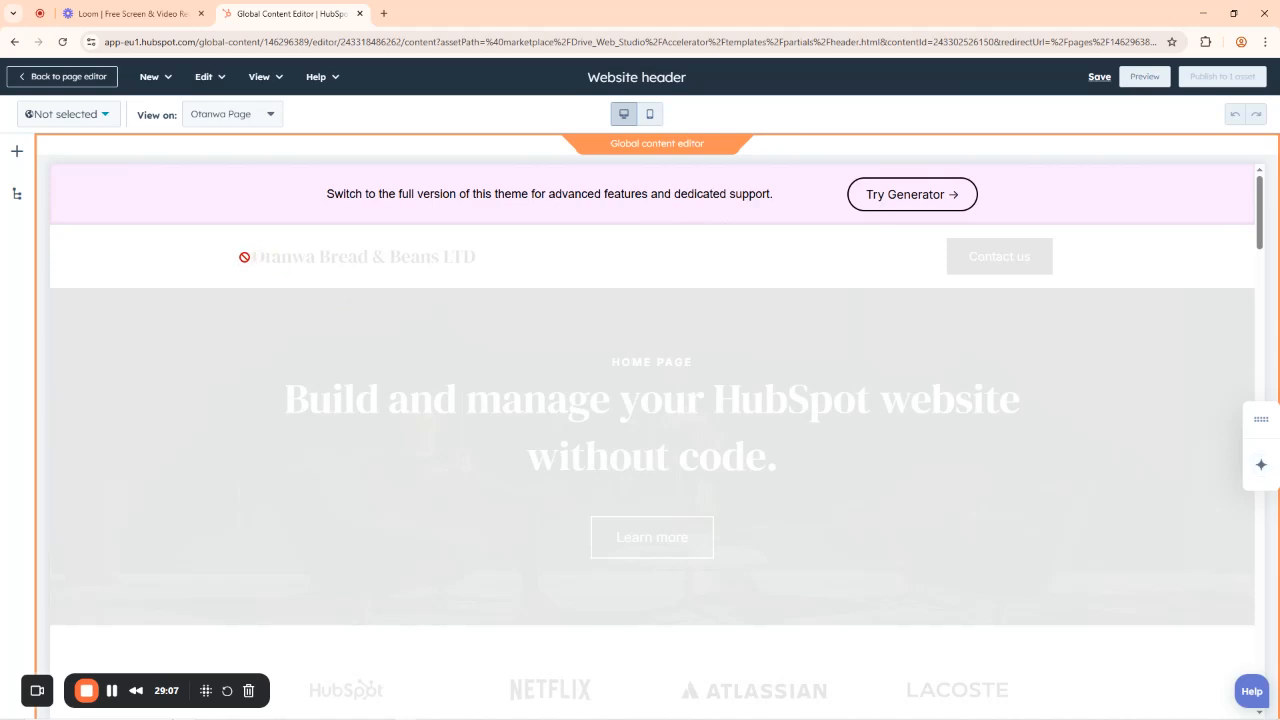
# Change the website header button's text to "CONTACT US TODAY".
pyautogui.click(999, 258)
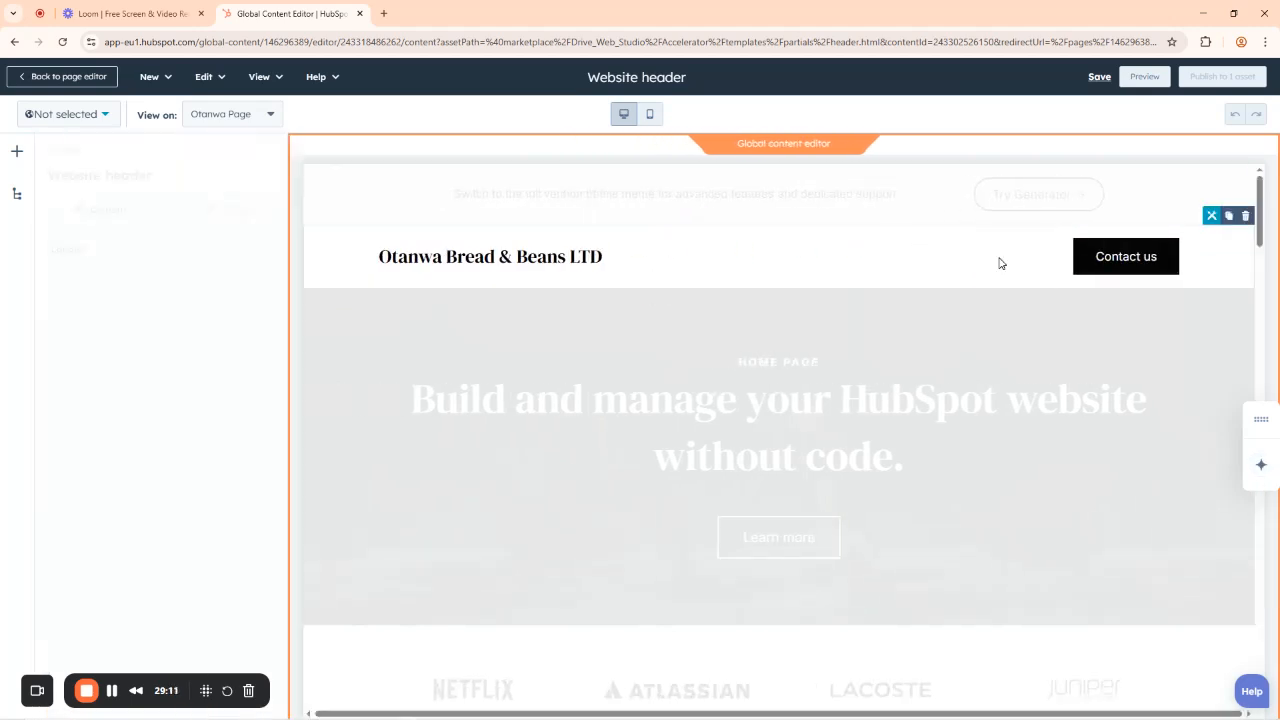
pyautogui.click(1128, 258)
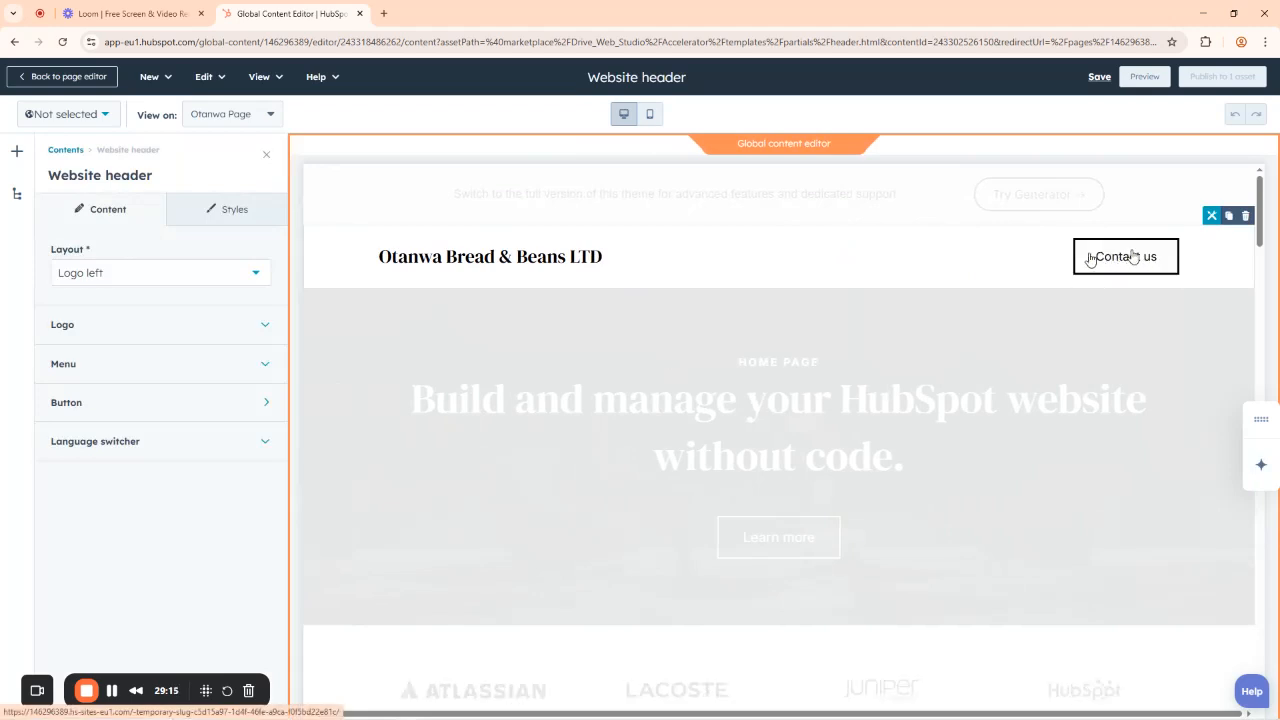
pyautogui.click(380, 305)
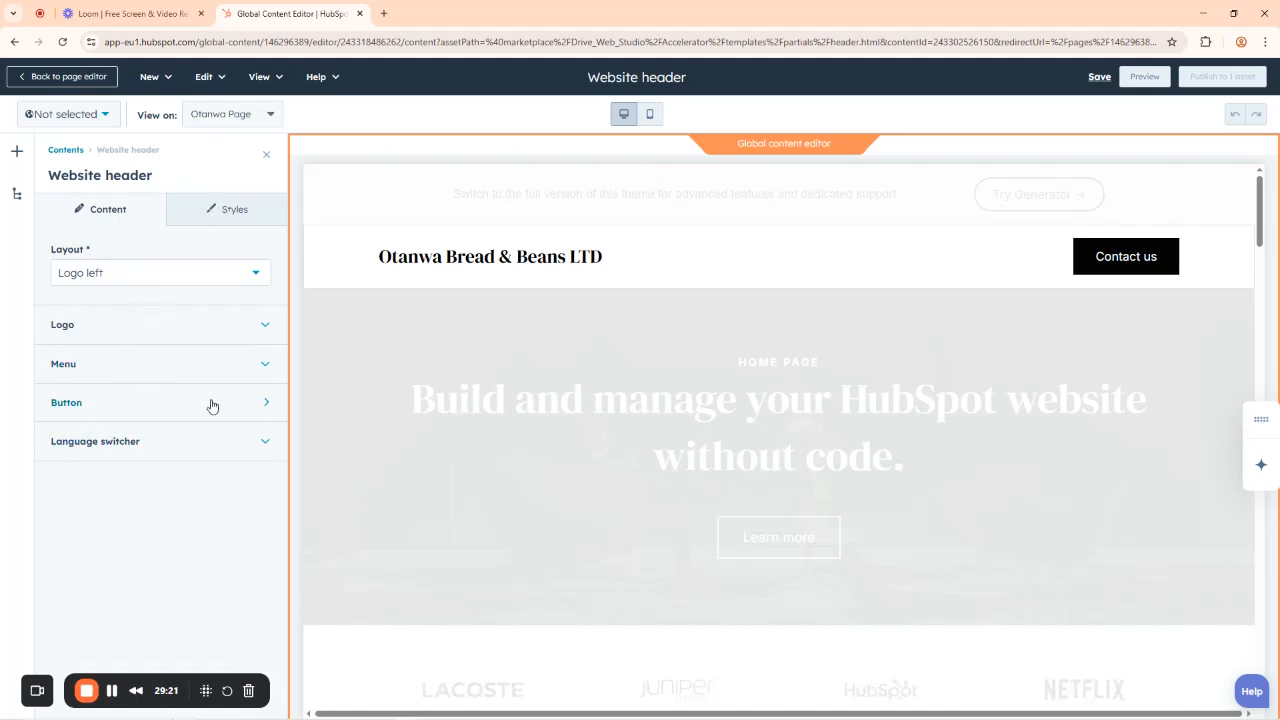
pyautogui.click(256, 404)
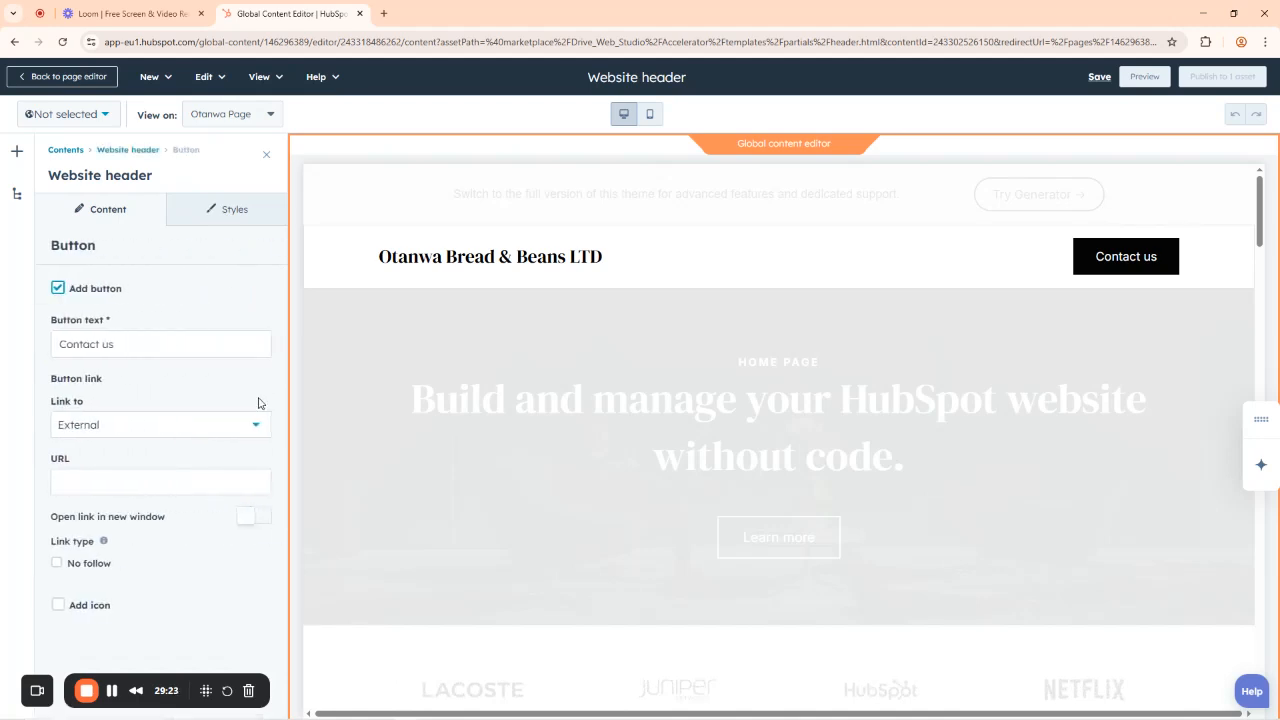
pyautogui.moveTo(113, 344); pyautogui.dragTo(57, 344)
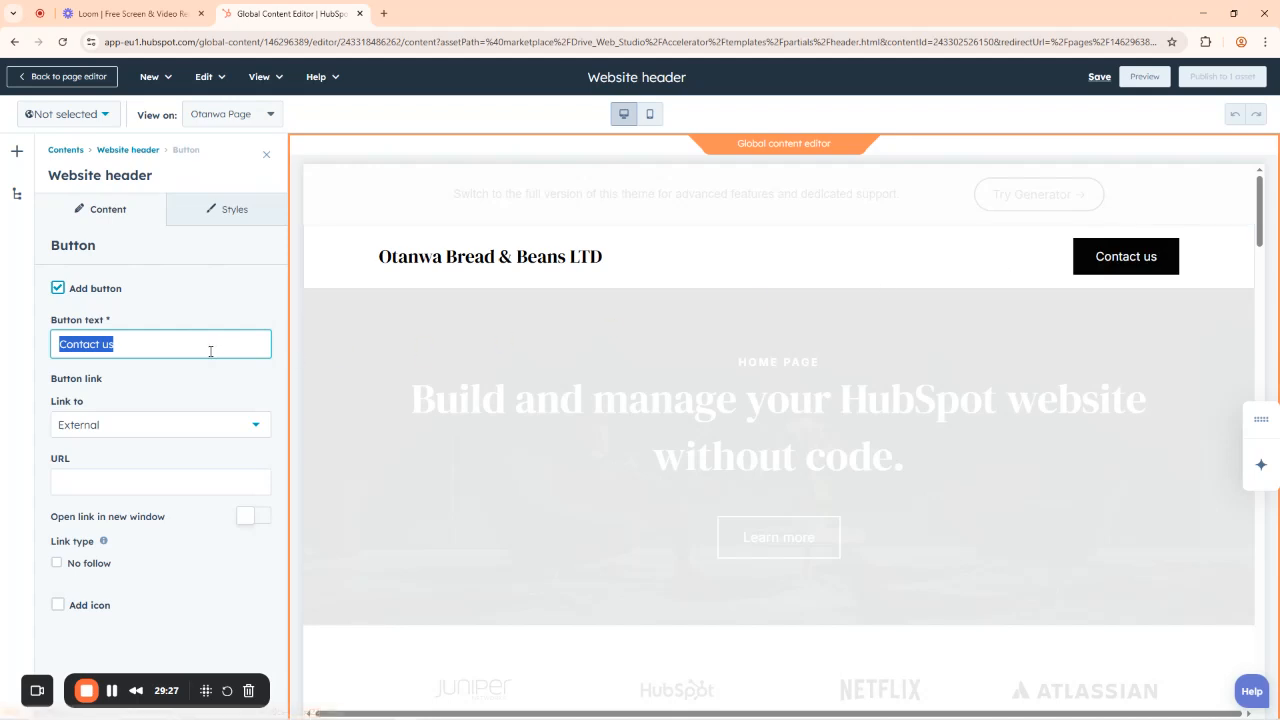
pyautogui.press('BackSpace')
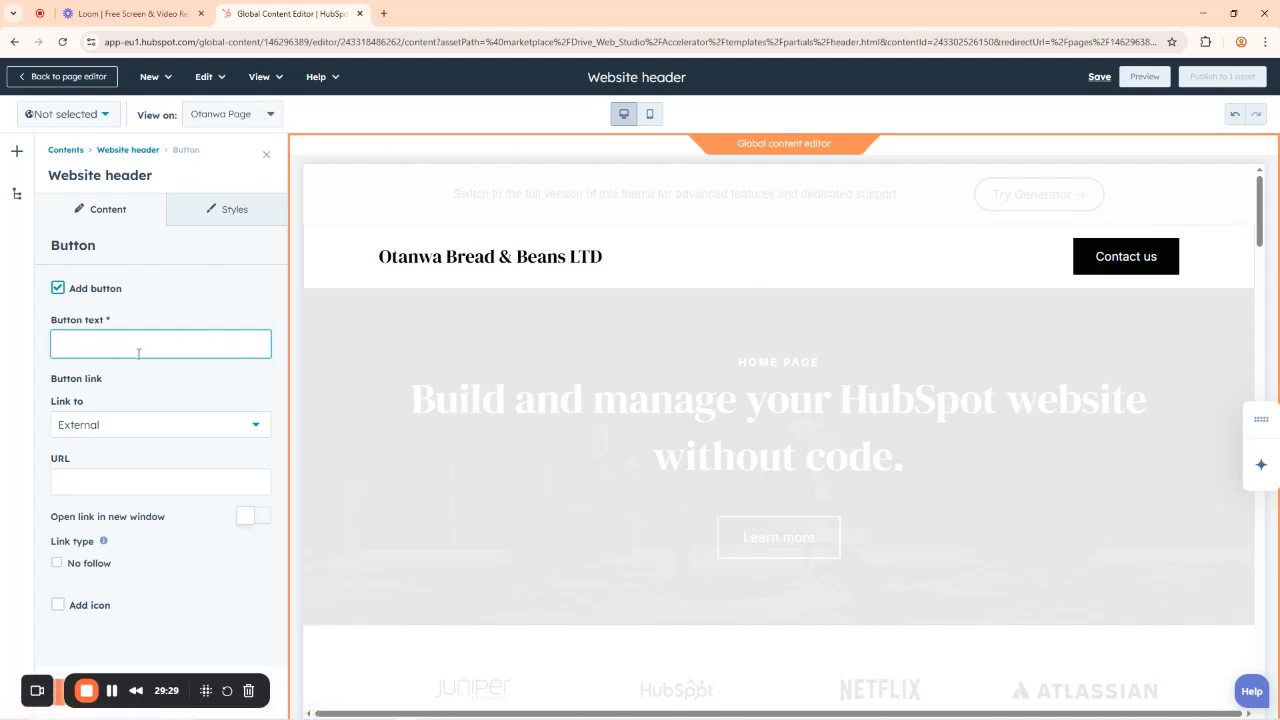
pyautogui.write('CONTACT US')
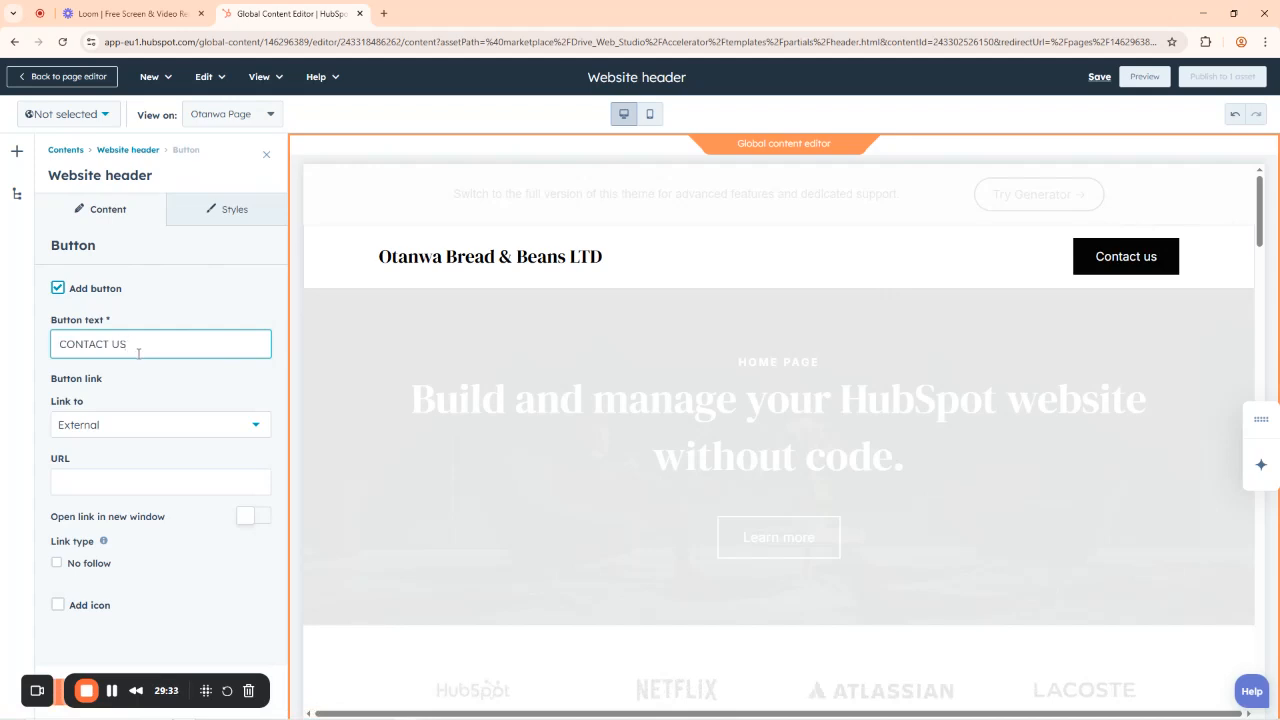
pyautogui.write(' TODAY')
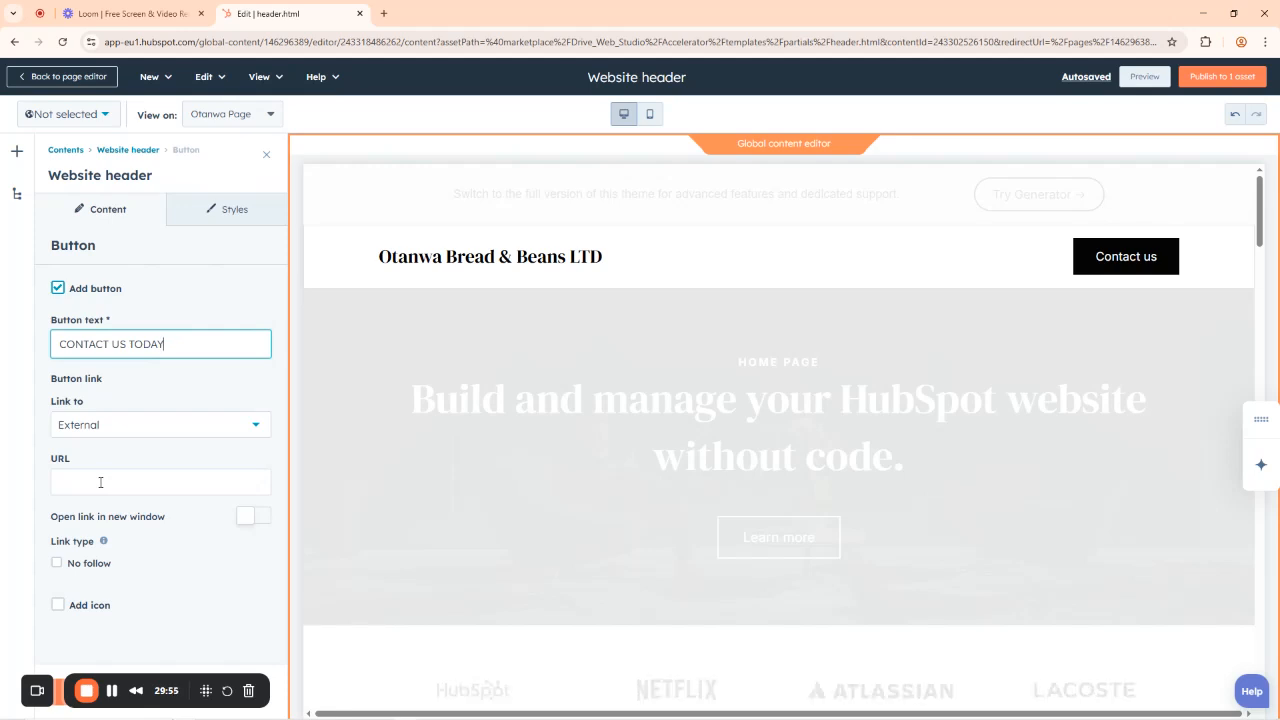
pyautogui.click(104, 486)
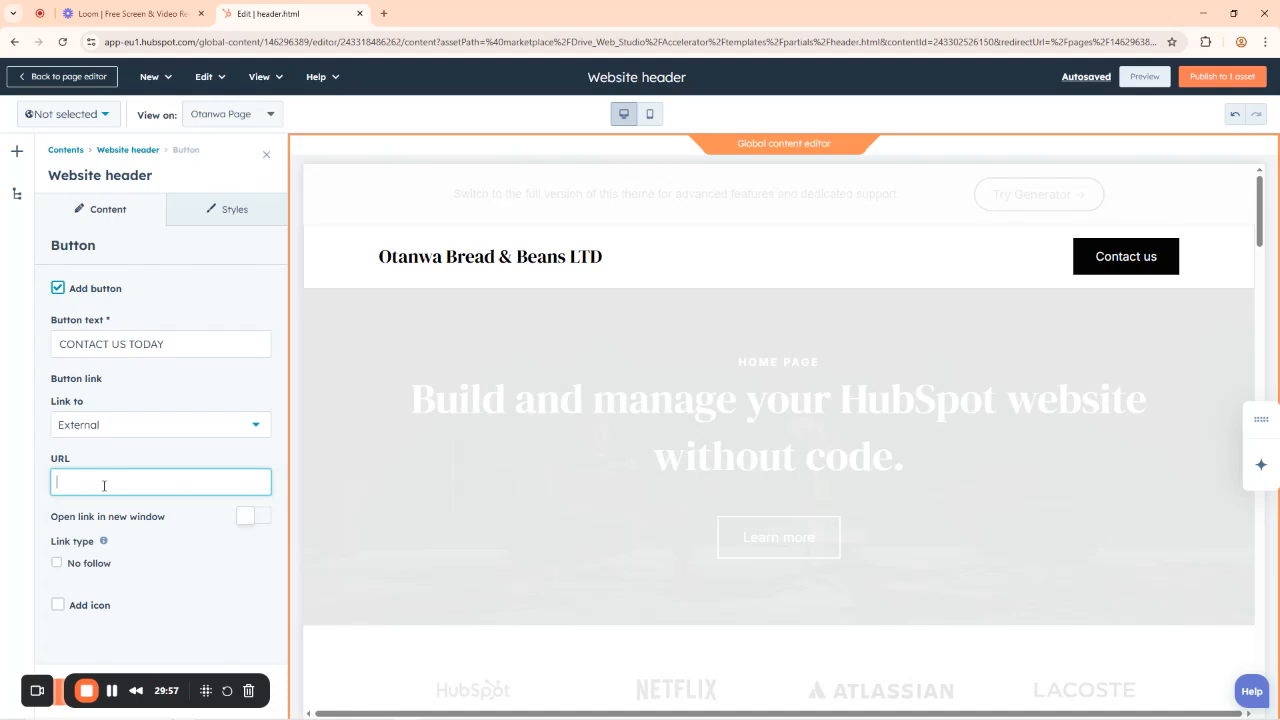
pyautogui.write('Whatsa')
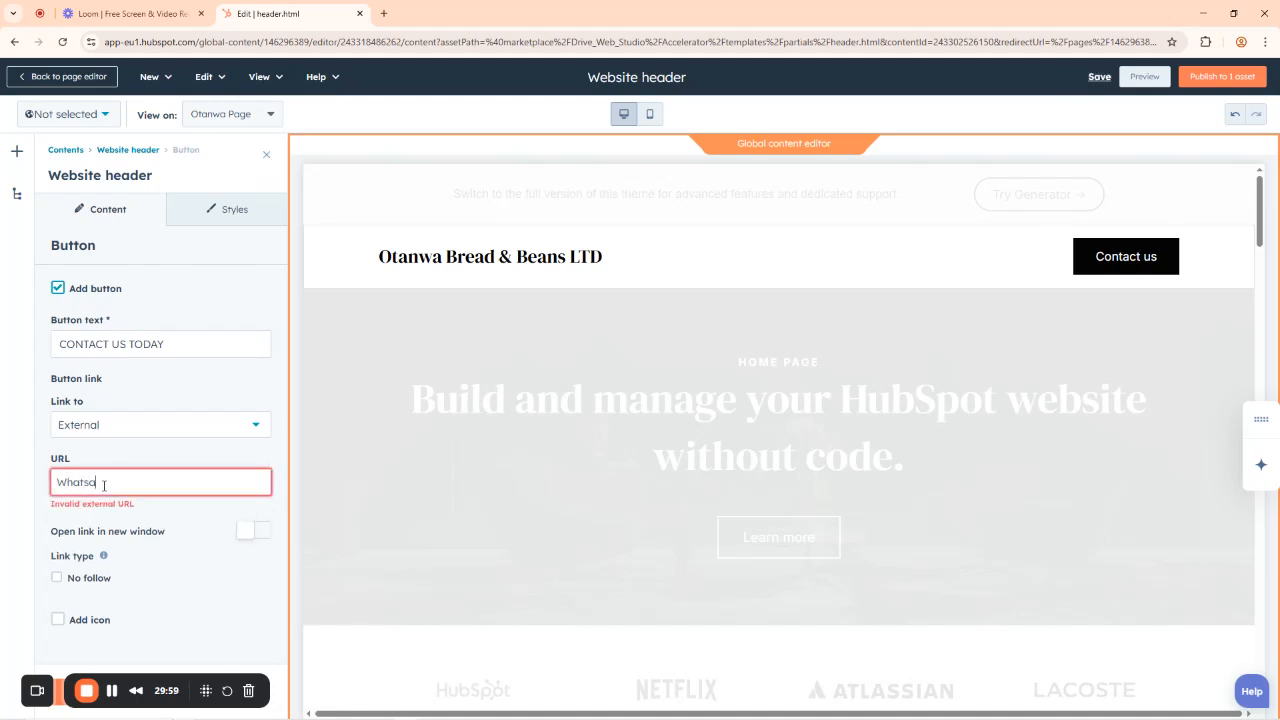
pyautogui.write('pp.com')
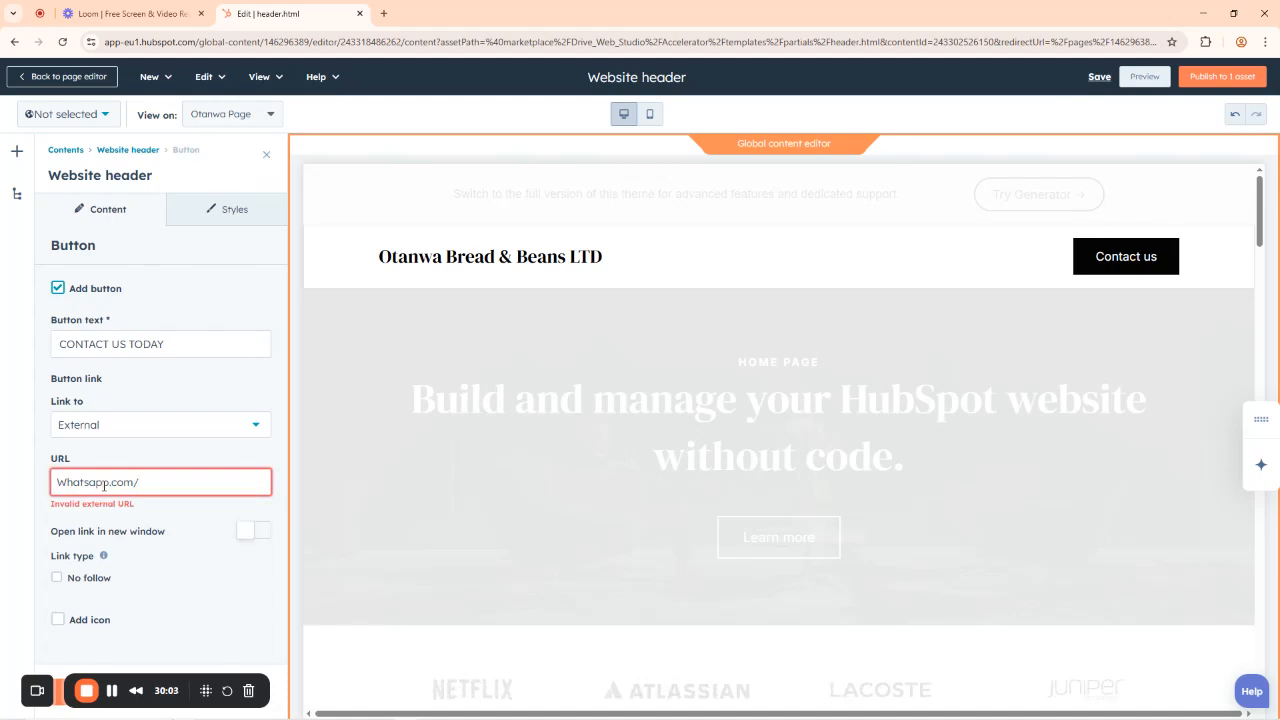
pyautogui.write('/703')
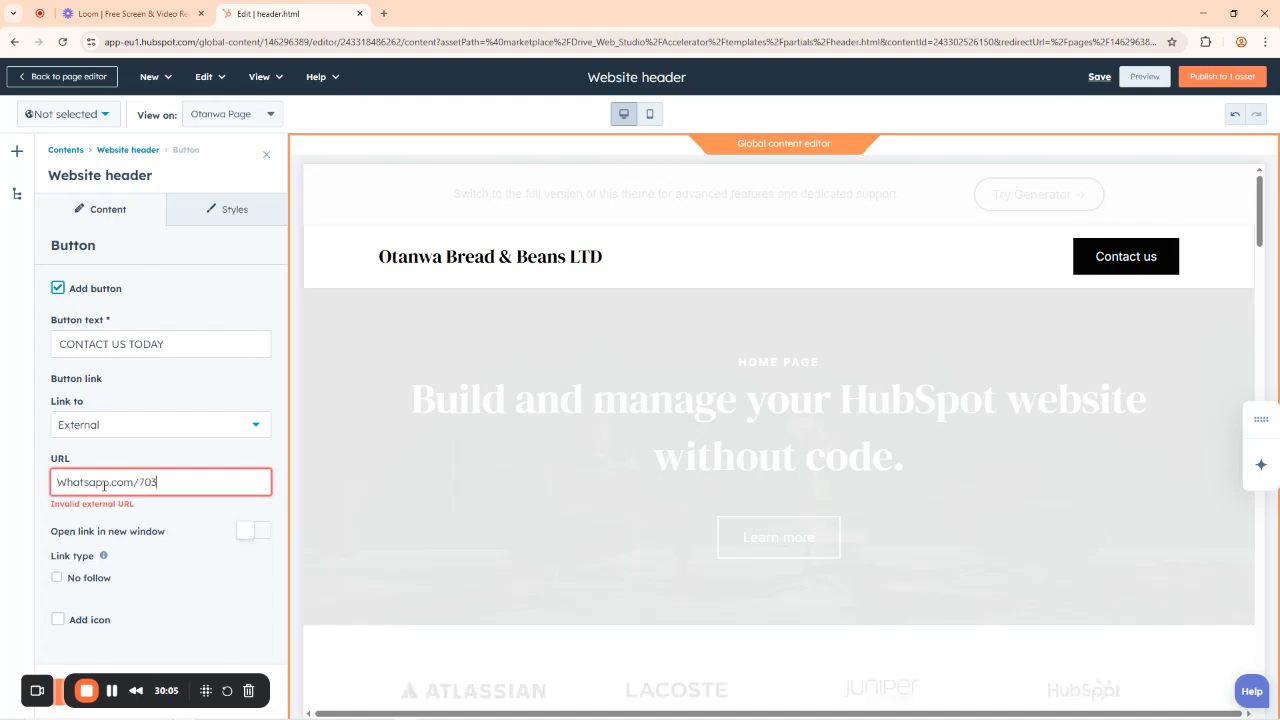
pyautogui.write('521')
pyautogui.moveTo(67, 482); pyautogui.dragTo(53, 486)
pyautogui.write('https://')
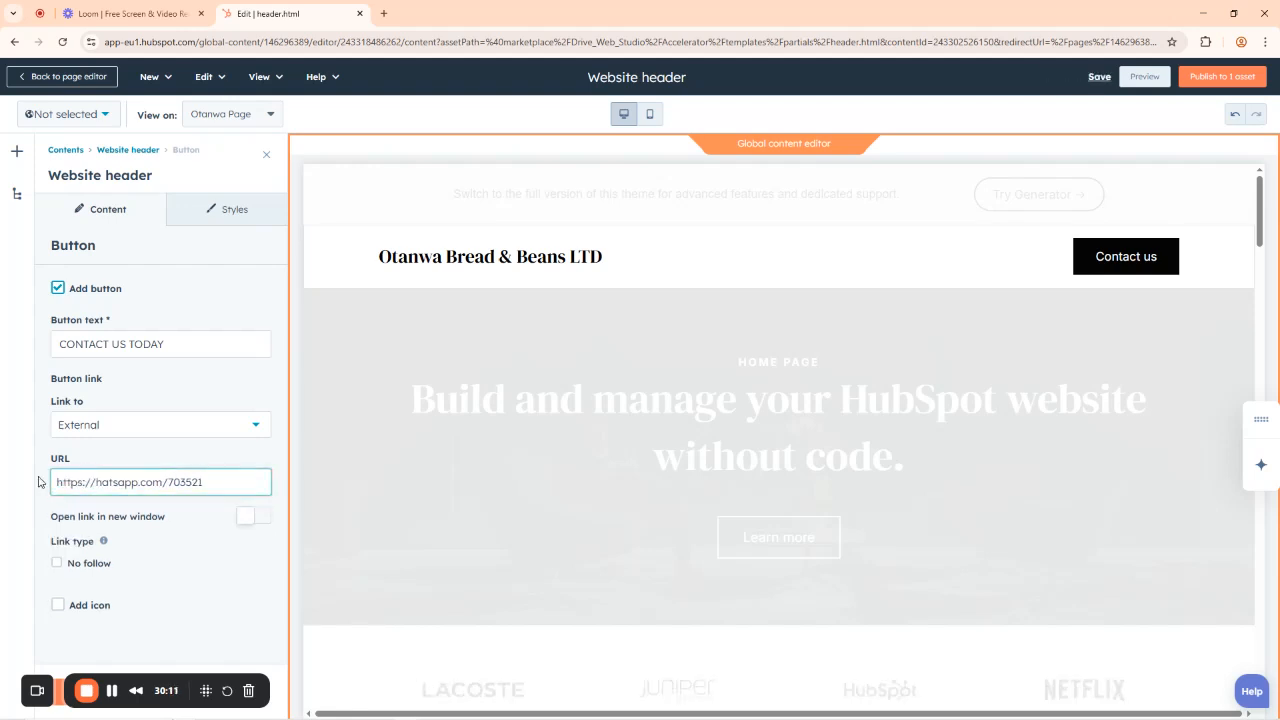
pyautogui.write('w')
pyautogui.moveTo(144, 685); pyautogui.dragTo(540, 652)
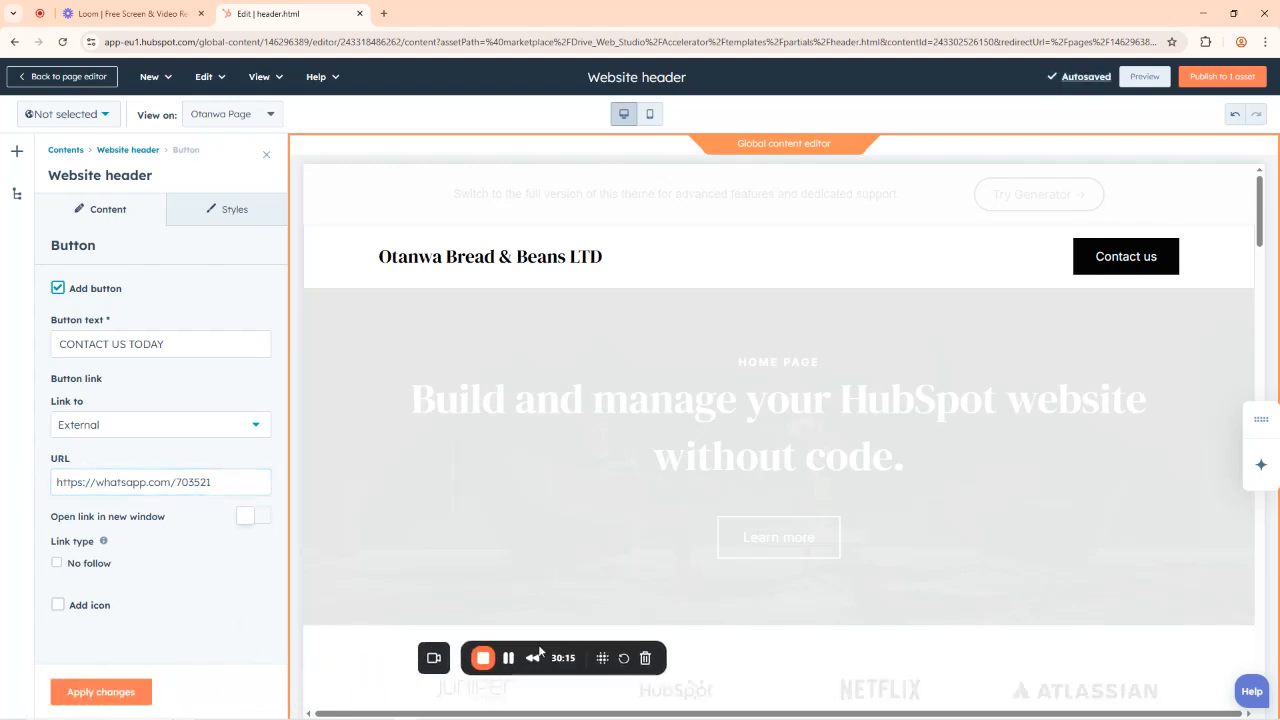
pyautogui.click(101, 692)
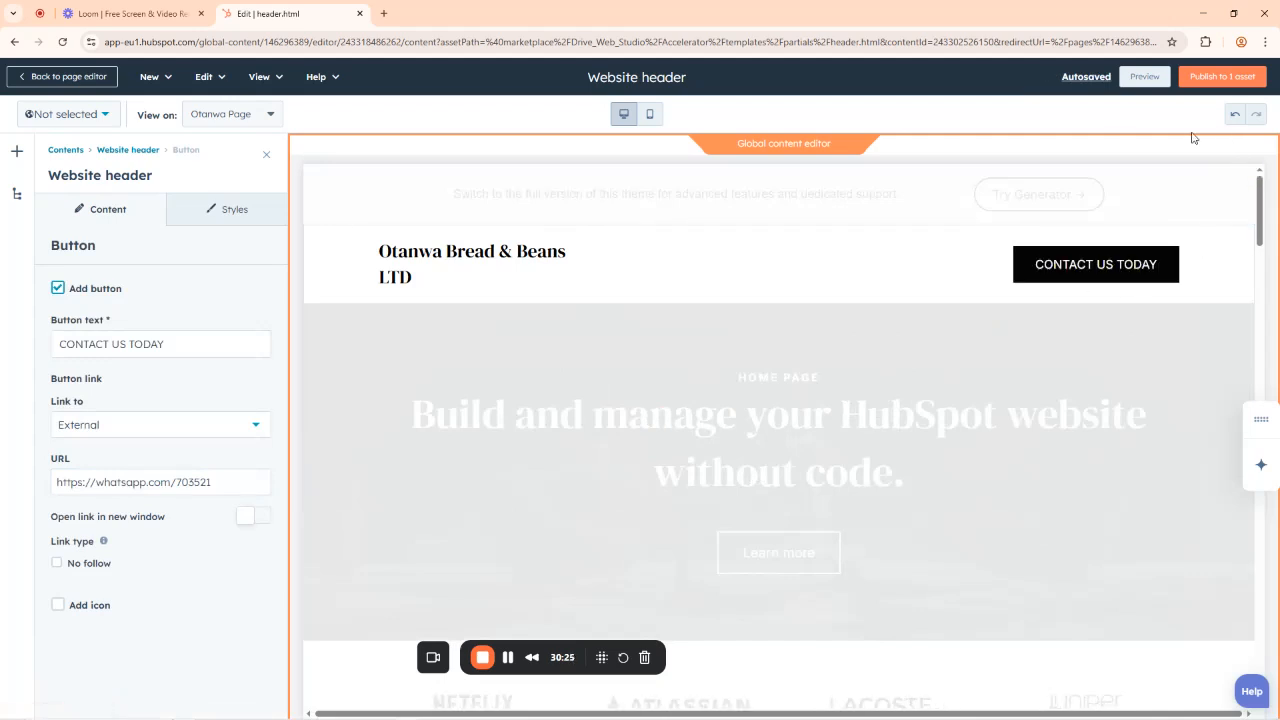
pyautogui.click(268, 158)
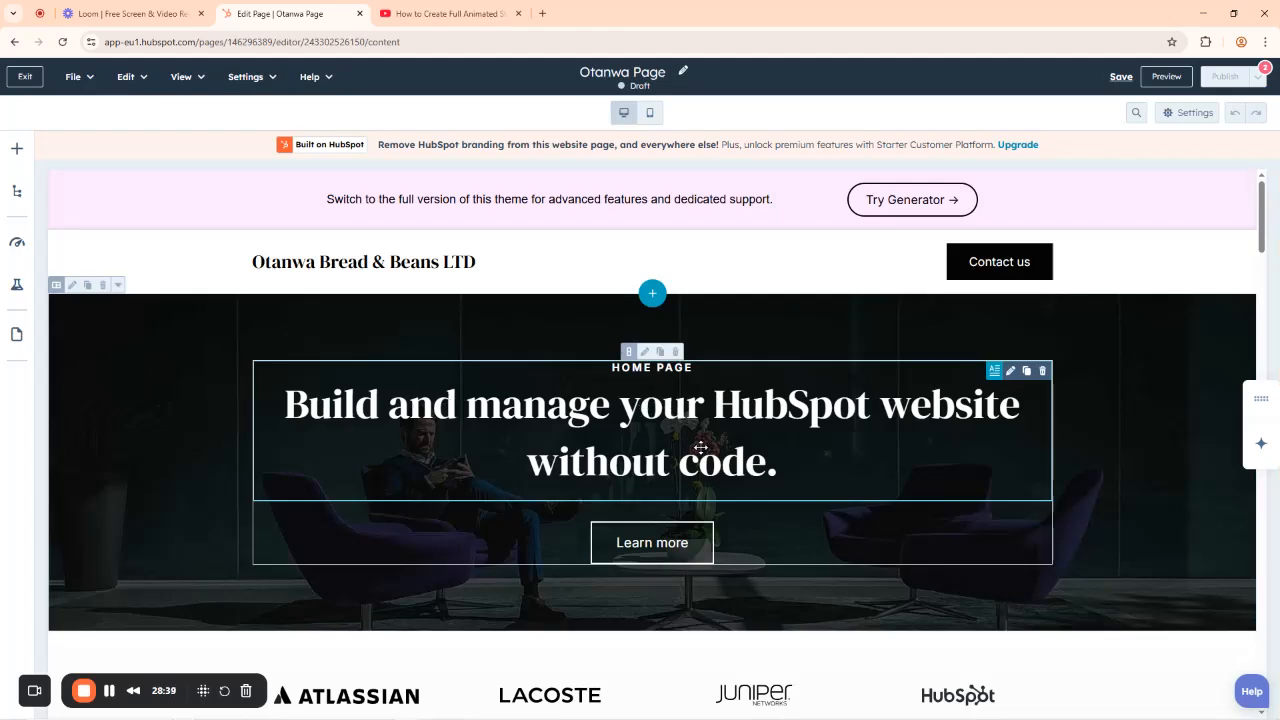
# Examine the sections of Otanwa Page in the page editor, from the hero banner down to Recent Blog Posts.
pyautogui.scroll(-4, 702, 450)
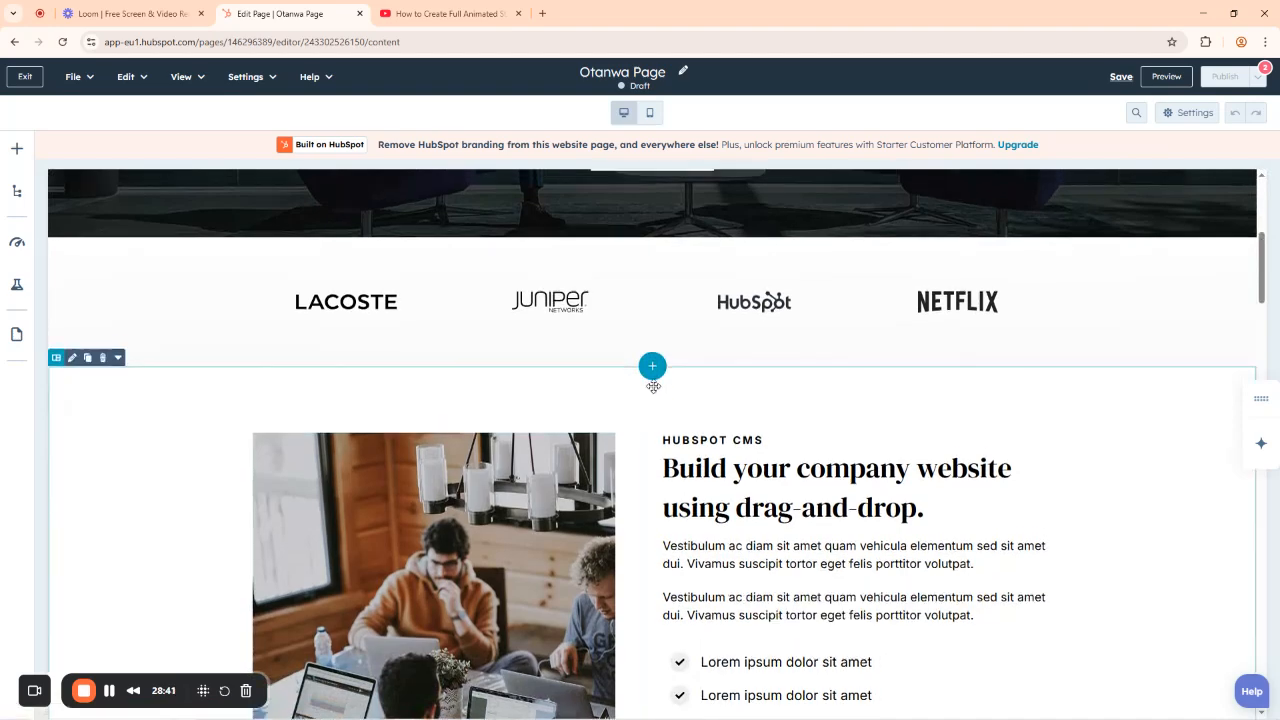
pyautogui.scroll(4, 651, 380)
pyautogui.scroll(-1, 720, 390)
pyautogui.scroll(-13, 788, 402)
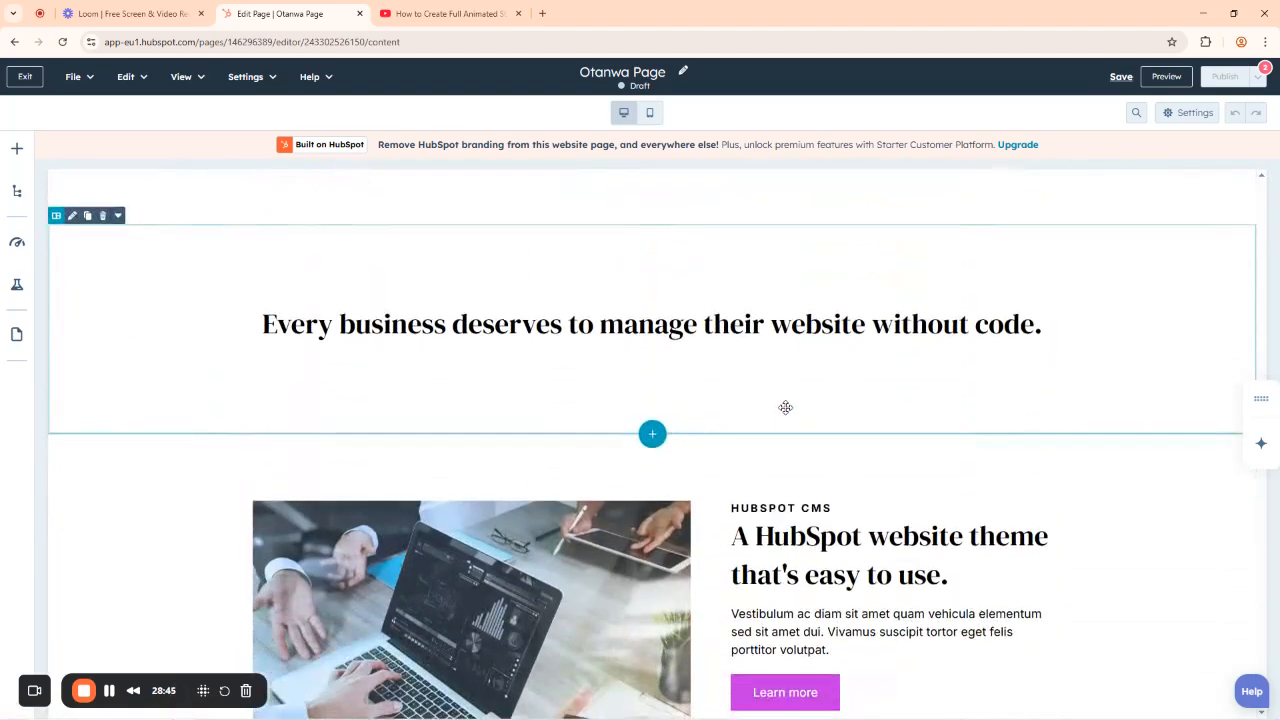
pyautogui.scroll(-9, 785, 407)
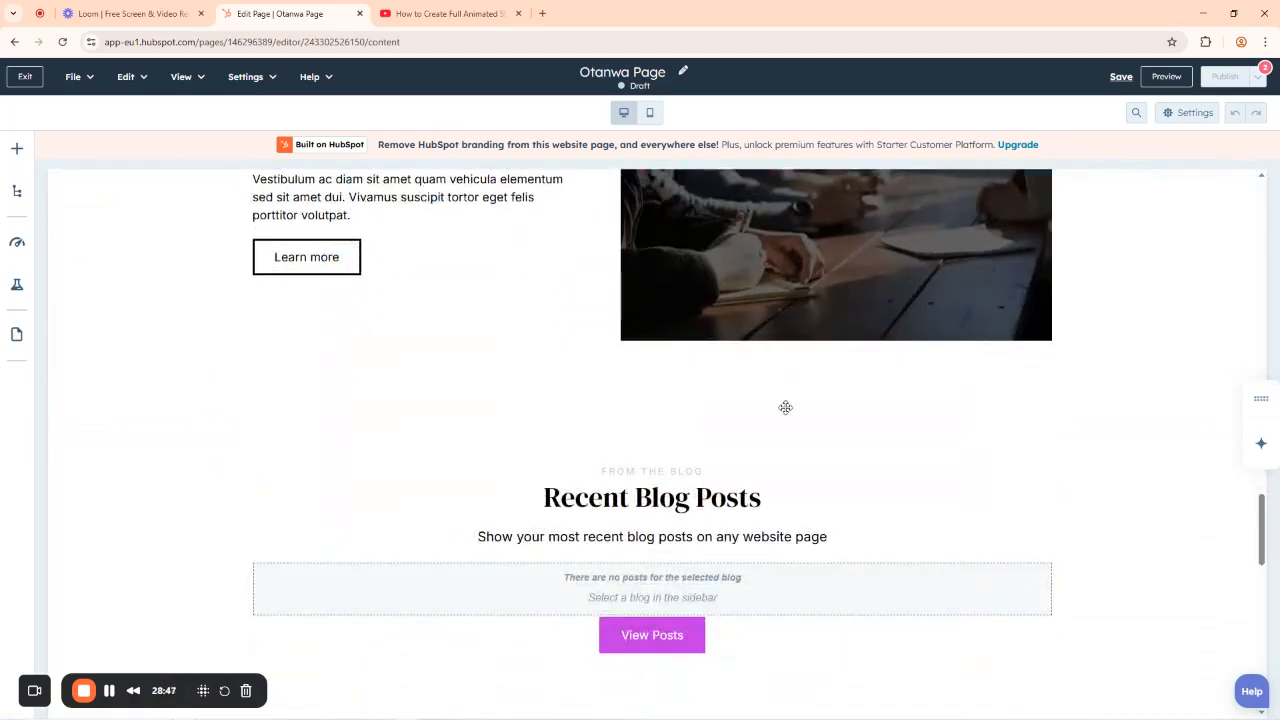
# Look back over the page's sections, ending at the hero banner.
pyautogui.scroll(9, 587, 318)
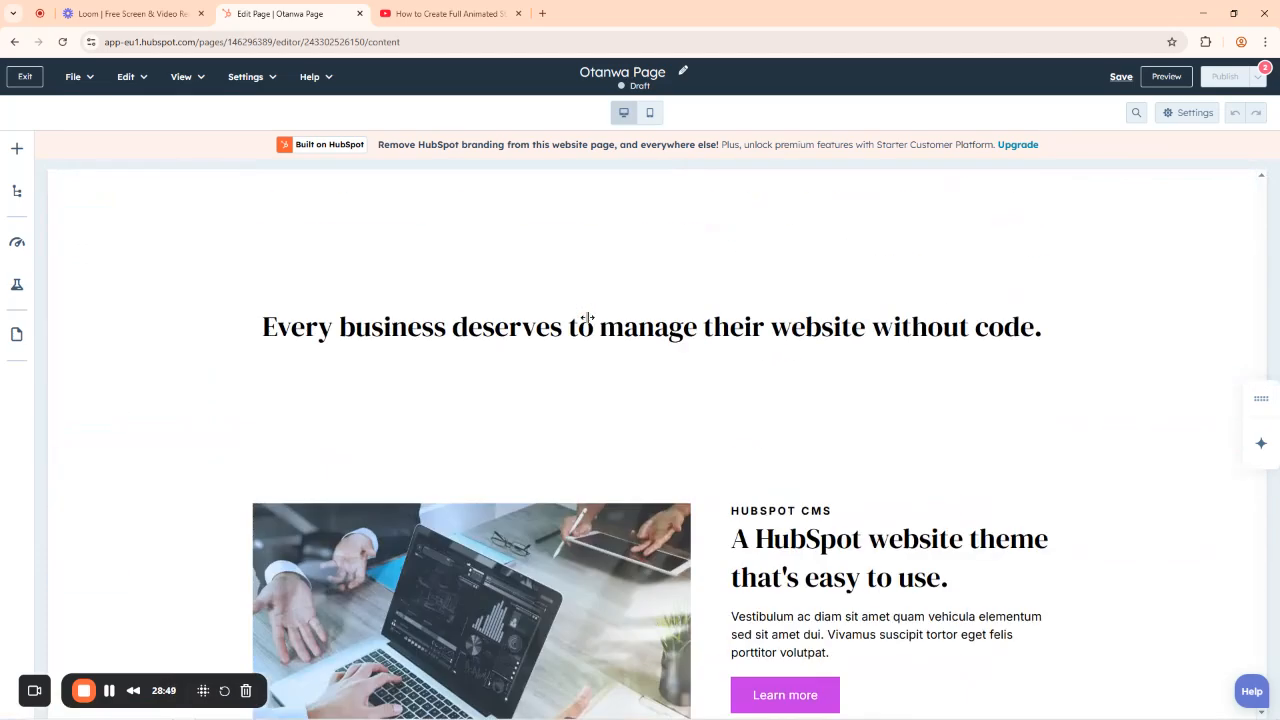
pyautogui.scroll(-6, 587, 318)
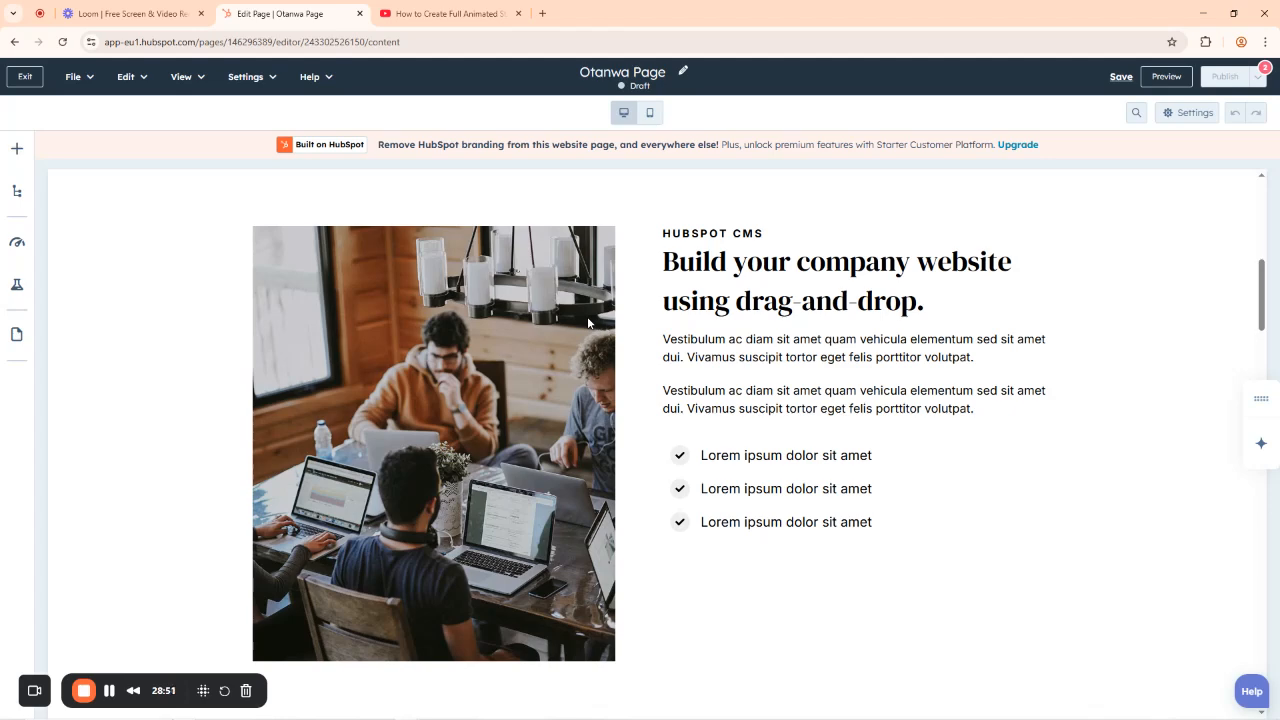
pyautogui.scroll(4, 588, 322)
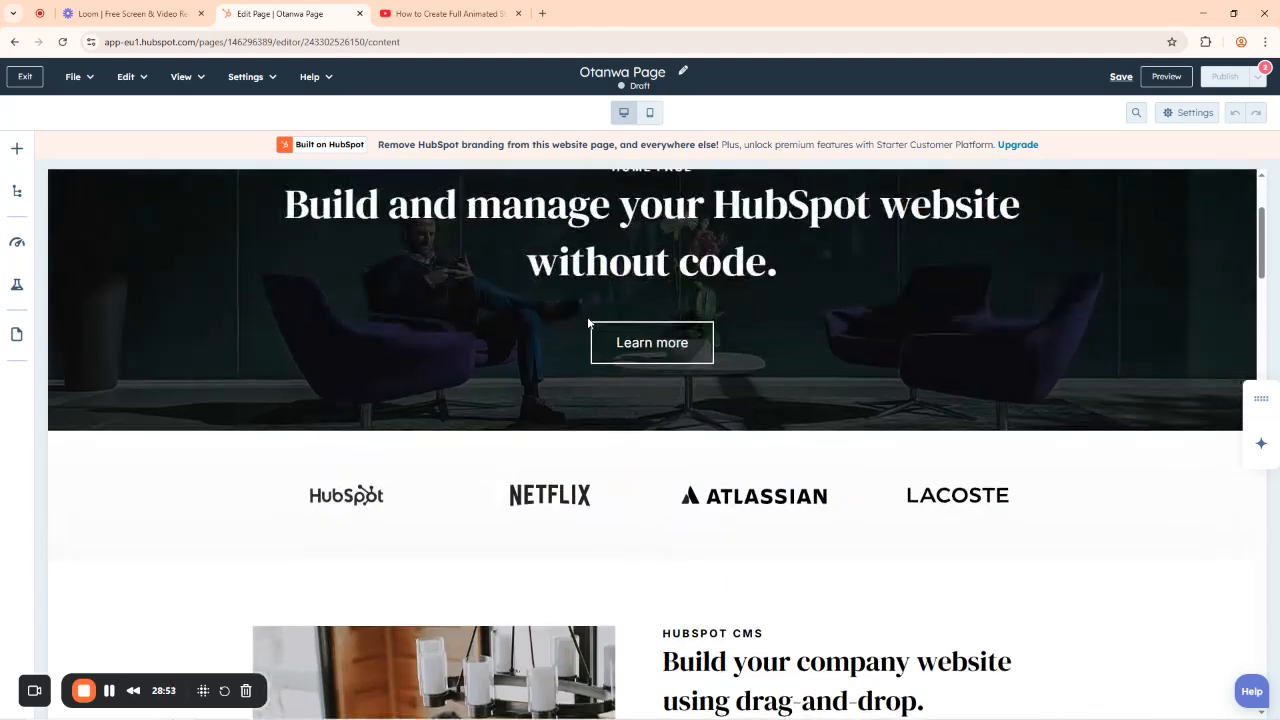
pyautogui.scroll(2, 588, 322)
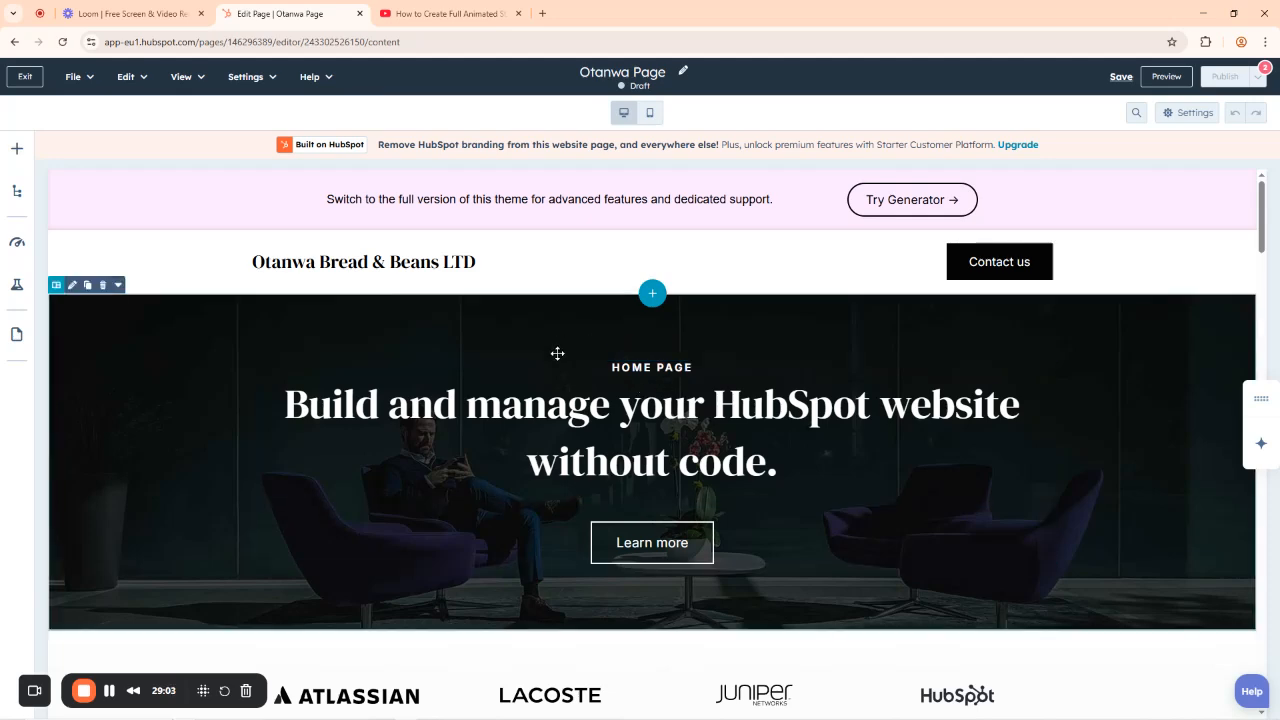
pyautogui.click(662, 369)
pyautogui.moveTo(708, 371); pyautogui.dragTo(752, 367)
pyautogui.click(636, 367)
pyautogui.press('BackSpace')
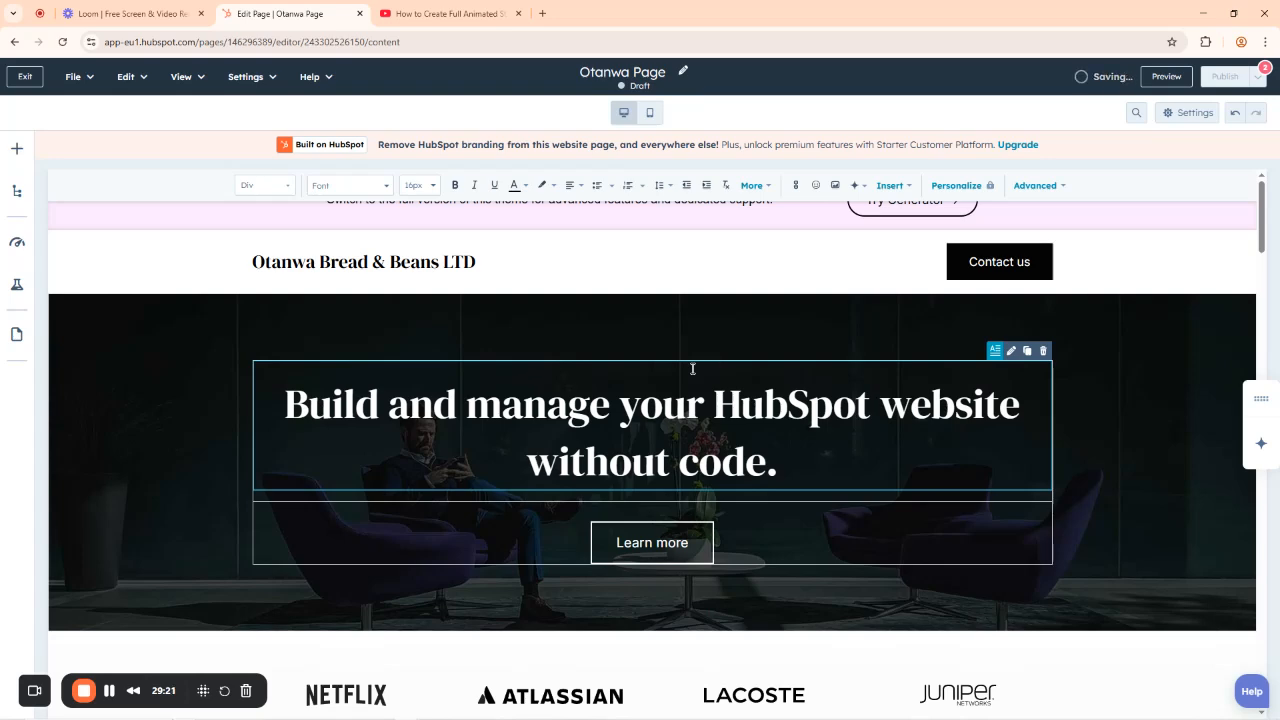
pyautogui.hotkey('ctrl', 'z')
# Replace the hero banner's small "HOME PAGE" label with "BEANS & BREAD".
pyautogui.moveTo(692, 368); pyautogui.dragTo(615, 368)
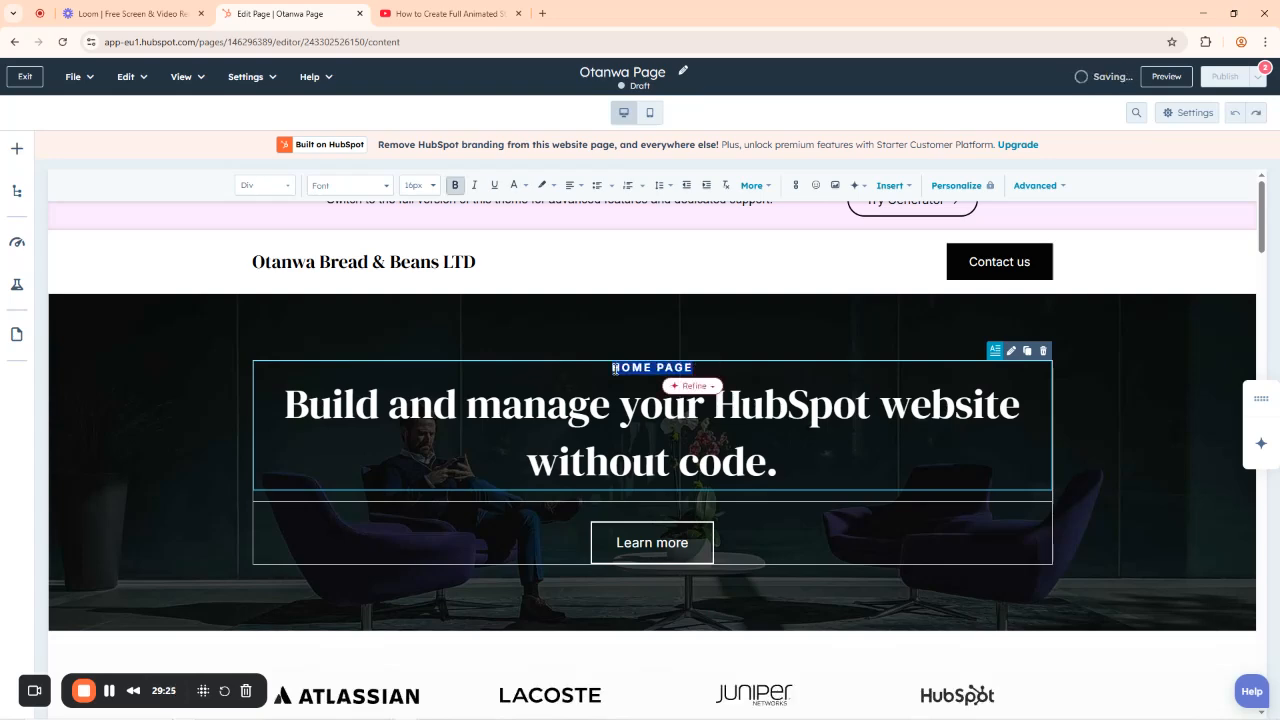
pyautogui.press('BackSpace')
pyautogui.write('BEANS')
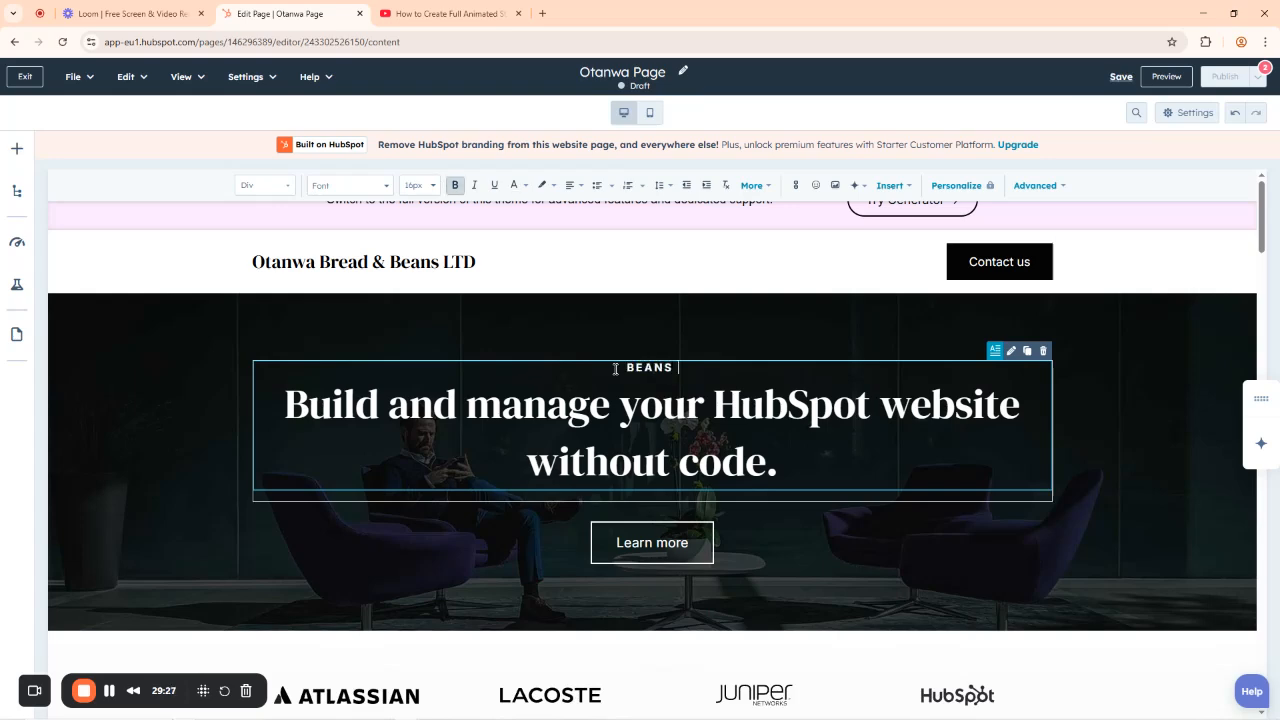
pyautogui.write(' & BREAD')
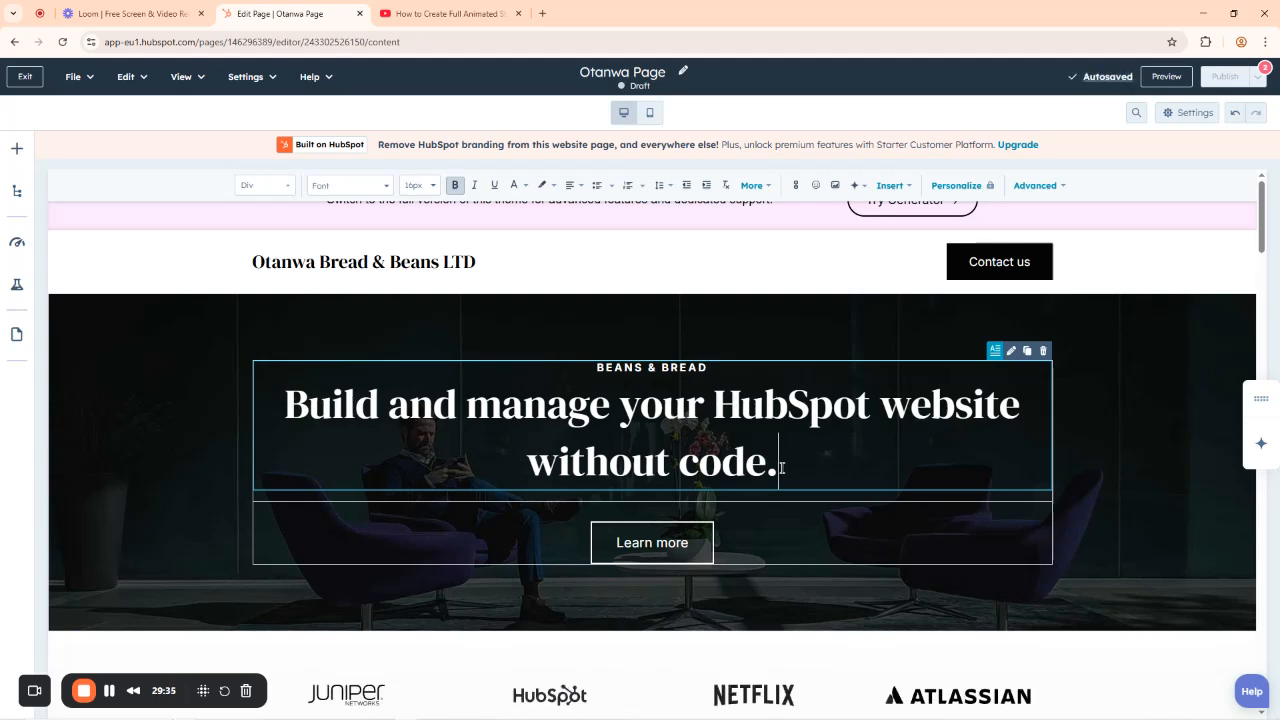
# Replace the hero banner's headline with "Enjoy your tasty Beans & Bread Snack for your lunch Today!".
pyautogui.moveTo(779, 462); pyautogui.dragTo(297, 402)
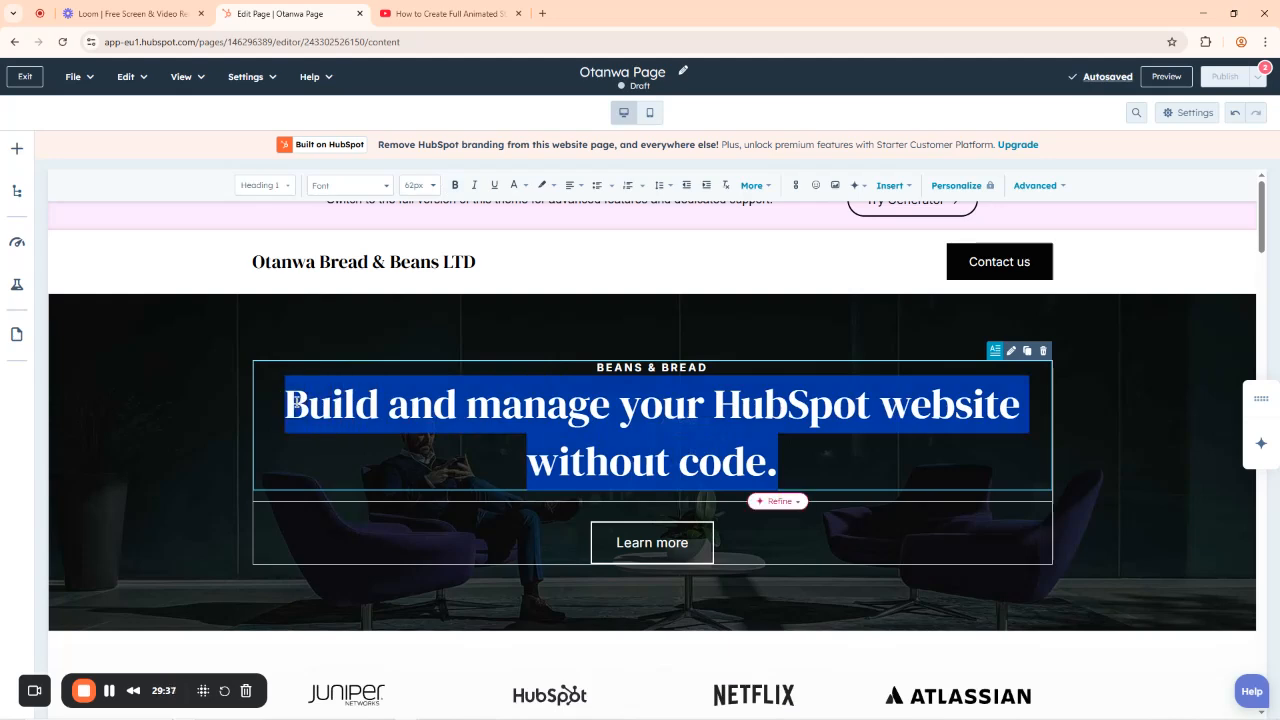
pyautogui.write('E')
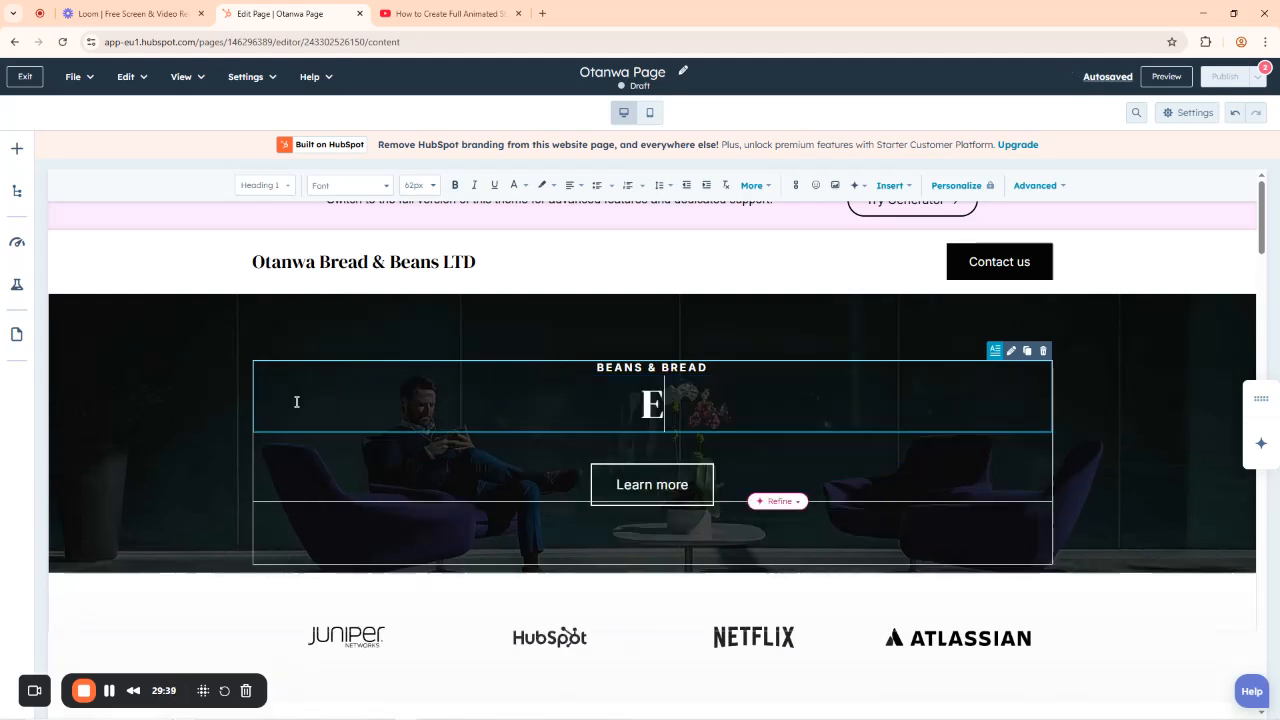
pyautogui.write('njoy y')
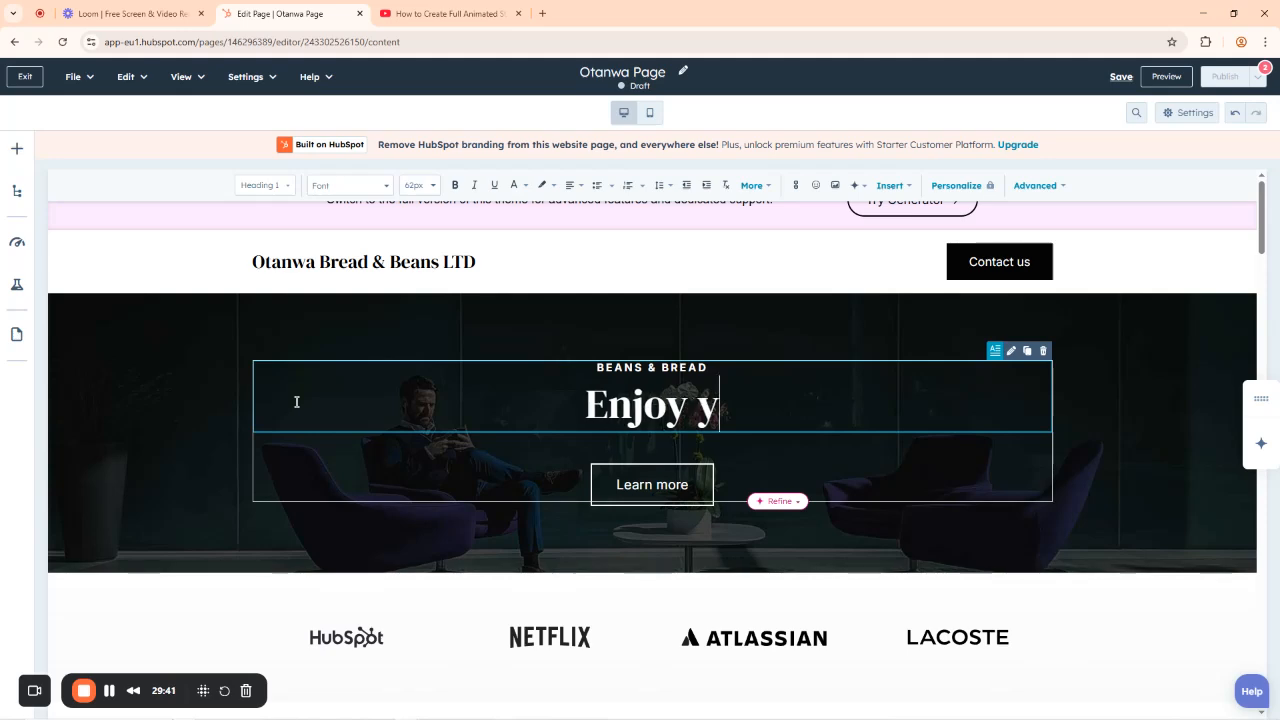
pyautogui.write('our tasty ')
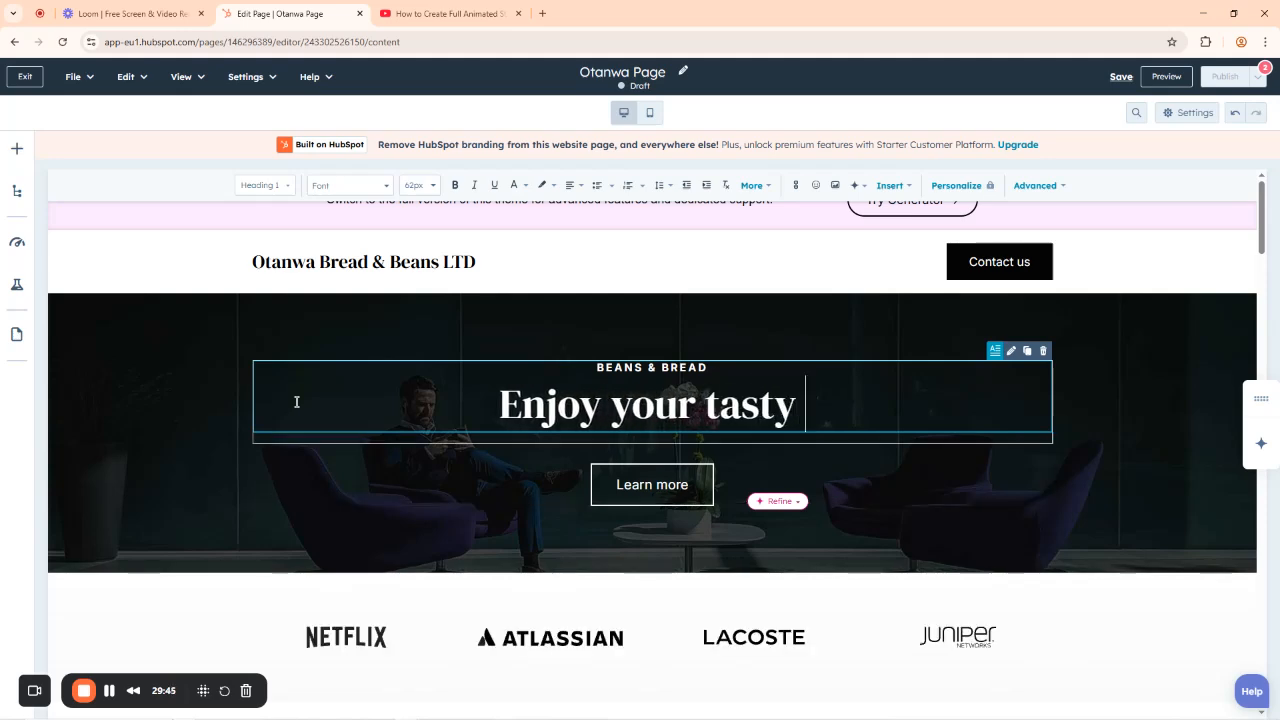
pyautogui.write('Beans ')
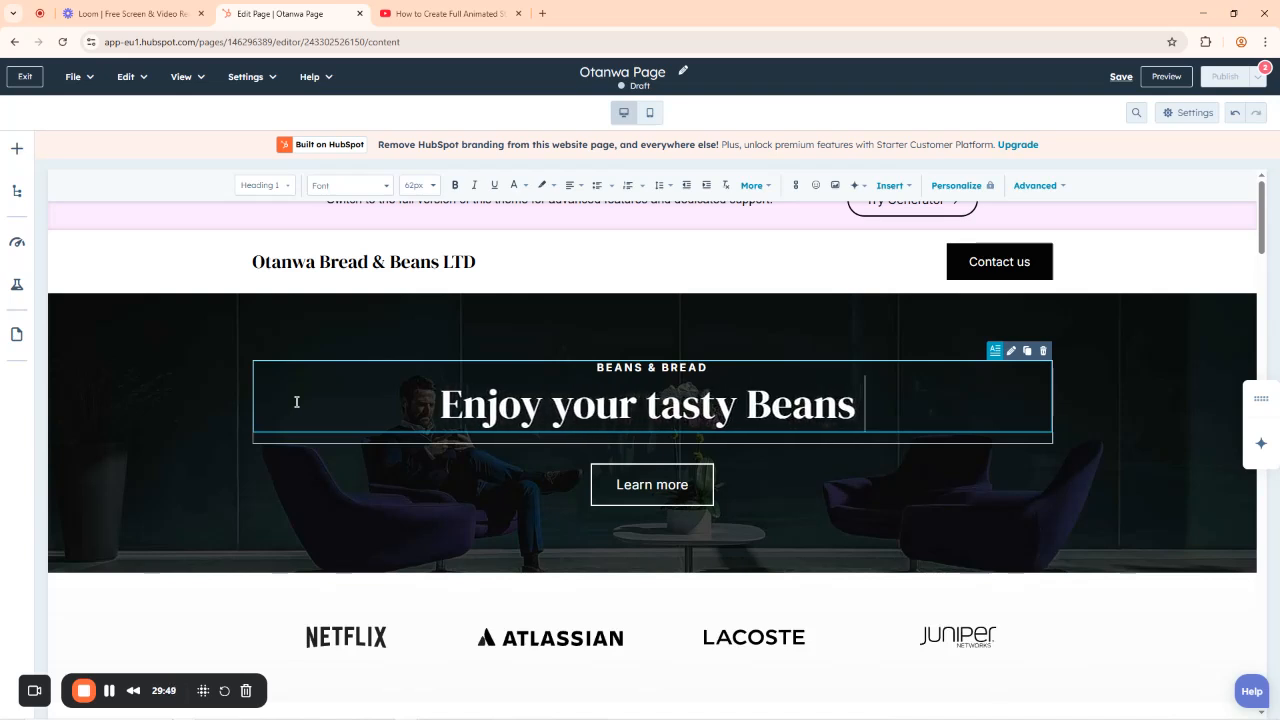
pyautogui.write('& Bread')
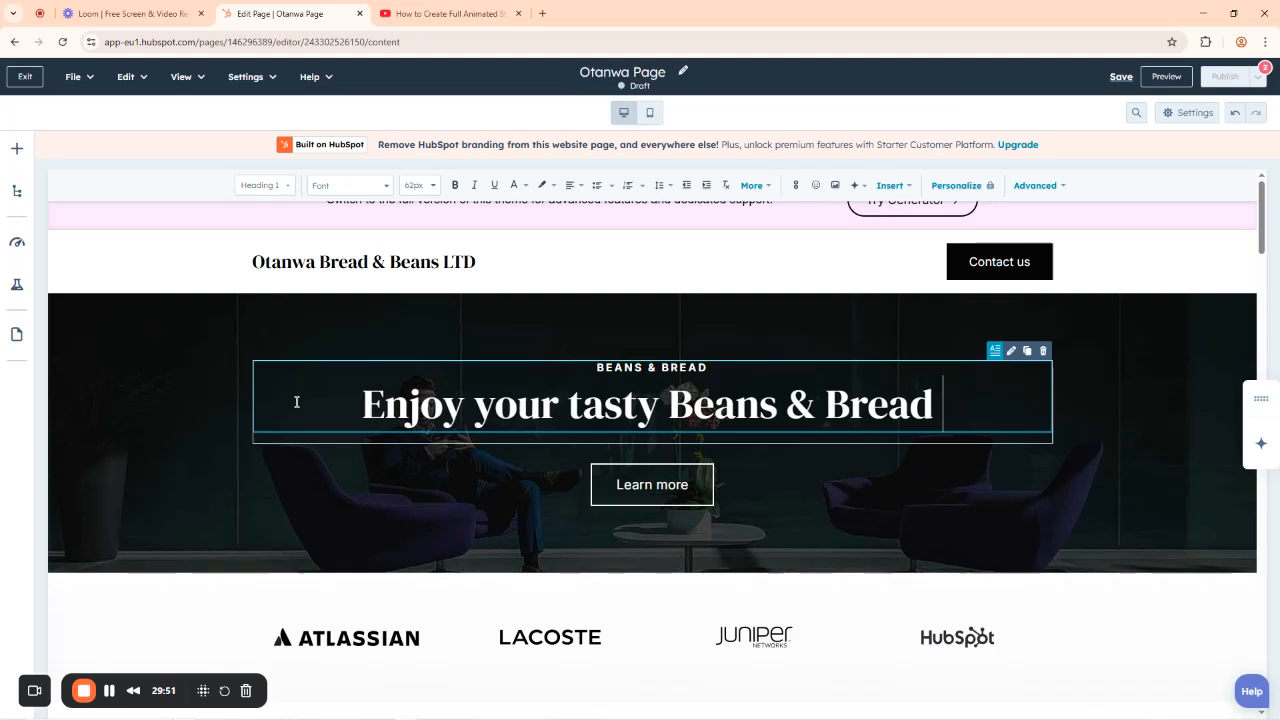
pyautogui.write(' Snack')
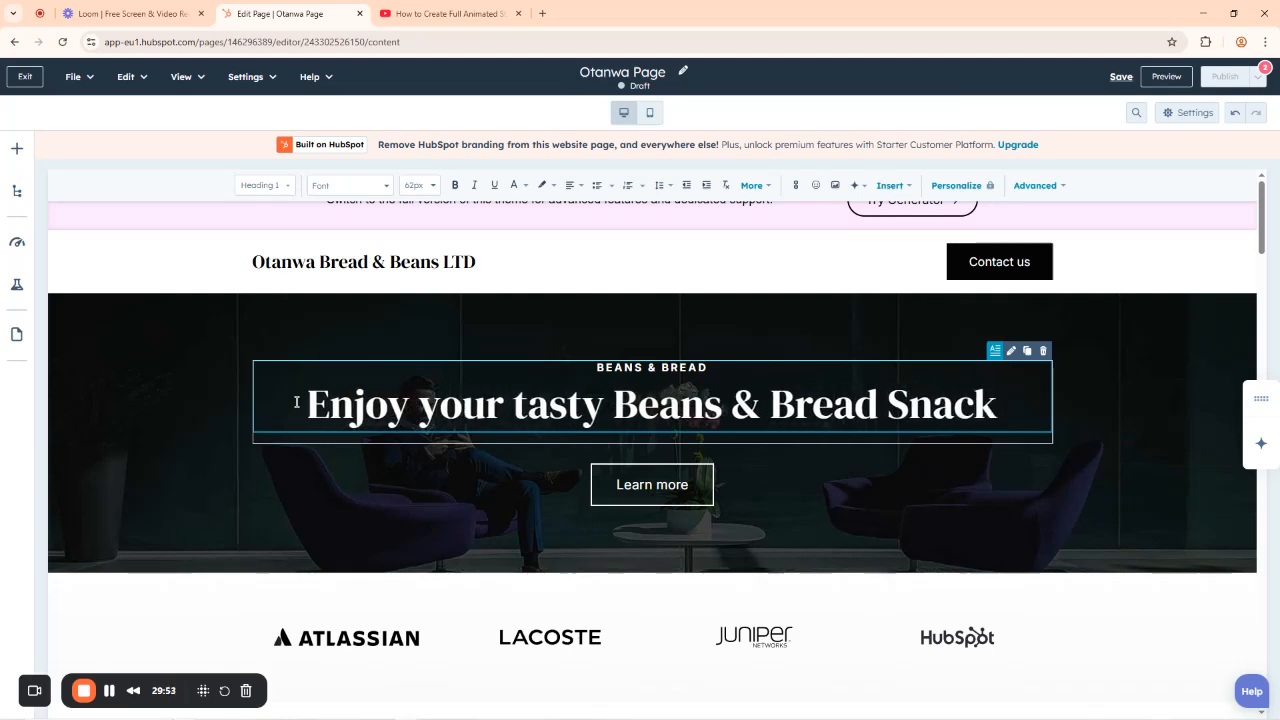
pyautogui.write(' for you')
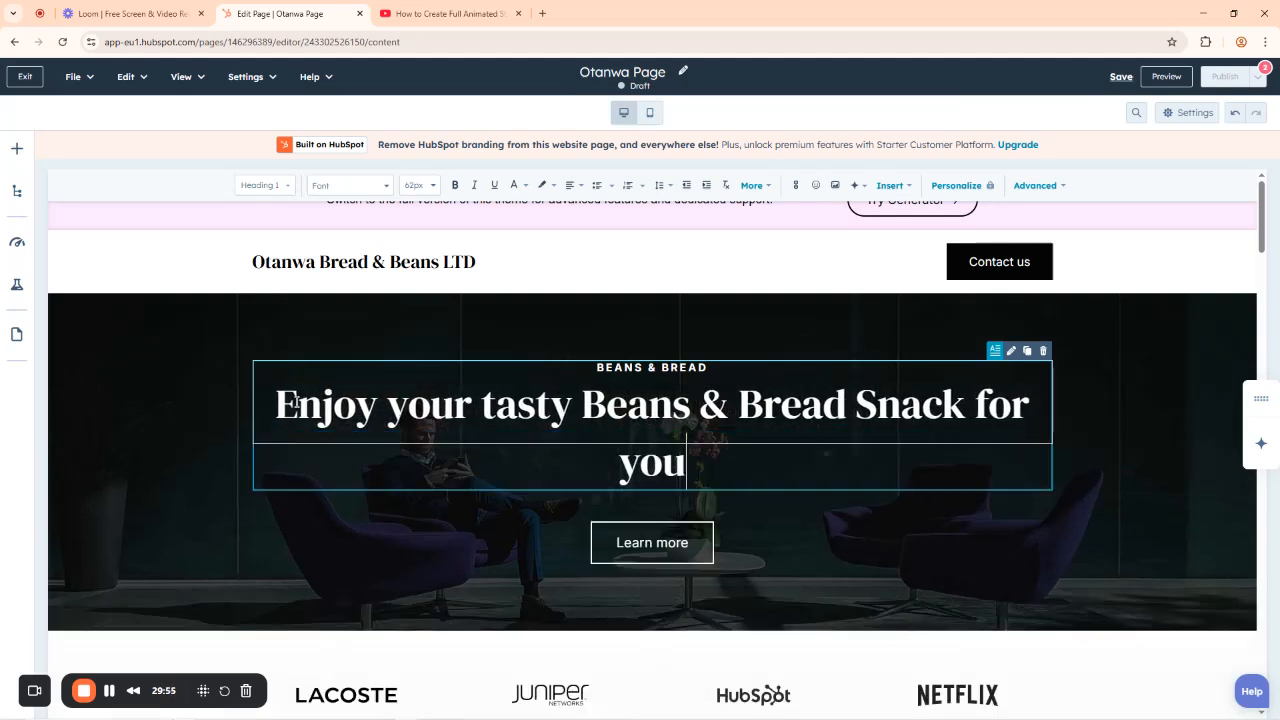
pyautogui.write('r lunch')
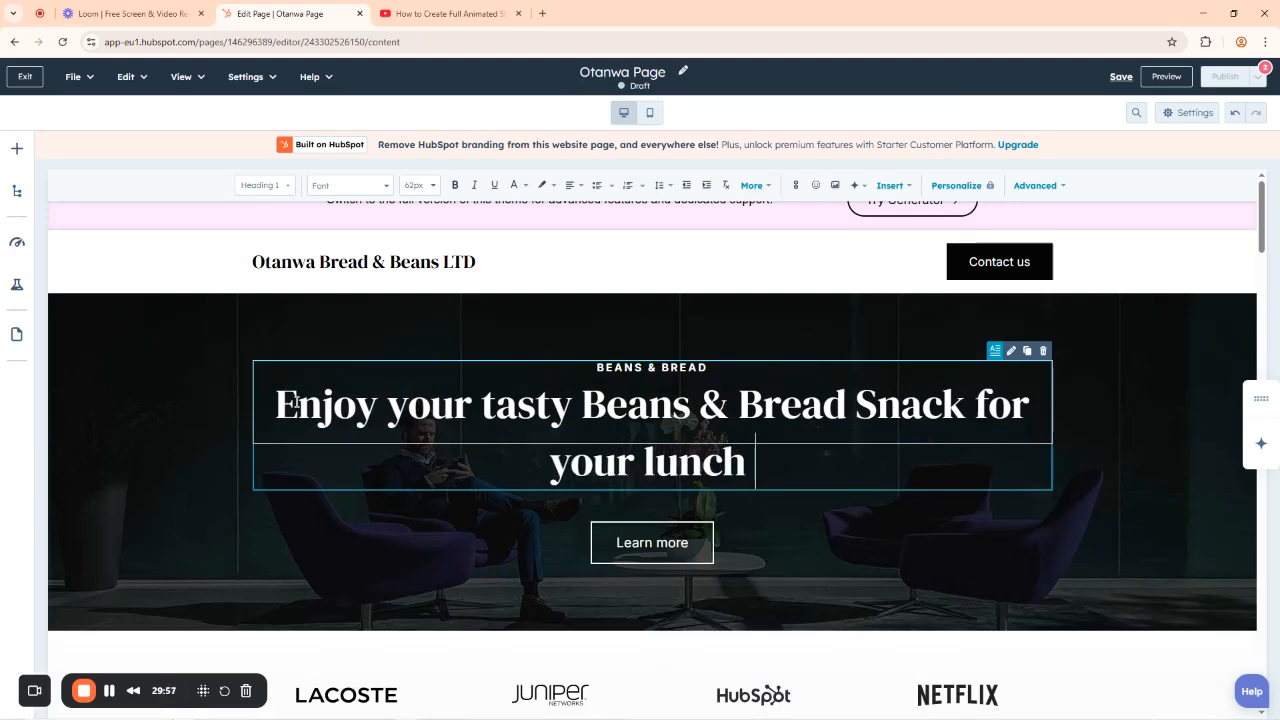
pyautogui.write(' Today')
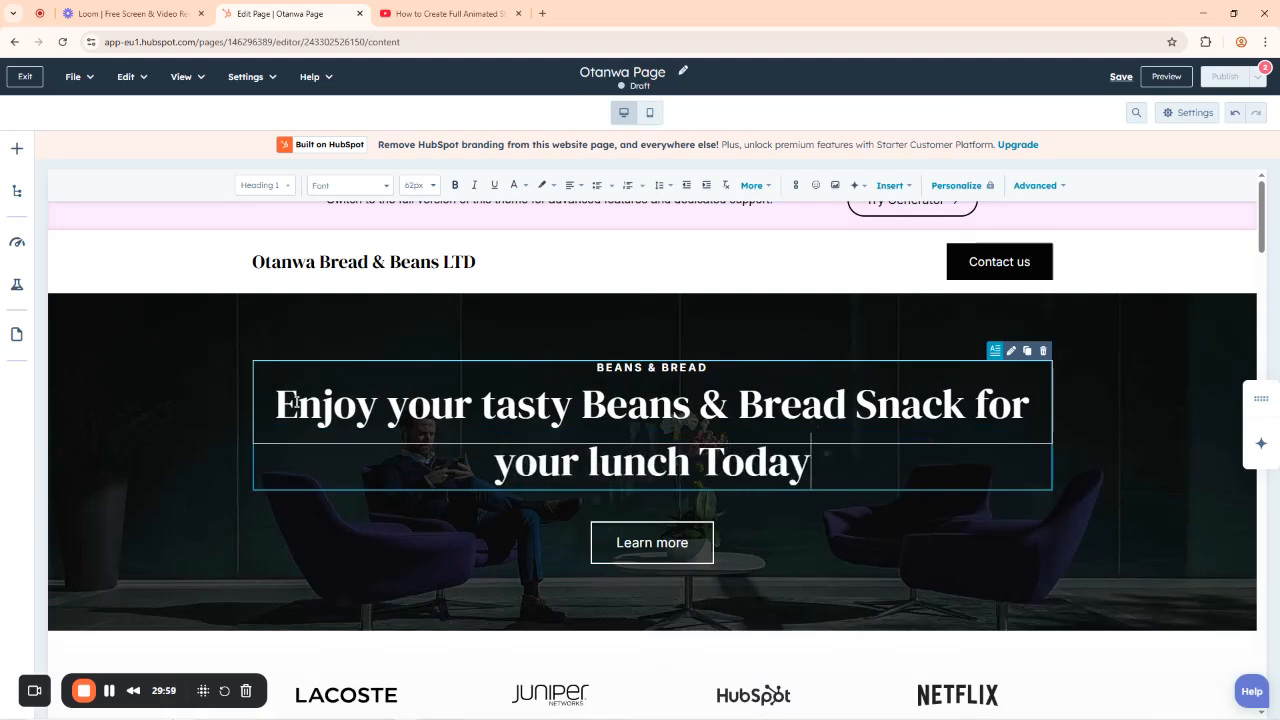
pyautogui.write('!')
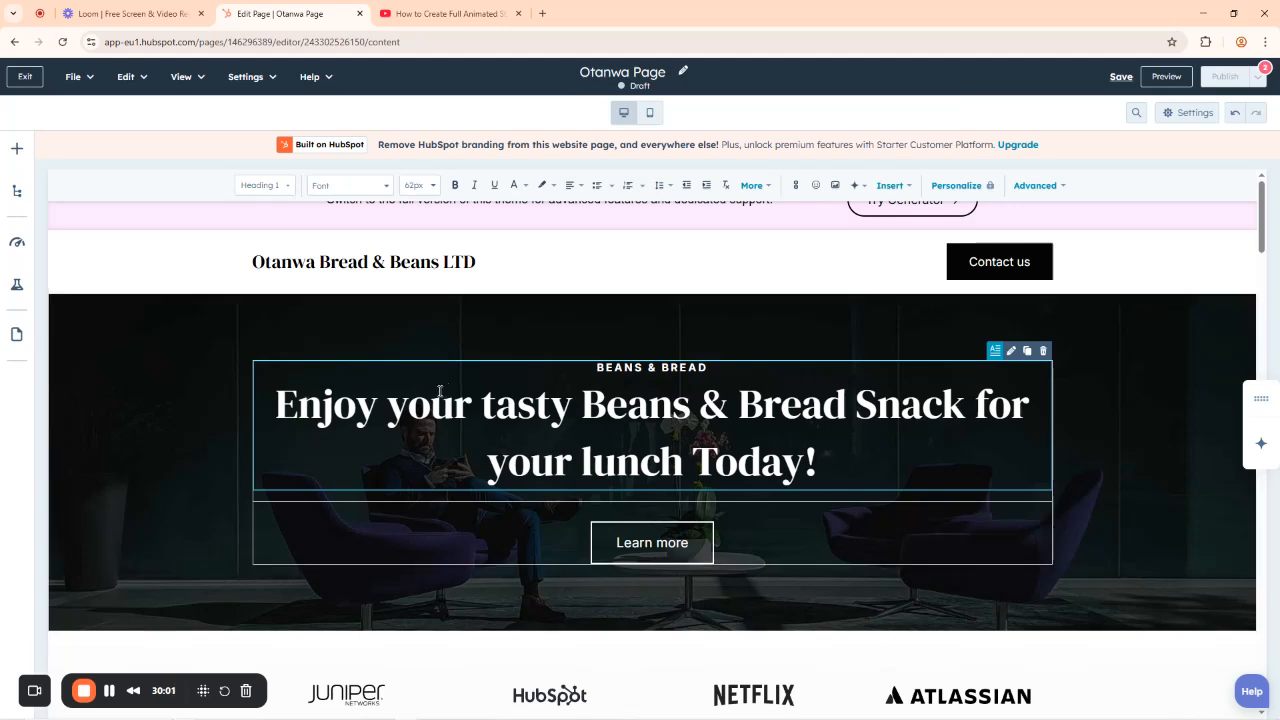
# Change the hero banner button's text to "Buy Beans Now" and enter "mailto:" as its external link URL.
pyautogui.scroll(-2, 760, 460)
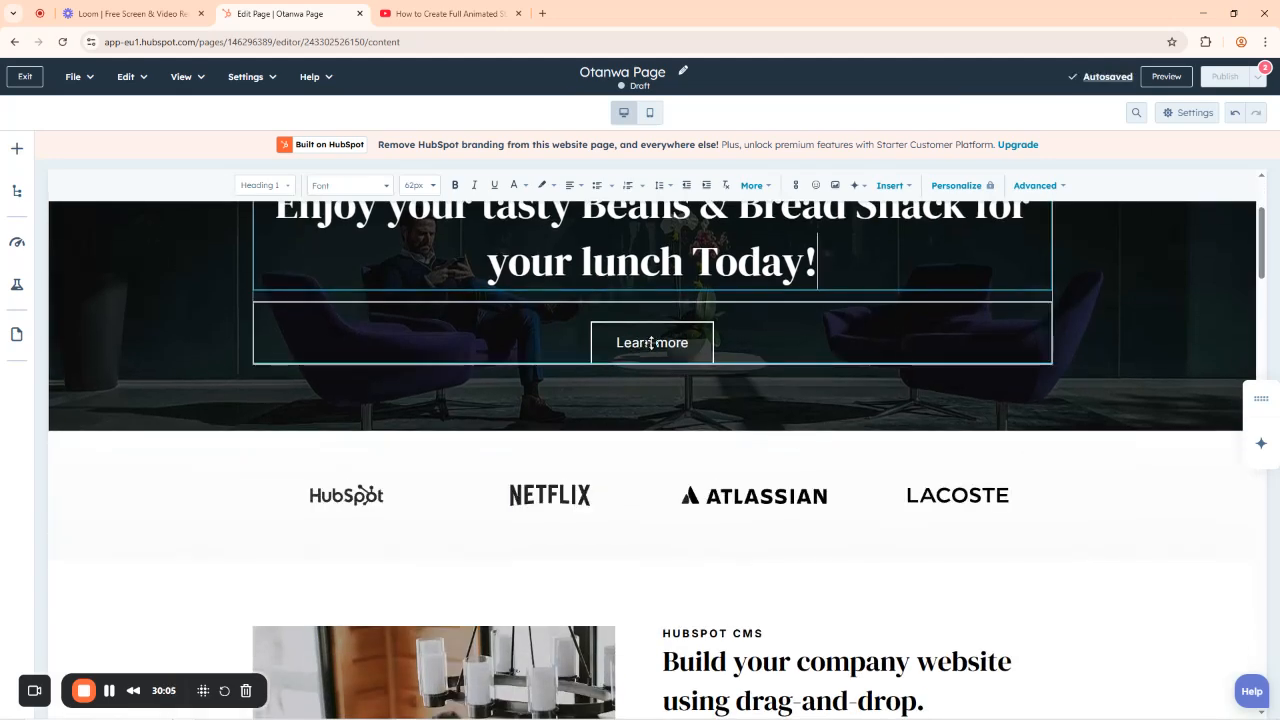
pyautogui.click(651, 343)
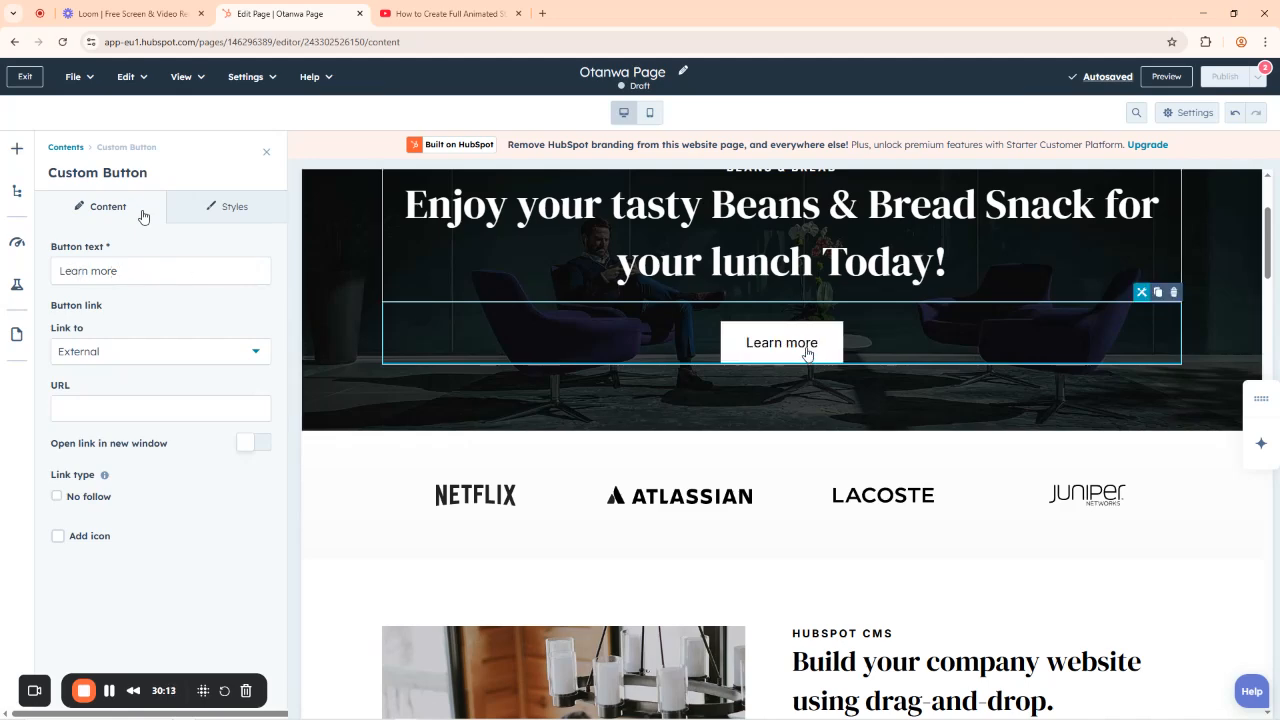
pyautogui.click(168, 272)
pyautogui.hotkey('ctrl', 'a')
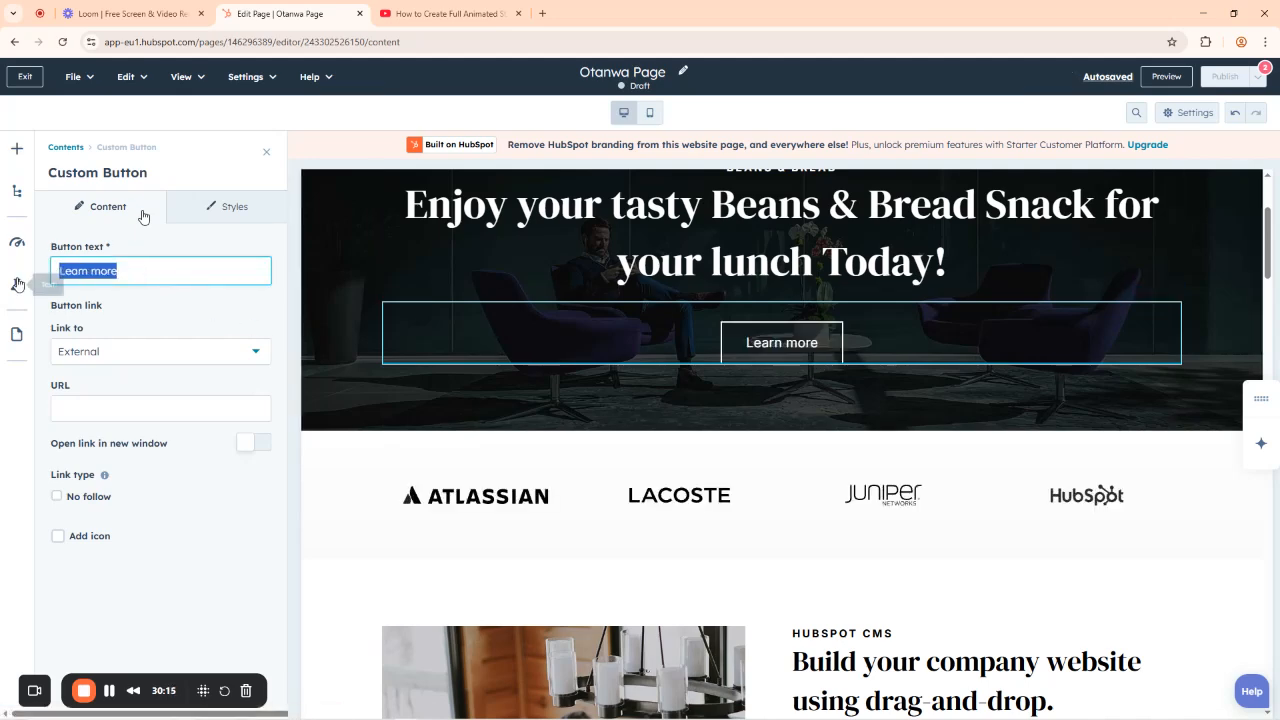
pyautogui.write('Suy Bean')
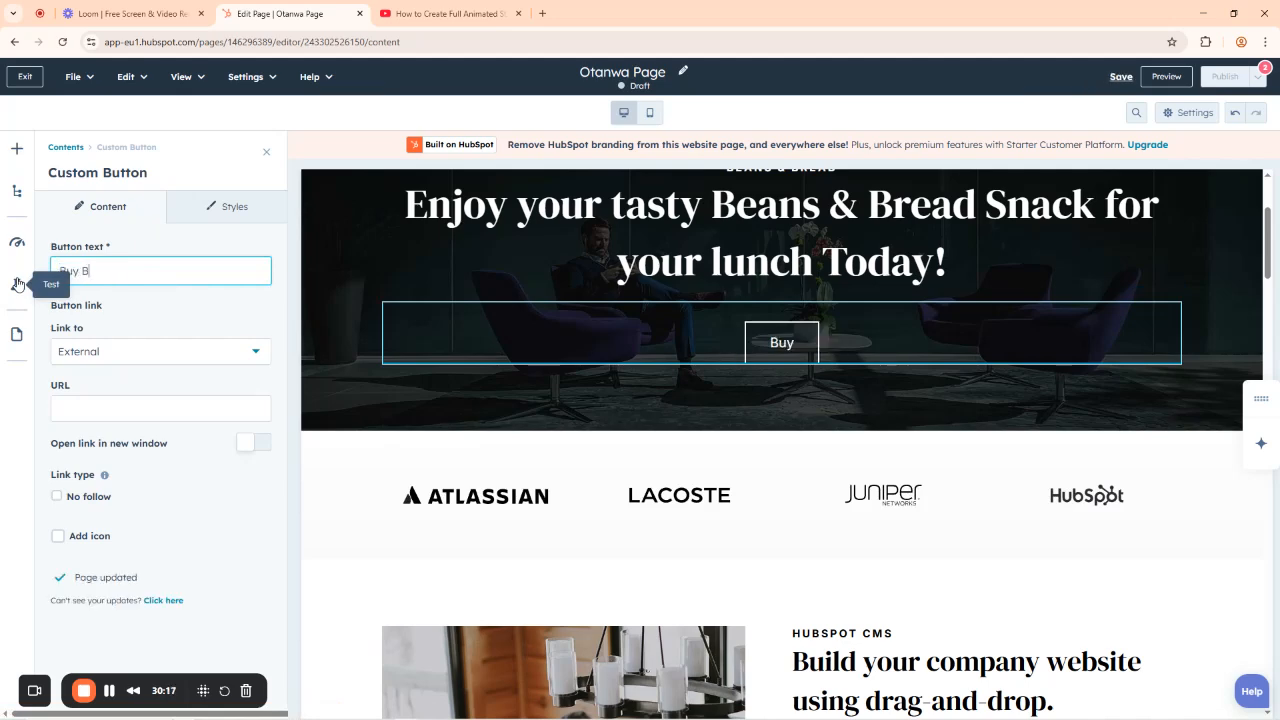
pyautogui.write('s Now')
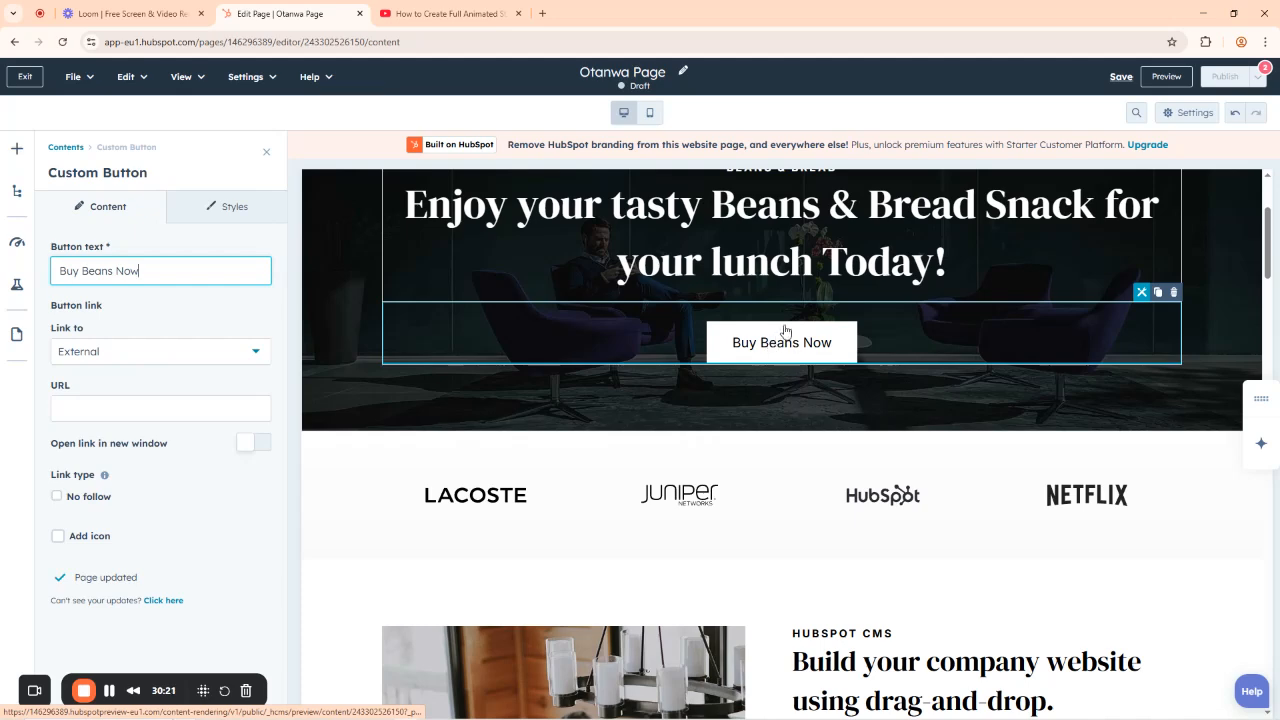
pyautogui.click(83, 410)
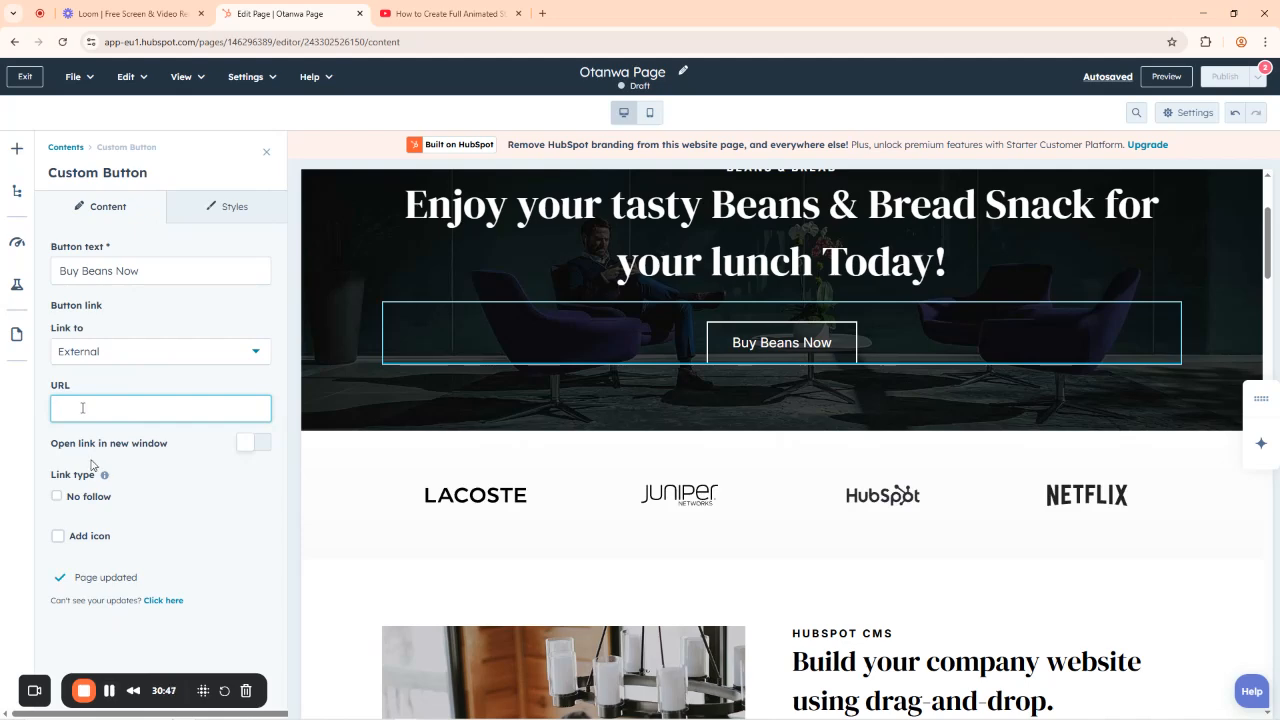
pyautogui.write('mailto:')
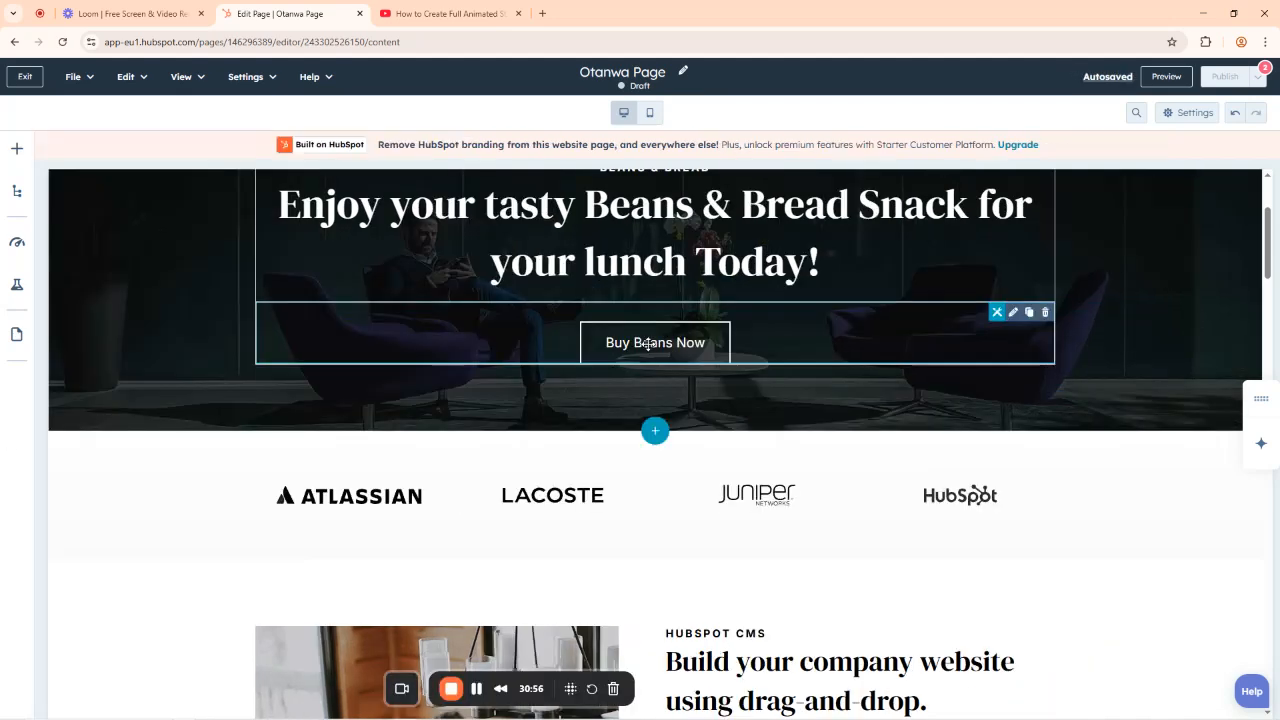
# Delete the company logos module below the hero banner and open the settings of the emptied section.
pyautogui.click(310, 498)
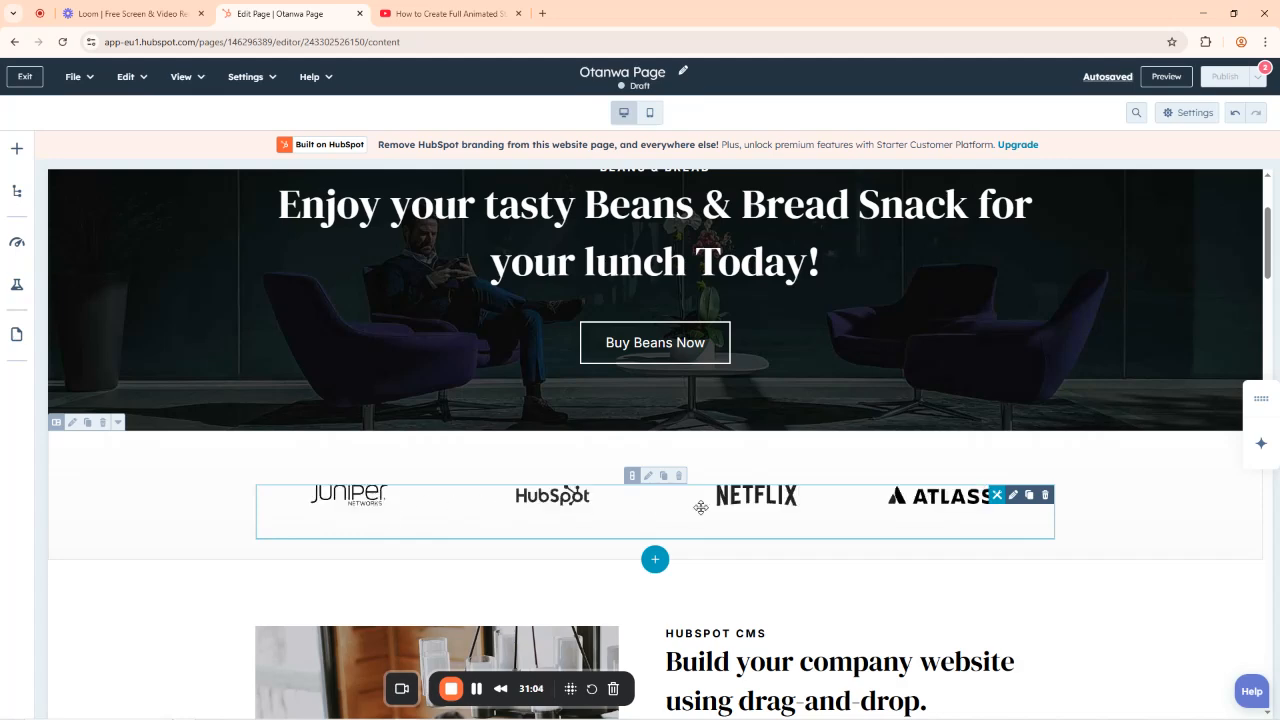
pyautogui.click(1046, 496)
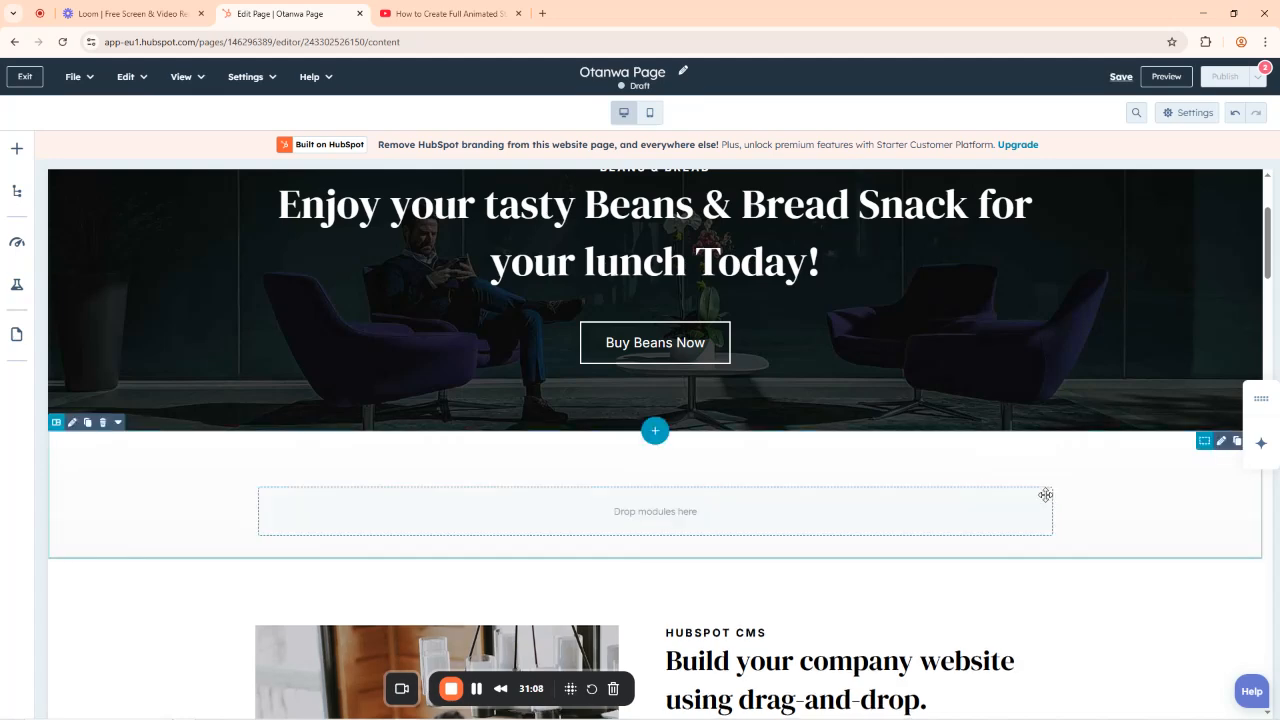
pyautogui.click(660, 514)
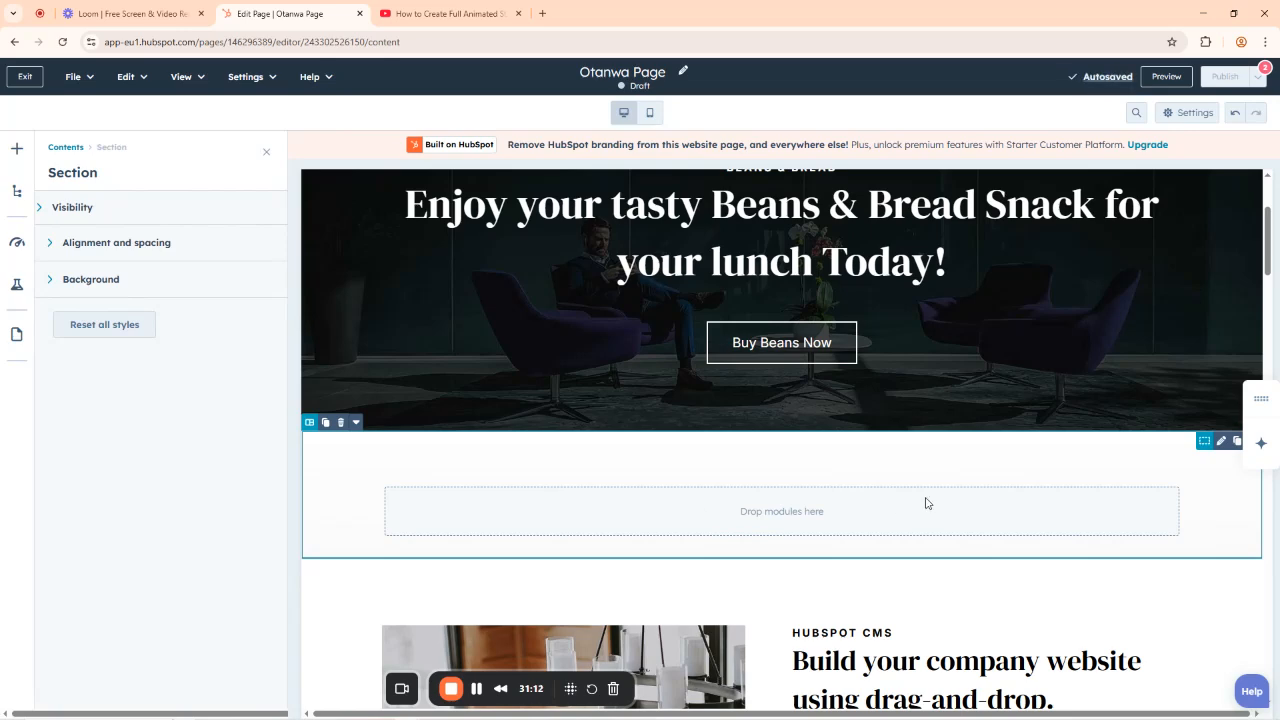
pyautogui.scroll(1, 1170, 456)
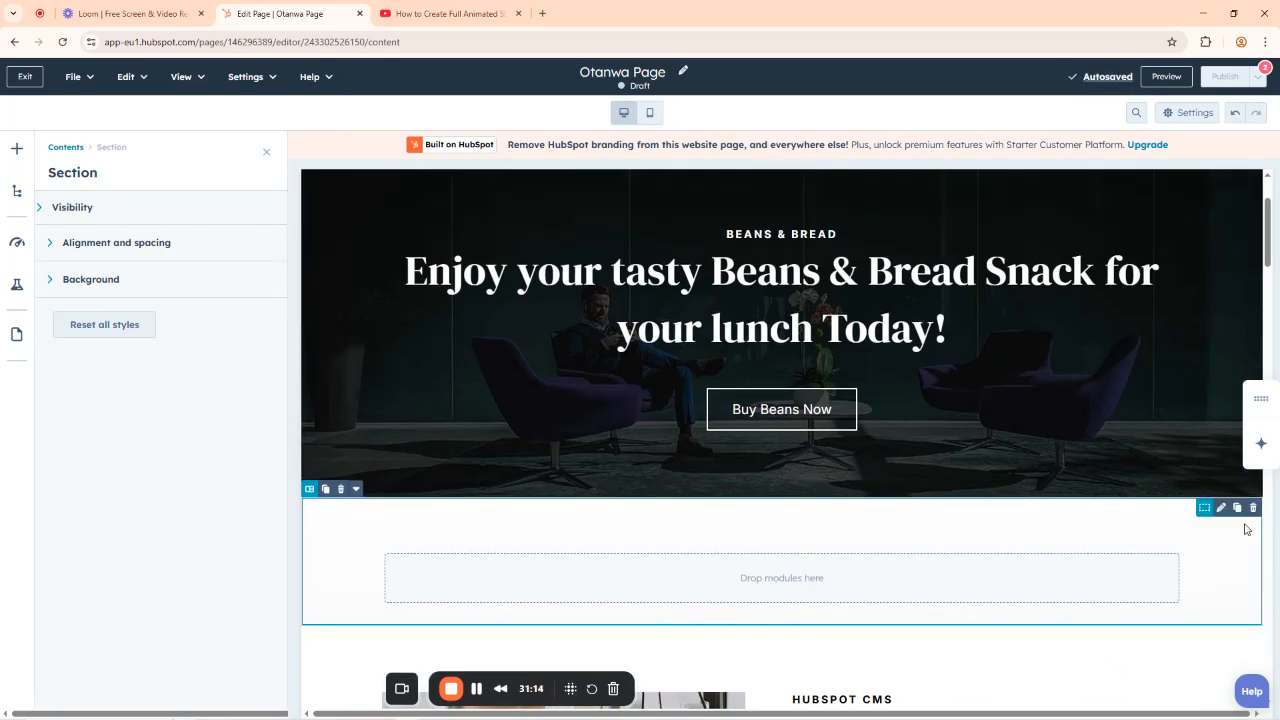
pyautogui.doubleClick(776, 590)
pyautogui.click(828, 581)
# Delete the "HUBSPOT CMS" label above the "Build your company website using drag-and-drop." heading.
pyautogui.scroll(-3, 827, 580)
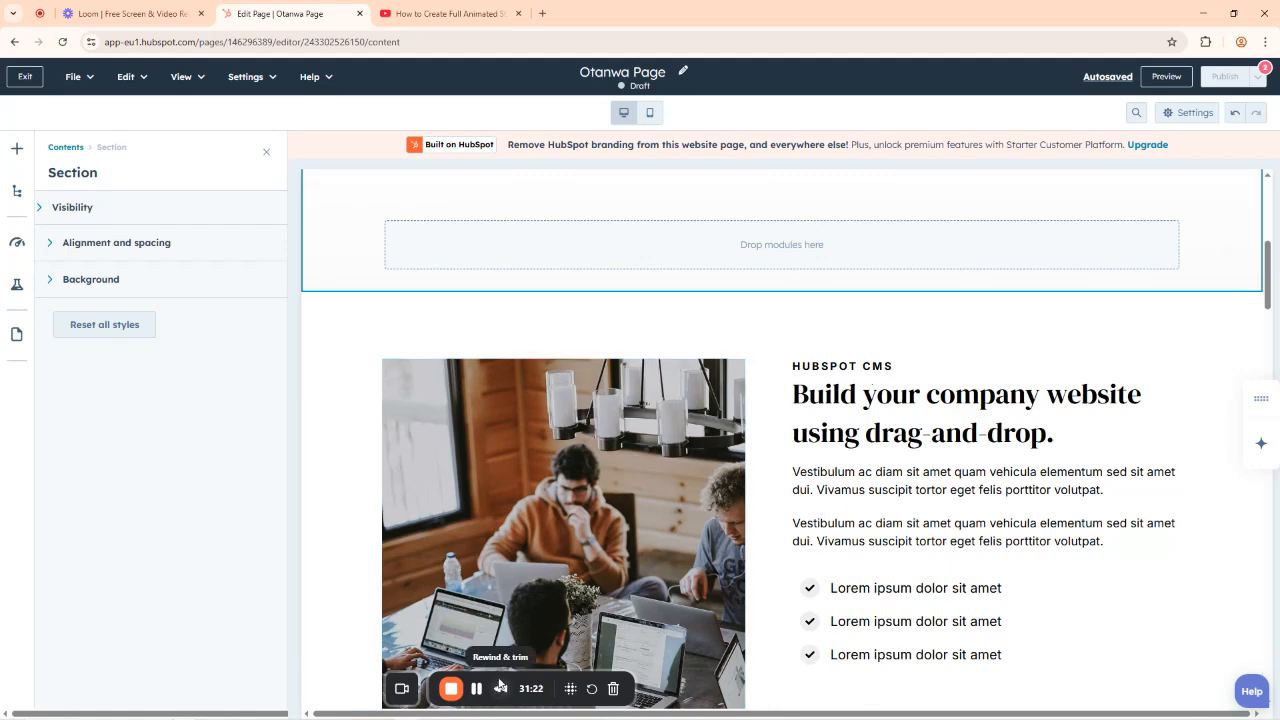
pyautogui.moveTo(487, 705); pyautogui.dragTo(108, 716)
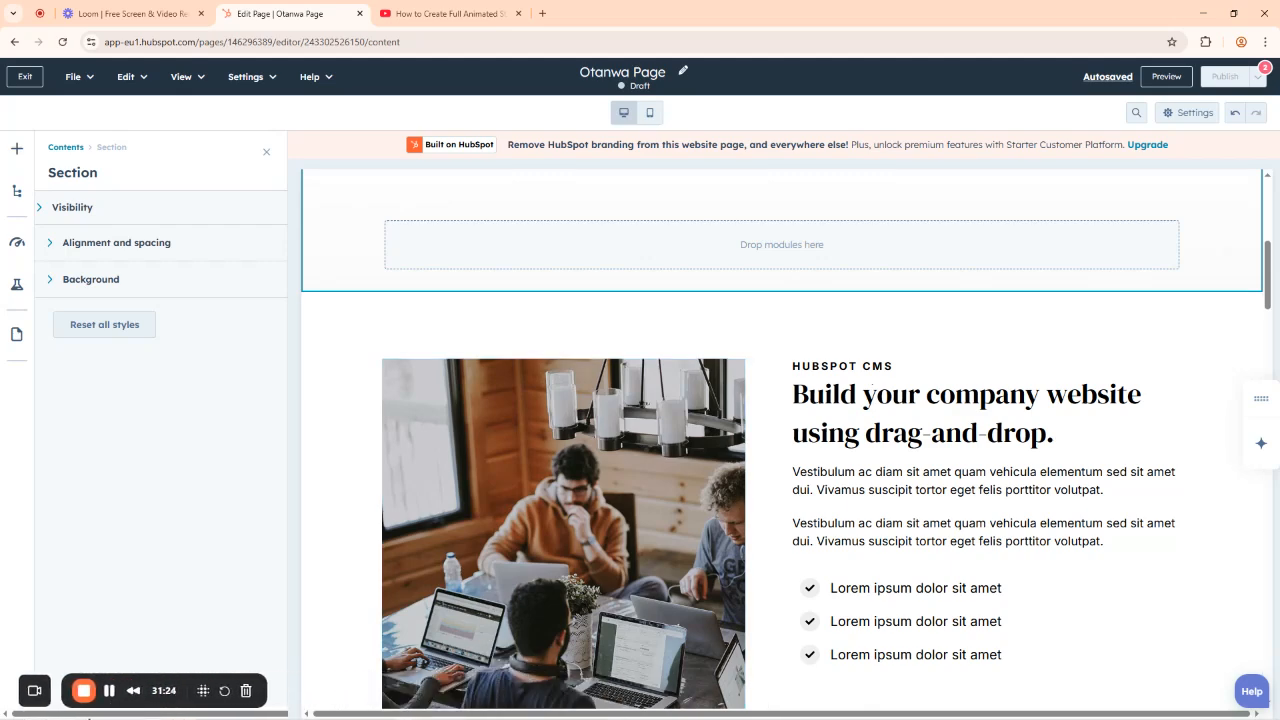
pyautogui.click(871, 366)
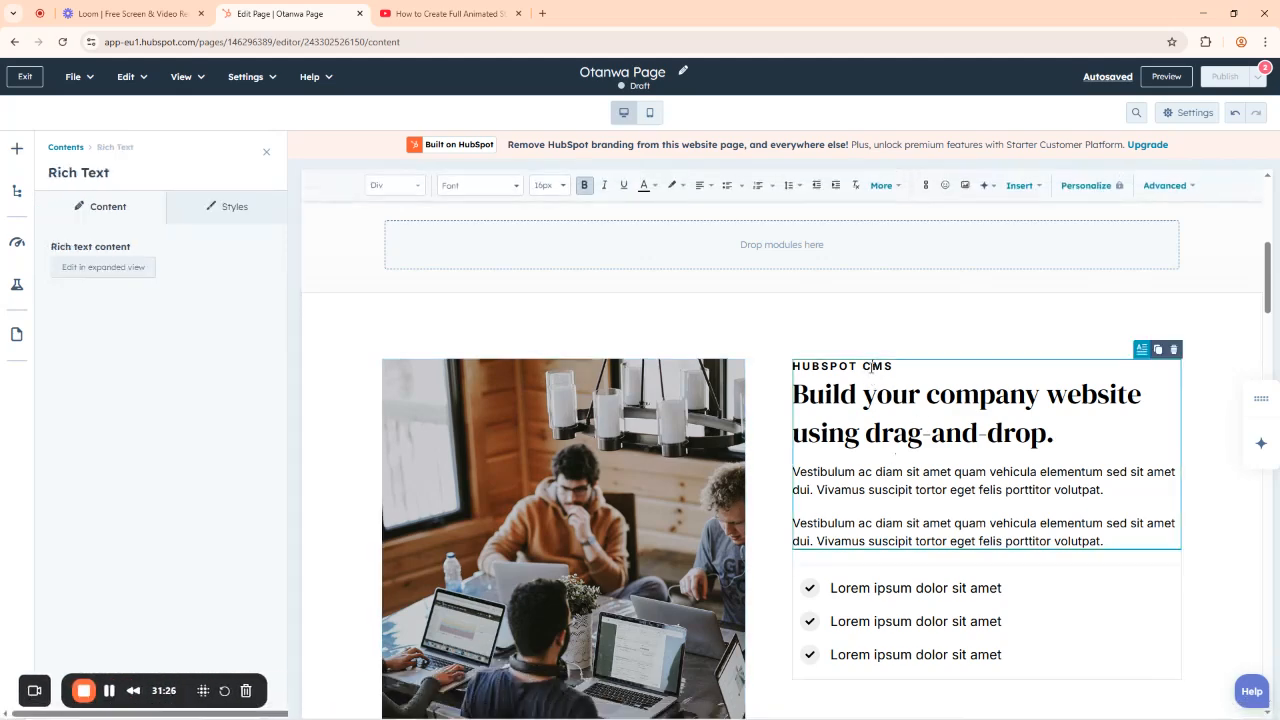
pyautogui.tripleClick(893, 366)
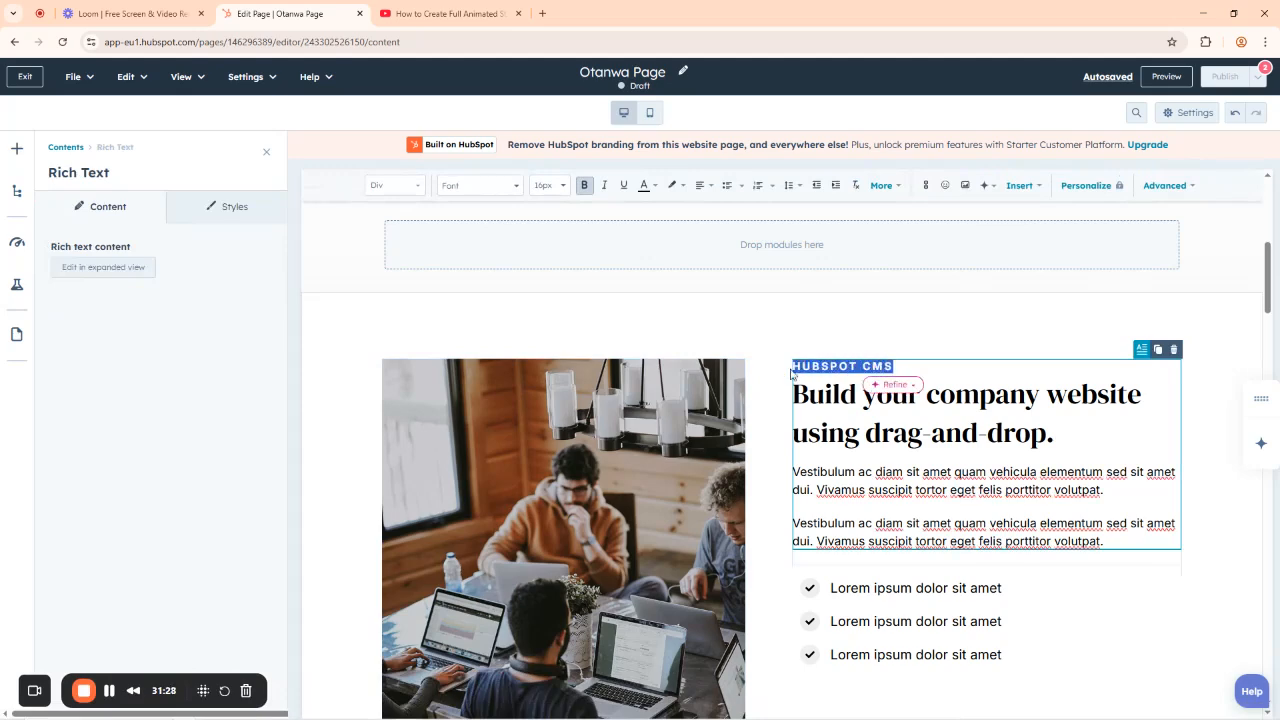
pyautogui.press('BackSpace')
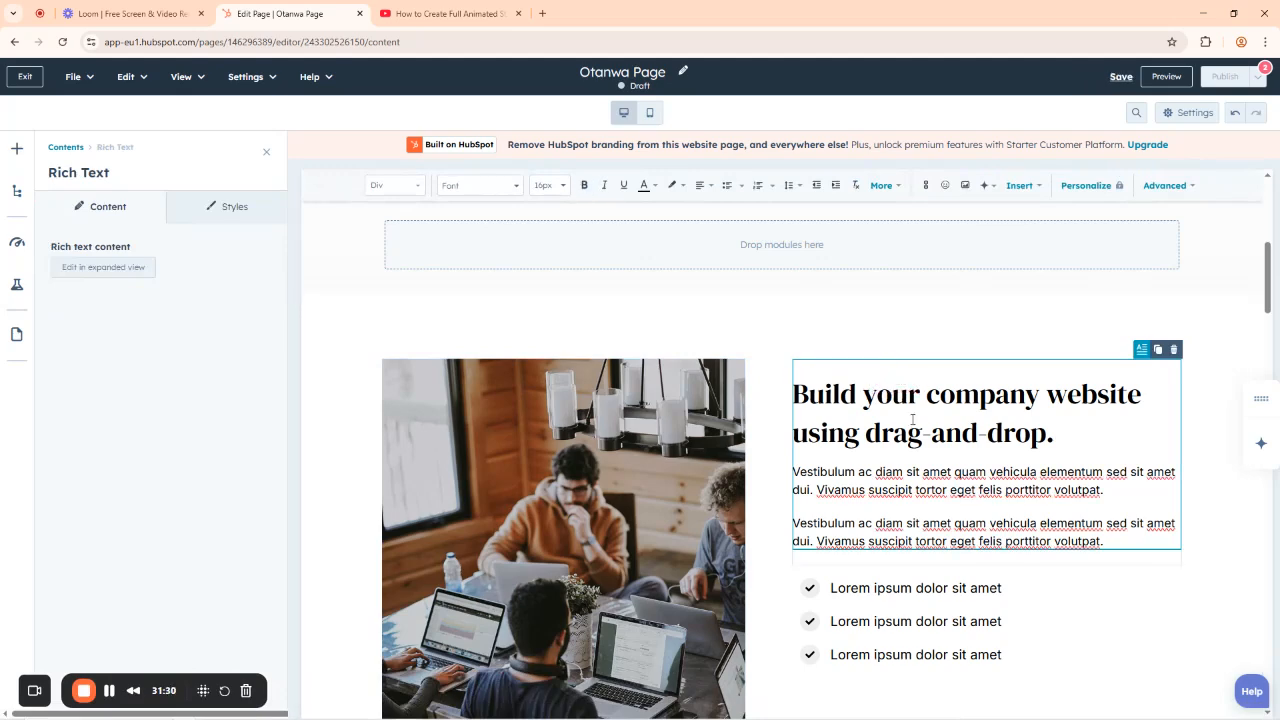
# Enter "Otanwa Bread & Beans Ltd" as the label above the "Build your company website using drag-and-drop." heading.
pyautogui.write('otan')
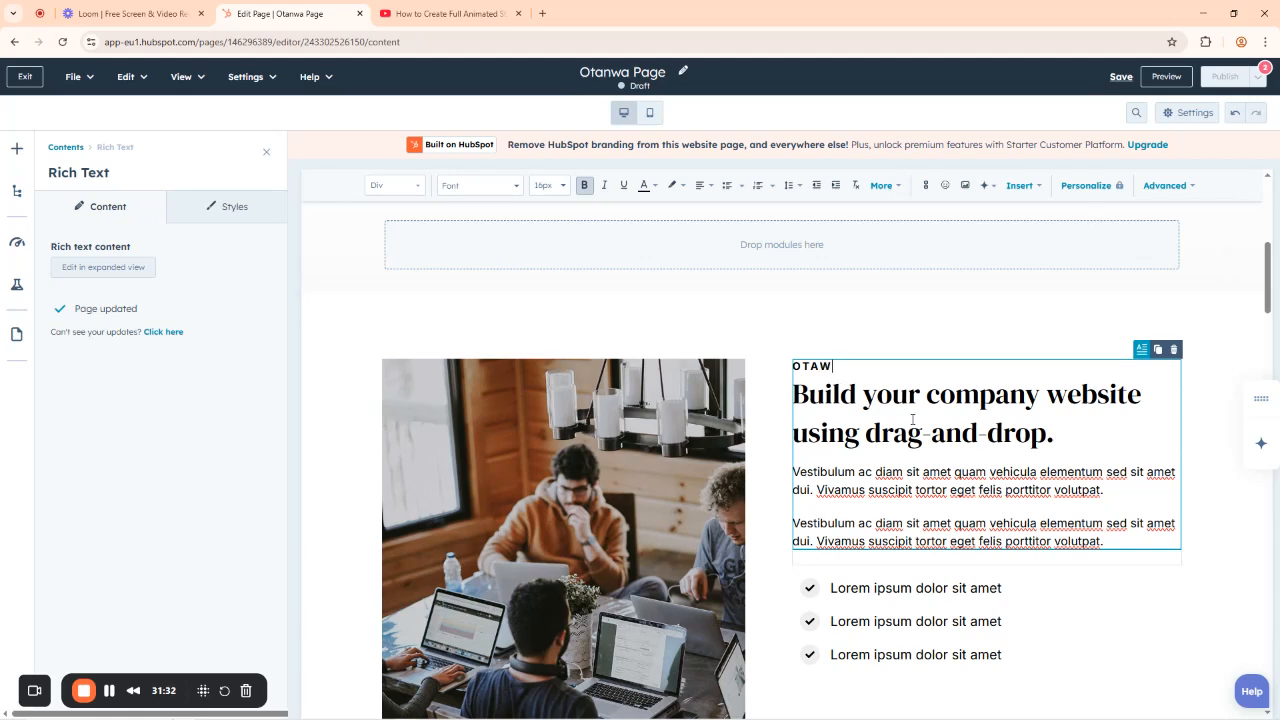
pyautogui.write('wa bread & beans')
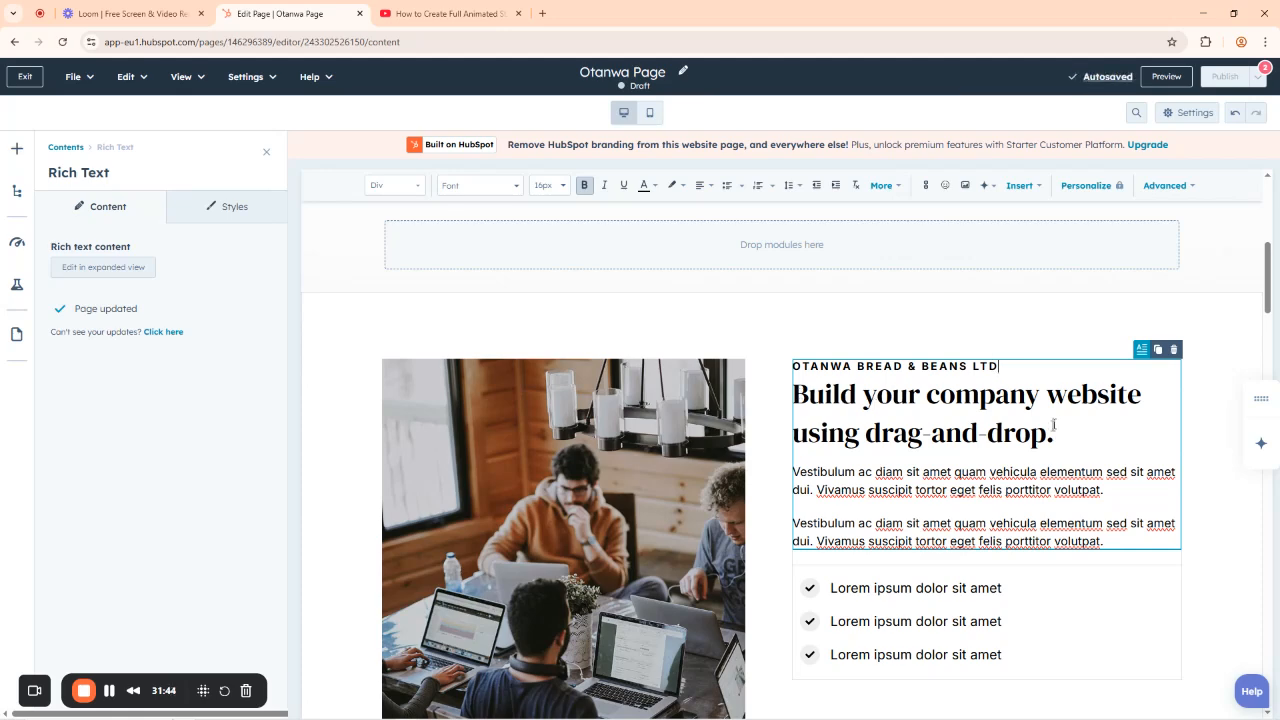
# Replace the heading beside the team photo with "Buy and enjoy your Deliciously made Ewa Goin Today.".
pyautogui.moveTo(1046, 432); pyautogui.dragTo(782, 403)
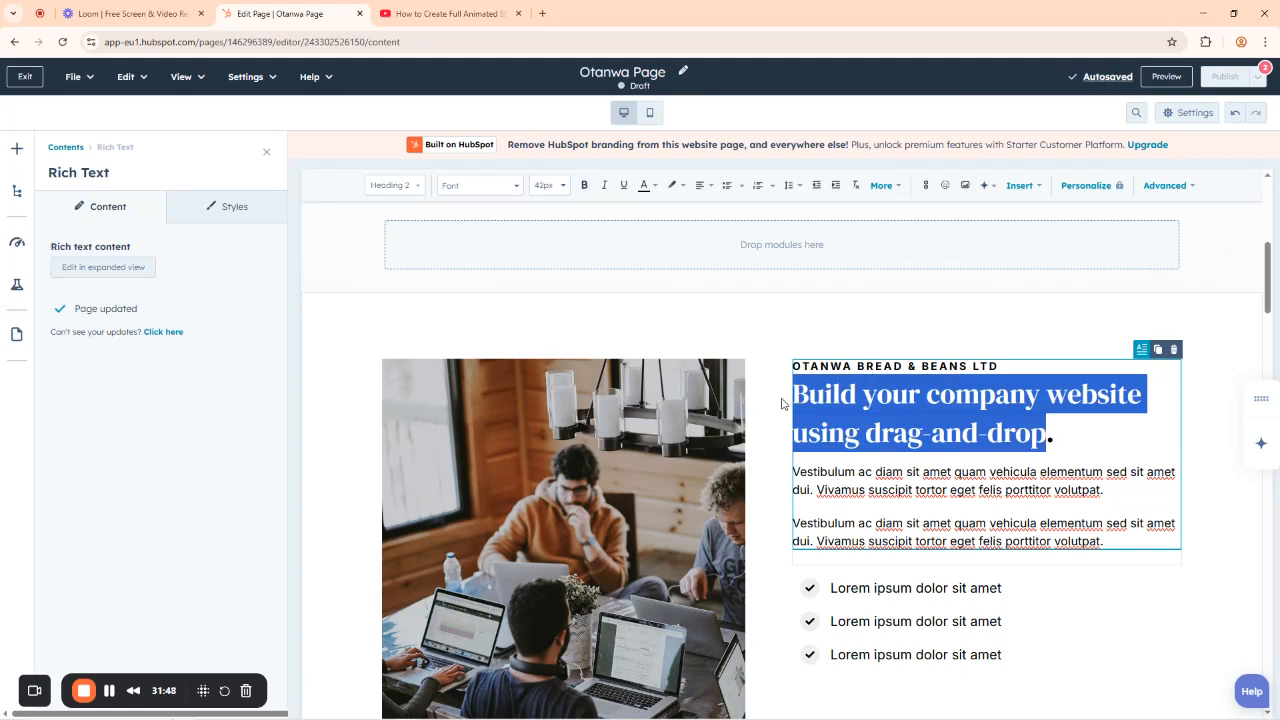
pyautogui.write('Buy and')
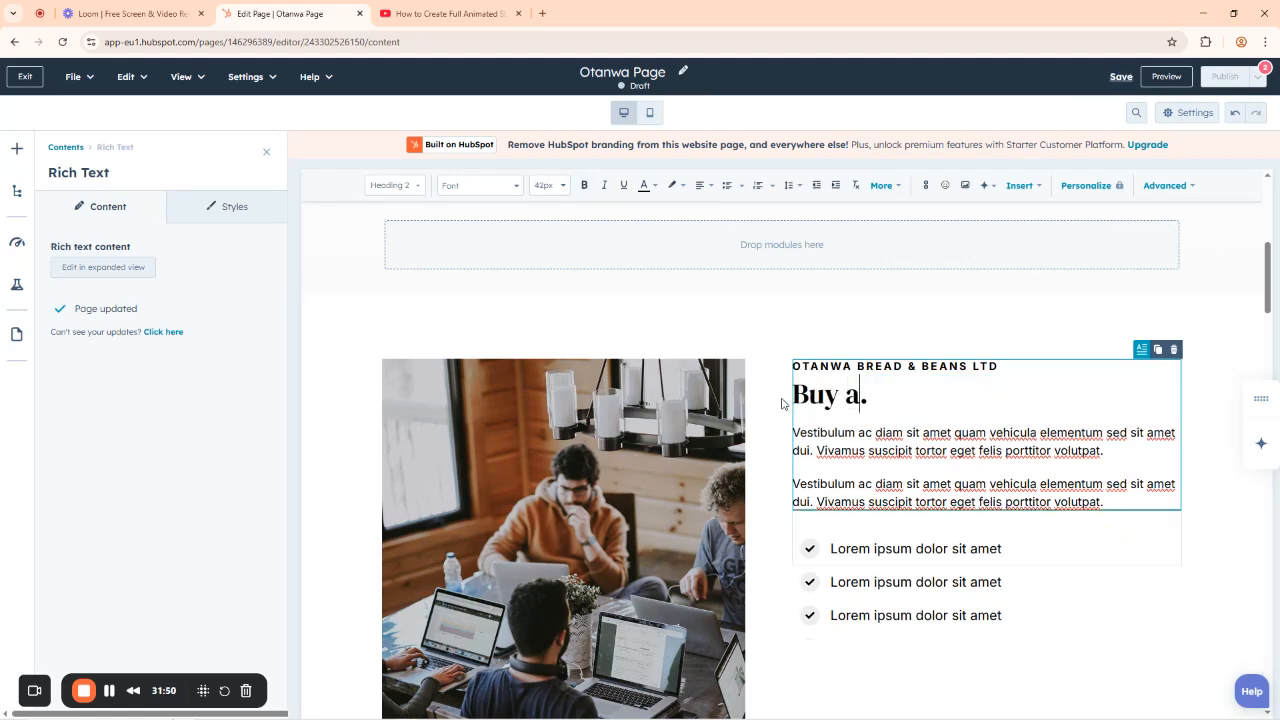
pyautogui.write(' enjoy you')
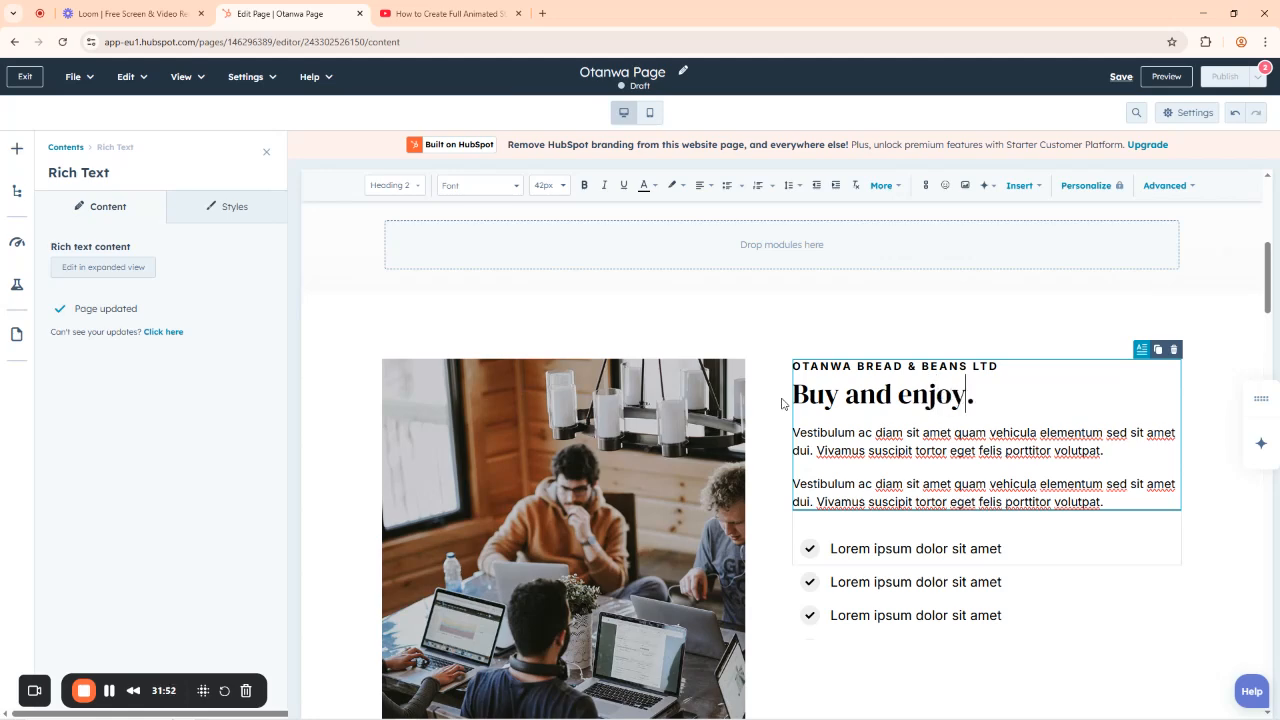
pyautogui.write('r D')
pyautogui.write('elicious')
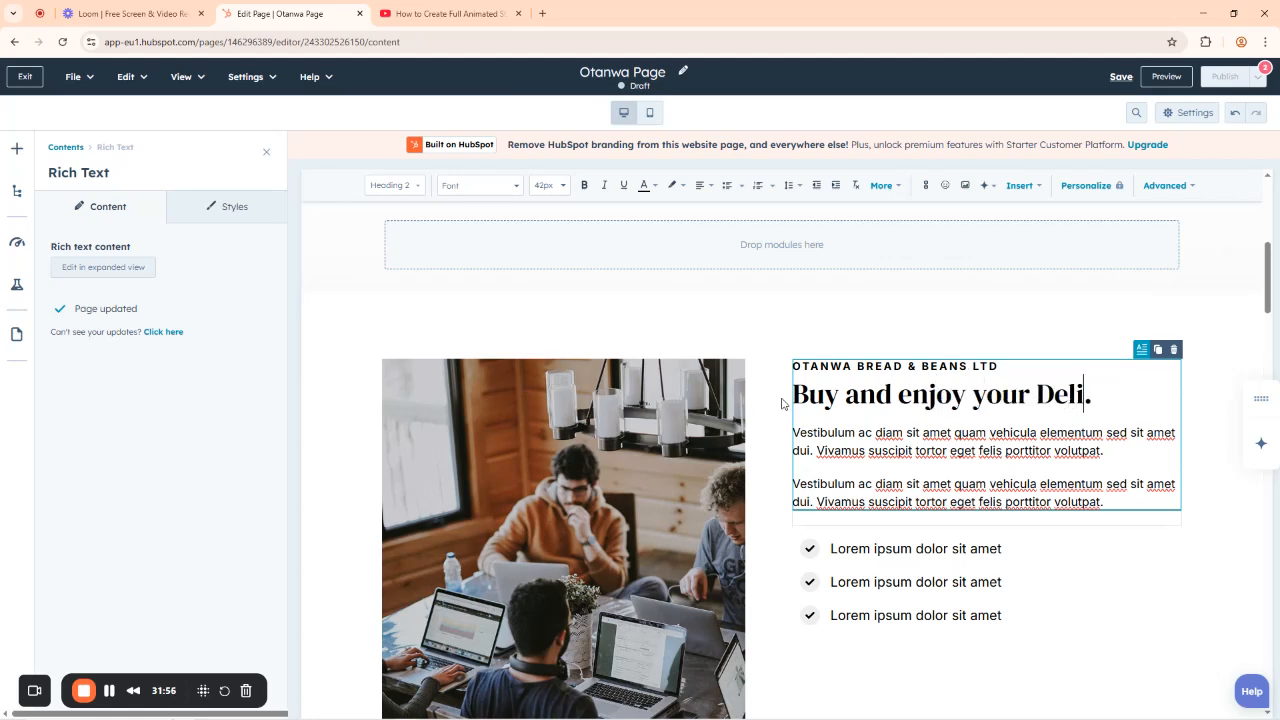
pyautogui.write('ly made')
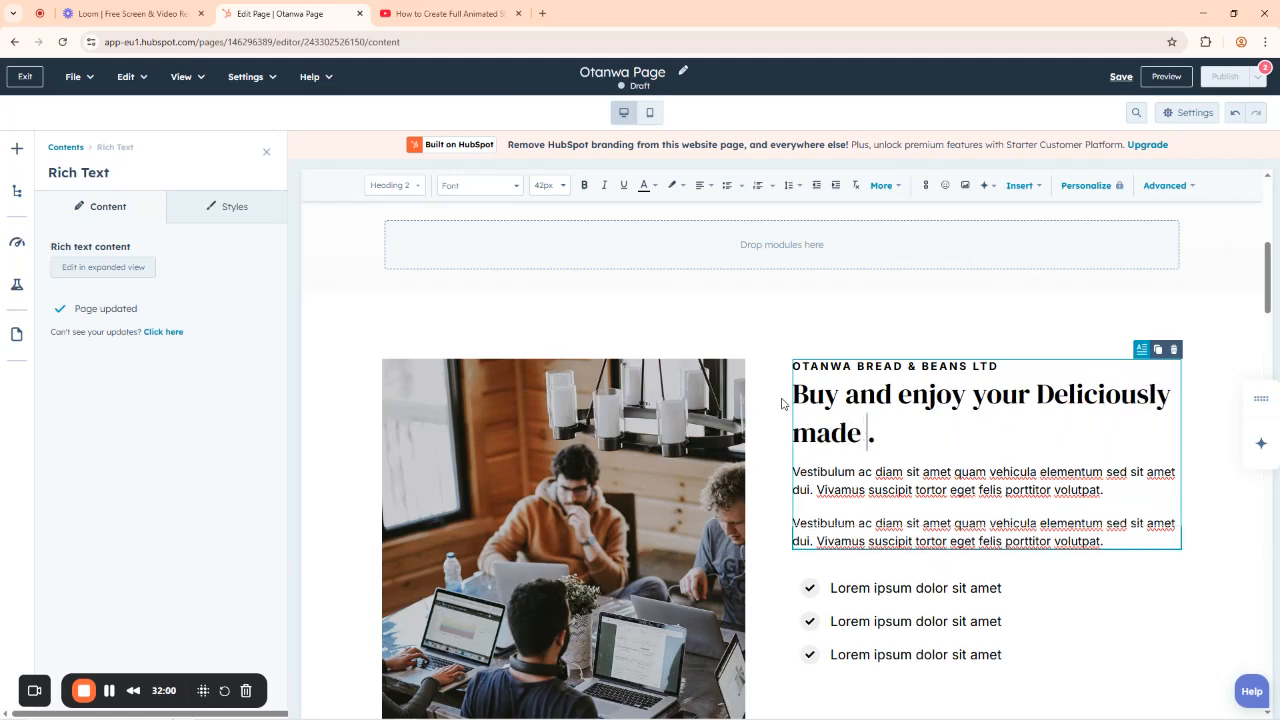
pyautogui.write(' Ewa G')
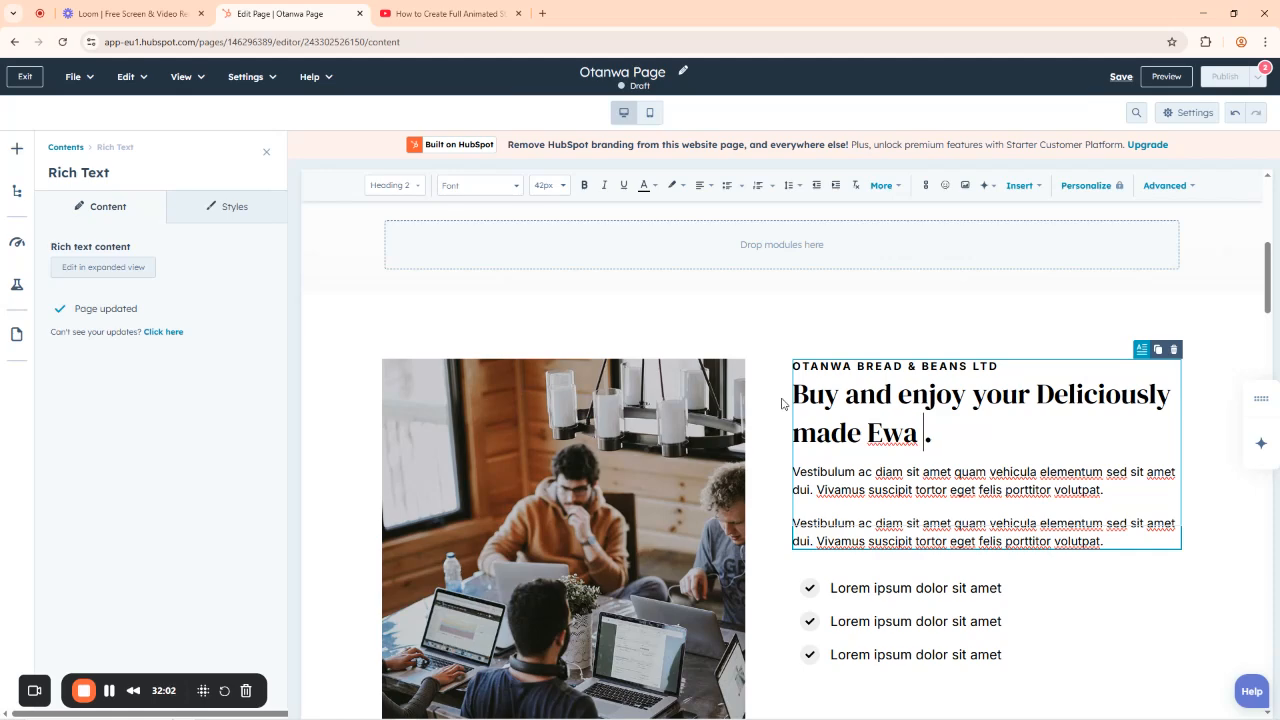
pyautogui.write('oin To')
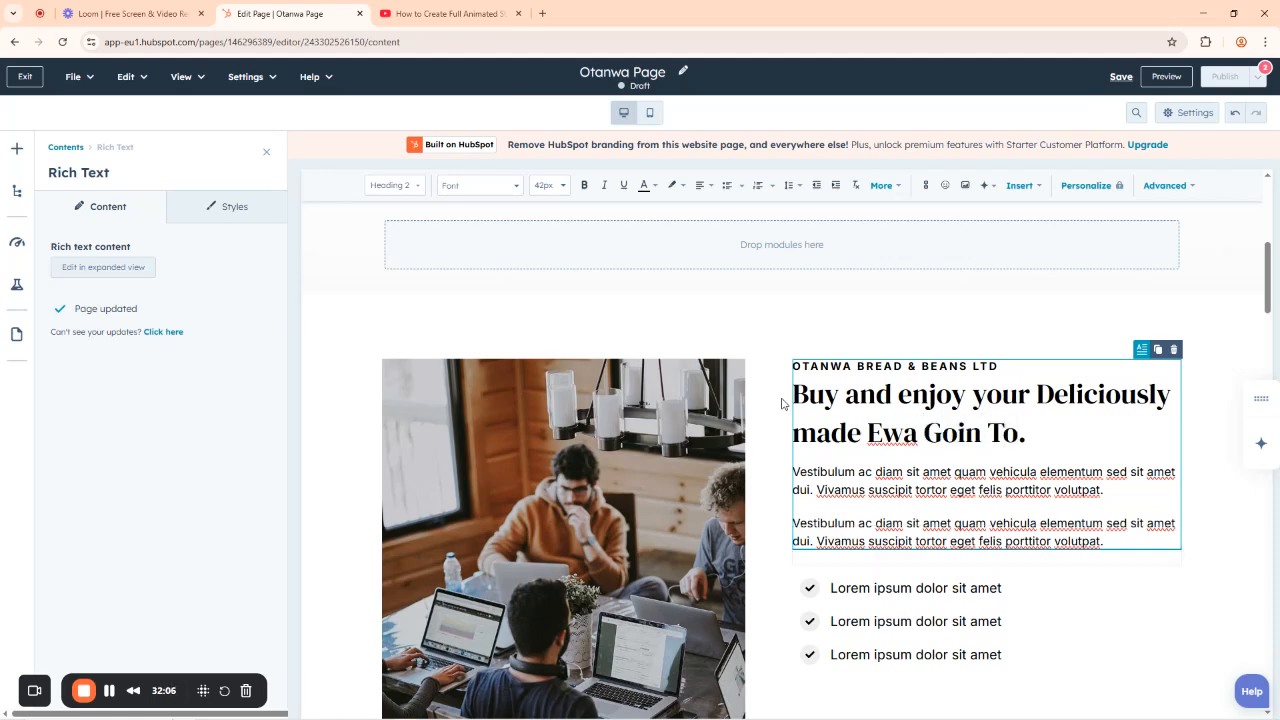
pyautogui.write('day')
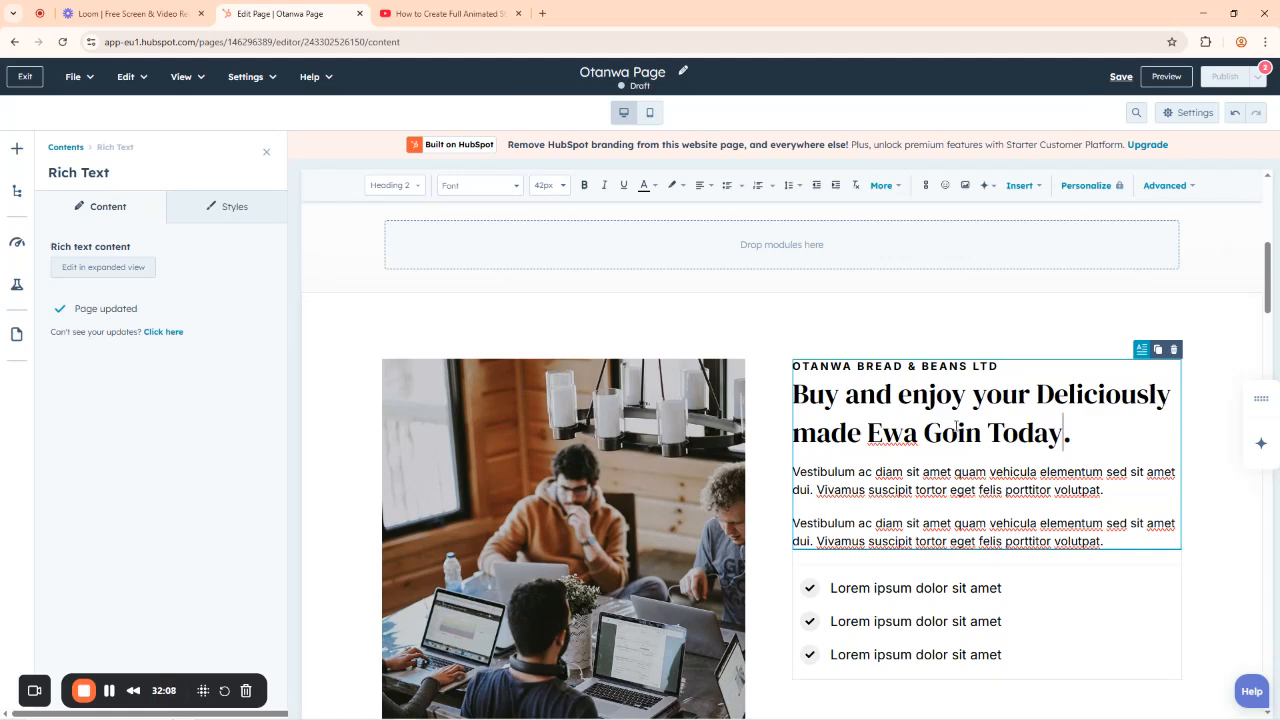
# Change "Goin" to "Go-yin" in the section heading.
pyautogui.click(958, 433)
pyautogui.write('y')
pyautogui.click(960, 433)
pyautogui.write('-y')
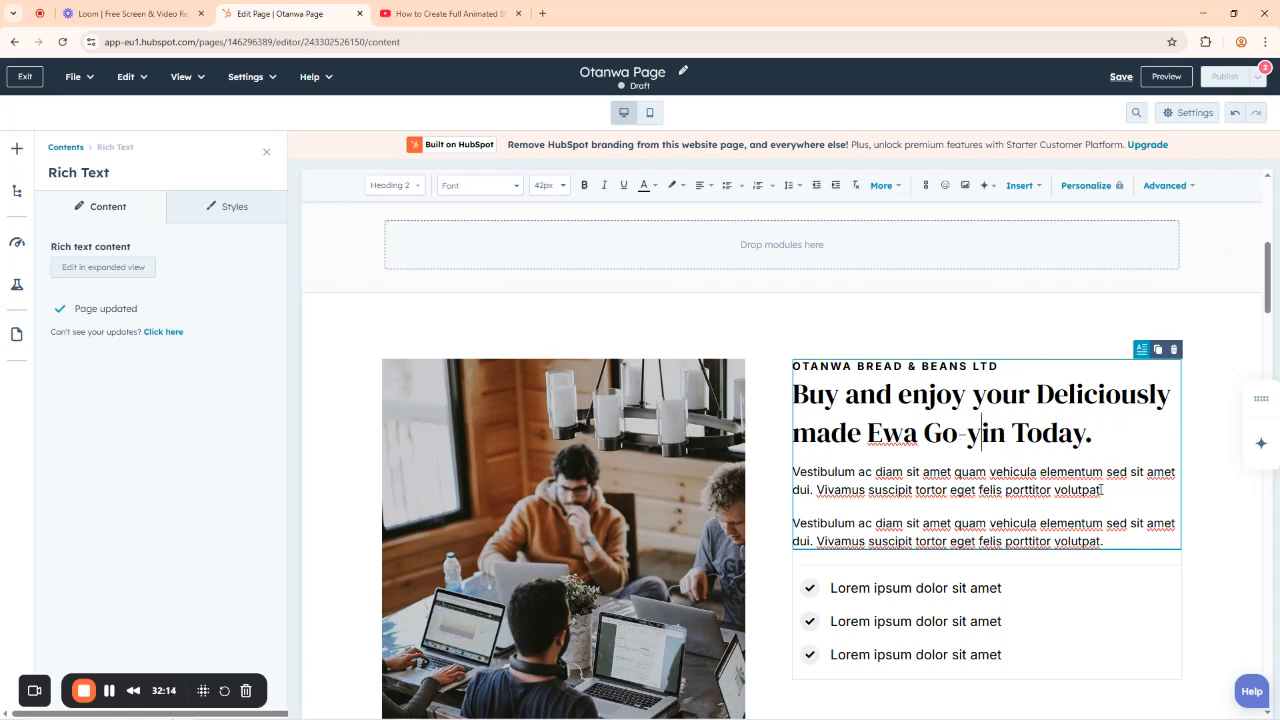
# Replace the first paragraph with "This meal is rich in Protein and Vitamins, promises to nurish and refrehsh your body and soul.".
pyautogui.moveTo(1101, 489); pyautogui.dragTo(797, 472)
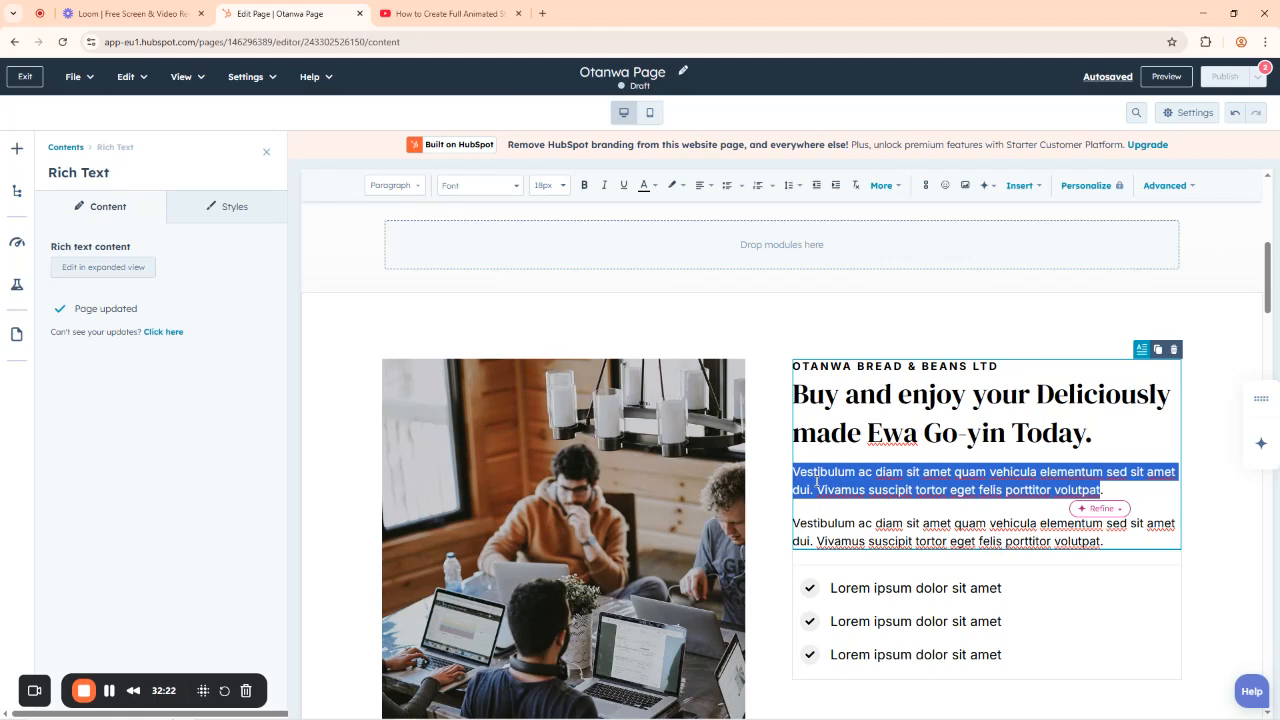
pyautogui.write('This m')
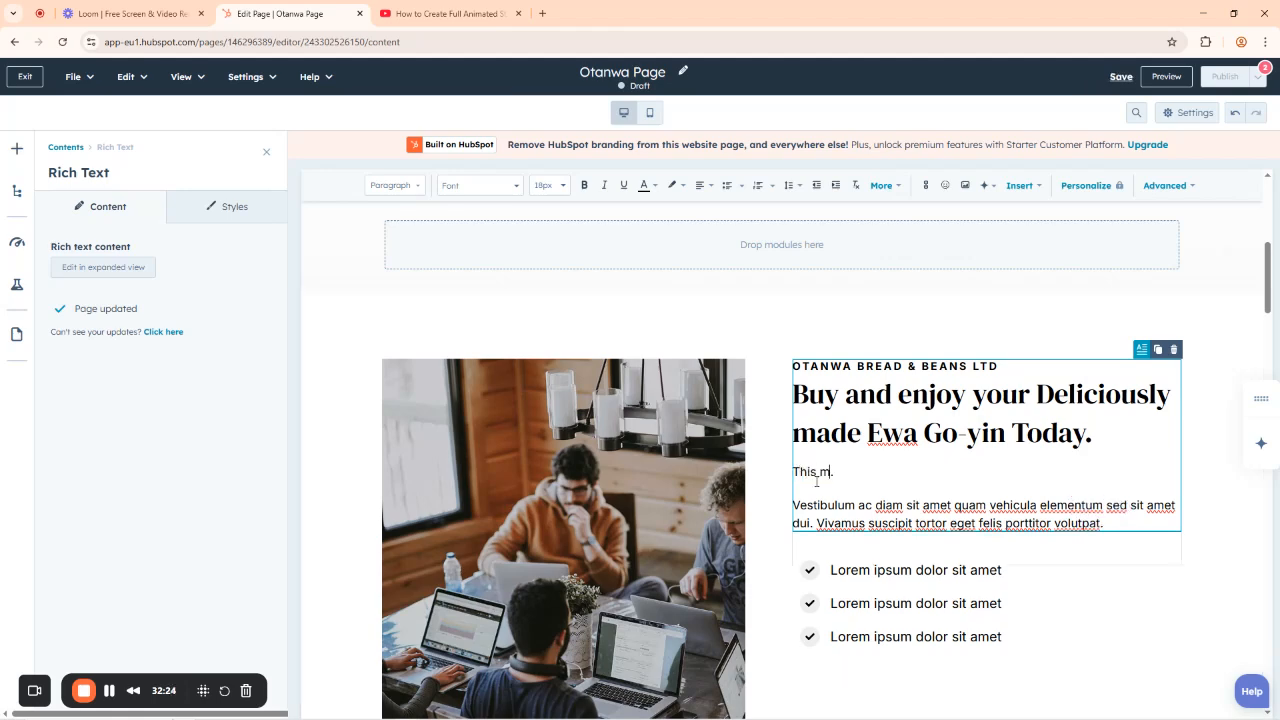
pyautogui.write('eal is rich in Protein and Vitam')
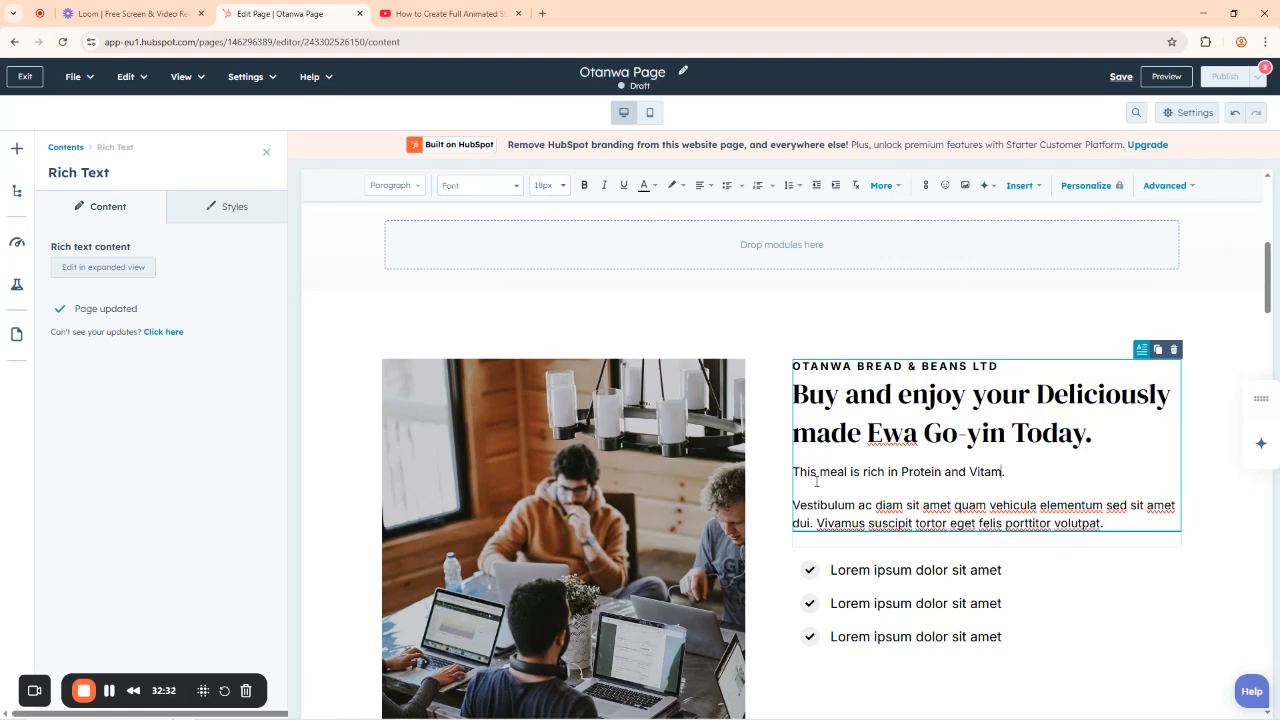
pyautogui.write('ins, promises to nuris')
pyautogui.press('BackSpace')
pyautogui.write('ish and')
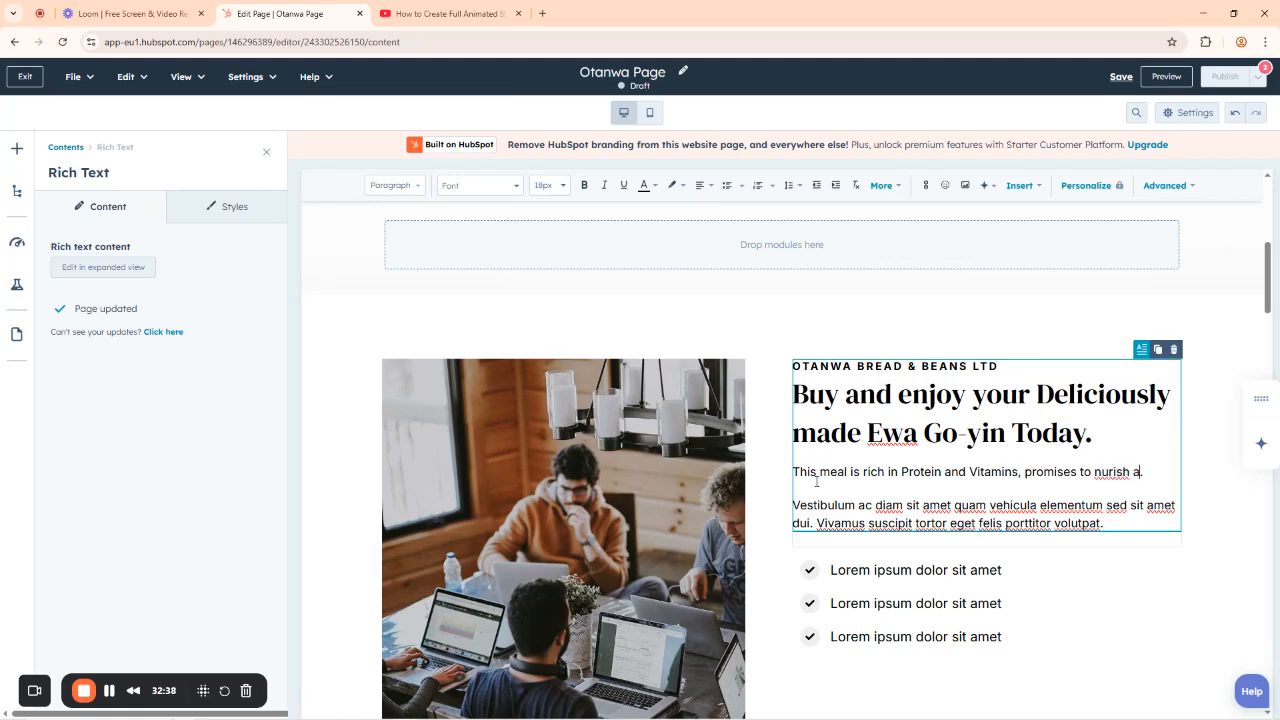
pyautogui.press('BackSpace')
pyautogui.press('BackSpace')
pyautogui.press('BackSpace')
pyautogui.press('BackSpace')
pyautogui.press('BackSpace')
pyautogui.press('BackSpace')
pyautogui.press('BackSpace')
pyautogui.write('ish and refreh')
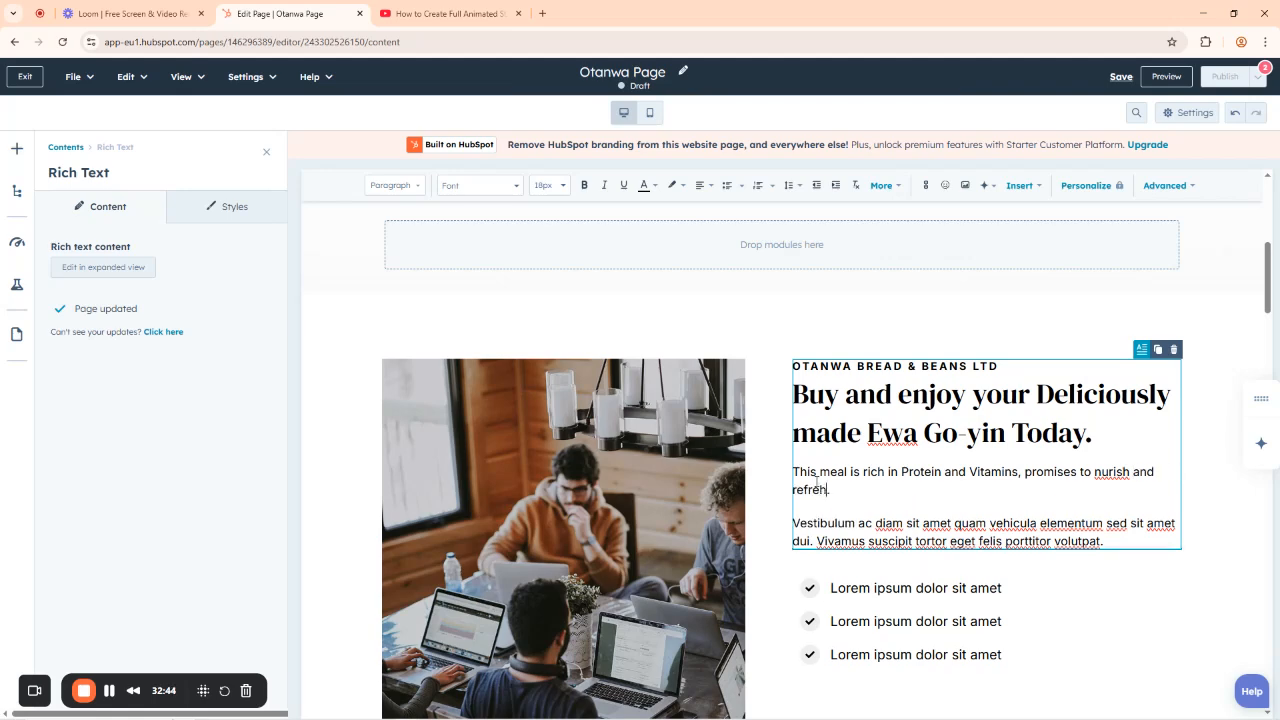
pyautogui.write('sh your body and soul')
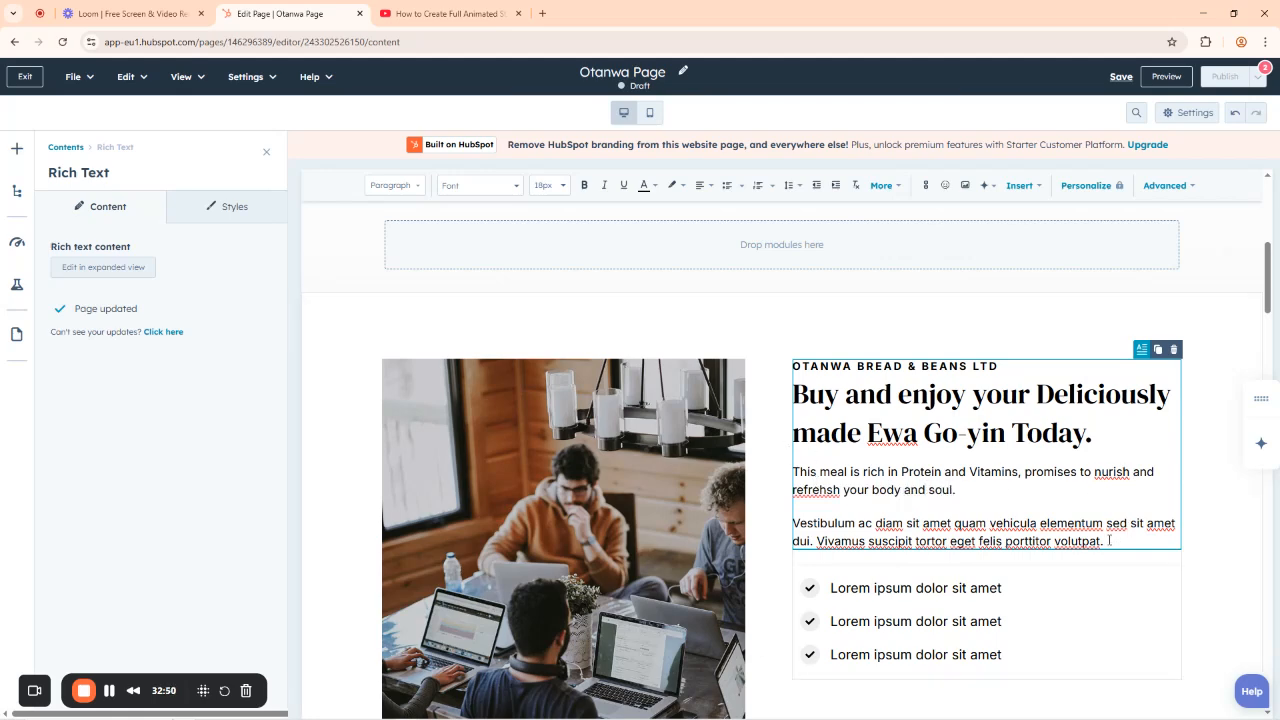
# Replace the second paragraph with "We also help you with morre varieties like Beans and Drinking Garri, beans and Yams, beans and sweet corn.".
pyautogui.moveTo(1101, 540); pyautogui.dragTo(789, 527)
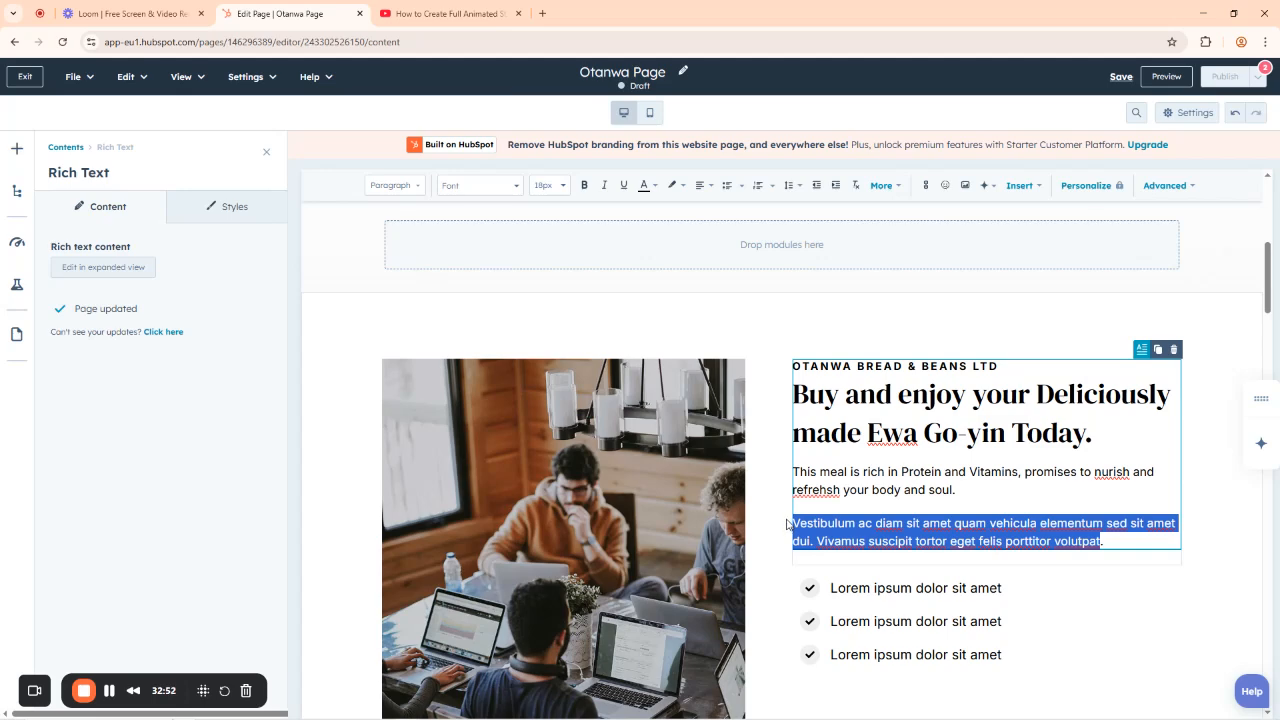
pyautogui.write('We also')
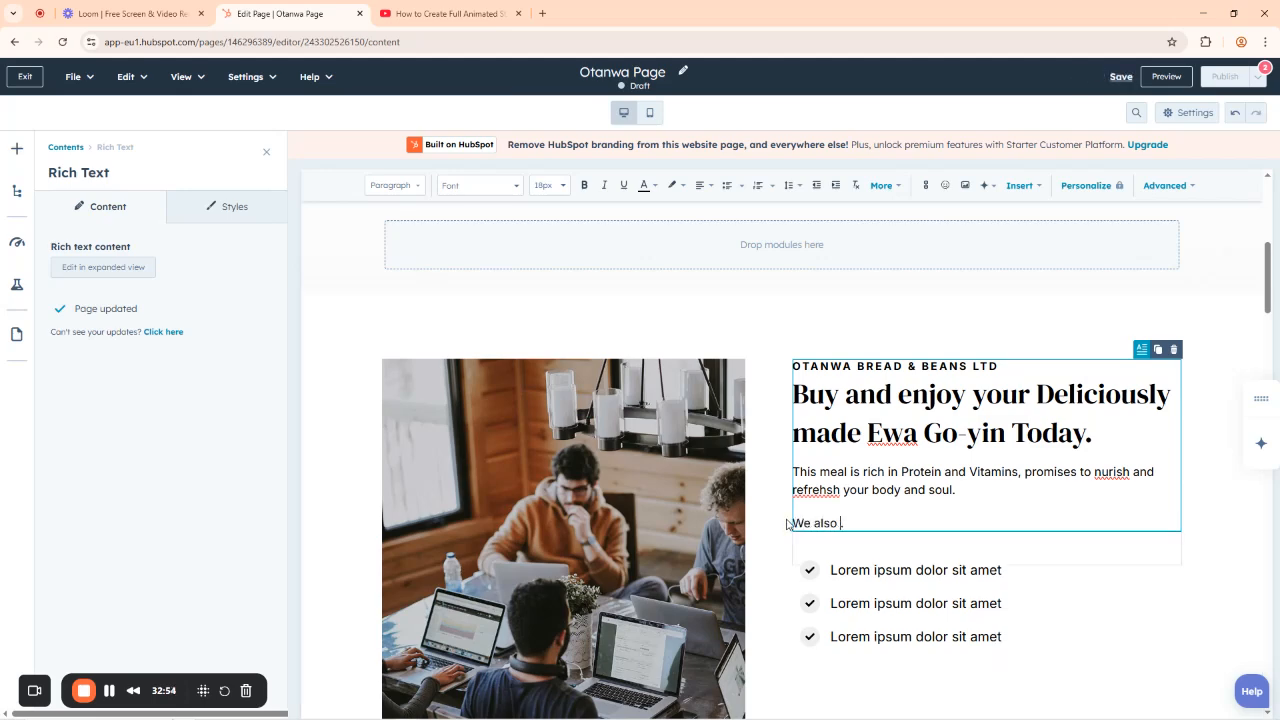
pyautogui.write(' help you with morre varieties like ')
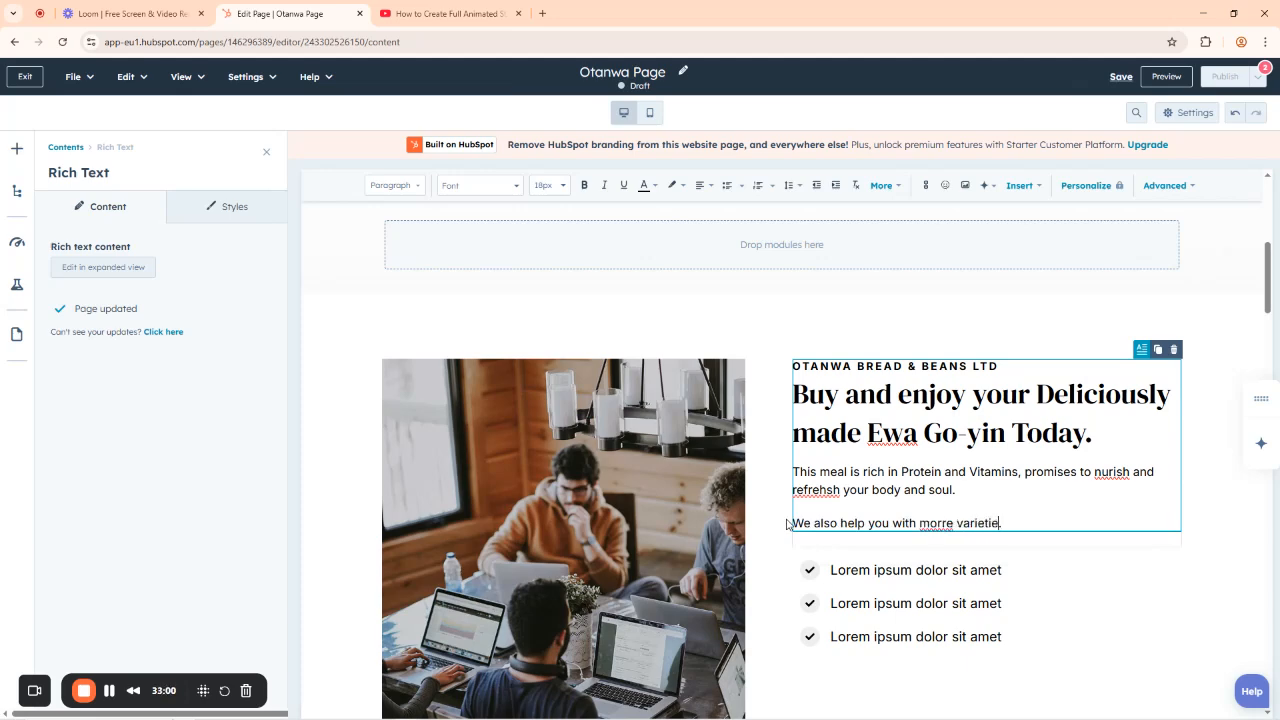
pyautogui.write('Beans and  Drinking ')
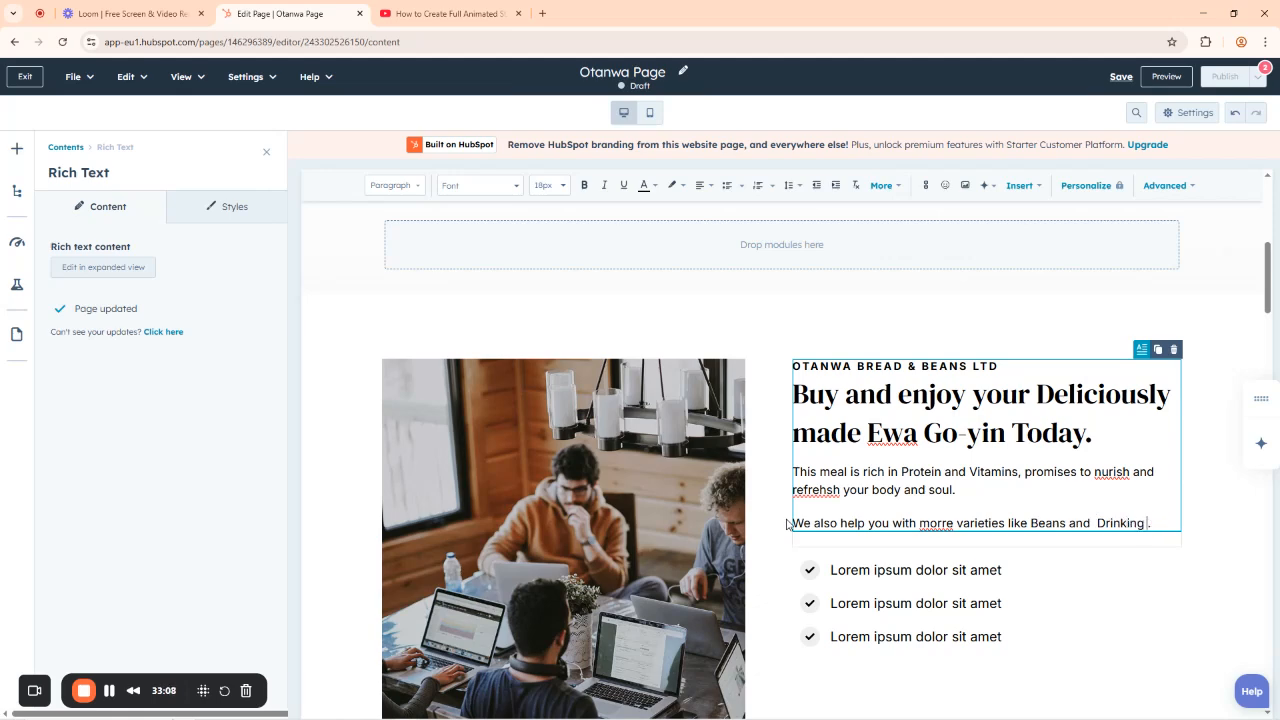
pyautogui.write('Garri, beans an')
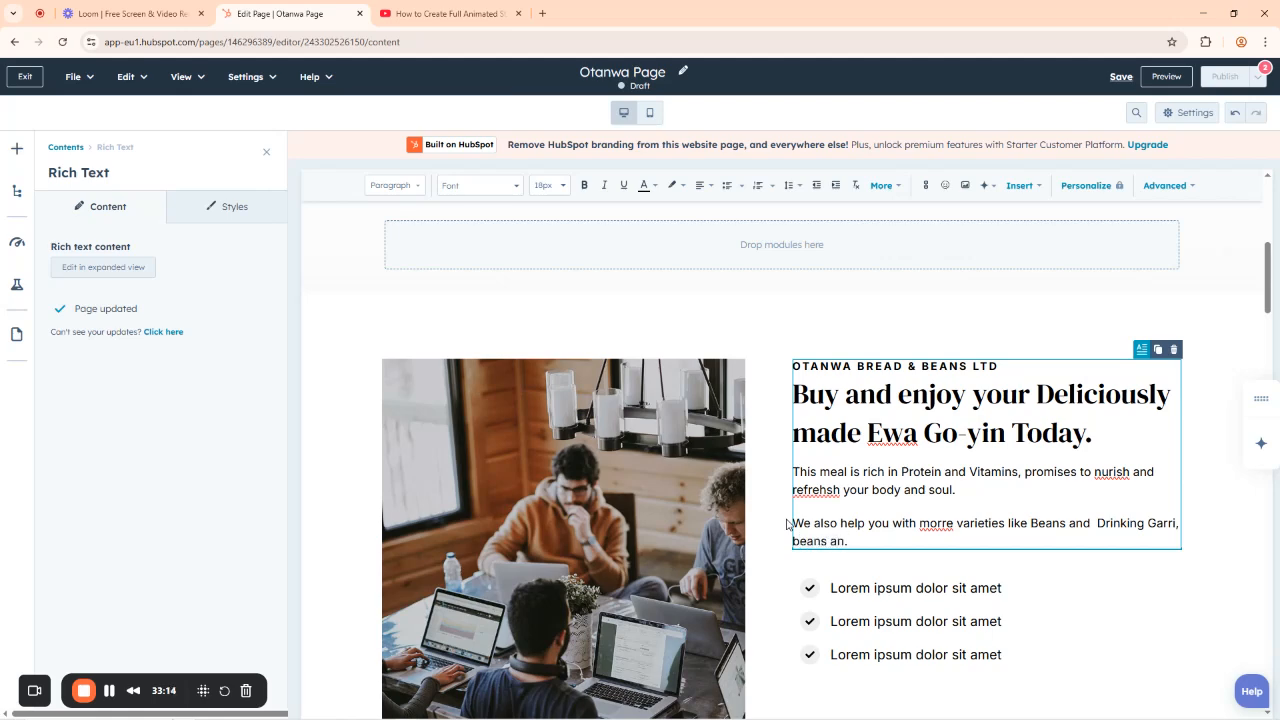
pyautogui.write('d Yams, beans and sweet')
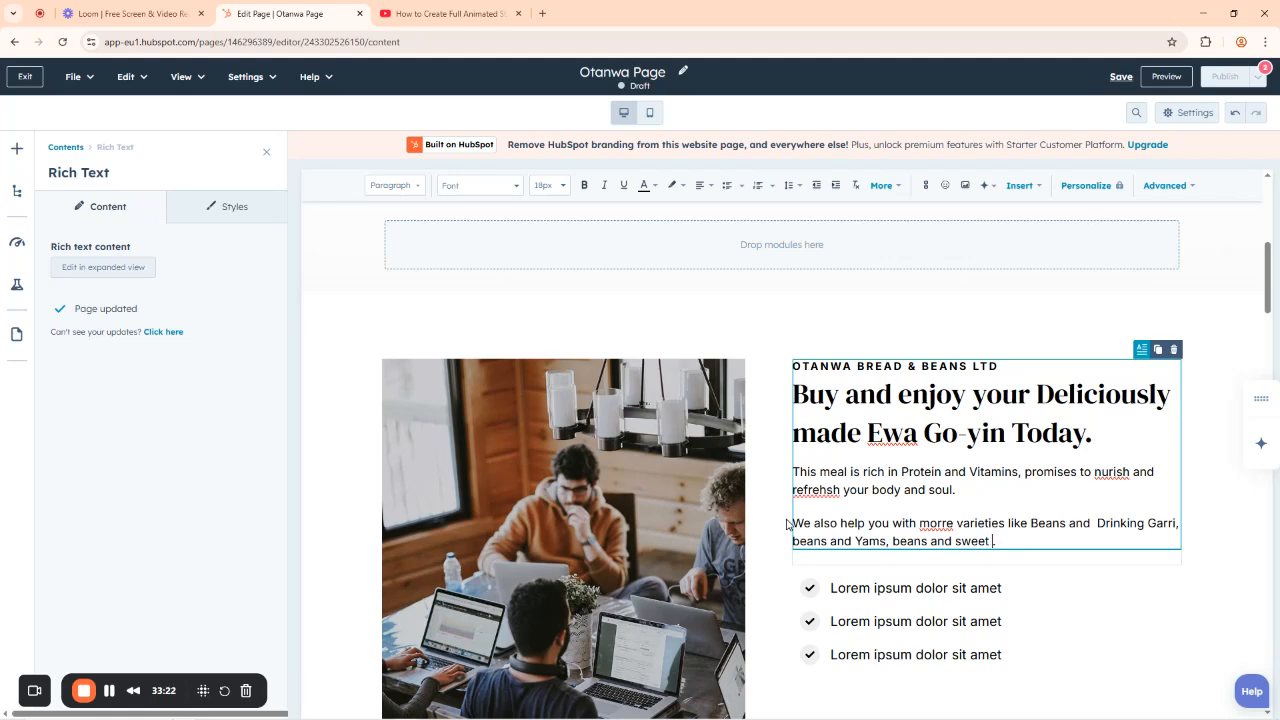
pyautogui.write(' corn.')
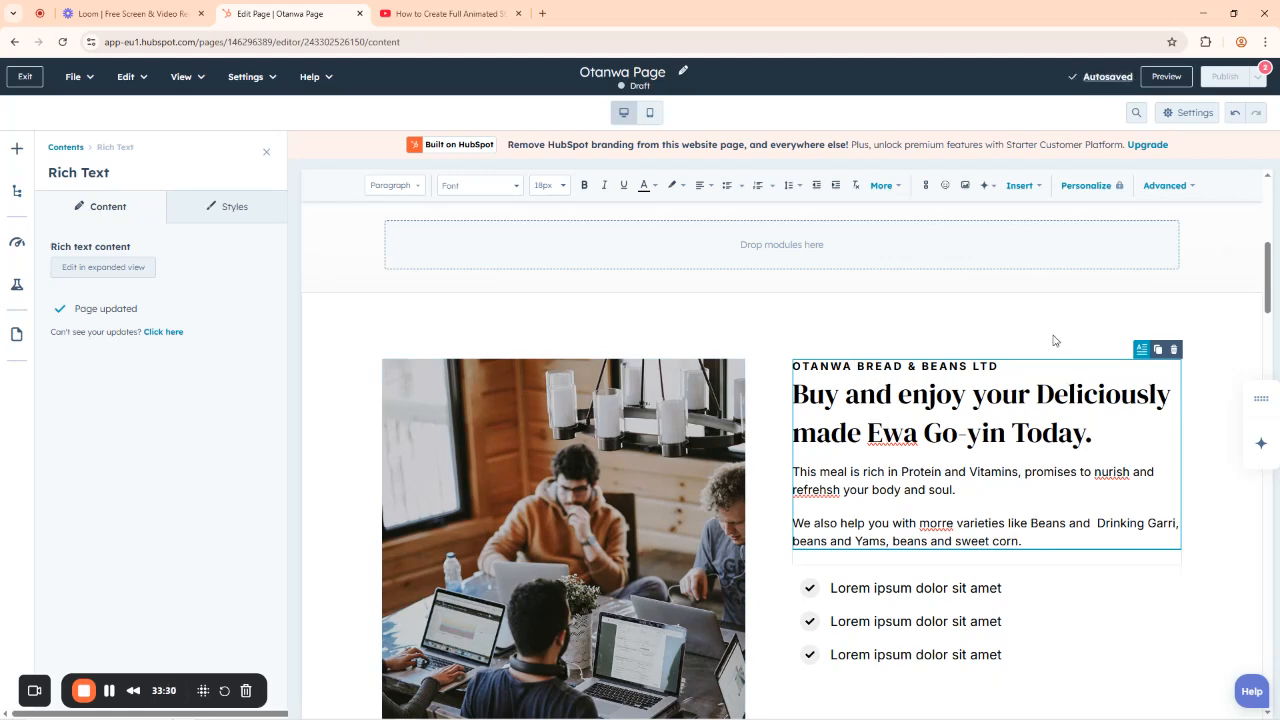
# Replace the first item of the checkmark list below the paragraphs with "Beans & Bread".
pyautogui.scroll(-3, 1054, 337)
pyautogui.scroll(2, 966, 377)
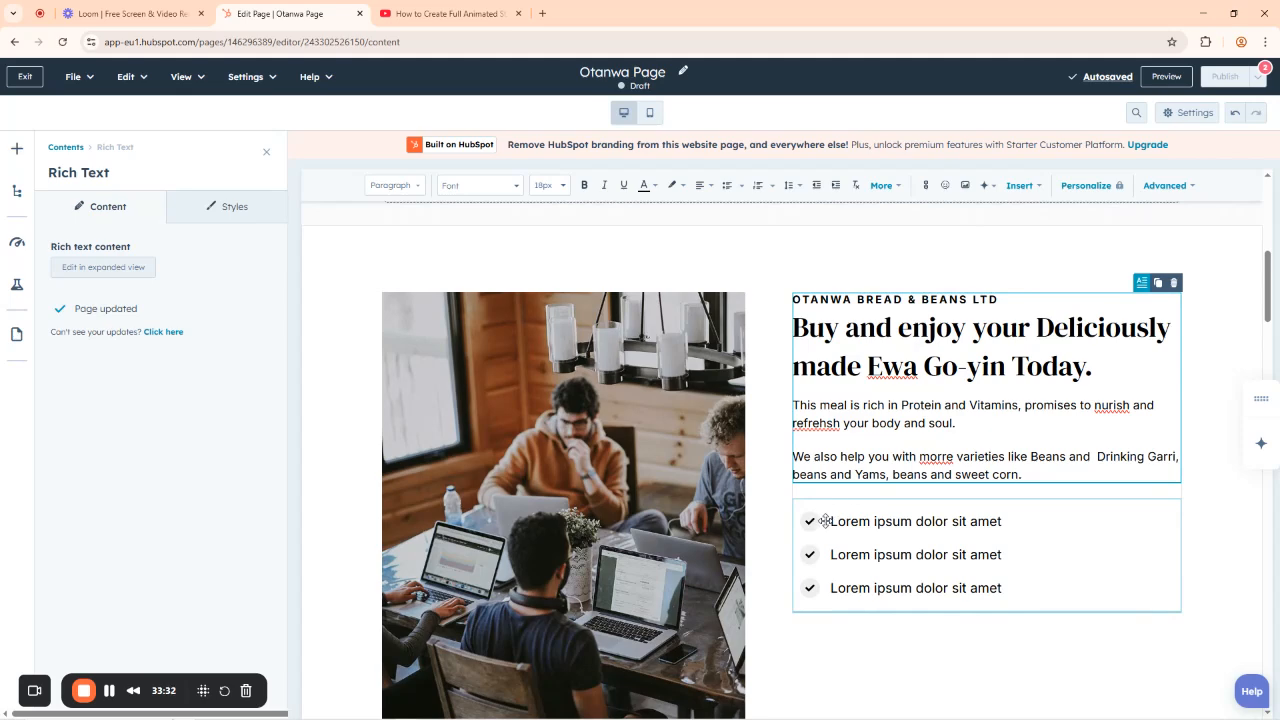
pyautogui.click(869, 525)
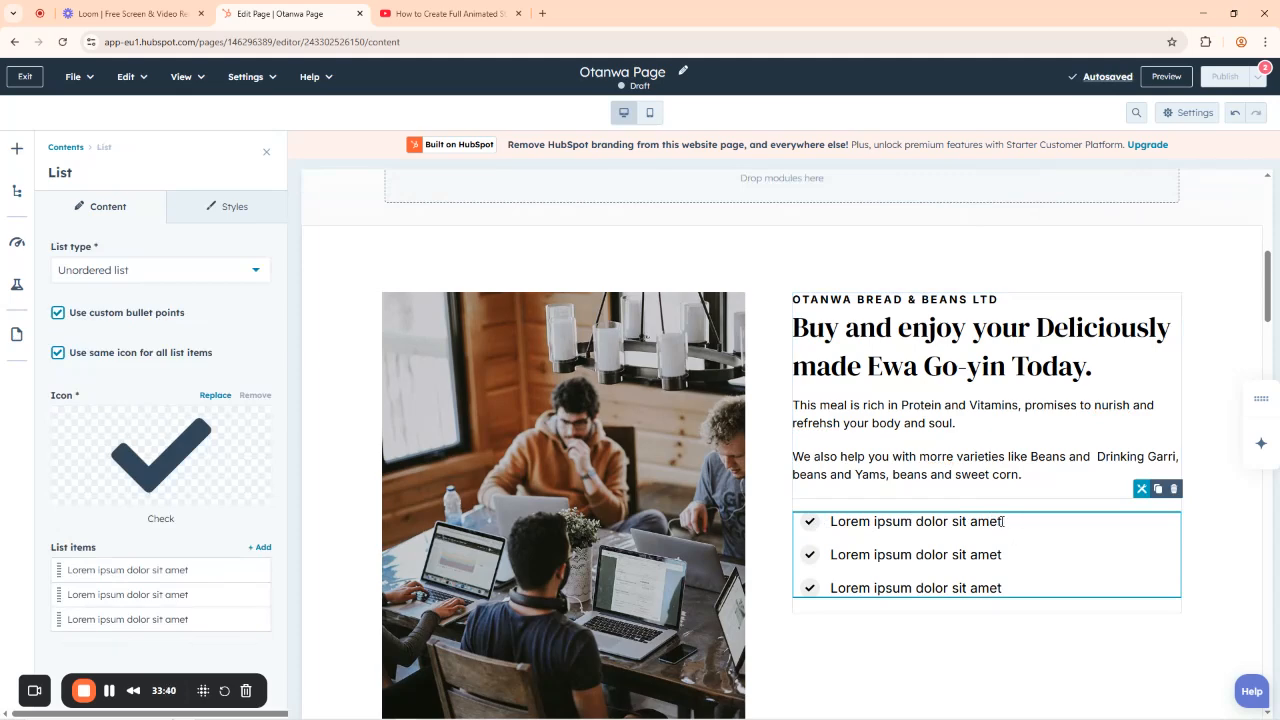
pyautogui.moveTo(1002, 521); pyautogui.dragTo(741, 562)
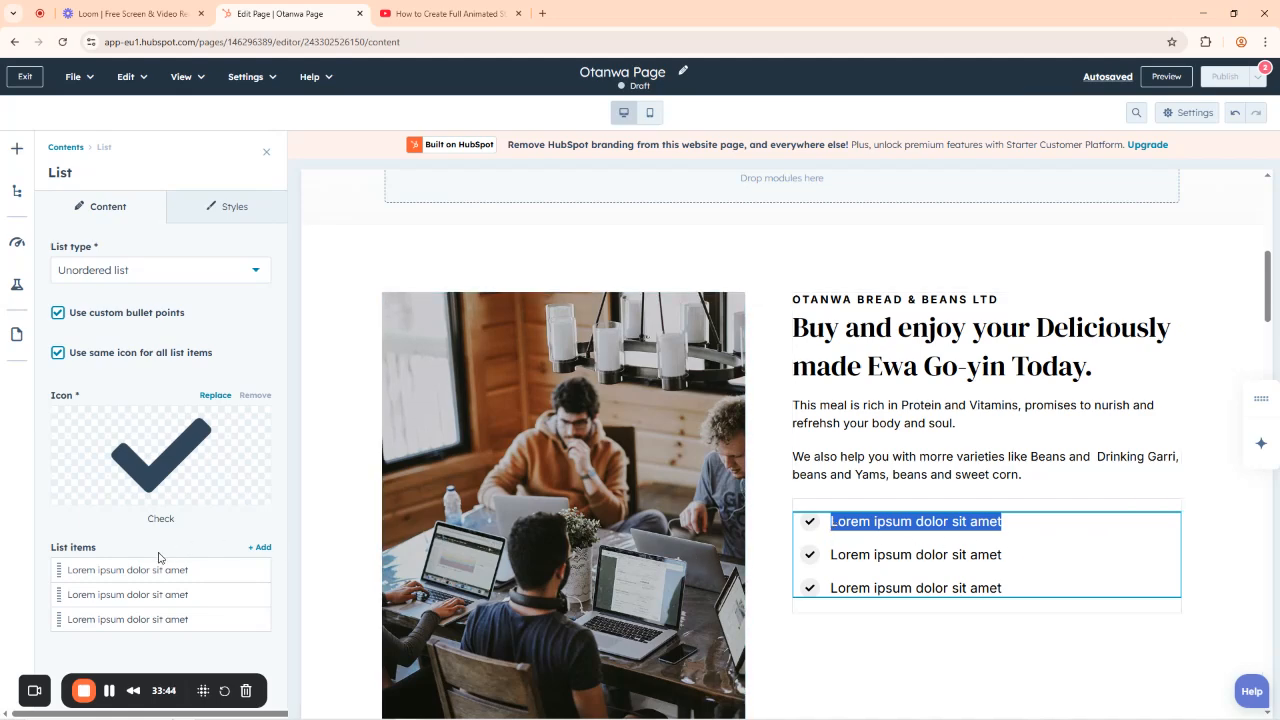
pyautogui.click(108, 572)
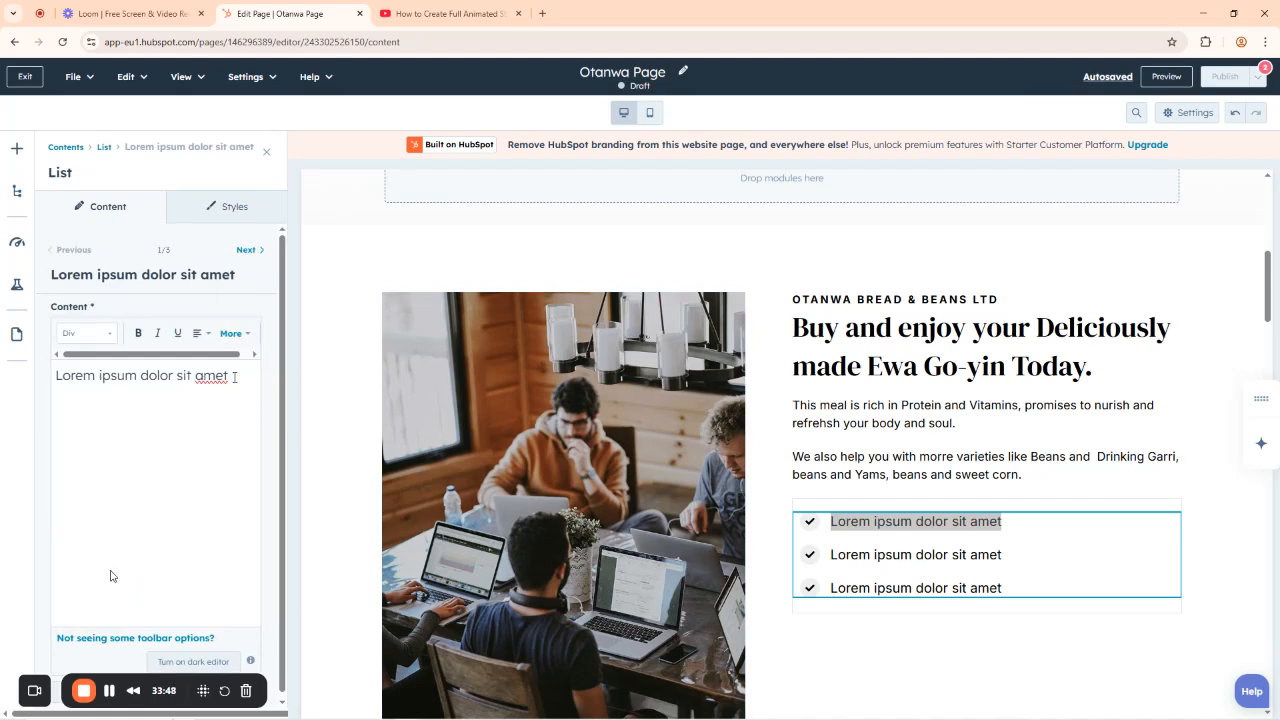
pyautogui.moveTo(234, 377); pyautogui.dragTo(54, 380)
pyautogui.write('B')
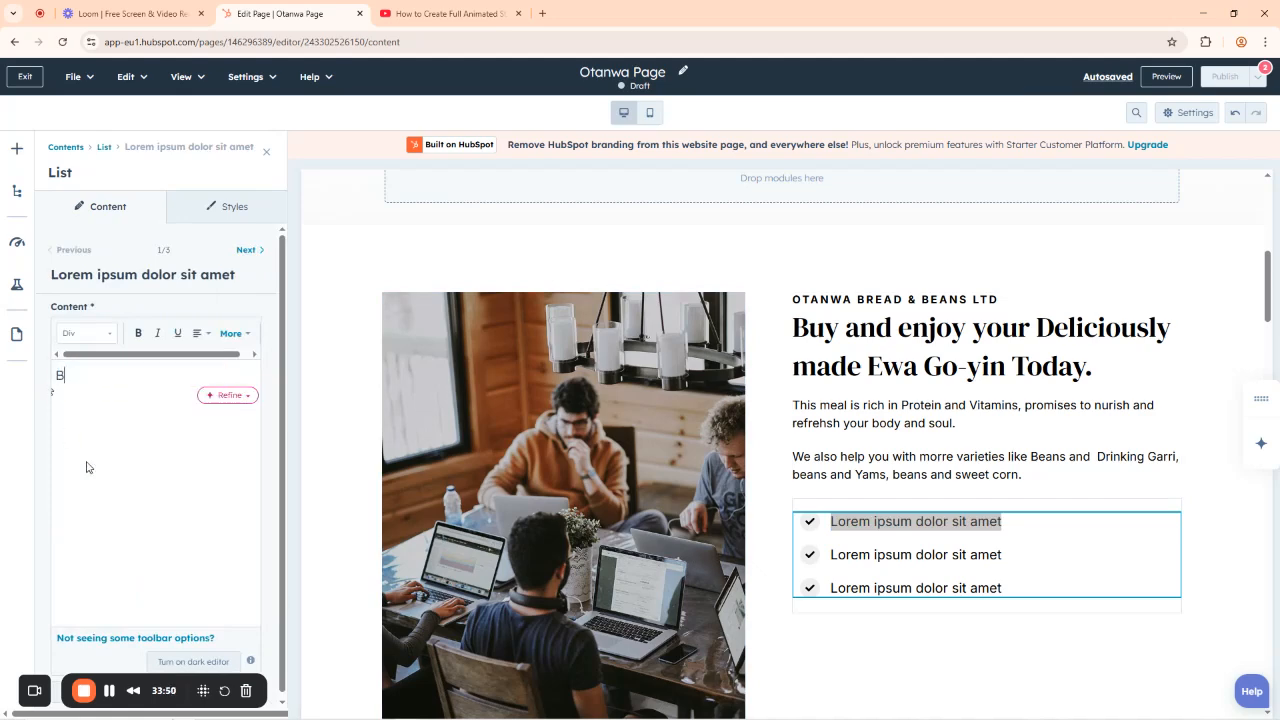
pyautogui.write('eans & Br')
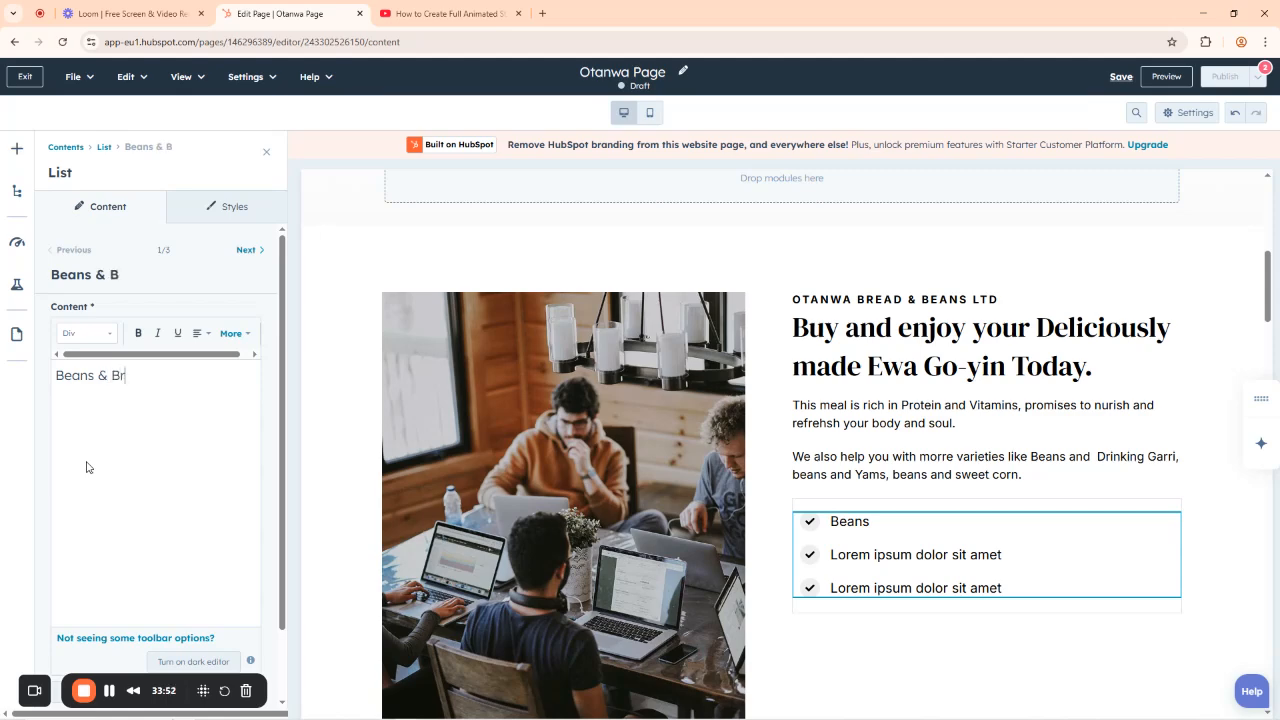
pyautogui.write('ead')
pyautogui.scroll(-1, 130, 455)
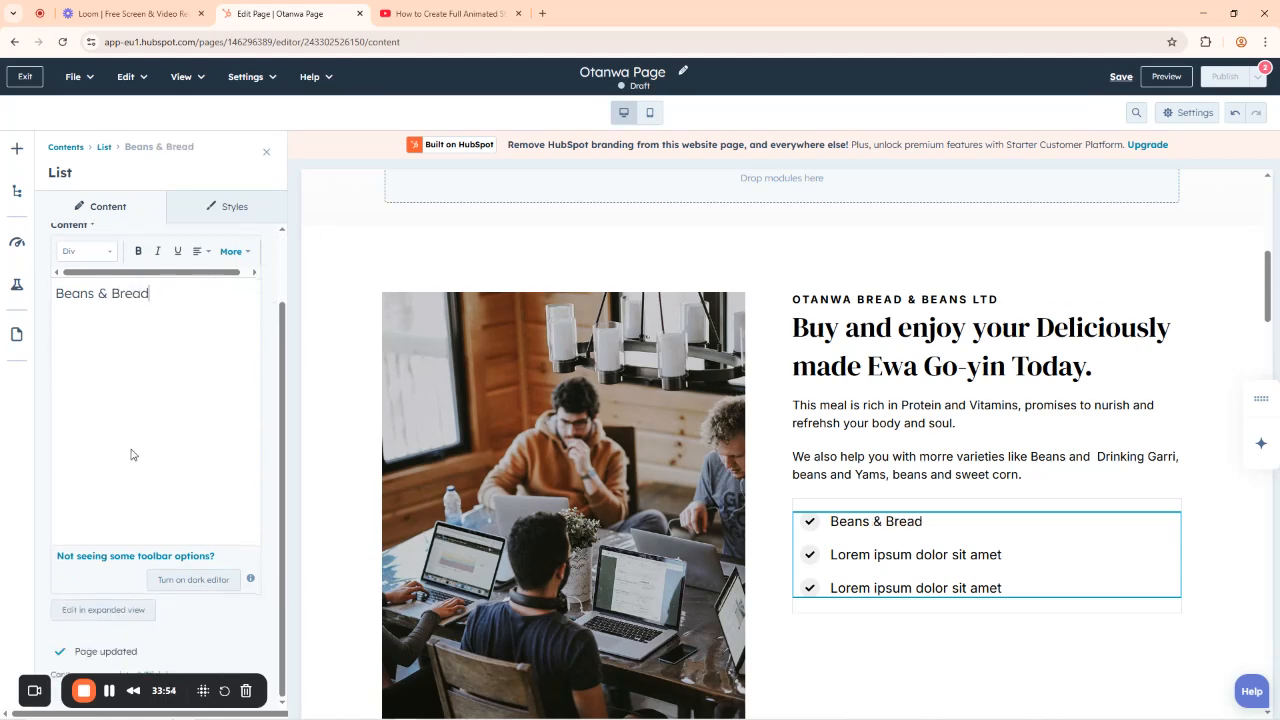
pyautogui.scroll(1, 130, 455)
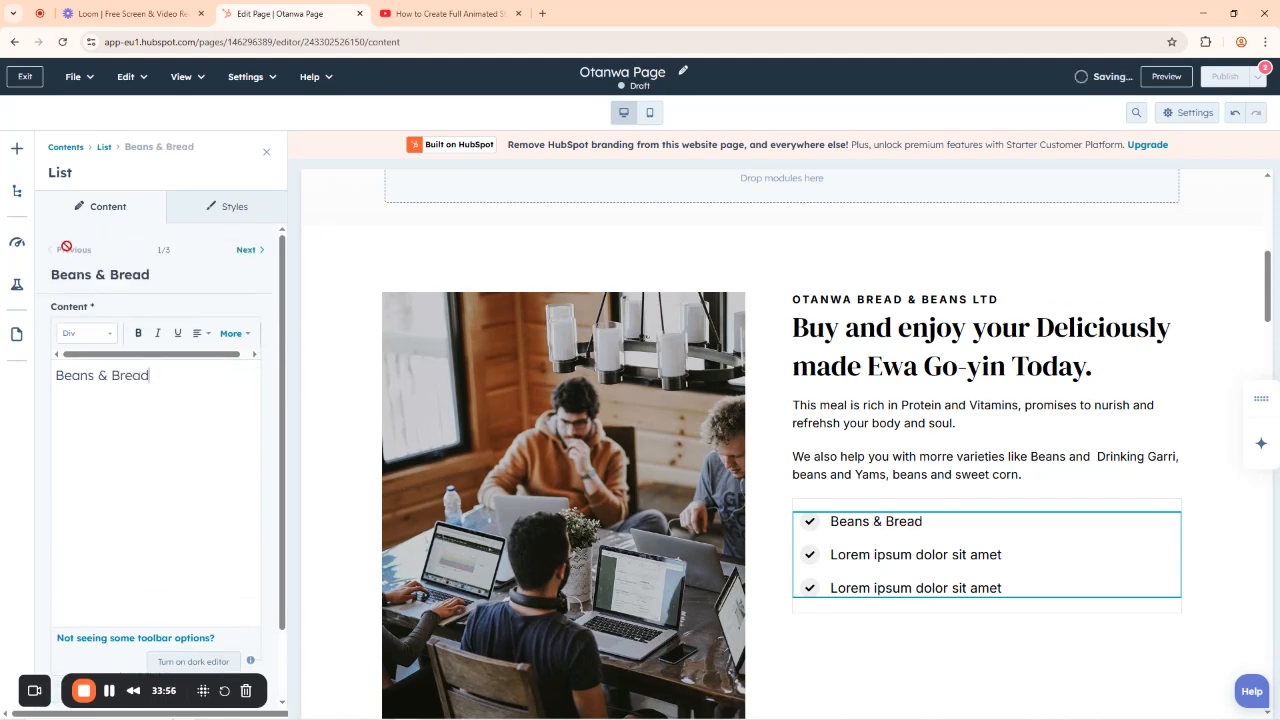
pyautogui.scroll(-1, 186, 460)
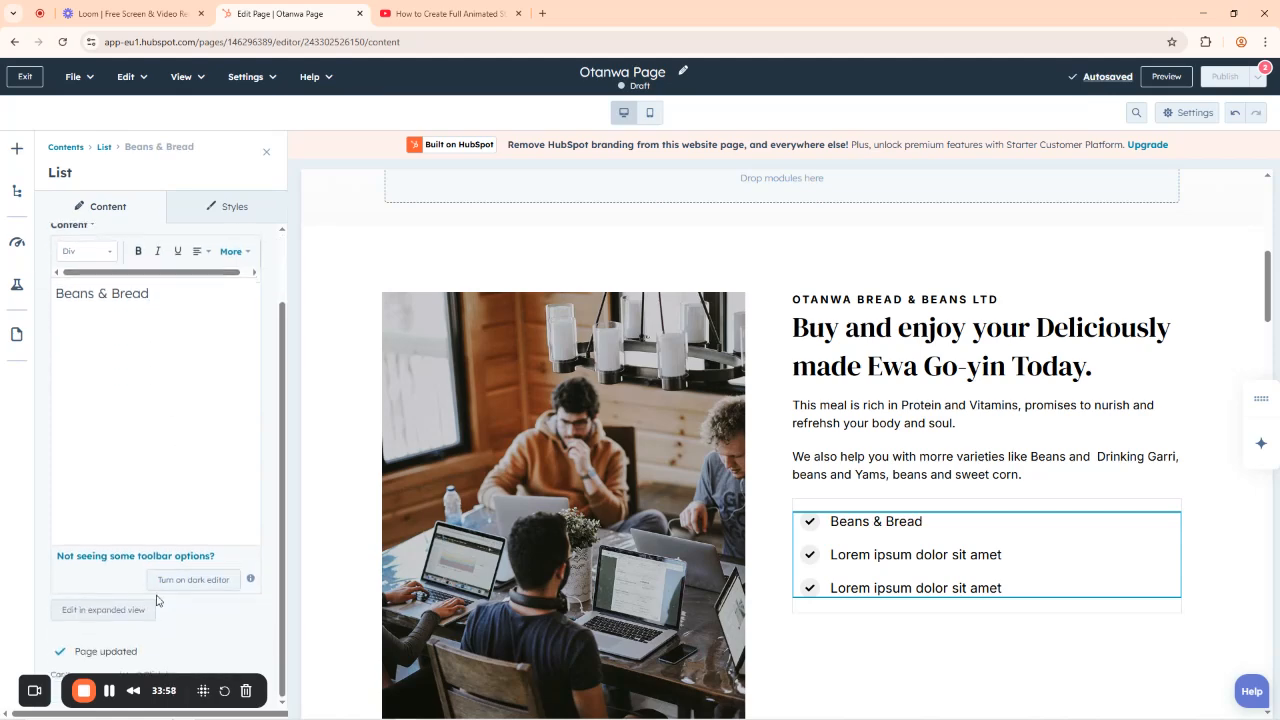
pyautogui.moveTo(102, 683); pyautogui.dragTo(536, 683)
pyautogui.scroll(1, 200, 470)
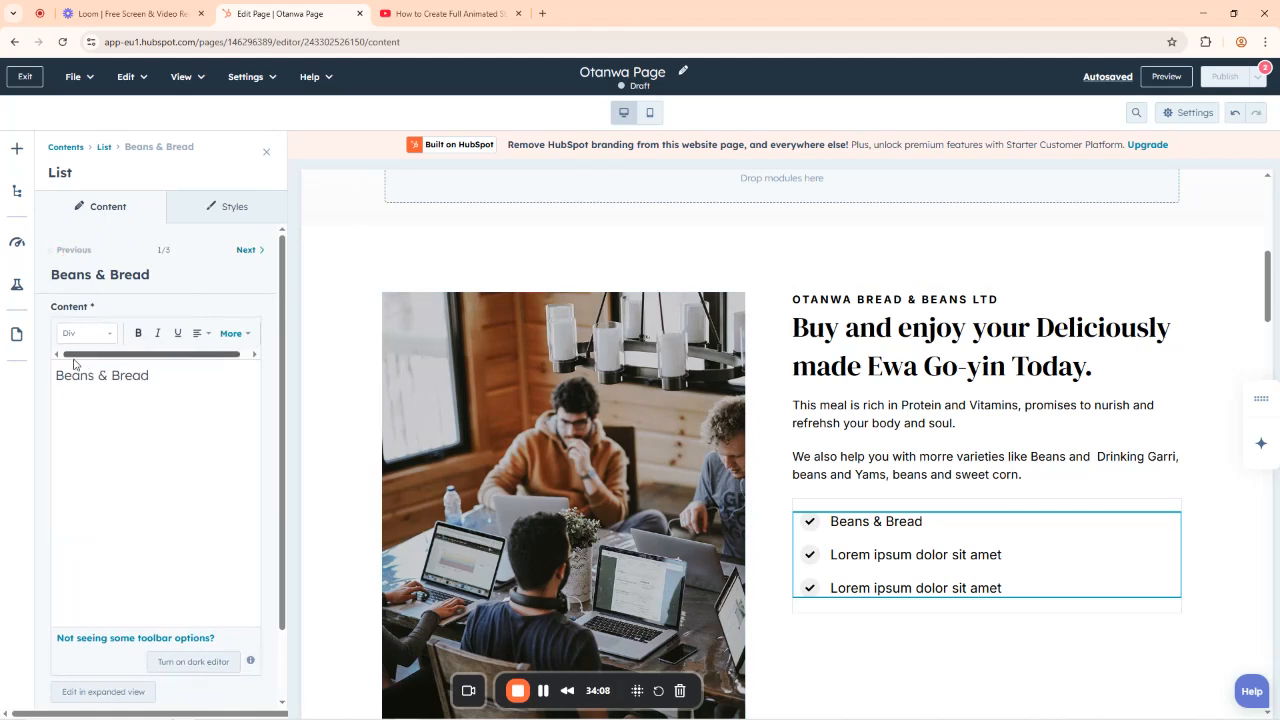
pyautogui.scroll(-1, 60, 412)
pyautogui.scroll(1, 60, 412)
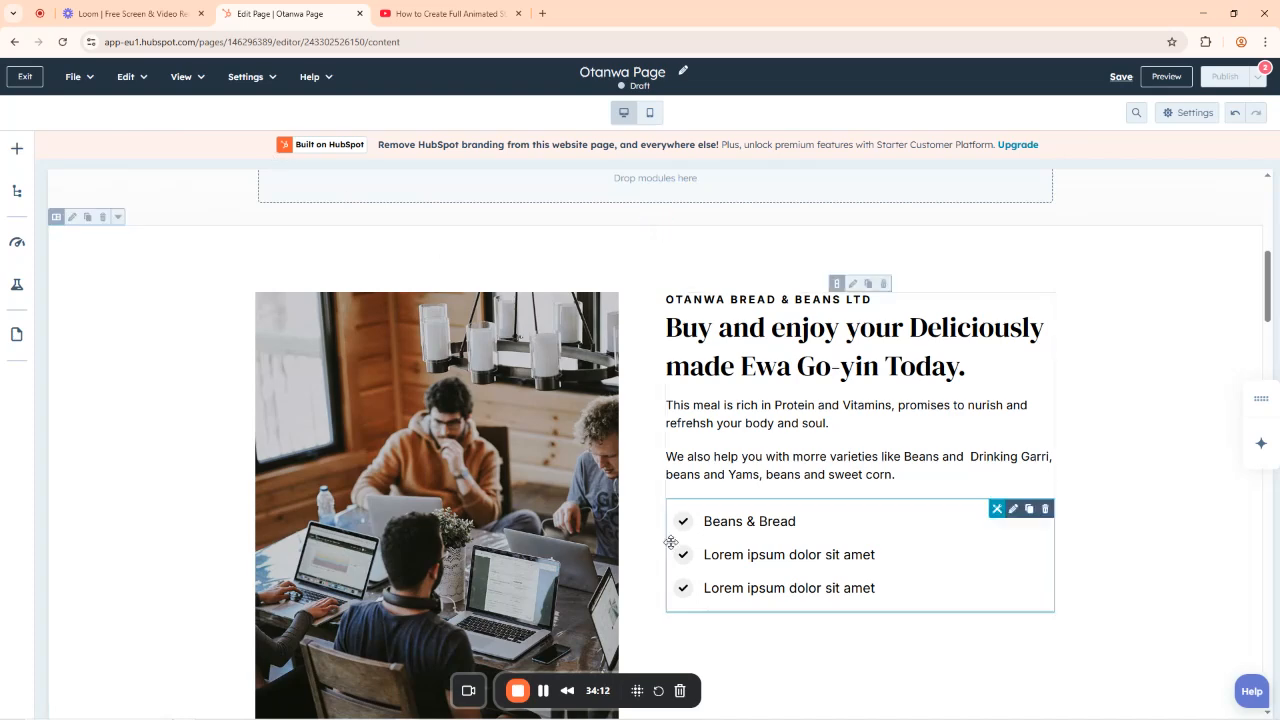
# Replace the second item of the checkmark list with "Bread & Yam".
pyautogui.click(726, 557)
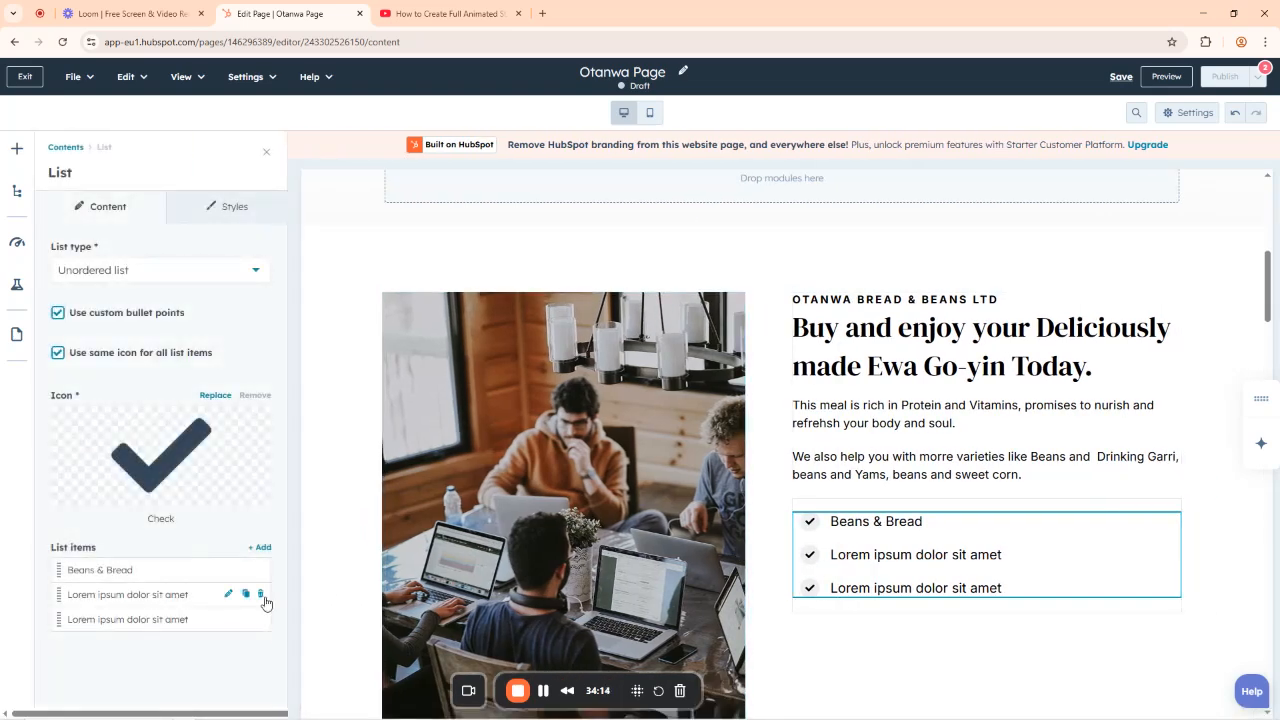
pyautogui.click(229, 595)
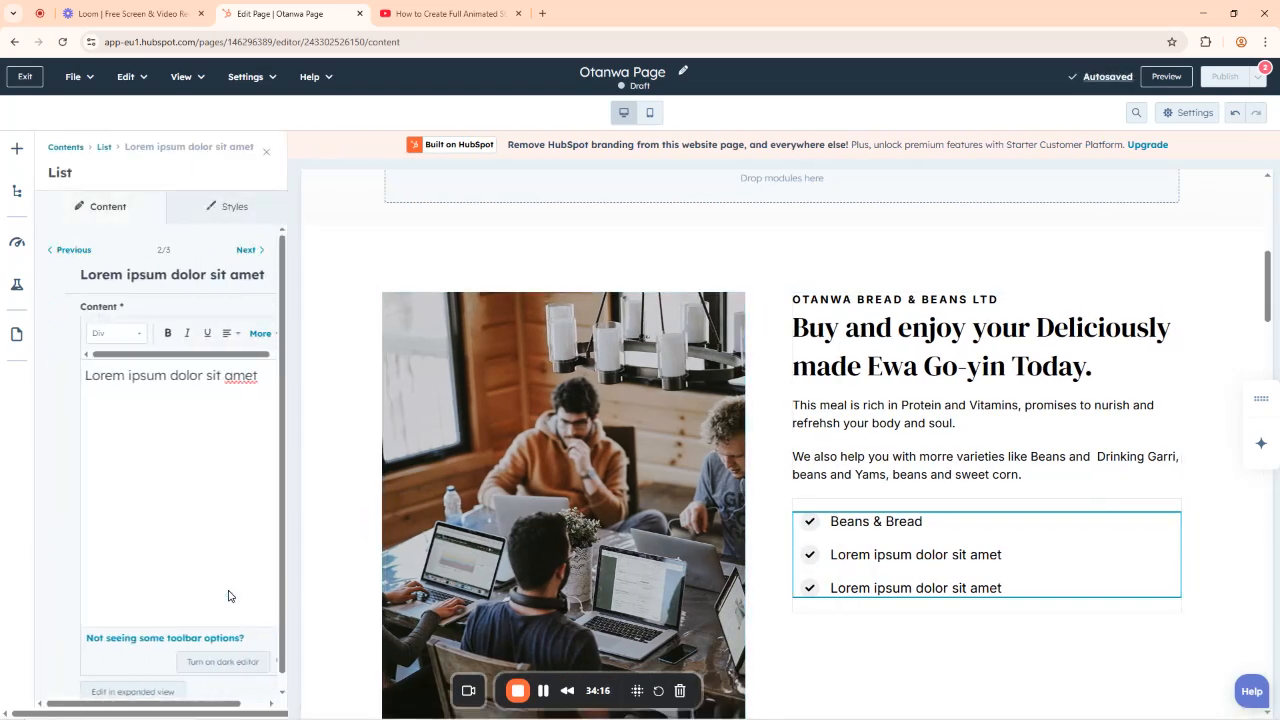
pyautogui.hotkey('ctrl', 'a')
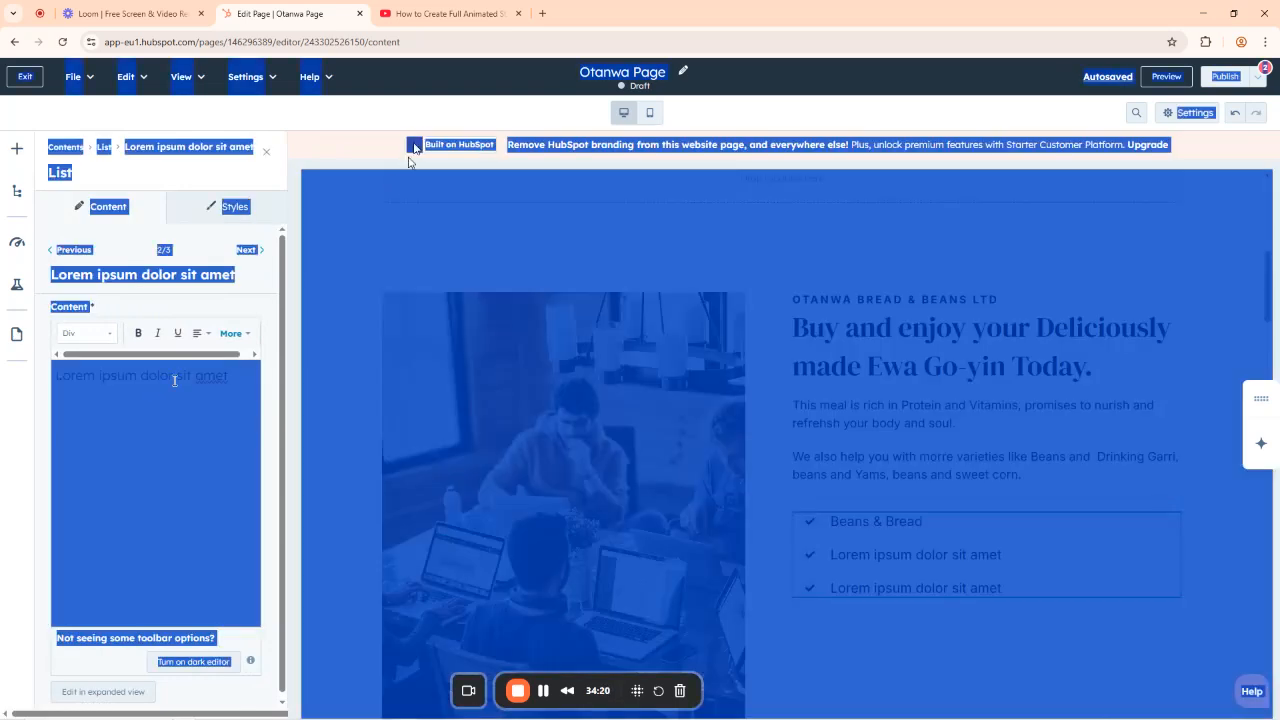
pyautogui.click(350, 164)
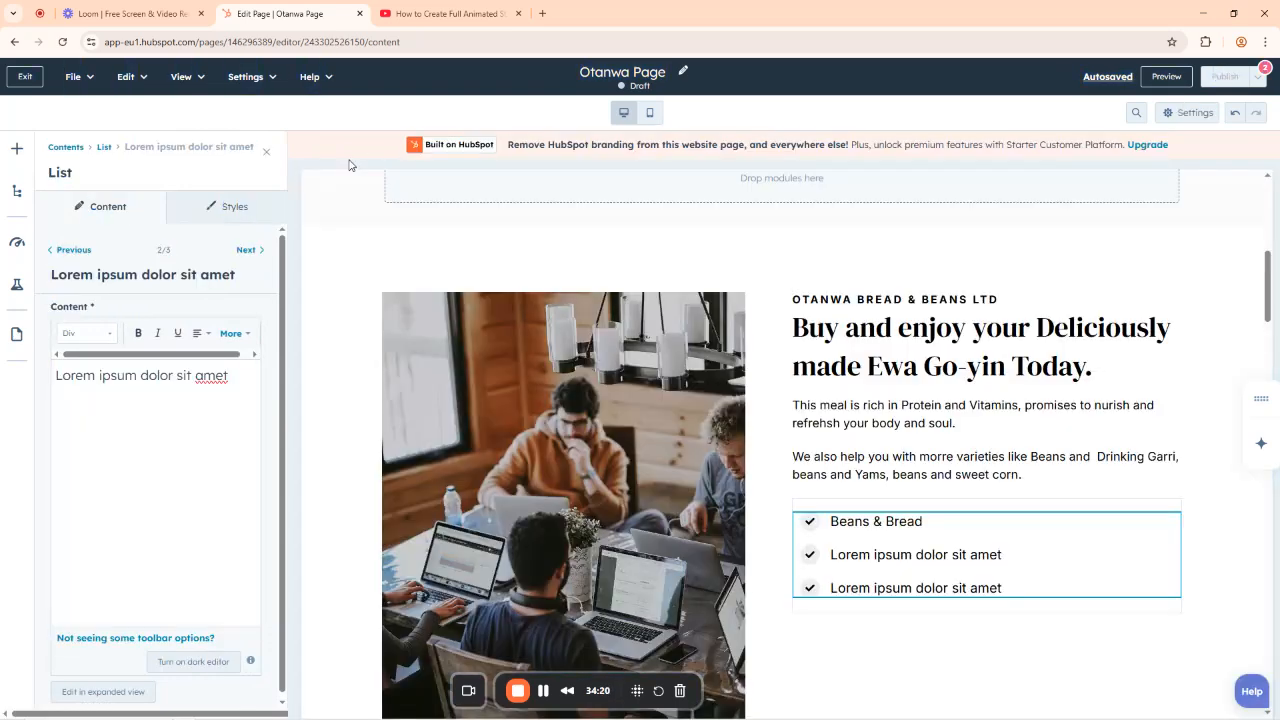
pyautogui.tripleClick(187, 407)
pyautogui.write('Brea')
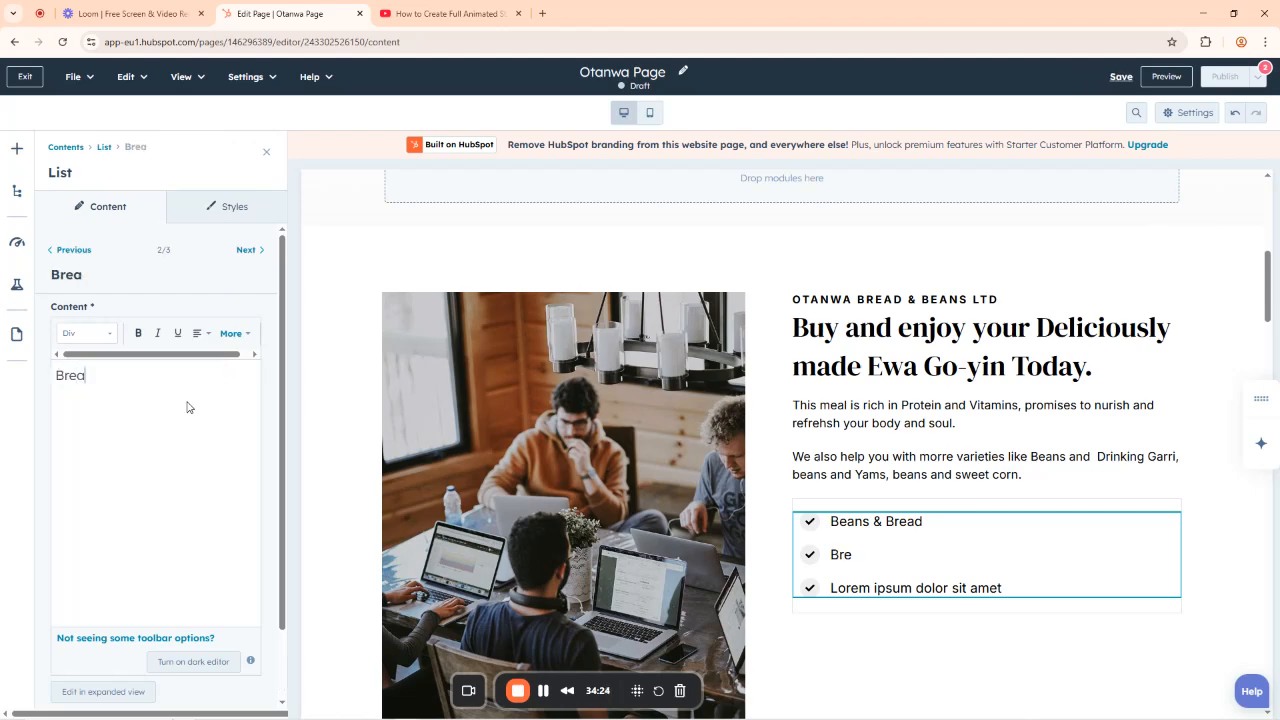
pyautogui.write('nd')
pyautogui.write('d')
pyautogui.write(' & Yam')
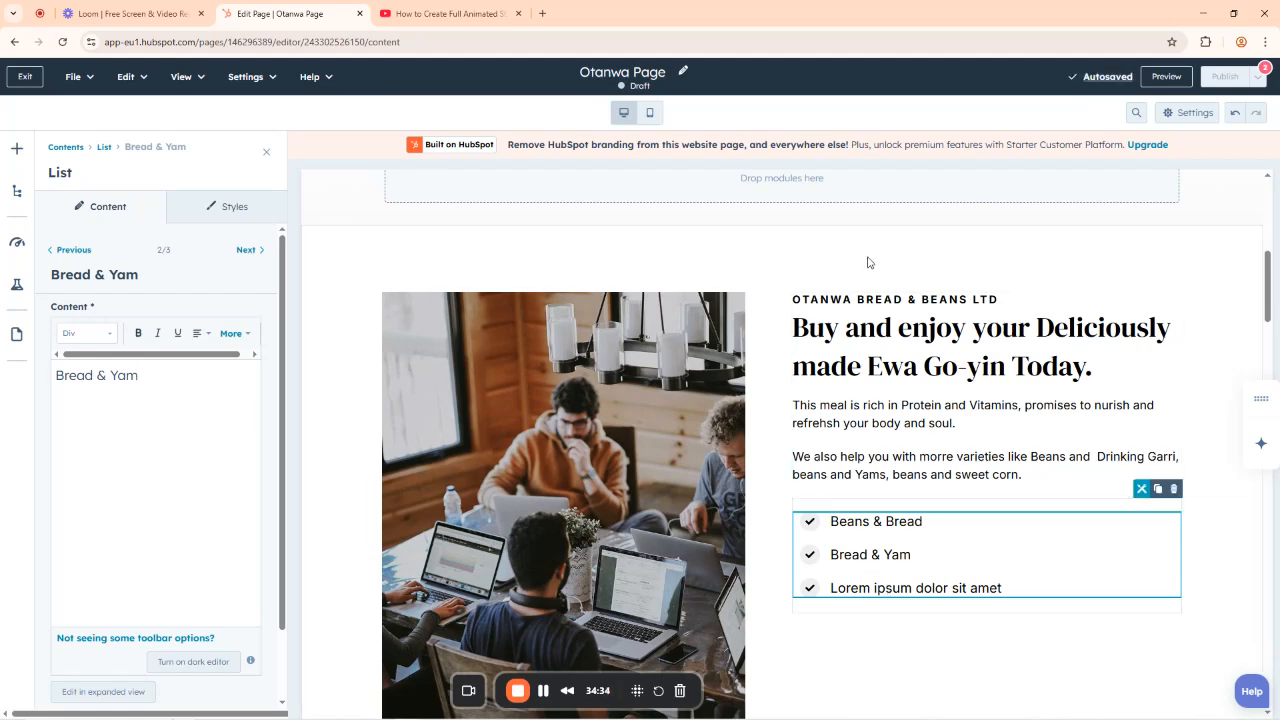
# Replace the third item of the checkmark list with "Beans & Sweet Corn".
pyautogui.moveTo(872, 450); pyautogui.dragTo(770, 591)
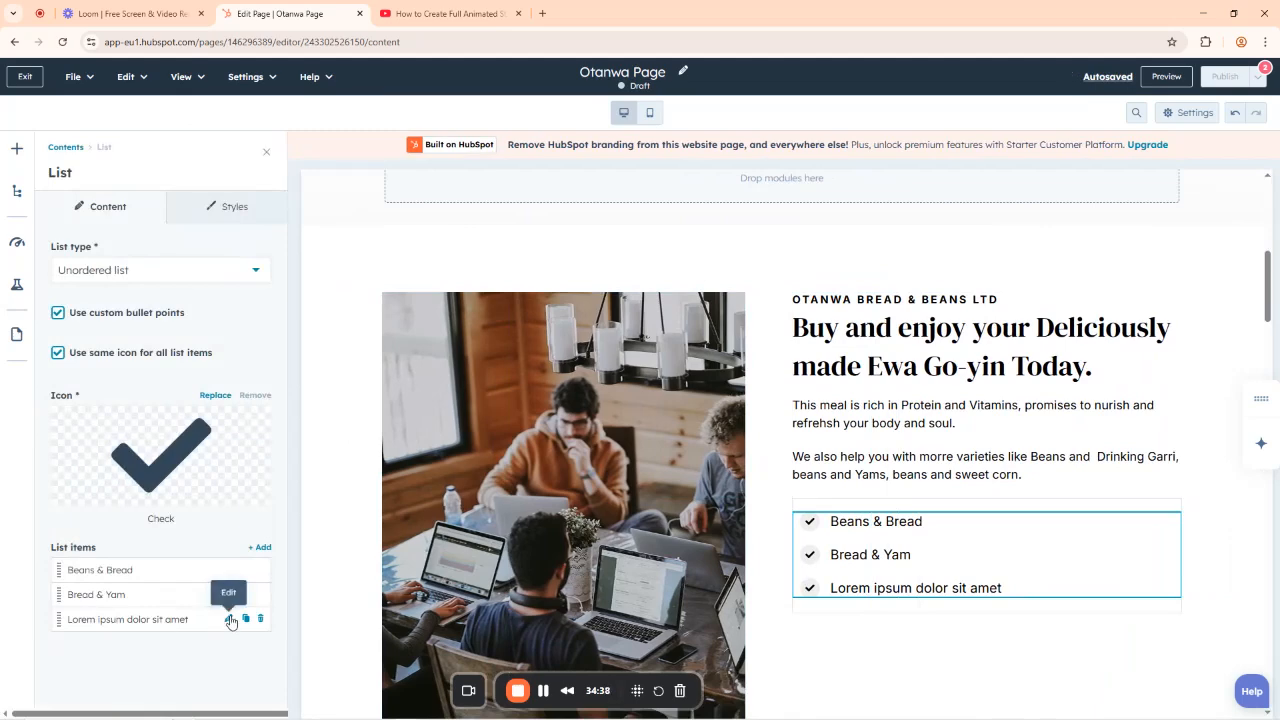
pyautogui.click(228, 620)
pyautogui.hotkey('ctrl', 'a')
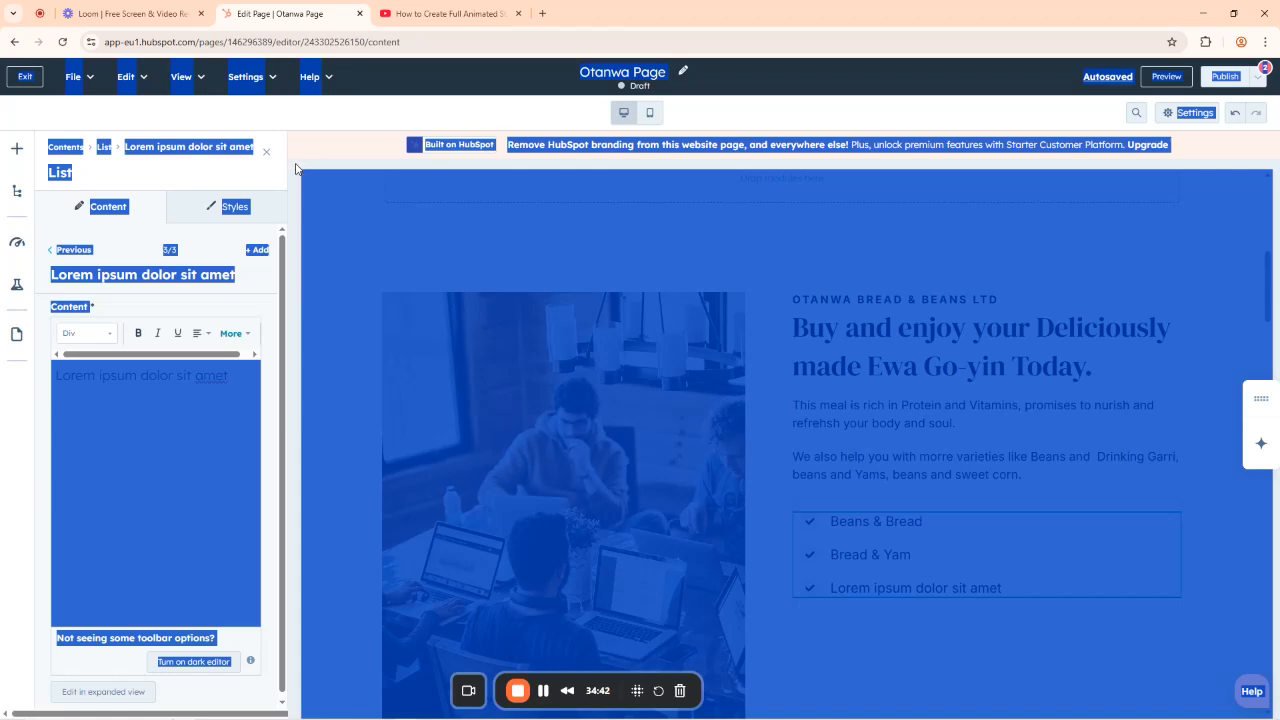
pyautogui.click(465, 120)
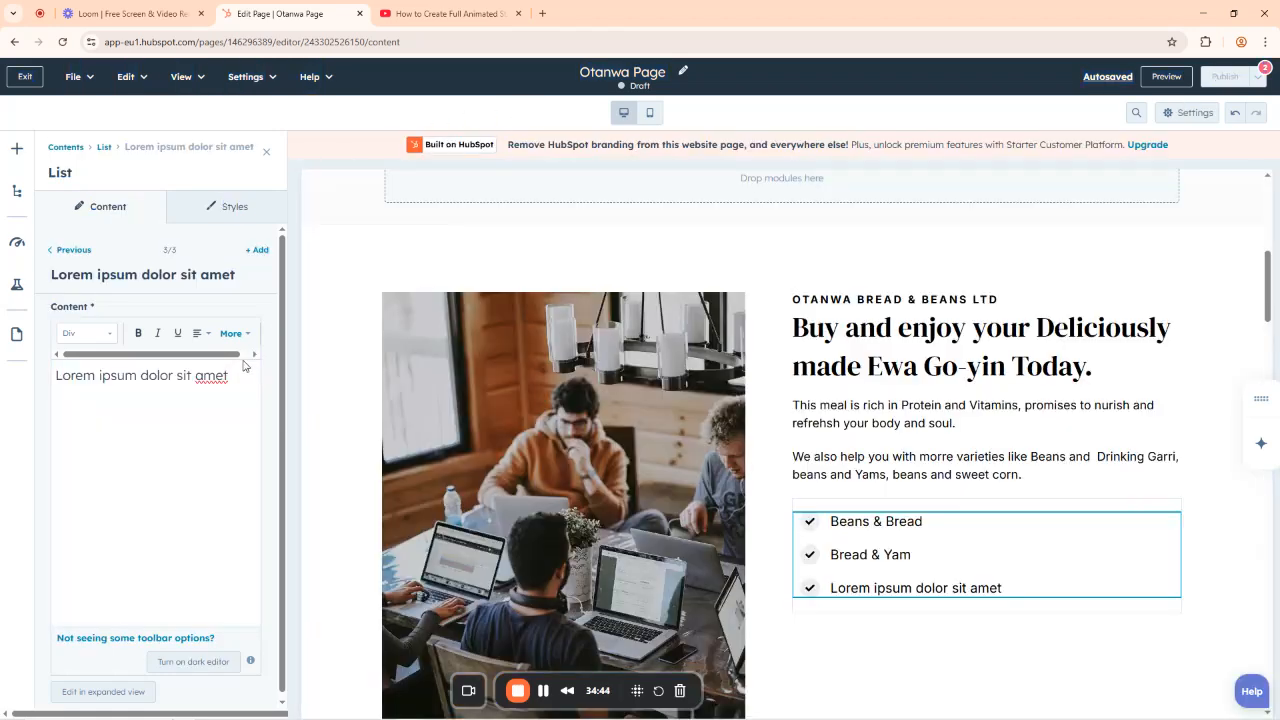
pyautogui.hotkey('ctrl', 'a')
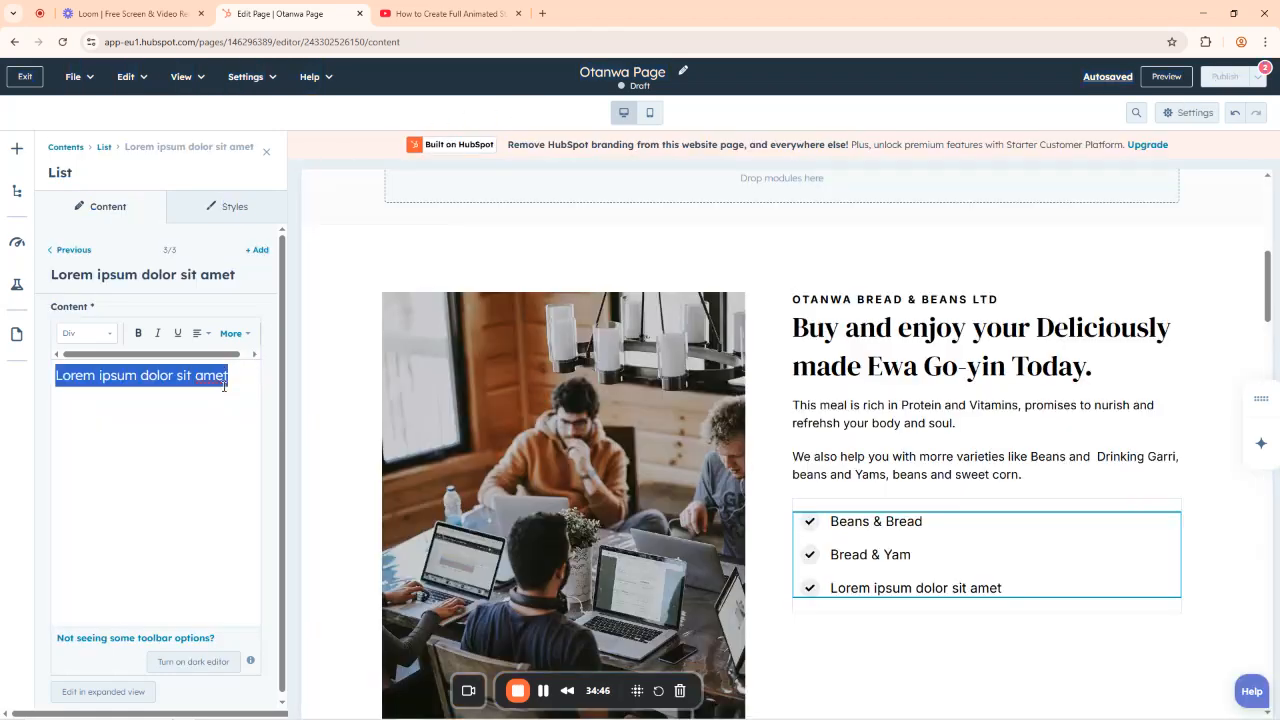
pyautogui.write('Beans')
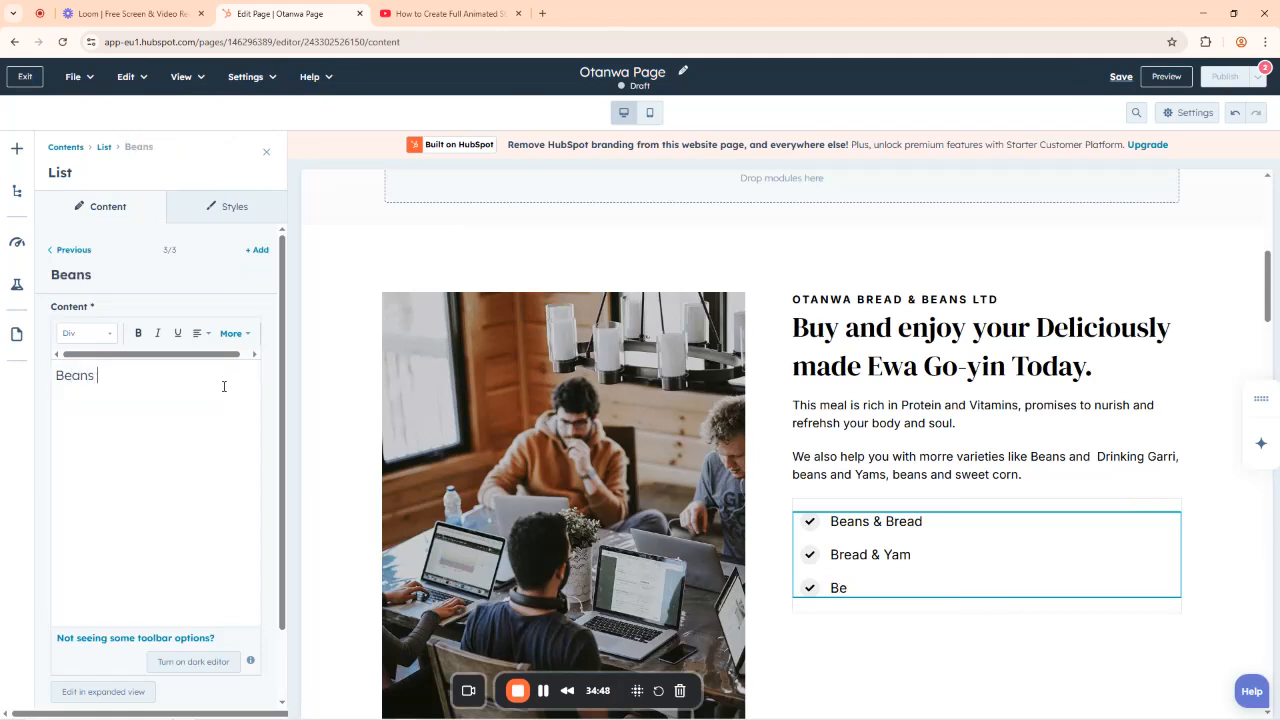
pyautogui.write(' & Swee')
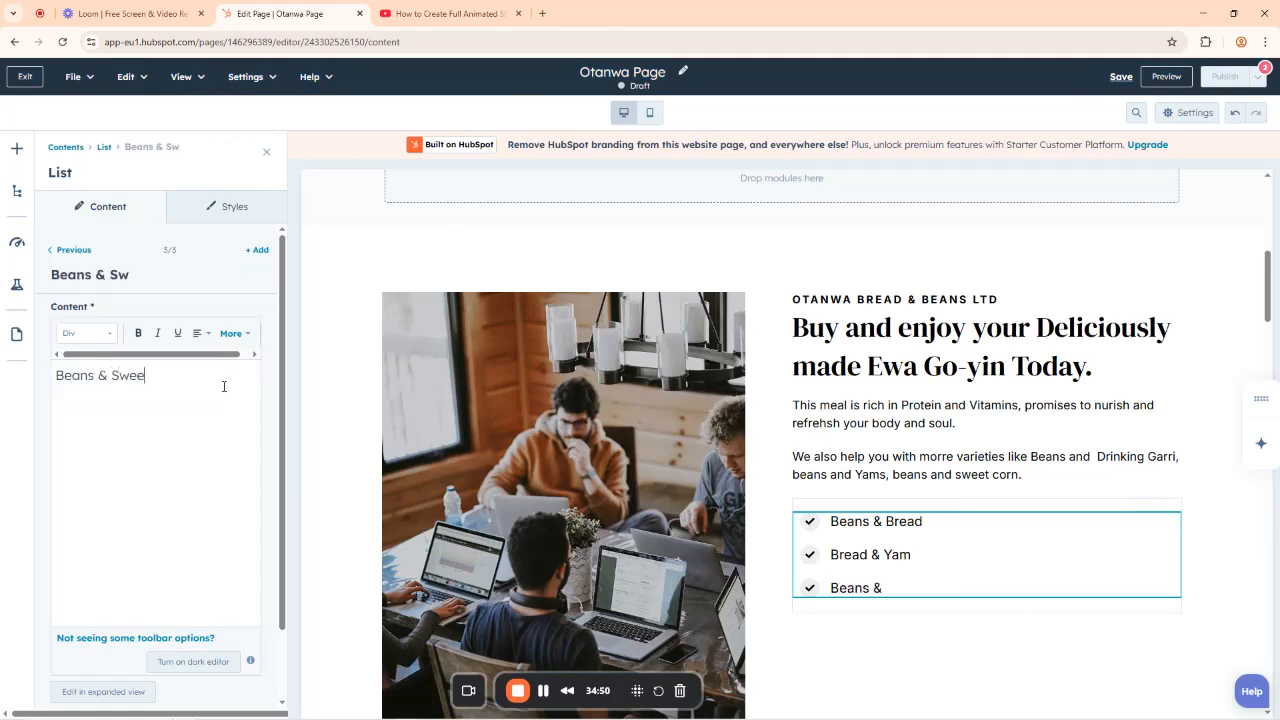
pyautogui.write('t Corn')
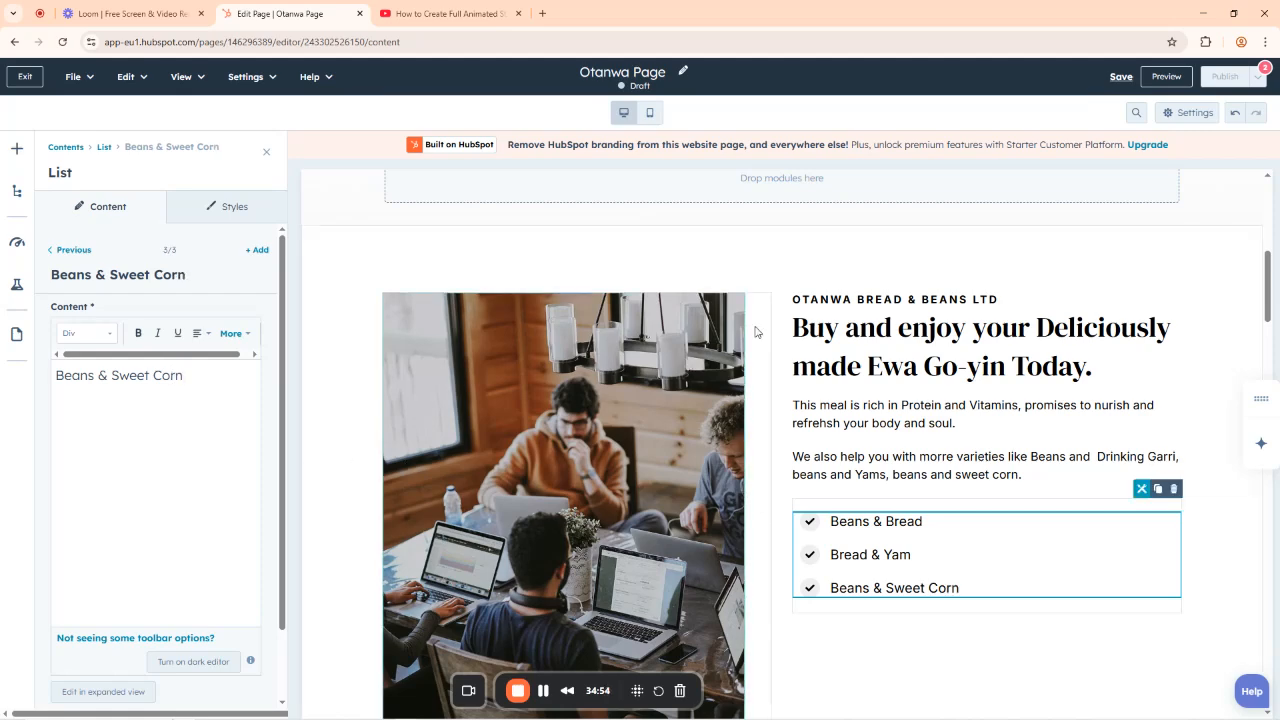
pyautogui.click(840, 247)
# Change the bullet icon shared by all list items to Check circle.
pyautogui.click(678, 522)
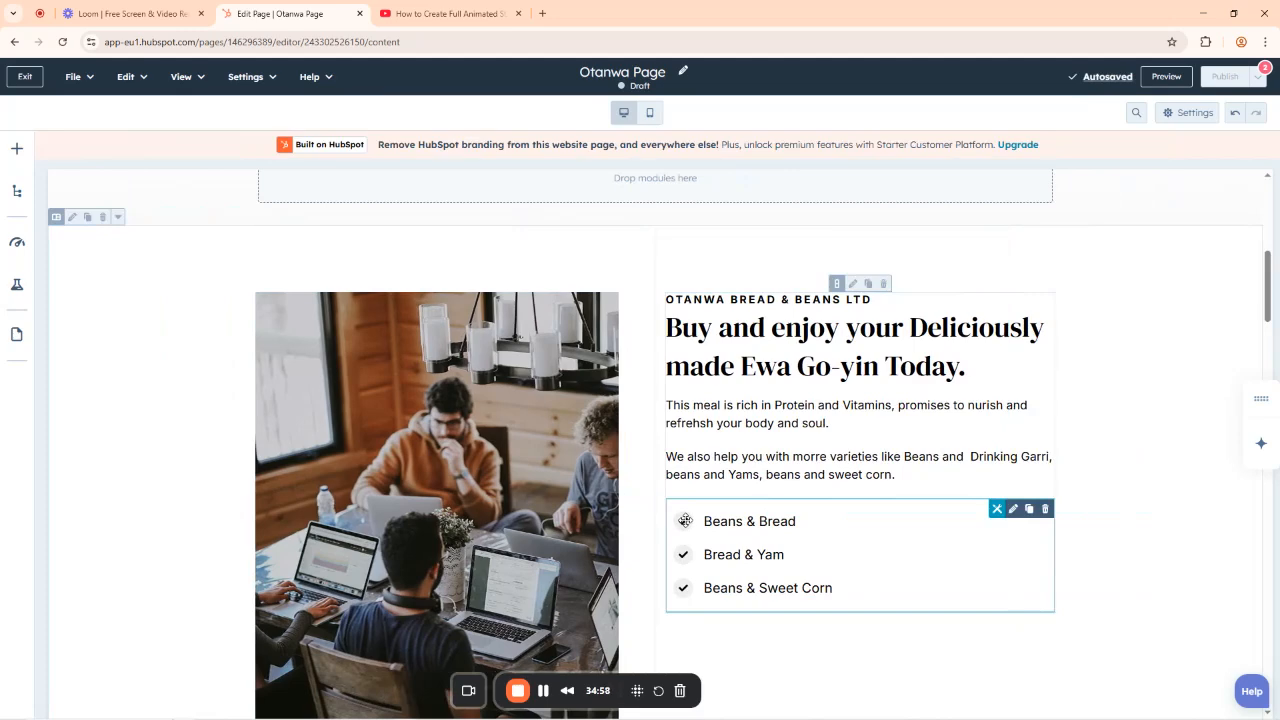
pyautogui.click(685, 521)
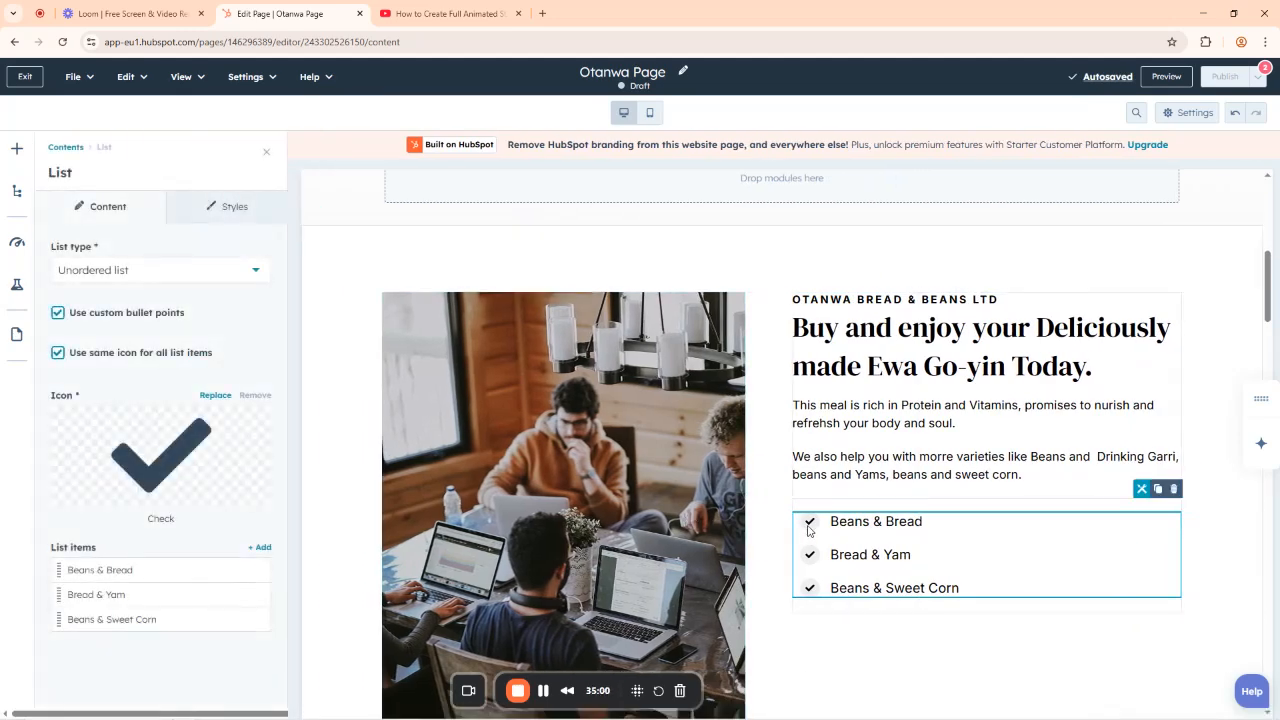
pyautogui.click(160, 460)
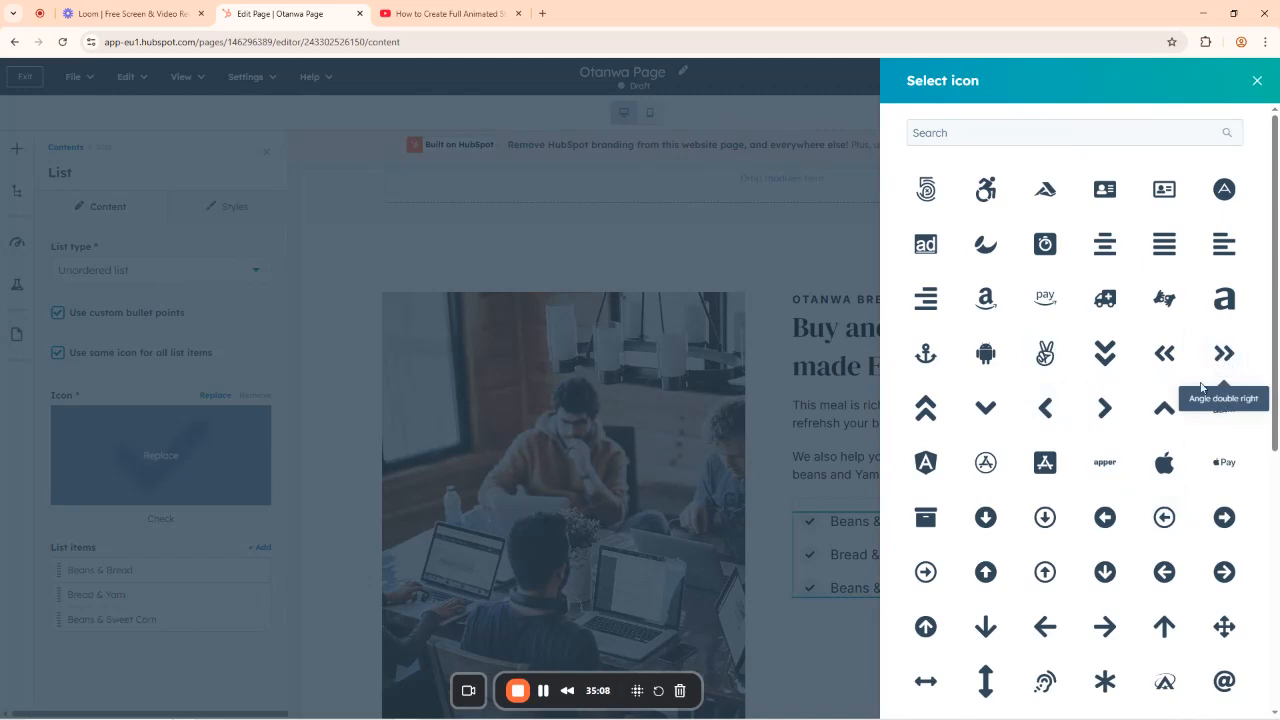
pyautogui.scroll(-3, 1150, 500)
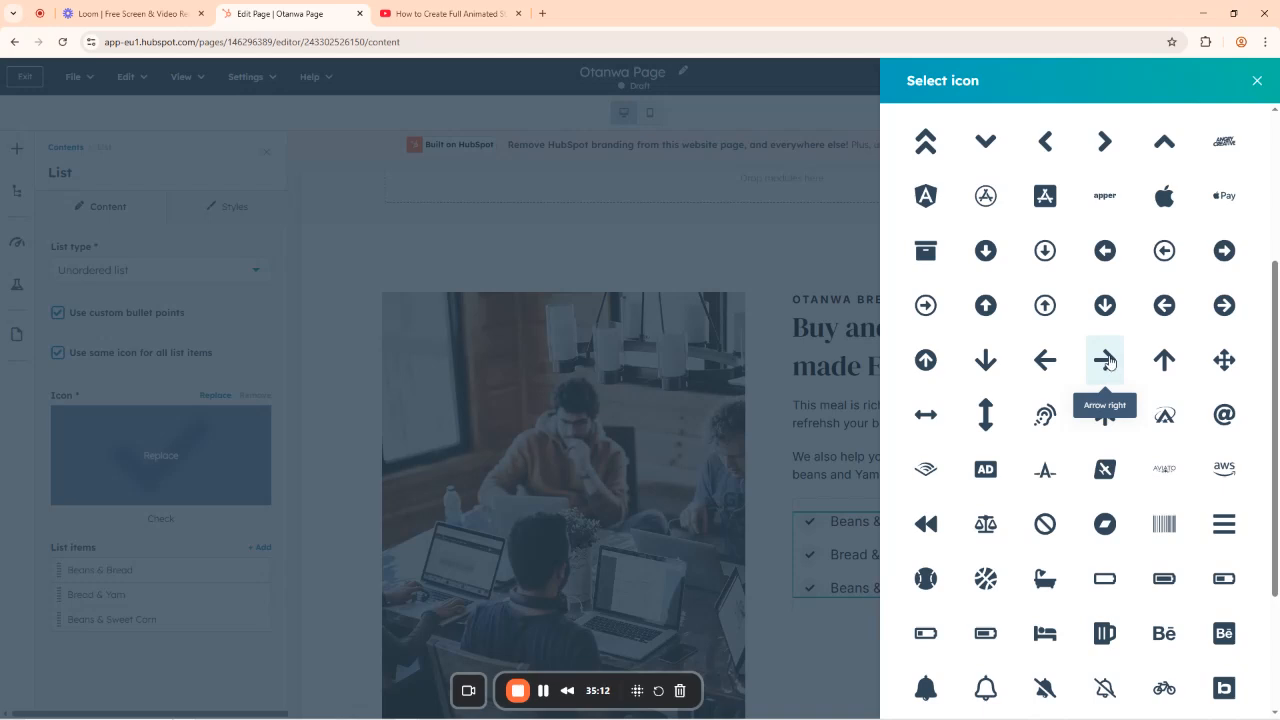
pyautogui.scroll(-2, 1120, 440)
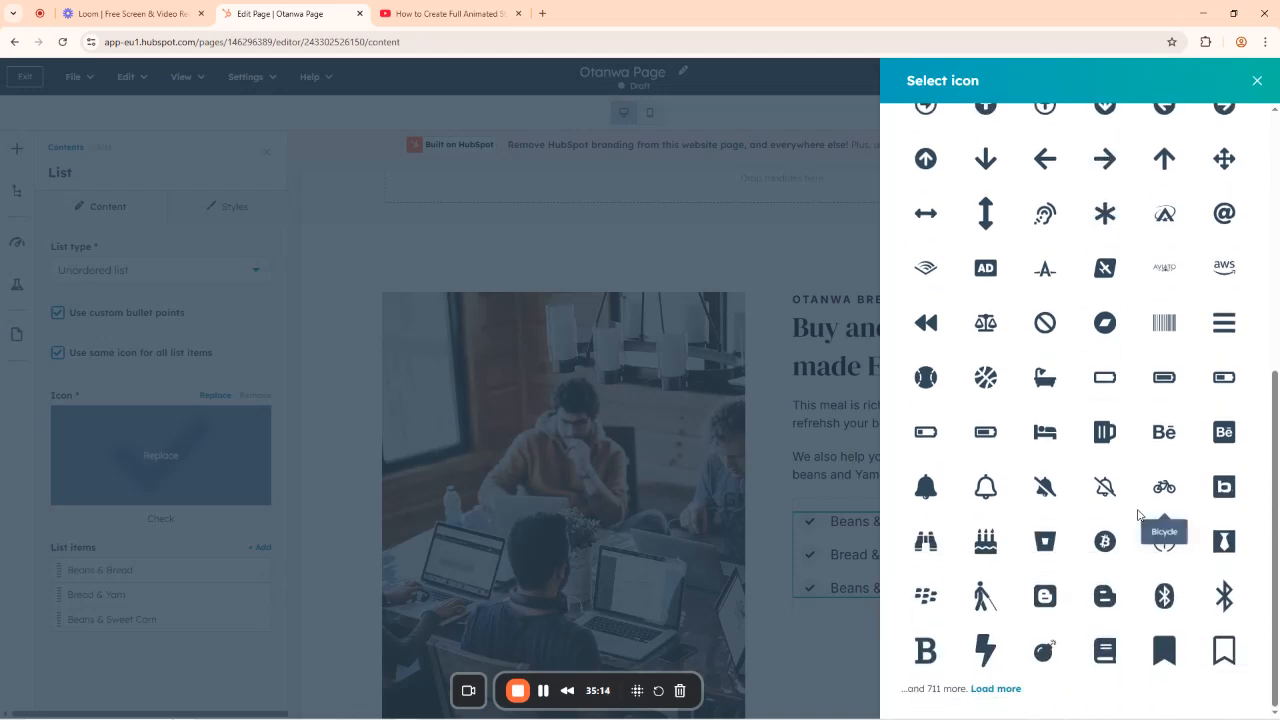
pyautogui.click(1007, 689)
pyautogui.scroll(-4, 1070, 512)
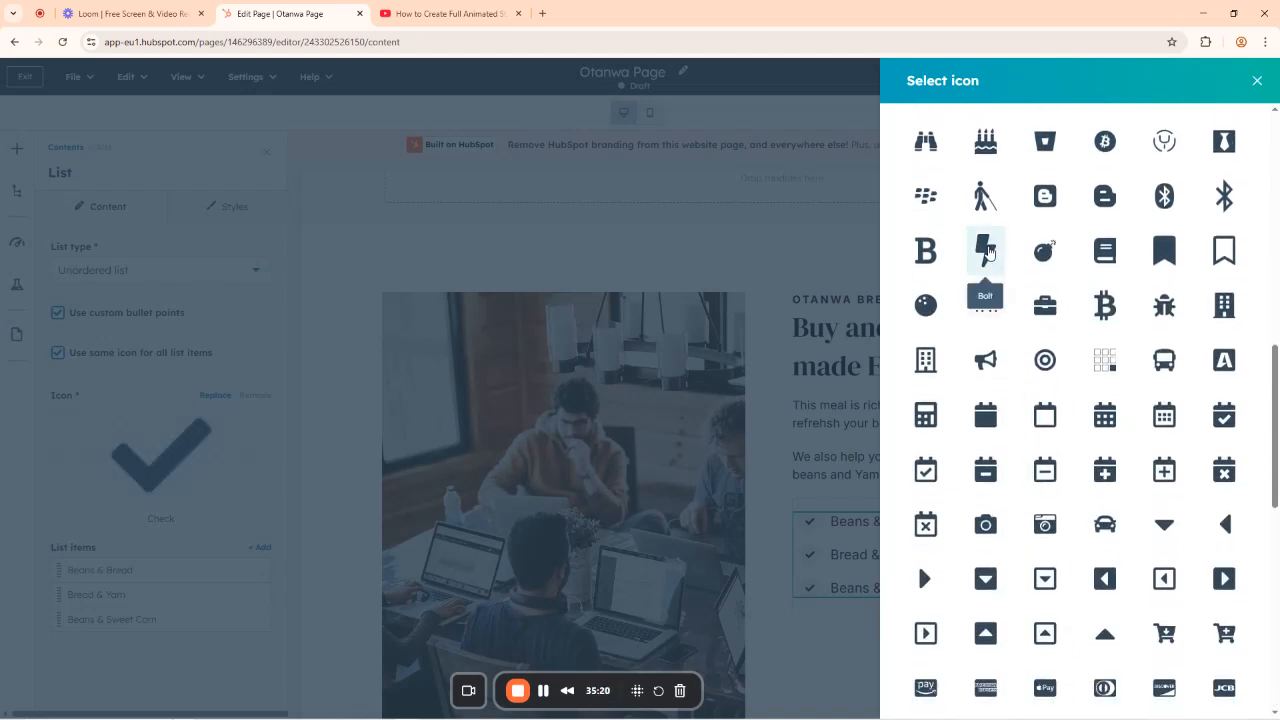
pyautogui.scroll(-5, 1057, 420)
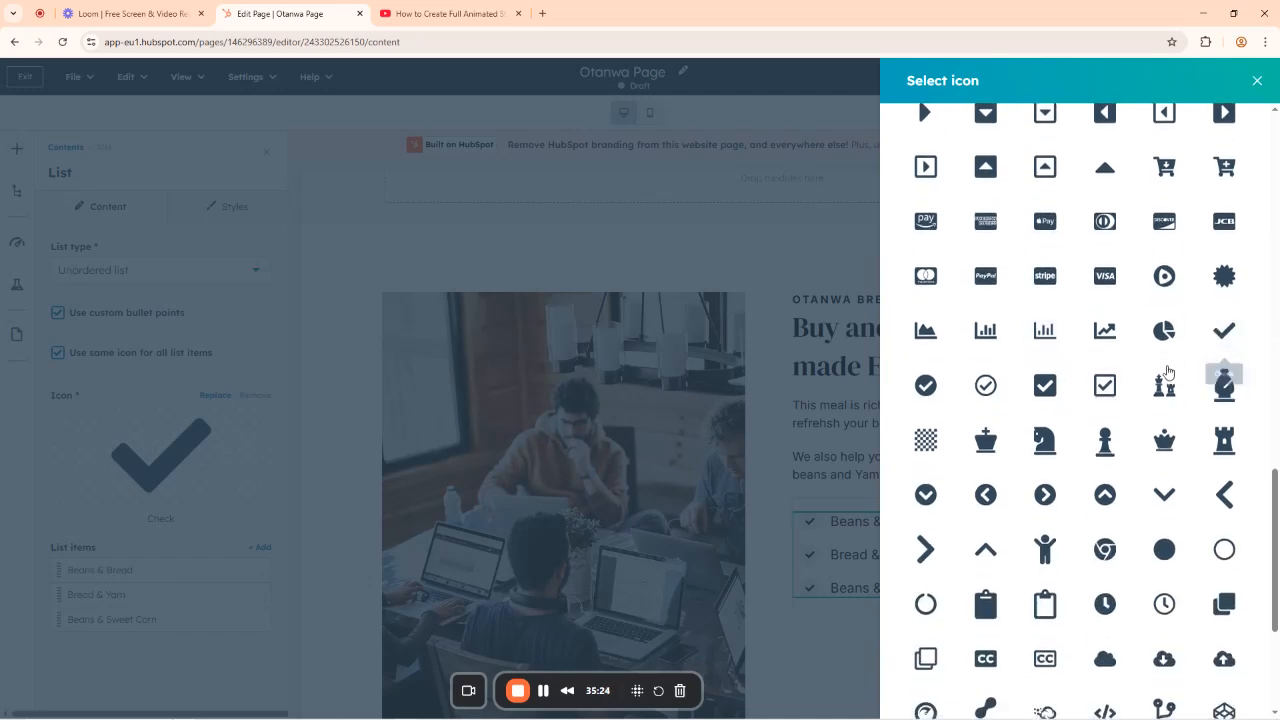
pyautogui.scroll(-3, 1028, 605)
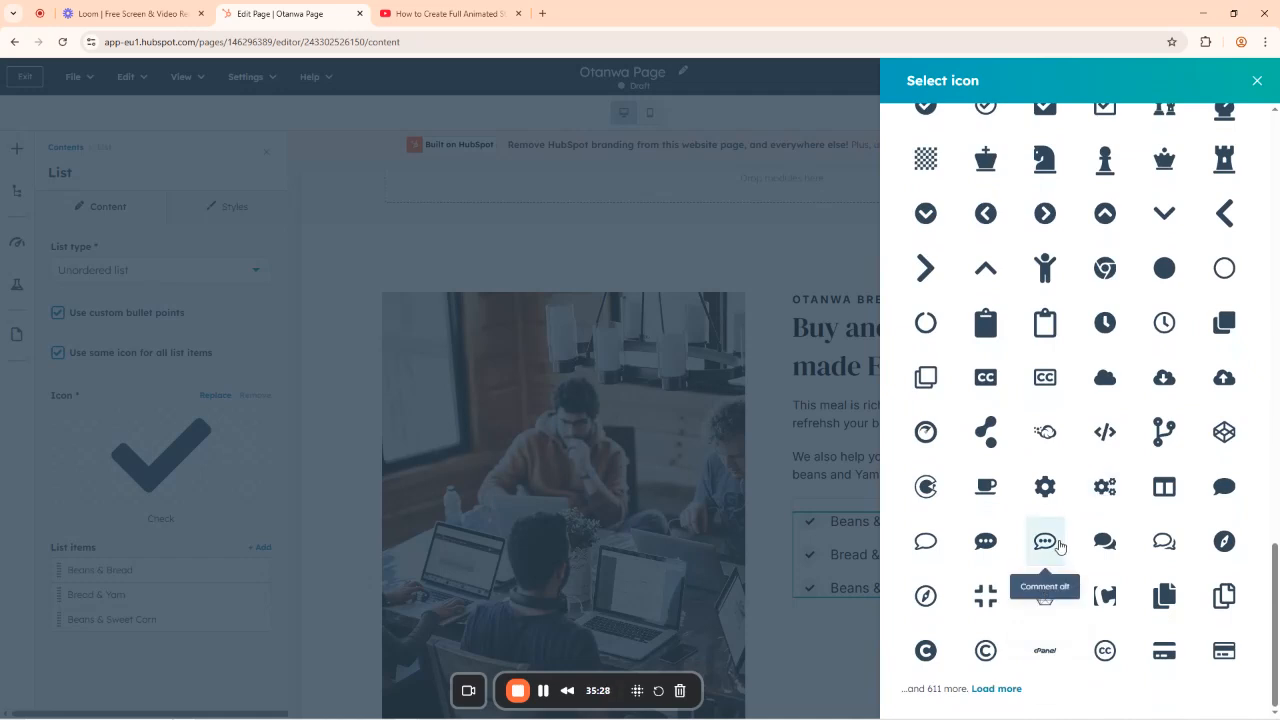
pyautogui.scroll(3, 1050, 535)
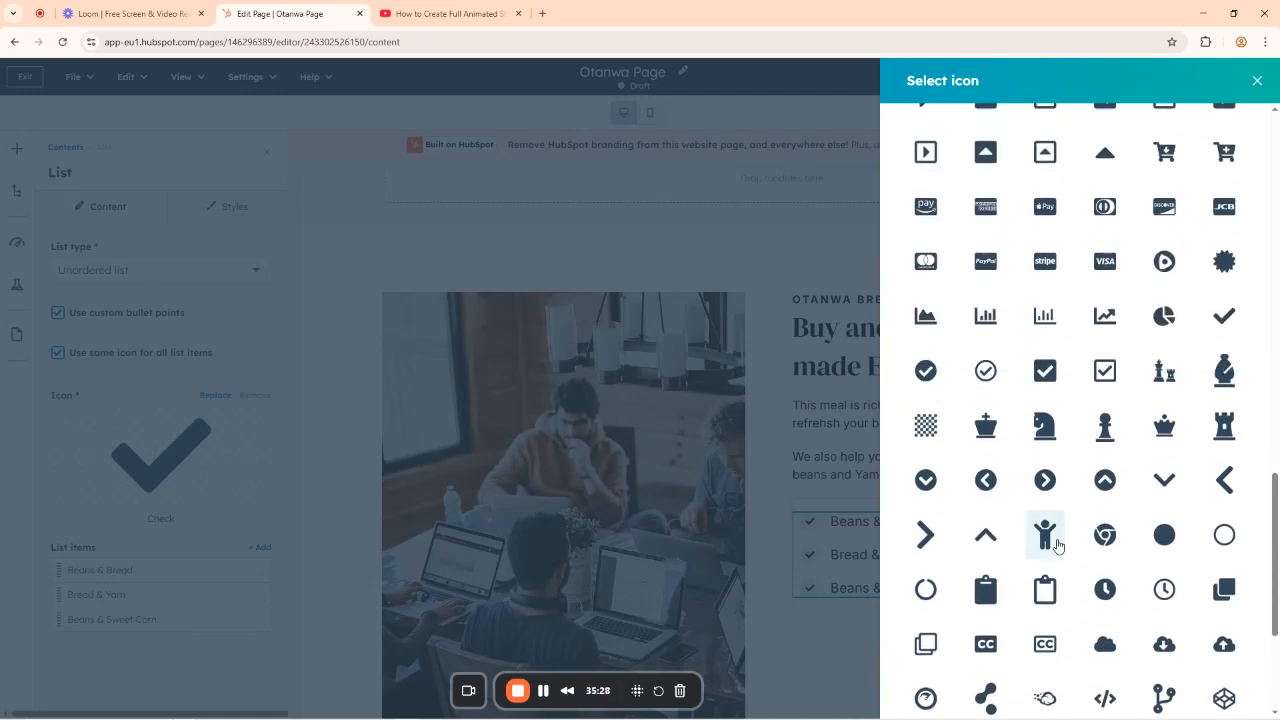
pyautogui.click(926, 371)
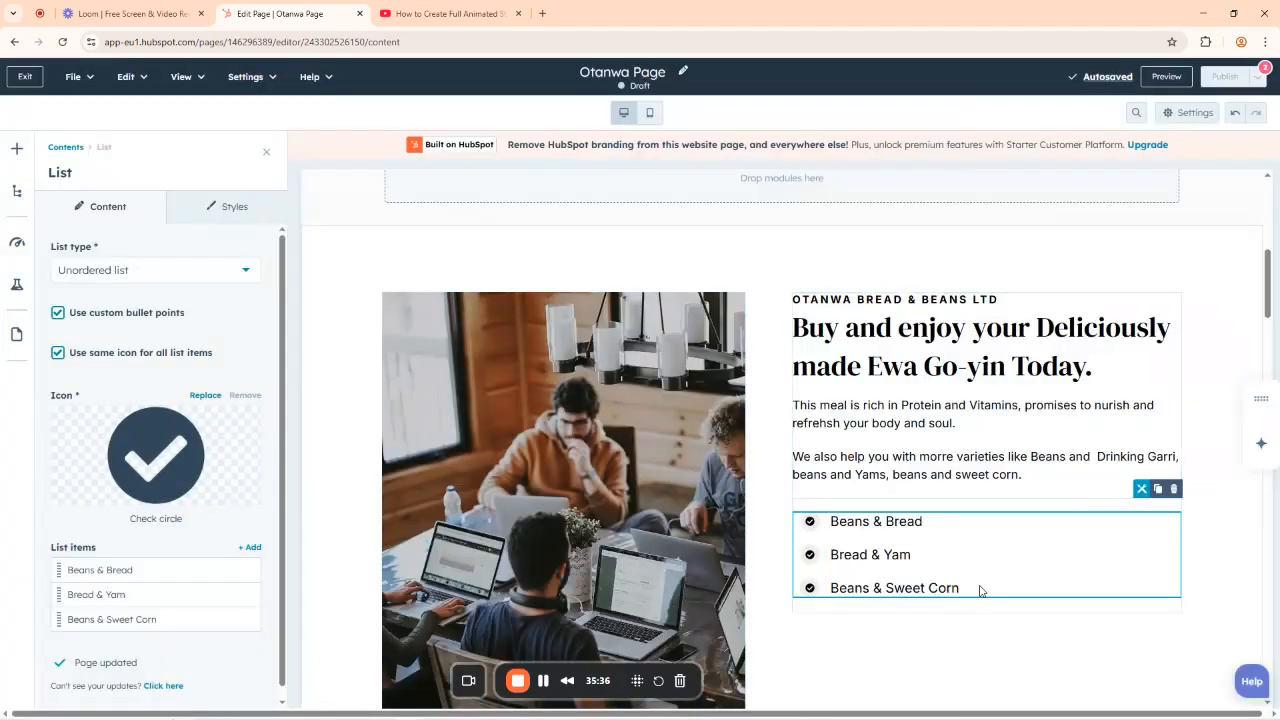
# Set the bullet icon shared by all list items to Caret right.
pyautogui.click(152, 460)
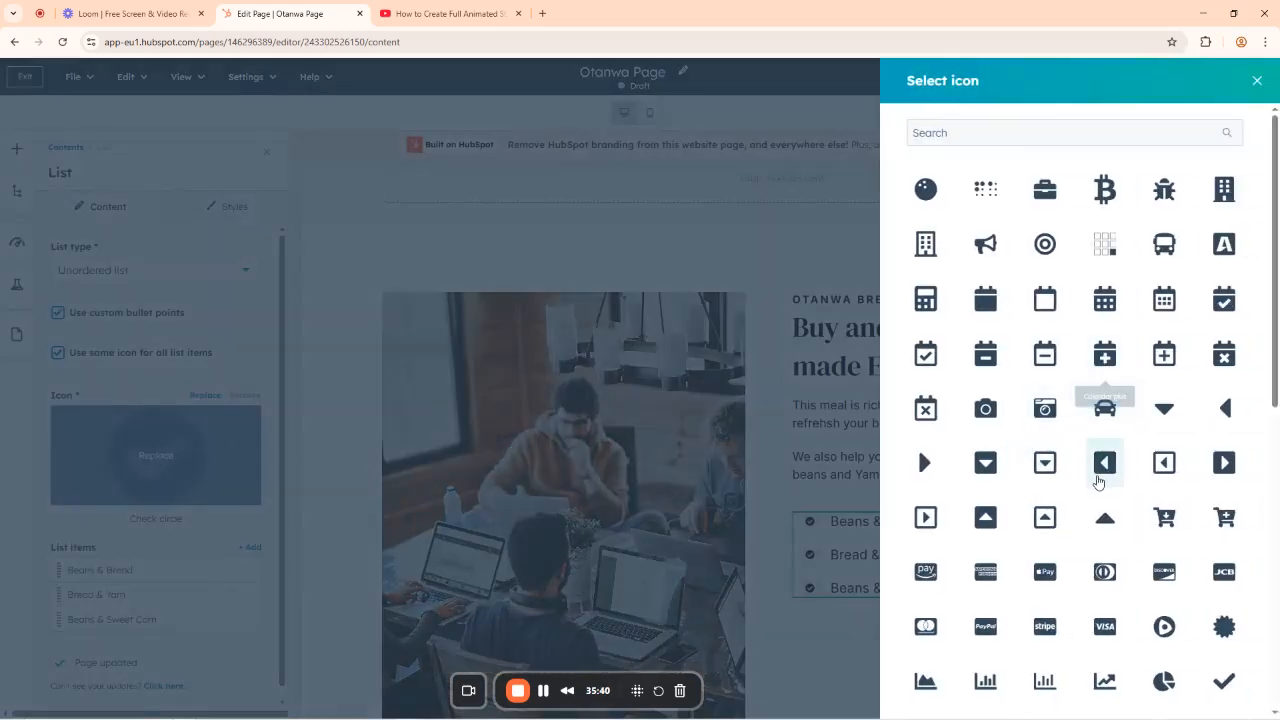
pyautogui.scroll(-4, 1103, 485)
pyautogui.scroll(-3, 1178, 455)
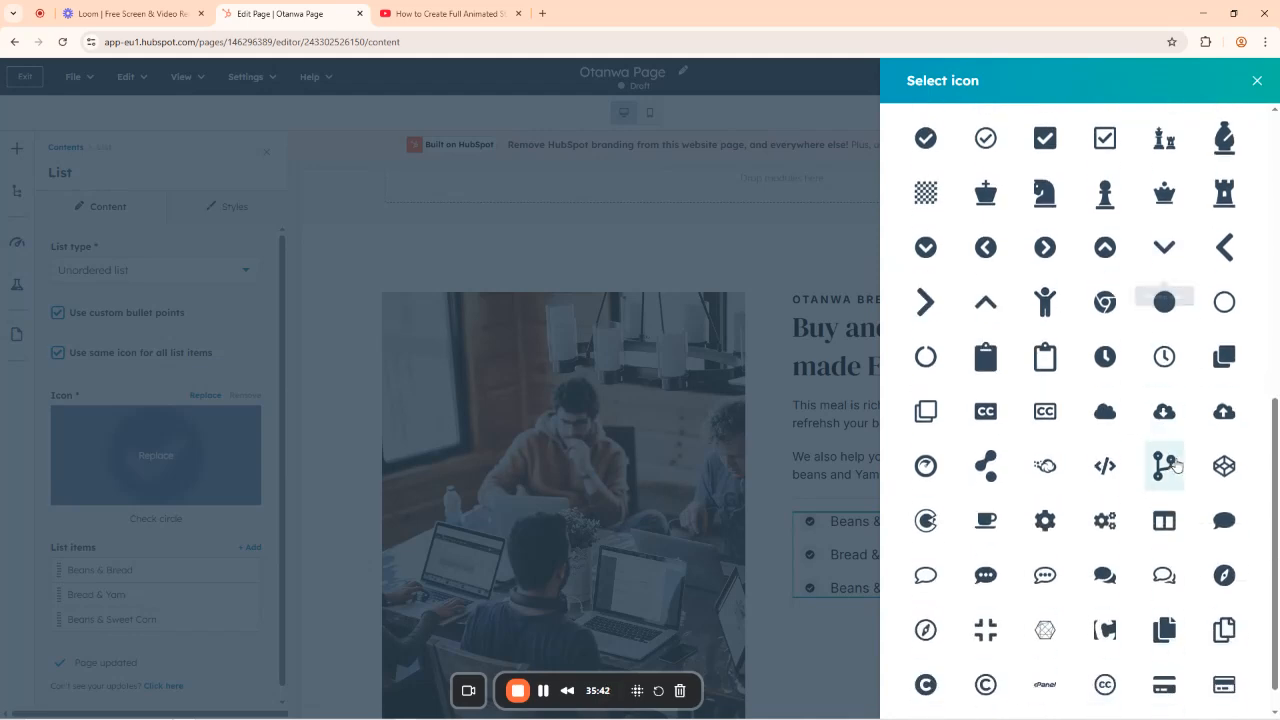
pyautogui.scroll(7, 1165, 420)
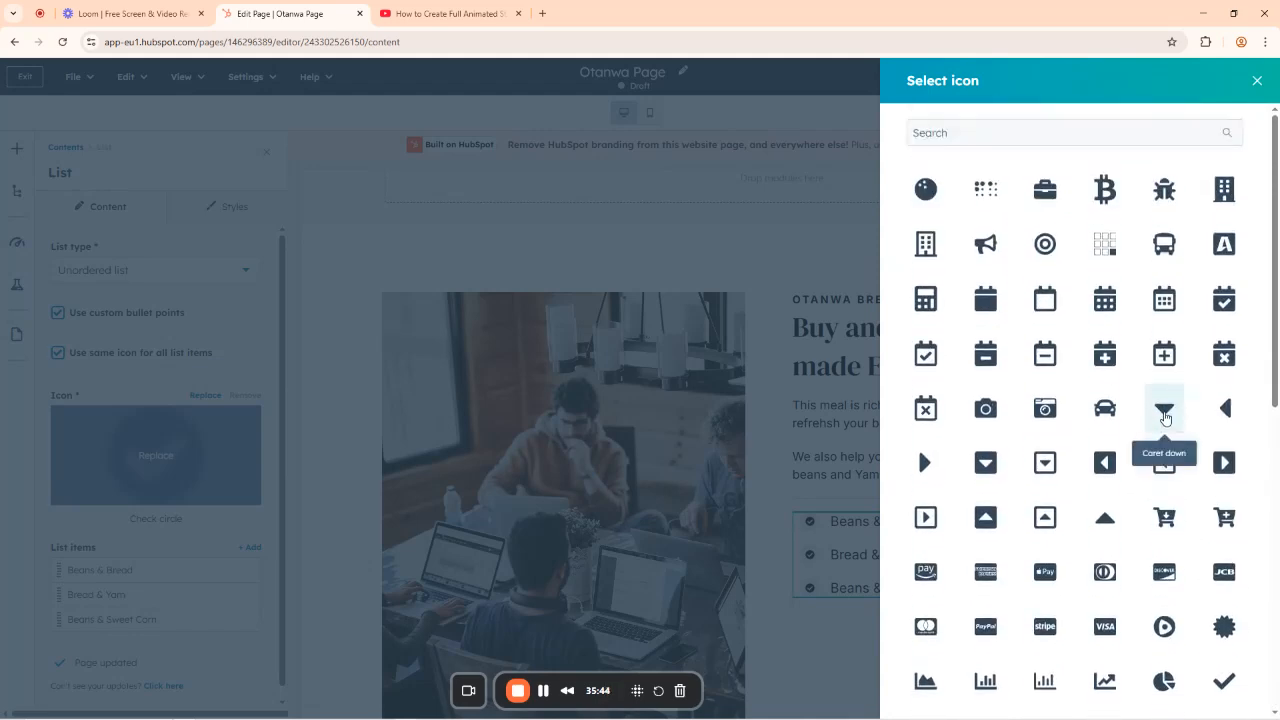
pyautogui.scroll(-1, 1203, 510)
pyautogui.scroll(-1, 1201, 511)
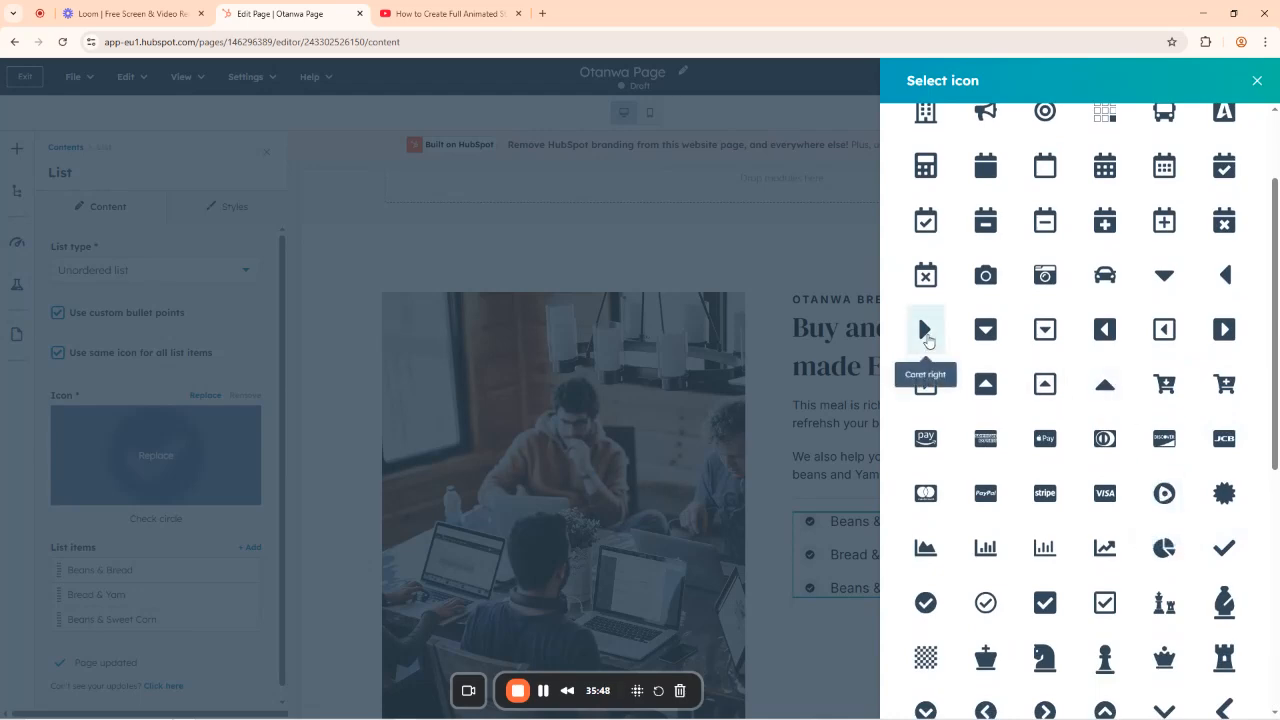
pyautogui.click(925, 330)
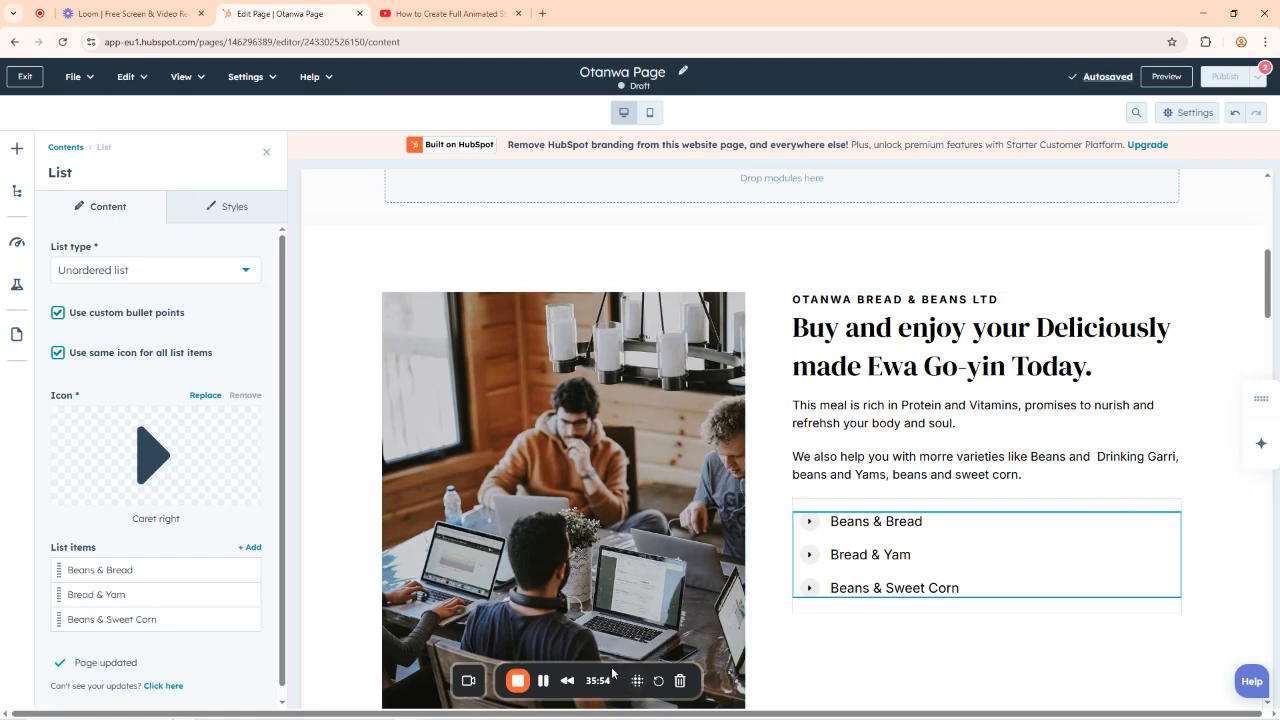
# Replace the team photo beside the list with the recently uploaded picture of a filled bread sandwich and a metal mug.
pyautogui.moveTo(613, 673); pyautogui.dragTo(181, 673)
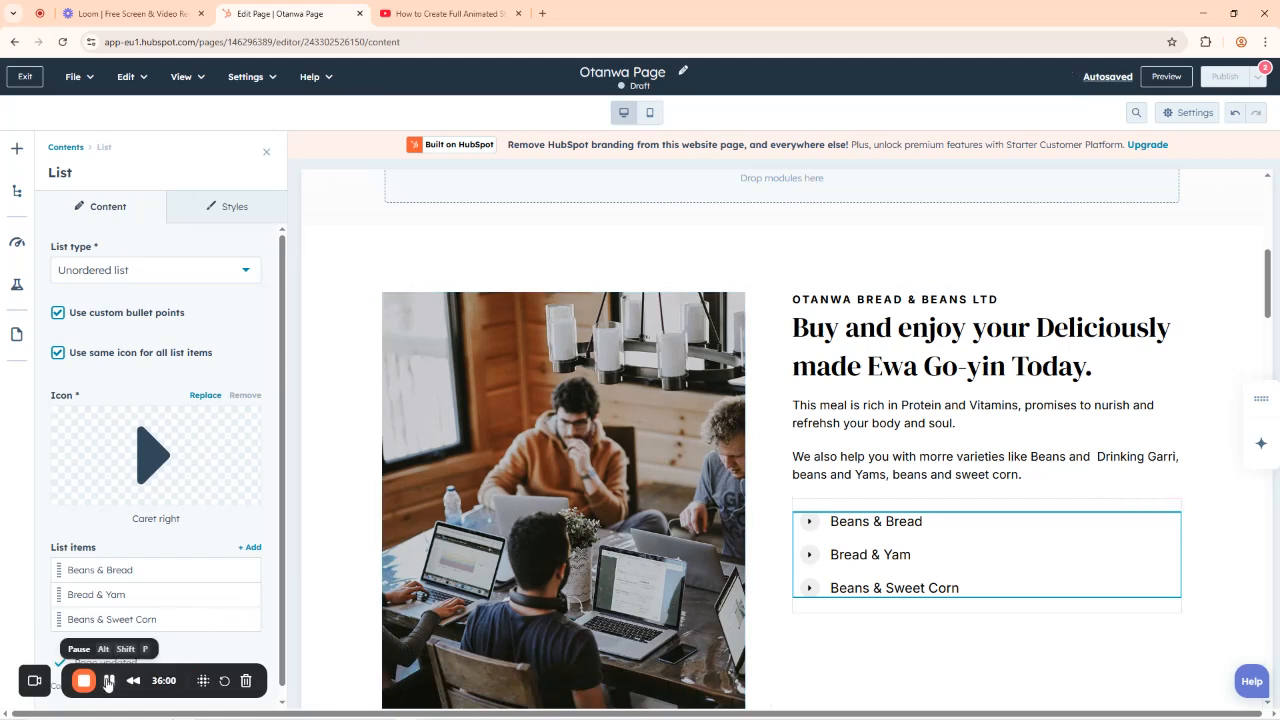
pyautogui.scroll(-2, 810, 409)
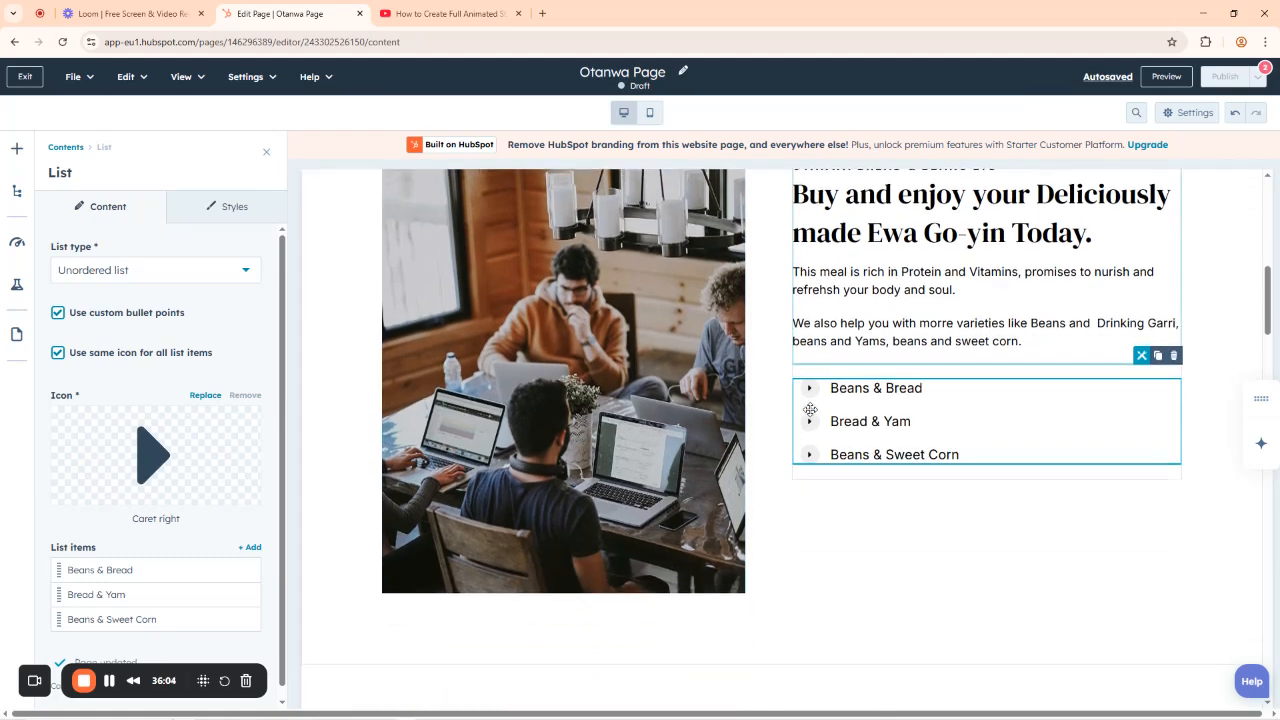
pyautogui.scroll(1, 810, 409)
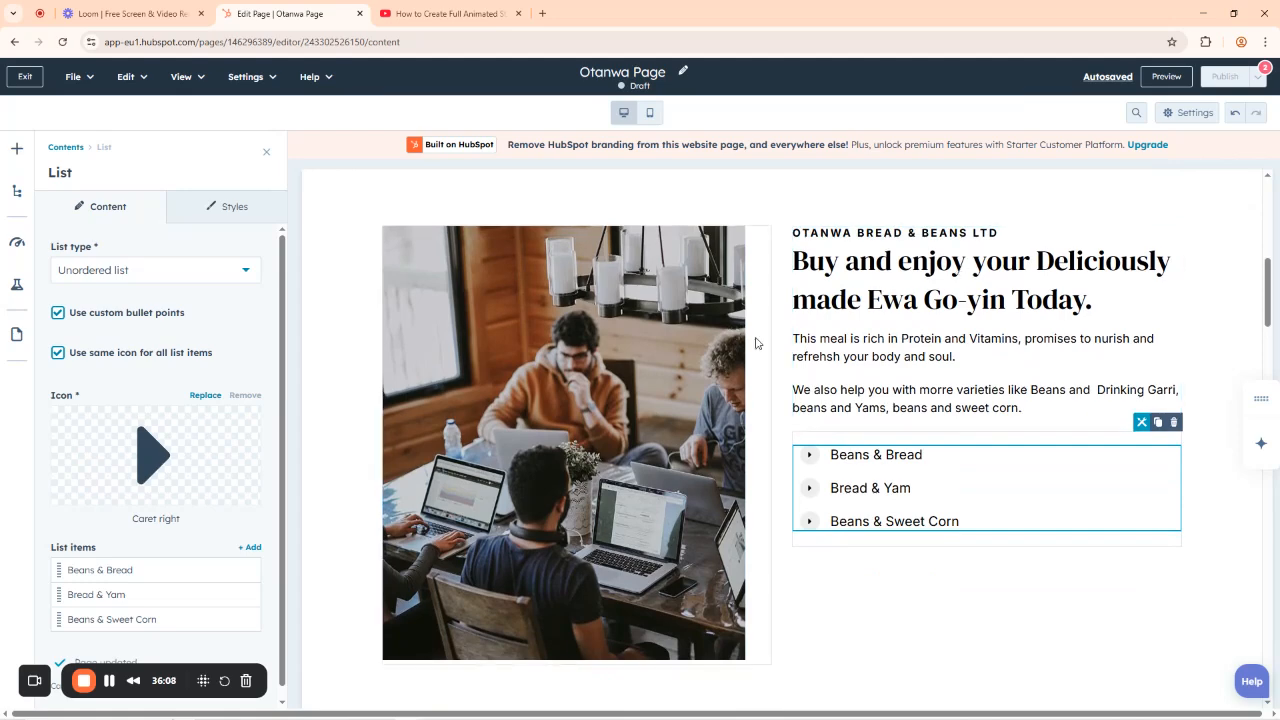
pyautogui.click(557, 391)
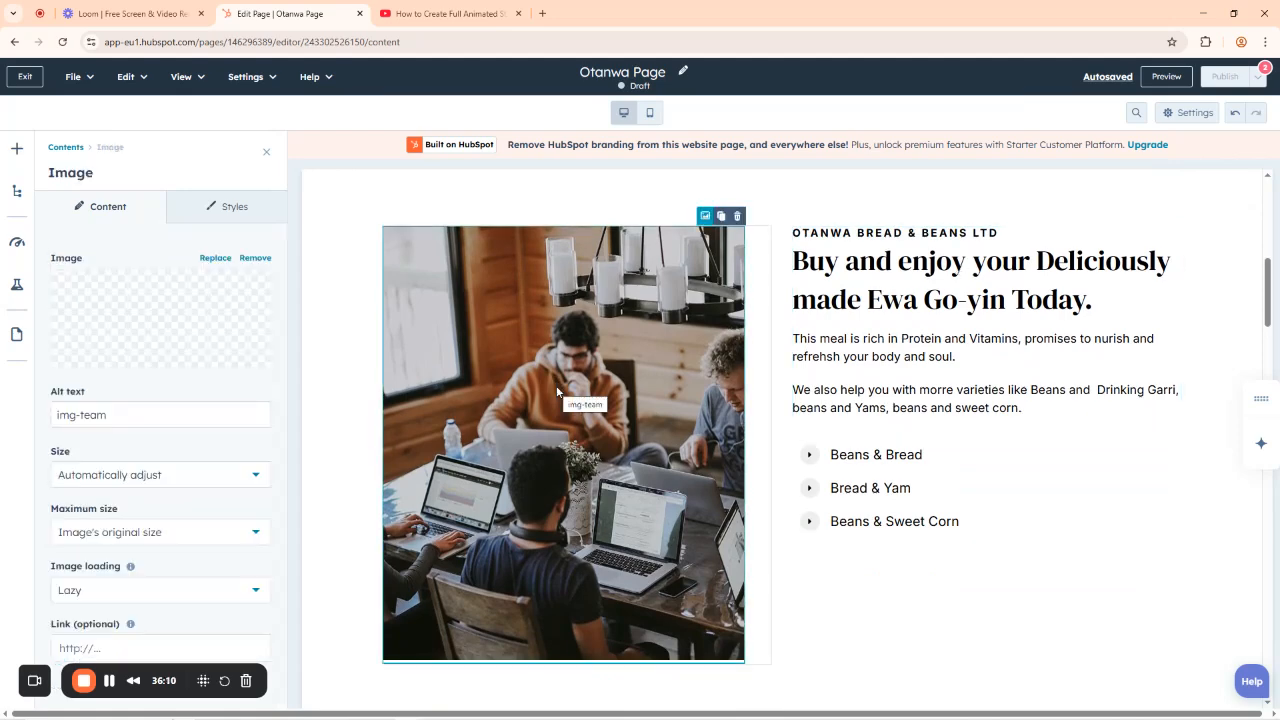
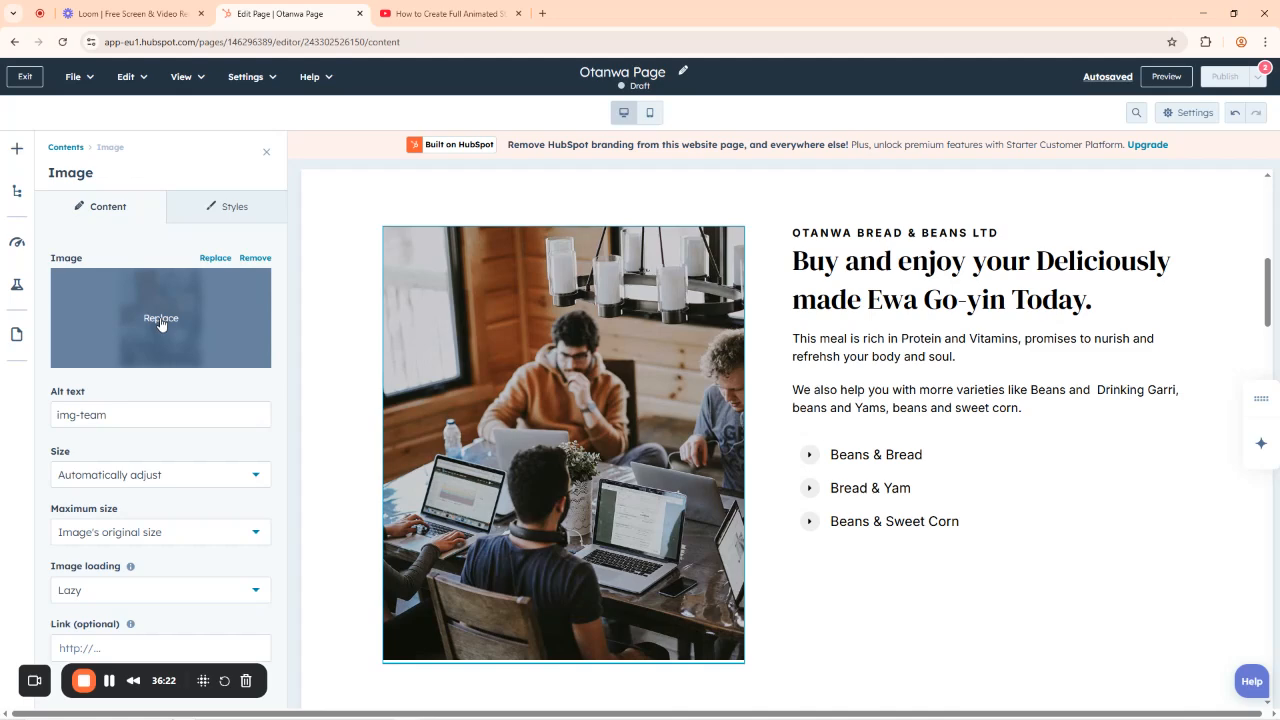
pyautogui.click(160, 320)
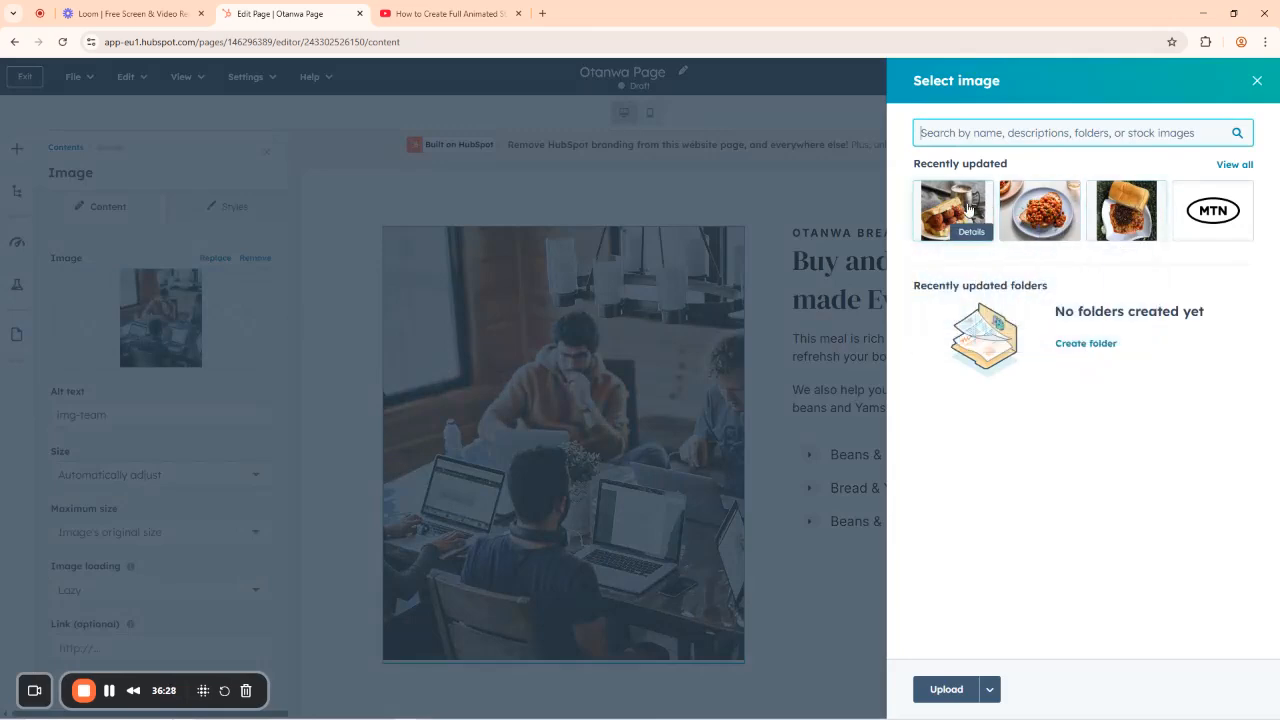
pyautogui.click(965, 207)
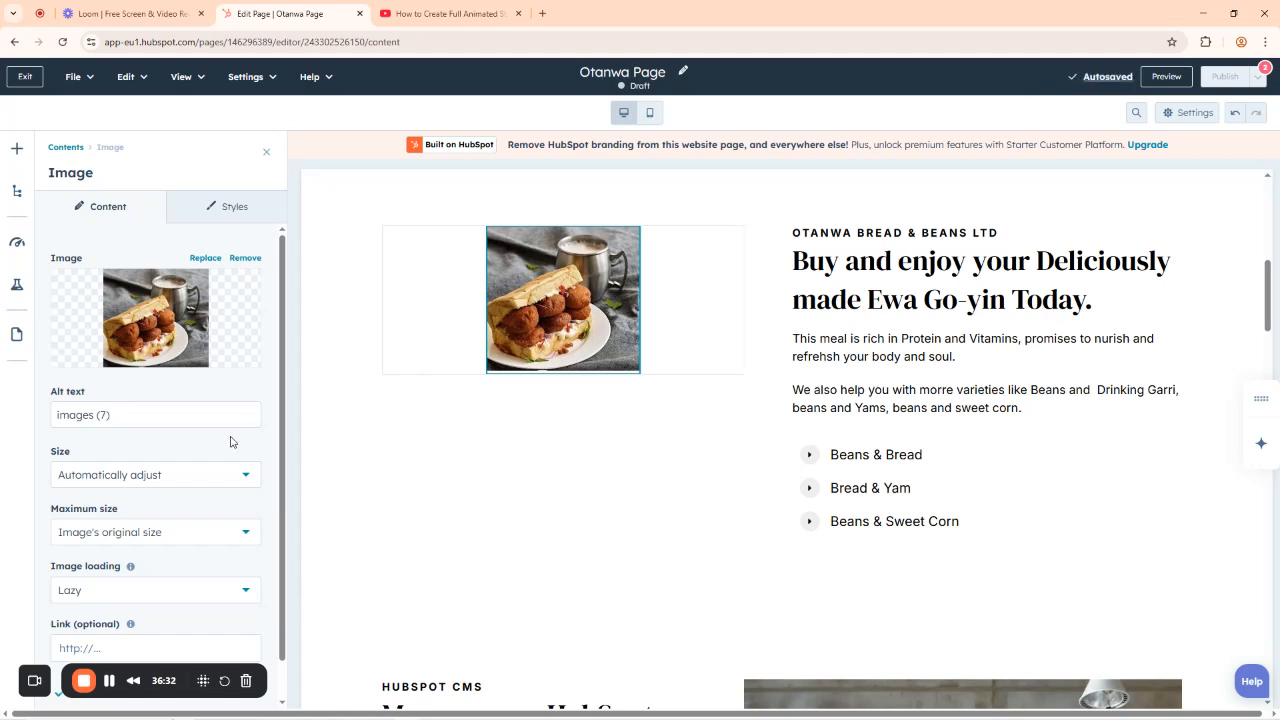
# Review the sandwich image's content settings and its border, background, alignment and spacing style options.
pyautogui.scroll(-1, 221, 447)
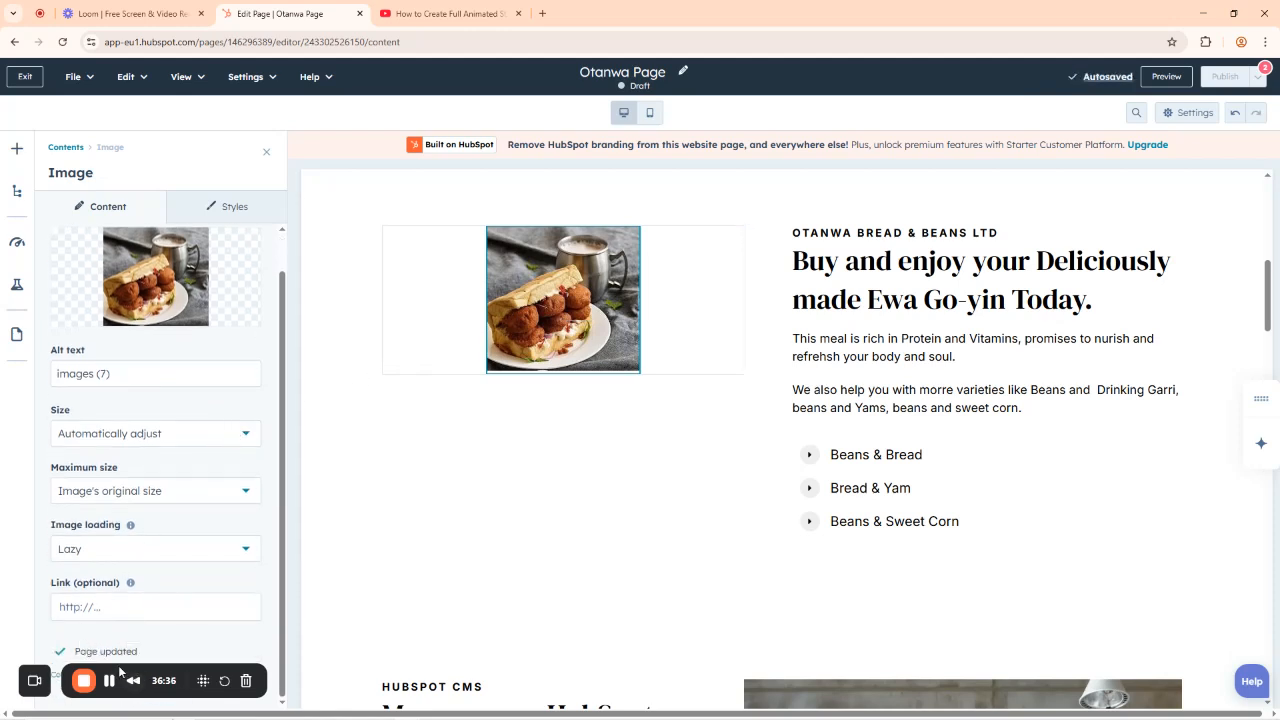
pyautogui.moveTo(120, 672); pyautogui.dragTo(575, 672)
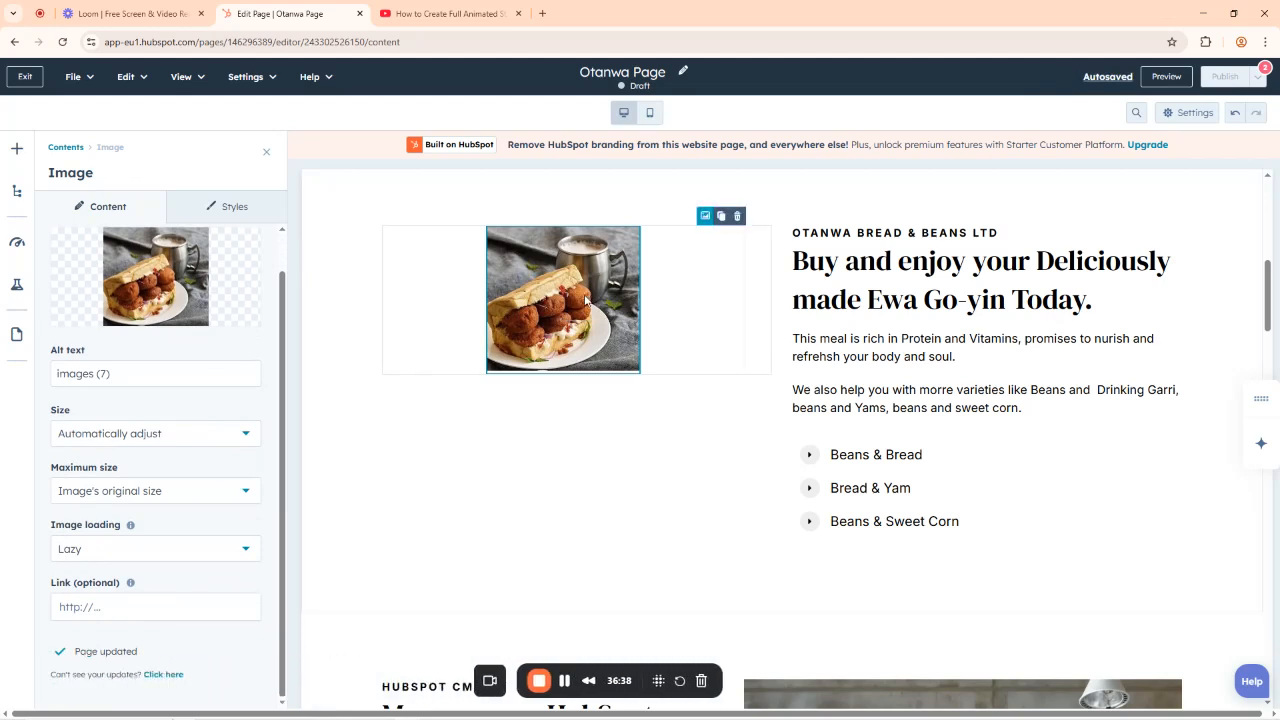
pyautogui.scroll(1, 135, 554)
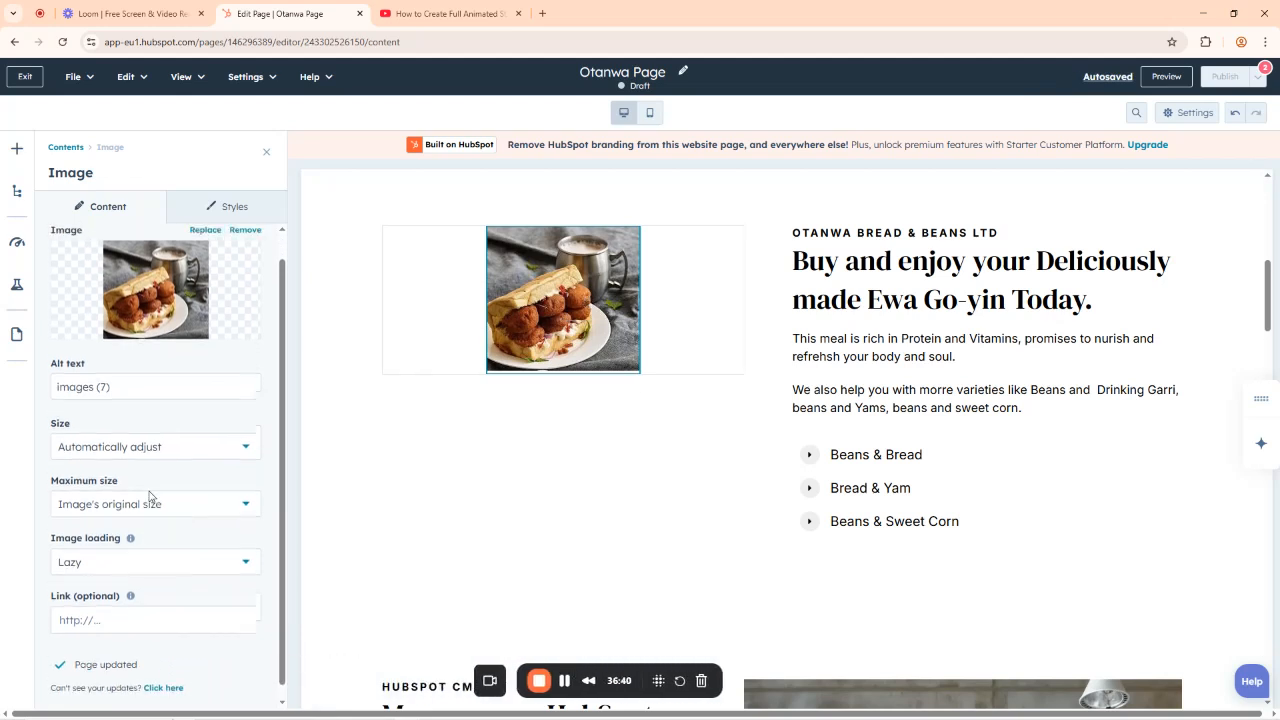
pyautogui.click(203, 208)
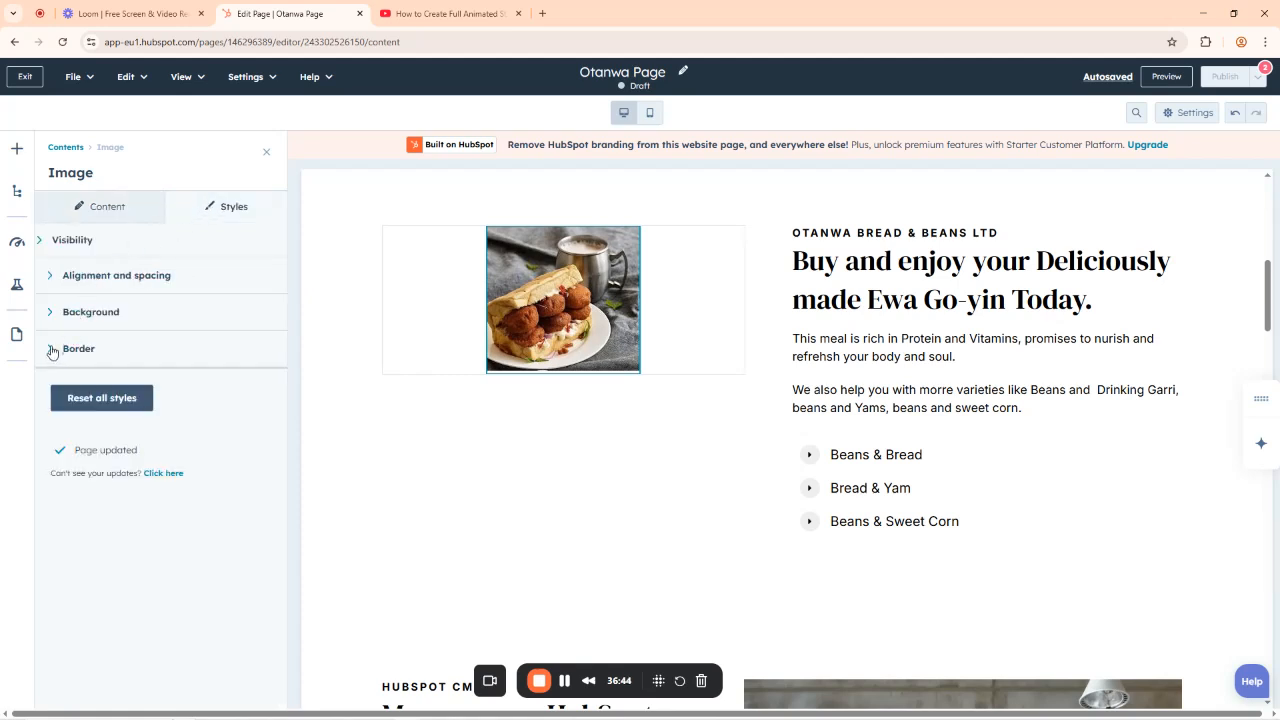
pyautogui.click(51, 349)
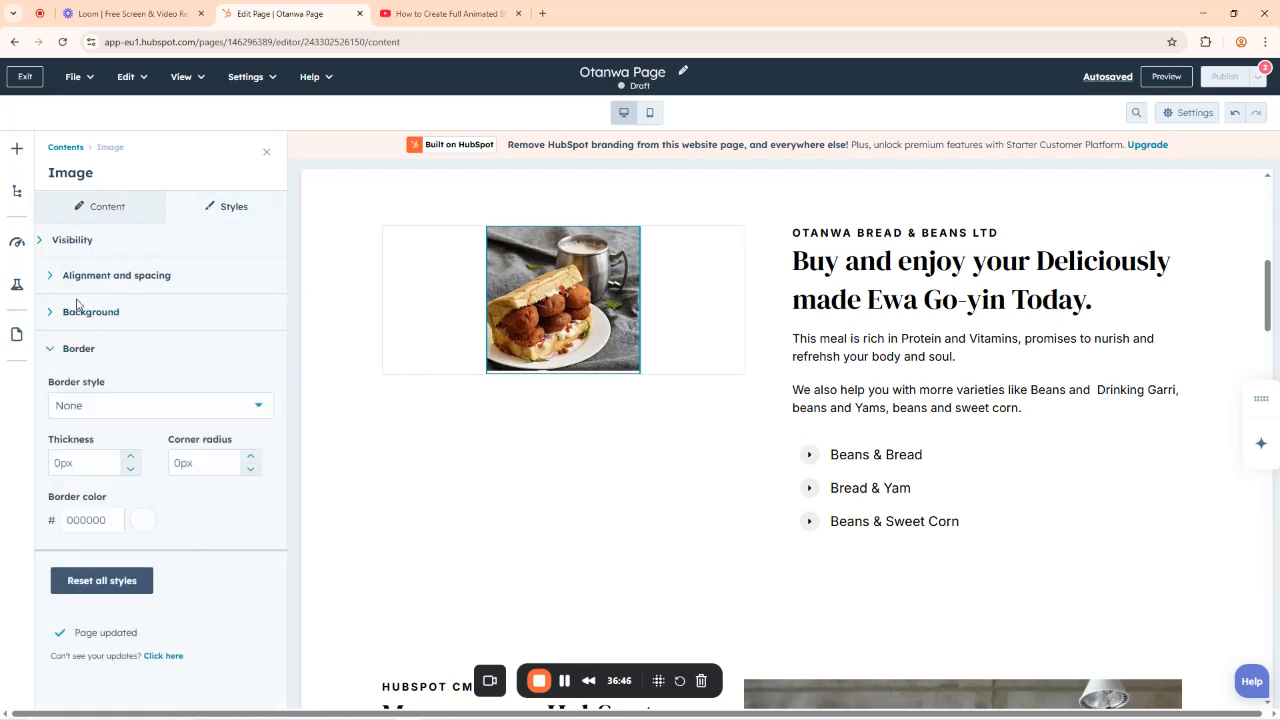
pyautogui.click(75, 312)
pyautogui.click(86, 278)
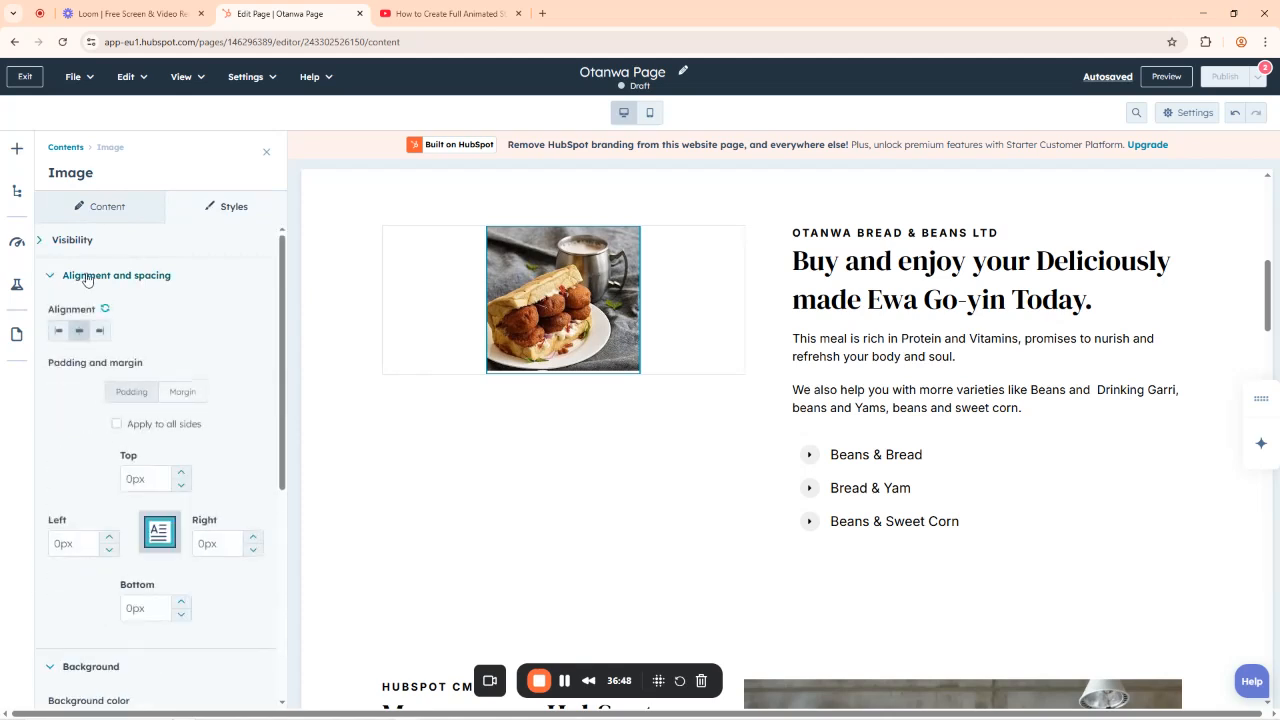
pyautogui.click(89, 213)
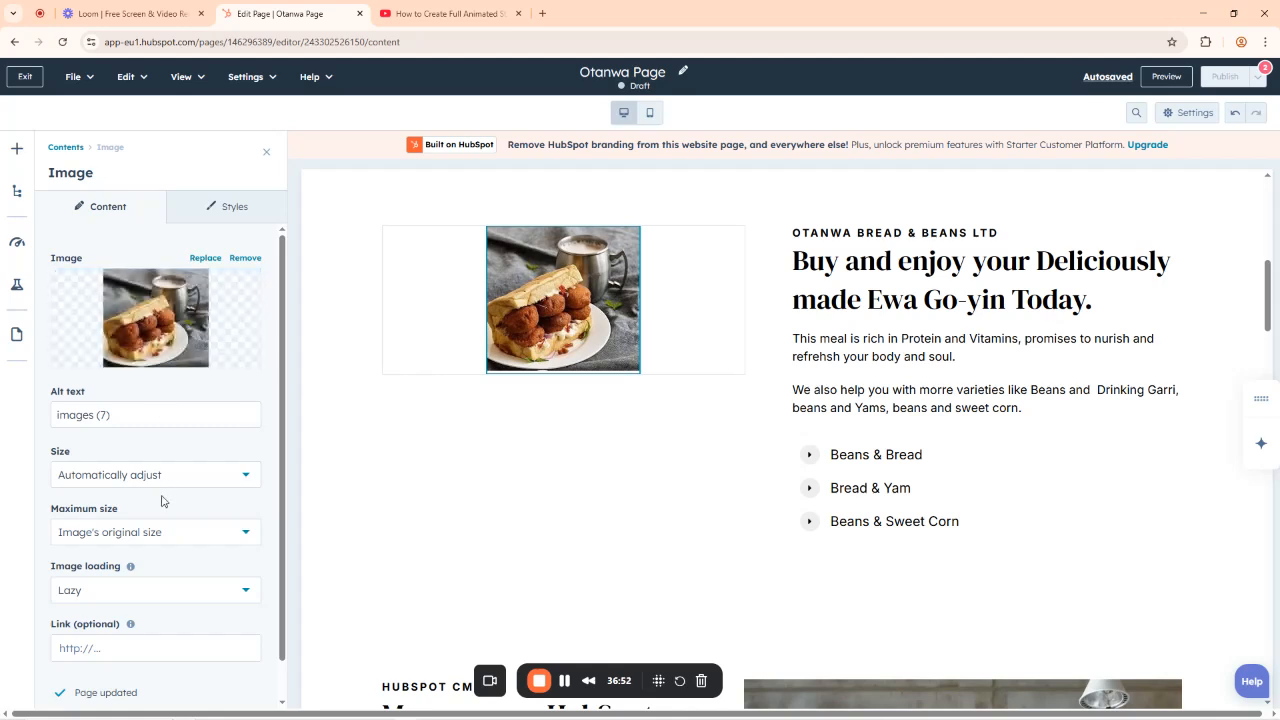
# Set the sandwich image's loading option to Browser default, and finally to Eager.
pyautogui.scroll(-1, 162, 500)
pyautogui.click(132, 554)
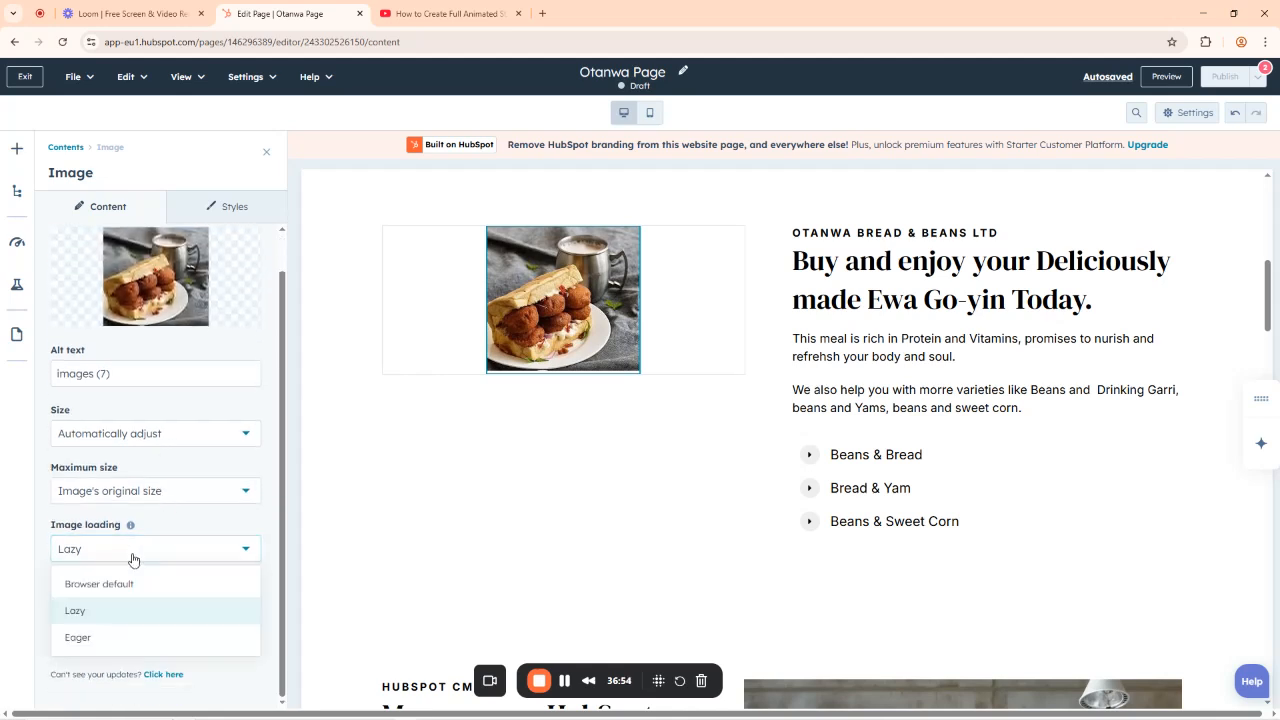
pyautogui.click(110, 588)
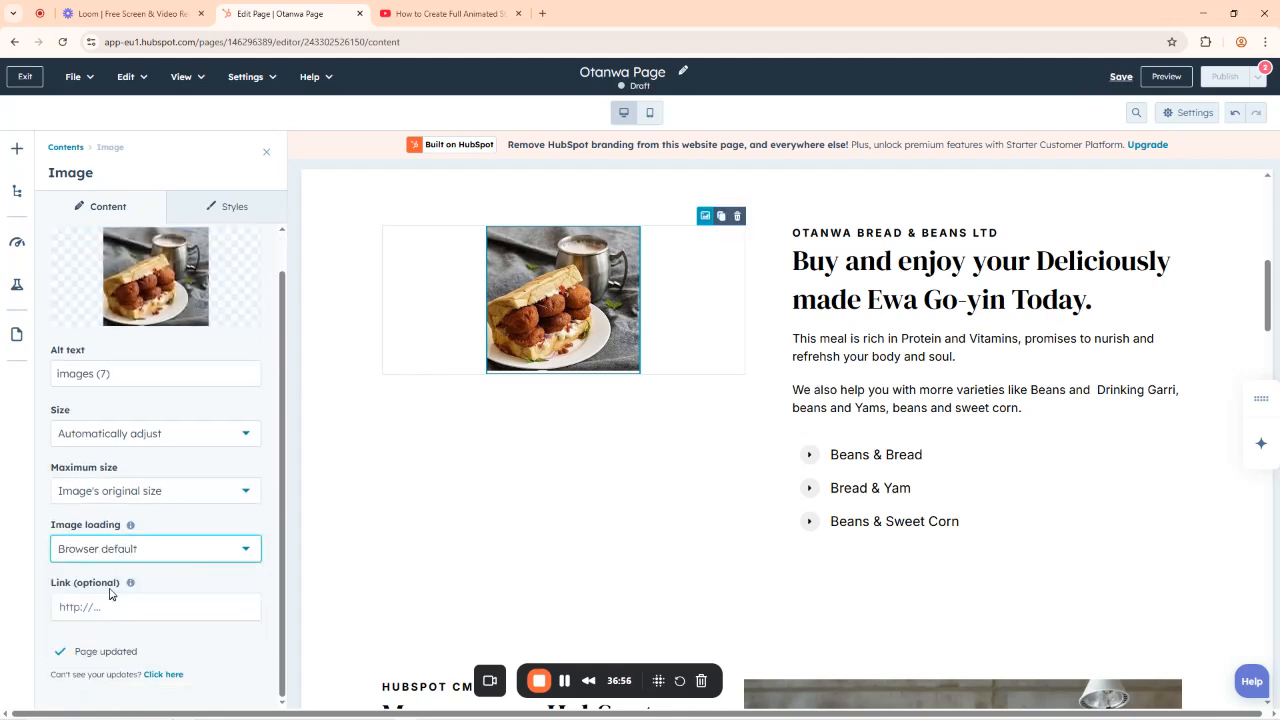
pyautogui.click(130, 552)
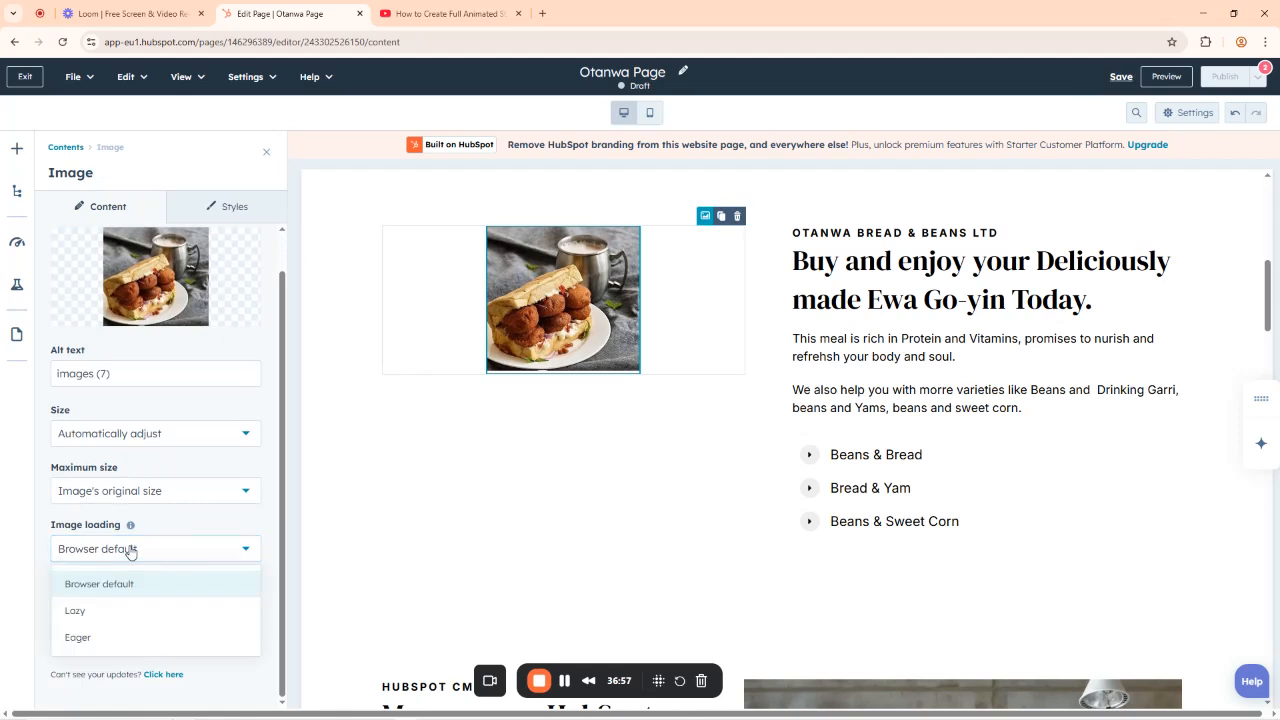
pyautogui.click(100, 636)
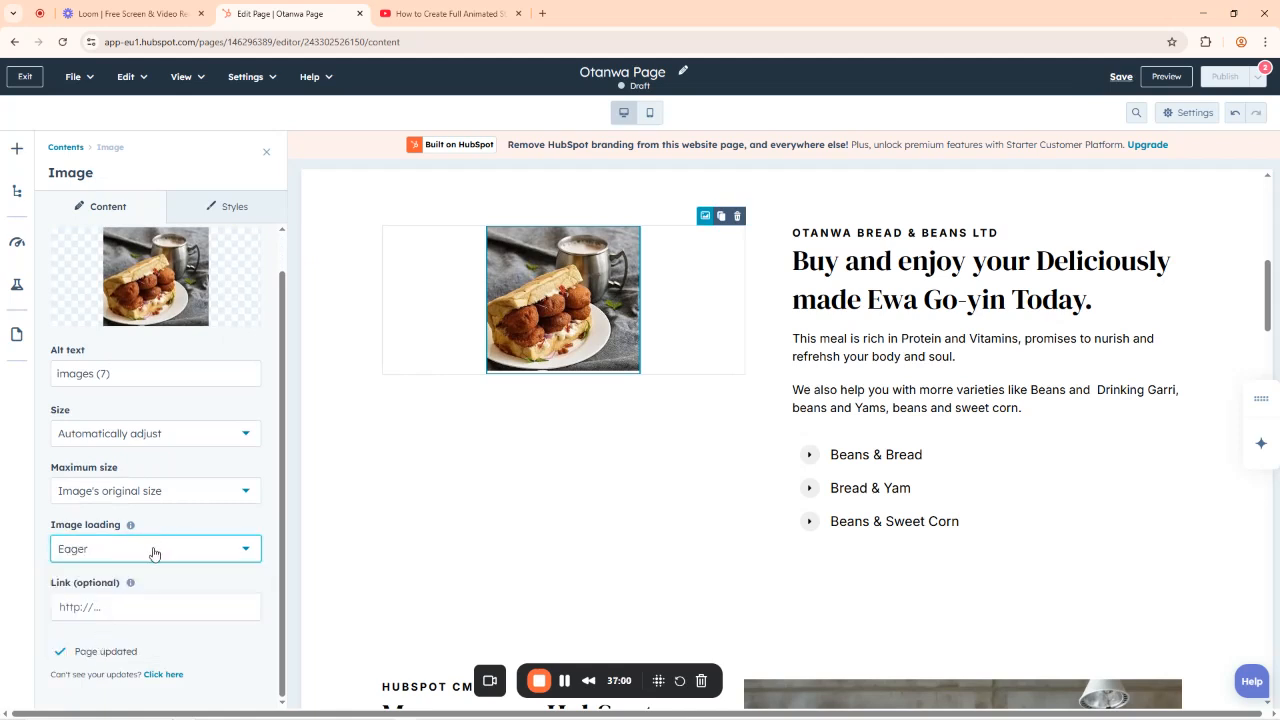
# Switch the sandwich image's maximum size to Custom and set its maximum width to 650.
pyautogui.click(143, 492)
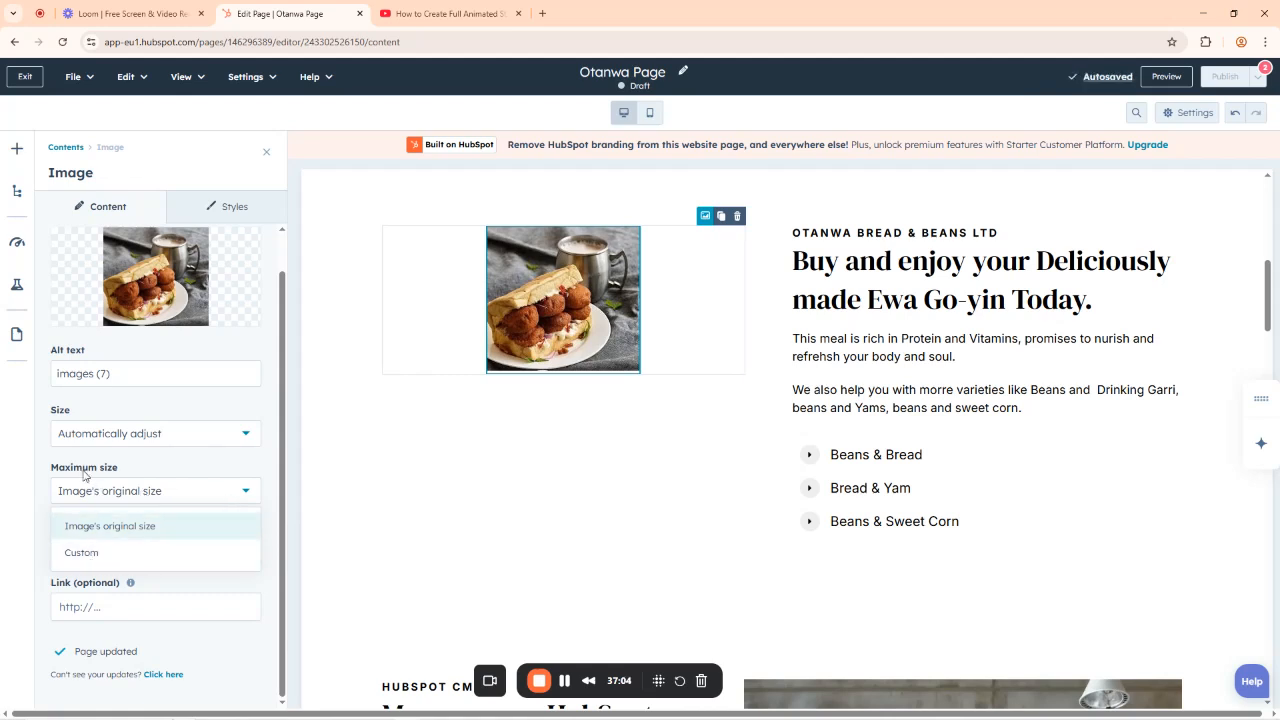
pyautogui.click(95, 550)
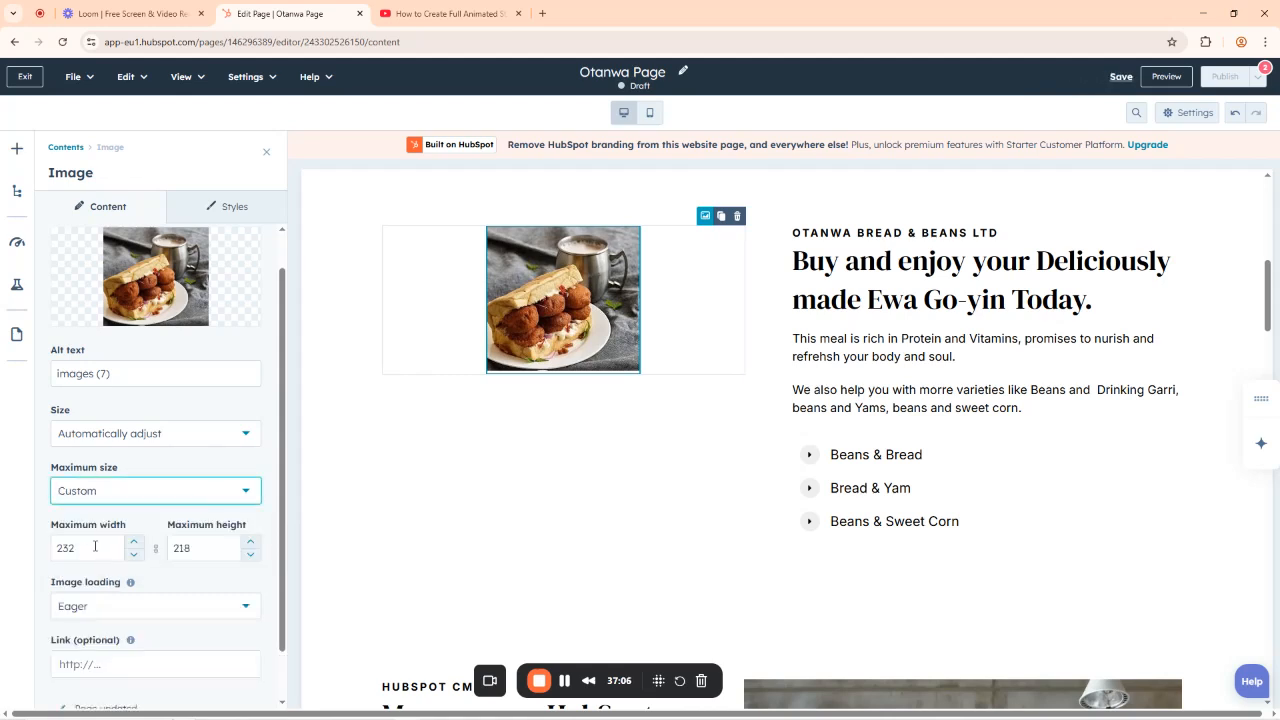
pyautogui.click(87, 546)
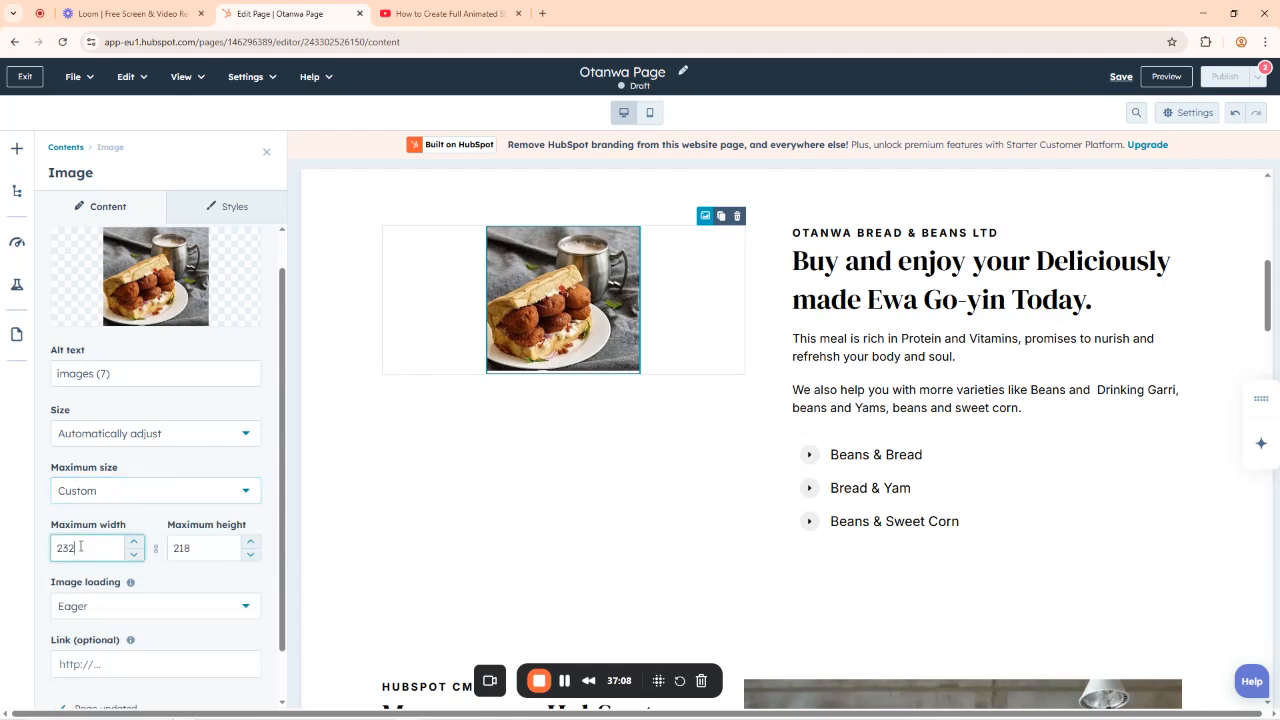
pyautogui.moveTo(87, 546); pyautogui.dragTo(57, 546)
pyautogui.write('650')
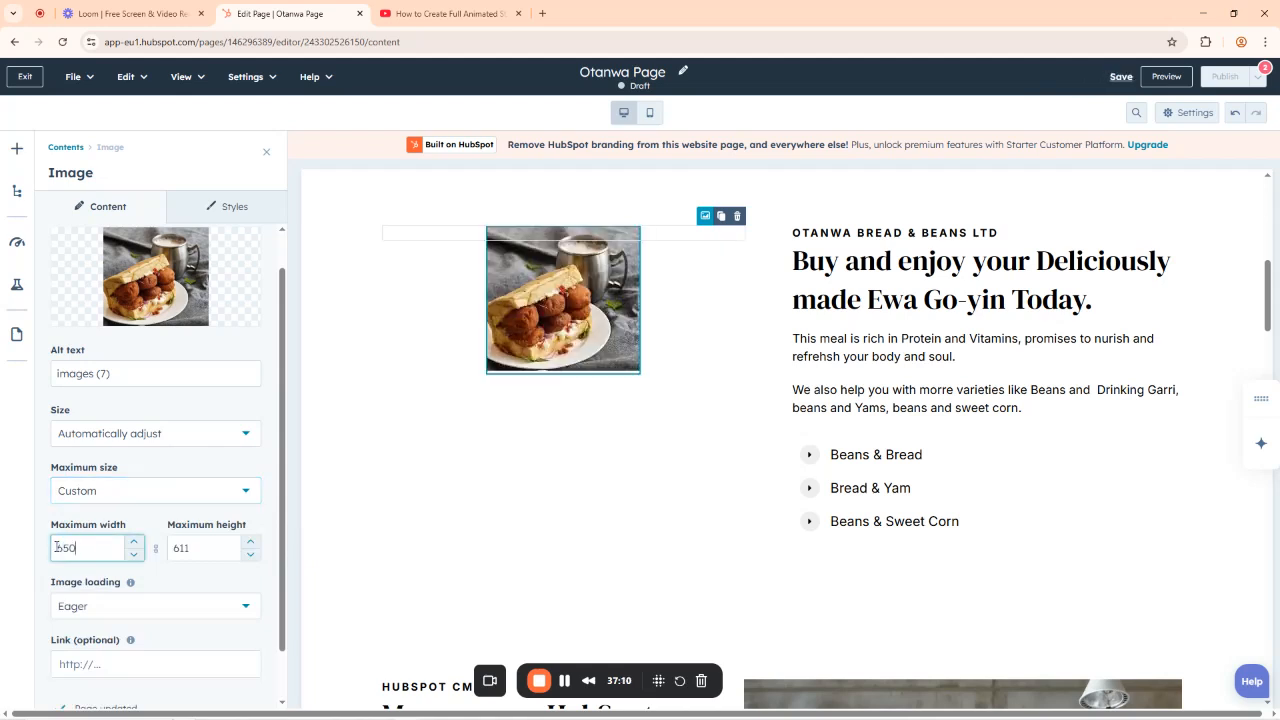
# Keep the maximum size on Custom and try maximum widths of 120 and 12120 for the sandwich image.
pyautogui.click(200, 468)
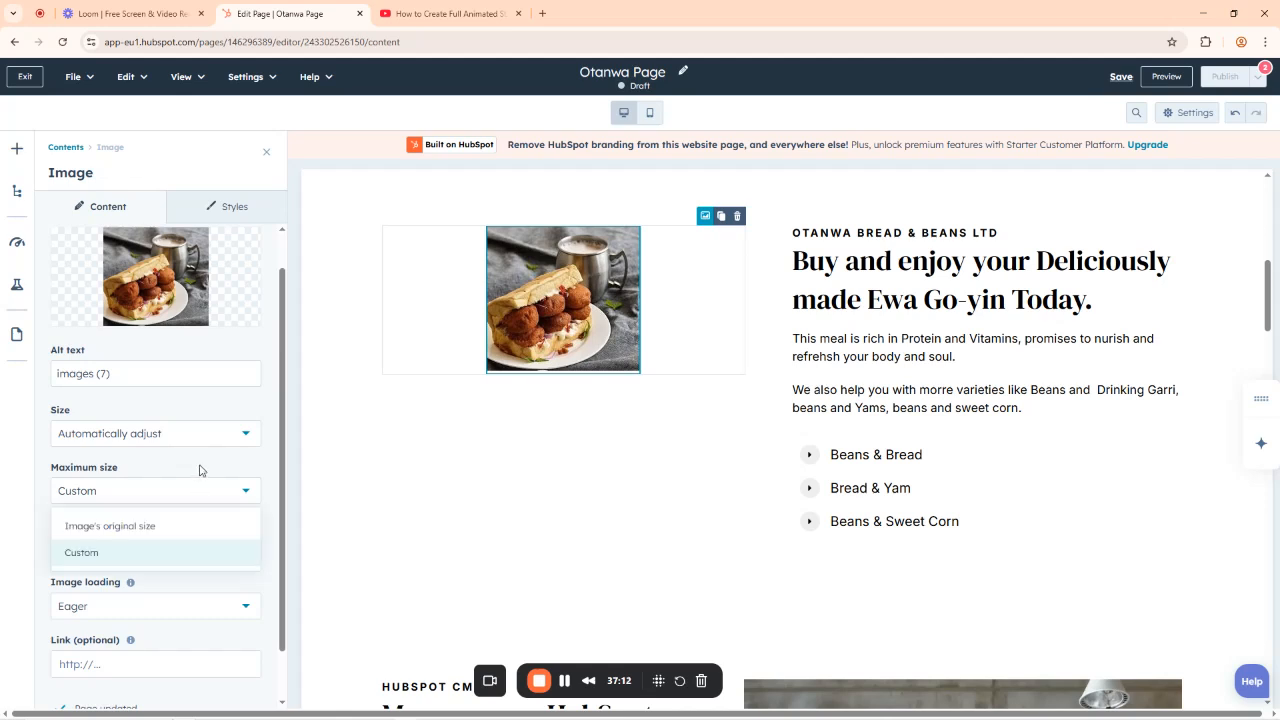
pyautogui.click(85, 552)
pyautogui.moveTo(85, 548); pyautogui.dragTo(33, 556)
pyautogui.write('120')
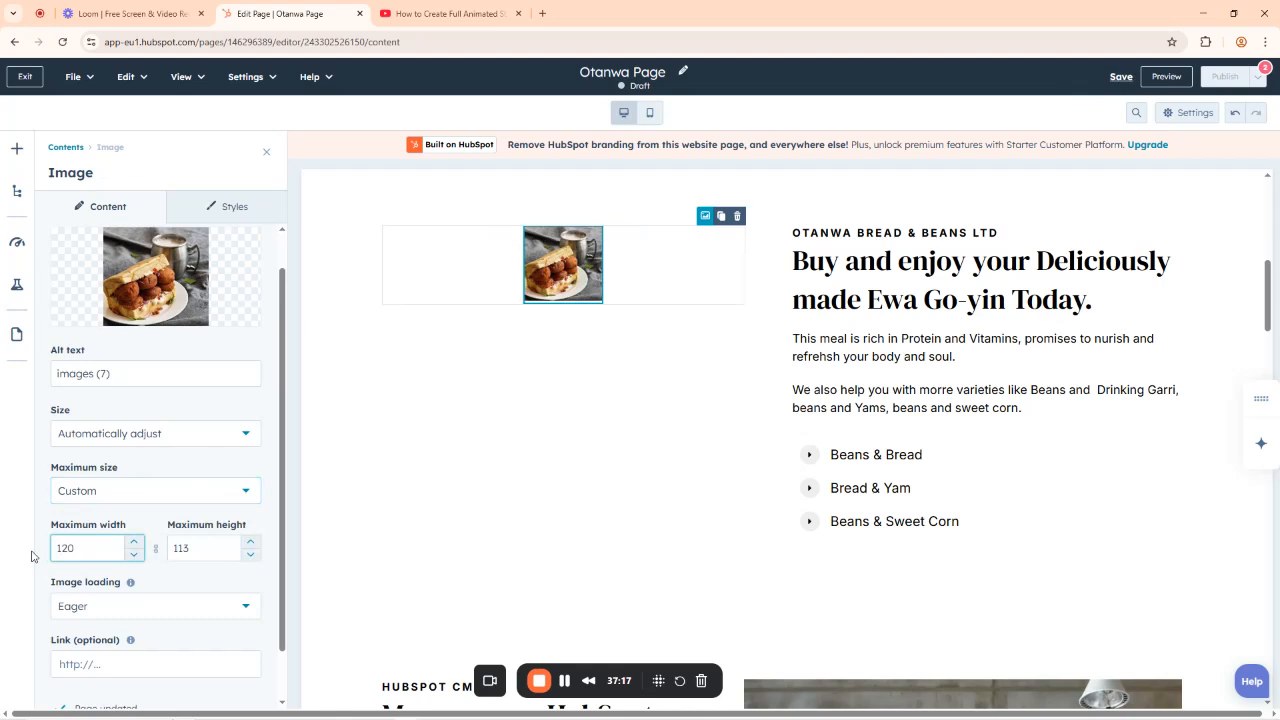
pyautogui.press('BackSpace')
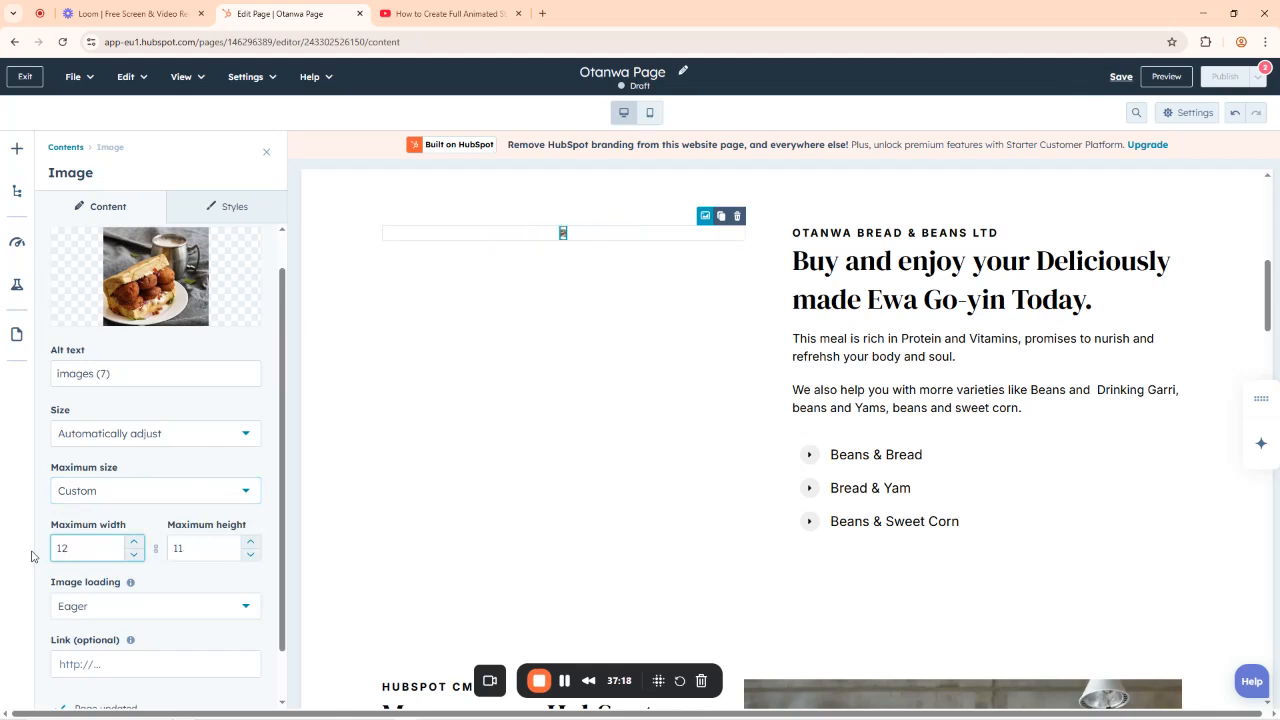
pyautogui.write('120')
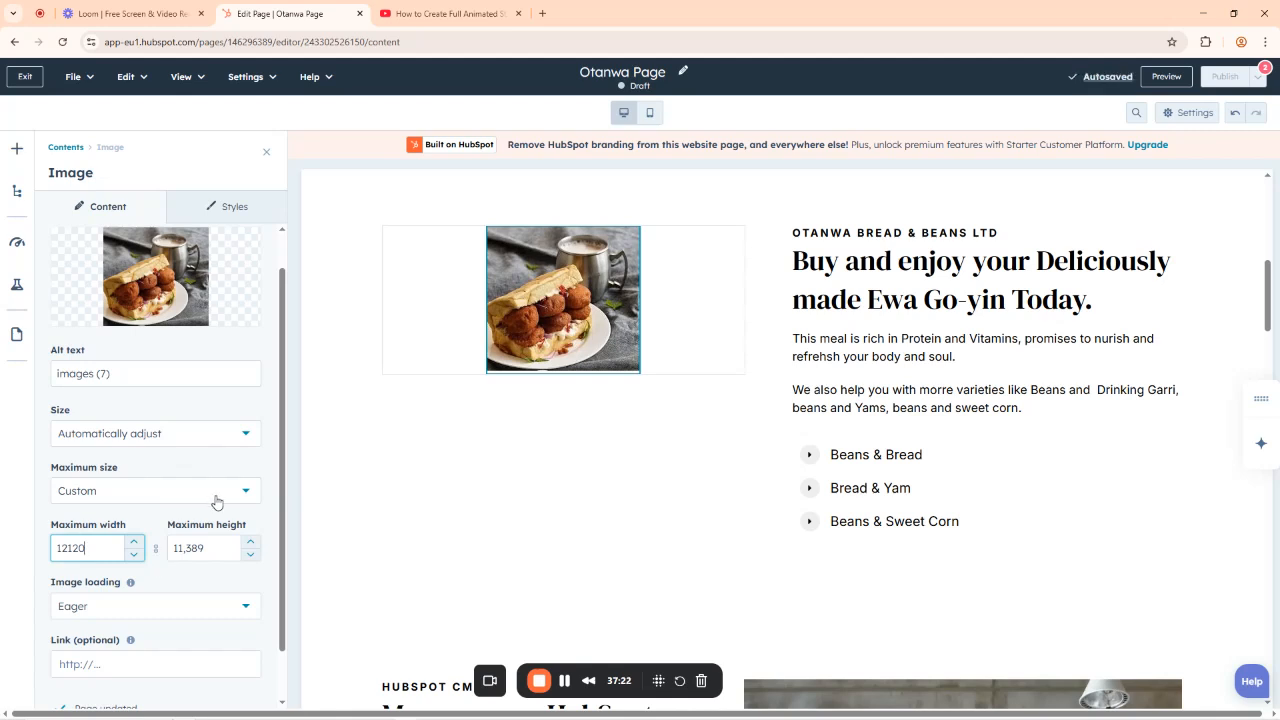
# Try maximum widths of 720 and 1120 for the sandwich image.
pyautogui.moveTo(203, 548); pyautogui.dragTo(167, 560)
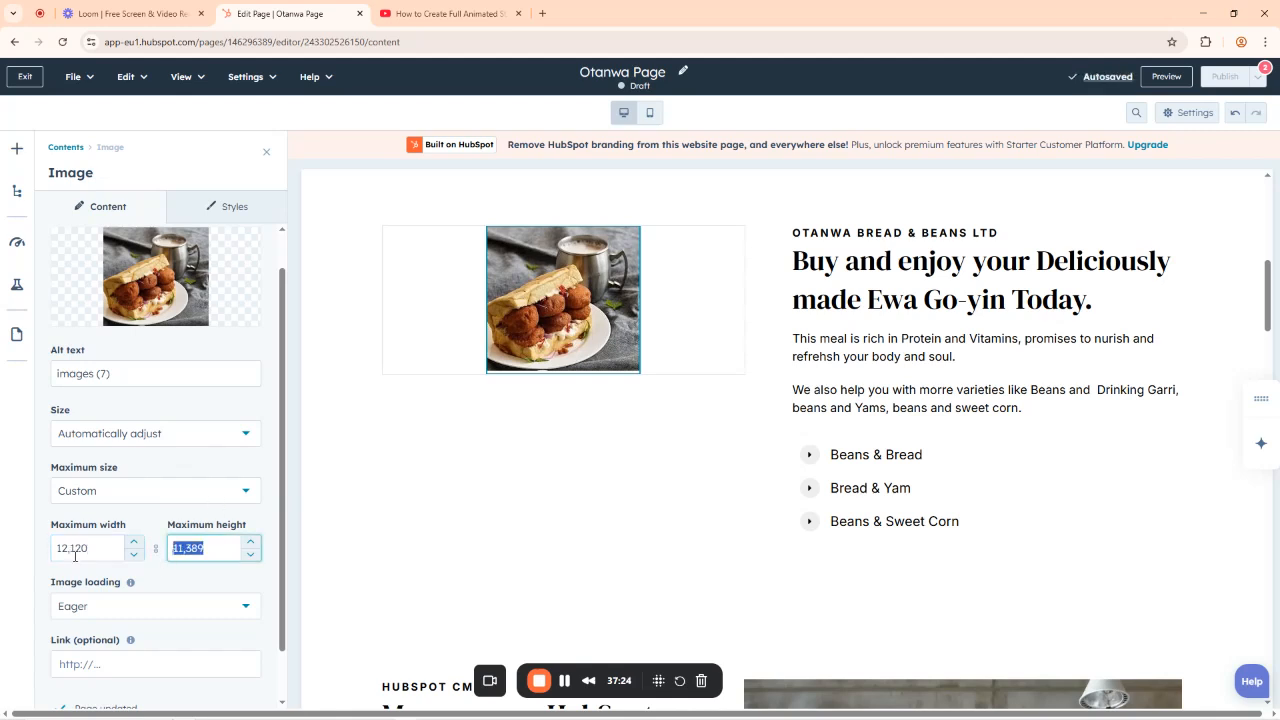
pyautogui.moveTo(88, 549); pyautogui.dragTo(50, 557)
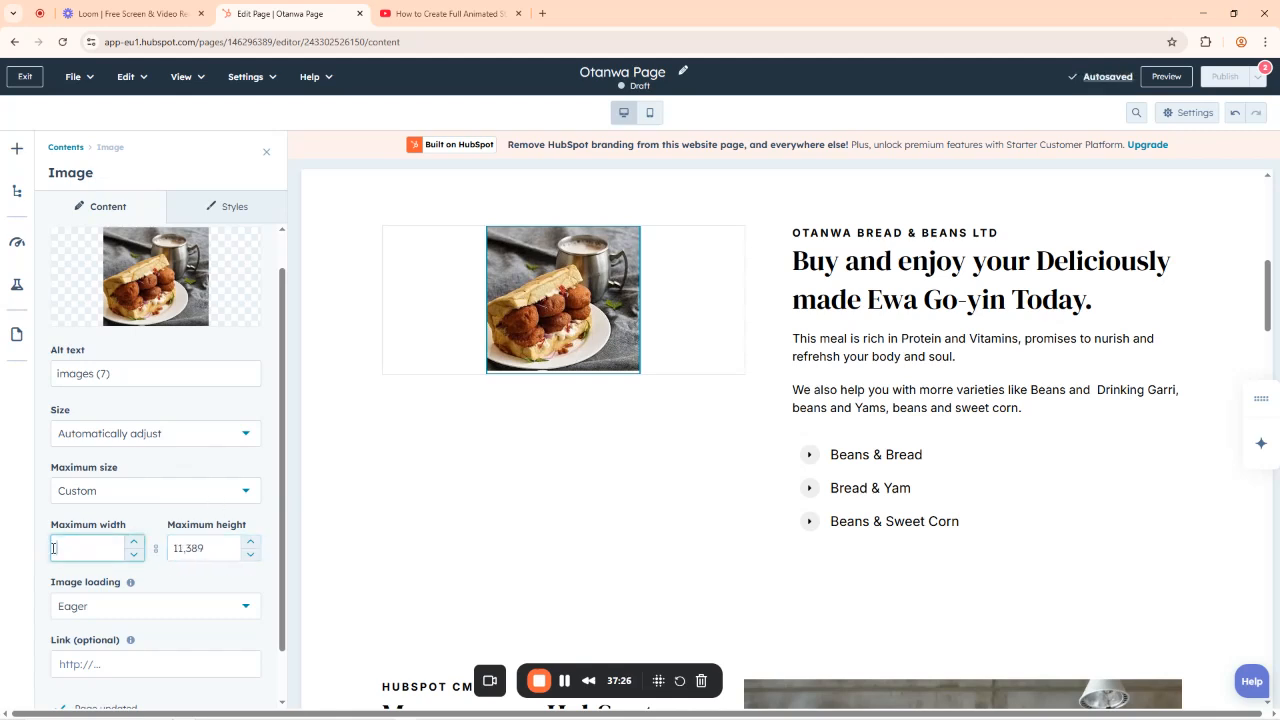
pyautogui.write('720')
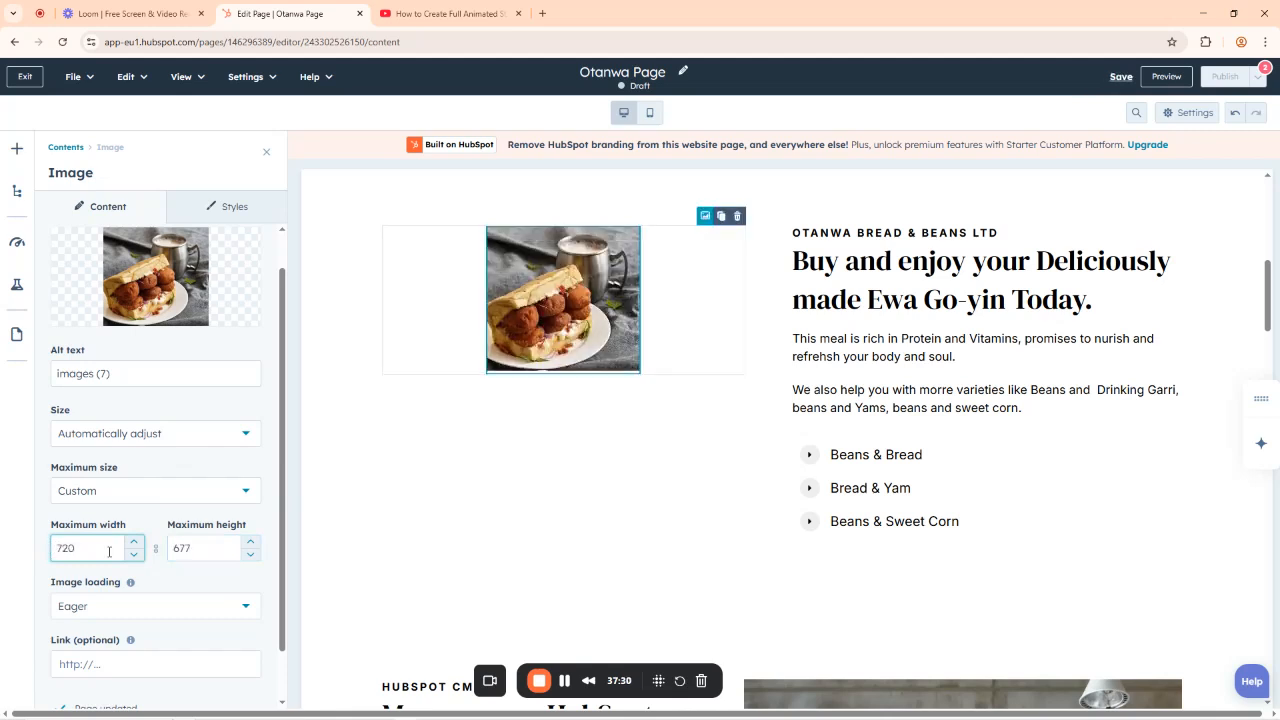
pyautogui.moveTo(88, 546); pyautogui.dragTo(46, 556)
pyautogui.write('1120')
pyautogui.click(153, 479)
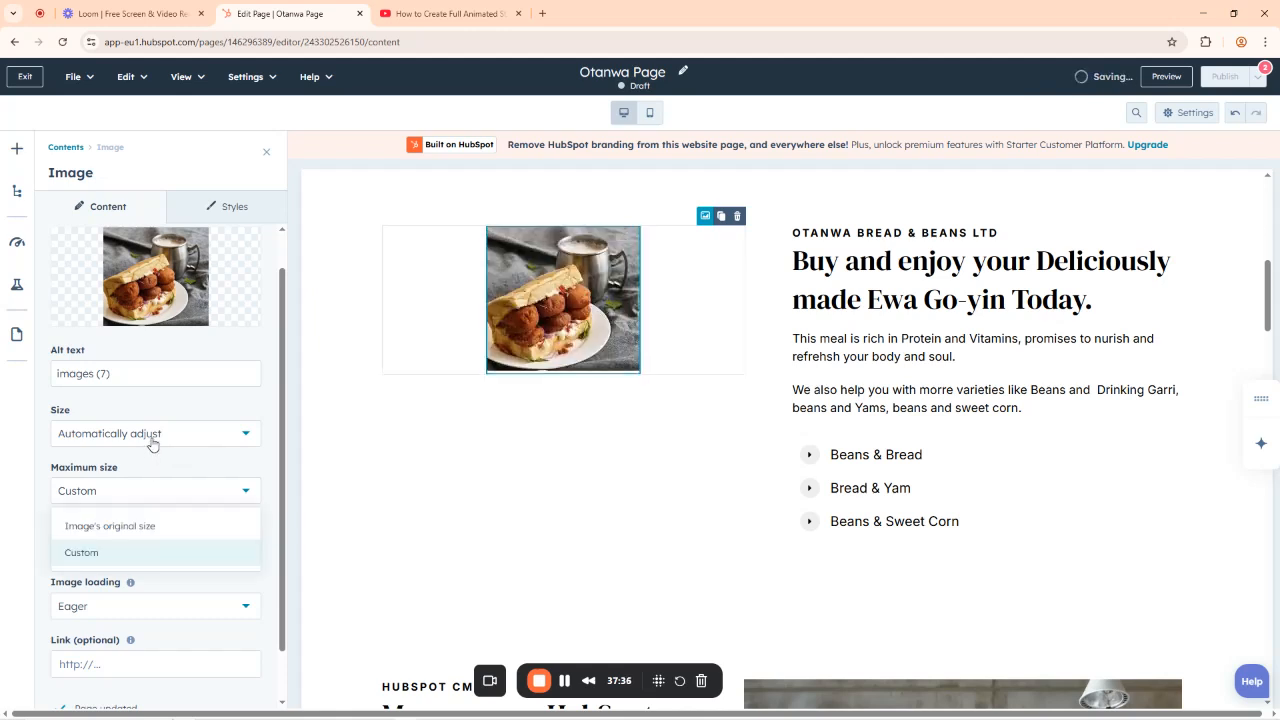
# Change the sandwich image's size mode to Exact width and height.
pyautogui.click(147, 437)
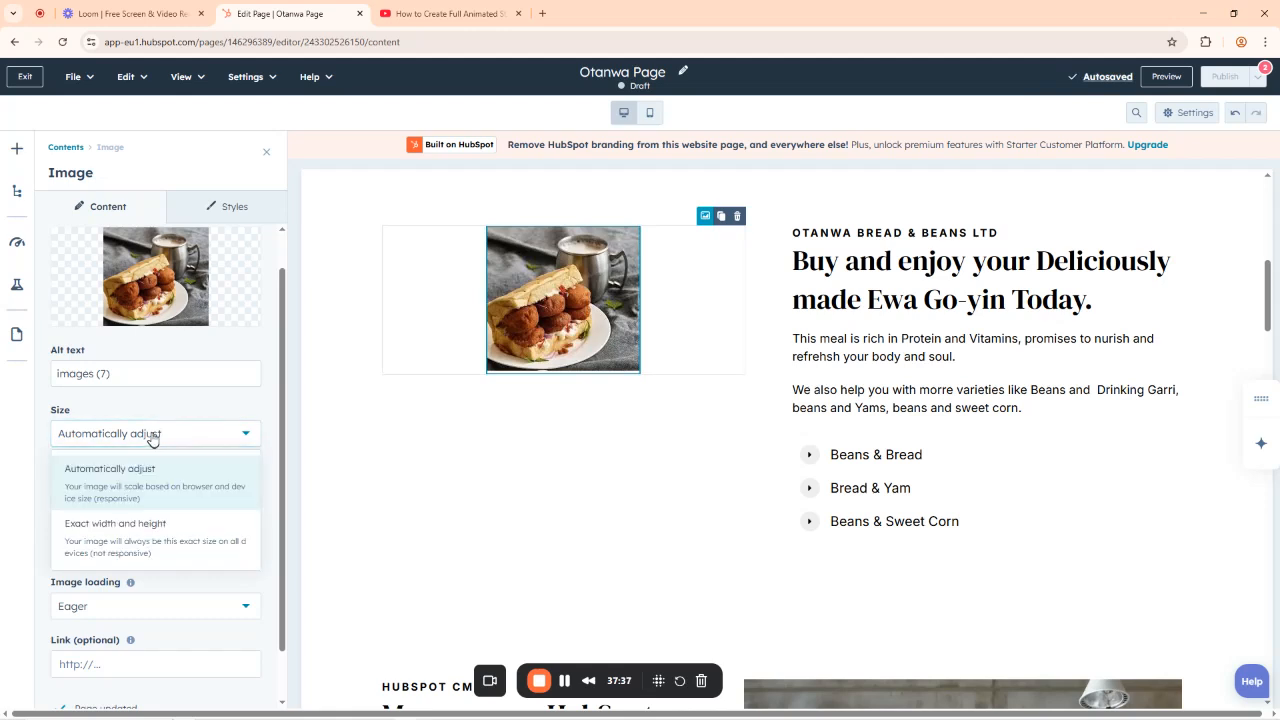
pyautogui.click(121, 537)
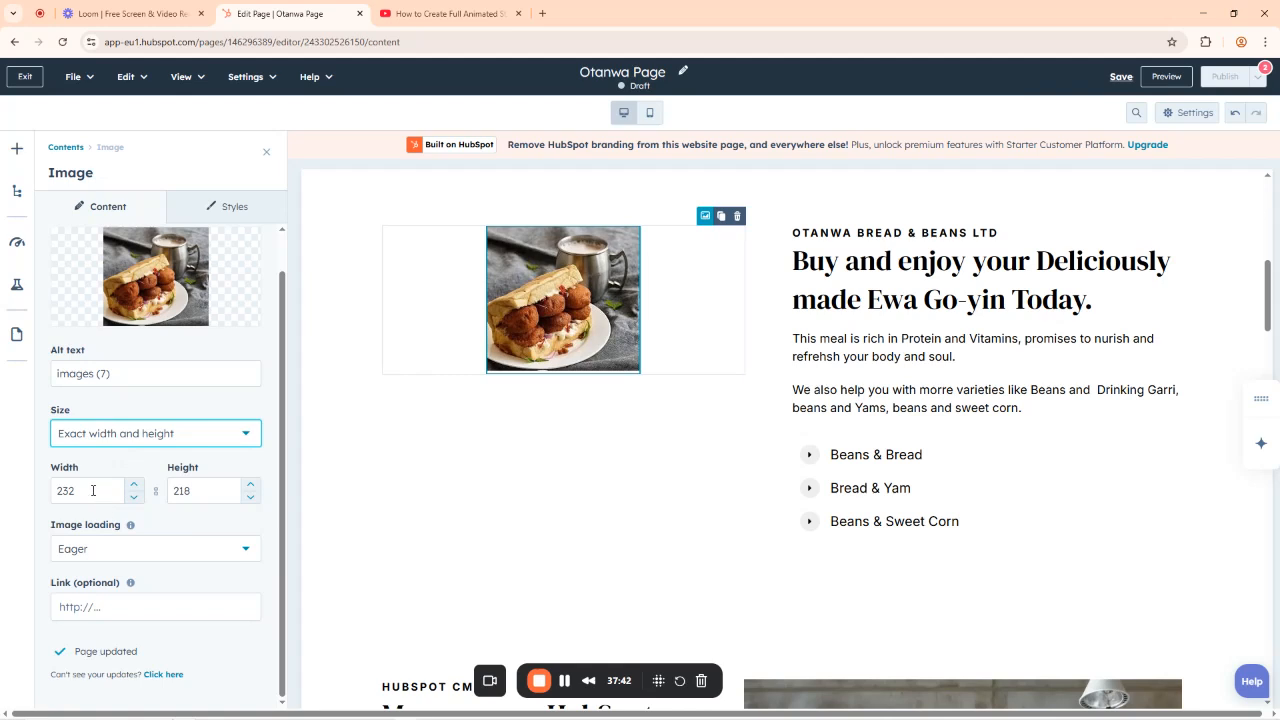
pyautogui.click(112, 440)
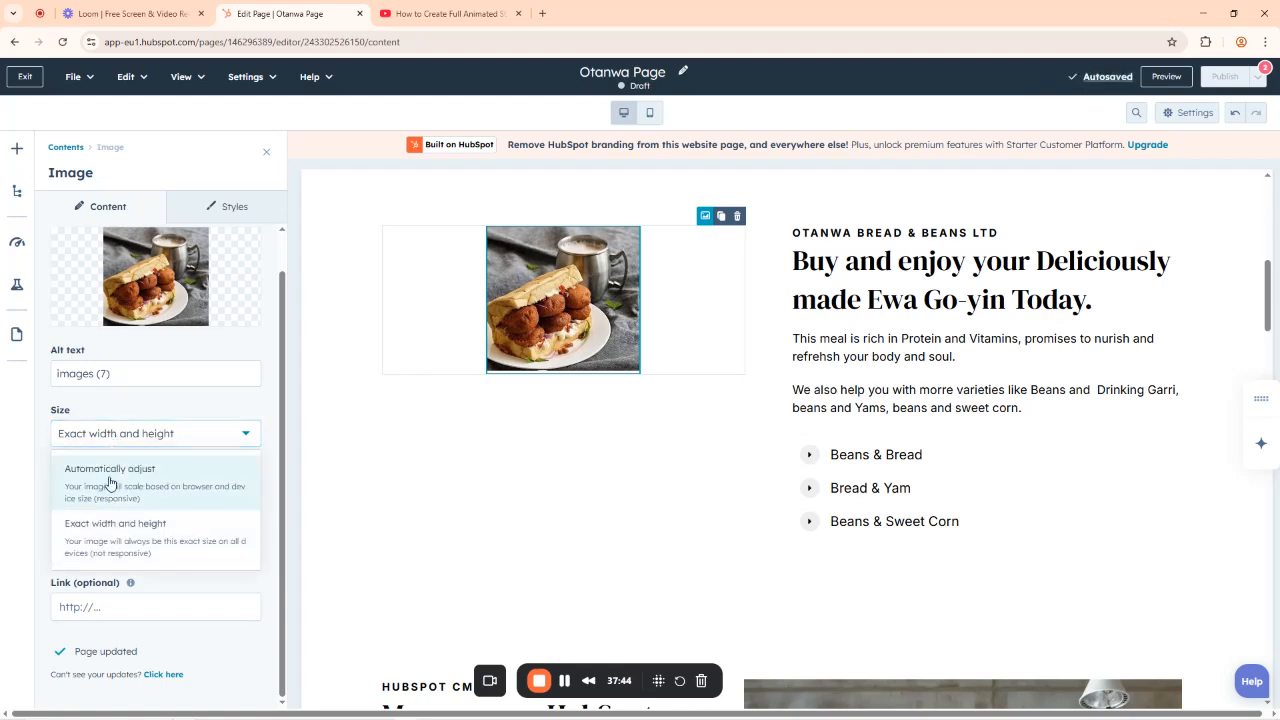
pyautogui.click(110, 528)
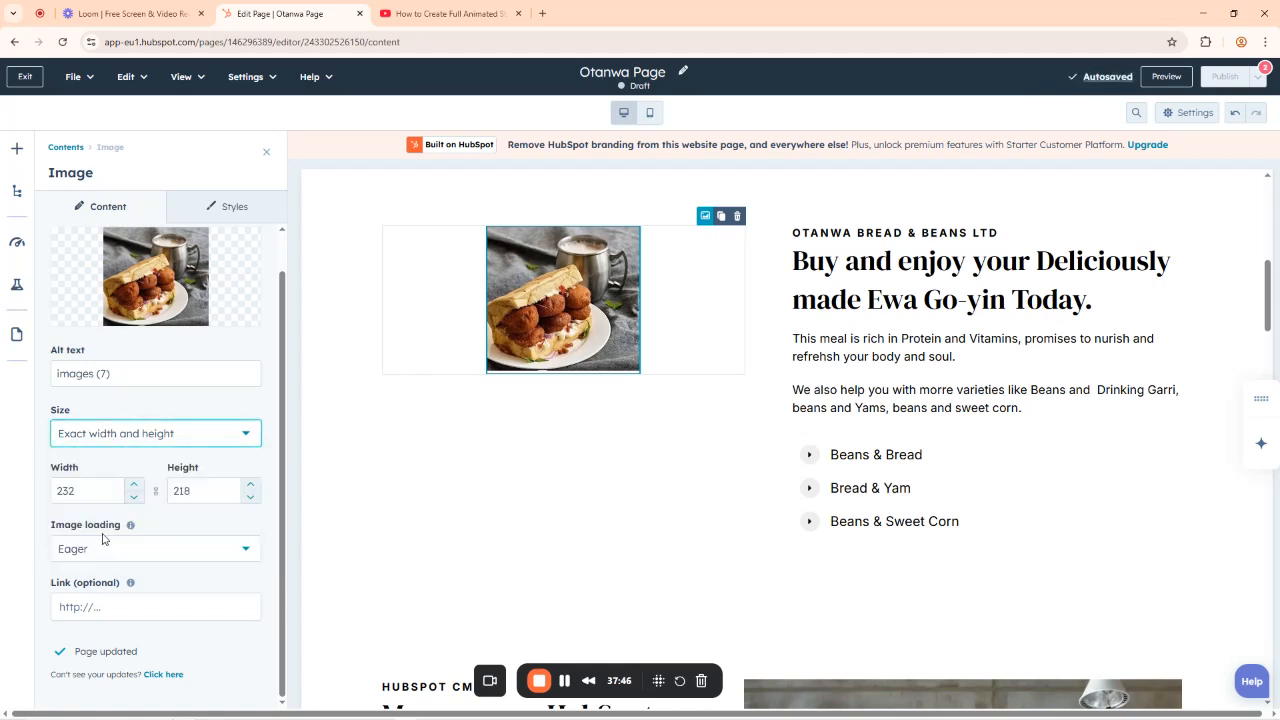
# Try exact widths of 920 and 620 for the sandwich image and check its fit beside the text.
pyautogui.moveTo(100, 495); pyautogui.dragTo(57, 500)
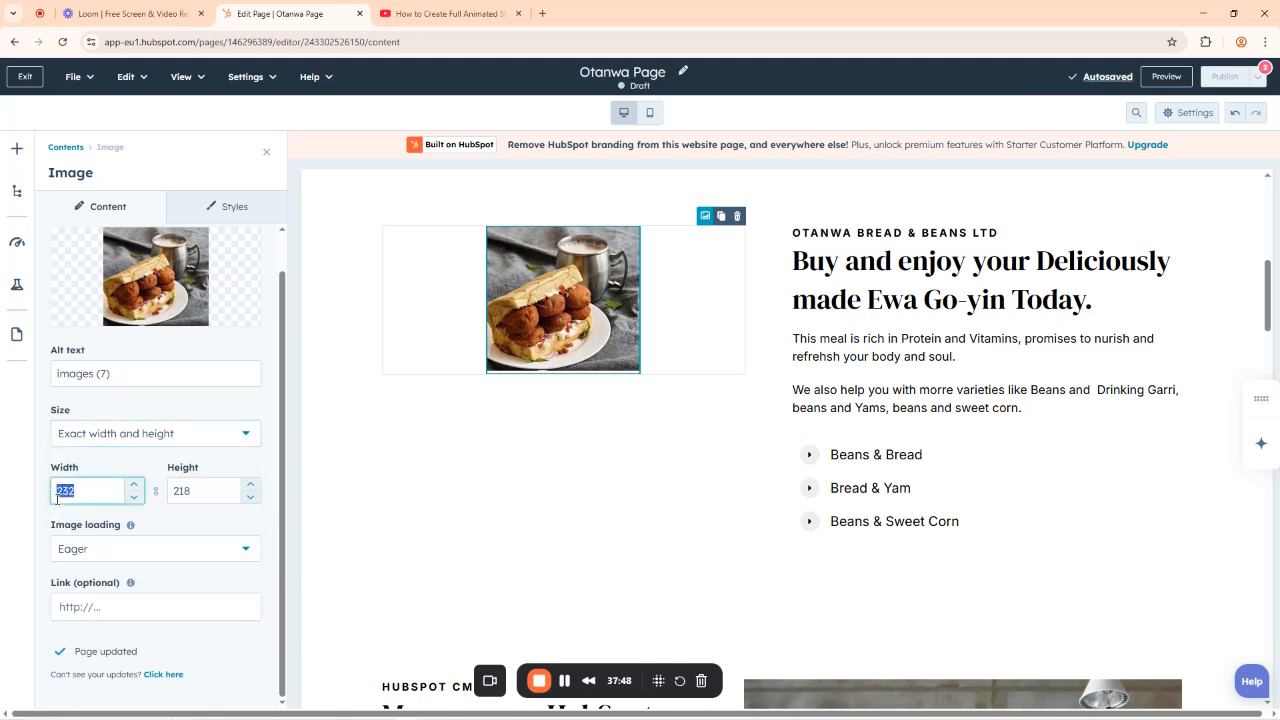
pyautogui.write('920')
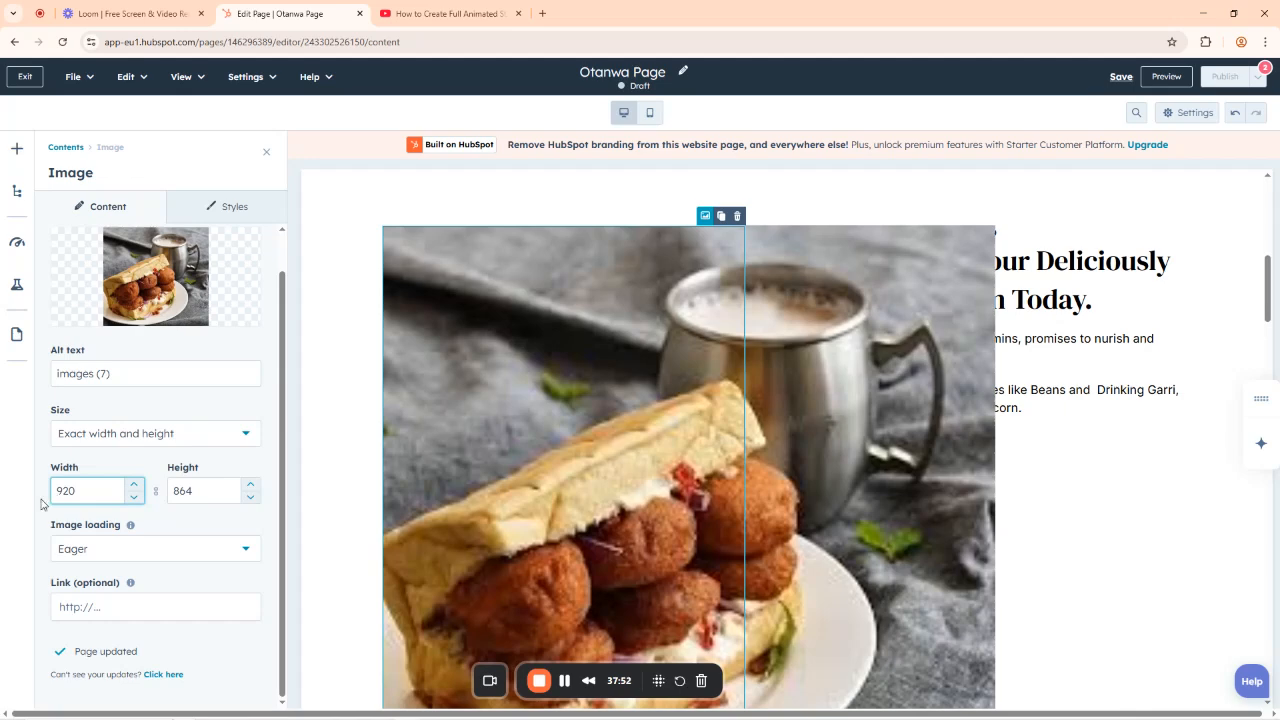
pyautogui.moveTo(86, 490); pyautogui.dragTo(58, 490)
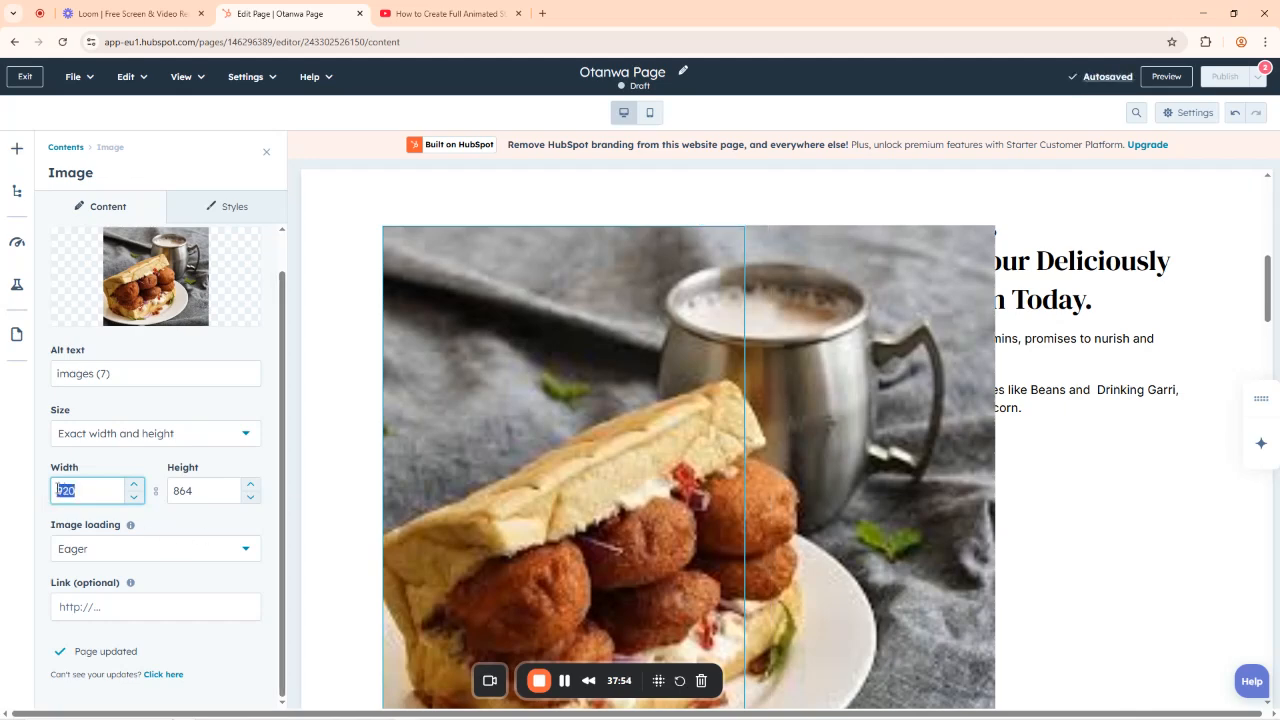
pyautogui.write('620')
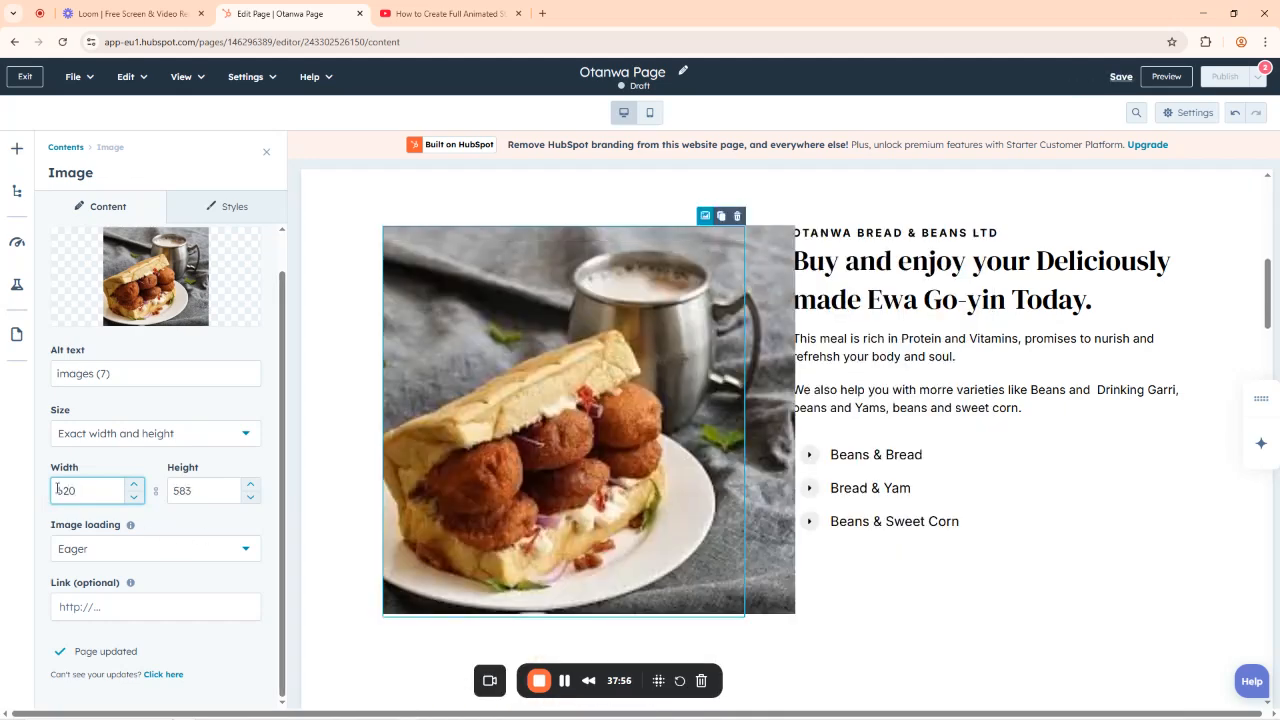
pyautogui.click(540, 202)
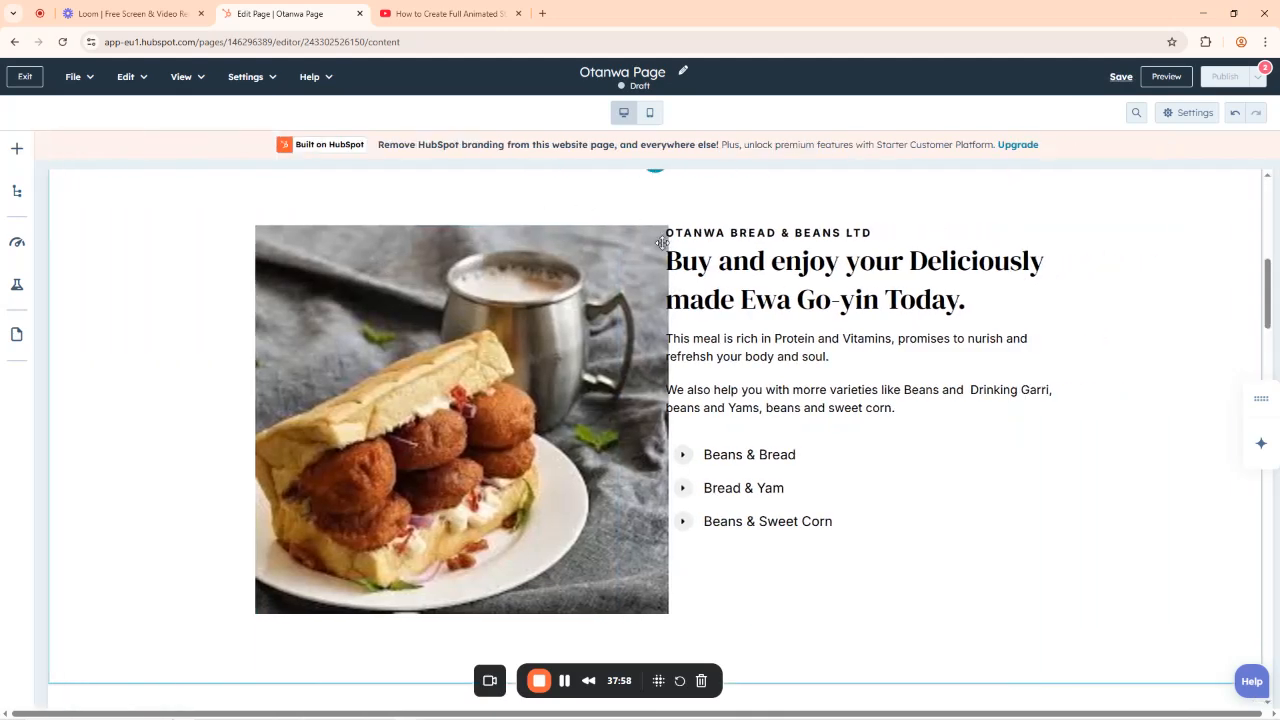
# Set the sandwich image's exact width to 600.
pyautogui.click(450, 410)
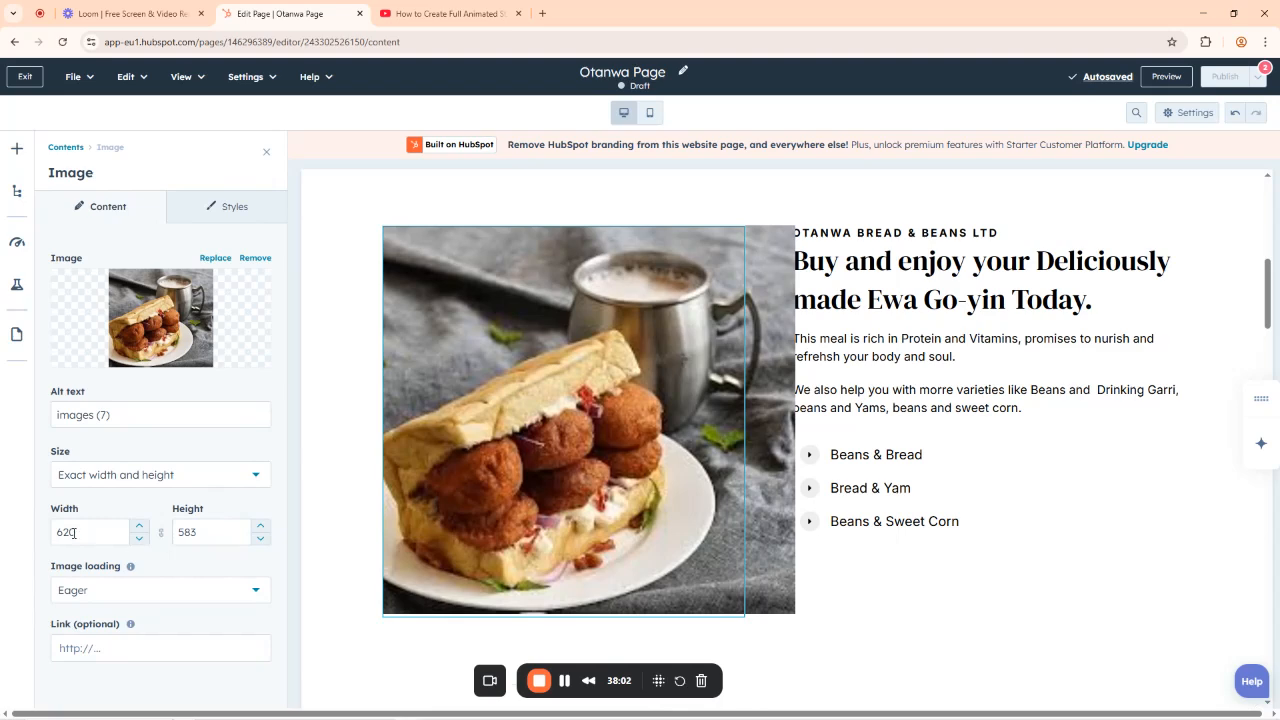
pyautogui.moveTo(77, 533); pyautogui.dragTo(63, 533)
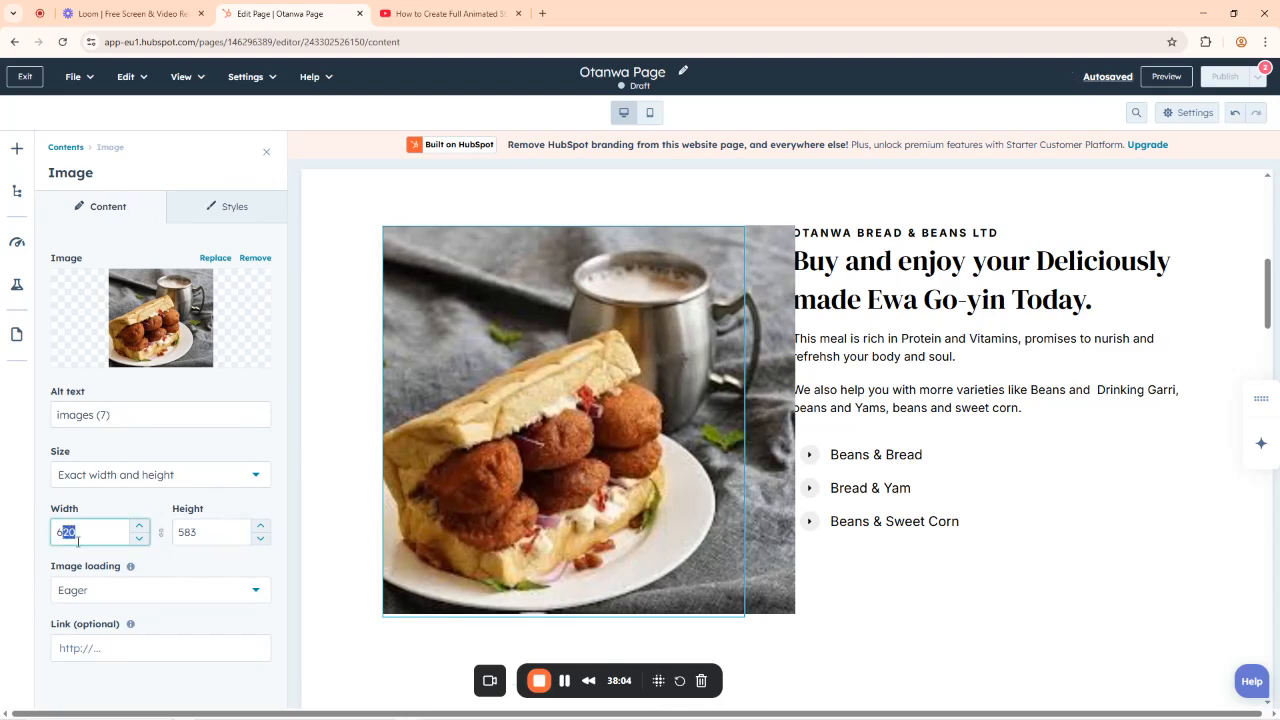
pyautogui.write('00')
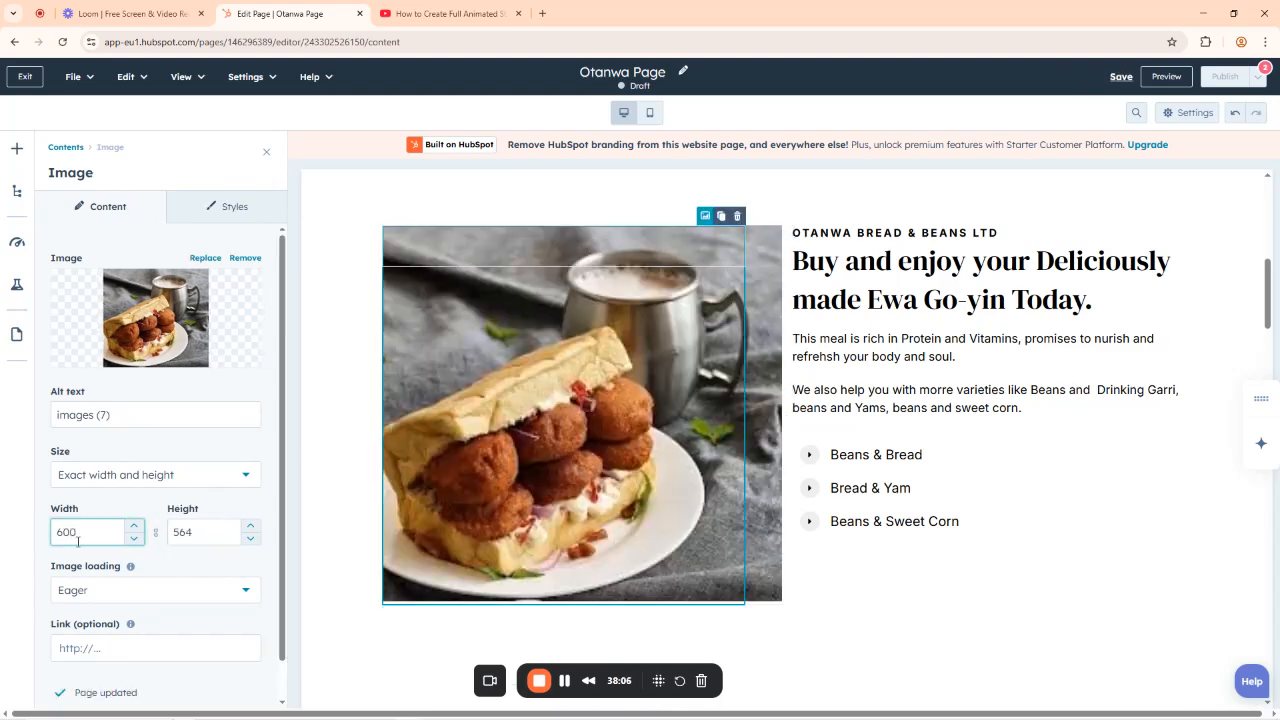
# Set the sandwich image's exact width to 580 and close its settings.
pyautogui.moveTo(78, 540); pyautogui.dragTo(57, 533)
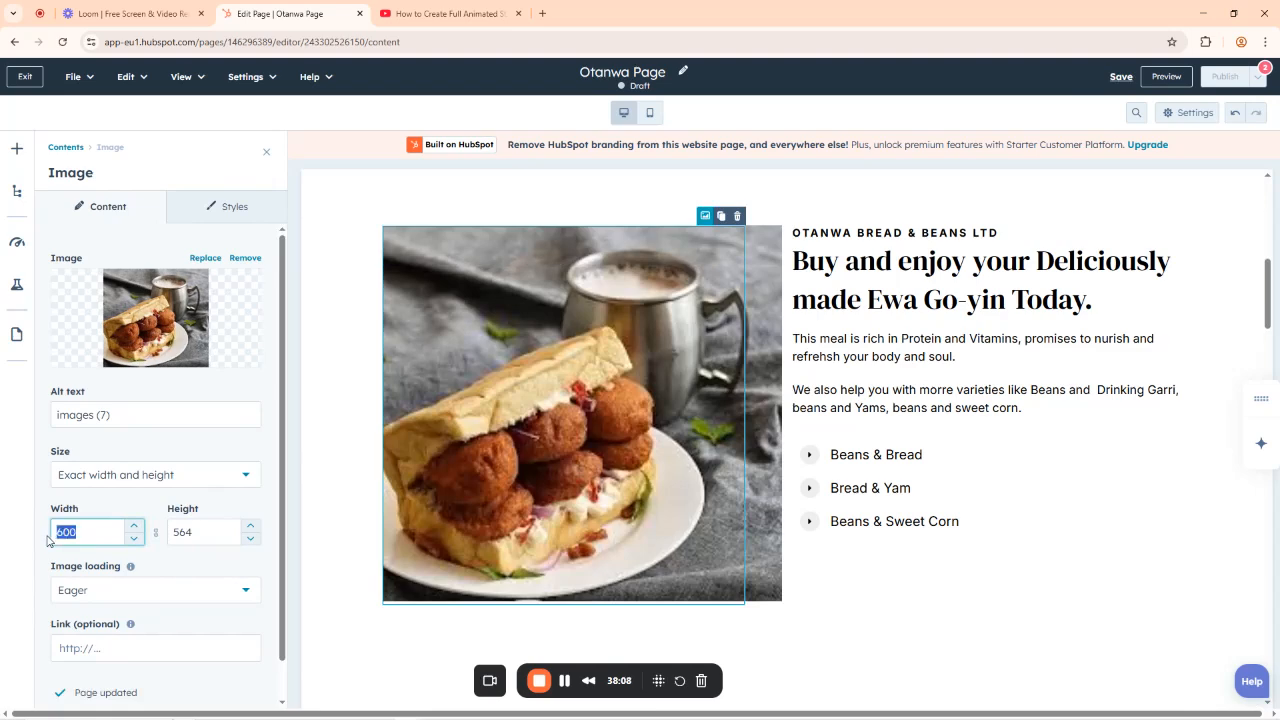
pyautogui.write('580')
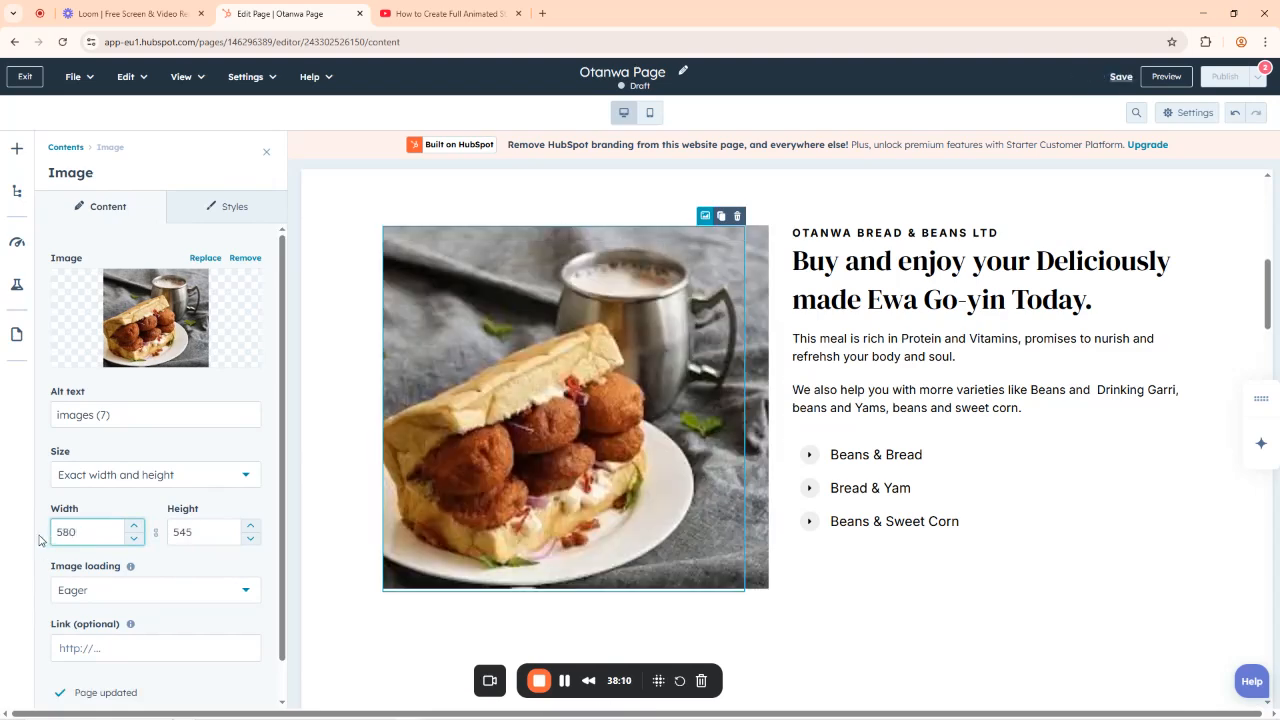
pyautogui.click(605, 184)
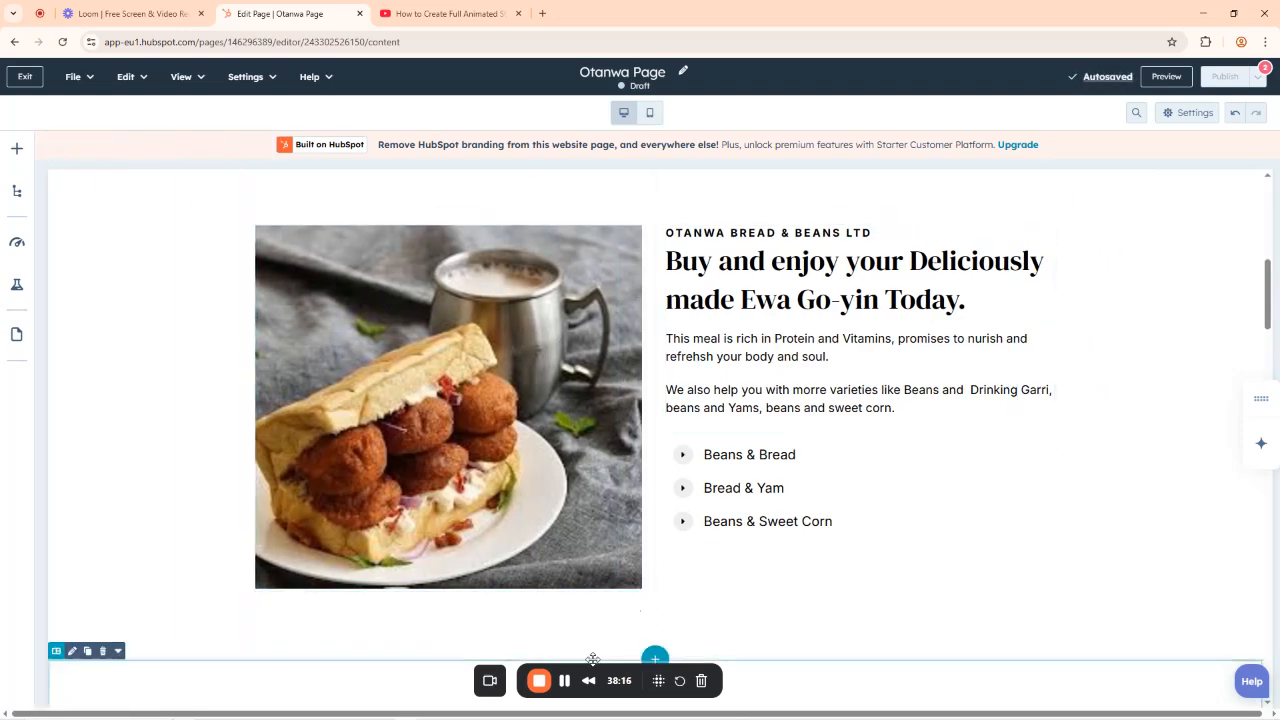
pyautogui.moveTo(571, 673); pyautogui.dragTo(115, 673)
# Replace the "HUBSPOT CMS" label in the section below the sandwich image with "OTANWA AKARA & BREAD".
pyautogui.scroll(-5, 760, 523)
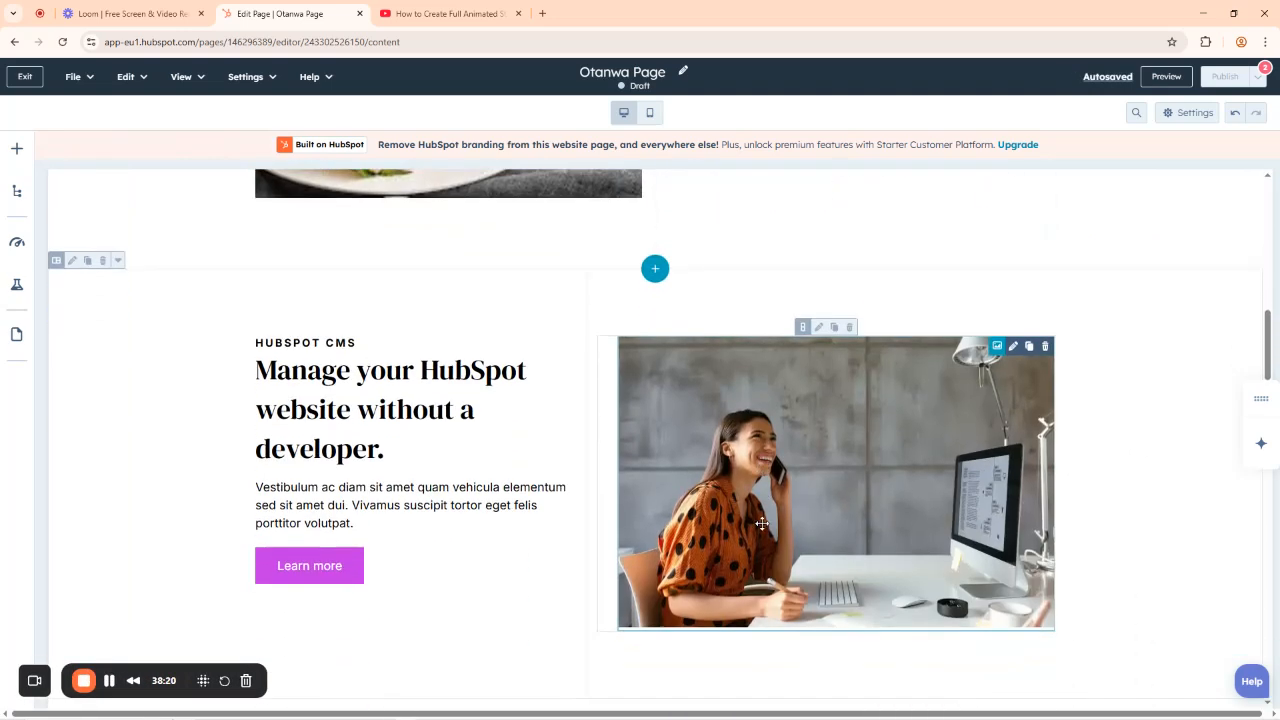
pyautogui.scroll(1, 700, 515)
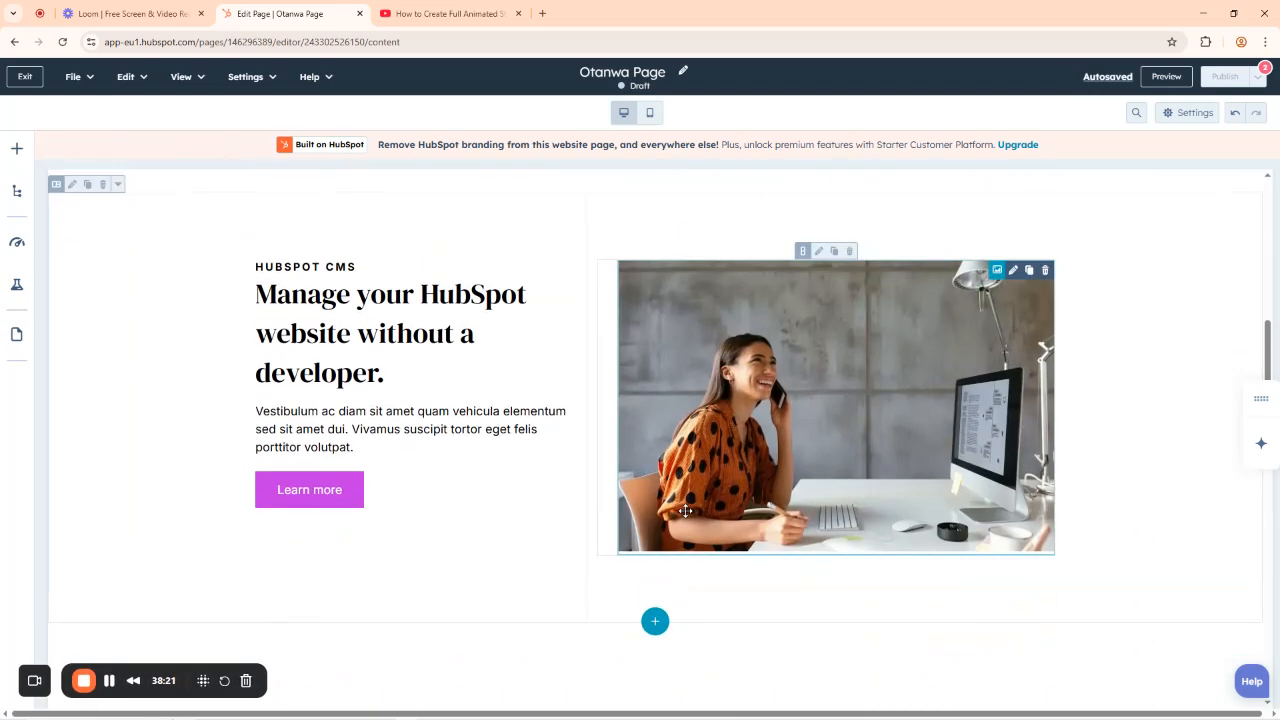
pyautogui.click(288, 264)
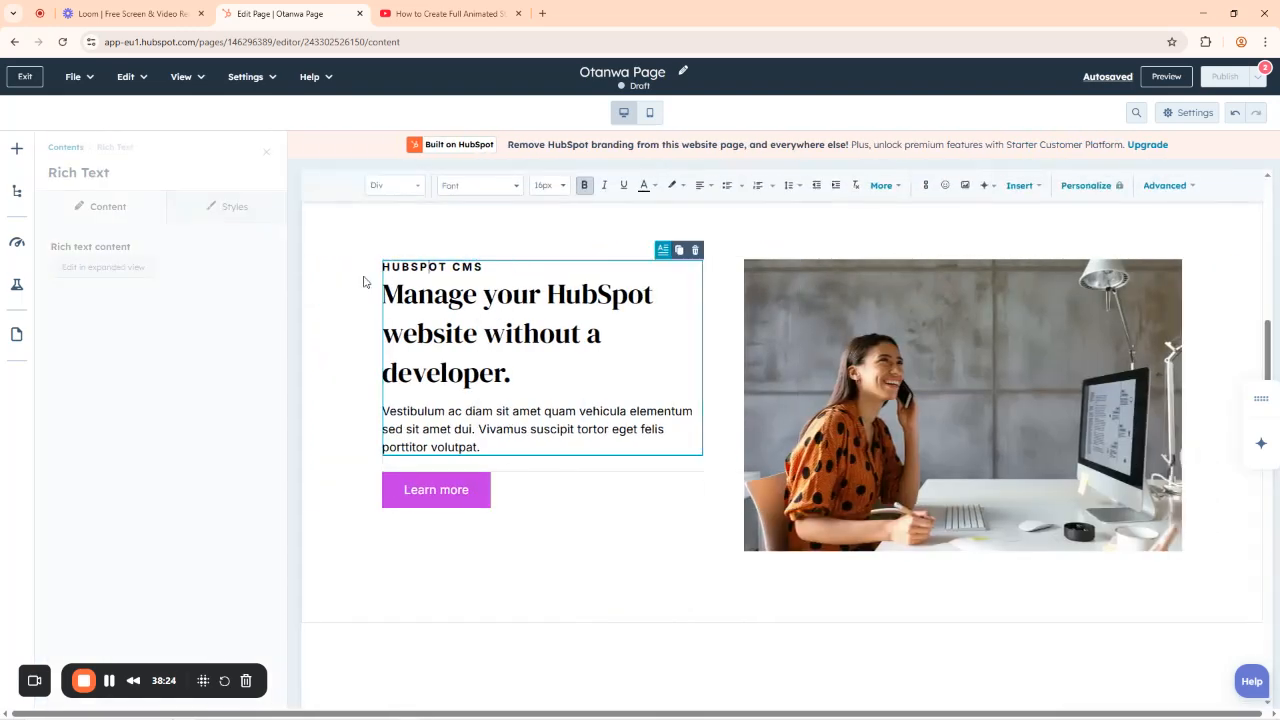
pyautogui.moveTo(492, 265); pyautogui.dragTo(383, 268)
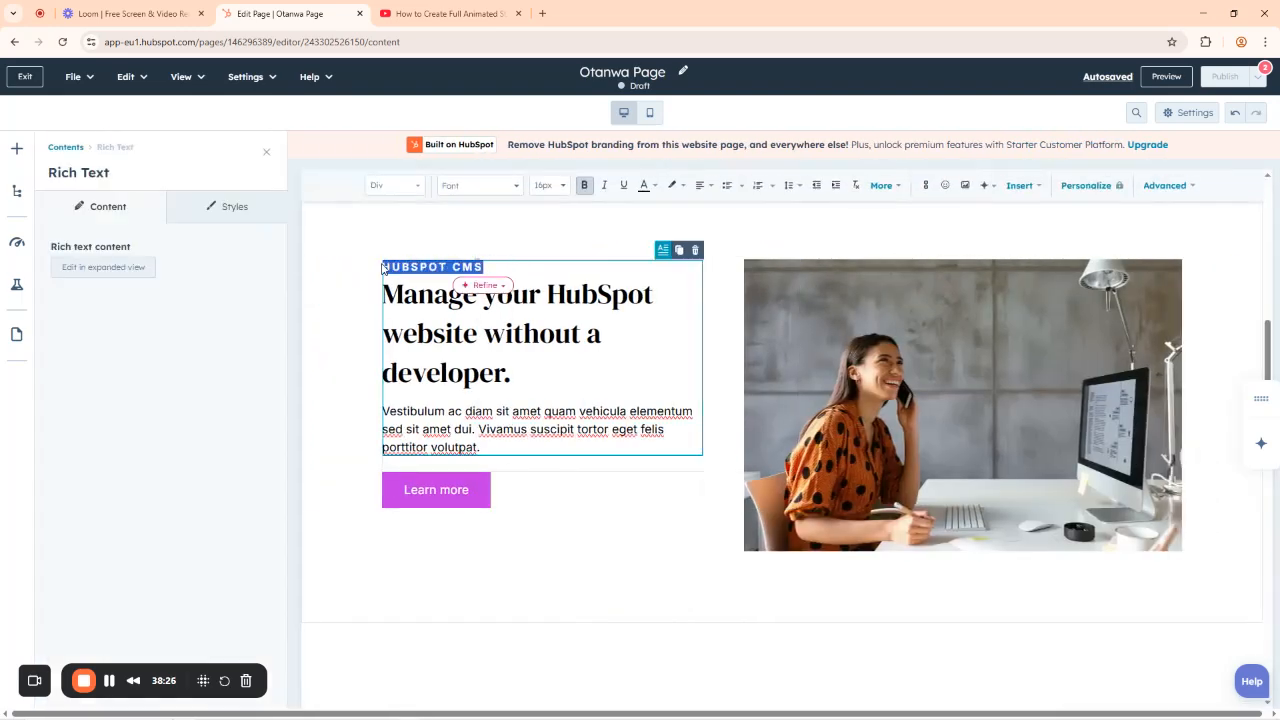
pyautogui.press('BackSpace')
pyautogui.write('OTWAN')
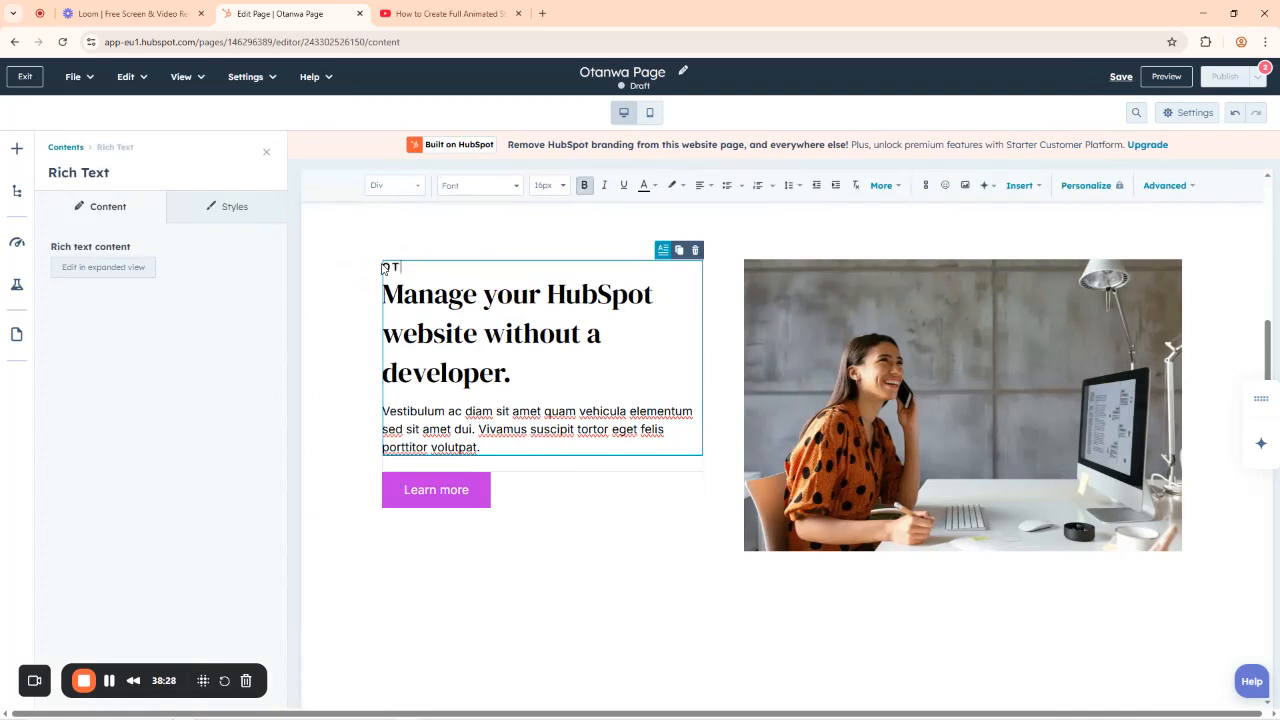
pyautogui.press('BackSpace')
pyautogui.press('BackSpace')
pyautogui.write('WA')
pyautogui.write(' BR')
pyautogui.press('BackSpace')
pyautogui.press('BackSpace')
pyautogui.write('AKARA & BREAD')
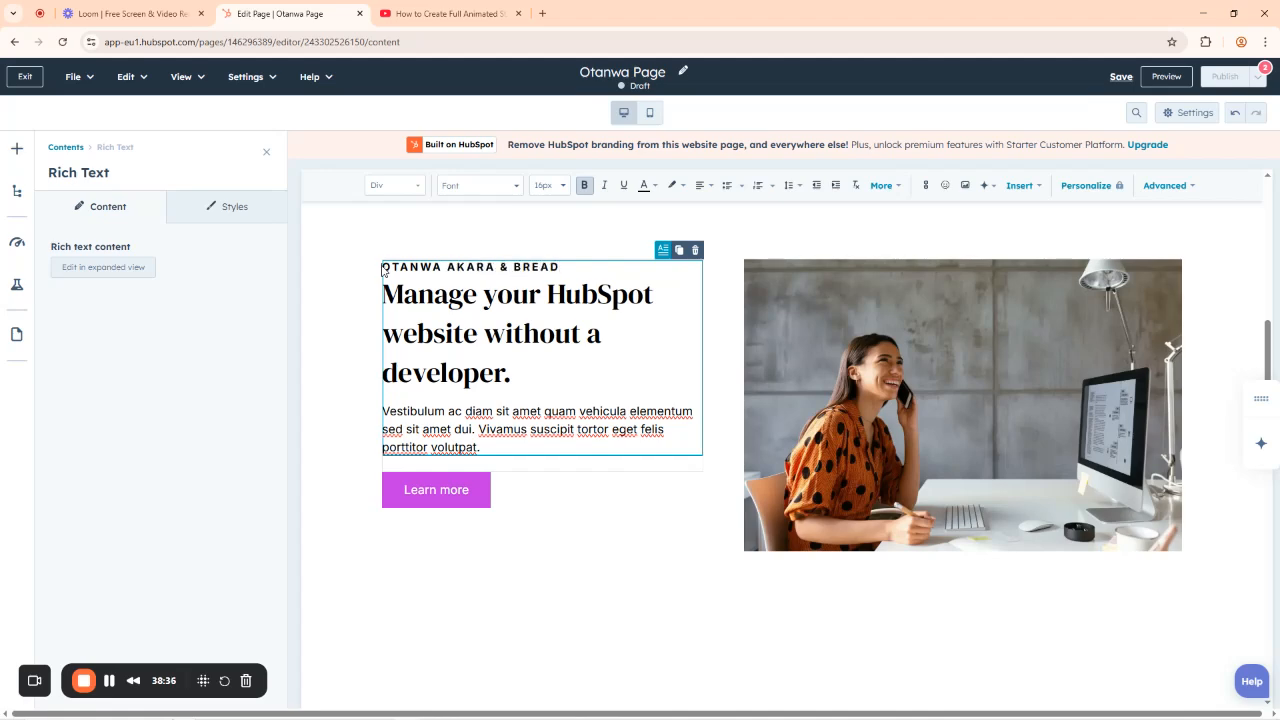
# Replace the section's main heading with "Our Delicous Akara is second to None.".
pyautogui.moveTo(384, 293); pyautogui.dragTo(507, 376)
pyautogui.write('Our ')
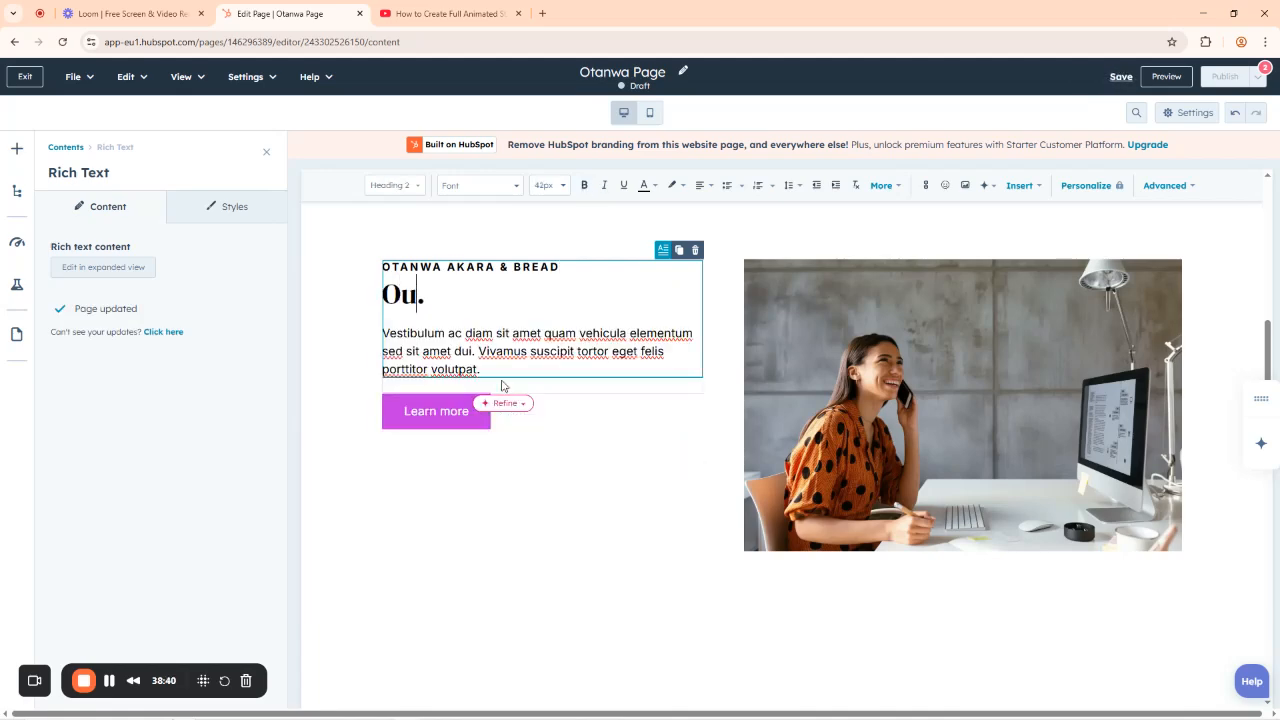
pyautogui.write('Delicousl')
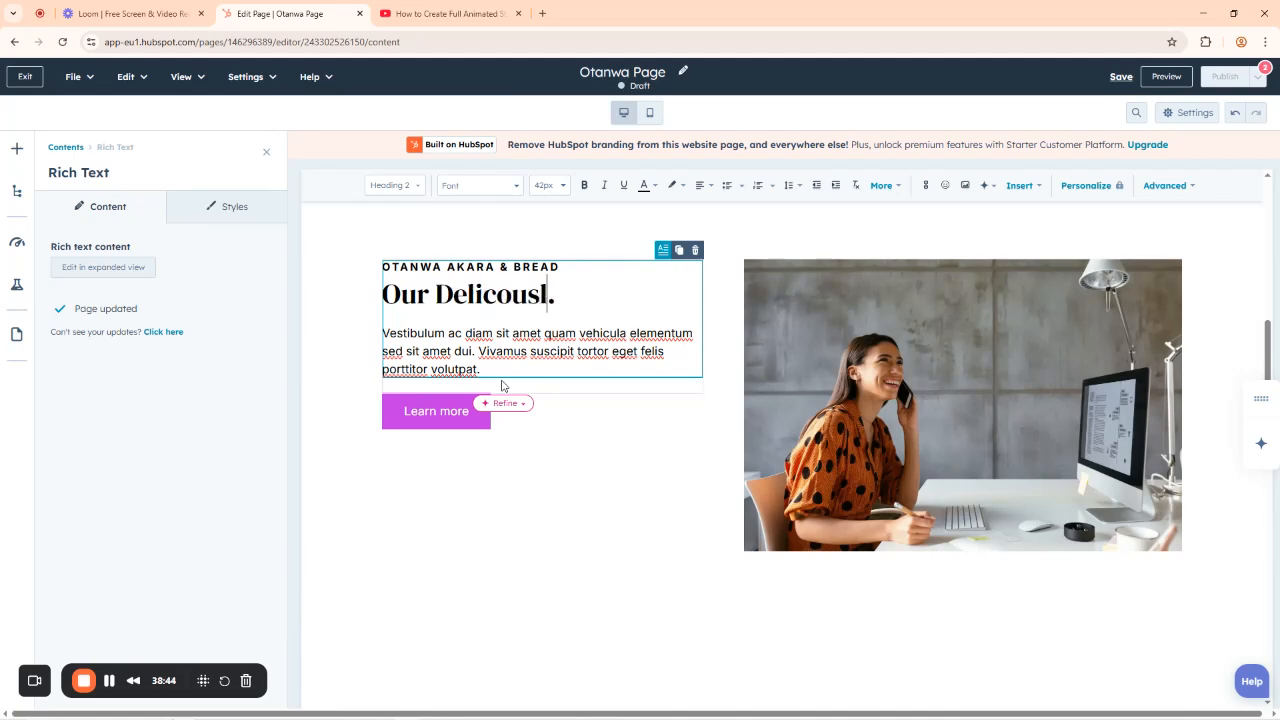
pyautogui.press('BackSpace')
pyautogui.write('Akara')
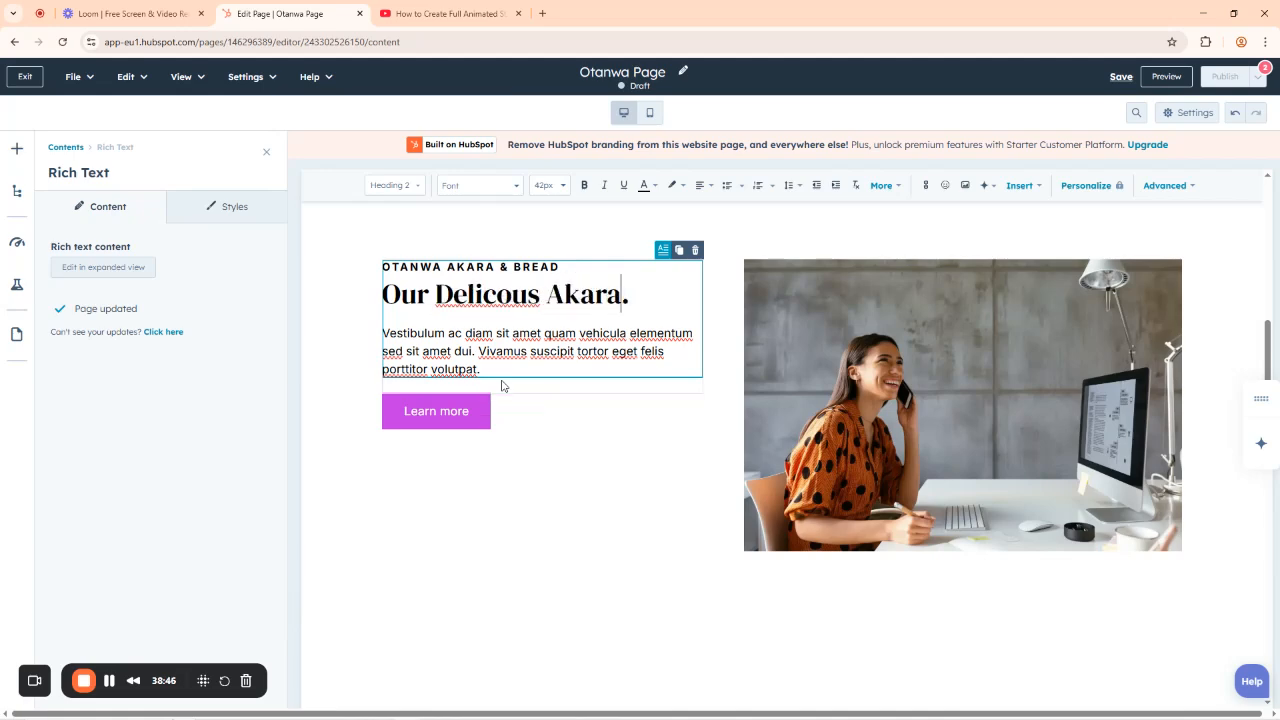
pyautogui.write(' is seconf t')
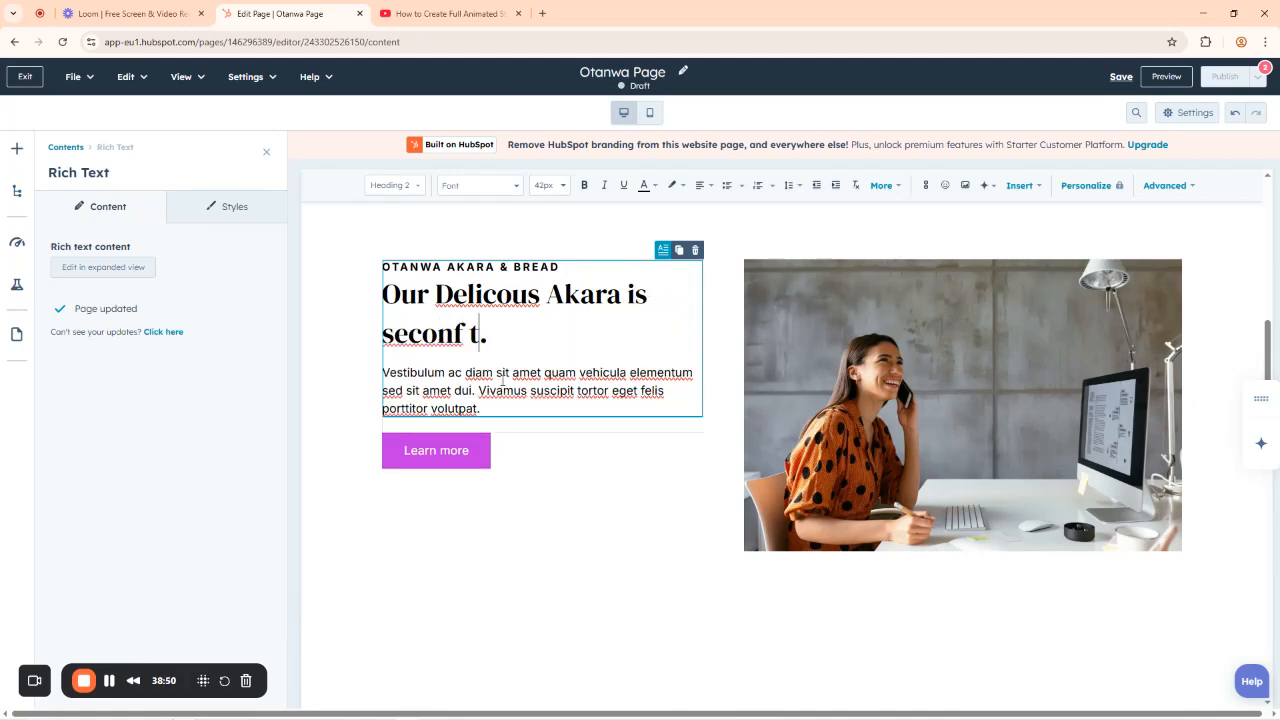
pyautogui.press('BackSpace')
pyautogui.press('BackSpace')
pyautogui.press('BackSpace')
pyautogui.write('d to ')
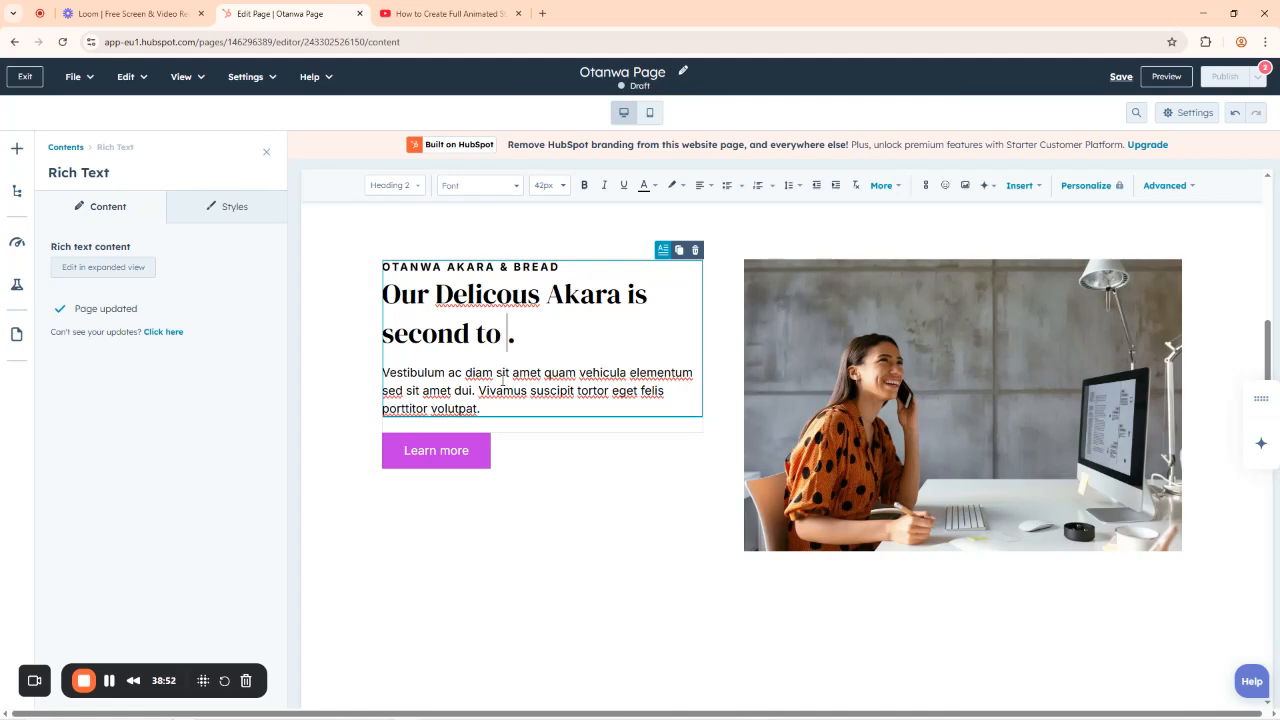
pyautogui.write('None')
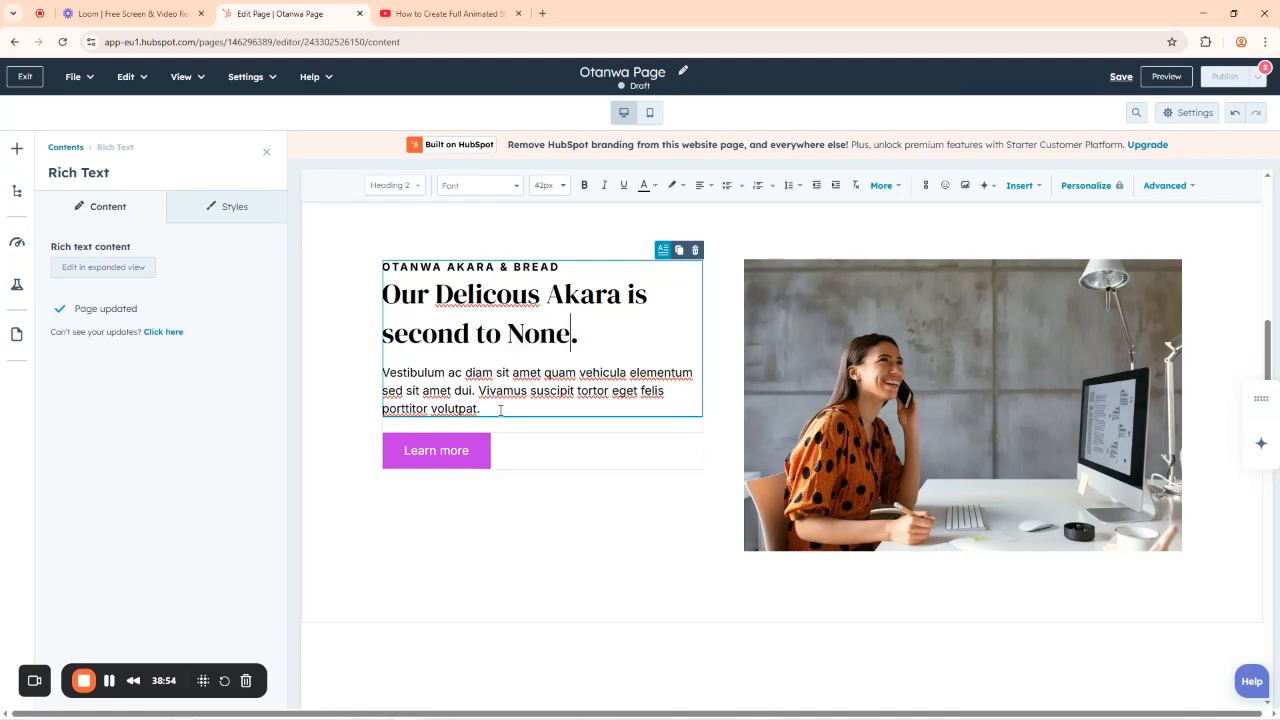
# Replace the placeholder paragraph with "Fried with the most recommended Palm Oil, Spiced with organic pepper, onion and Beans." and finish editing the text.
pyautogui.click(476, 408)
pyautogui.moveTo(476, 408); pyautogui.dragTo(382, 372)
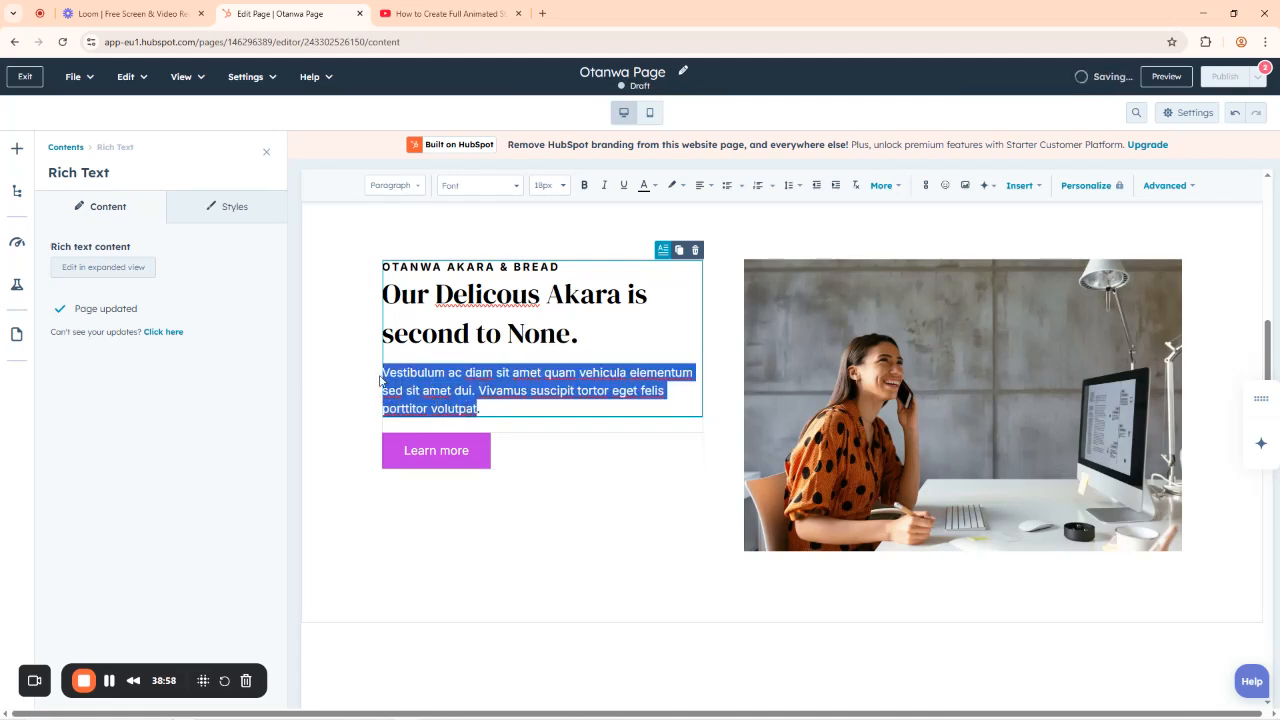
pyautogui.write('Fried with')
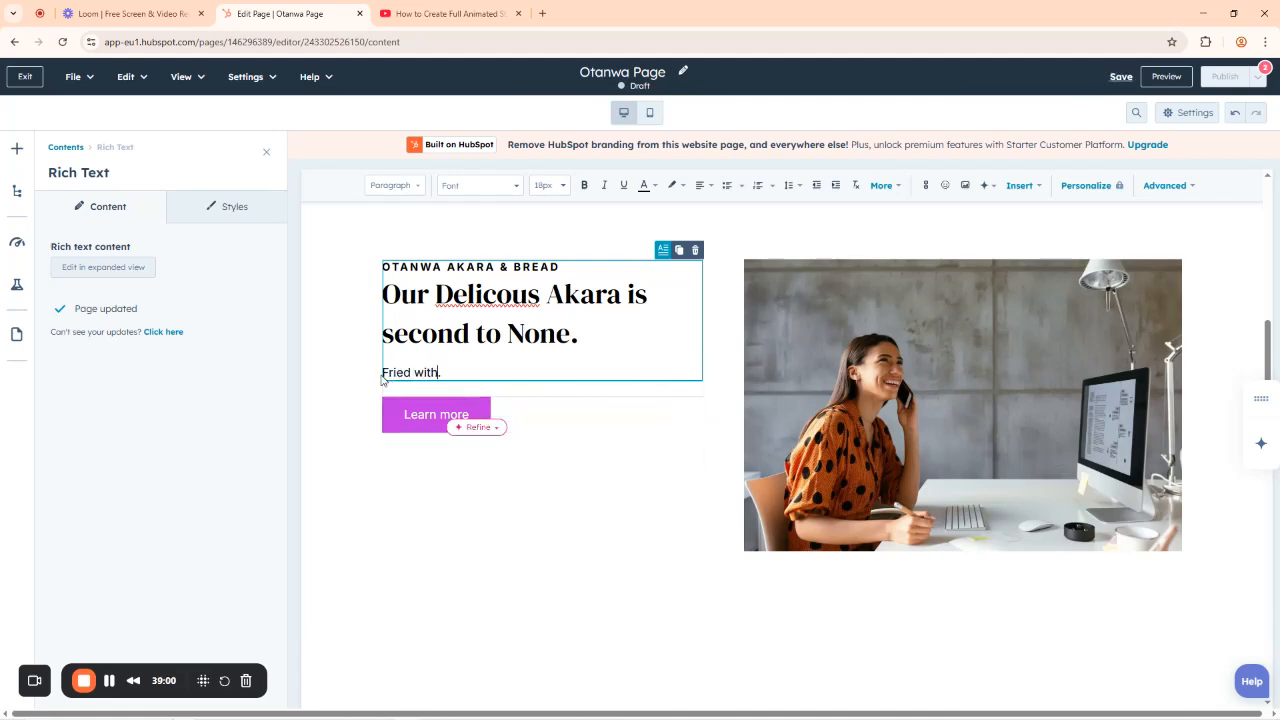
pyautogui.write(' the most recommended')
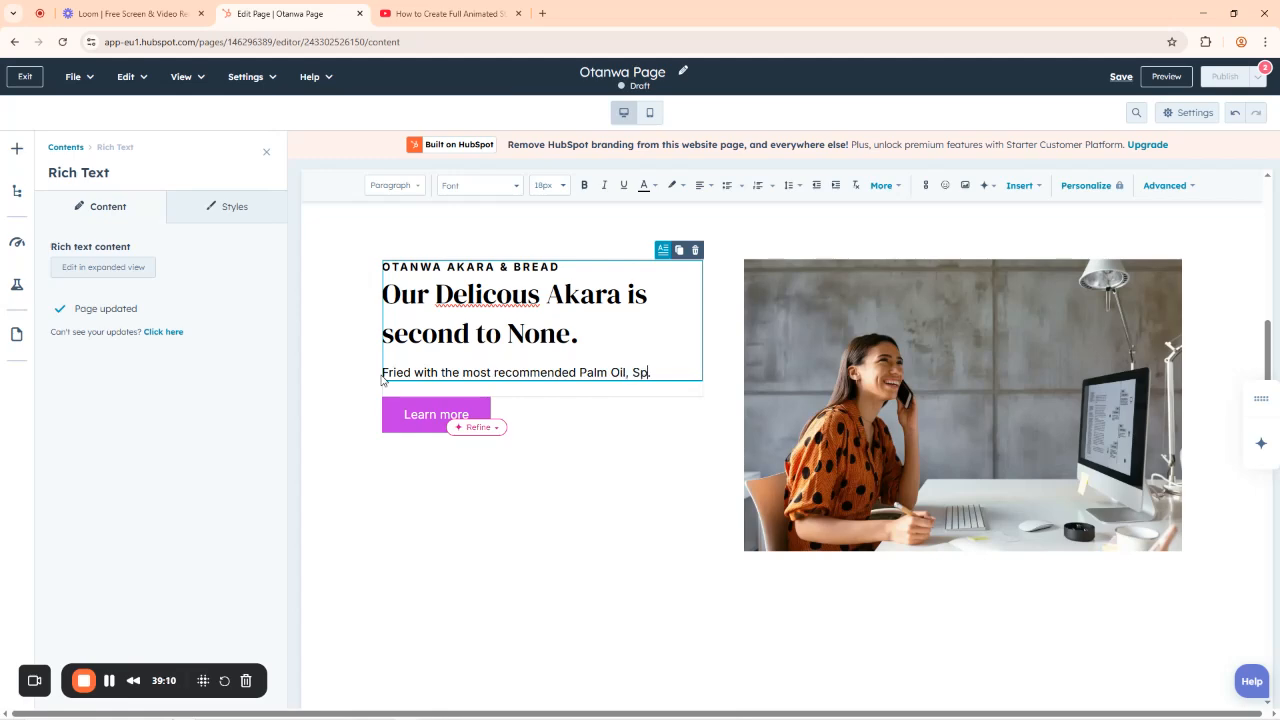
pyautogui.write('Palm Oil, Spiced with organic pepper, onion and')
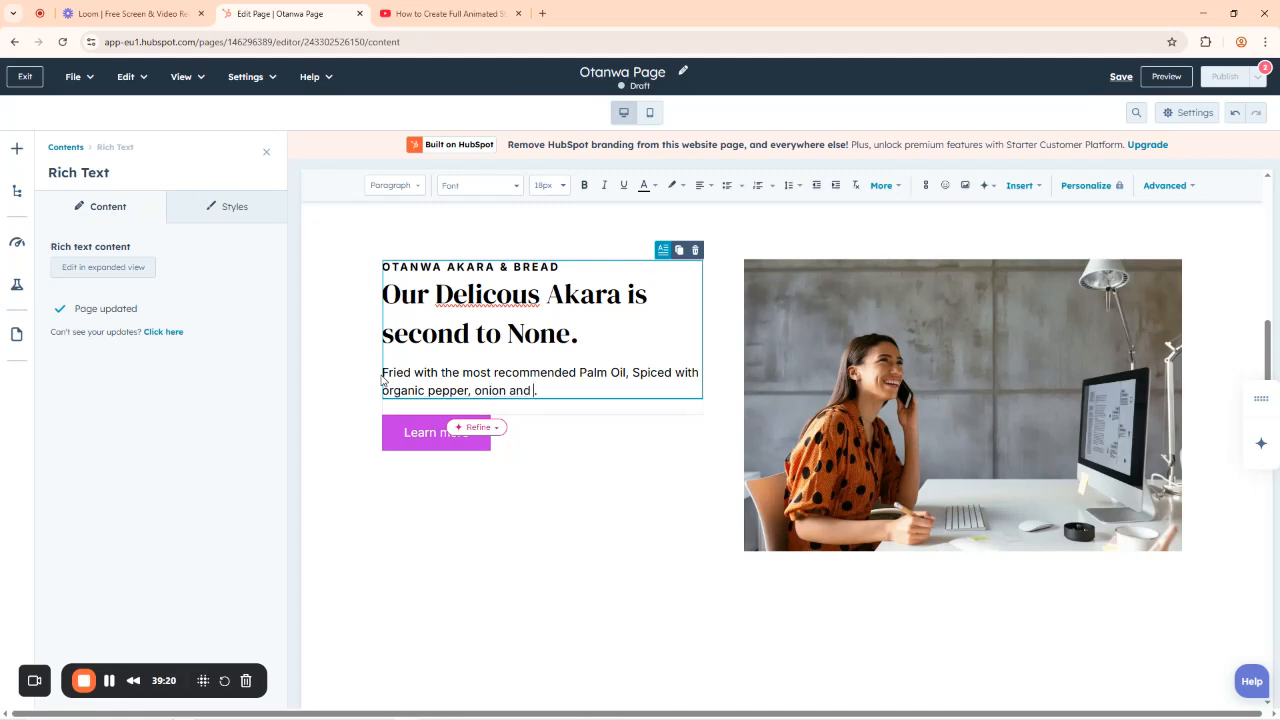
pyautogui.write('Beans')
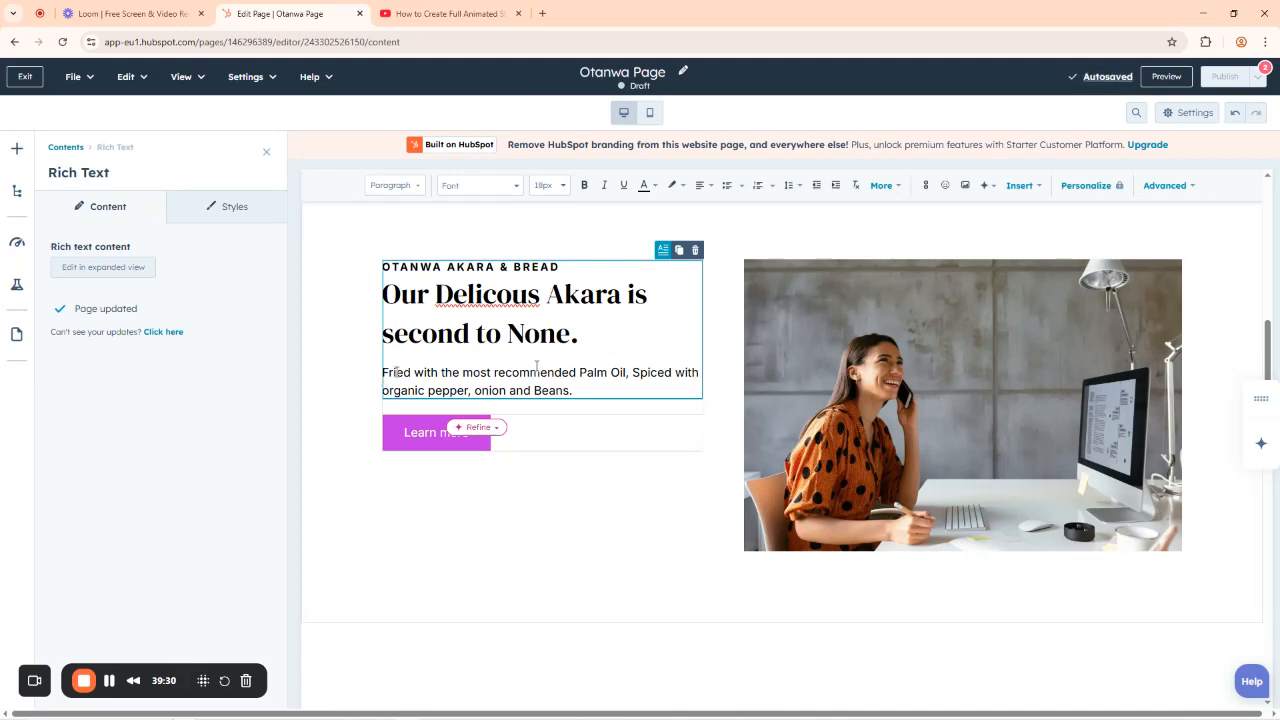
pyautogui.click(761, 225)
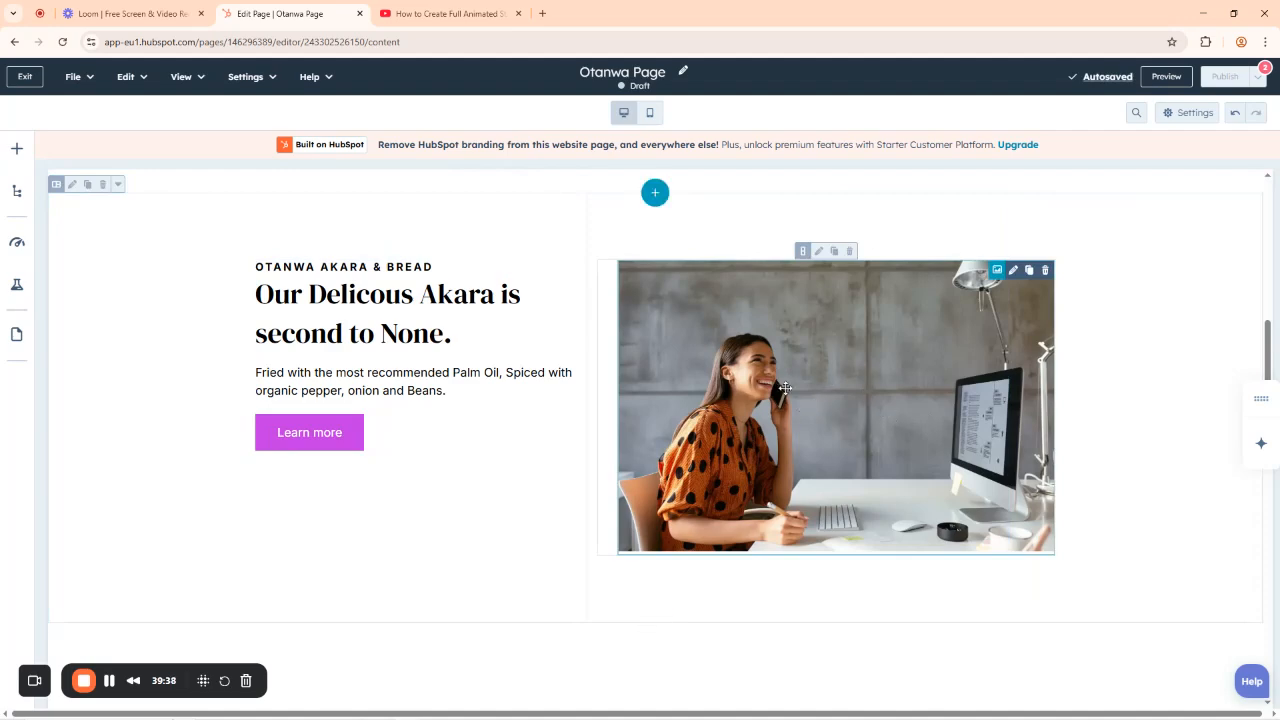
# Open the image picker for the section's office photo and search Google Images for "akara" in a new browser tab.
pyautogui.click(840, 404)
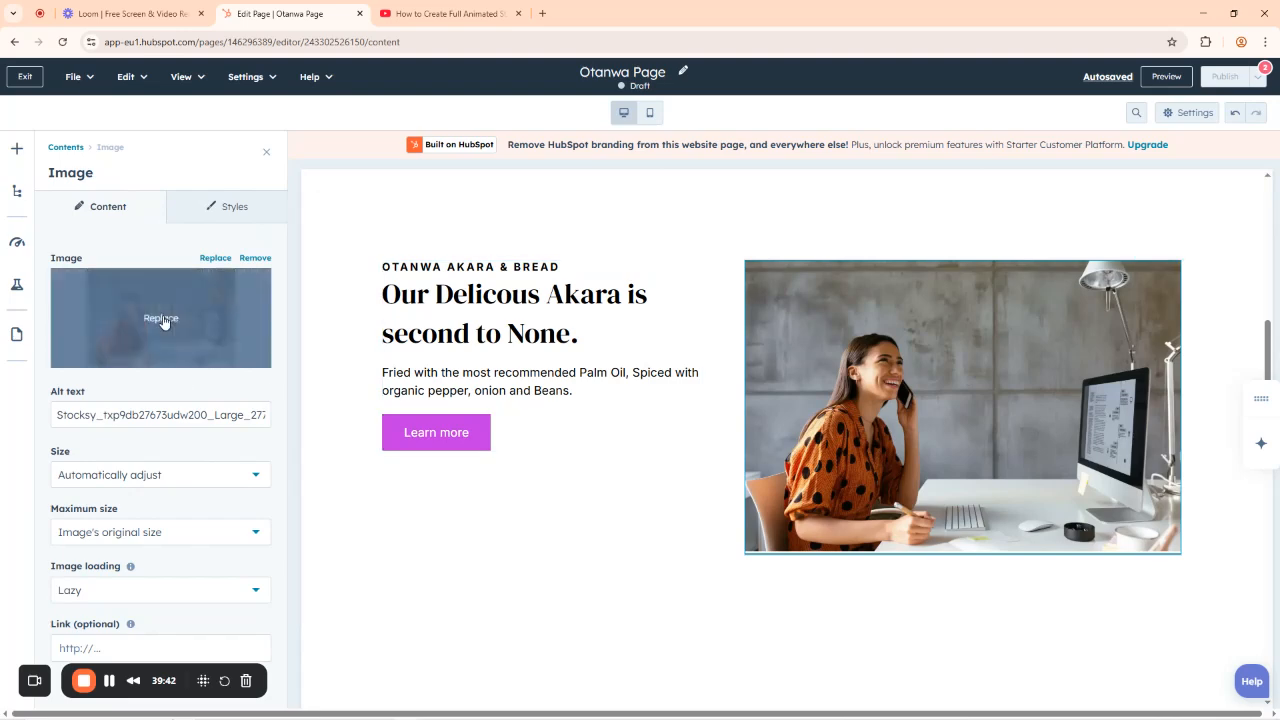
pyautogui.click(161, 318)
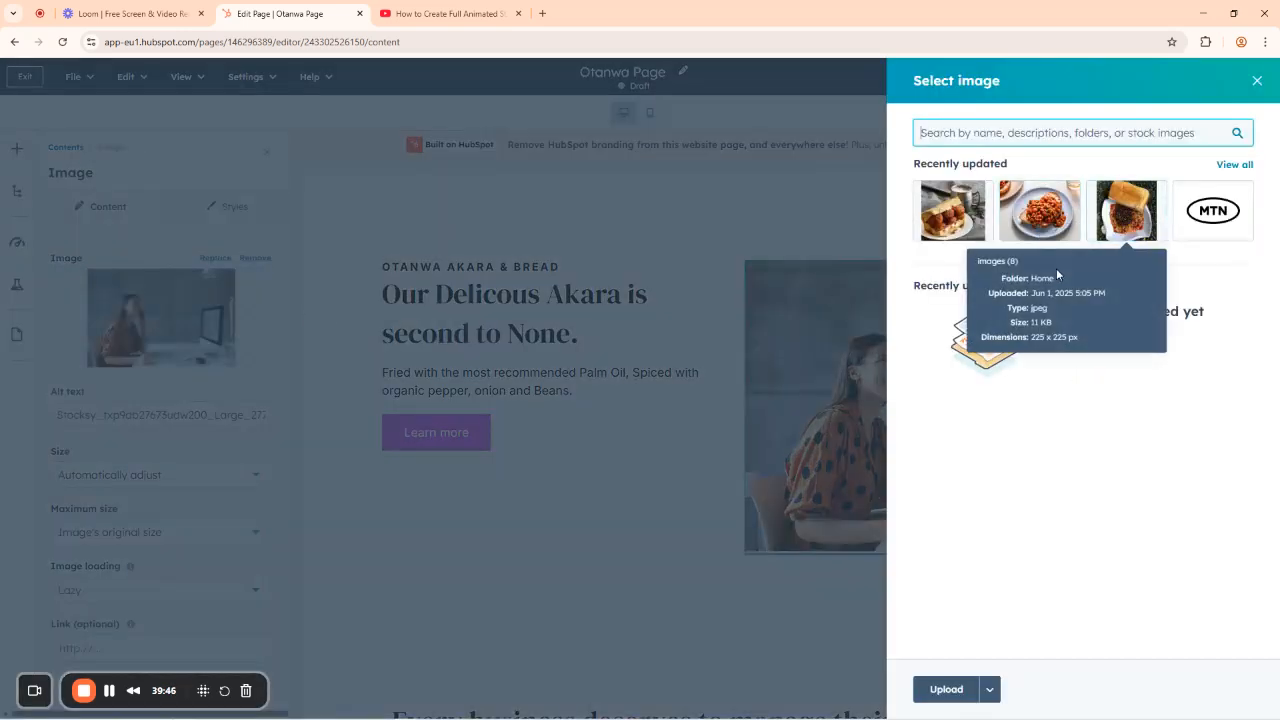
pyautogui.click(542, 13)
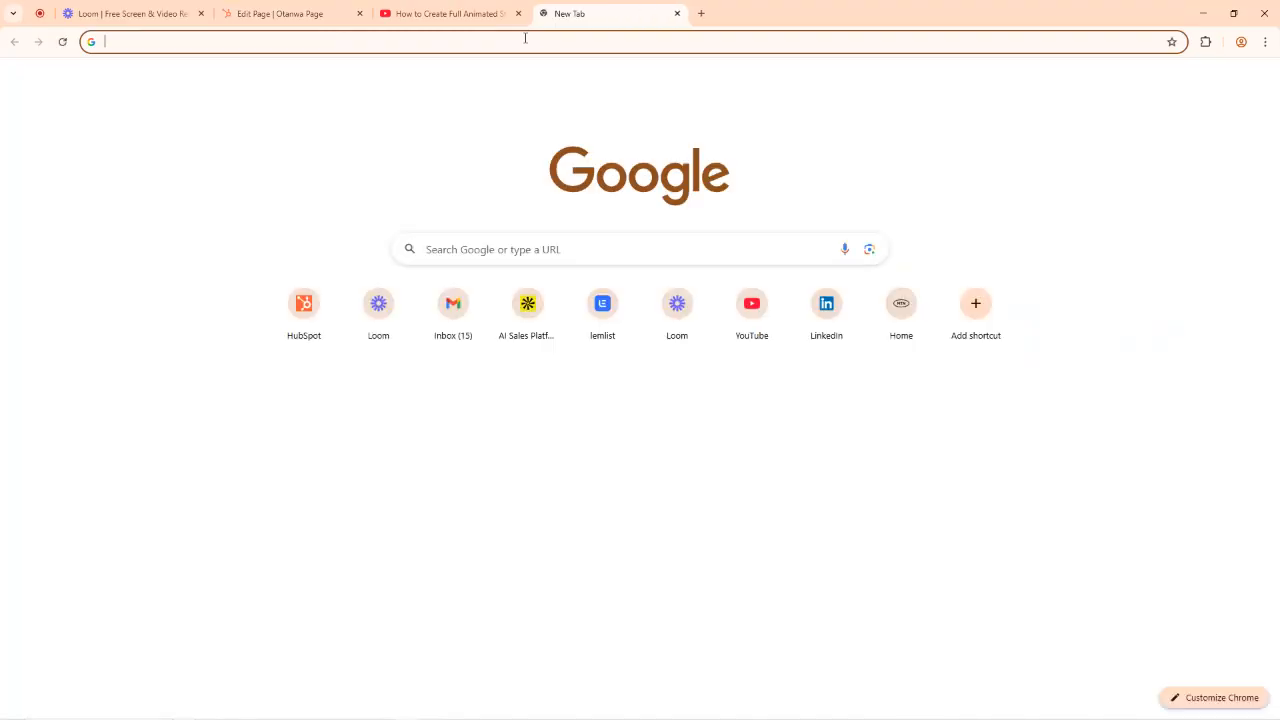
pyautogui.write('aka')
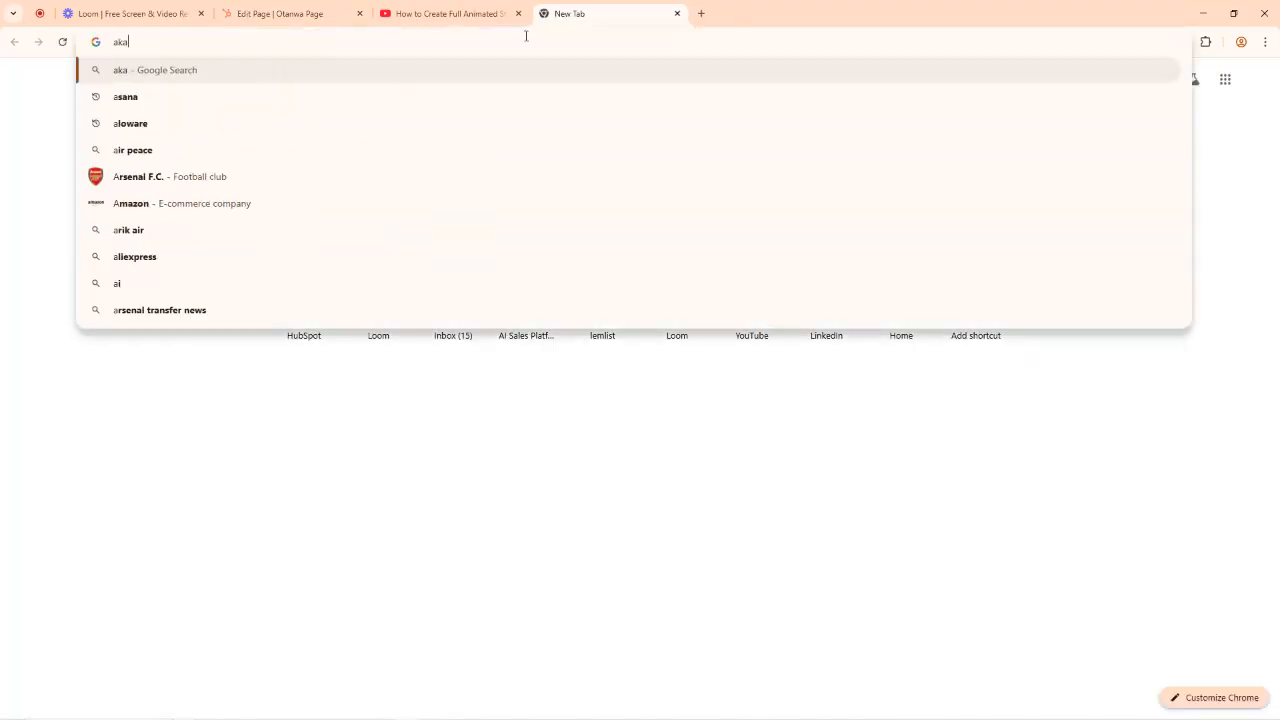
pyautogui.write('ra')
pyautogui.press('Return')
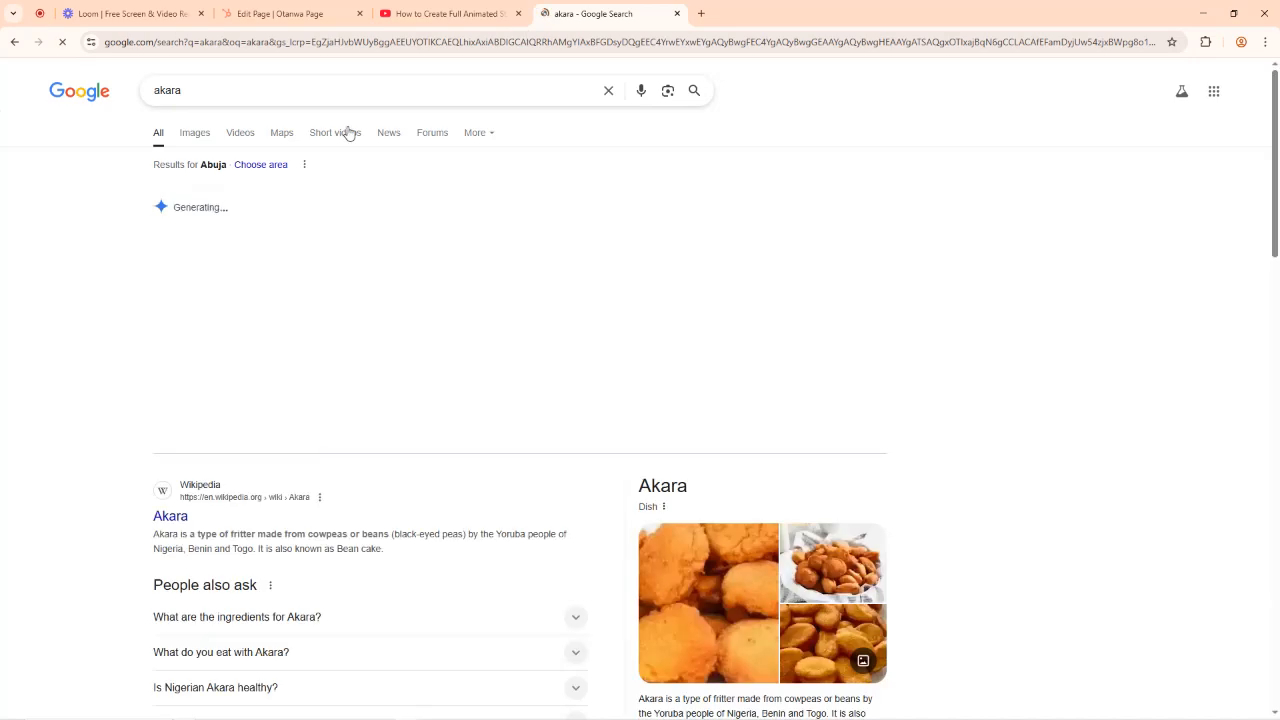
pyautogui.click(196, 135)
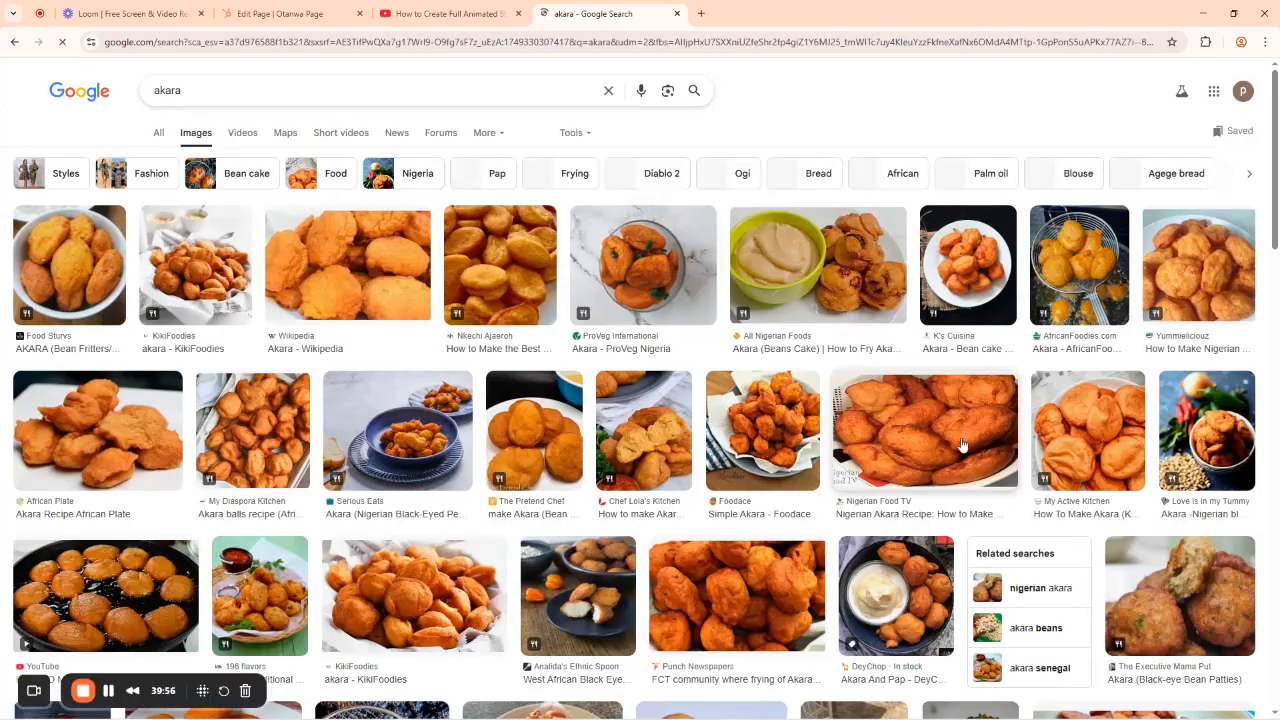
# Preview several akara pictures and save the YouTube one of akara frying in a pan to Downloads as maxresdefault (27).jpg.
pyautogui.click(742, 594)
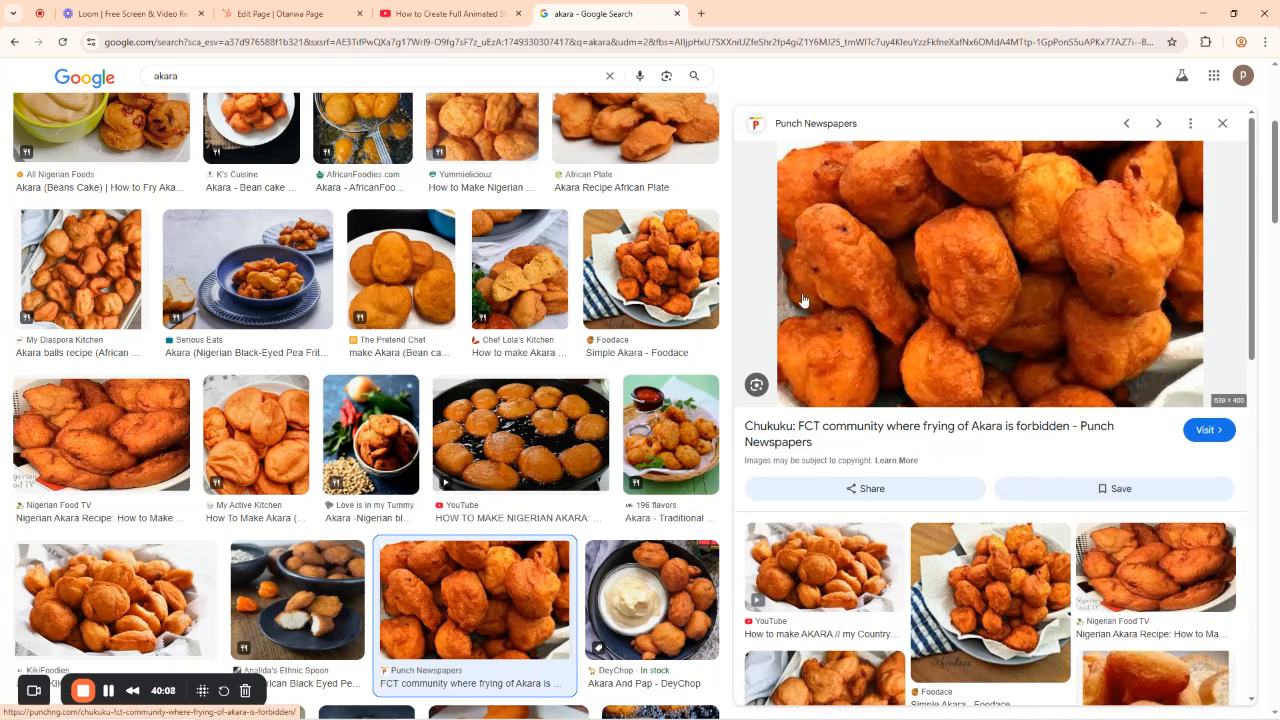
pyautogui.click(998, 584)
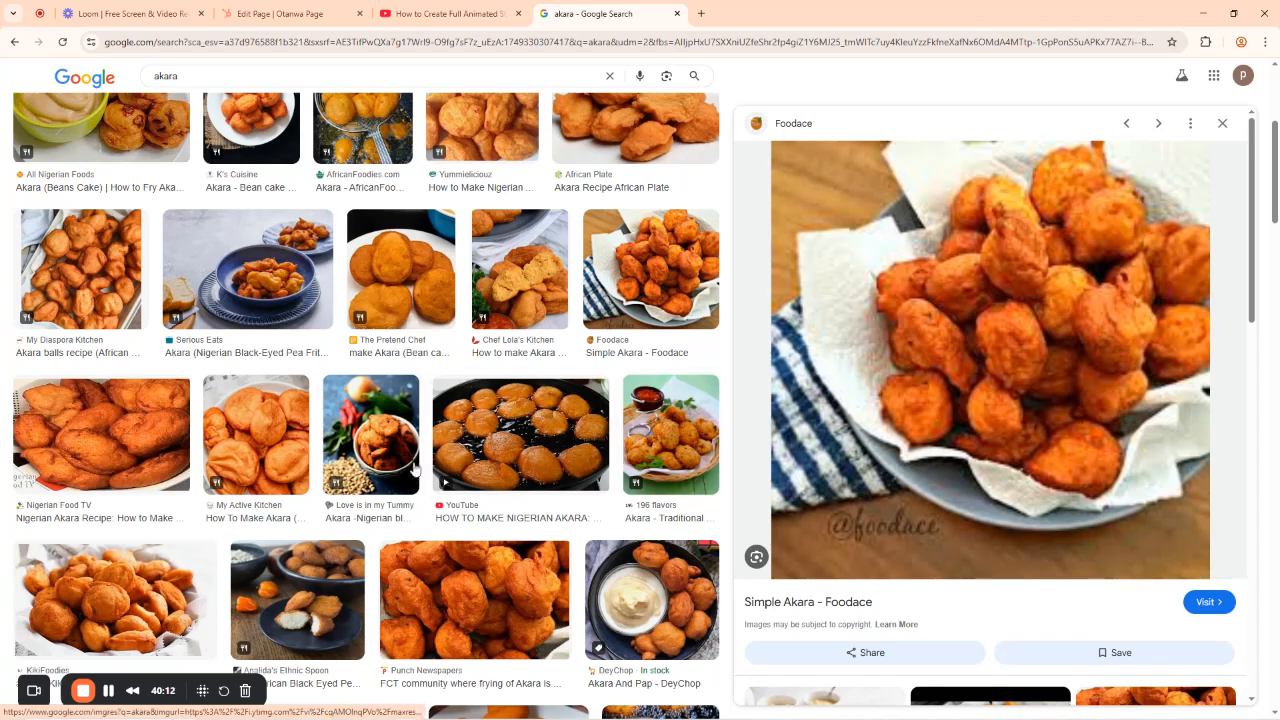
pyautogui.click(515, 440)
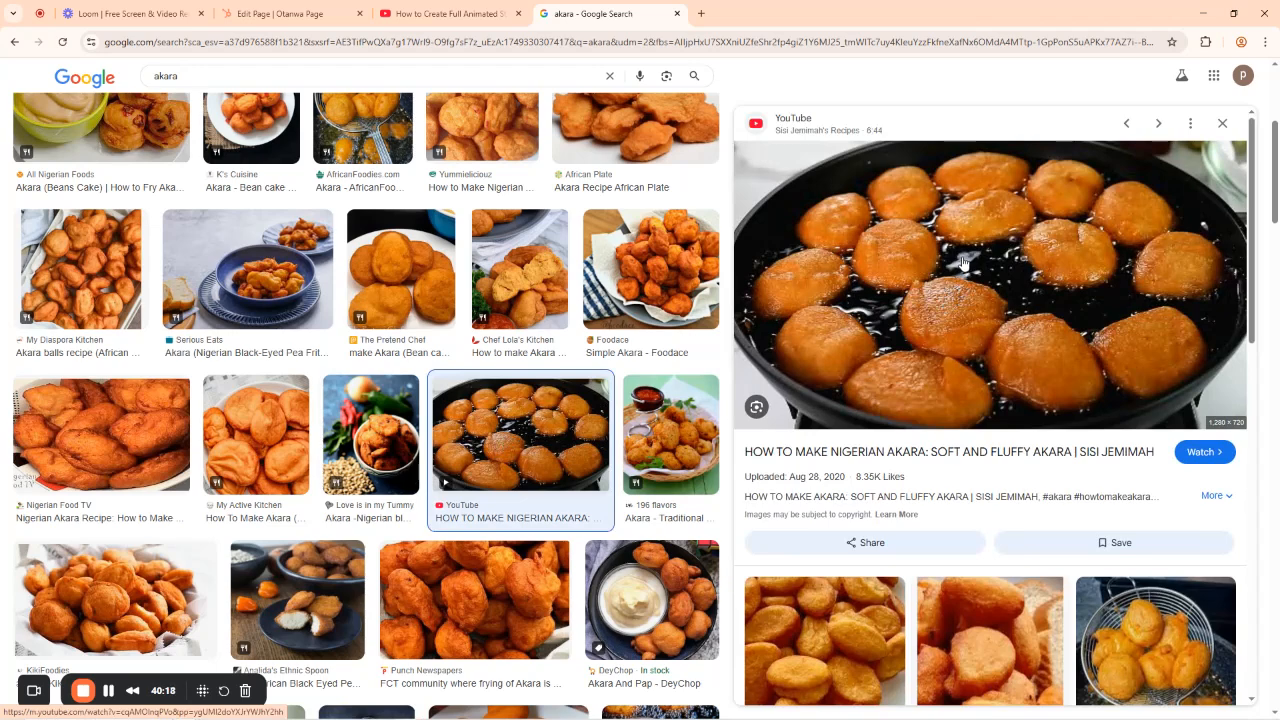
pyautogui.rightClick(964, 262)
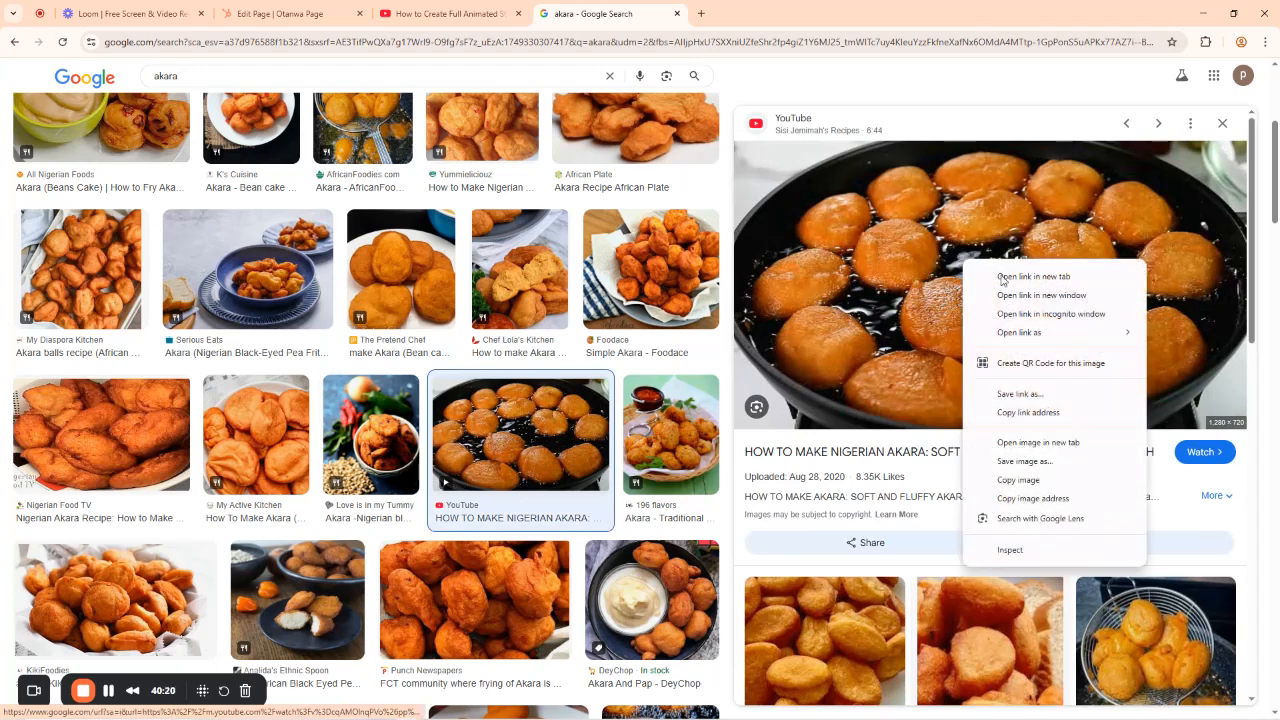
pyautogui.click(1019, 463)
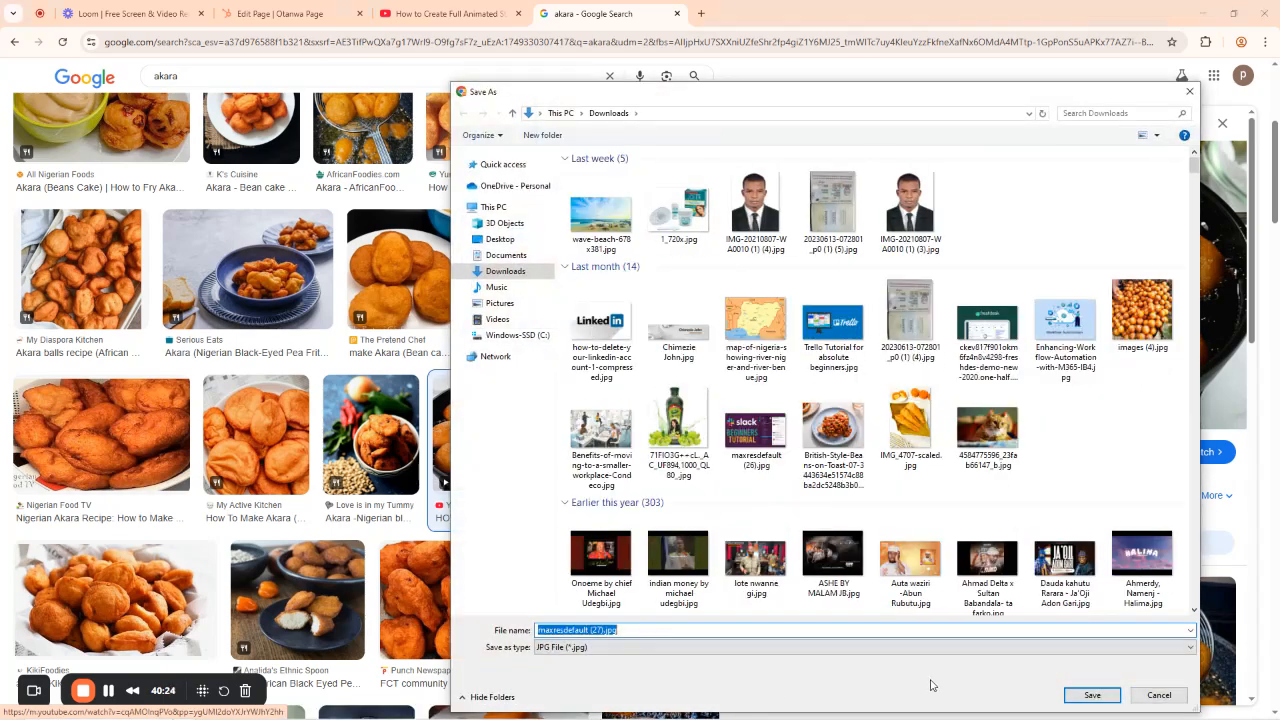
pyautogui.click(1072, 695)
# Return to the page editor, upload maxresdefault (27).jpg from Downloads and use it as the akara section's image.
pyautogui.click(280, 13)
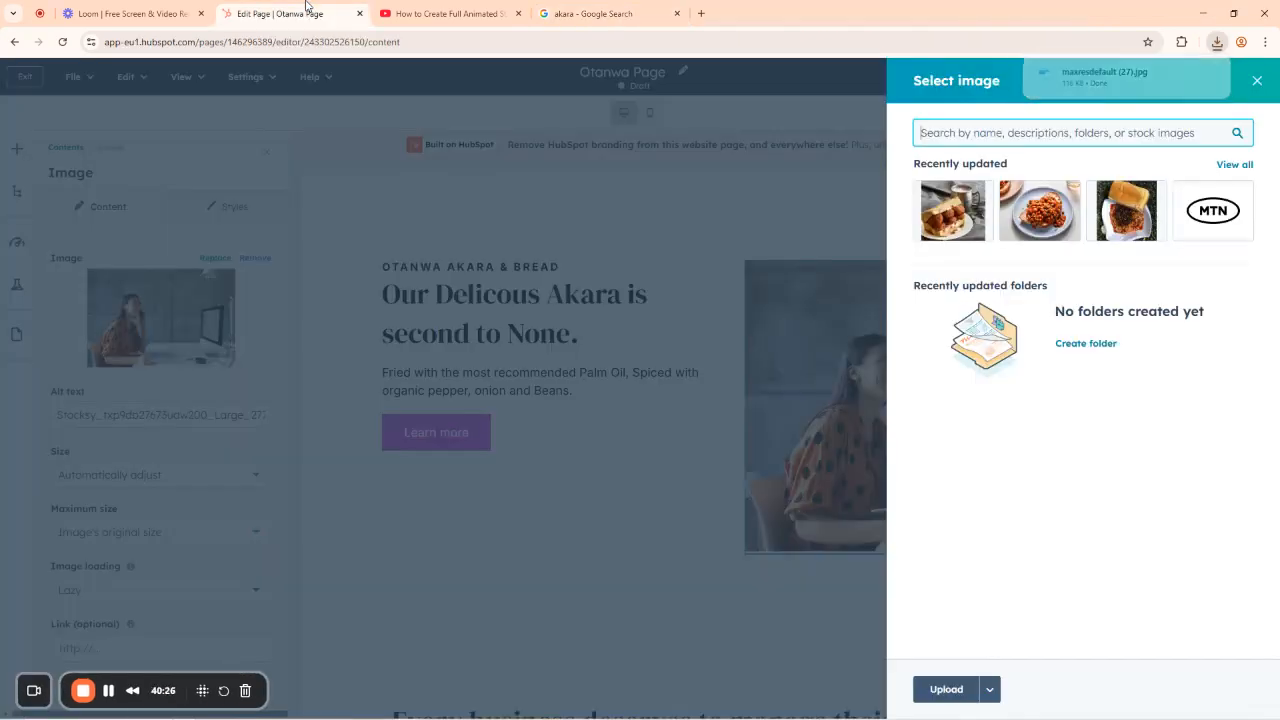
pyautogui.click(943, 690)
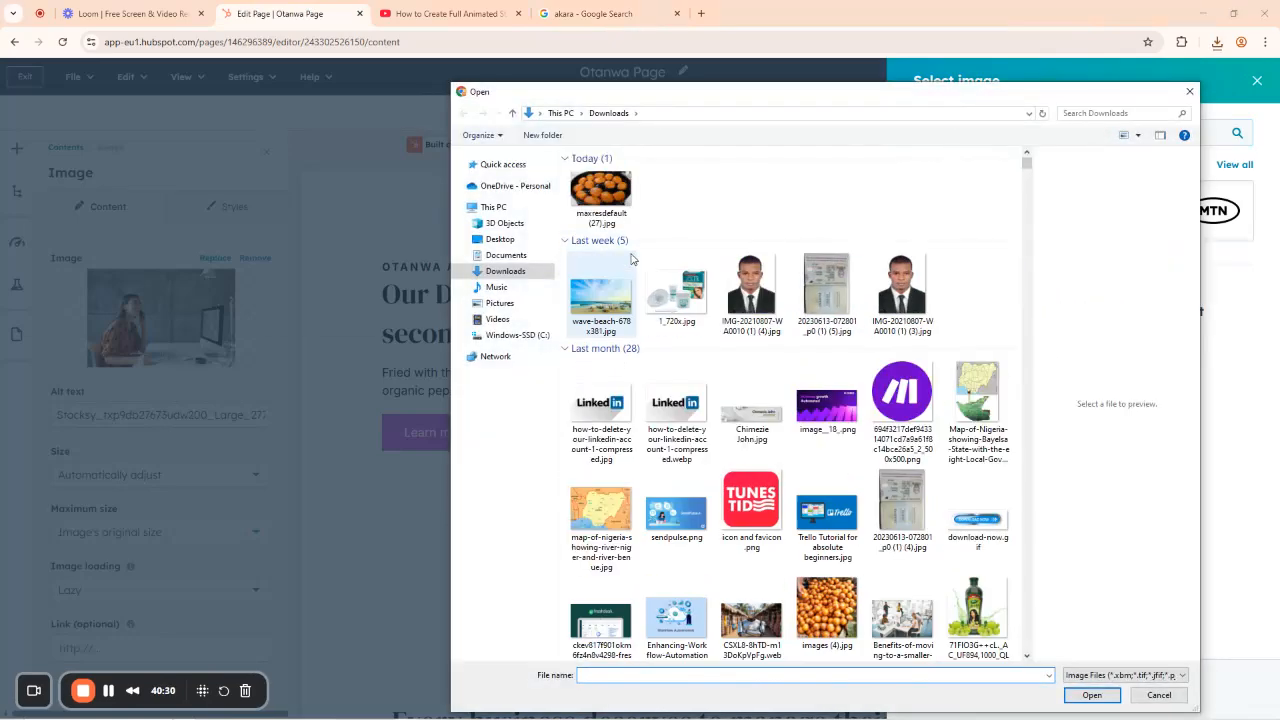
pyautogui.click(600, 192)
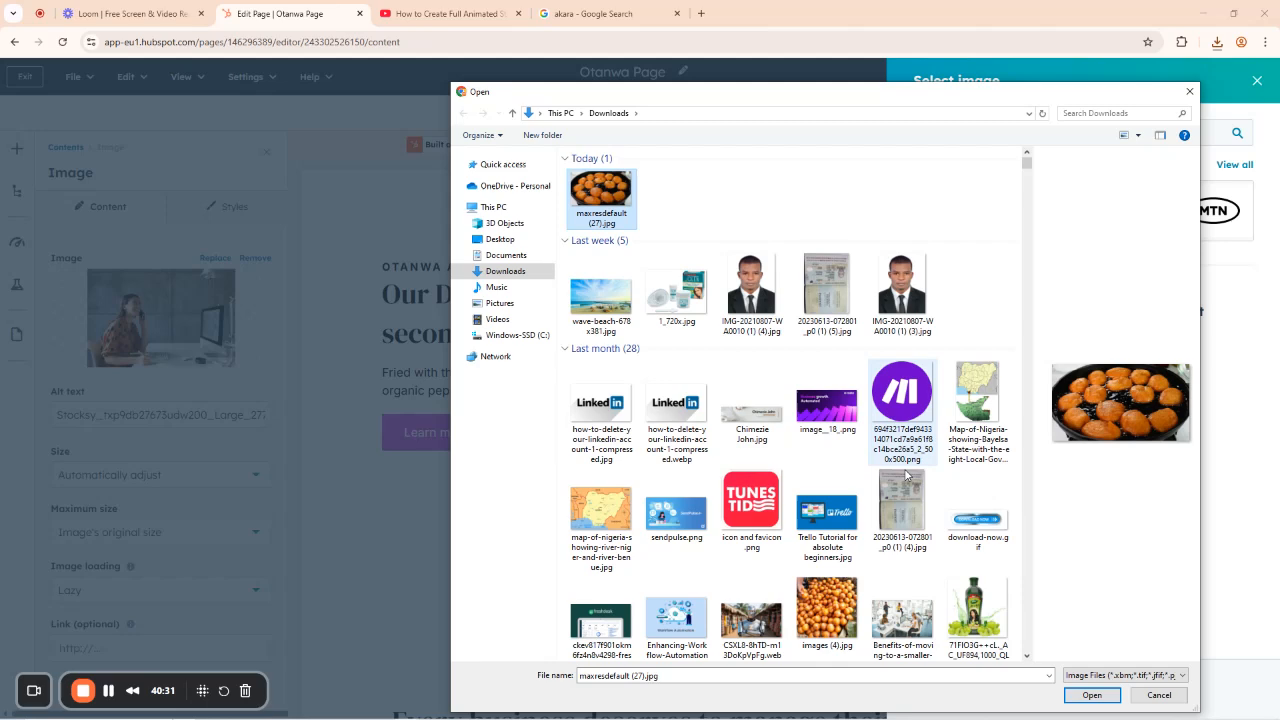
pyautogui.click(1091, 695)
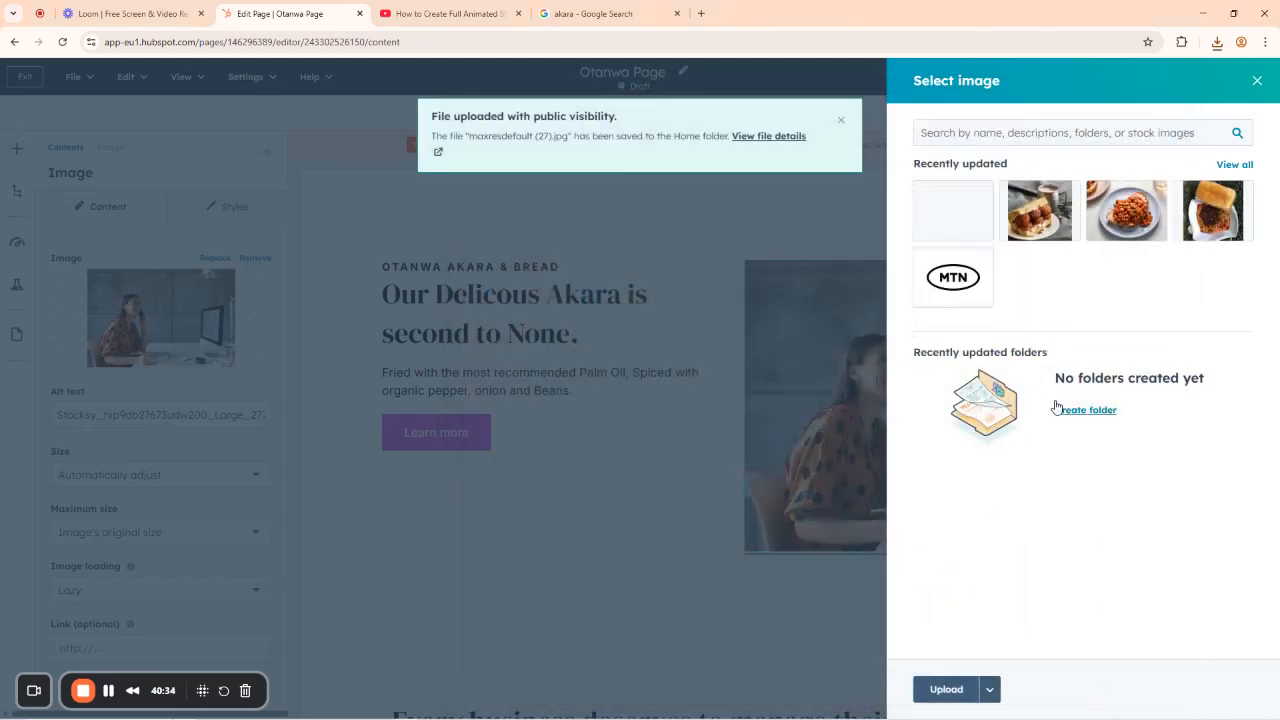
pyautogui.moveTo(951, 222)
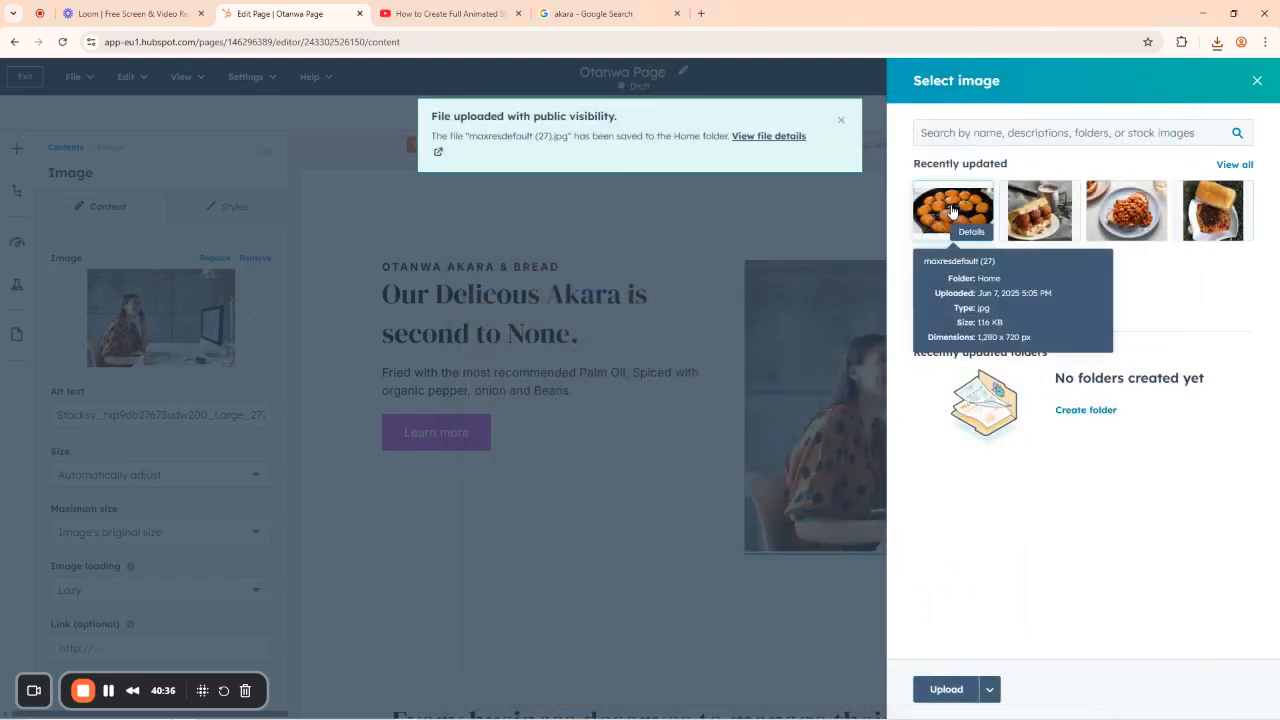
pyautogui.click(952, 207)
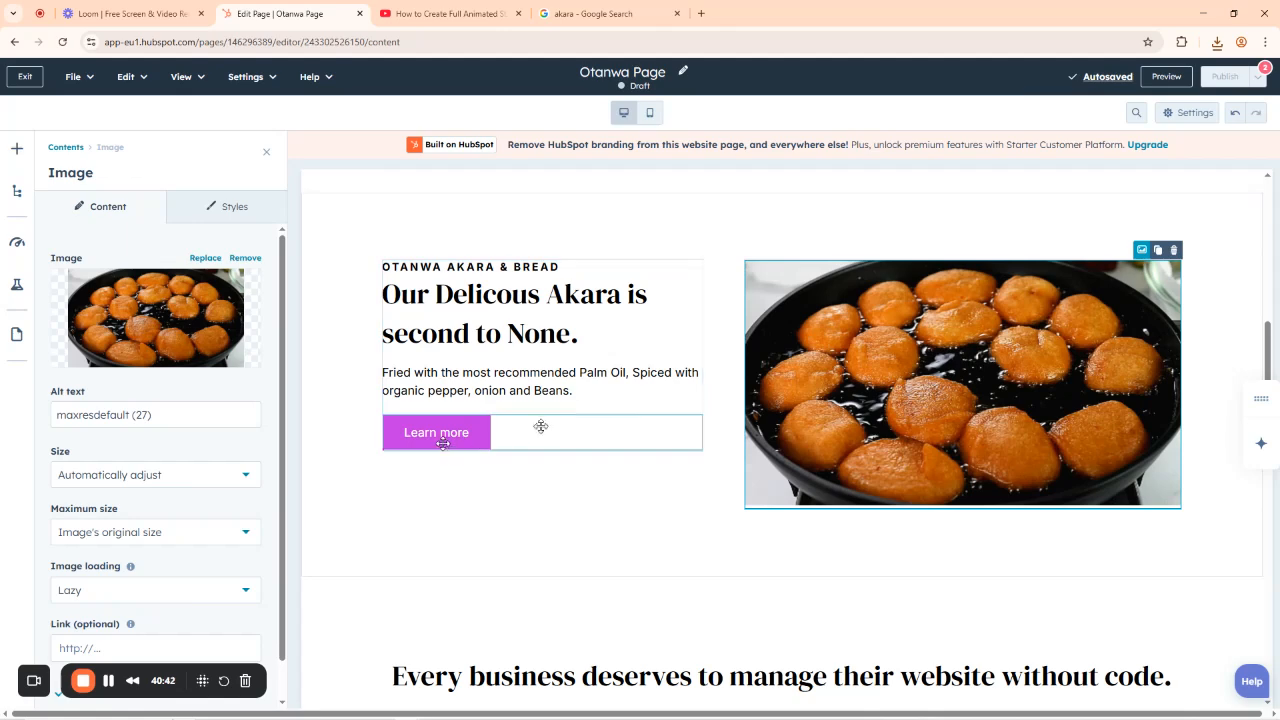
# Change the text of the akara section's button to "Buy Hot Akara Now".
pyautogui.click(442, 432)
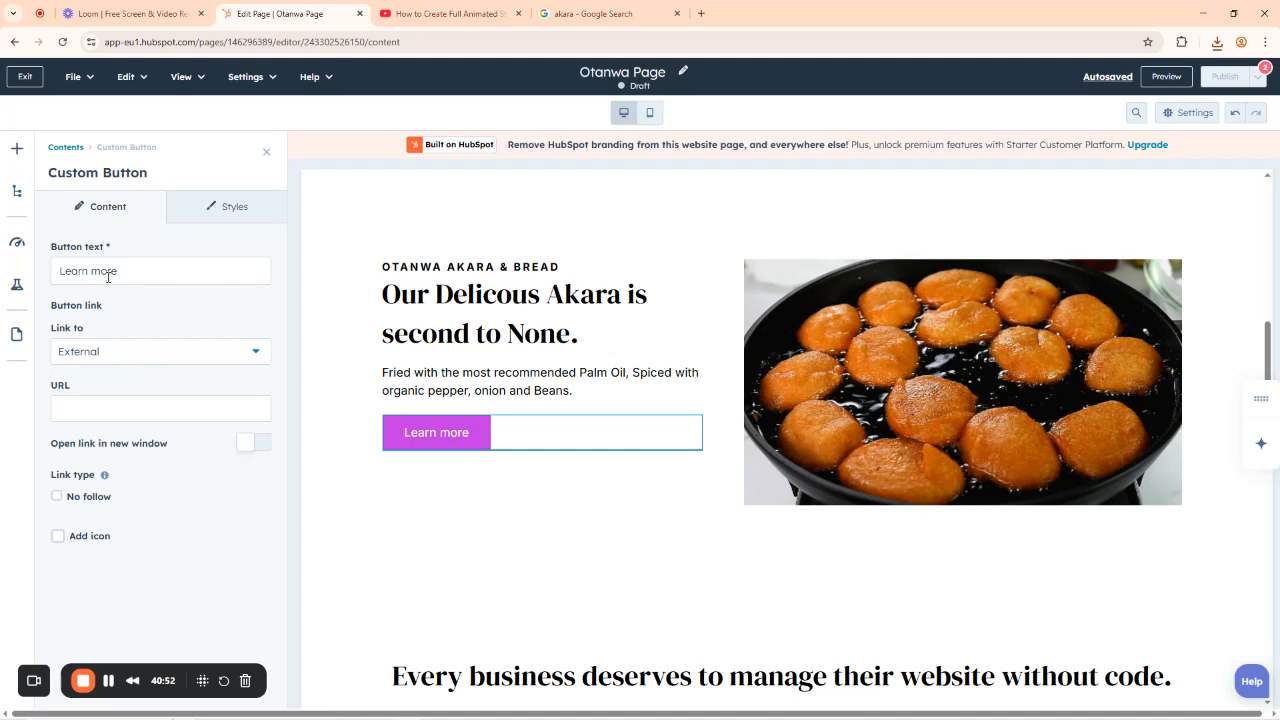
pyautogui.moveTo(122, 272); pyautogui.dragTo(55, 284)
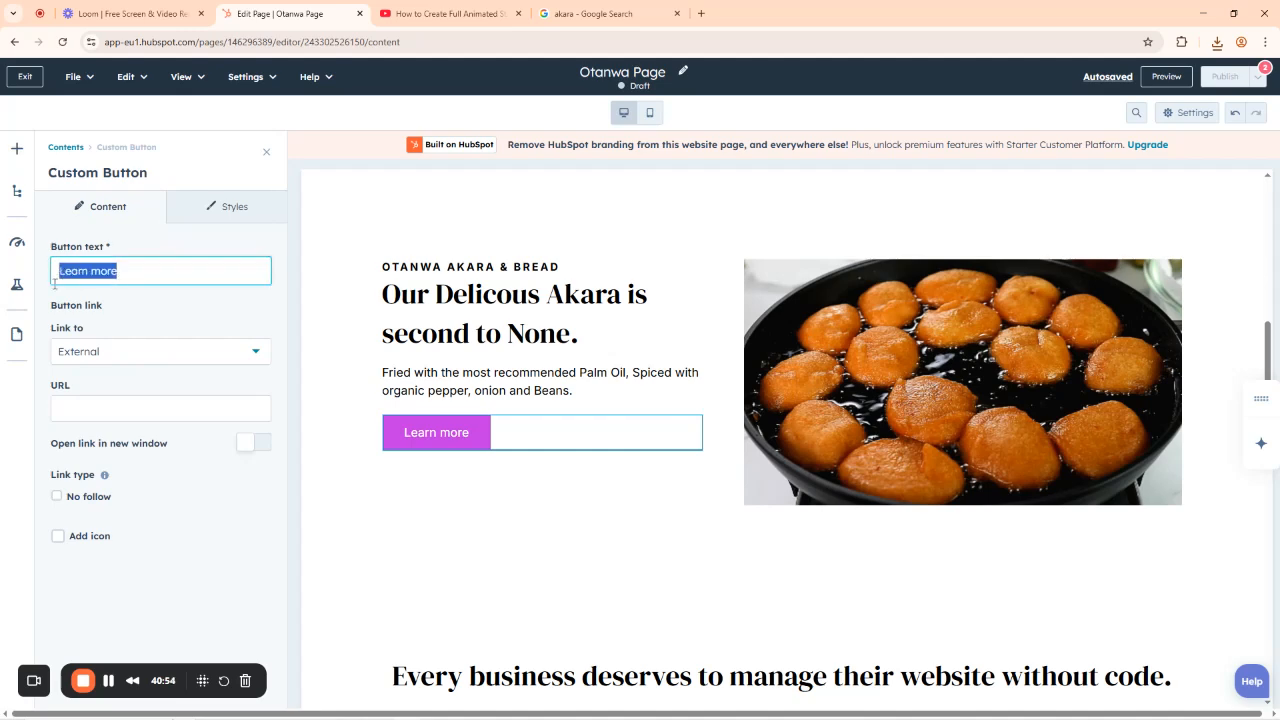
pyautogui.write('Buy Akara')
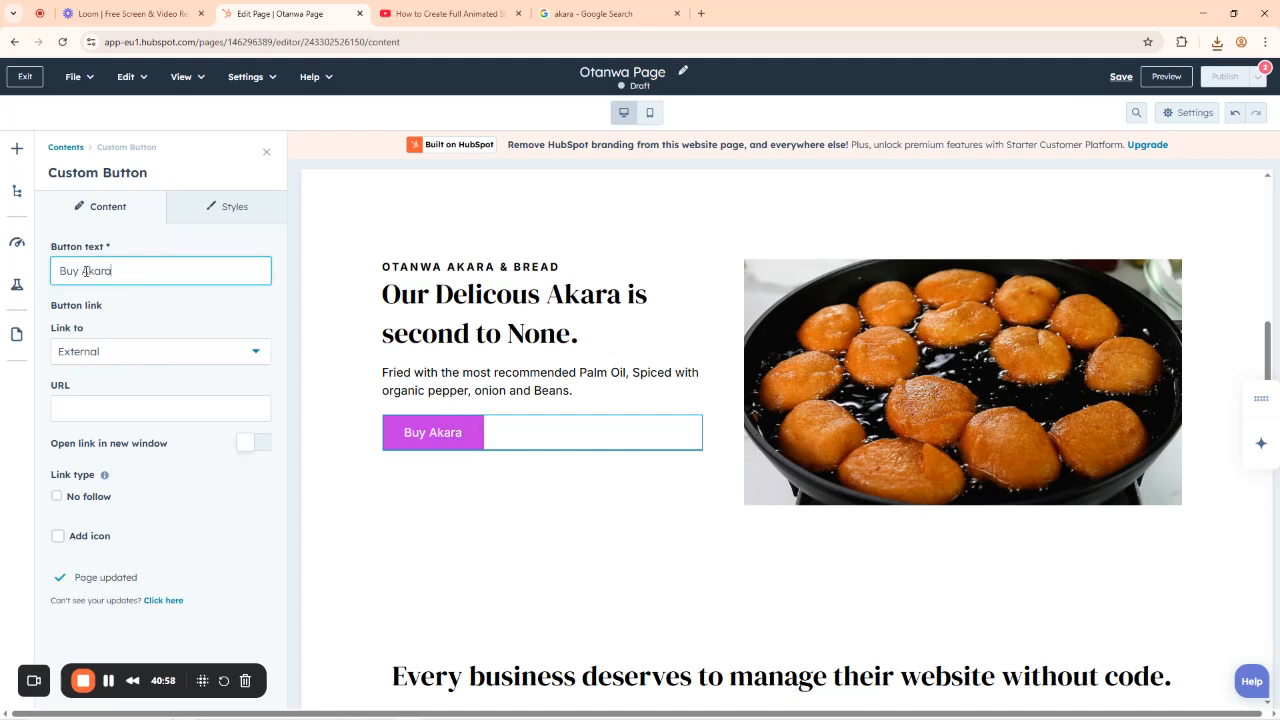
pyautogui.click(83, 270)
pyautogui.write('Hot')
pyautogui.click(148, 271)
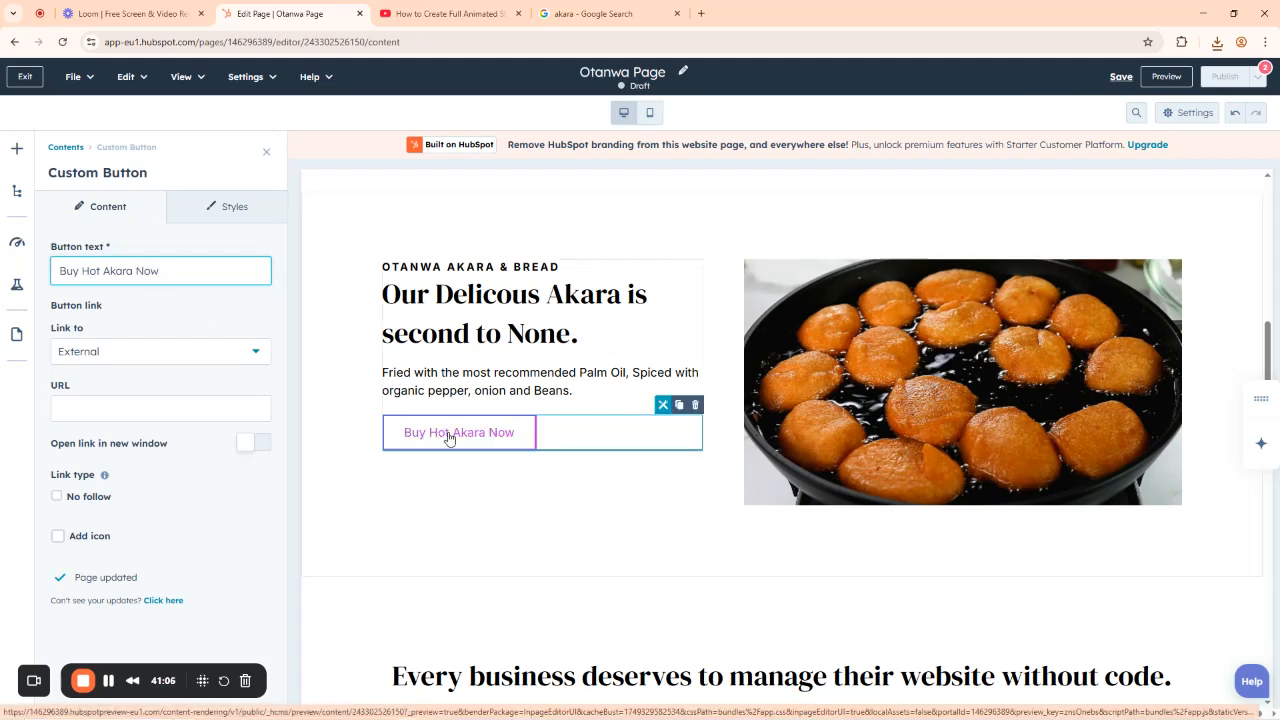
pyautogui.moveTo(71, 388); pyautogui.dragTo(52, 386)
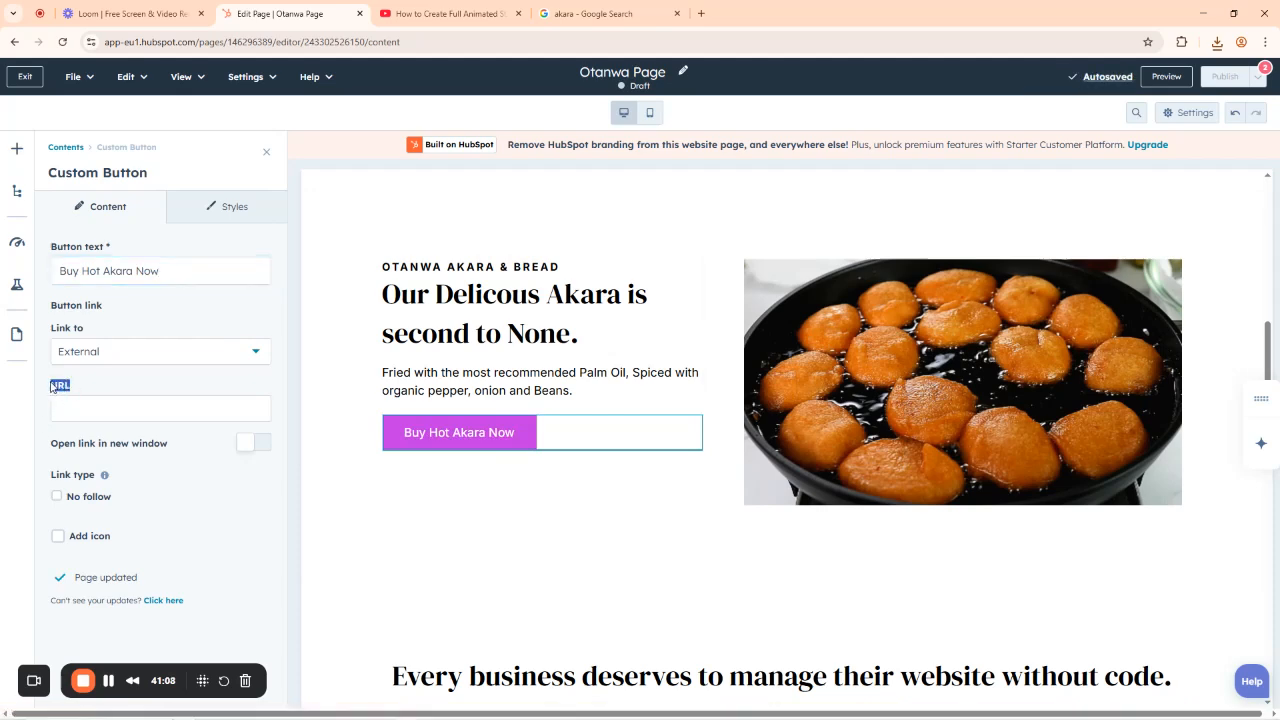
pyautogui.click(68, 407)
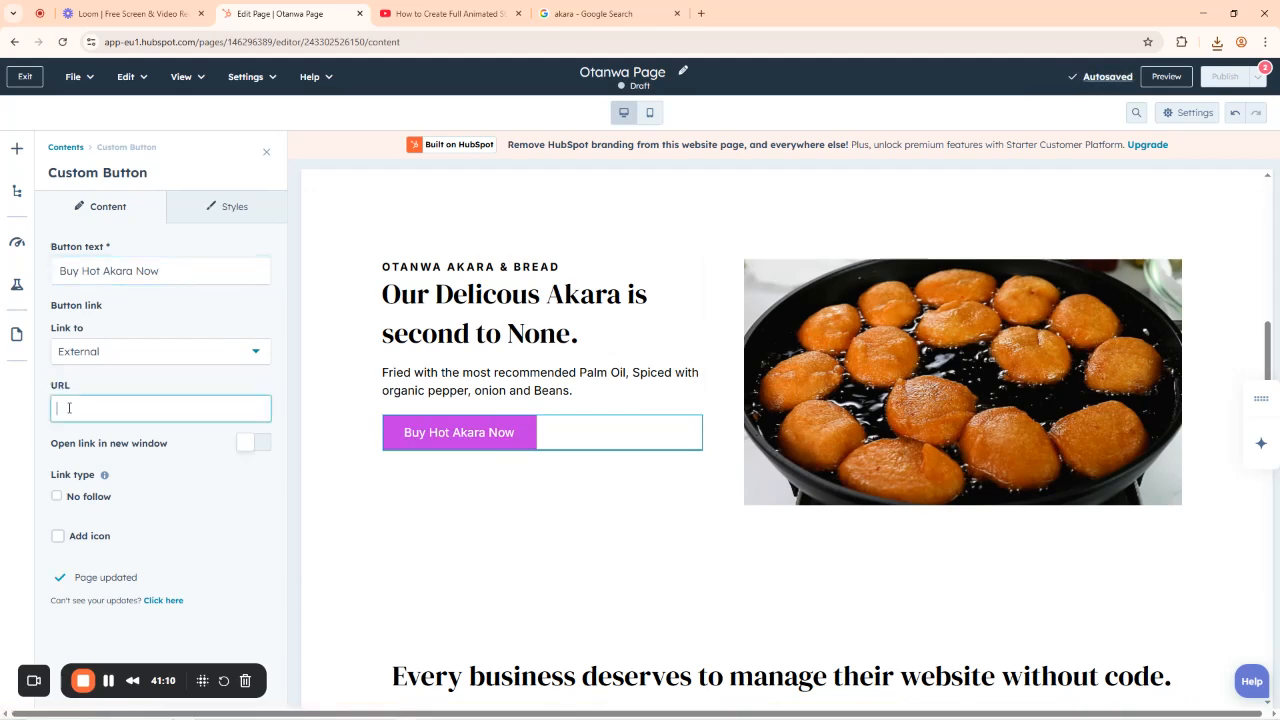
pyautogui.write('https://')
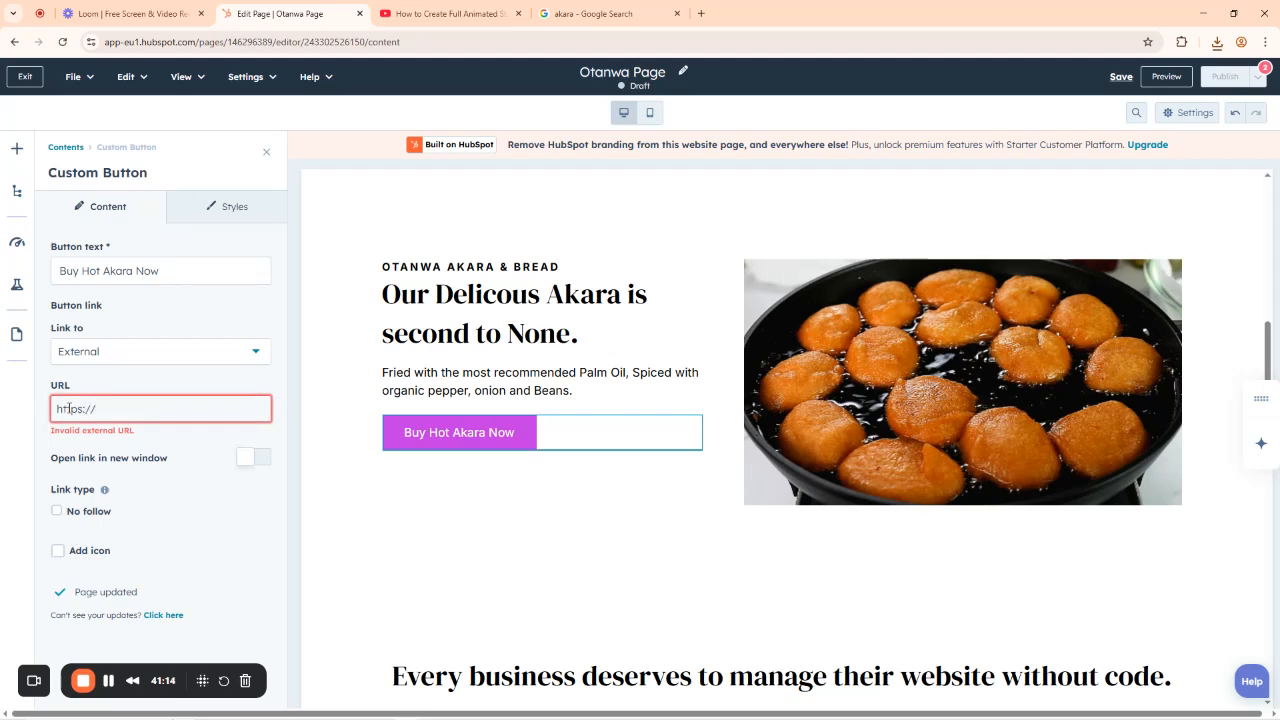
pyautogui.write('wa.me/phon')
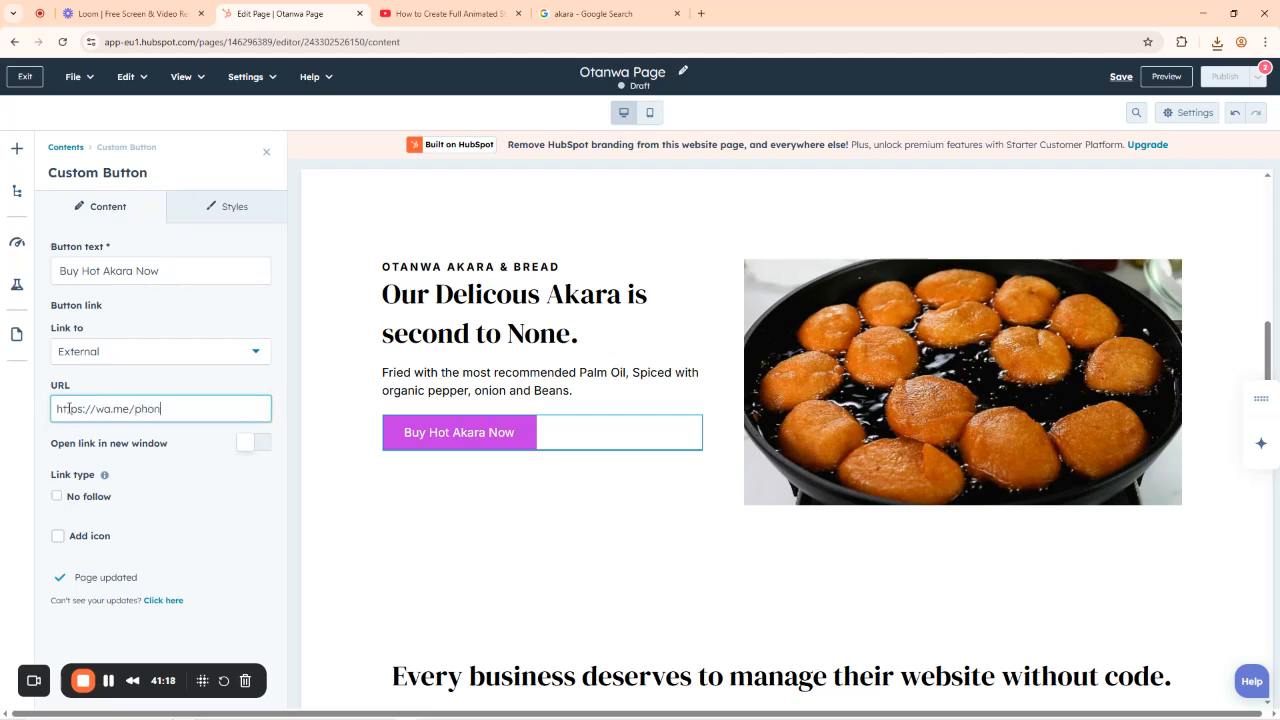
pyautogui.write('enumber')
# Replace the heading about managing websites without code with "Every Hustling Young Lady deserves a portion of Hot Akara & Beans" and finish editing the text.
pyautogui.scroll(-3, 614, 479)
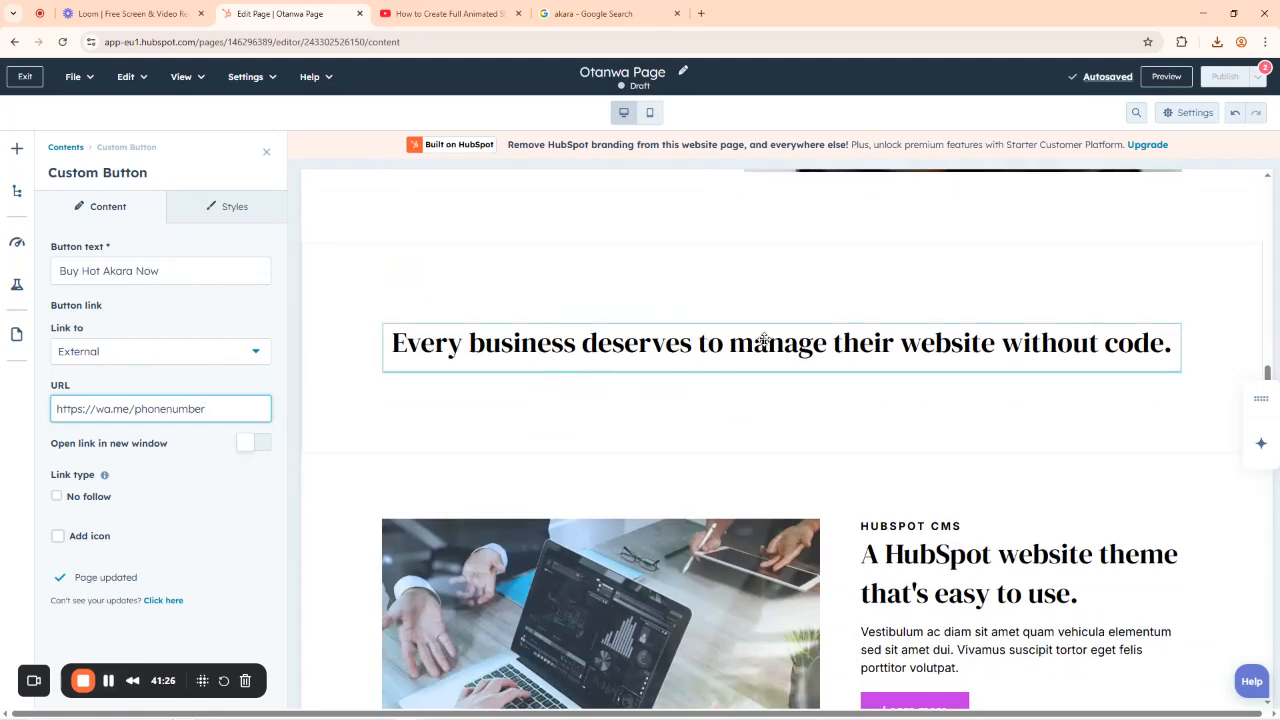
pyautogui.click(924, 345)
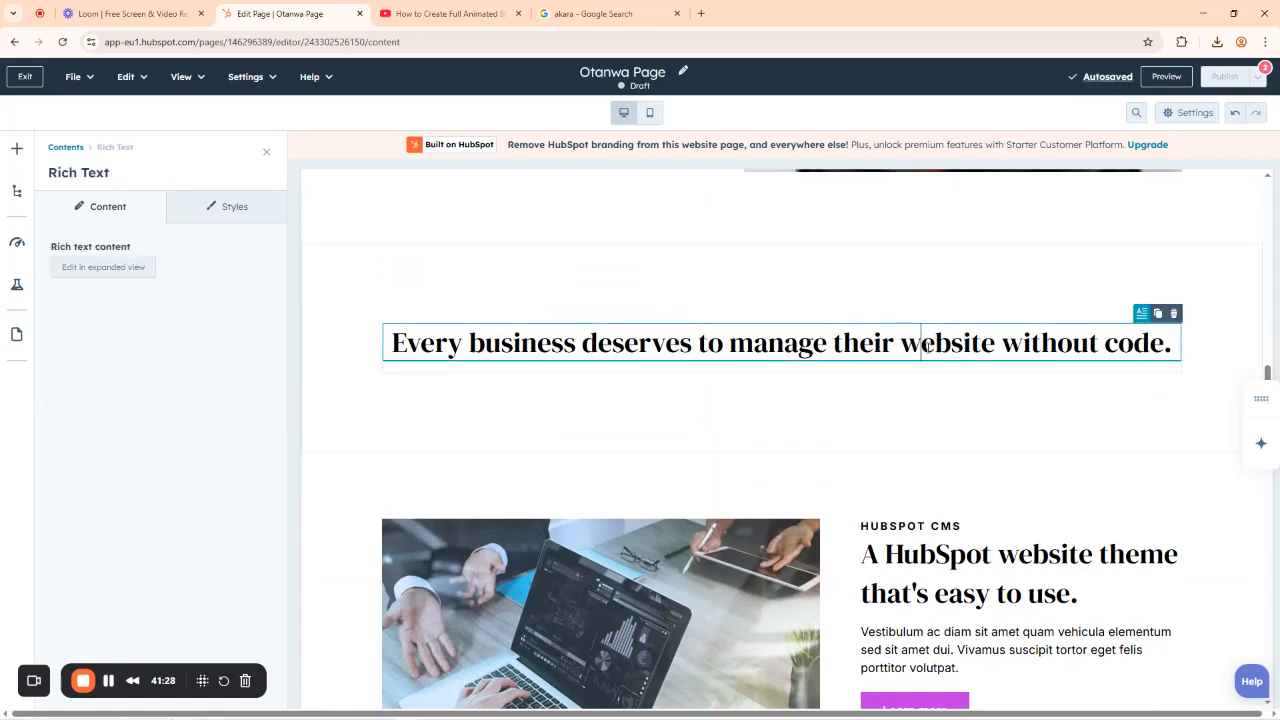
pyautogui.tripleClick(752, 345)
pyautogui.write('Every')
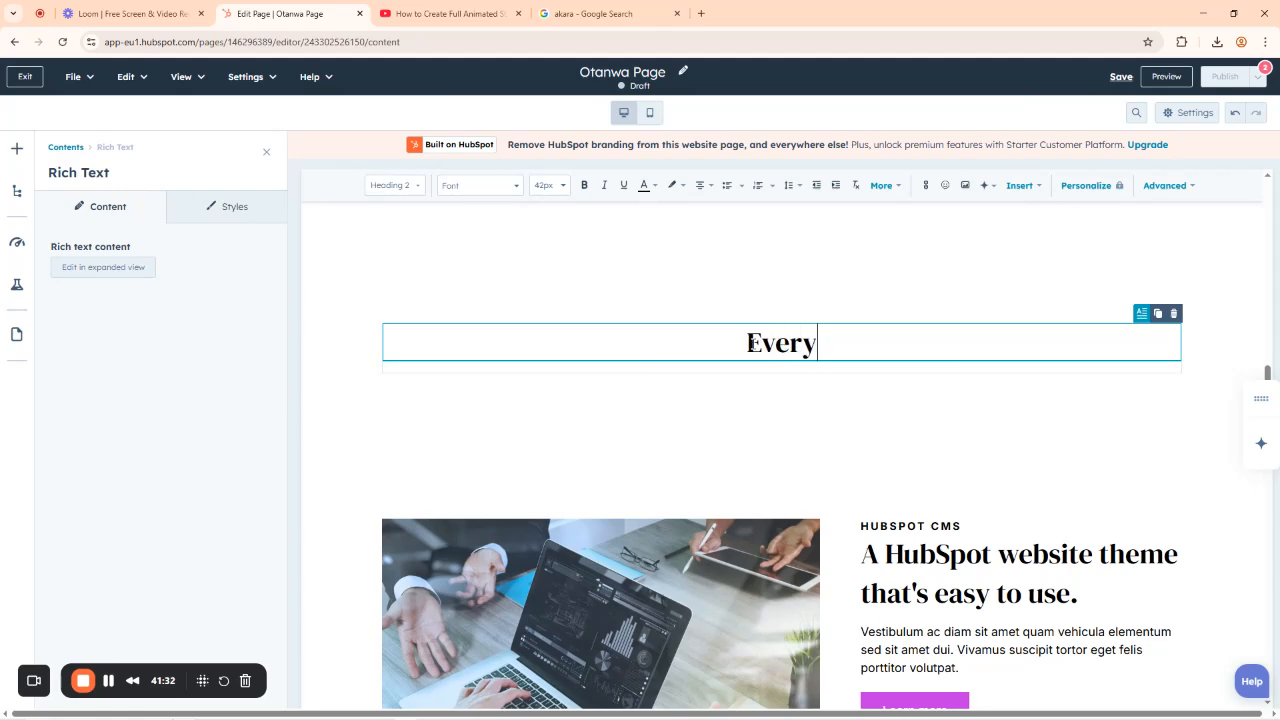
pyautogui.write(' Hustl')
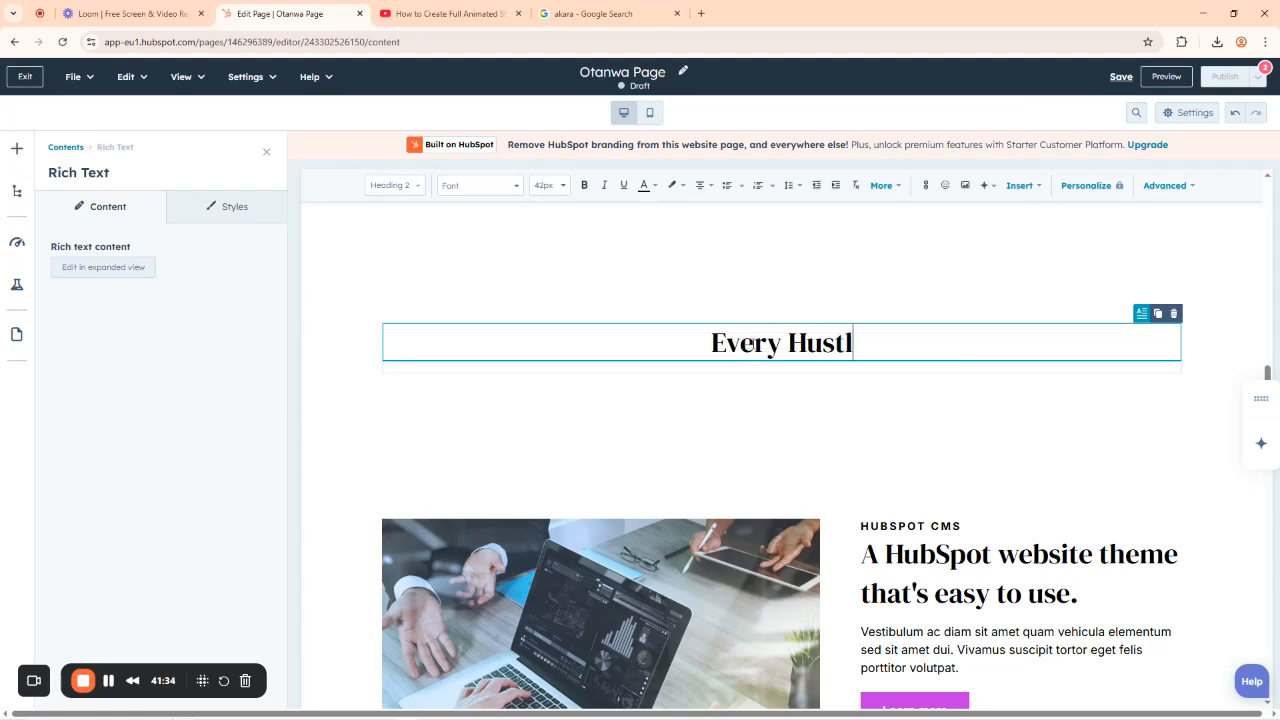
pyautogui.write('ing Young ')
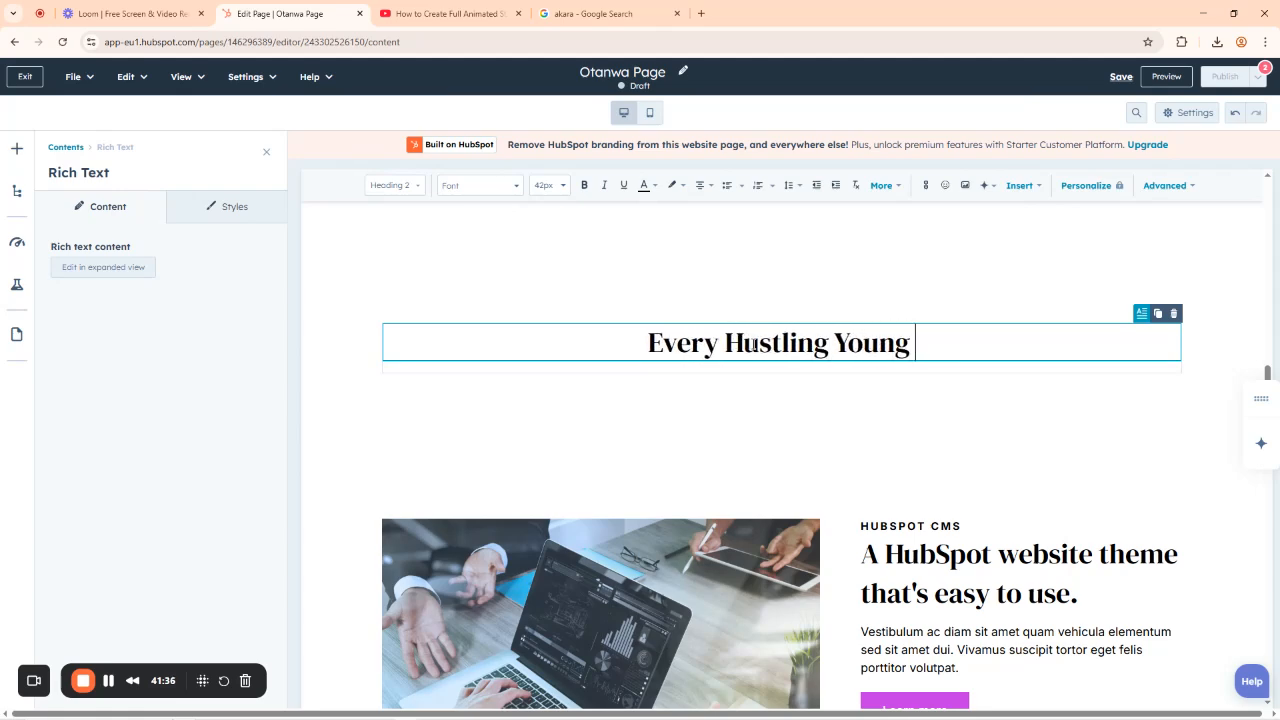
pyautogui.write('Lady deserv')
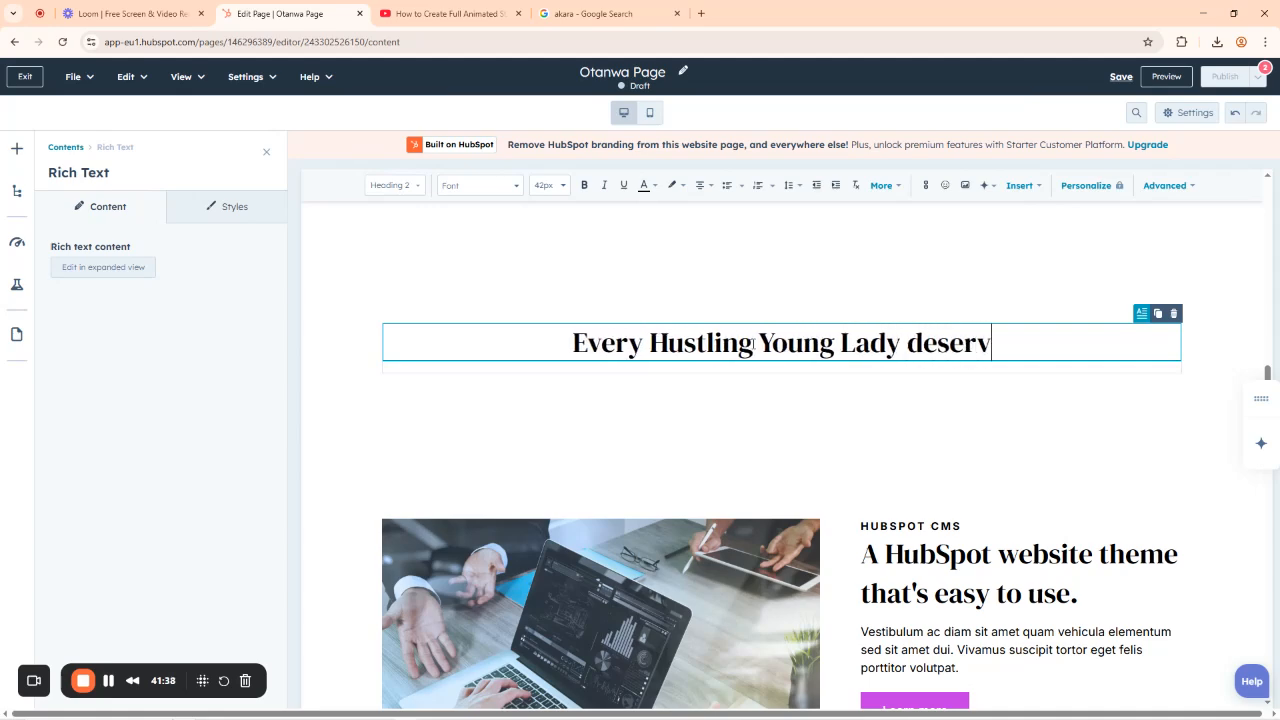
pyautogui.write('es a ')
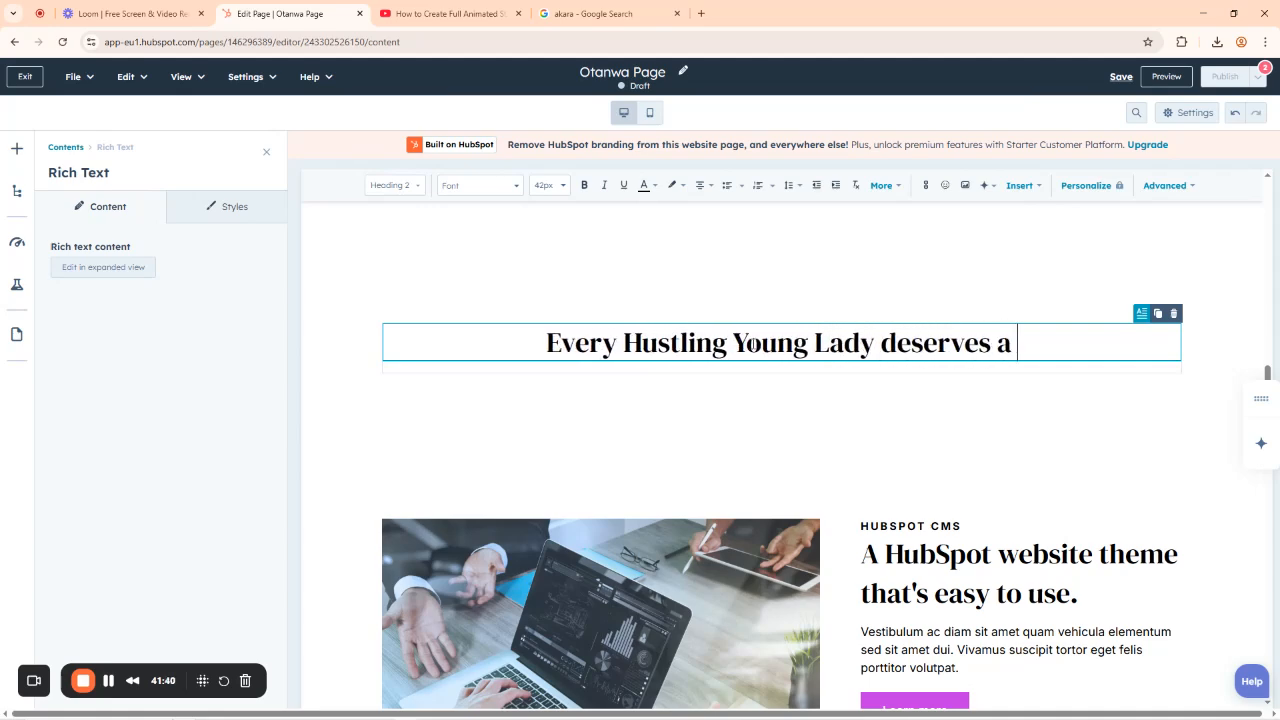
pyautogui.write('portion of ')
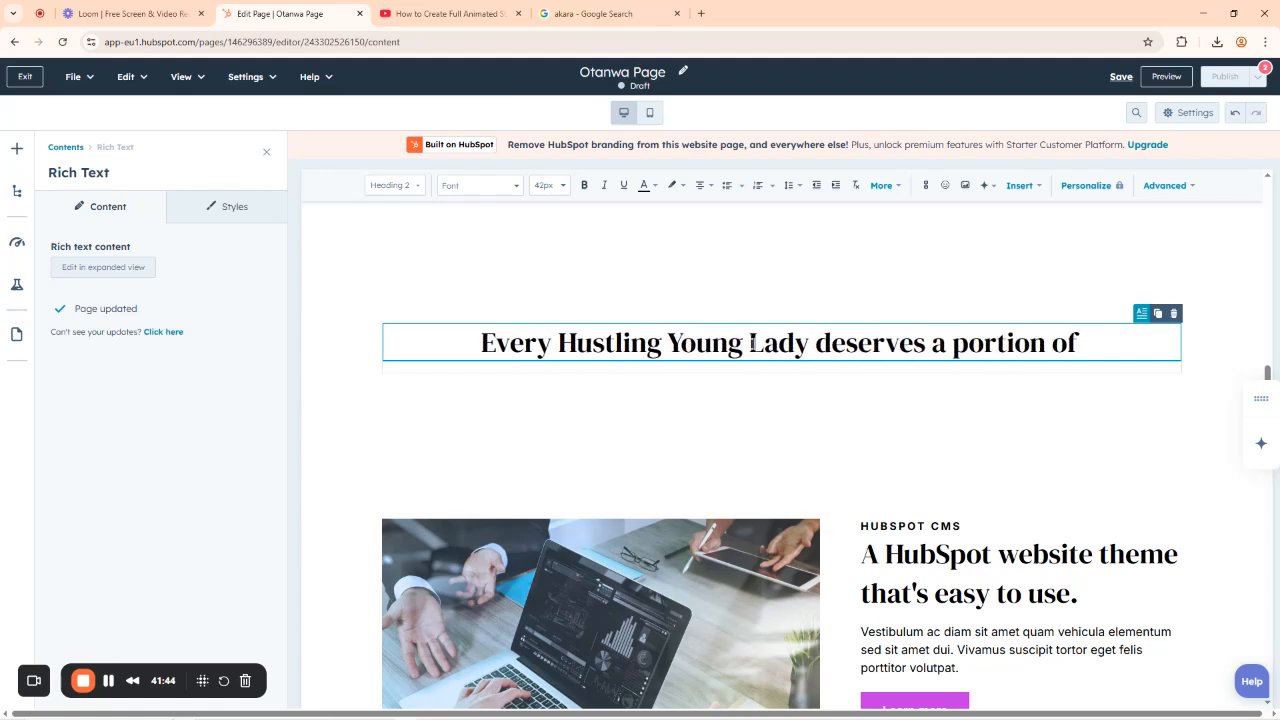
pyautogui.write('Hot Akara')
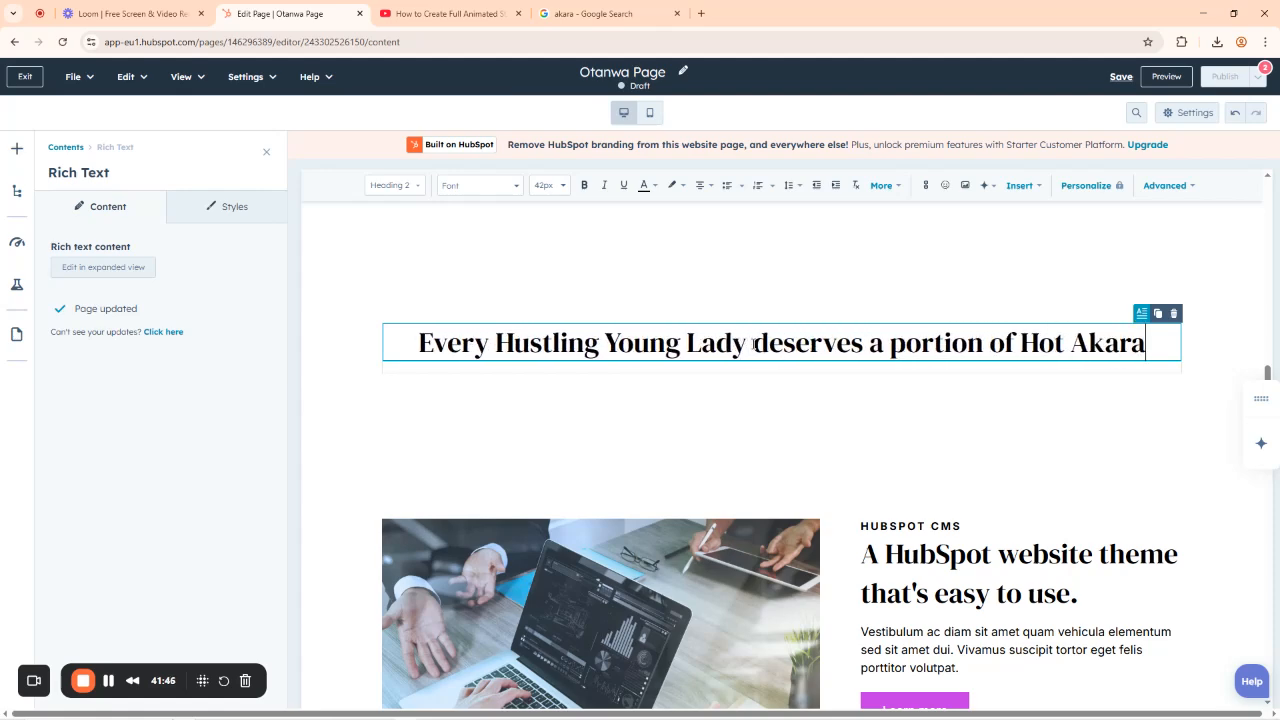
pyautogui.write(' &')
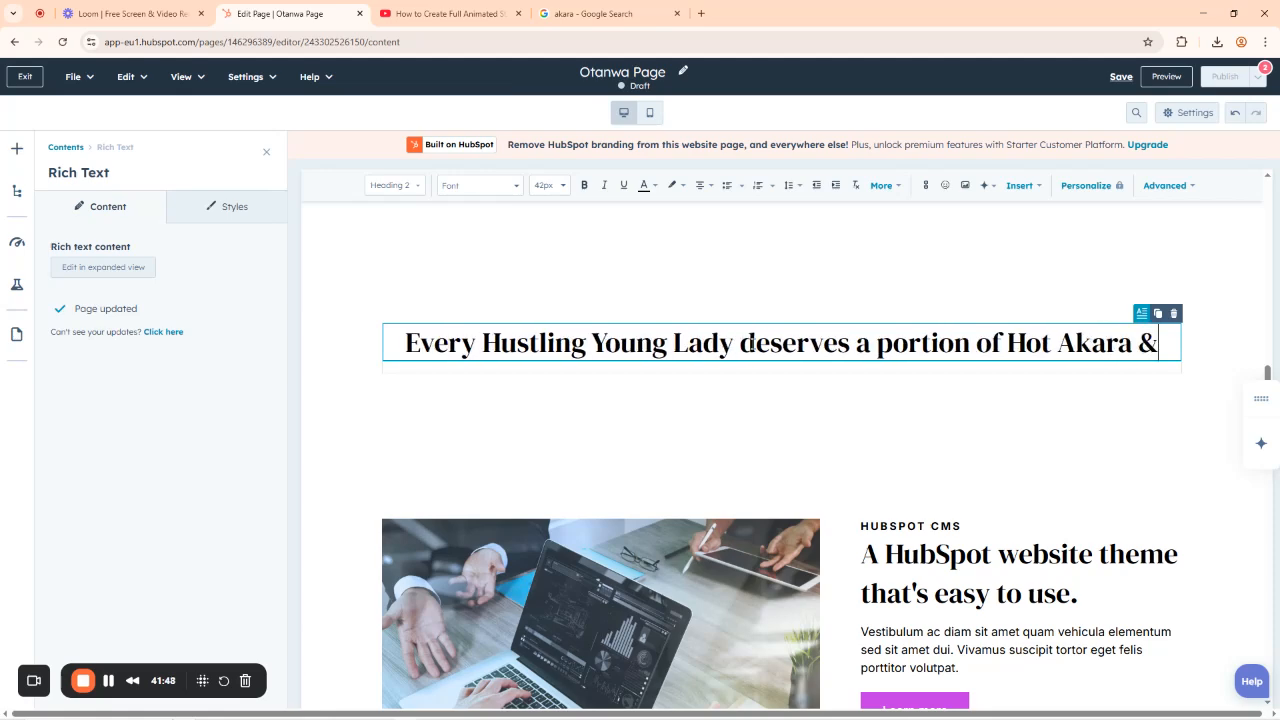
pyautogui.write(' Beans')
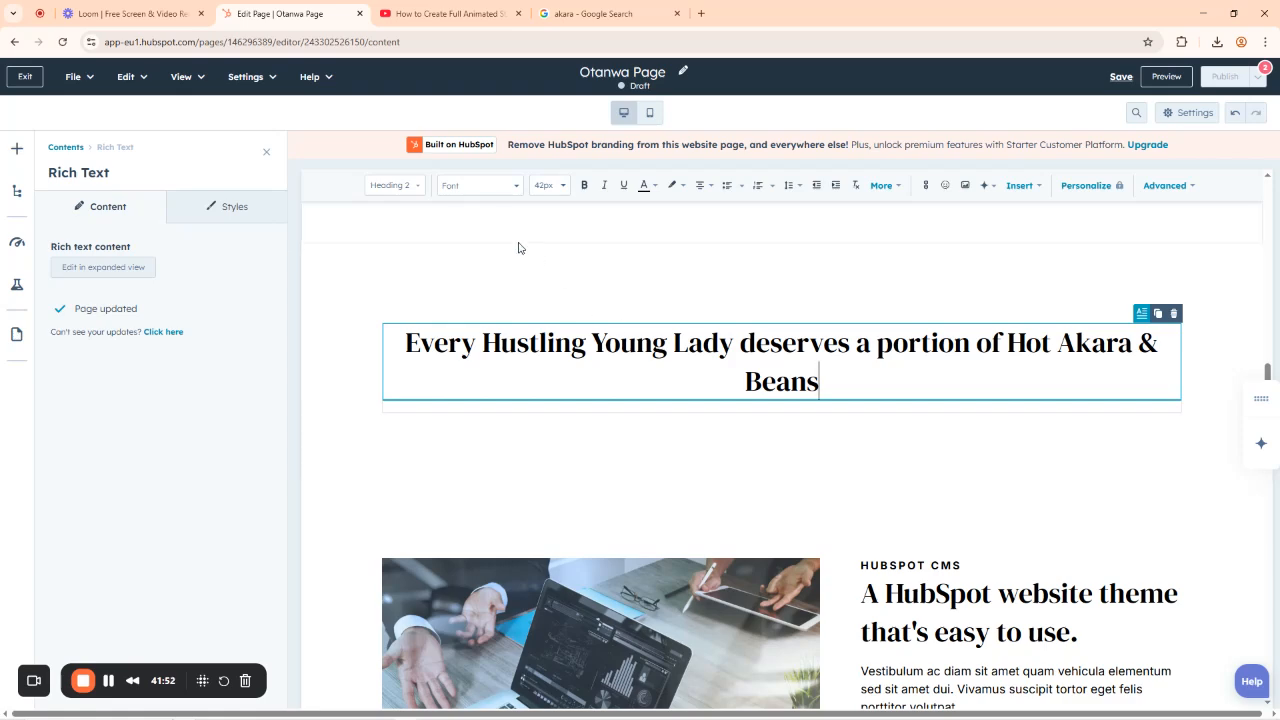
pyautogui.click(561, 255)
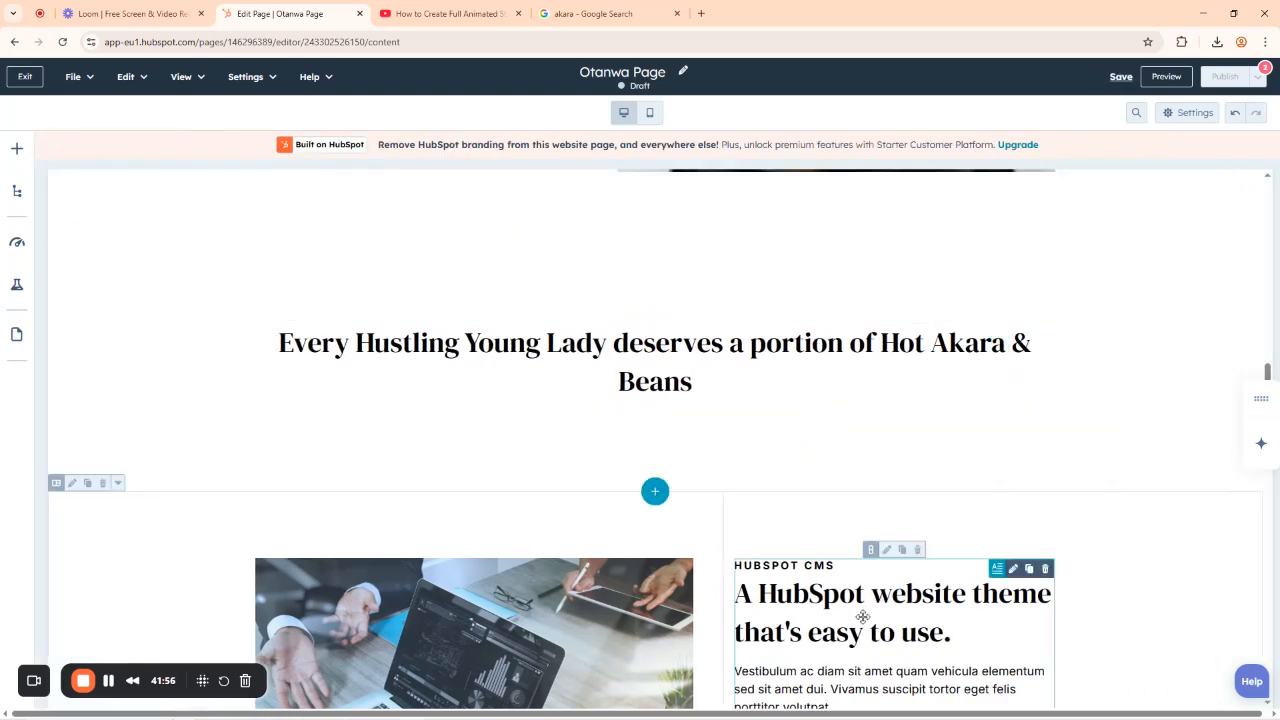
# Replace the "HUBSPOT CMS" label beside the laptop photo with "OTANWA PAP & HOT BEANS".
pyautogui.scroll(-3, 811, 603)
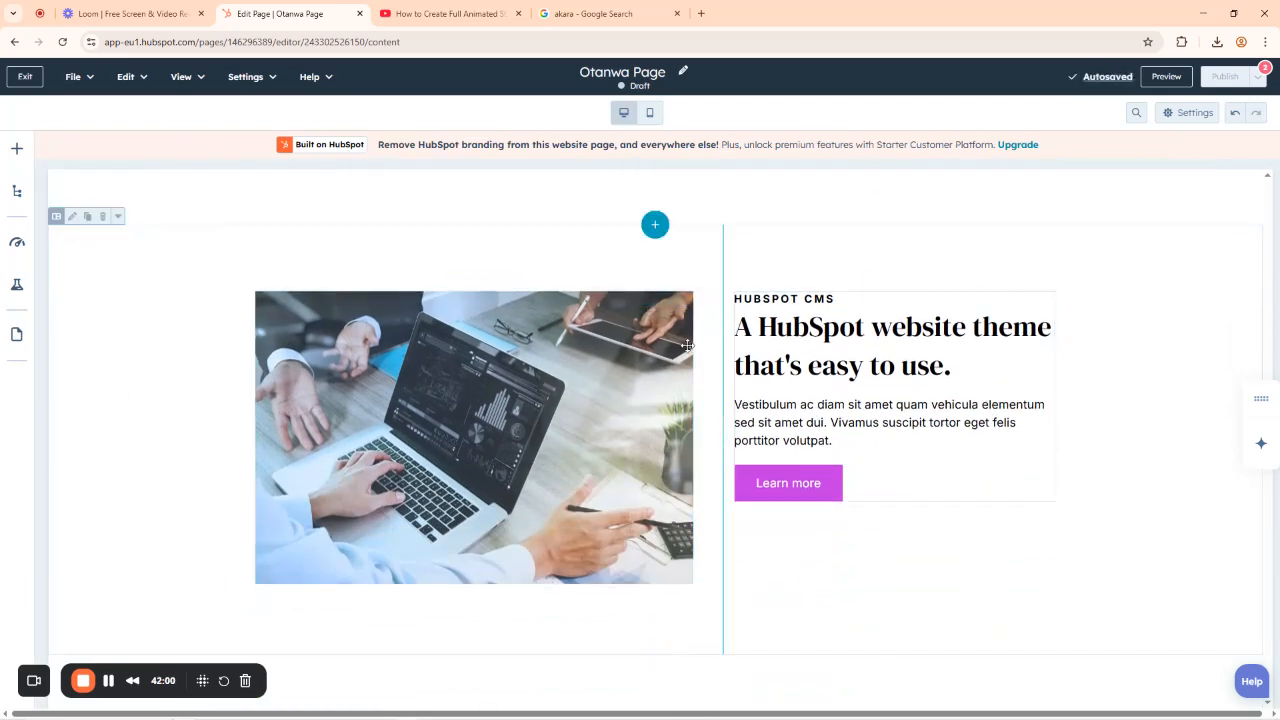
pyautogui.click(472, 410)
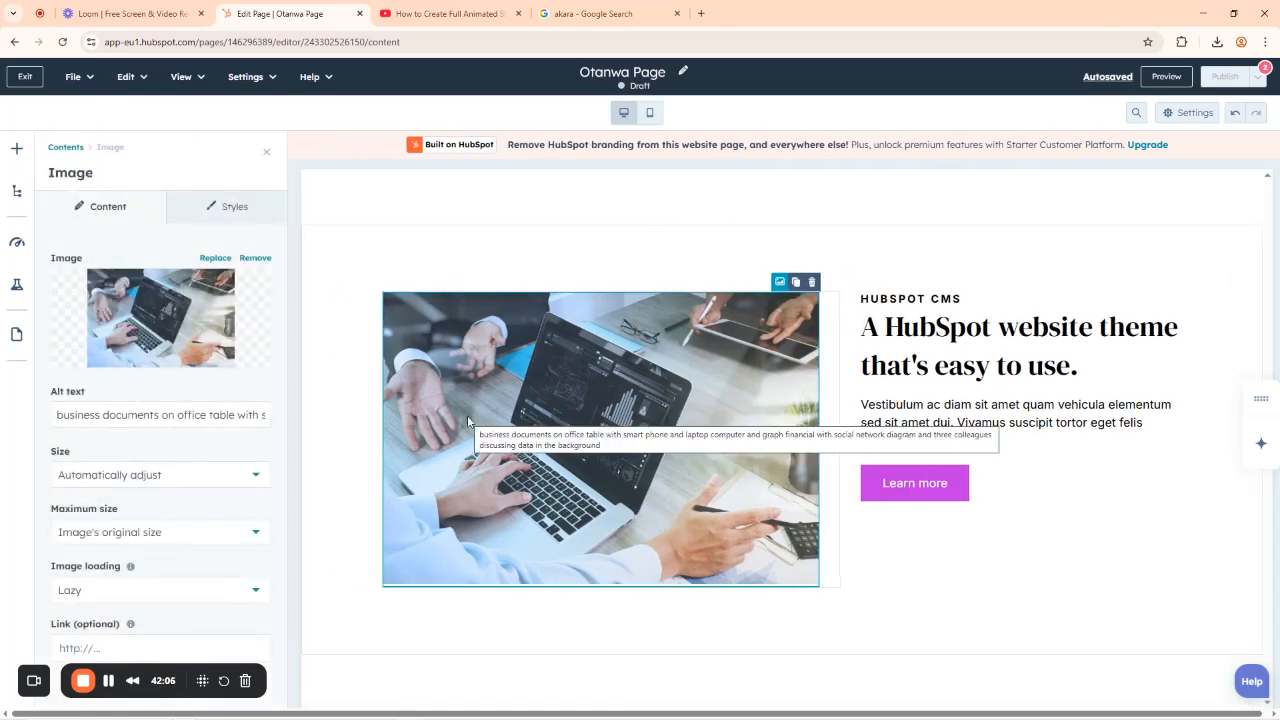
pyautogui.click(932, 298)
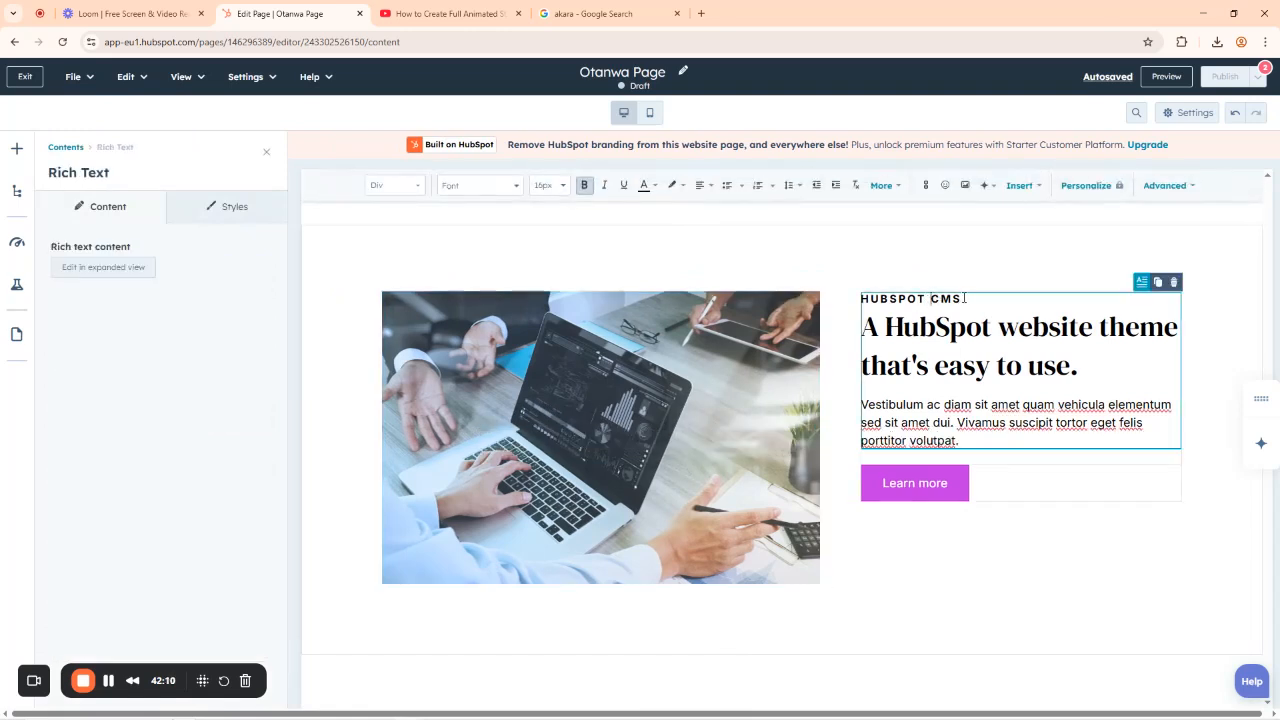
pyautogui.moveTo(961, 298); pyautogui.dragTo(860, 298)
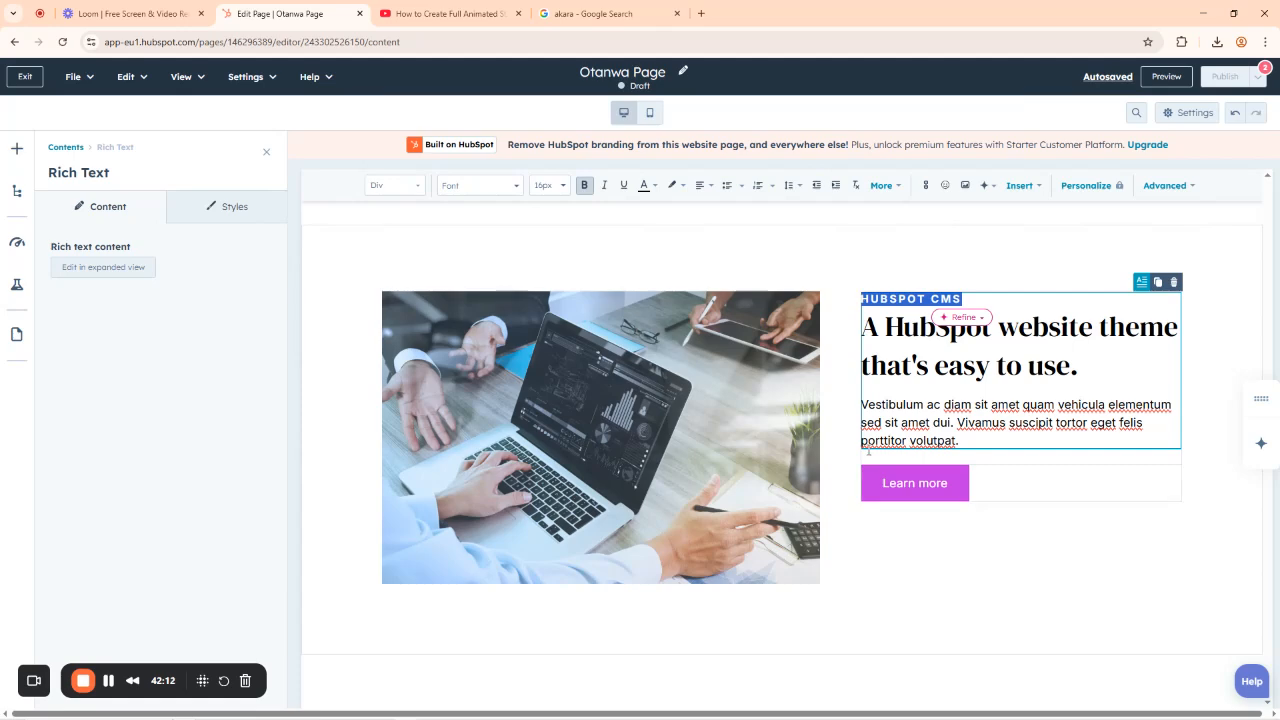
pyautogui.write('OTANWA PAP & HOT BEANS')
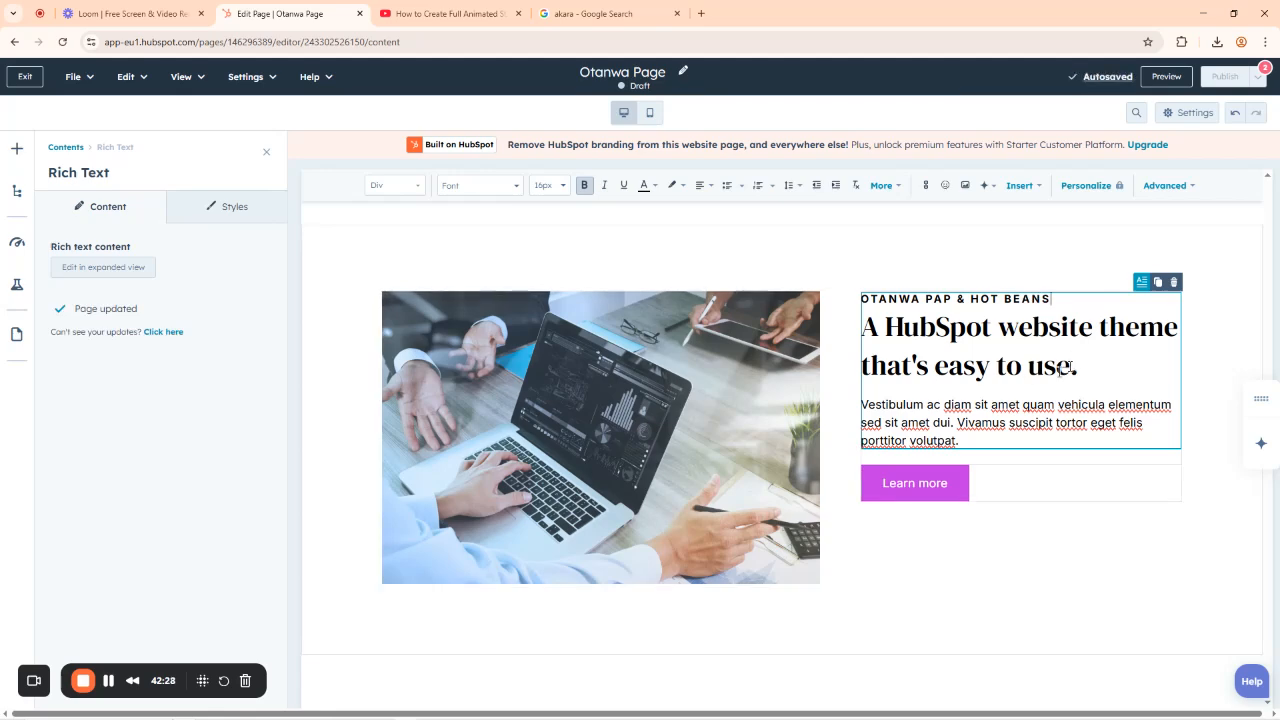
# Replace the heading beside the laptop photo with "Our Pap & Hot beans is naturally made with Organic corn & Beans.".
pyautogui.moveTo(1068, 368); pyautogui.dragTo(861, 332)
pyautogui.press('BackSpace')
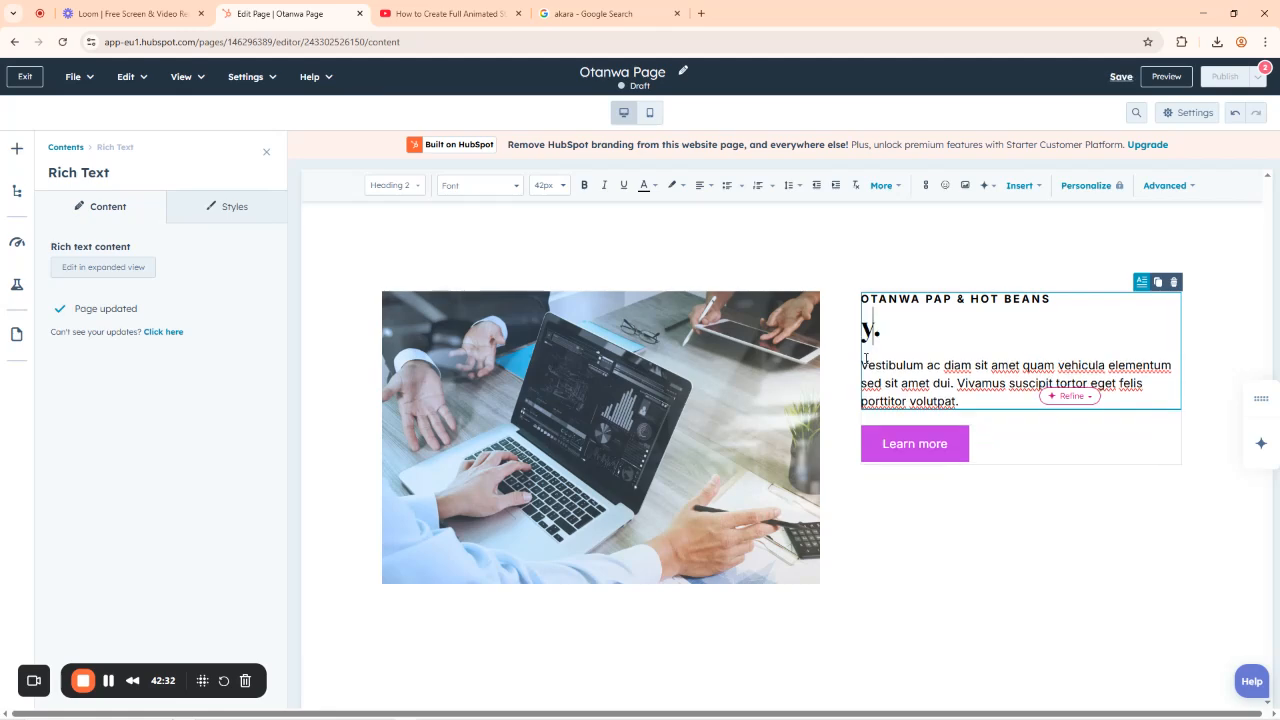
pyautogui.write('OUR')
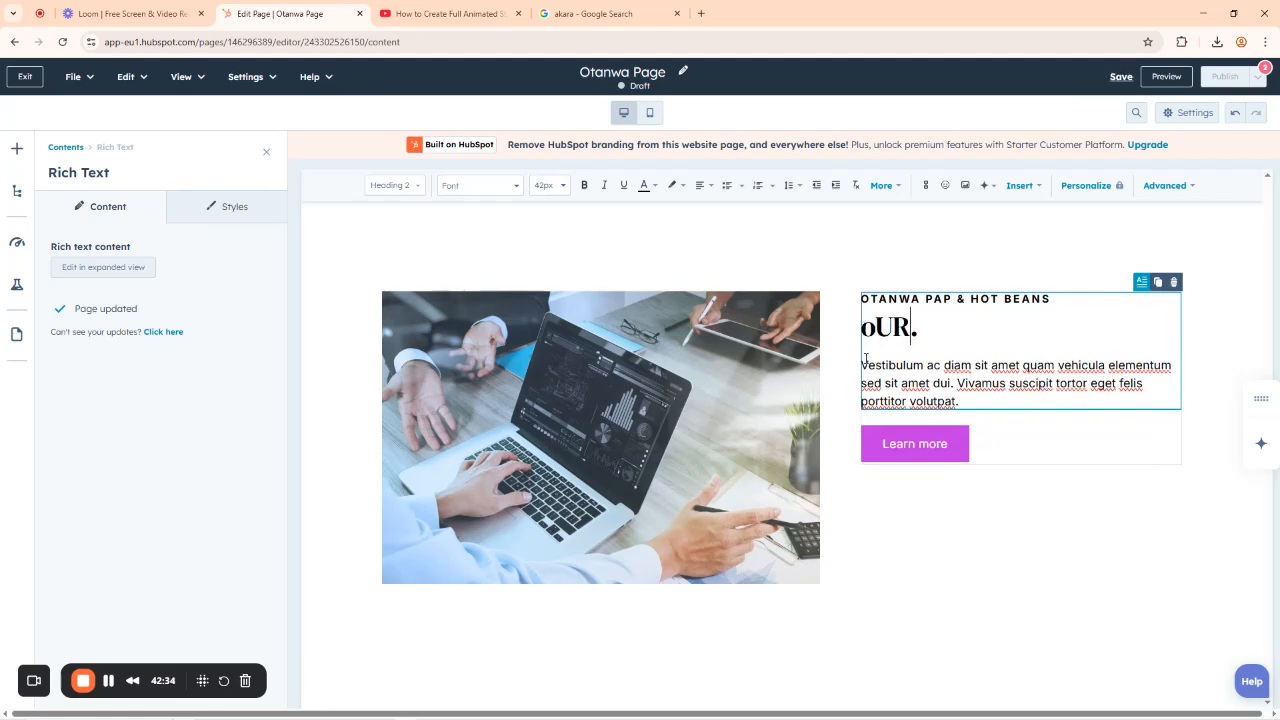
pyautogui.press('BackSpace')
pyautogui.press('BackSpace')
pyautogui.press('BackSpace')
pyautogui.write('Our')
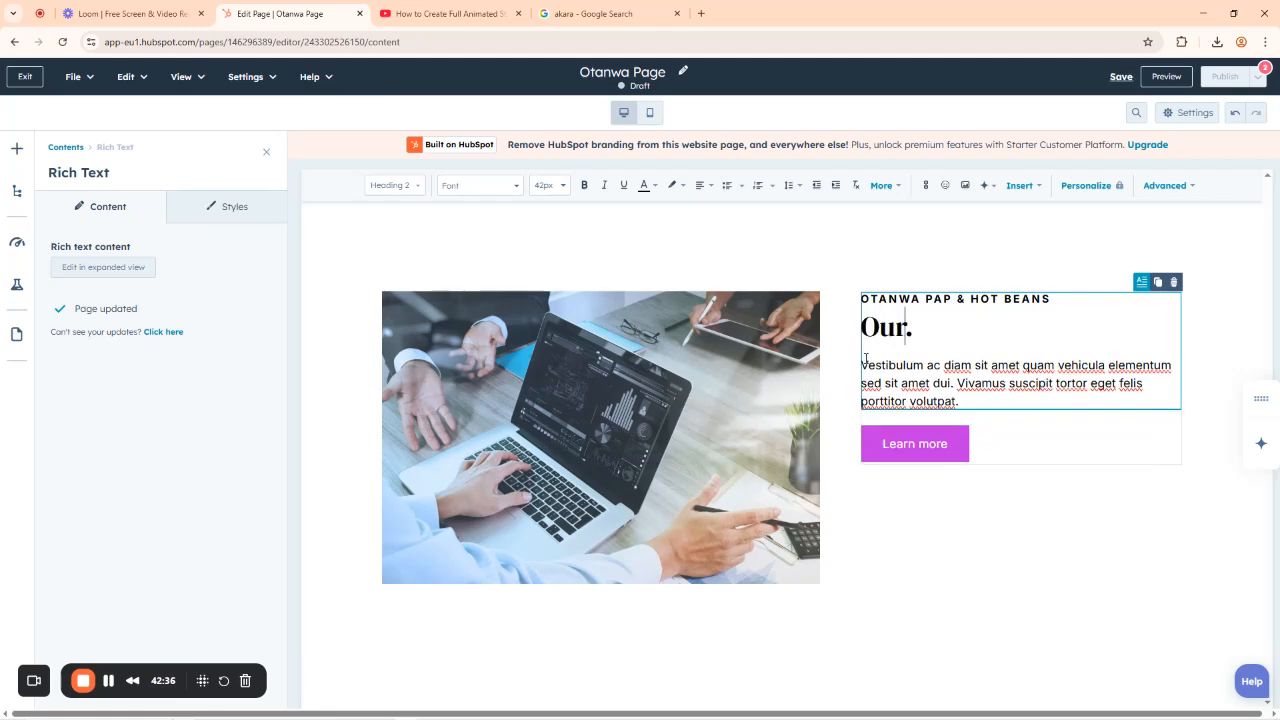
pyautogui.write(' Pap & Hot')
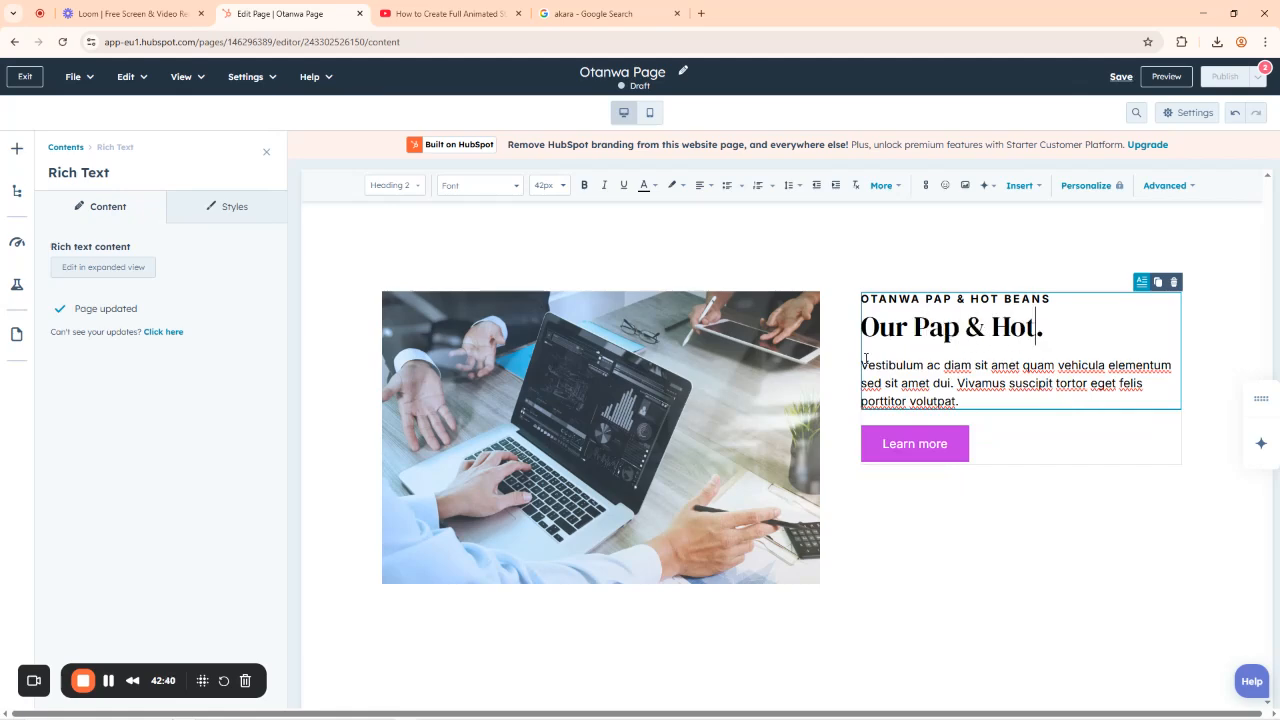
pyautogui.write(' beans is')
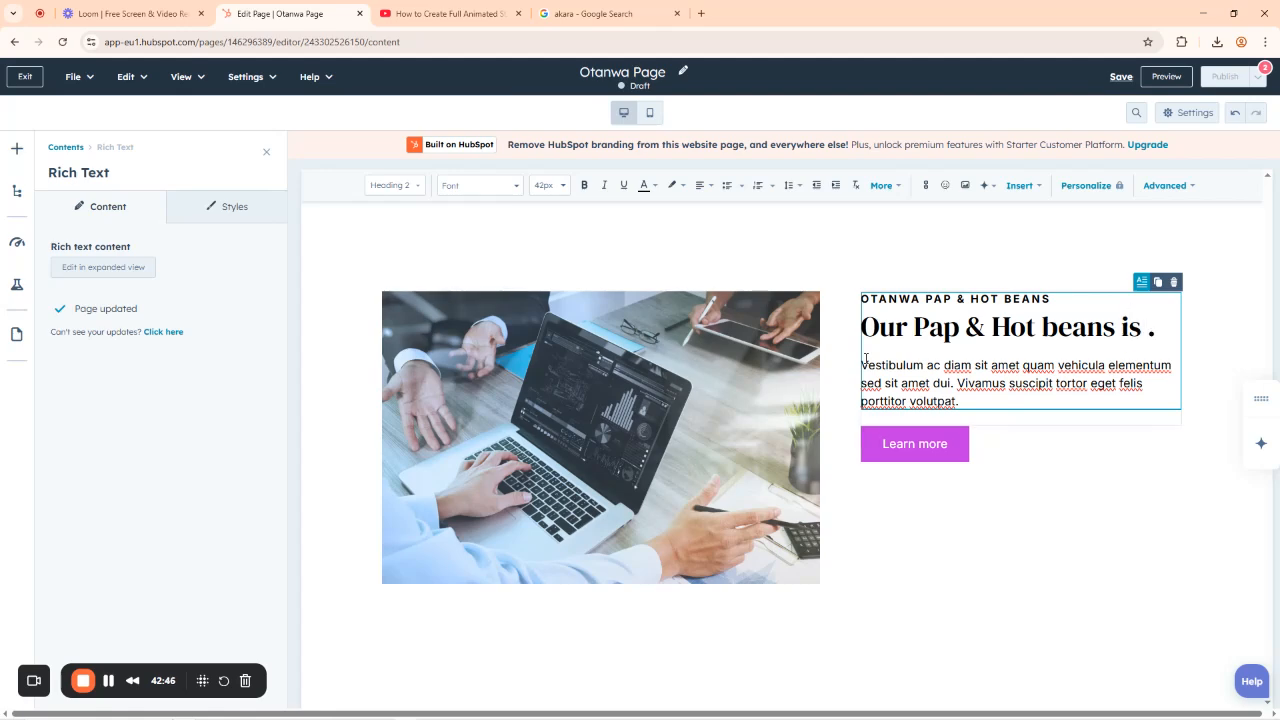
pyautogui.write(' natura')
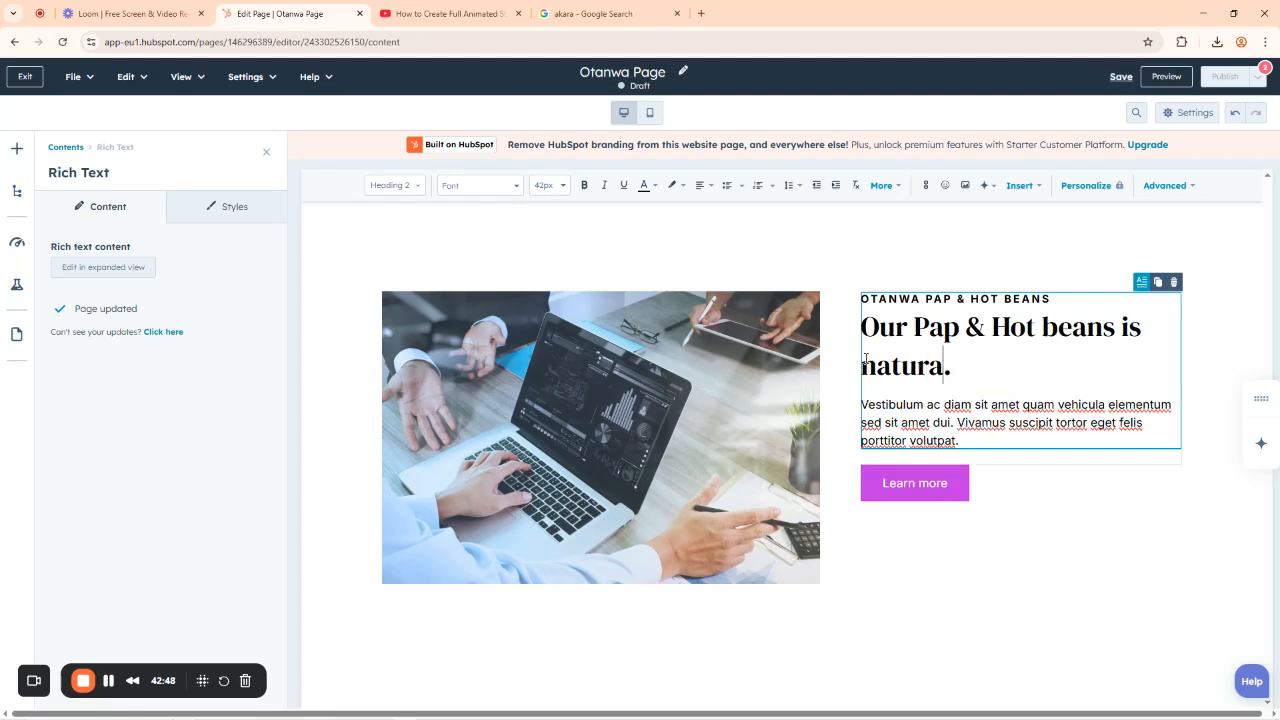
pyautogui.write('lly made with')
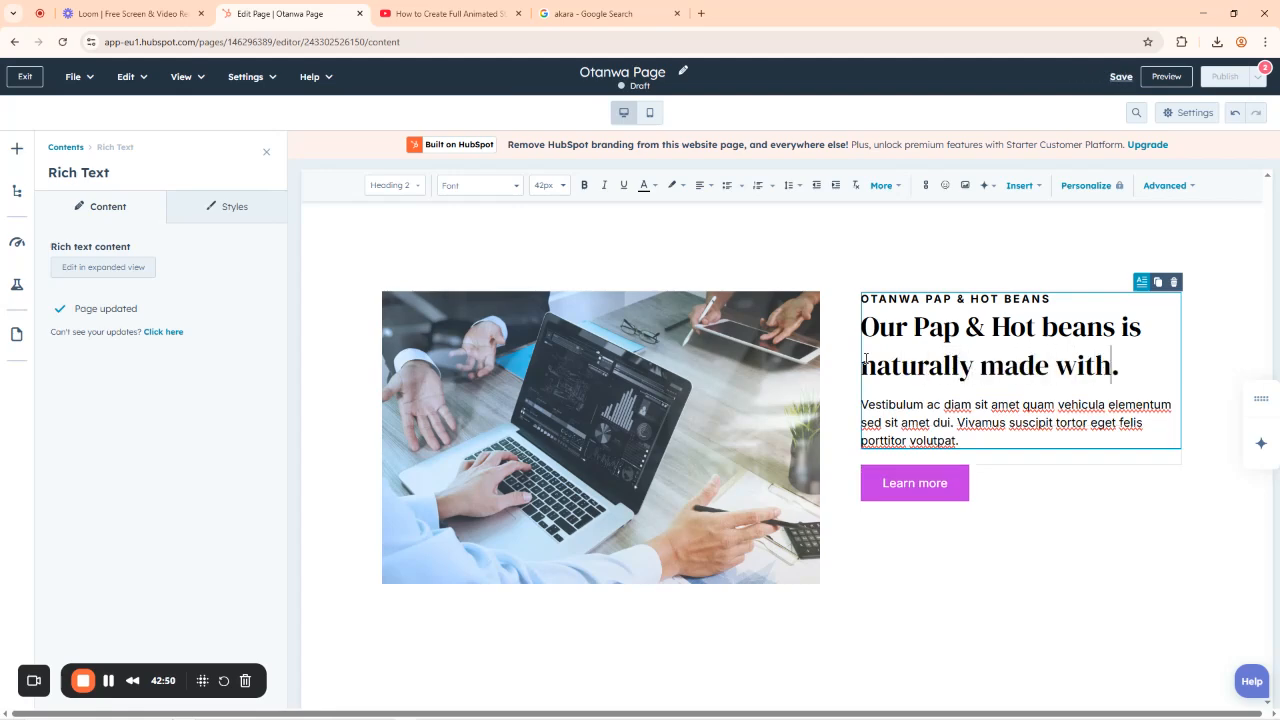
pyautogui.write(' Ora')
pyautogui.press('BackSpace')
pyautogui.write('ganic corn')
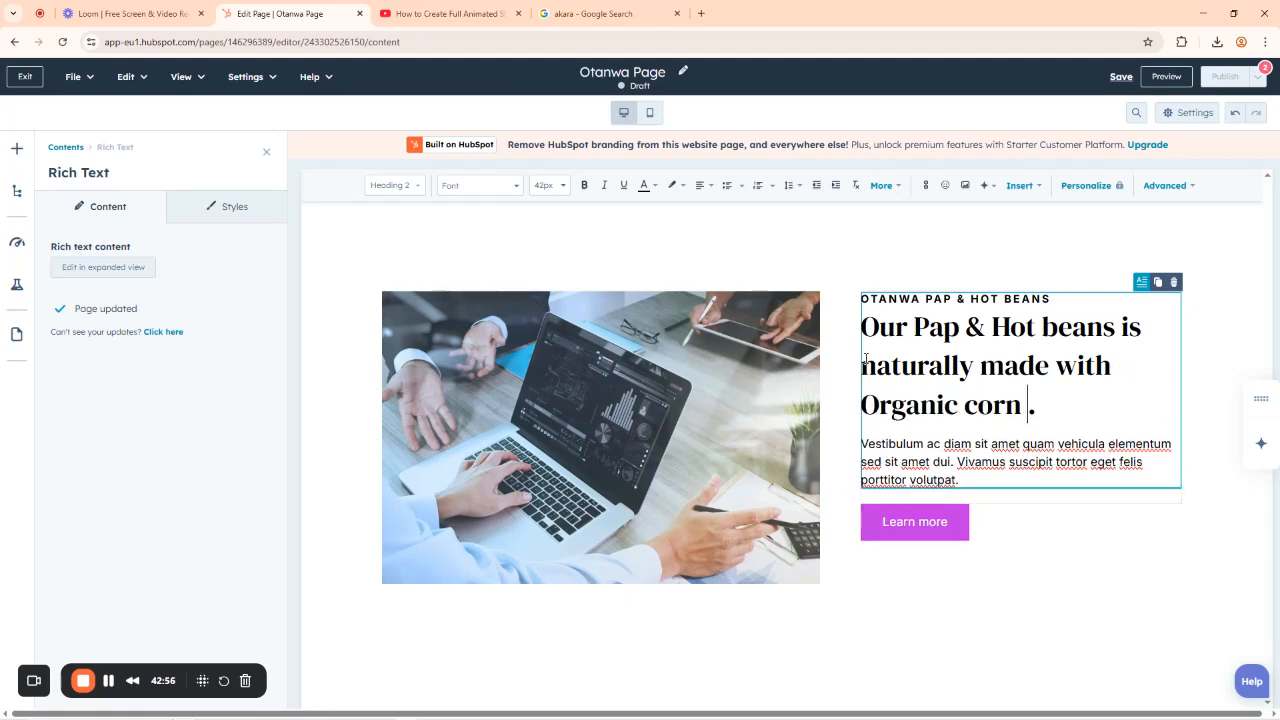
pyautogui.write(' & Beans')
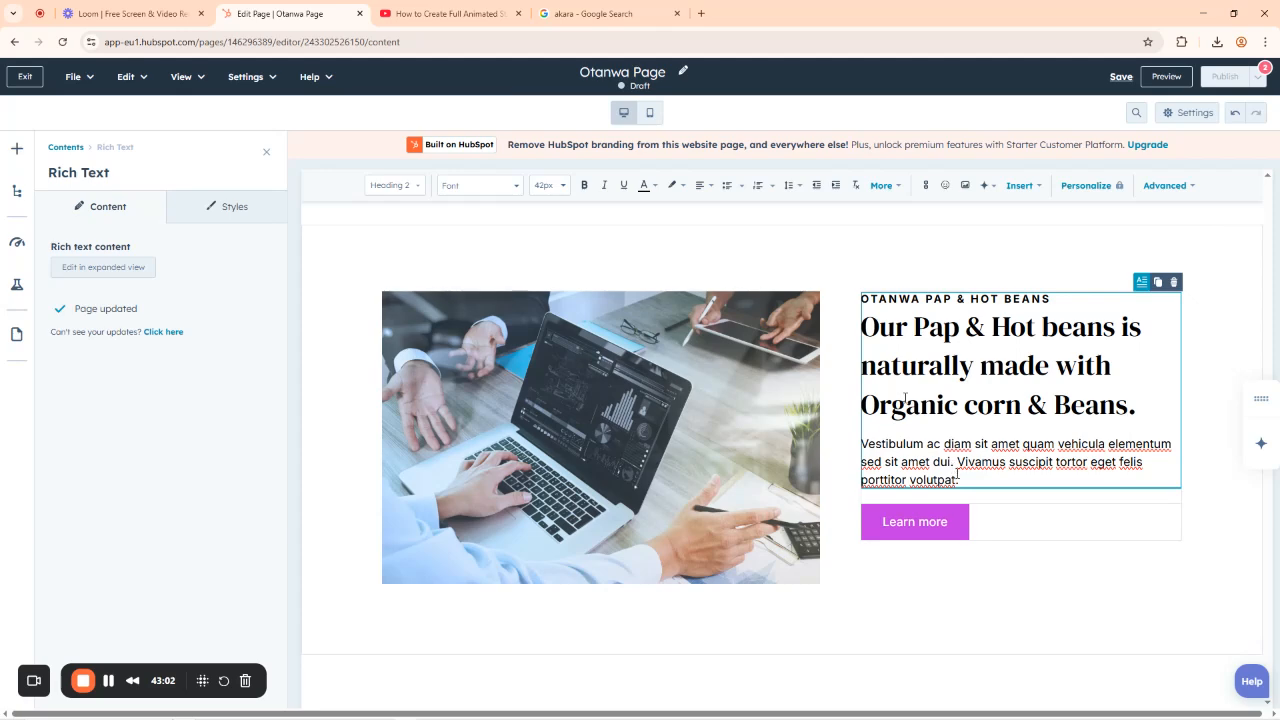
# Replace the placeholder paragraph under the pap and beans heading with "Guaranteed to nourish your body and soul.".
pyautogui.moveTo(957, 481); pyautogui.dragTo(862, 444)
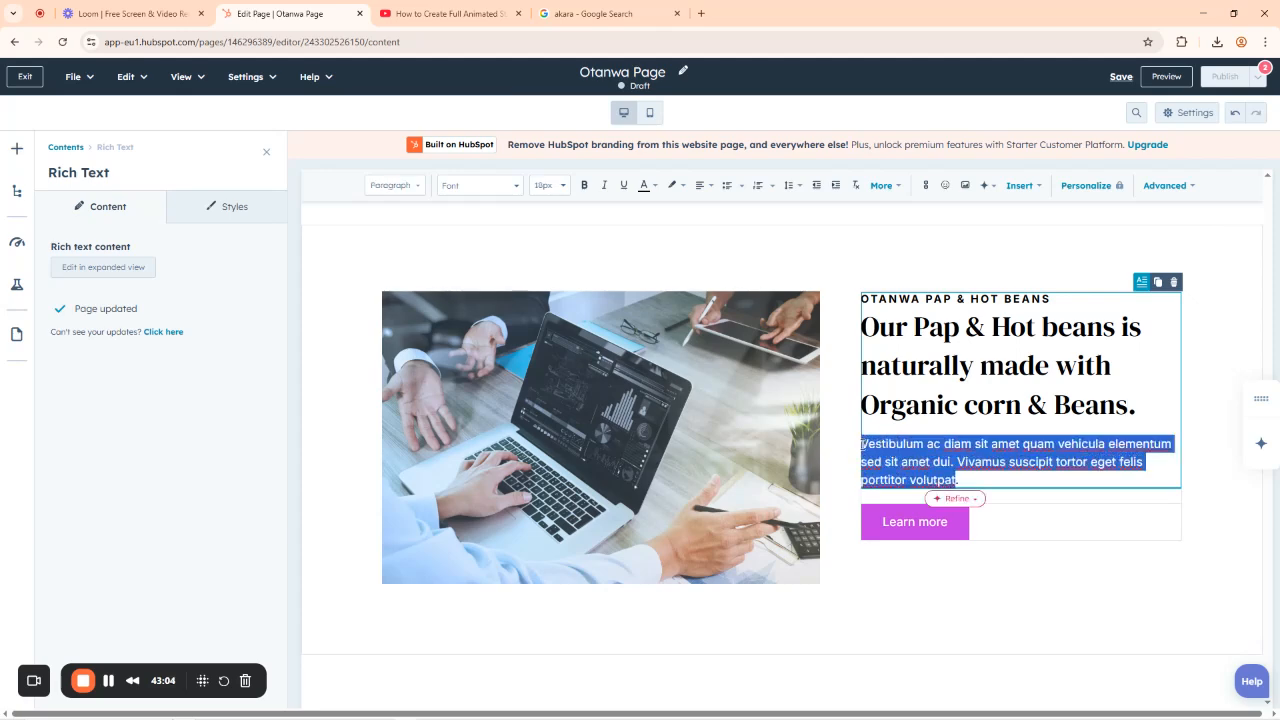
pyautogui.press('BackSpace')
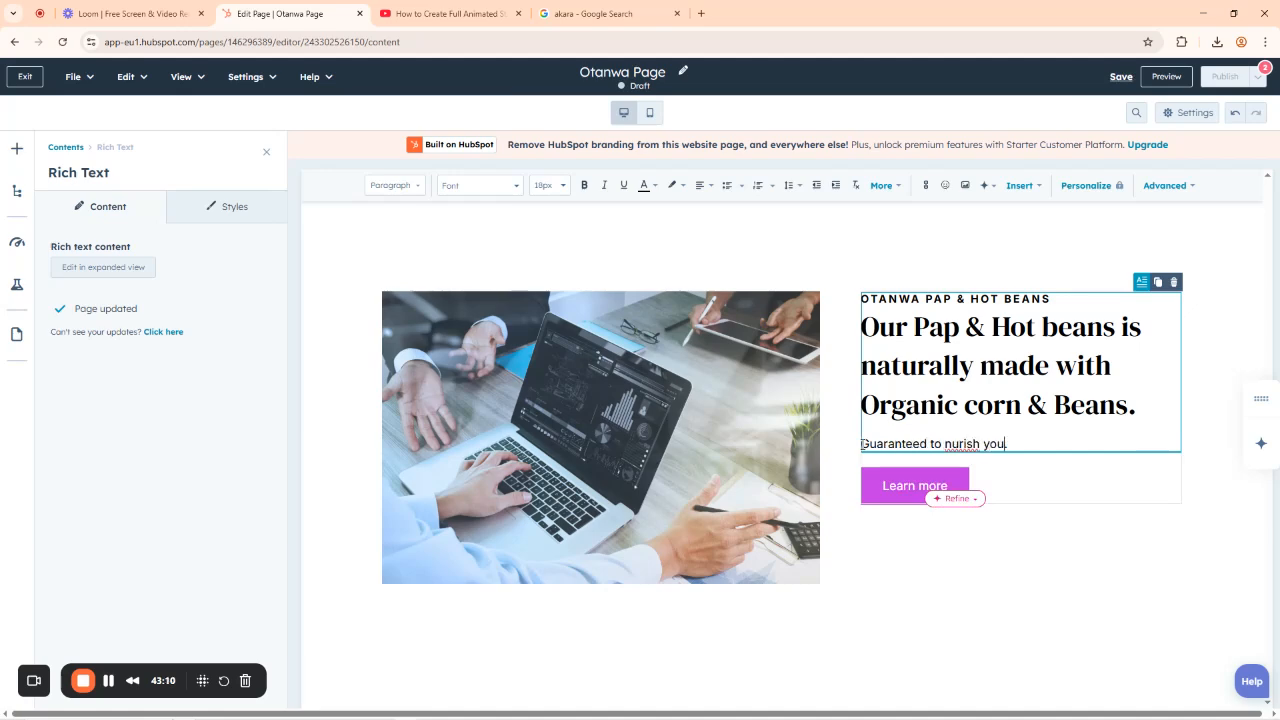
pyautogui.write('Guaranteed to nurish your body and soul.')
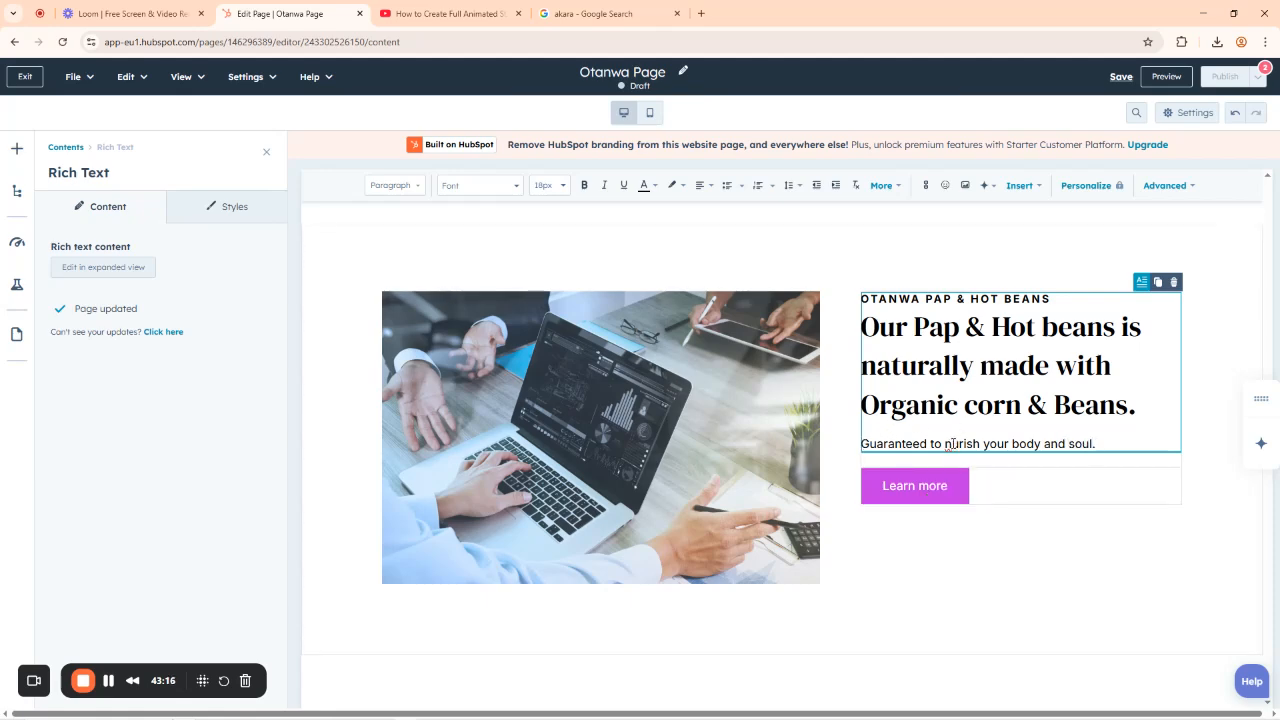
# Review the edited page texts from the banner down to the pap and hot beans section for spelling mistakes.
pyautogui.scroll(15, 1040, 438)
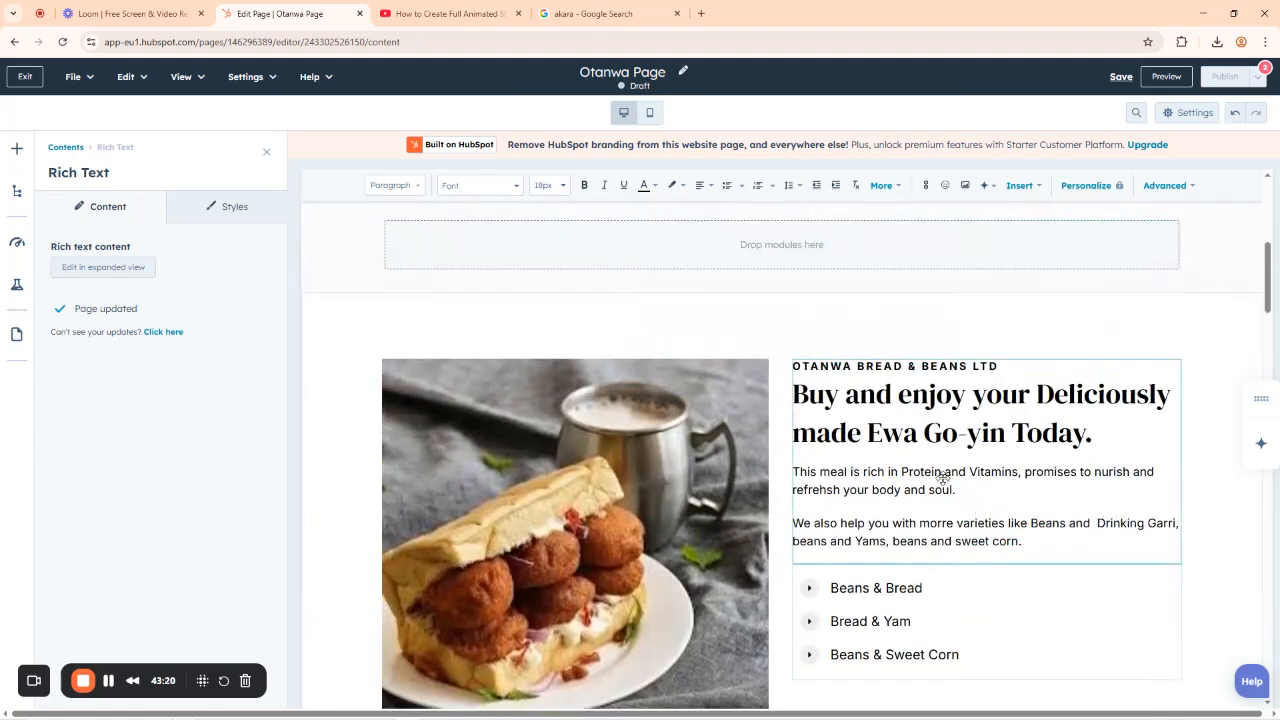
pyautogui.click(946, 523)
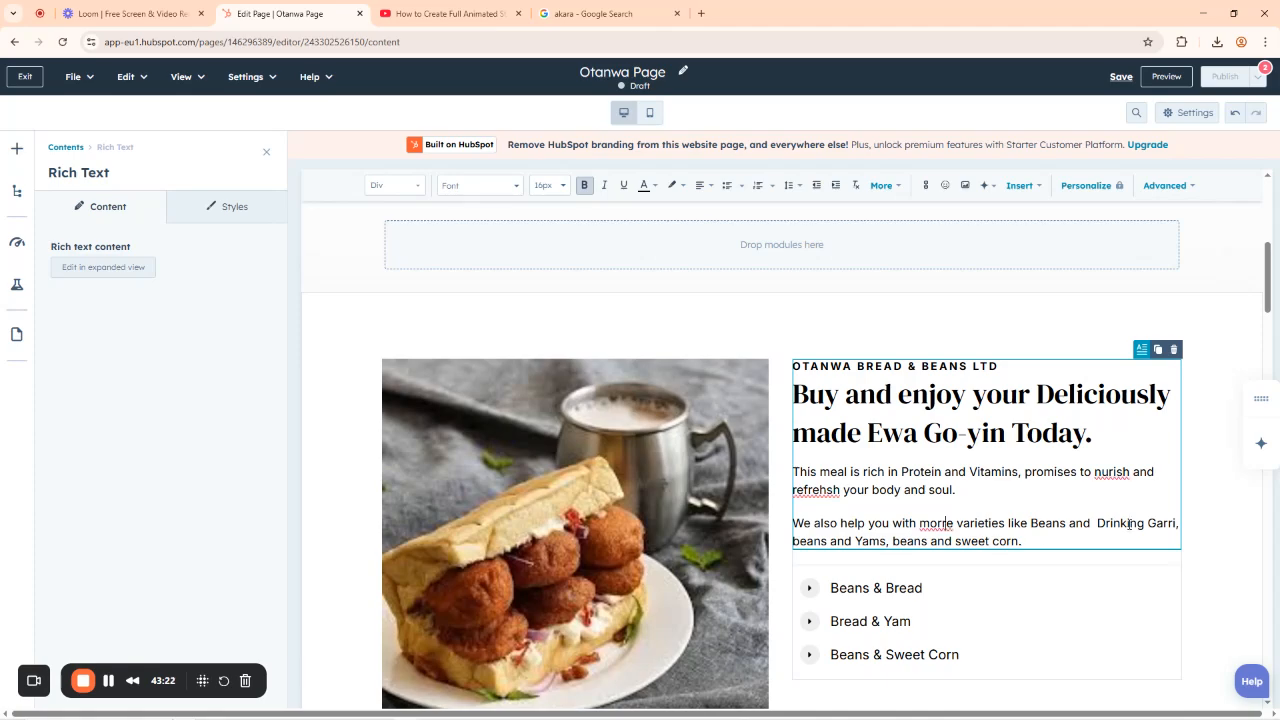
pyautogui.scroll(5, 921, 484)
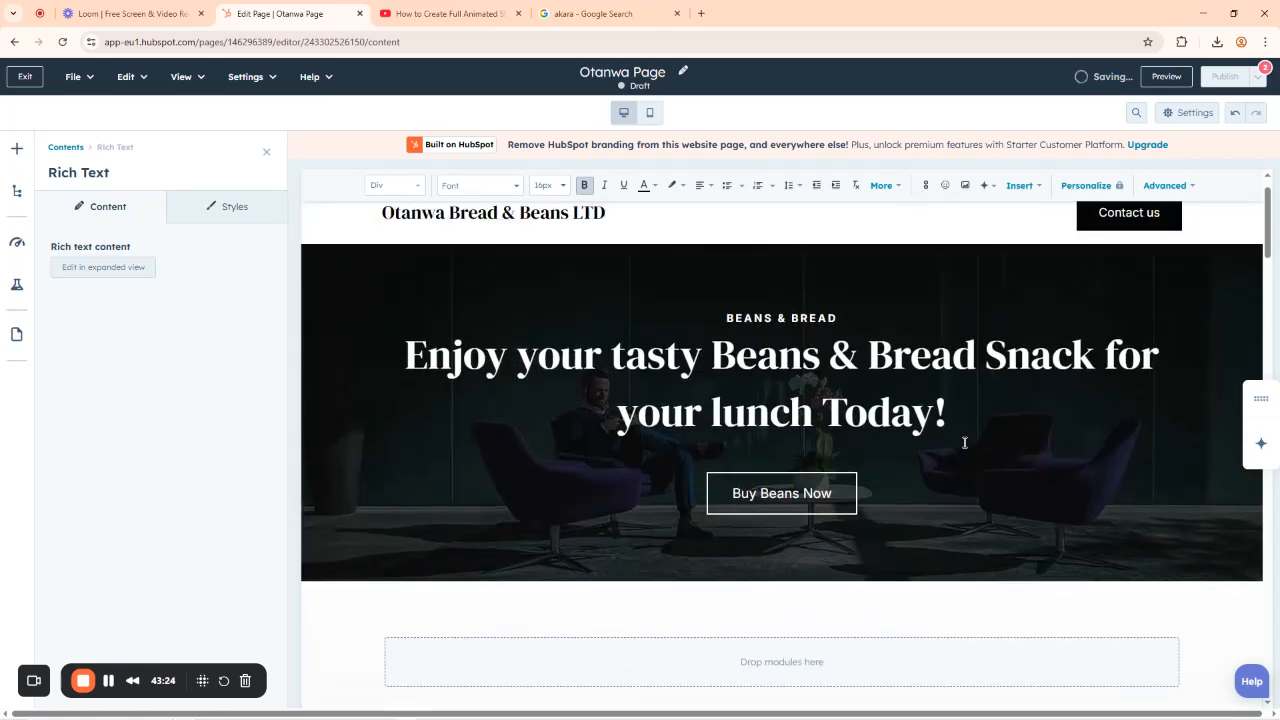
pyautogui.scroll(-4, 918, 500)
pyautogui.scroll(-5, 913, 530)
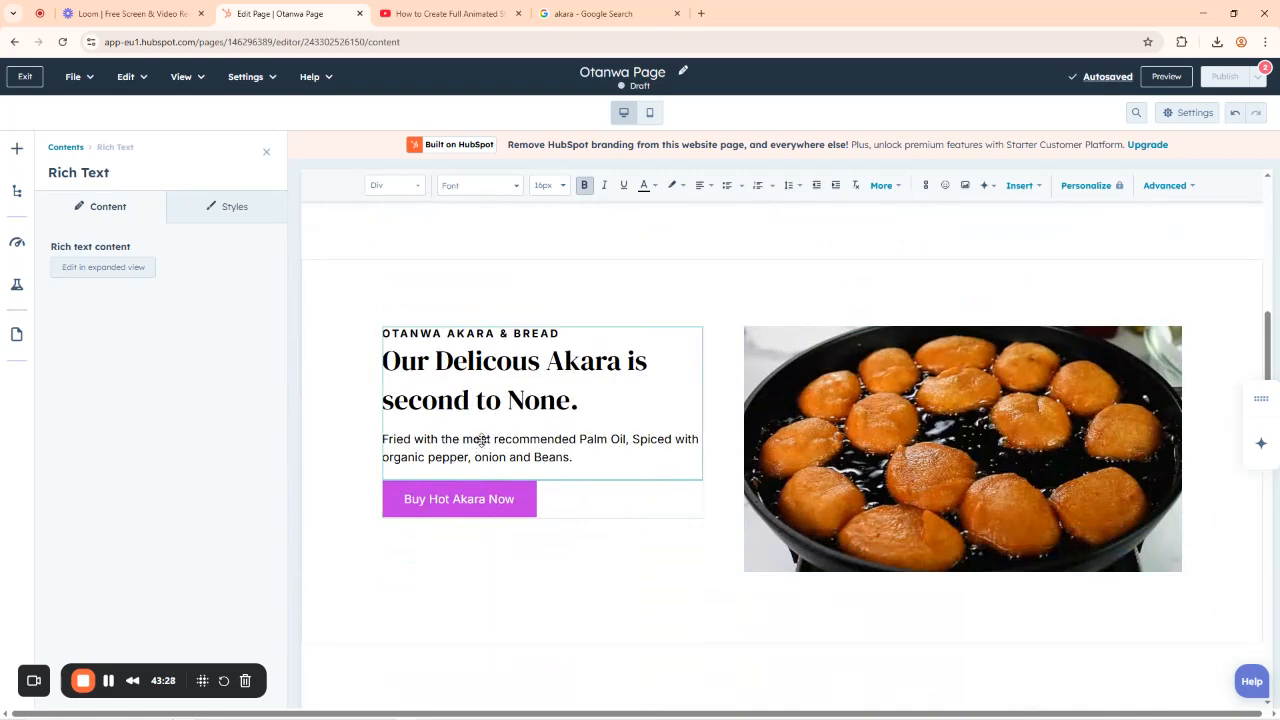
pyautogui.scroll(-1, 897, 453)
pyautogui.scroll(-5, 897, 453)
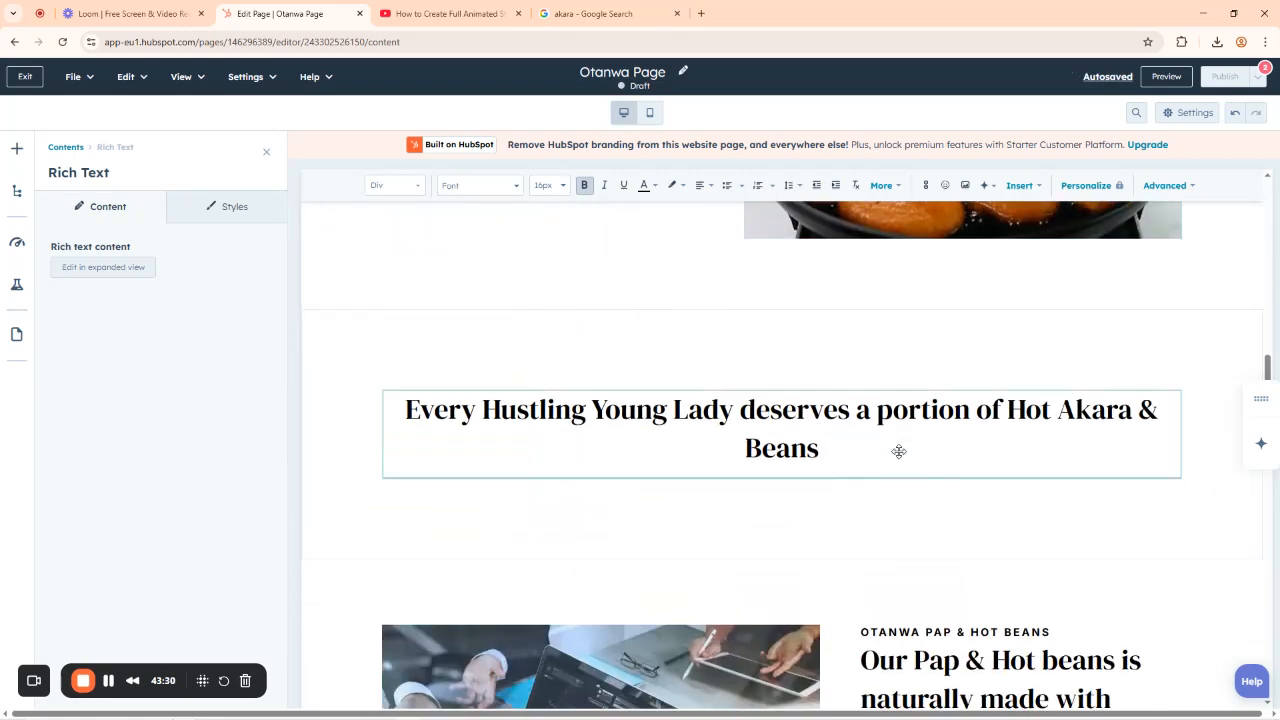
pyautogui.scroll(-3, 896, 452)
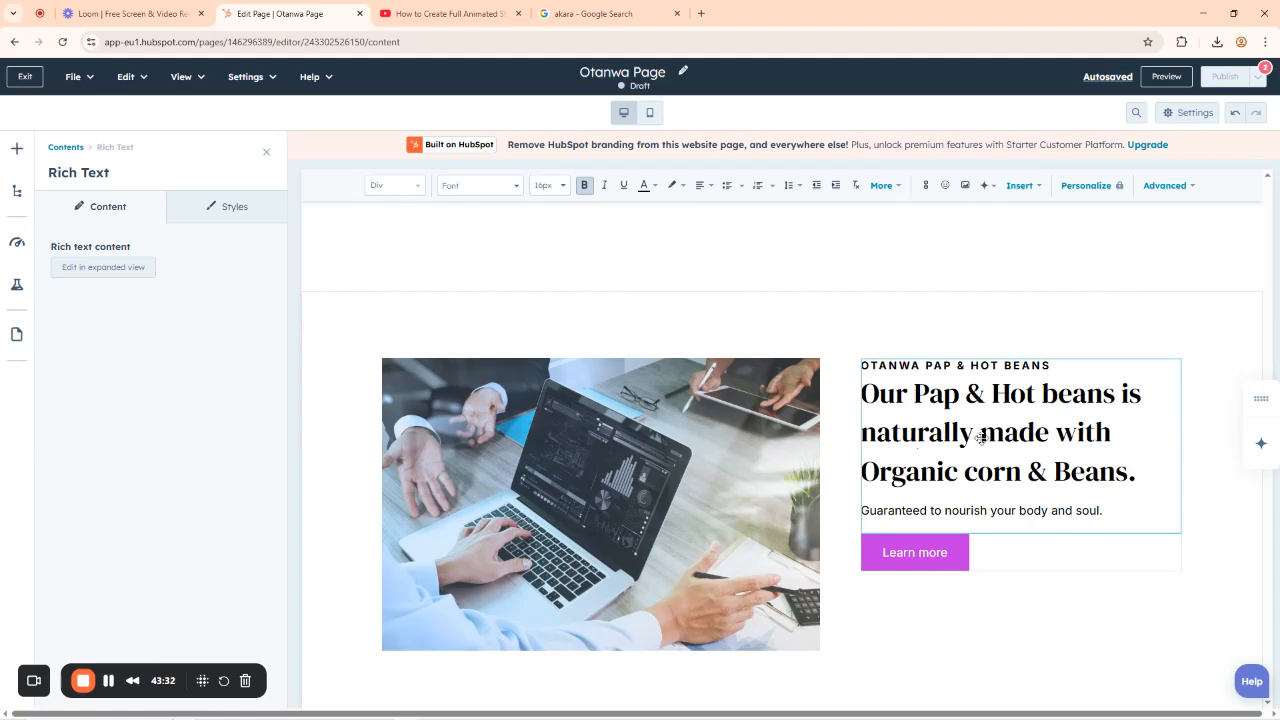
pyautogui.scroll(5, 1025, 380)
pyautogui.scroll(-5, 1025, 390)
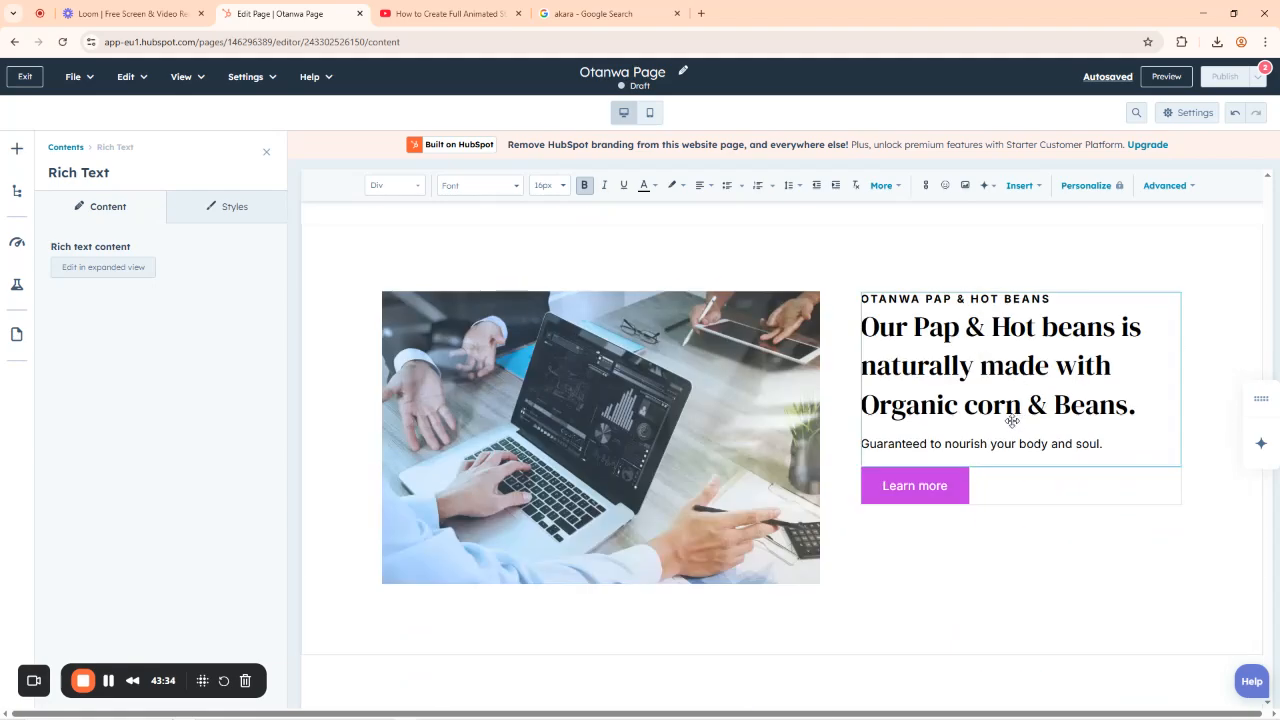
pyautogui.scroll(5, 993, 443)
pyautogui.scroll(-12, 993, 443)
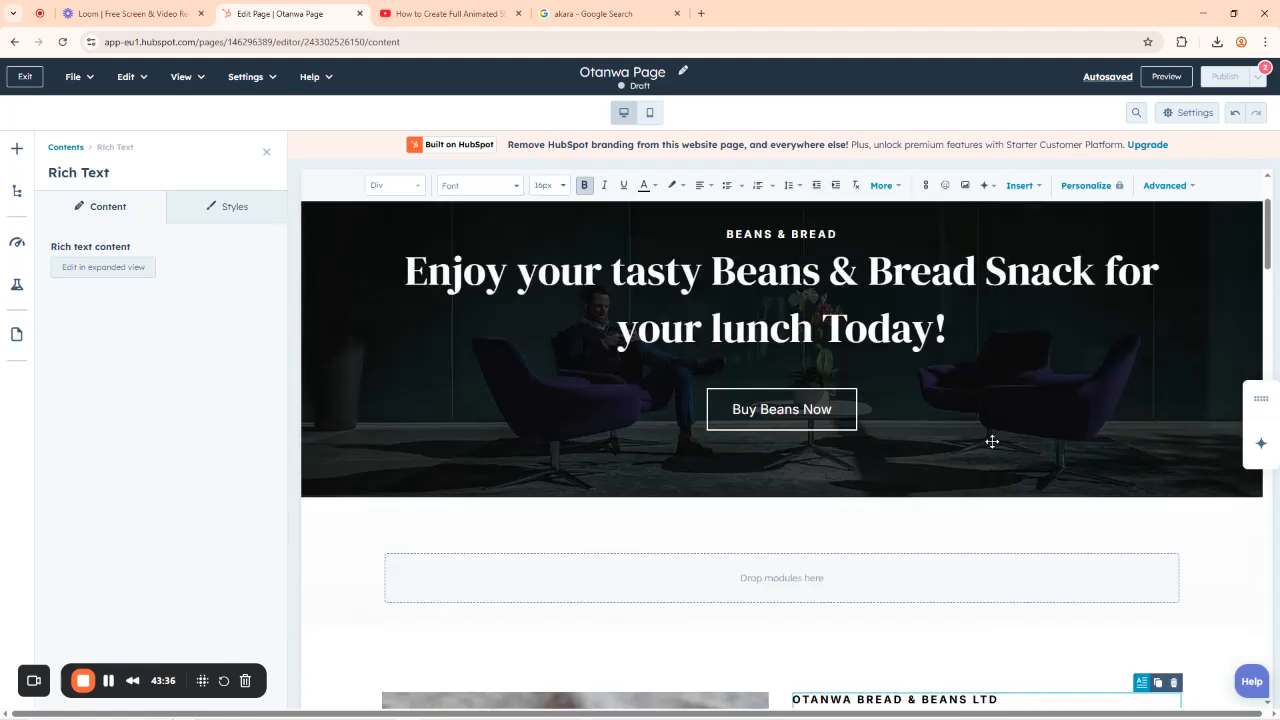
# Correct the misspelled words in the Ewa Go-yin section's paragraphs to "more", "nourish" and "refresh".
pyautogui.write('r')
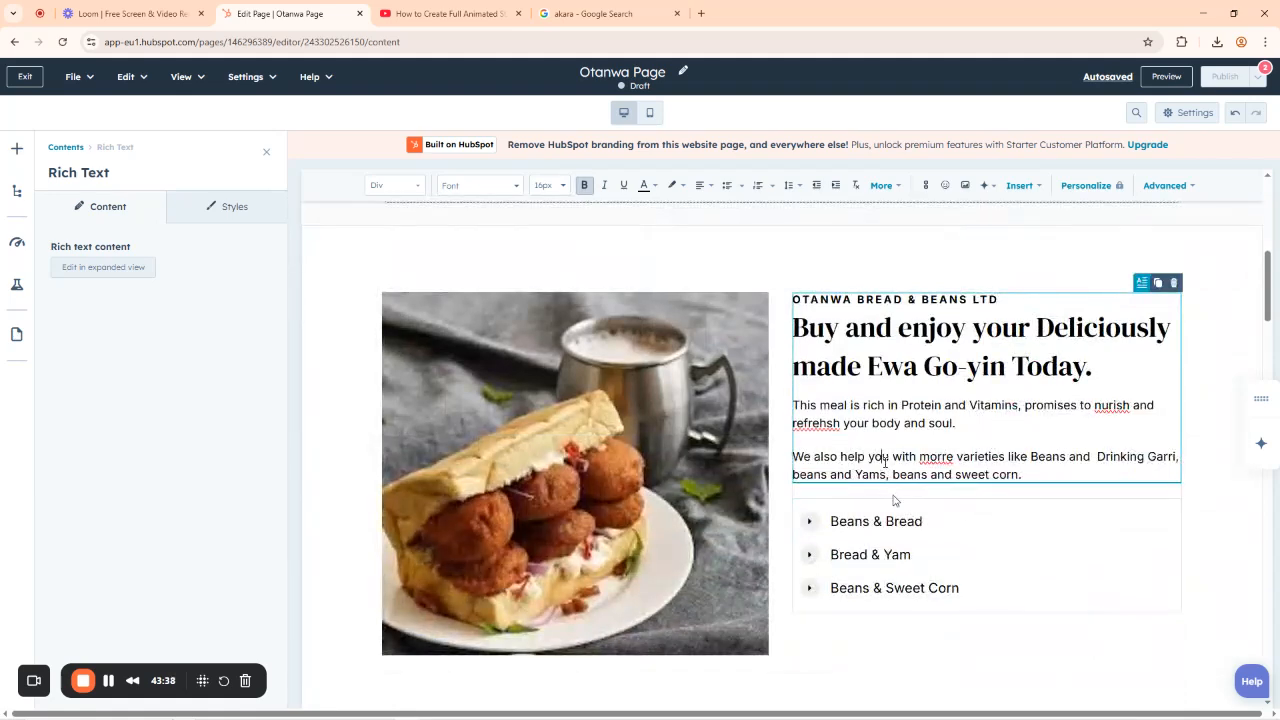
pyautogui.click(884, 461)
pyautogui.press('BackSpace')
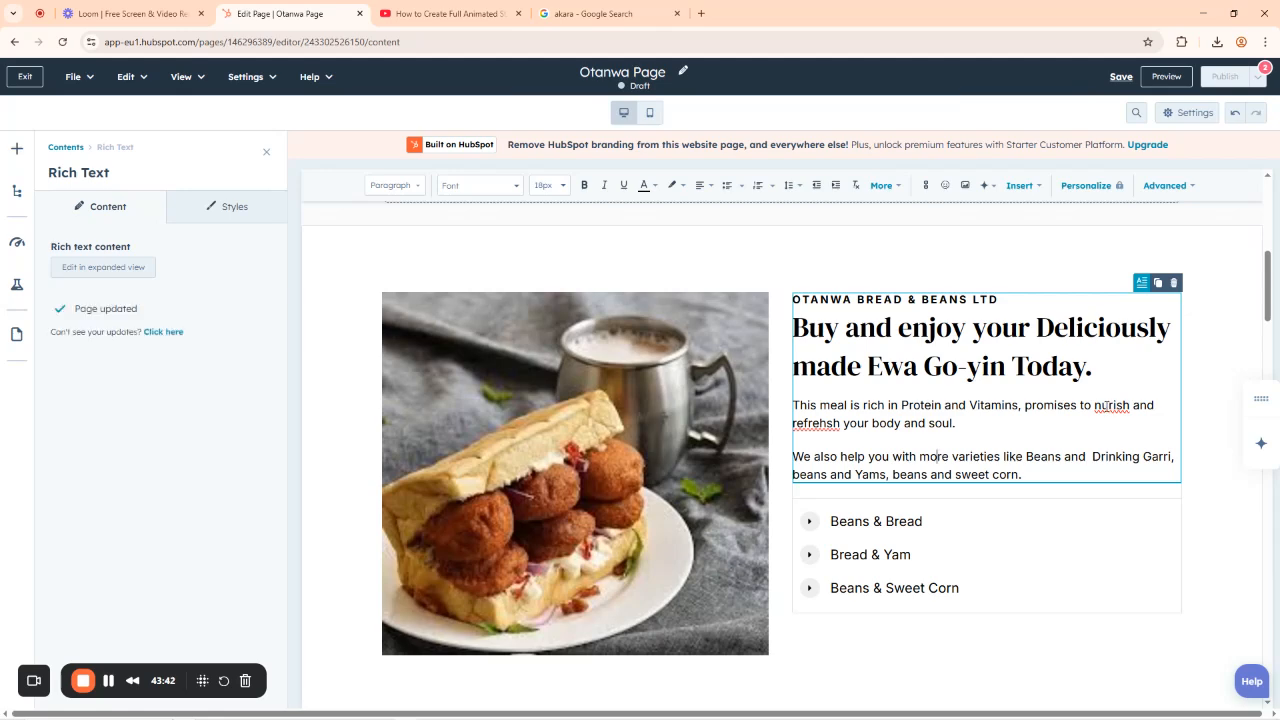
pyautogui.click(1100, 405)
pyautogui.write('o')
pyautogui.click(814, 424)
pyautogui.write('e')
pyautogui.press('Delete')
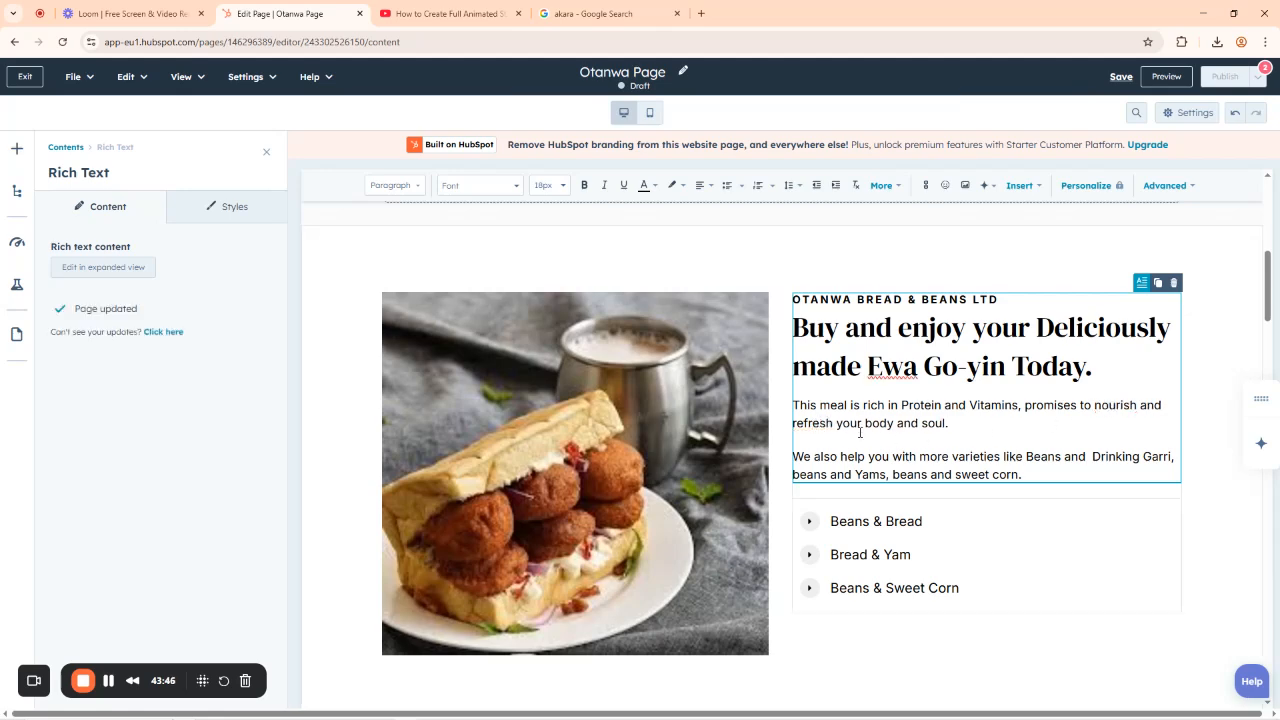
# Open the laptop photo in the pap and hot beans section for editing.
pyautogui.scroll(-15, 913, 428)
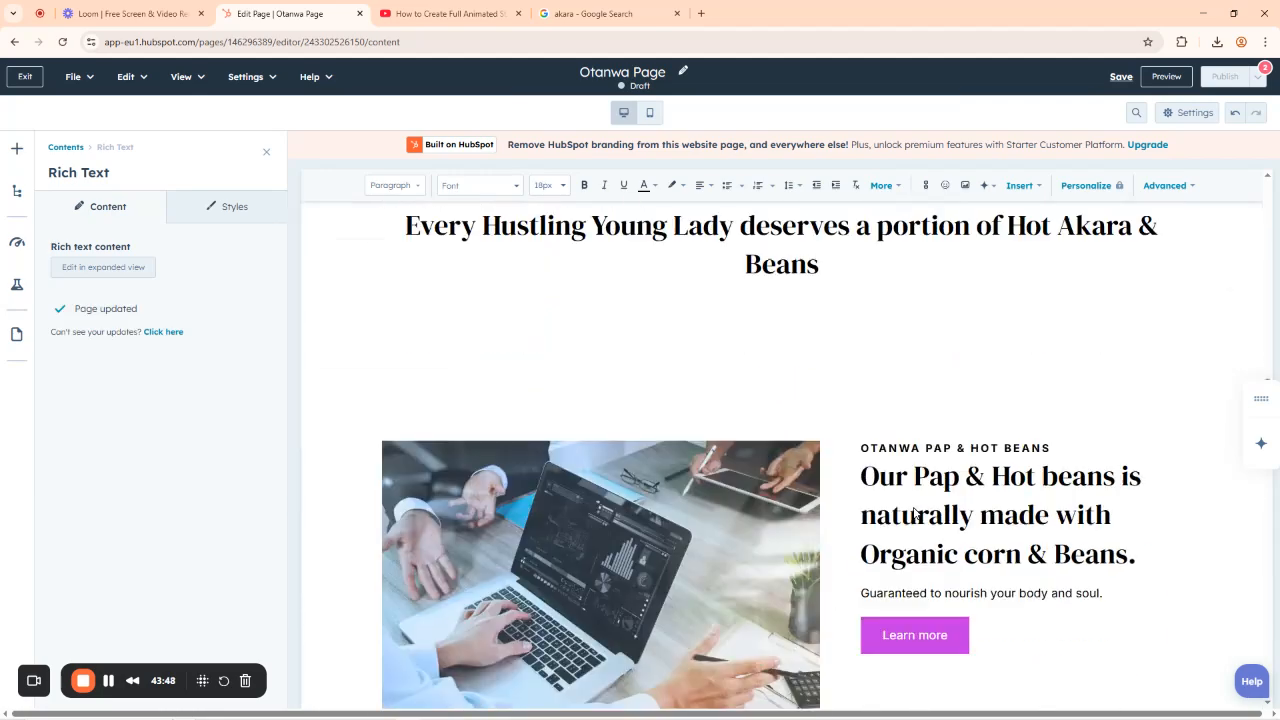
pyautogui.scroll(-4, 913, 512)
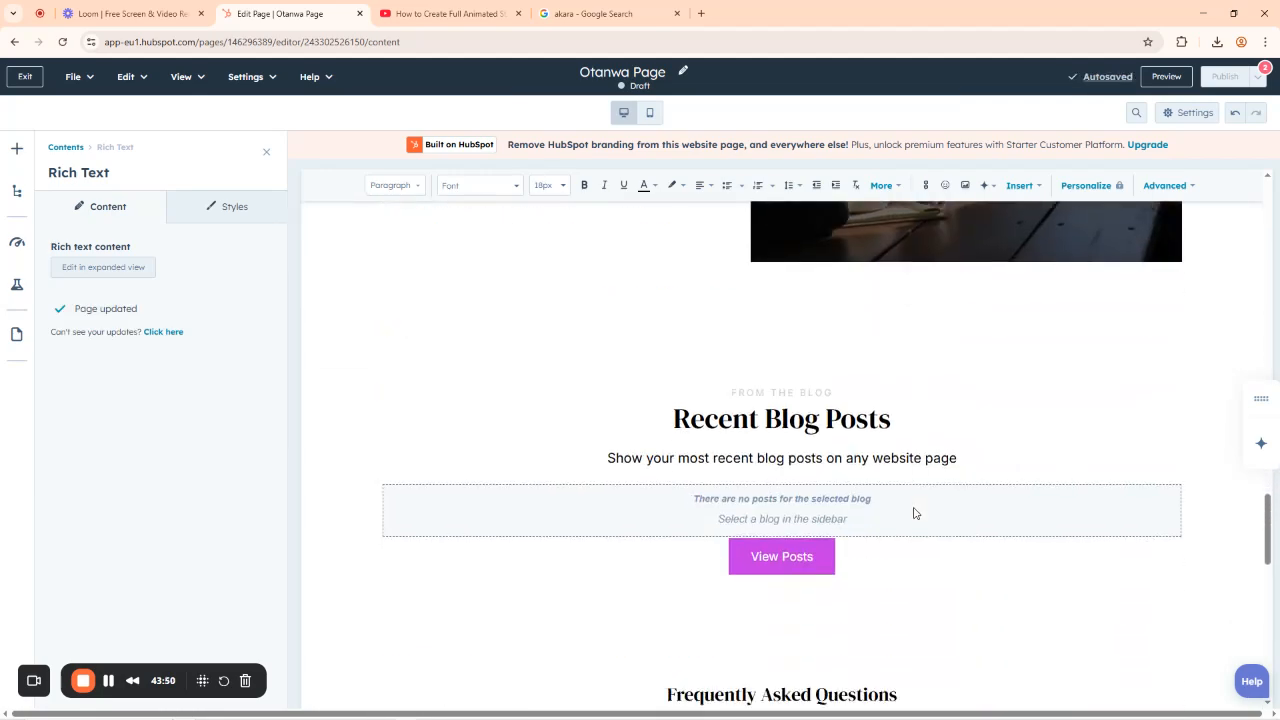
pyautogui.scroll(3, 913, 512)
pyautogui.scroll(5, 800, 508)
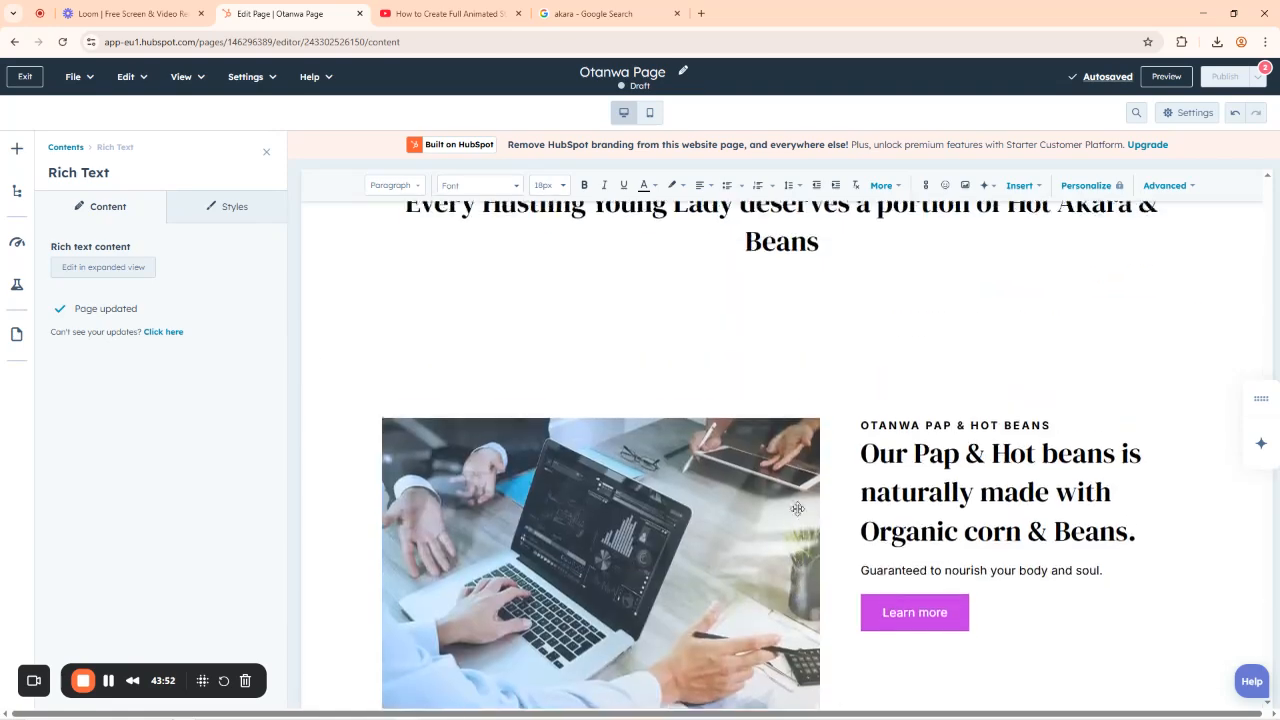
pyautogui.click(619, 568)
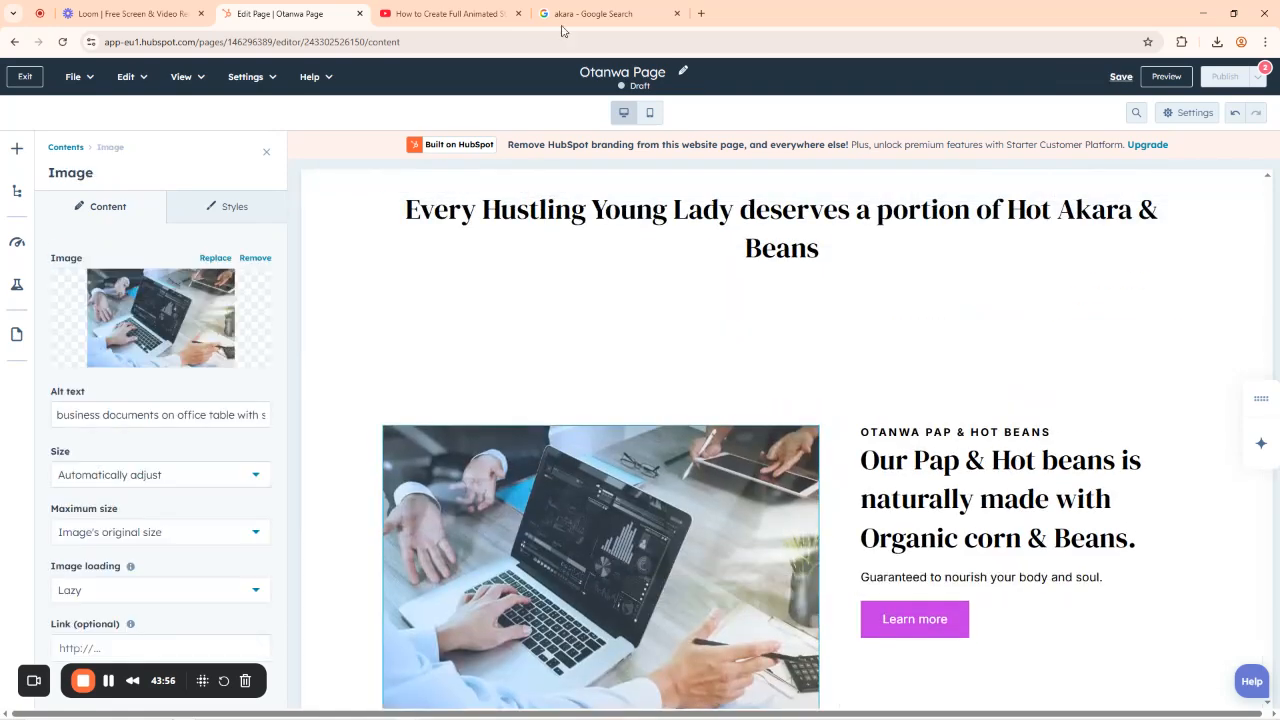
# Switch to the Google Search browser tab and search for "pap and beans".
pyautogui.click(595, 13)
pyautogui.click(507, 41)
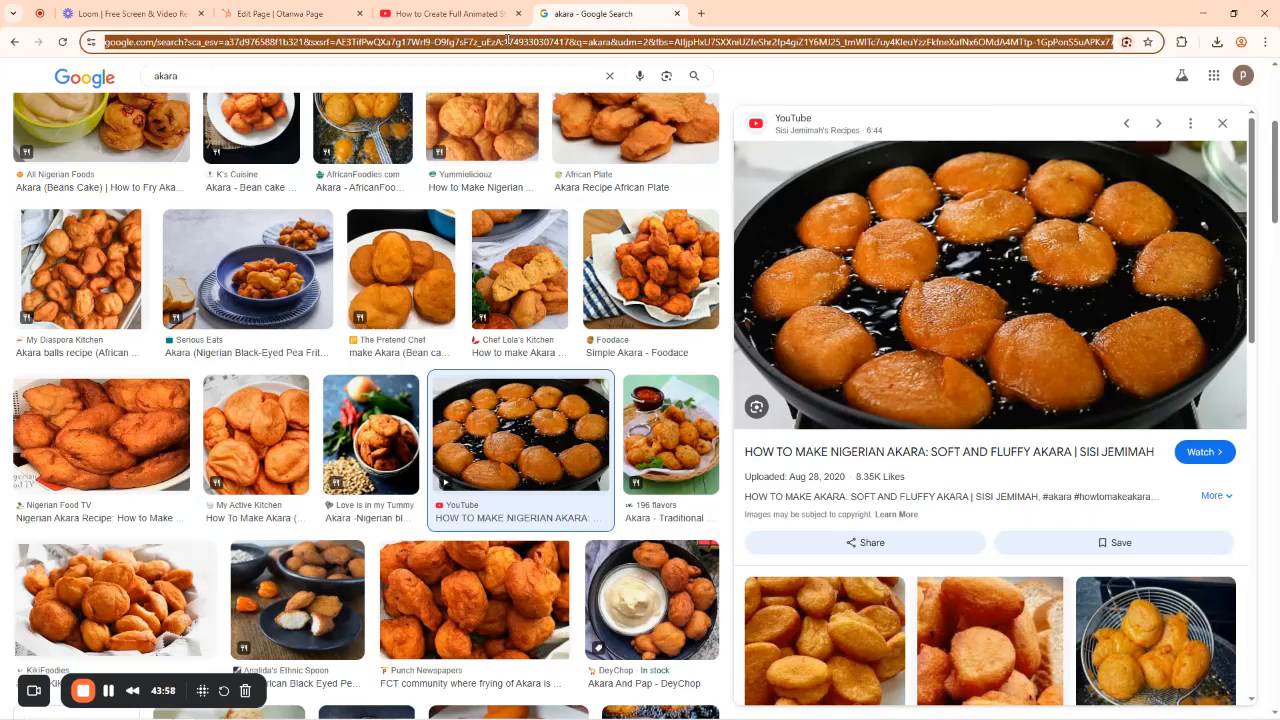
pyautogui.write('pap an')
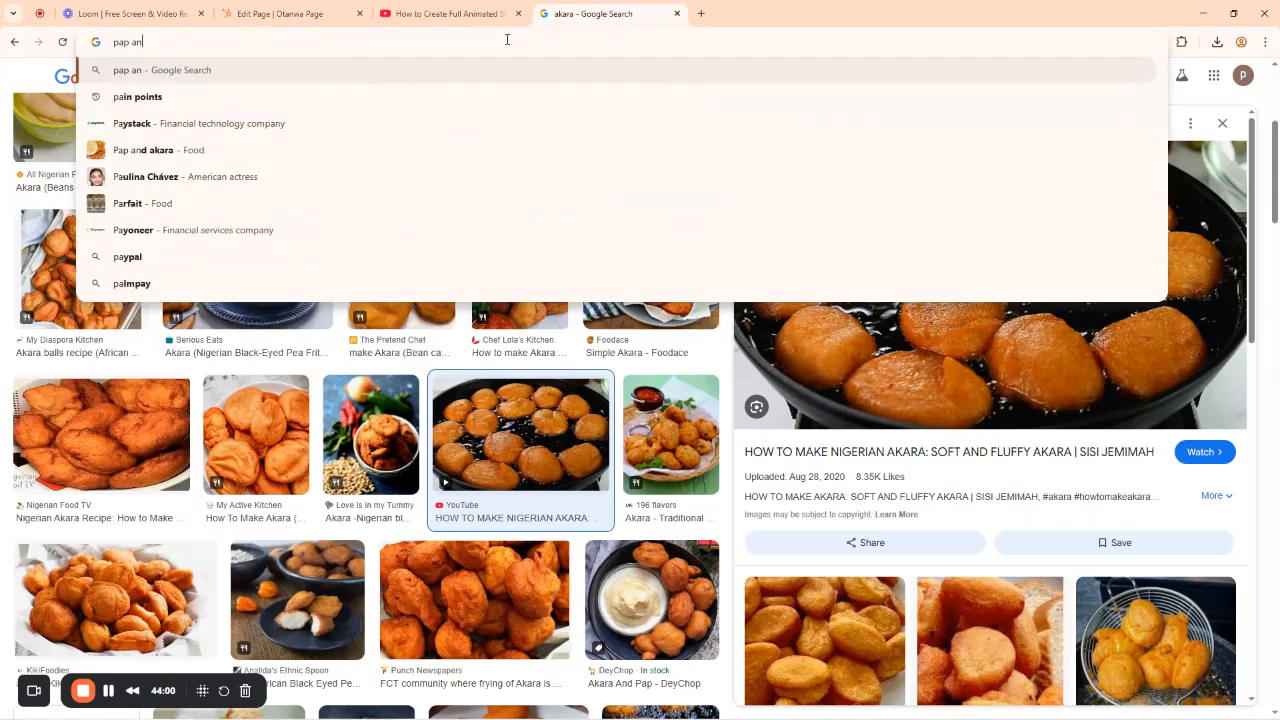
pyautogui.write('d beans')
pyautogui.press('Return')
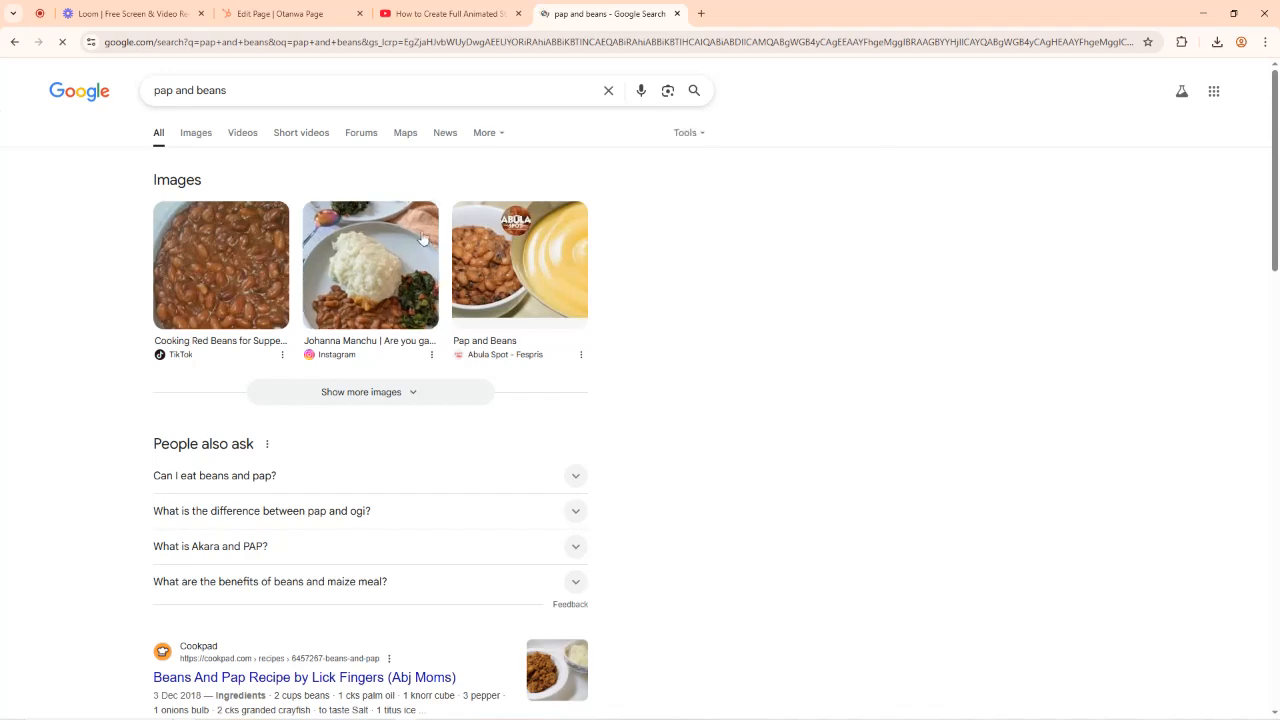
# Show the image results, preview the Guardian Nigeria News akara and pap picture, and browse its related images.
pyautogui.click(190, 134)
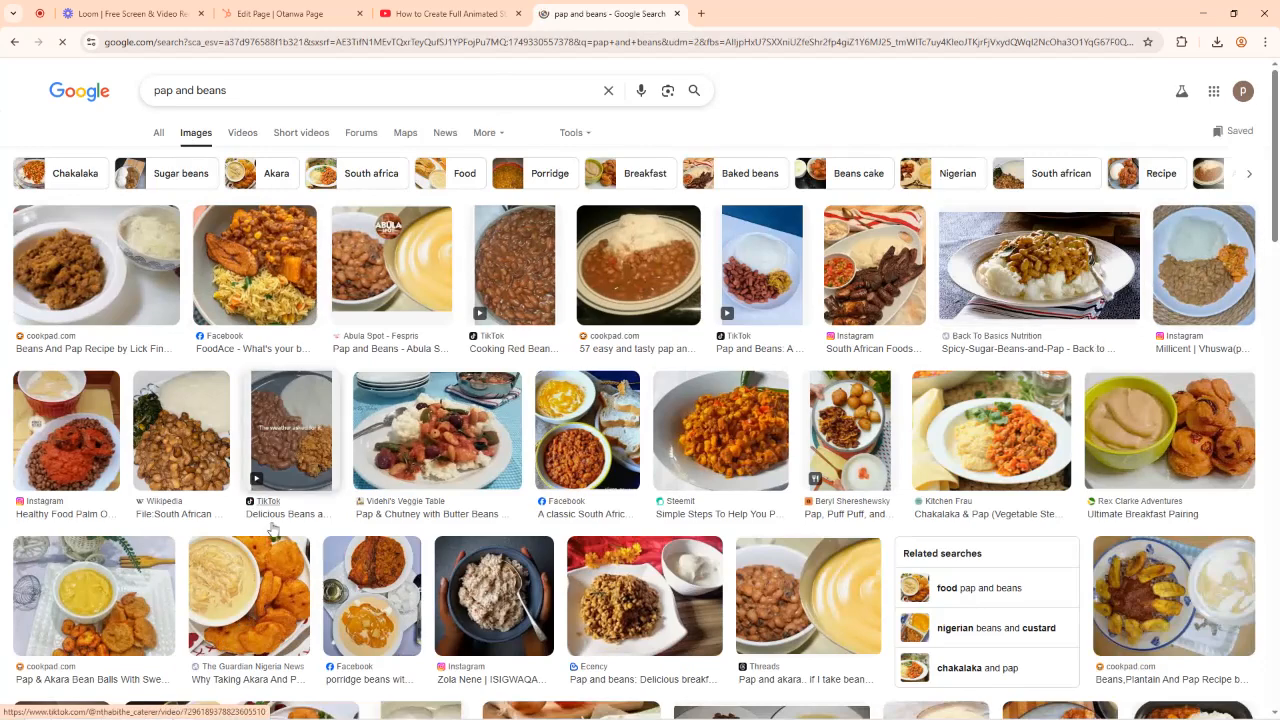
pyautogui.click(250, 618)
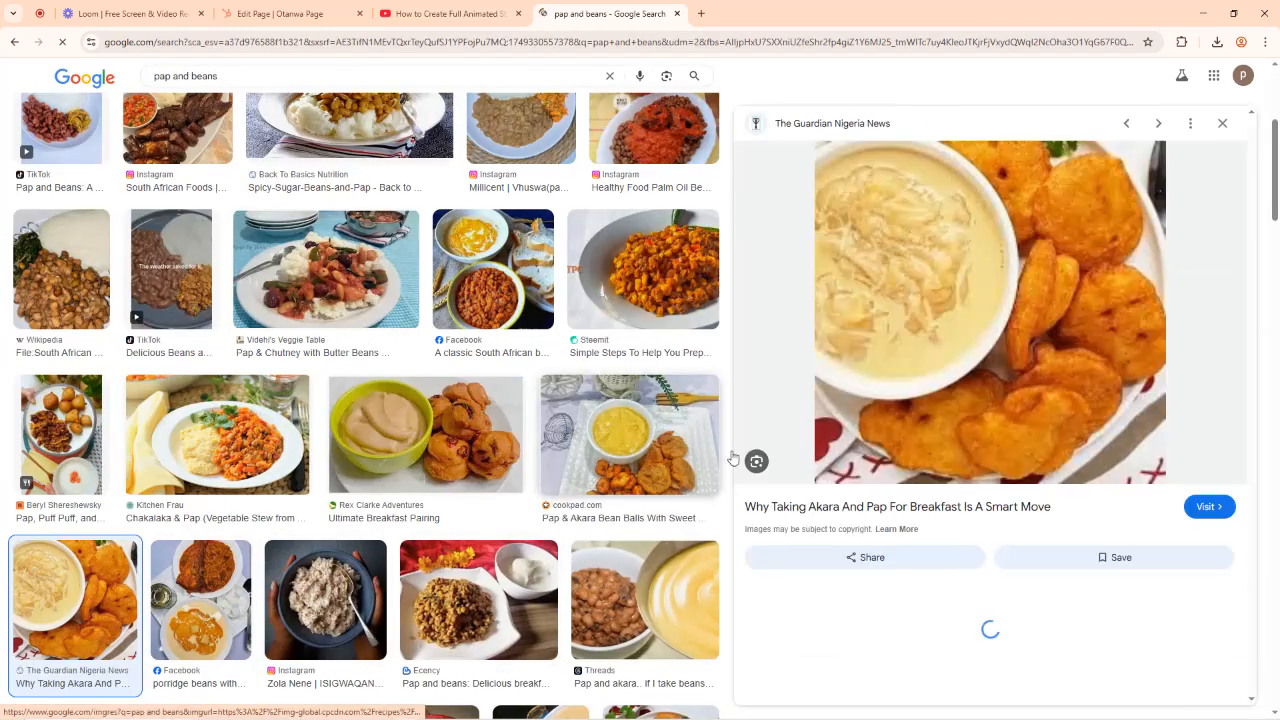
pyautogui.scroll(-3, 1008, 364)
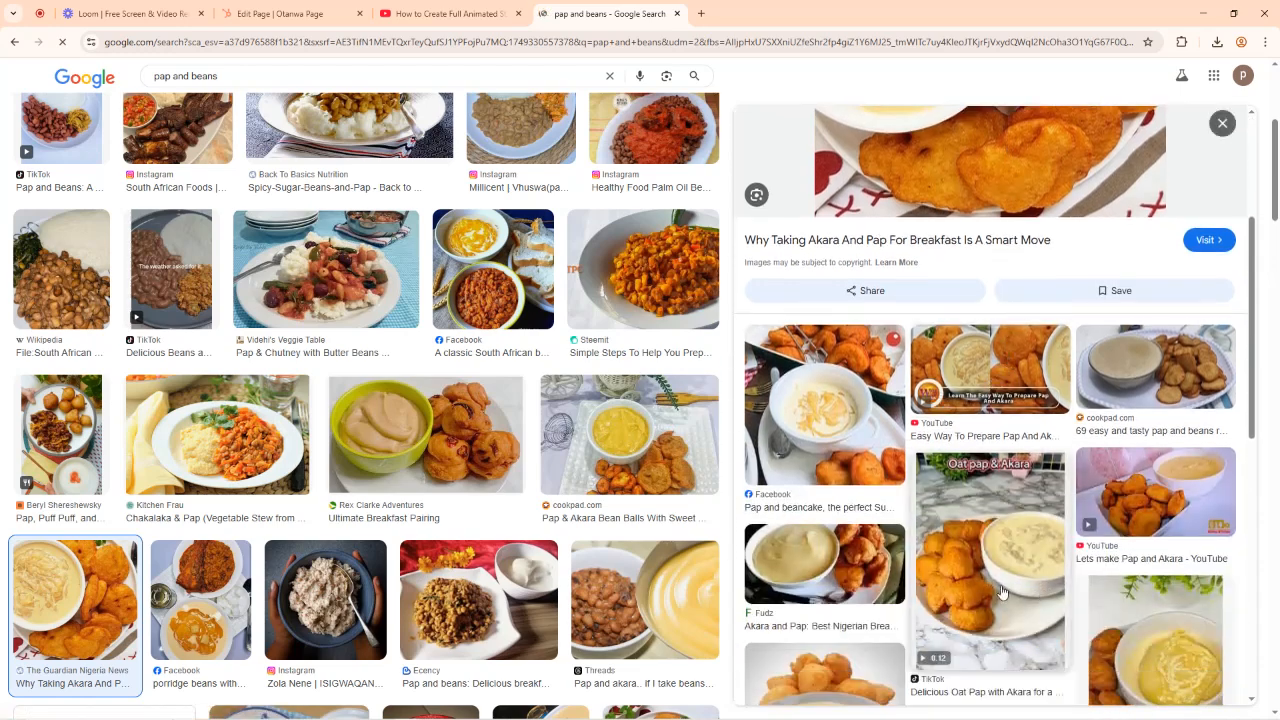
# Browse the related akara and pap images and open the DeyChop "Akara And Pap" picture.
pyautogui.click(1182, 636)
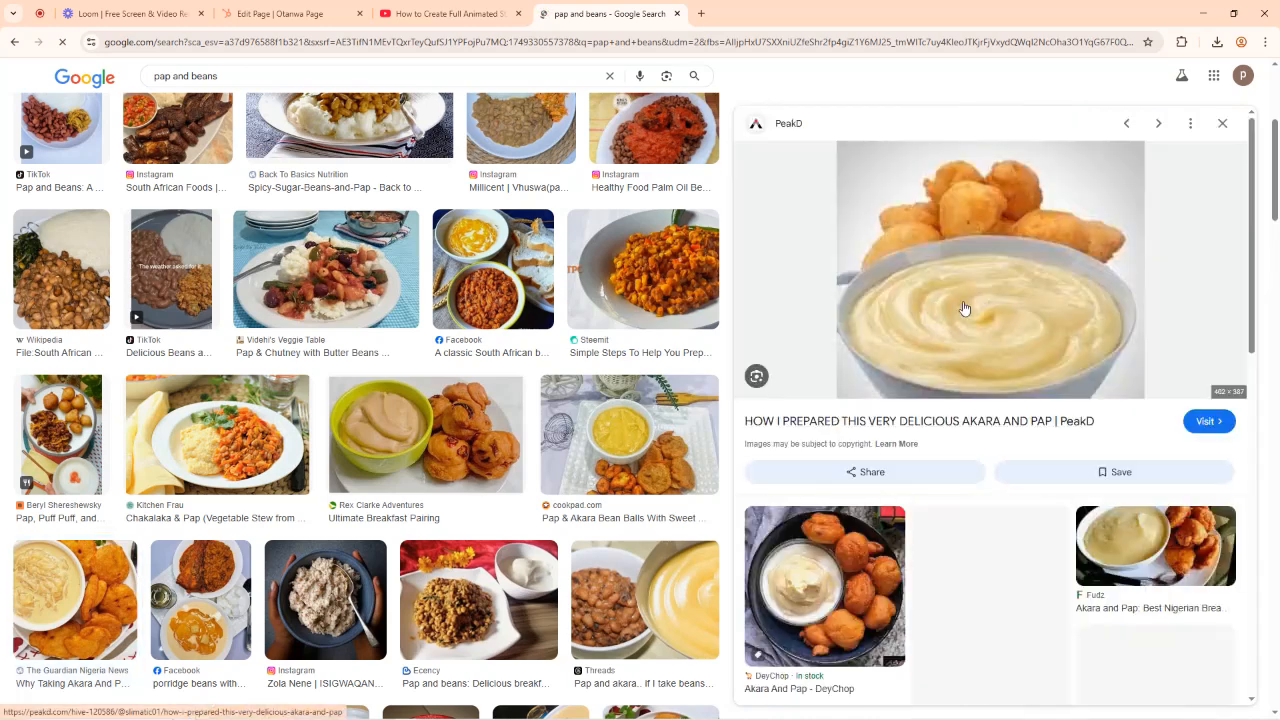
pyautogui.click(1125, 545)
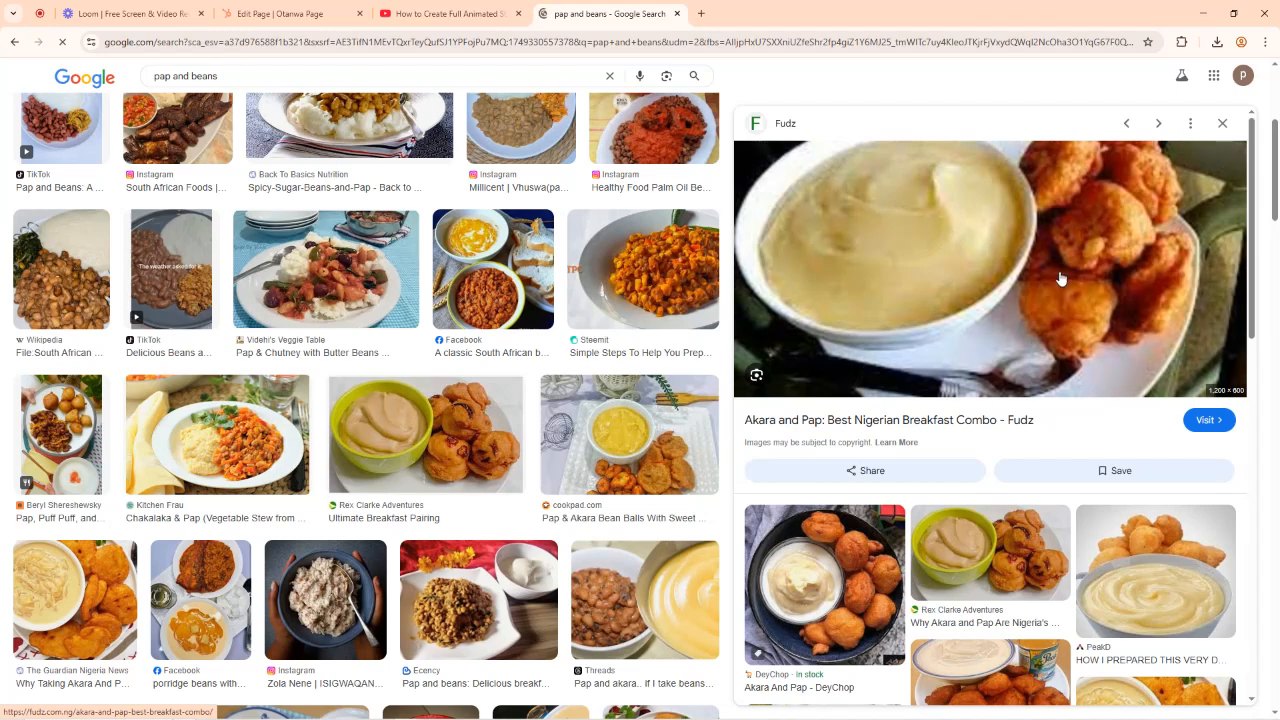
pyautogui.scroll(-5, 1079, 261)
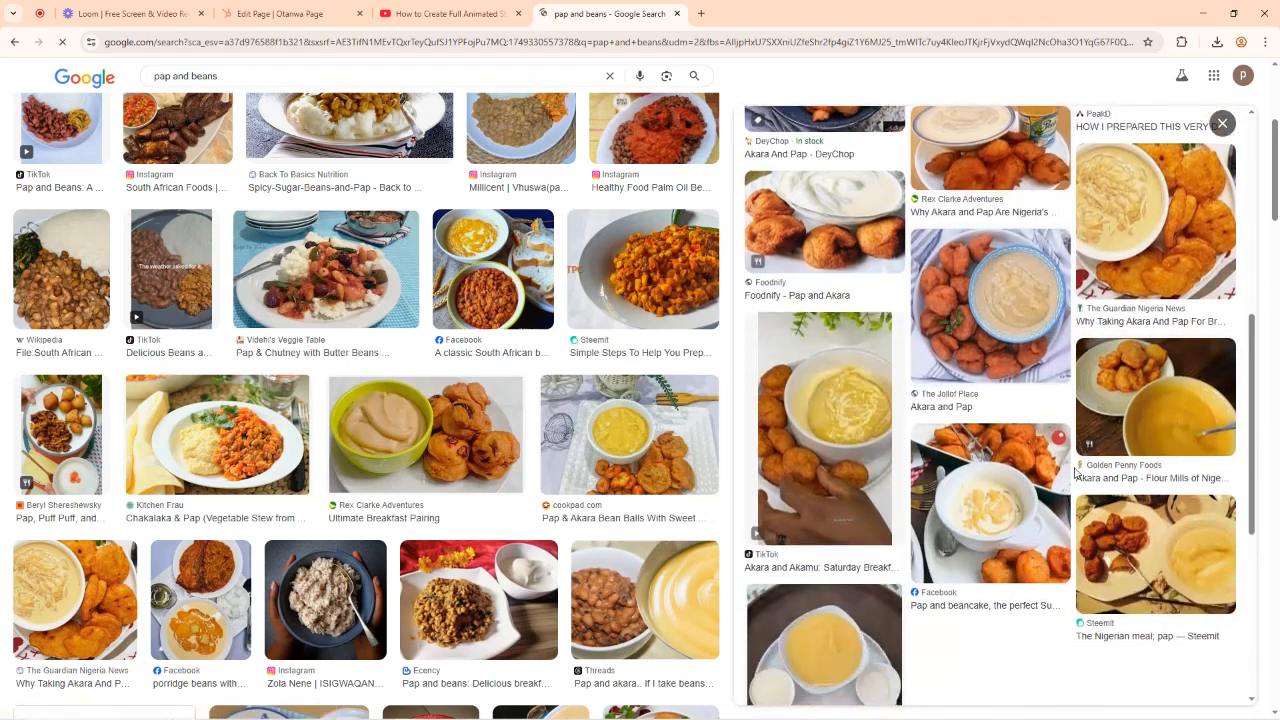
pyautogui.scroll(-3, 926, 512)
pyautogui.scroll(8, 926, 512)
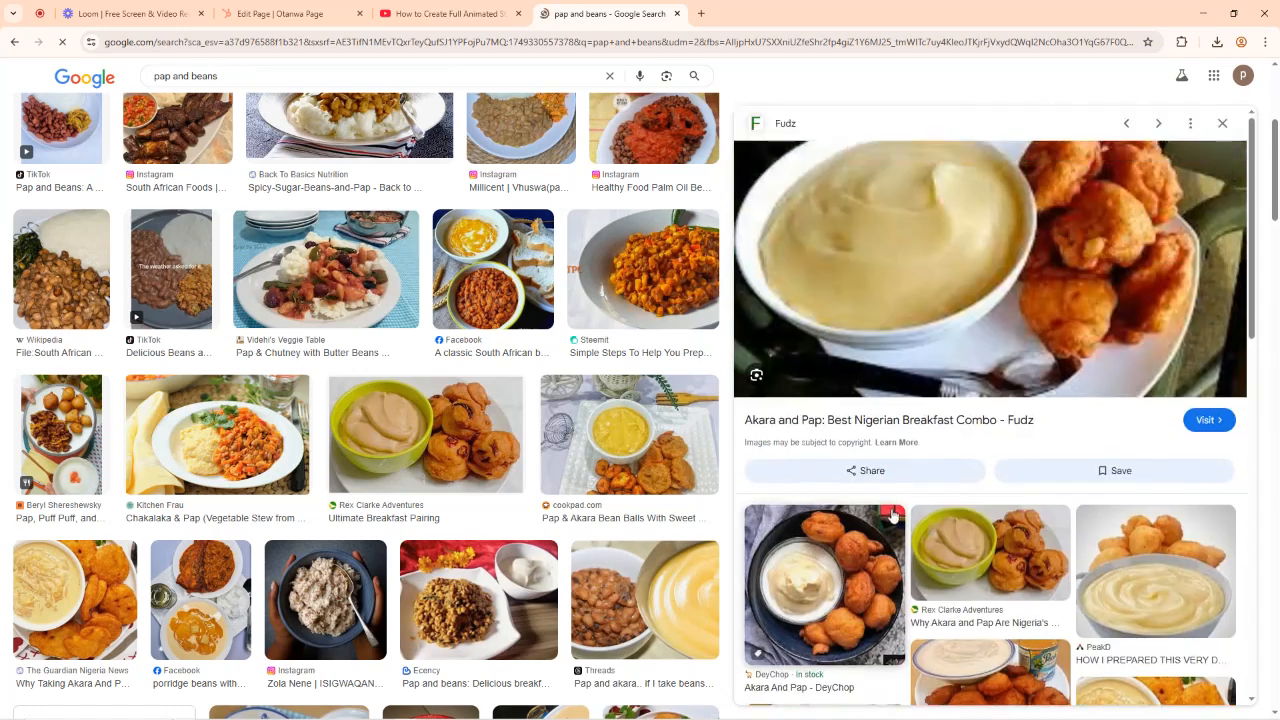
pyautogui.scroll(-1, 858, 455)
pyautogui.click(858, 455)
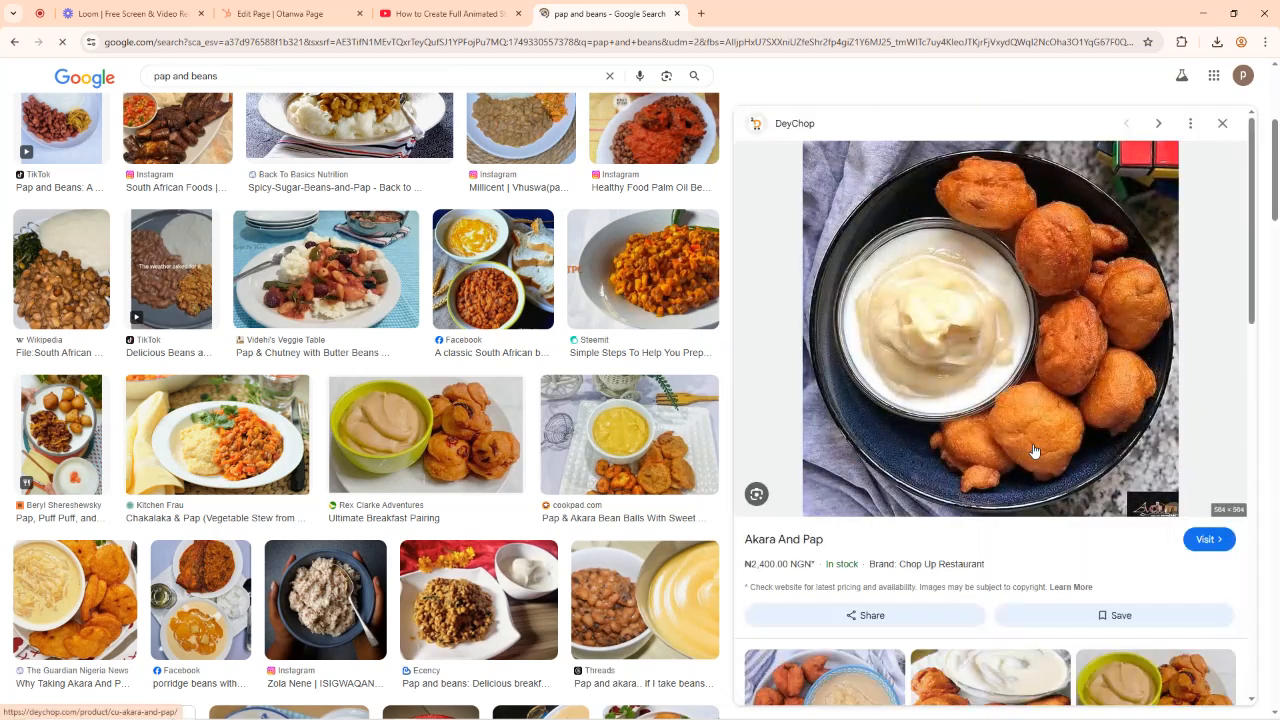
# Save the DeyChop picture to the Downloads folder as Akara-And-Pap-Pinterest.jpg.
pyautogui.rightClick(976, 289)
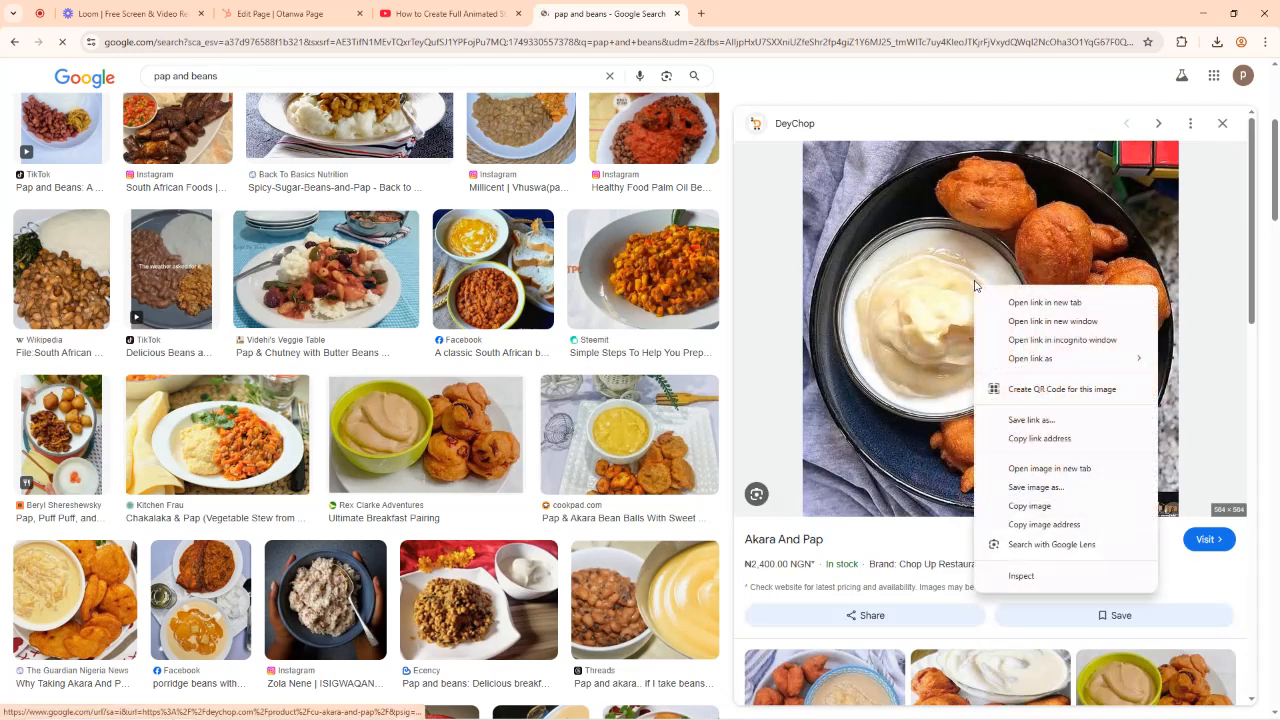
pyautogui.click(1040, 488)
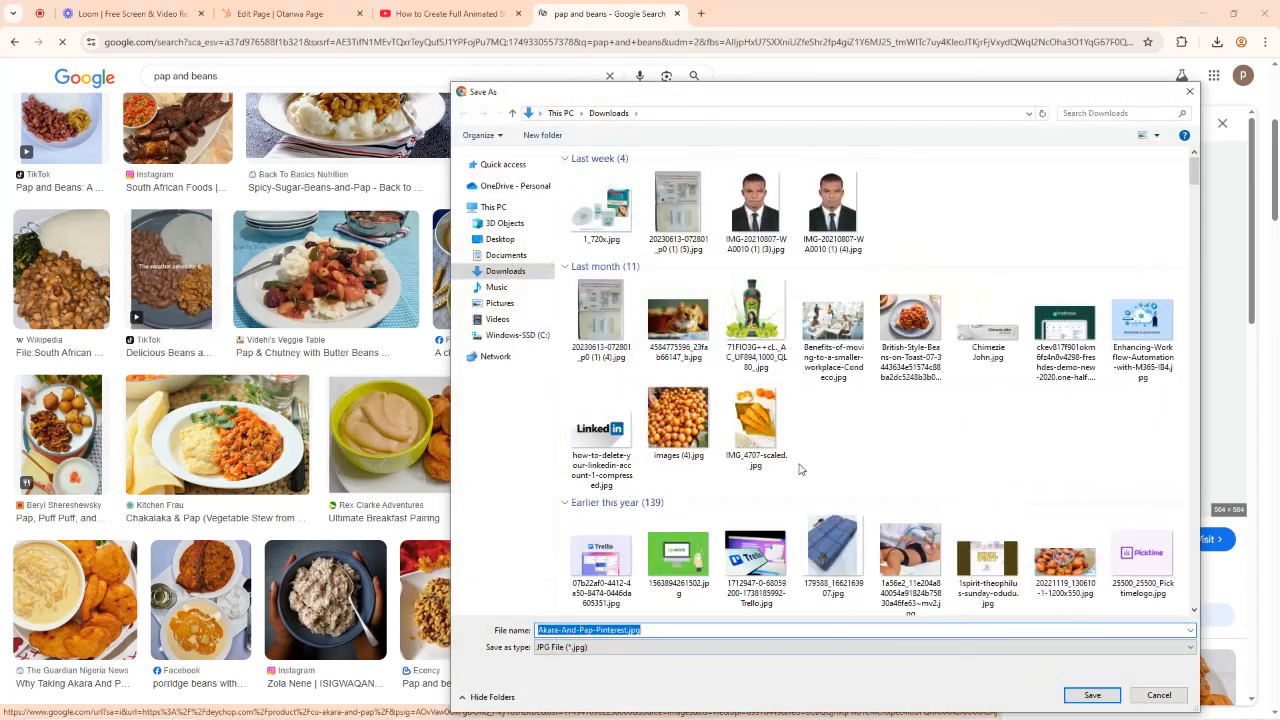
pyautogui.click(1092, 695)
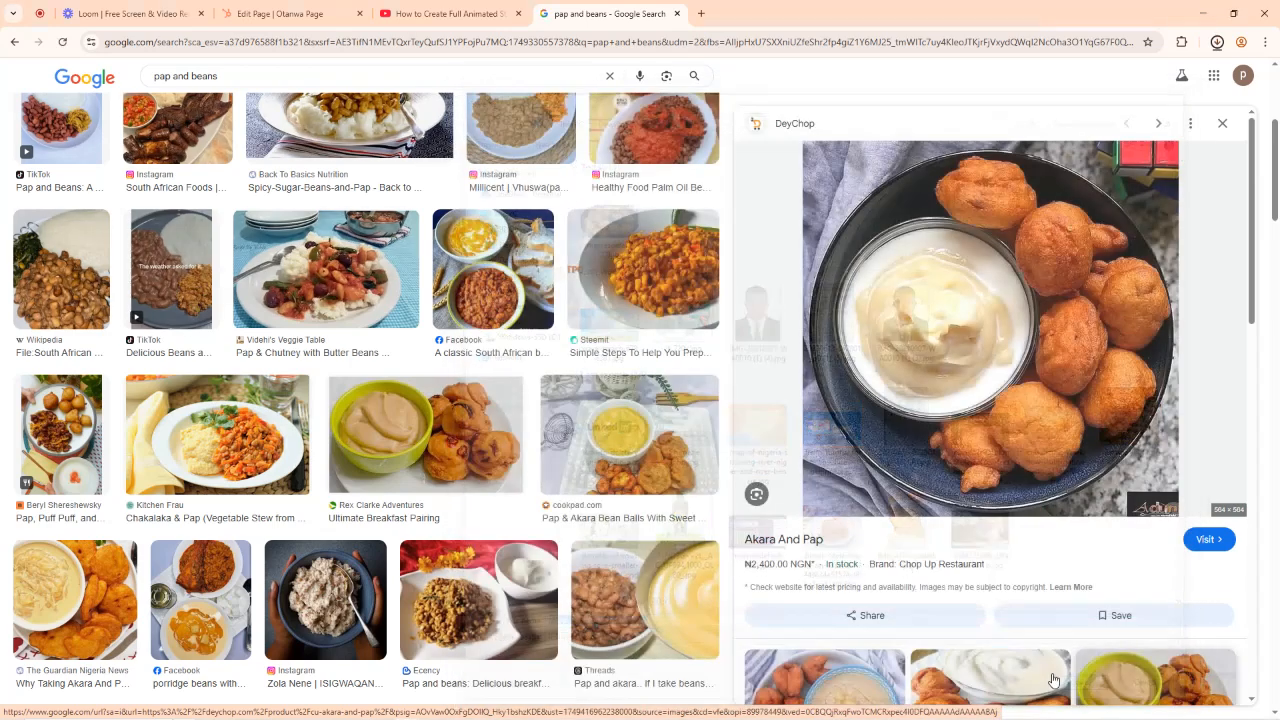
# Switch to the HubSpot page editor, upload Akara-And-Pap-Pinterest.jpg and use it to replace the laptop image beside the pap and beans text.
pyautogui.click(279, 10)
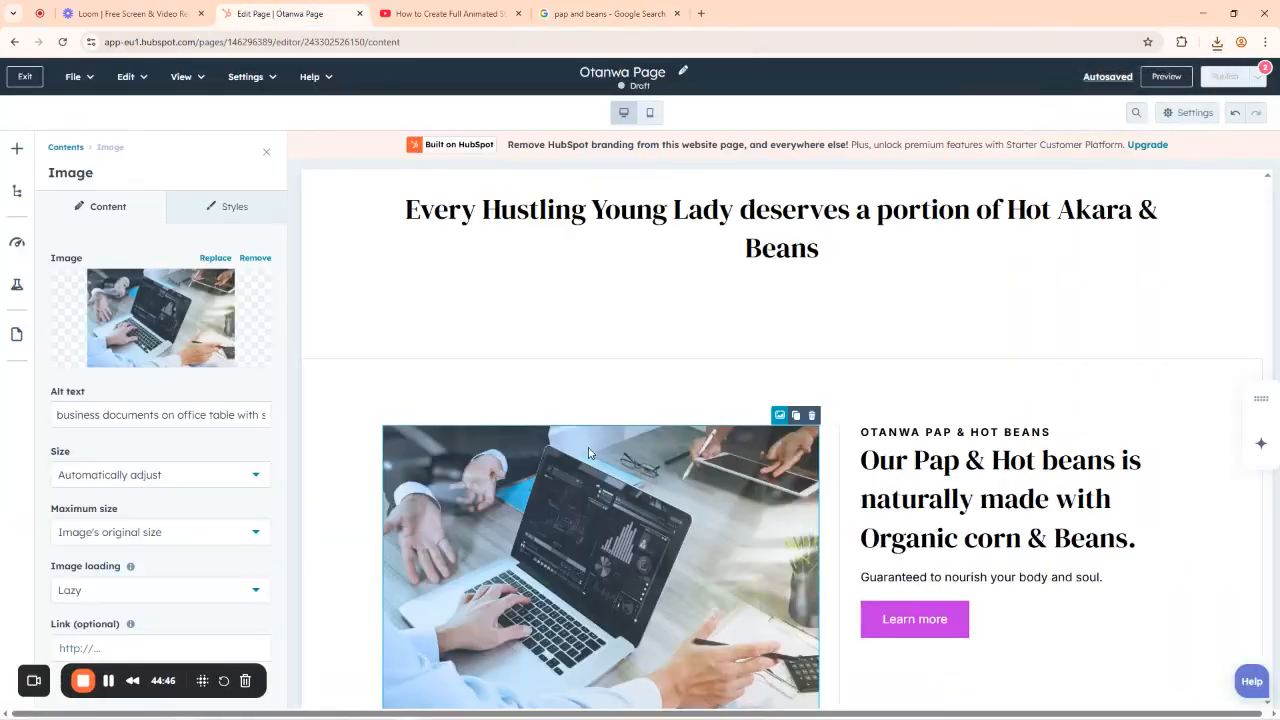
pyautogui.moveTo(243, 320)
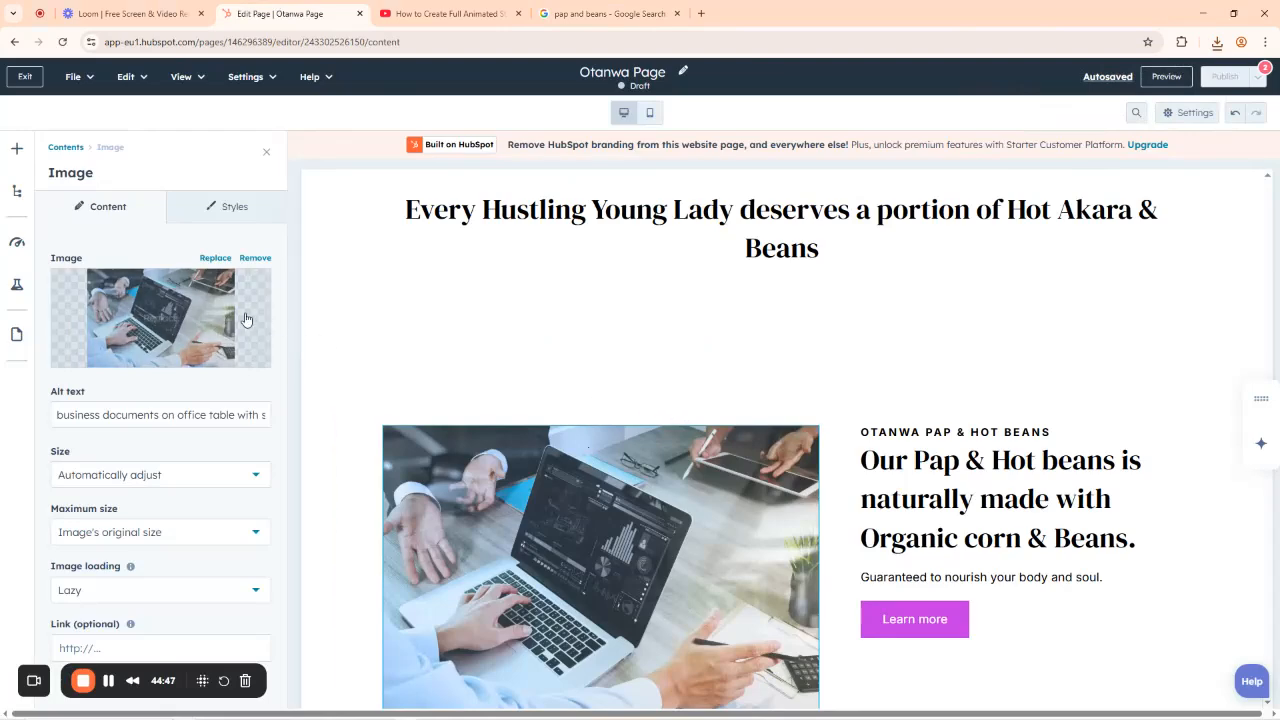
pyautogui.click(152, 320)
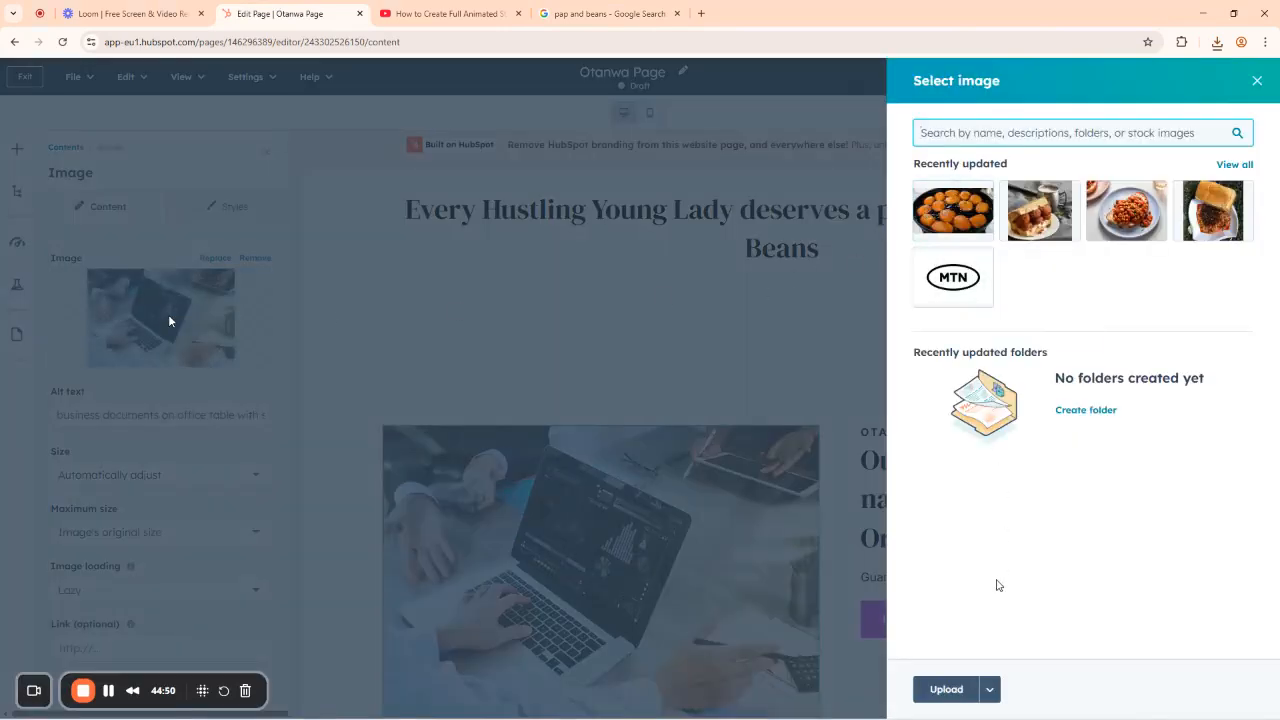
pyautogui.click(946, 689)
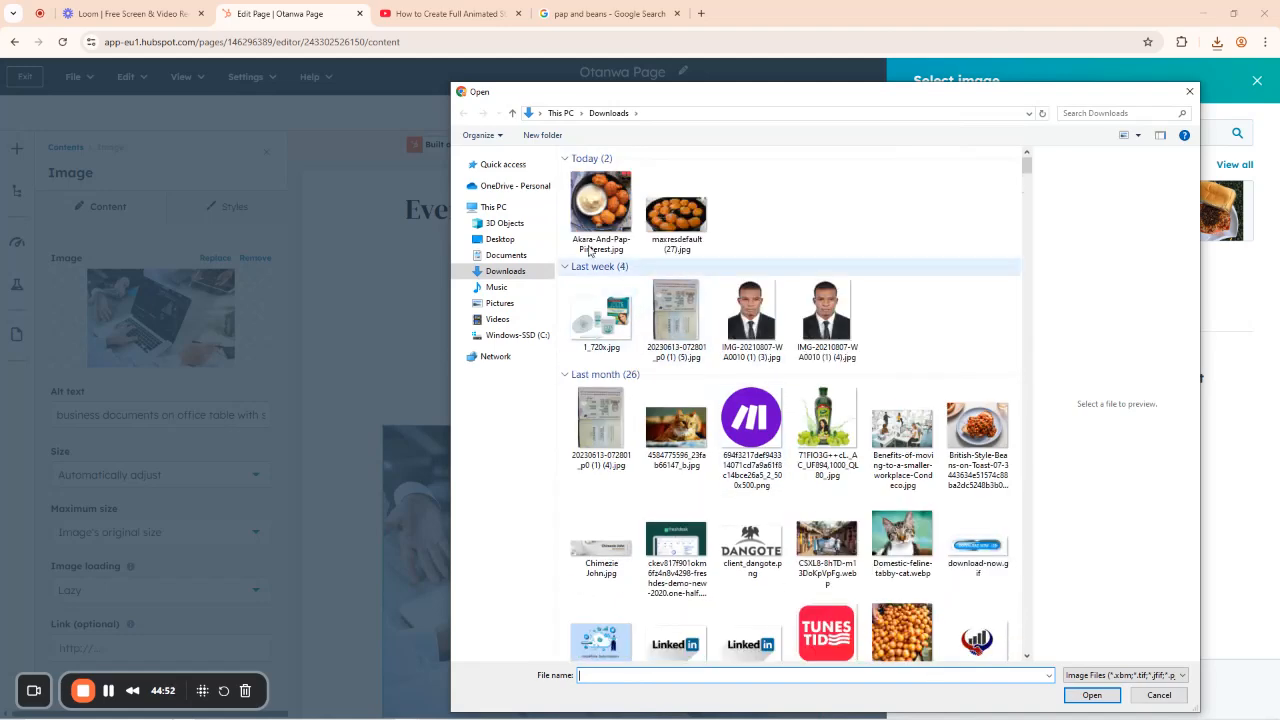
pyautogui.click(600, 205)
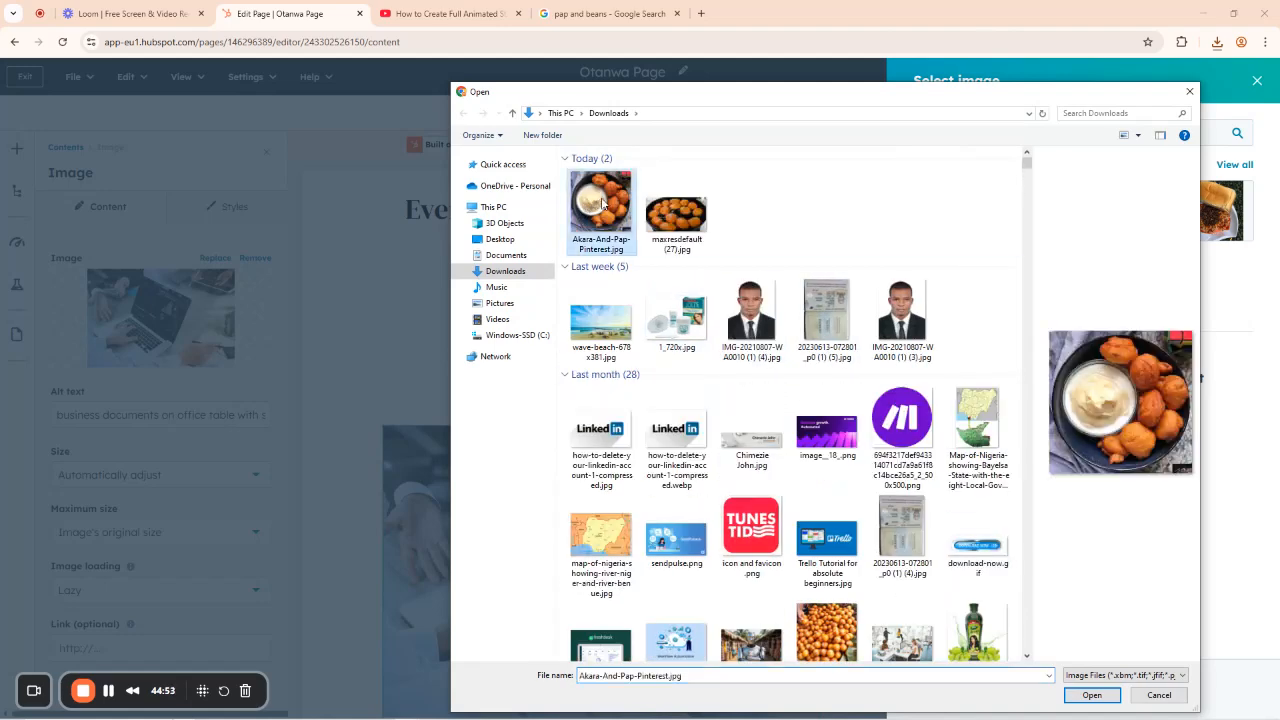
pyautogui.click(1091, 695)
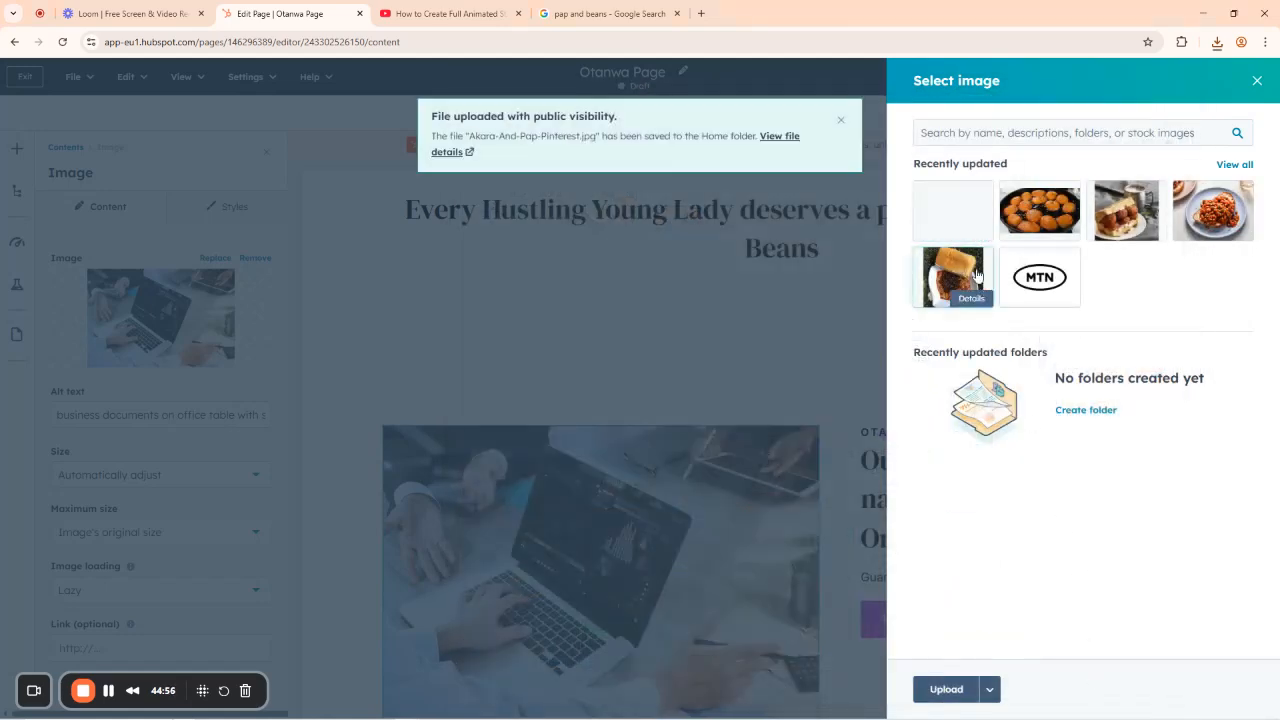
pyautogui.click(840, 118)
pyautogui.click(953, 208)
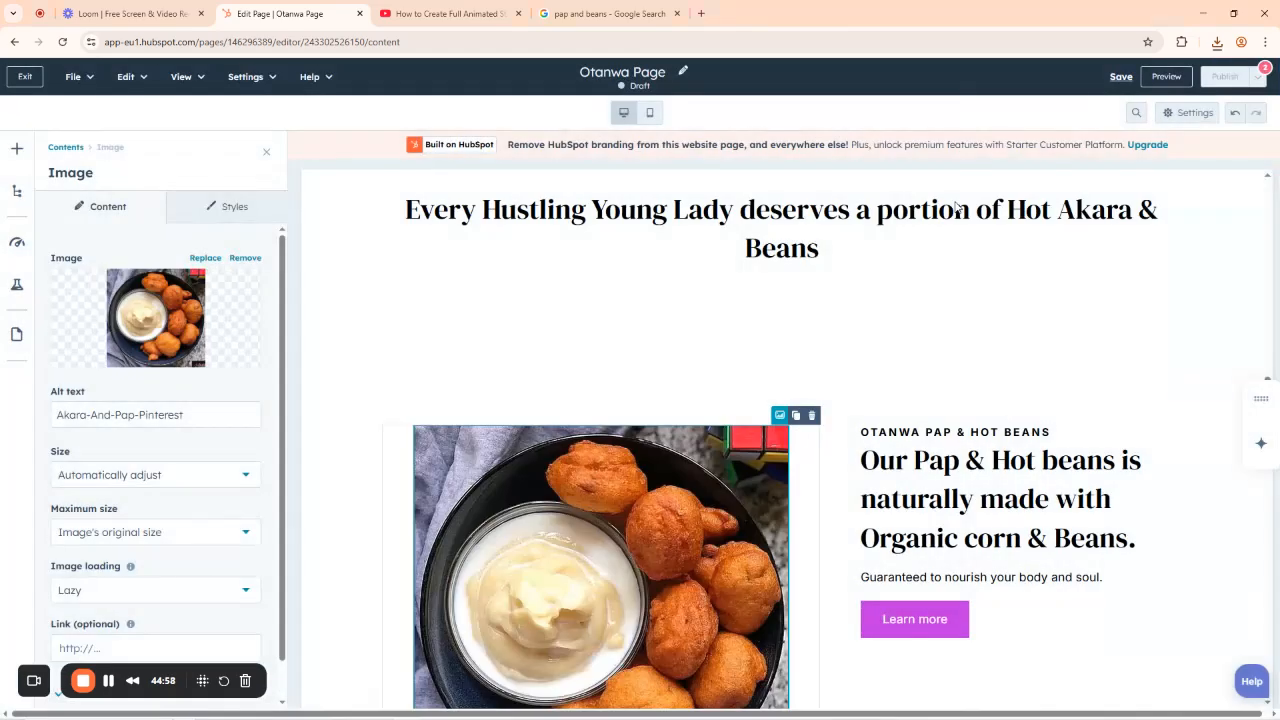
# Examine the replaced image and the page sections above and below it.
pyautogui.scroll(-3, 719, 379)
pyautogui.scroll(1, 650, 429)
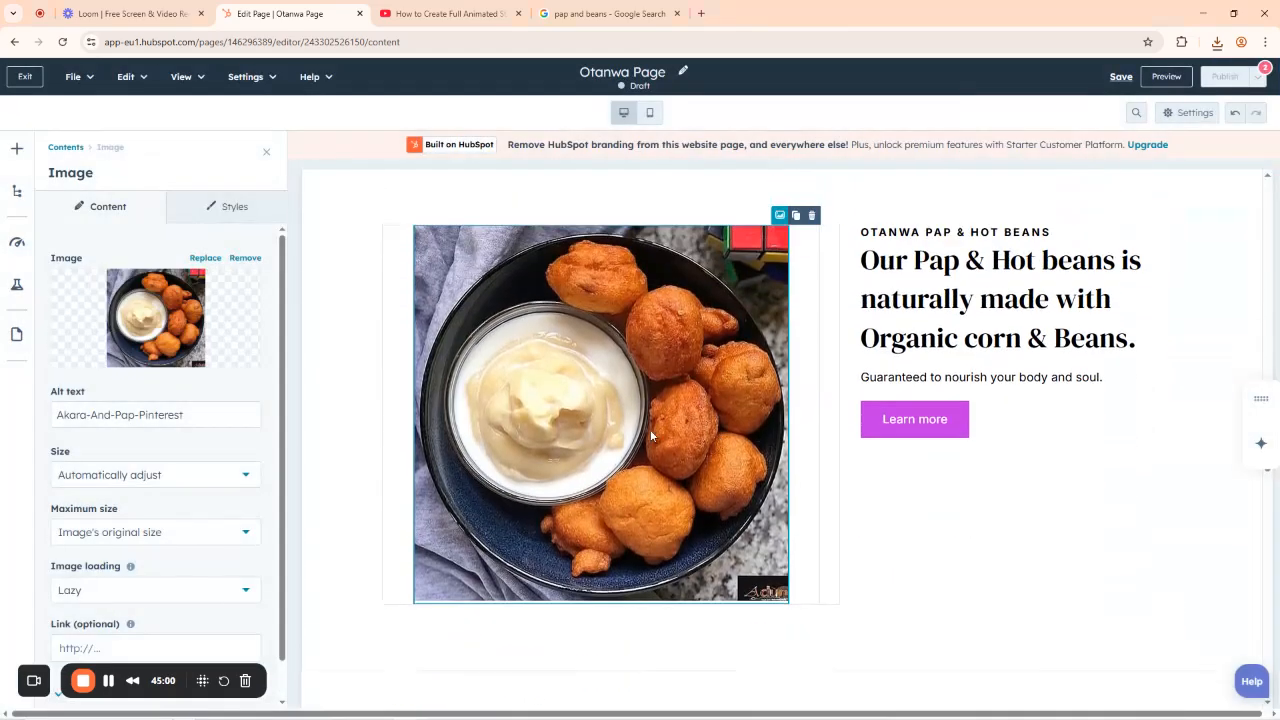
pyautogui.scroll(-2, 648, 438)
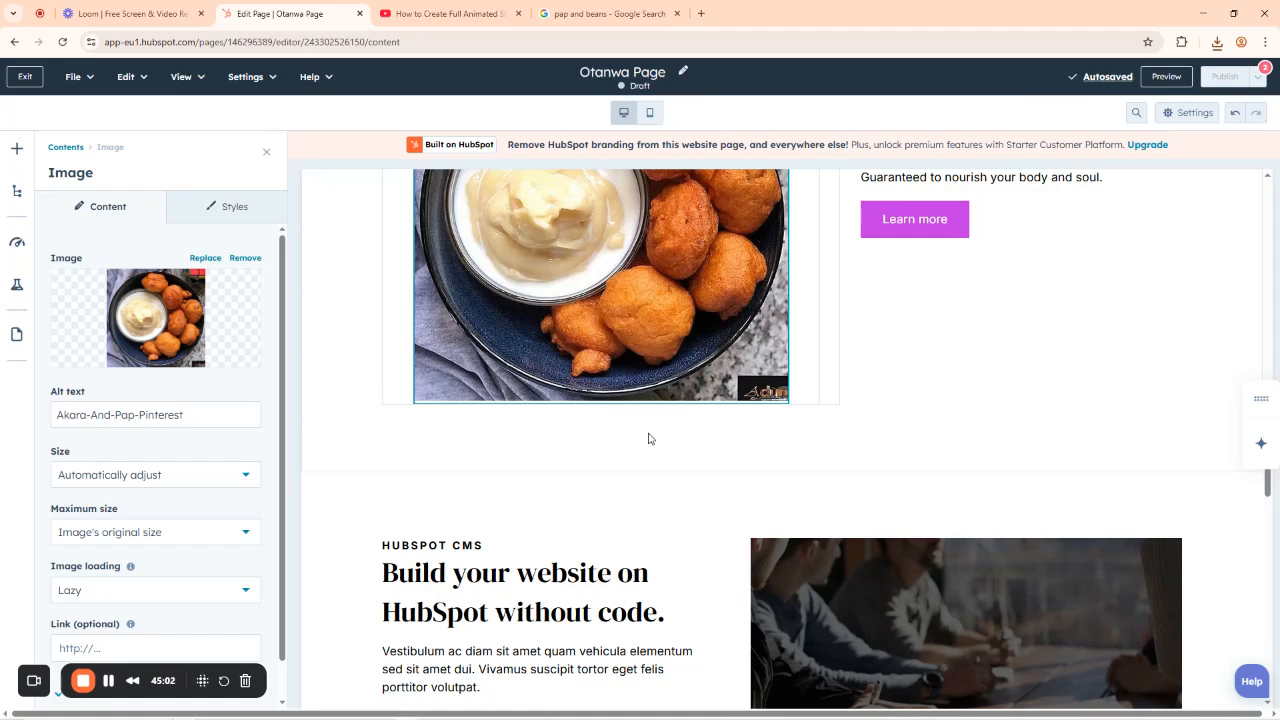
pyautogui.scroll(-3, 649, 438)
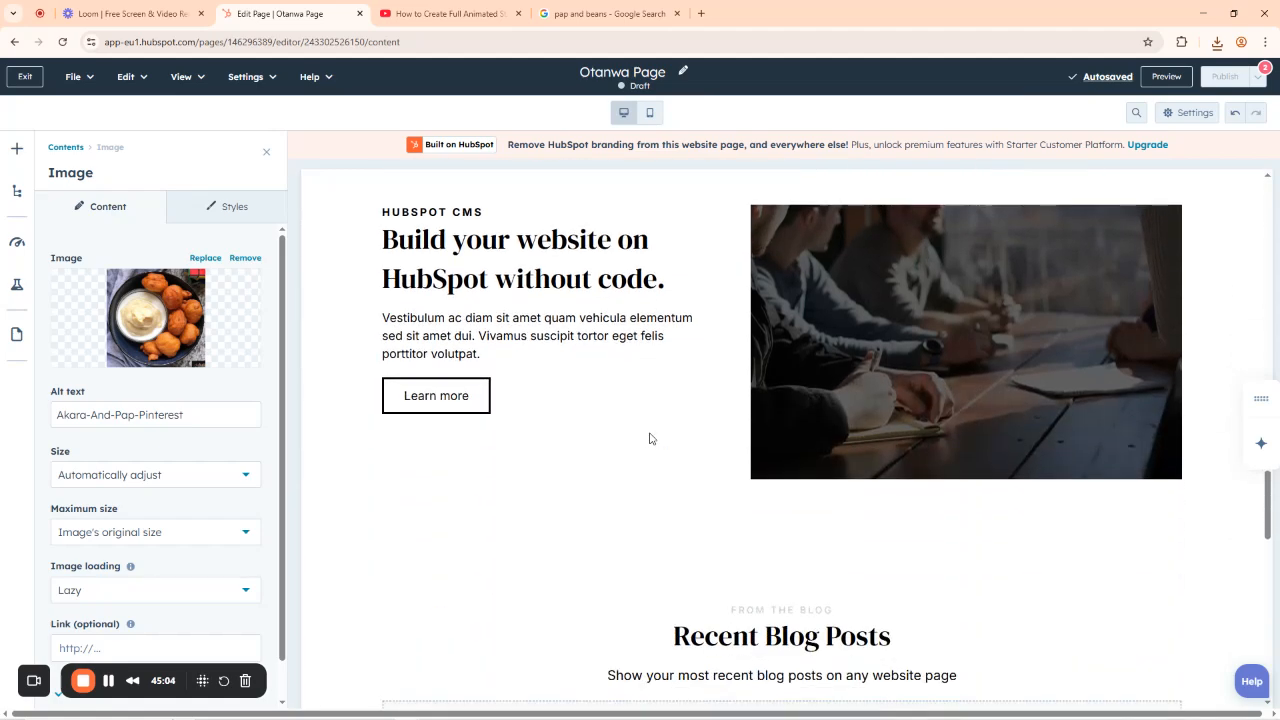
pyautogui.scroll(4, 870, 435)
pyautogui.scroll(3, 870, 435)
pyautogui.scroll(-3, 870, 435)
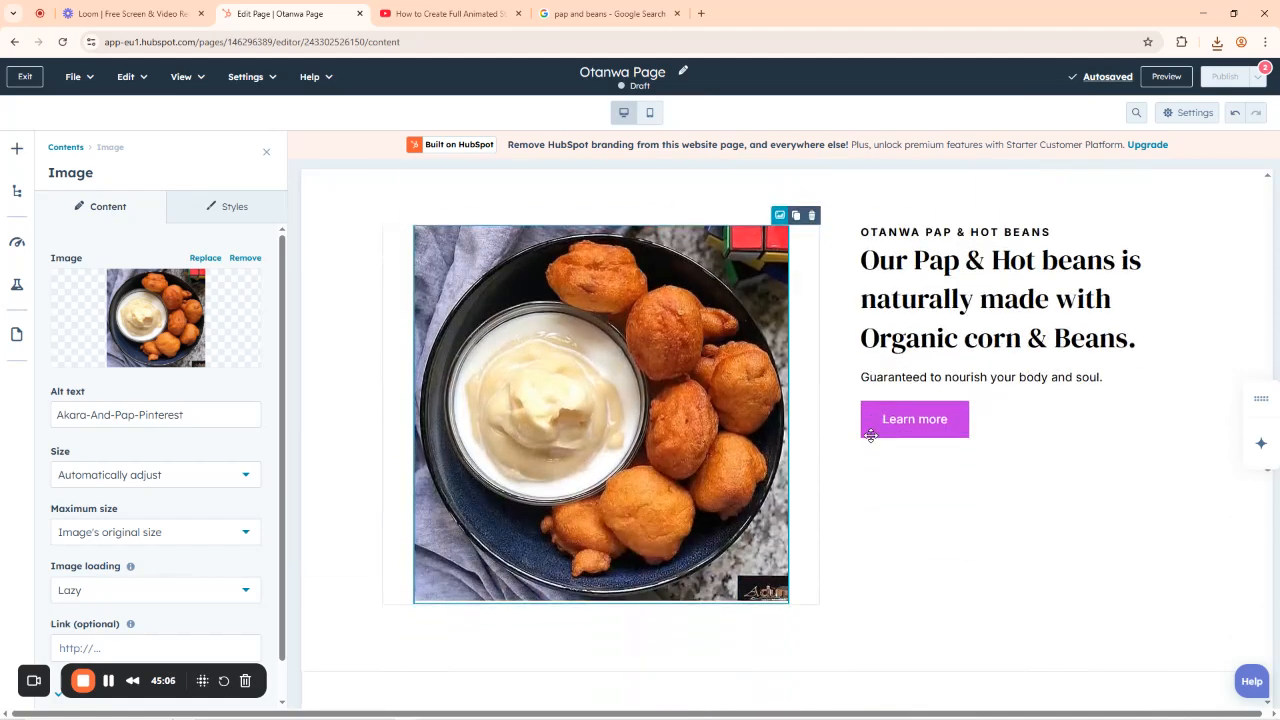
pyautogui.scroll(4, 919, 416)
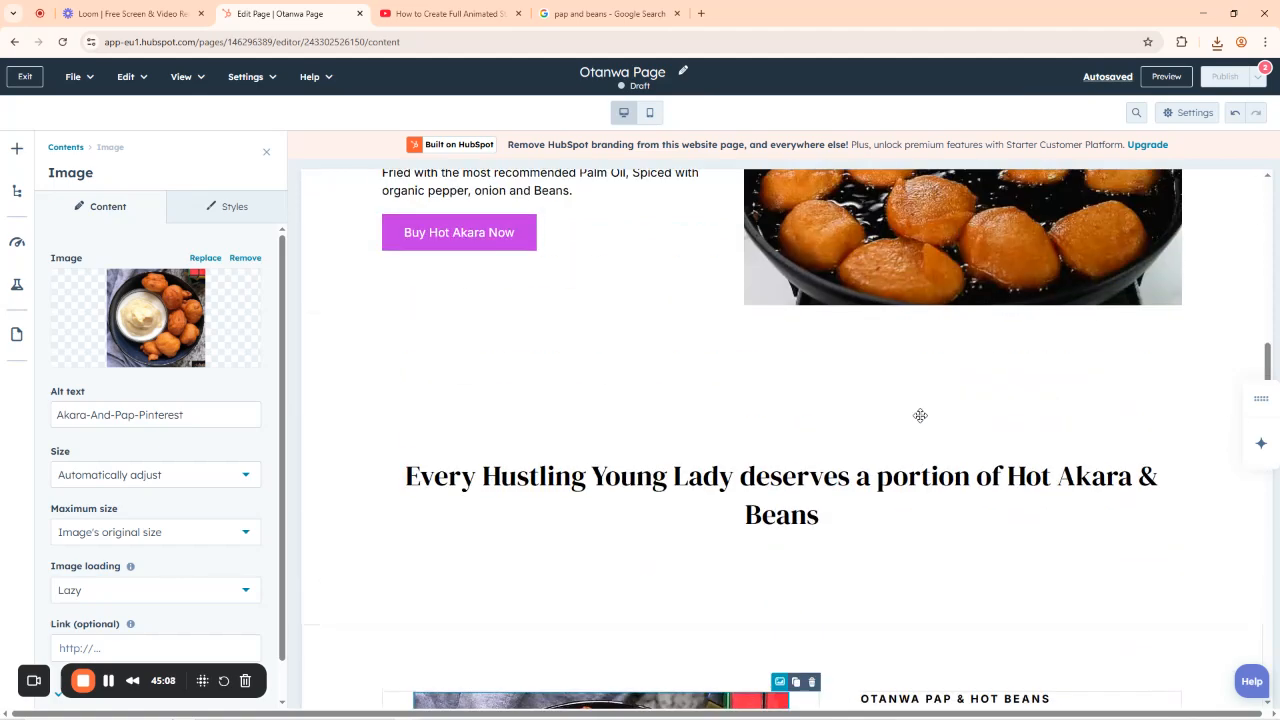
pyautogui.scroll(-4, 919, 416)
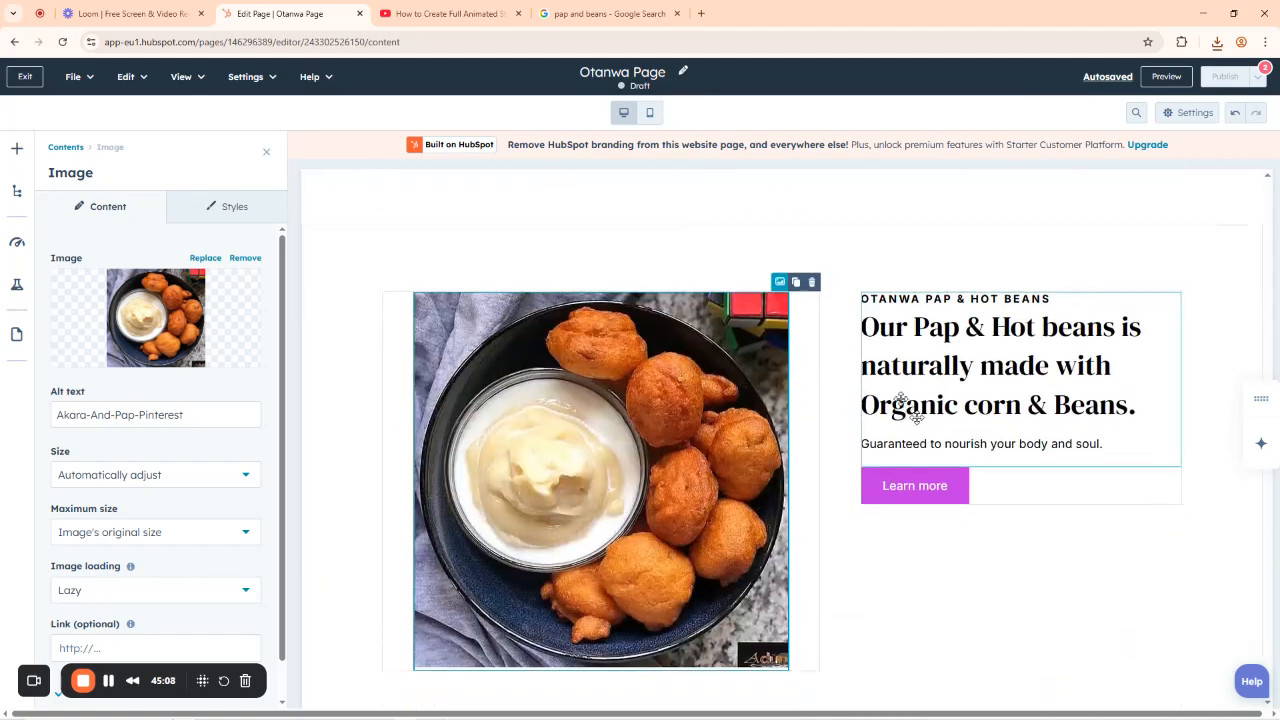
# Change the "Learn more" button text in the Otanwa Pap & Hot Beans section to "Buy Pap & Akara Now".
pyautogui.click(921, 487)
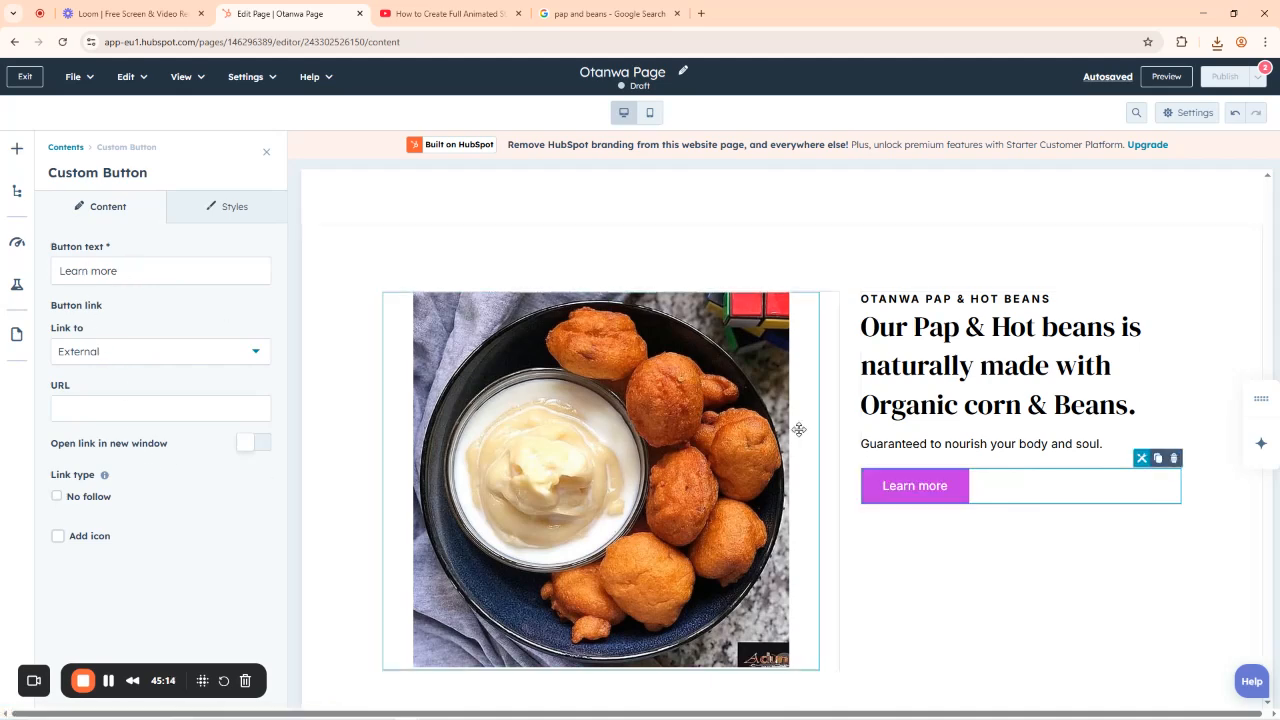
pyautogui.moveTo(140, 272); pyautogui.dragTo(61, 279)
pyautogui.press('BackSpace')
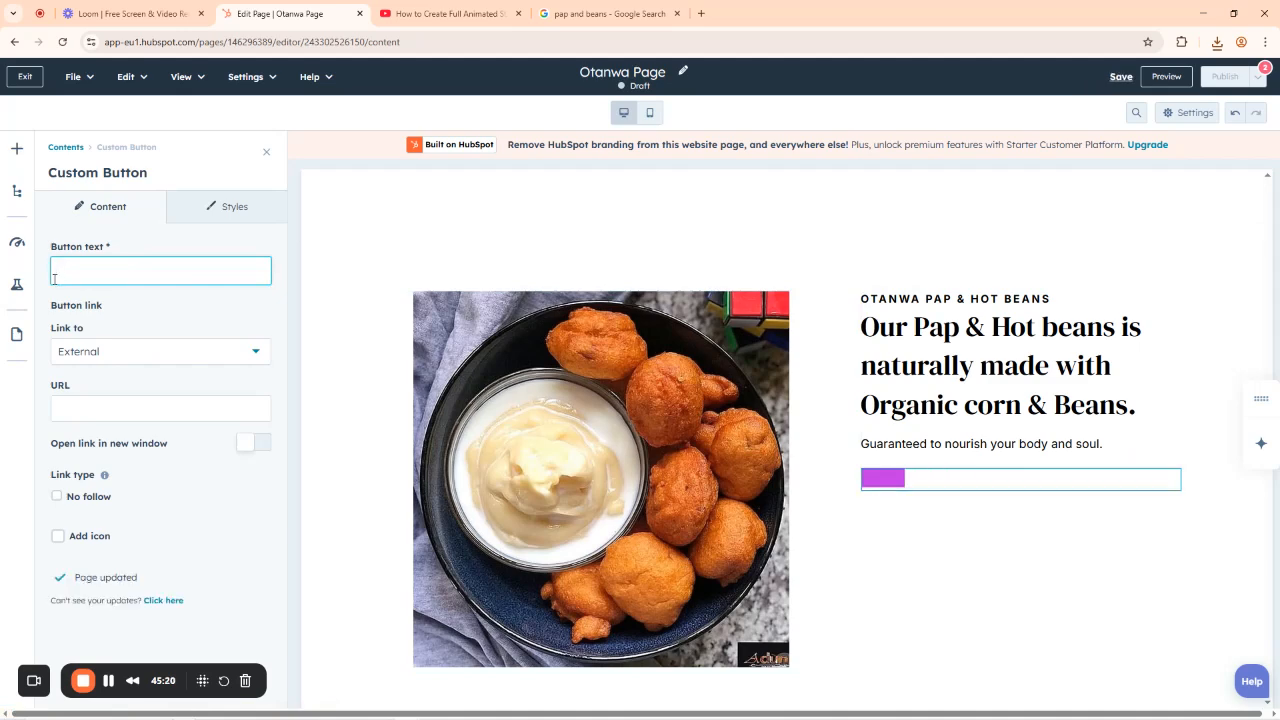
pyautogui.write('Buy')
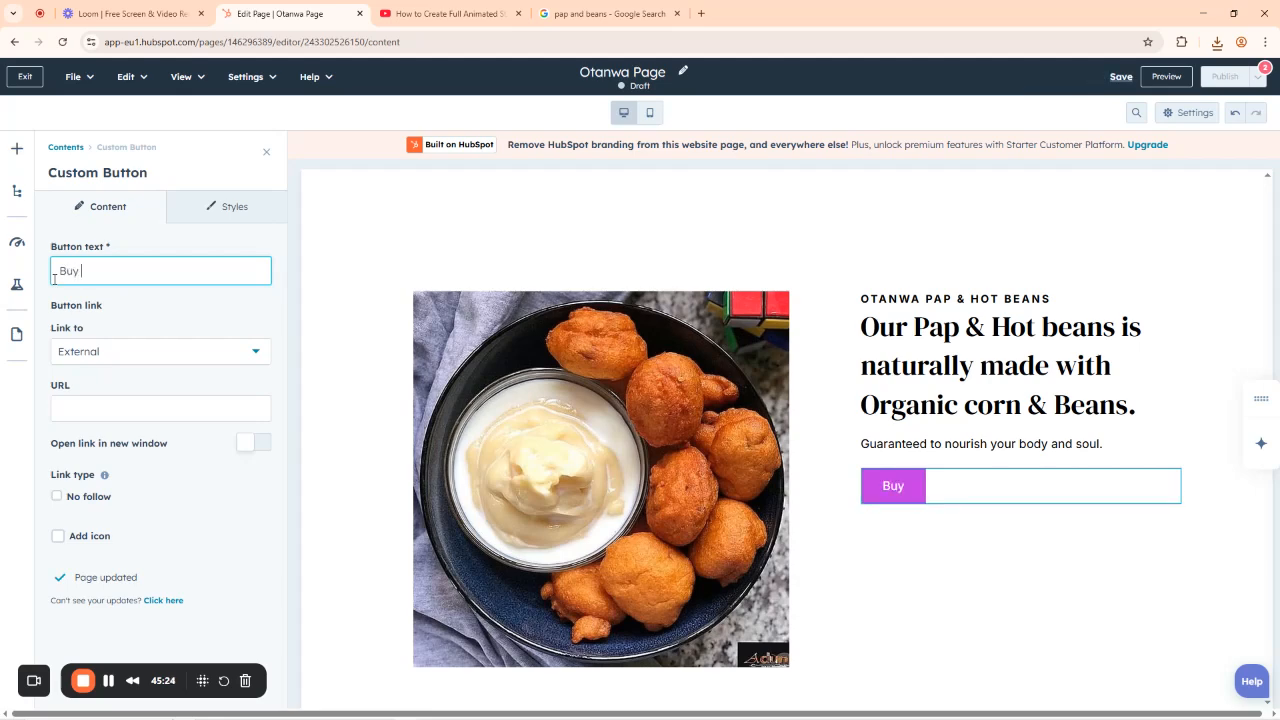
pyautogui.write(' Pap &')
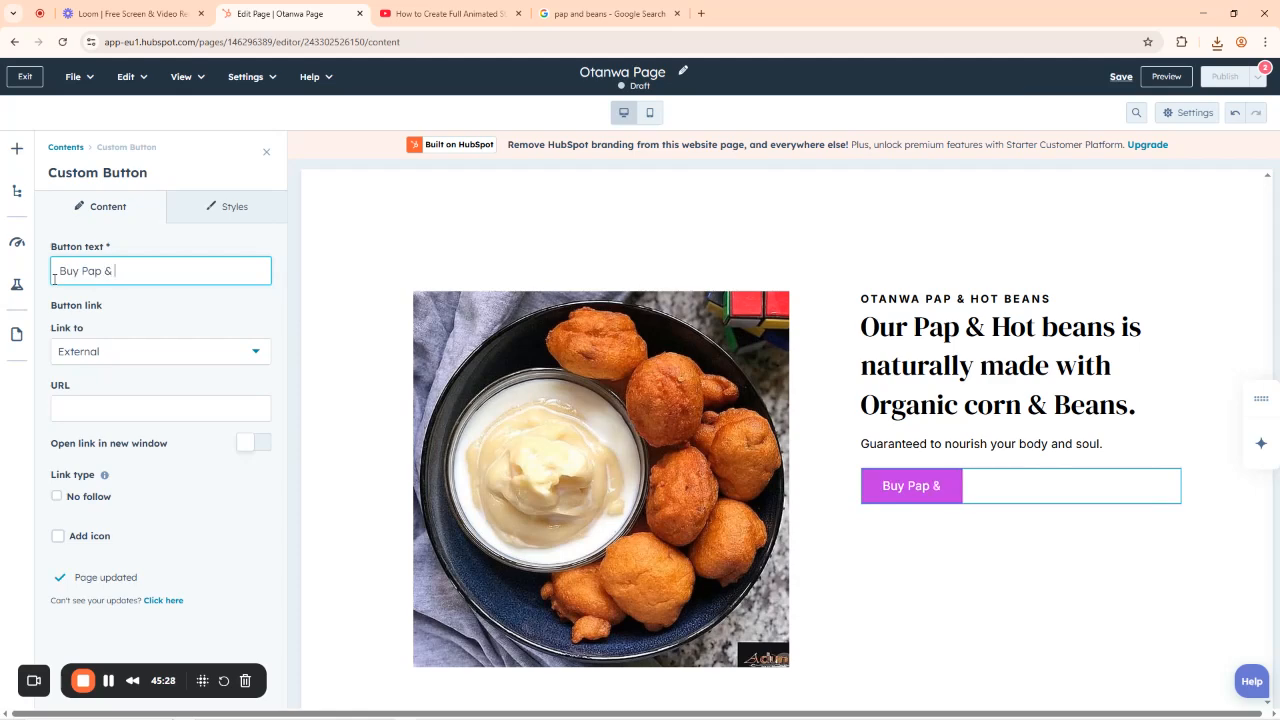
pyautogui.write(' Akara Now')
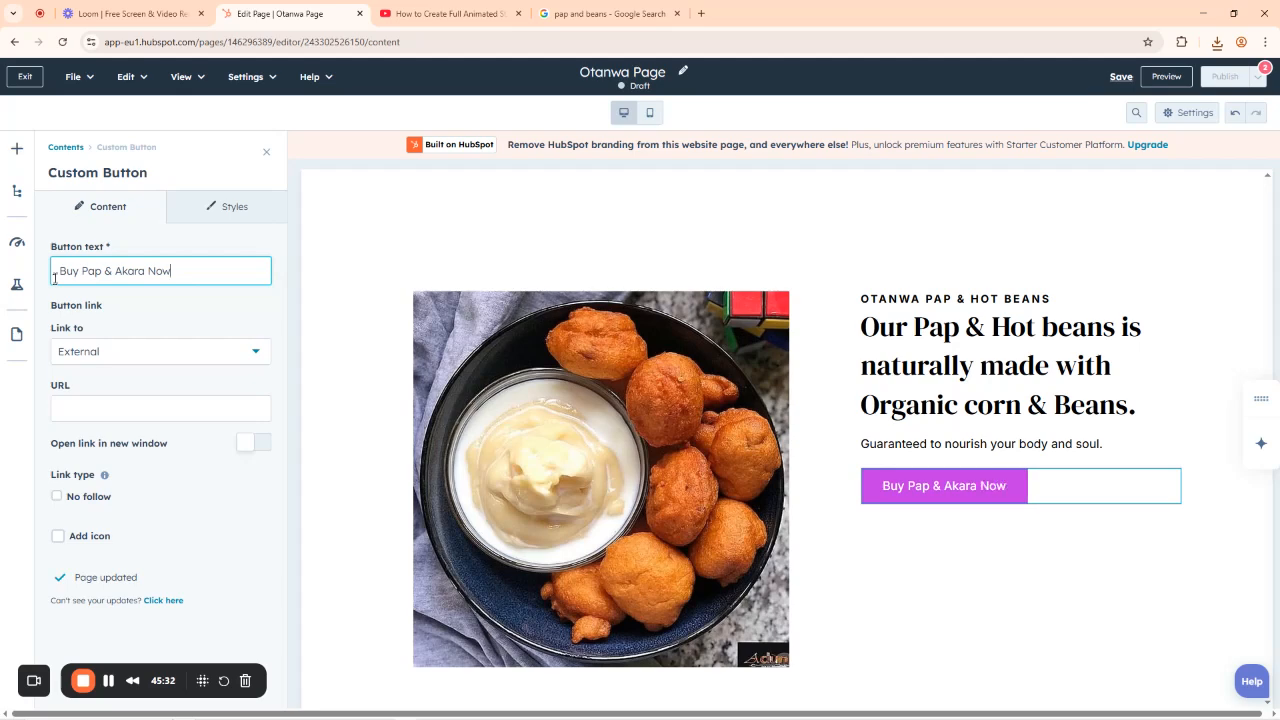
pyautogui.click(106, 406)
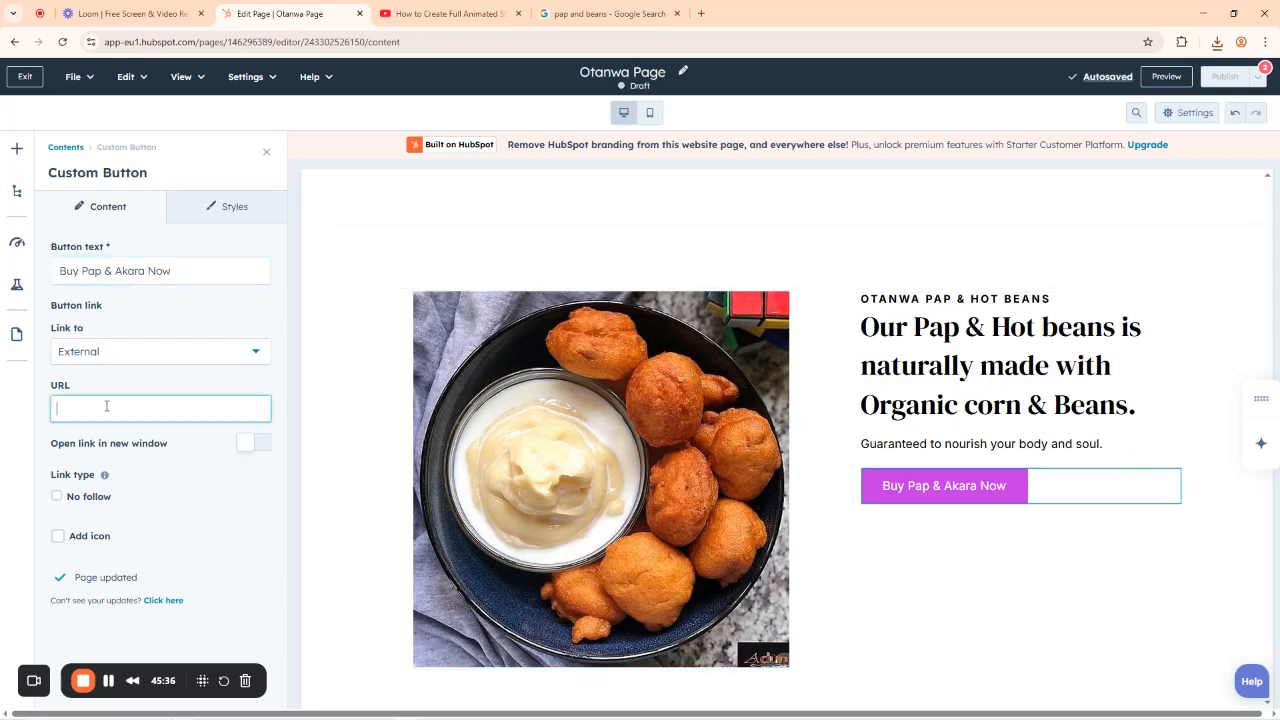
pyautogui.write('https://whatsapp')
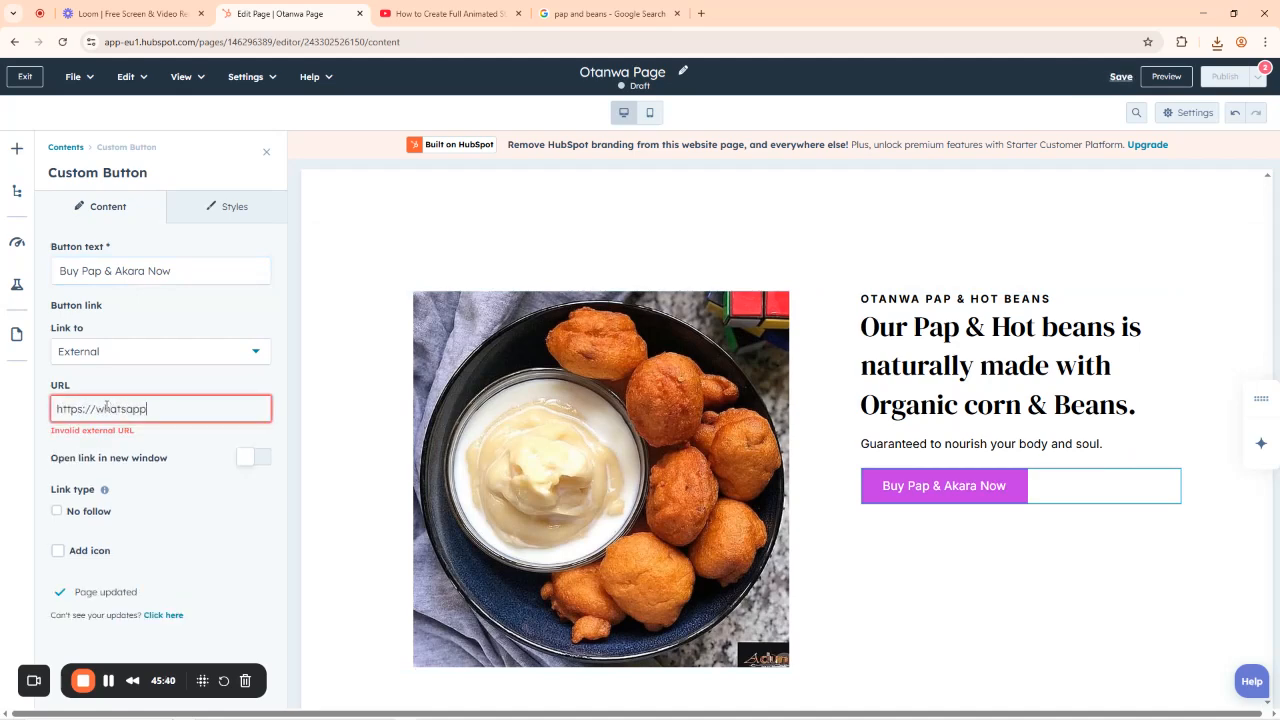
pyautogui.write('.com/')
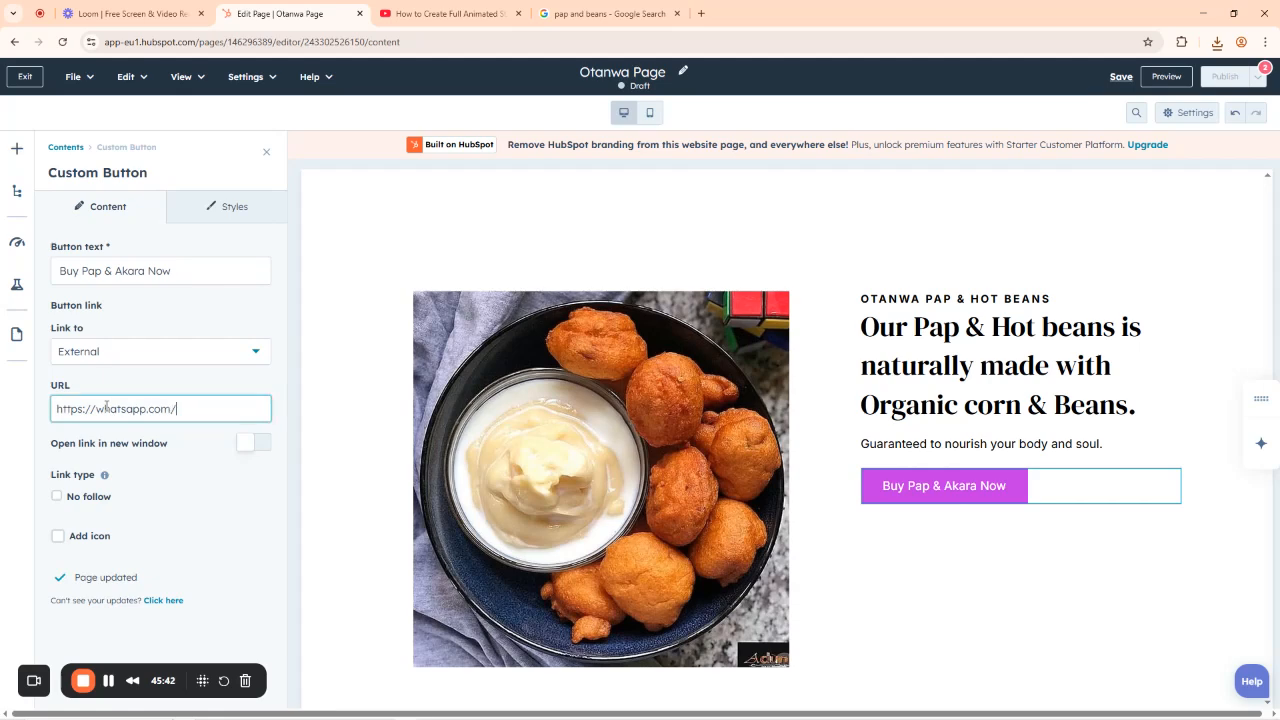
pyautogui.press('BackSpace')
pyautogui.press('BackSpace')
pyautogui.moveTo(133, 680); pyautogui.dragTo(319, 678)
# Examine the customized page sections from the hero banner down to the "Build your website on HubSpot without code" section.
pyautogui.scroll(-6, 866, 383)
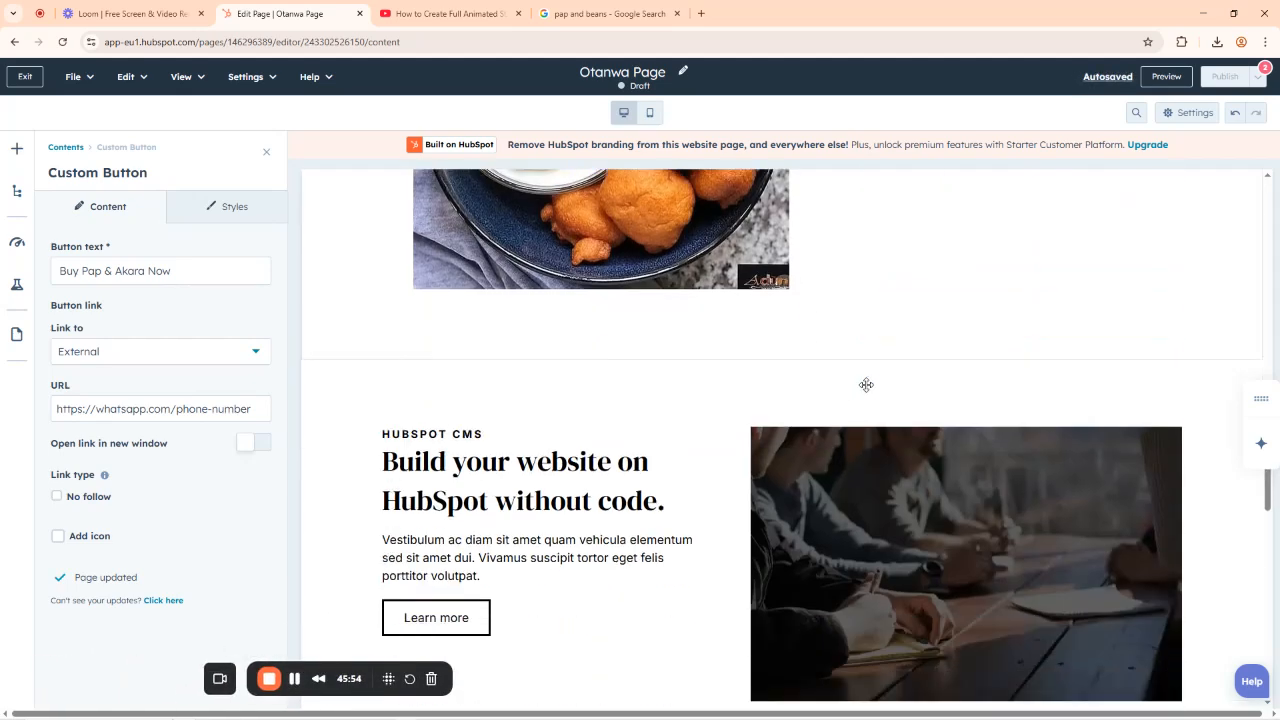
pyautogui.click(464, 270)
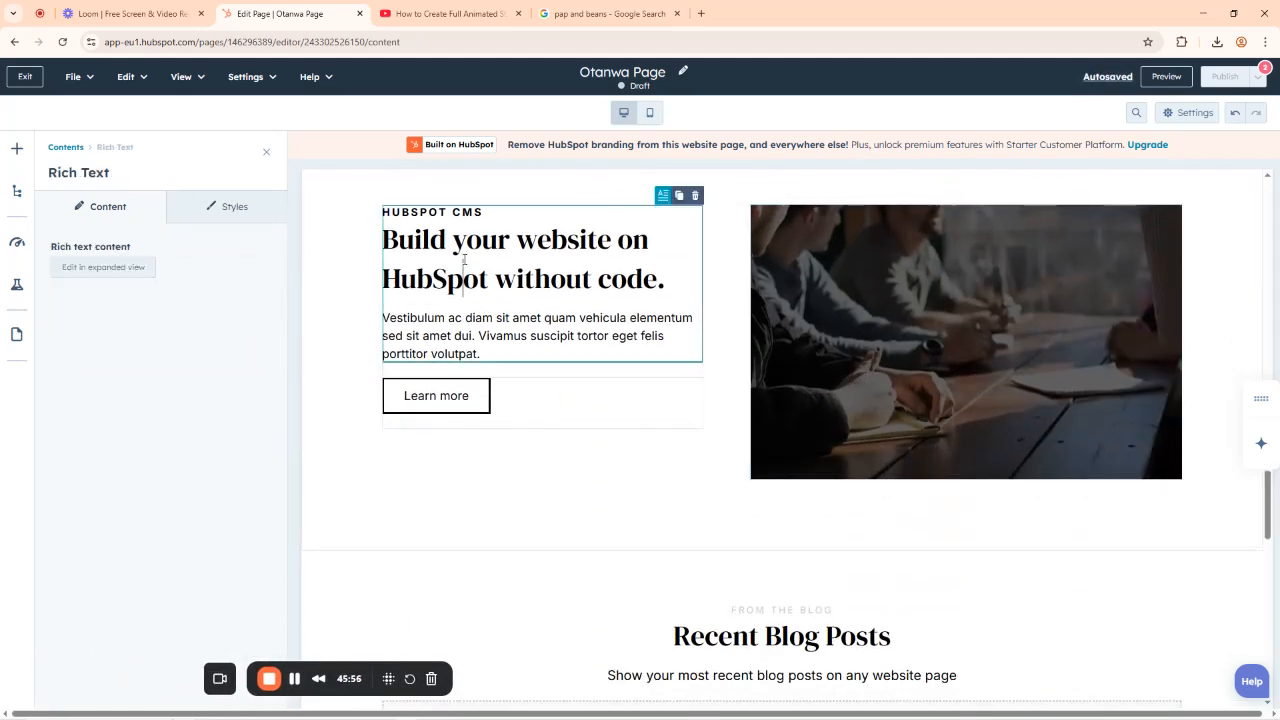
pyautogui.scroll(1, 433, 224)
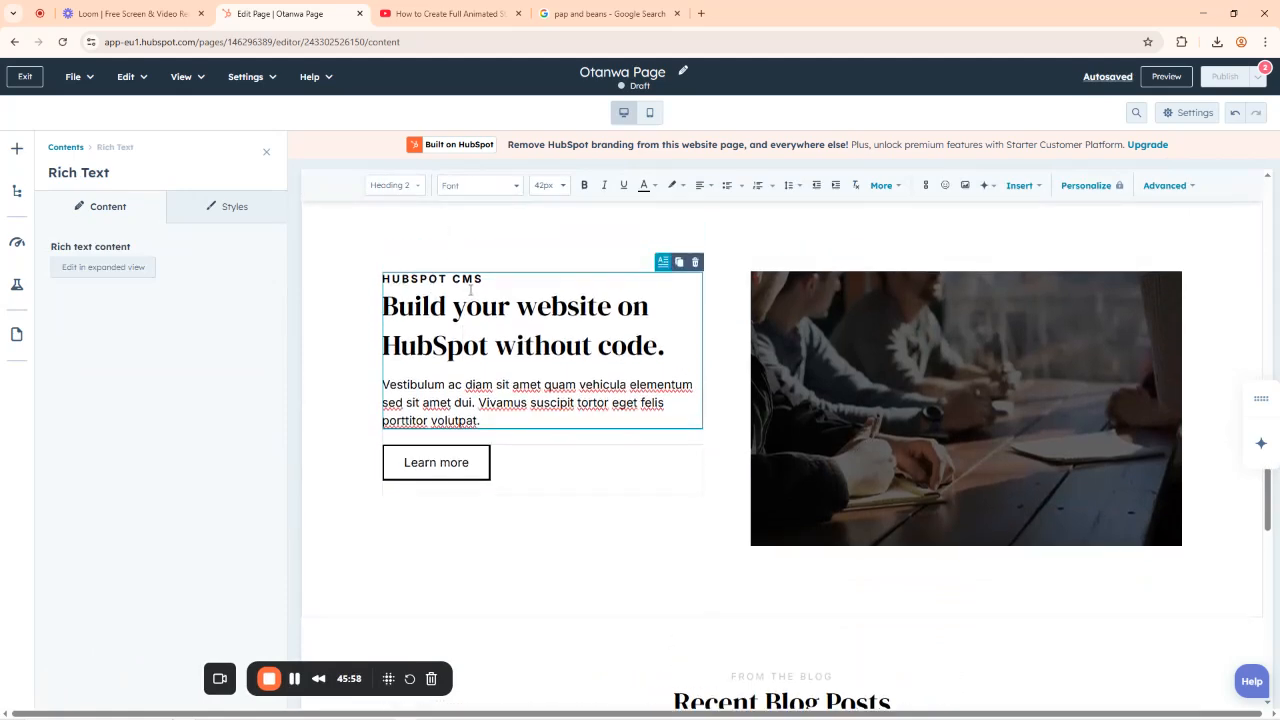
pyautogui.click(485, 281)
pyautogui.scroll(4, 845, 319)
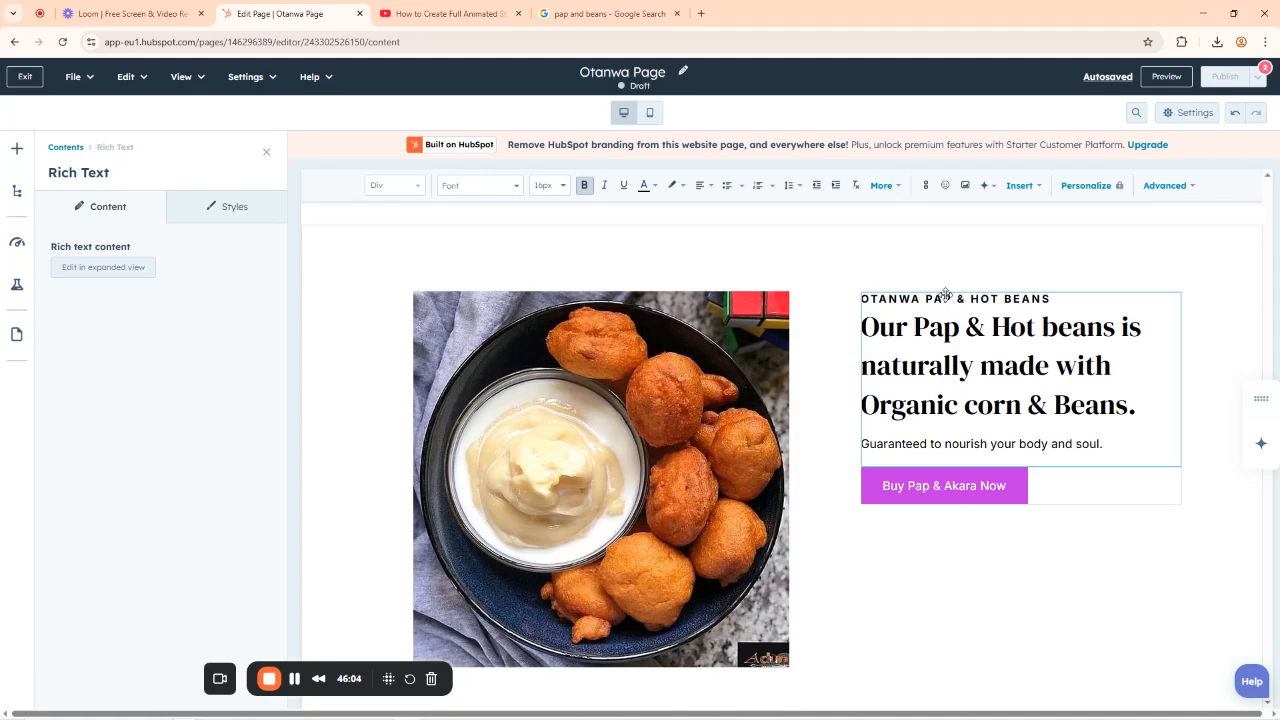
pyautogui.scroll(15, 955, 330)
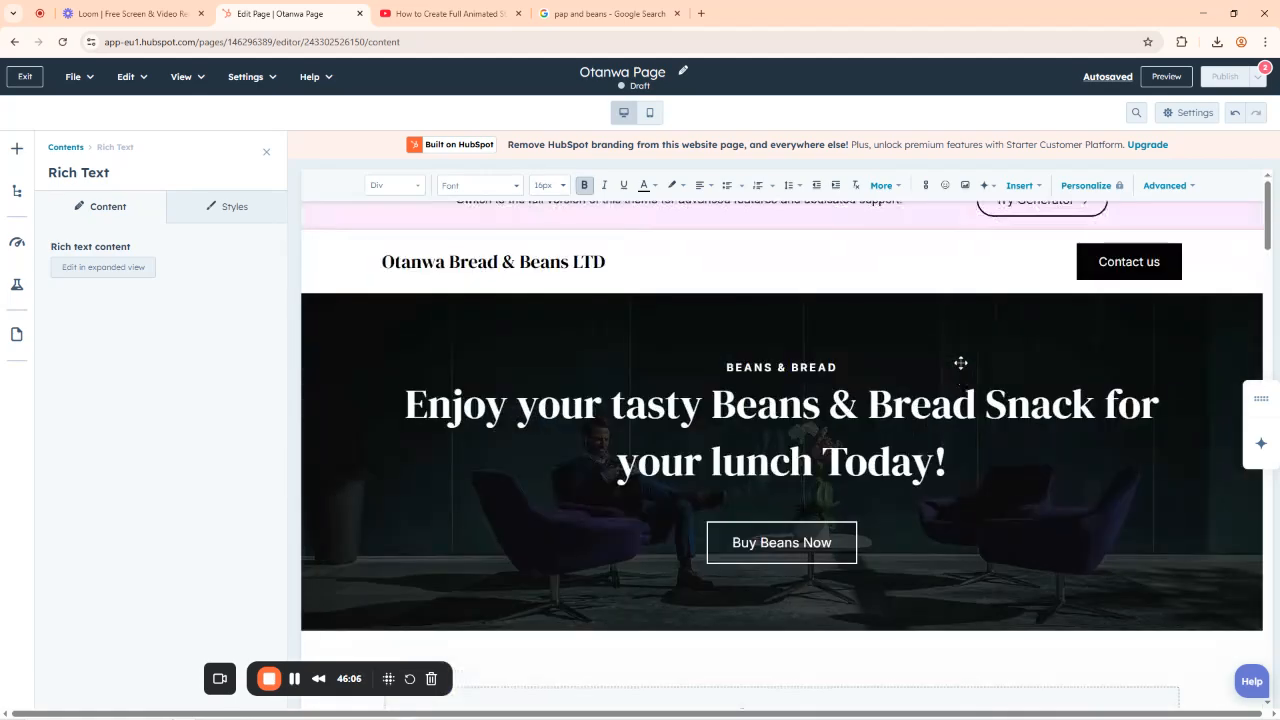
pyautogui.scroll(-5, 960, 363)
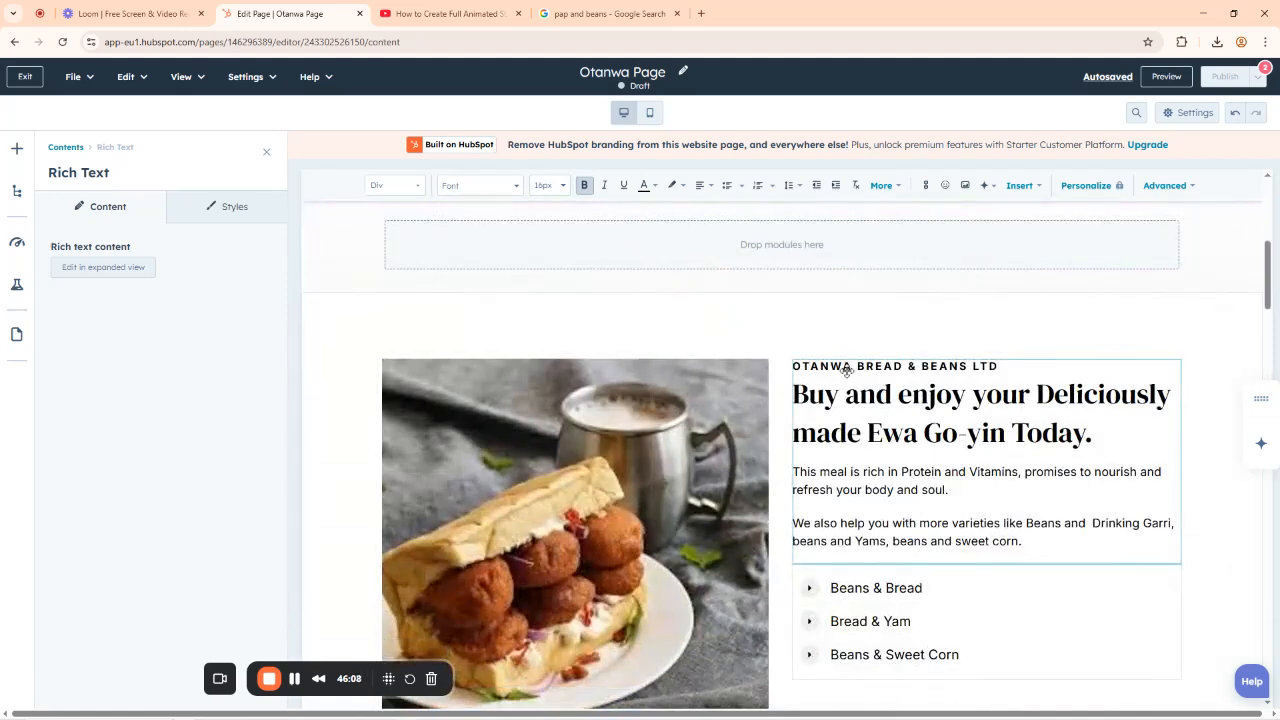
pyautogui.scroll(-3, 980, 365)
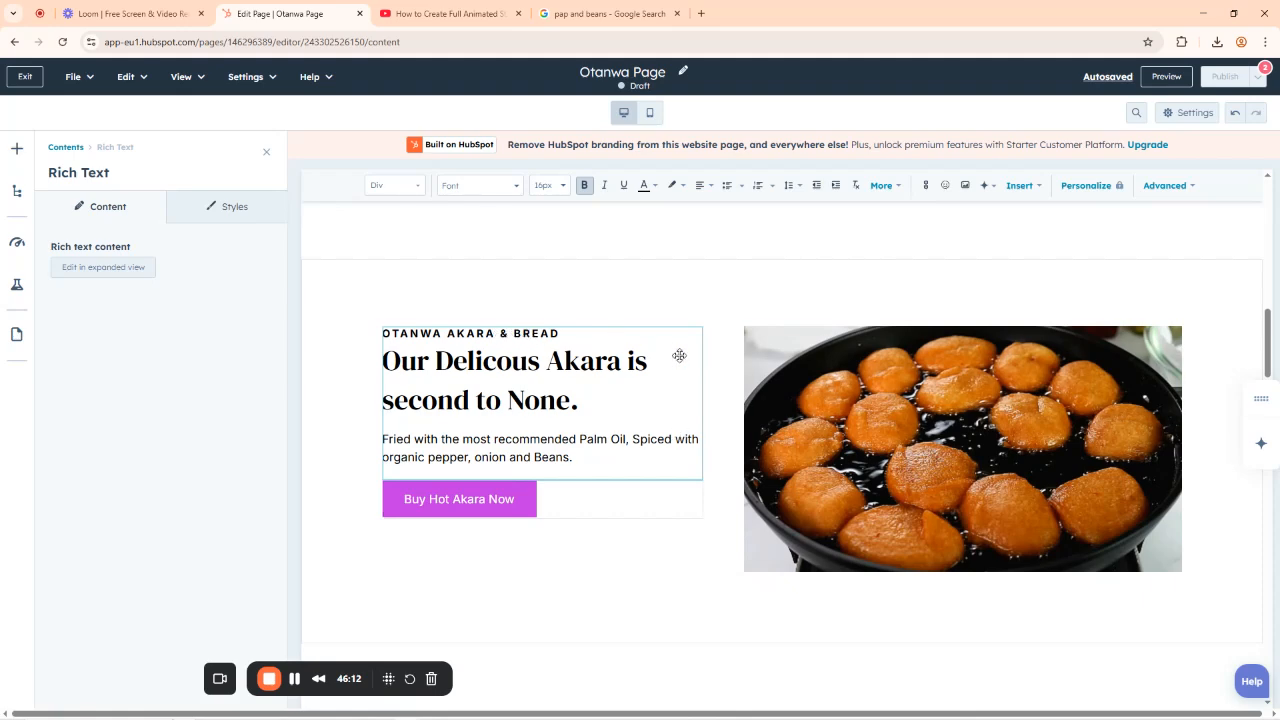
pyautogui.scroll(-5, 932, 400)
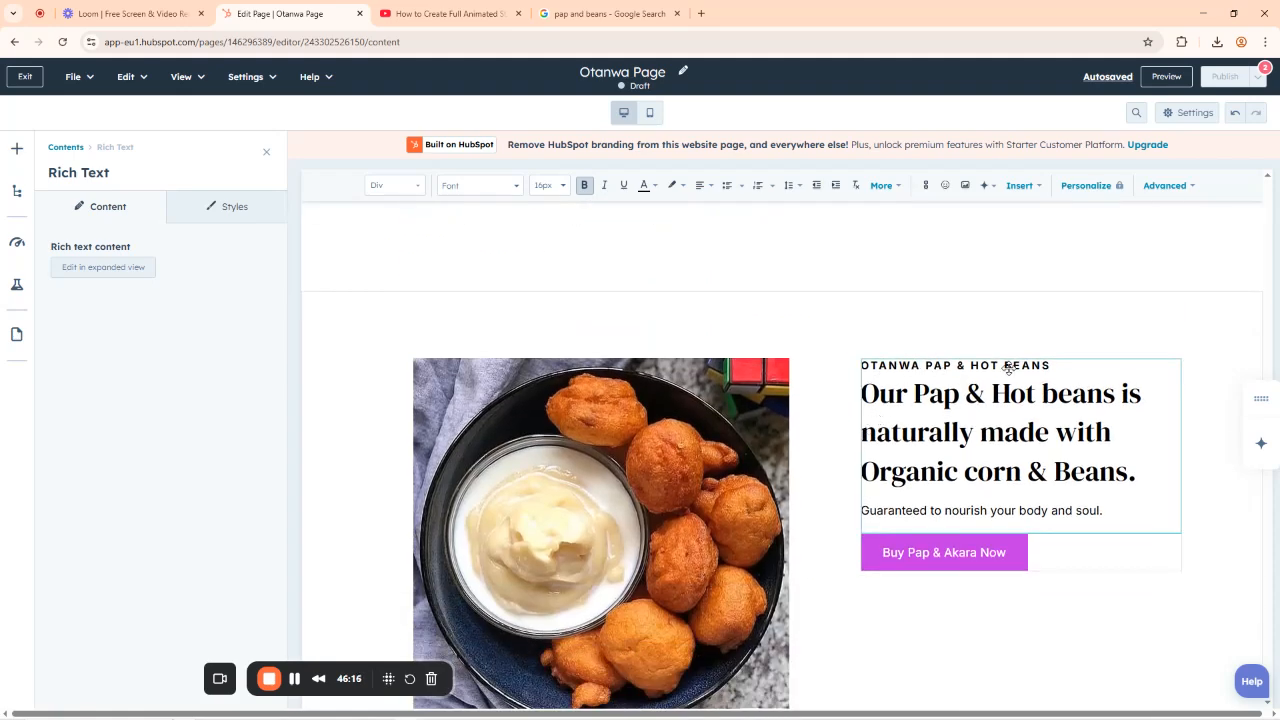
pyautogui.scroll(-5, 1080, 480)
pyautogui.scroll(3, 952, 463)
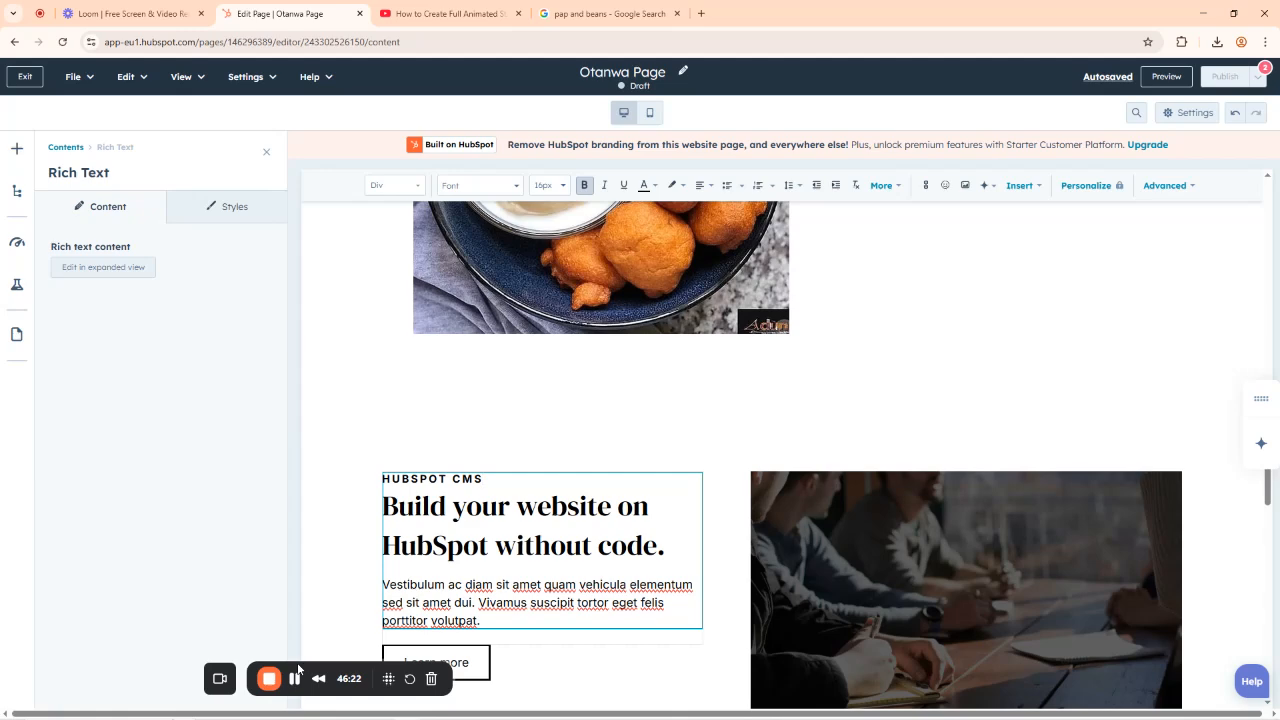
pyautogui.moveTo(298, 668); pyautogui.dragTo(98, 672)
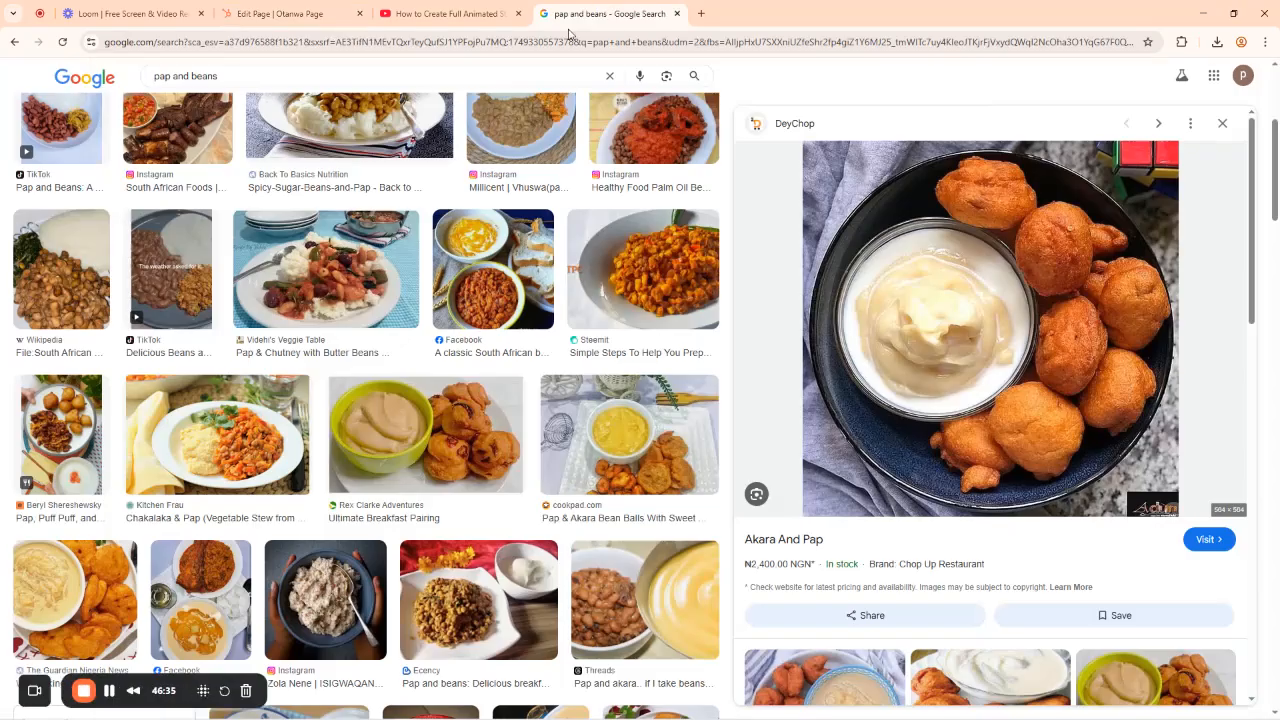
# Switch to the Google search page and search images for "moi - moi".
pyautogui.click(600, 14)
pyautogui.click(514, 44)
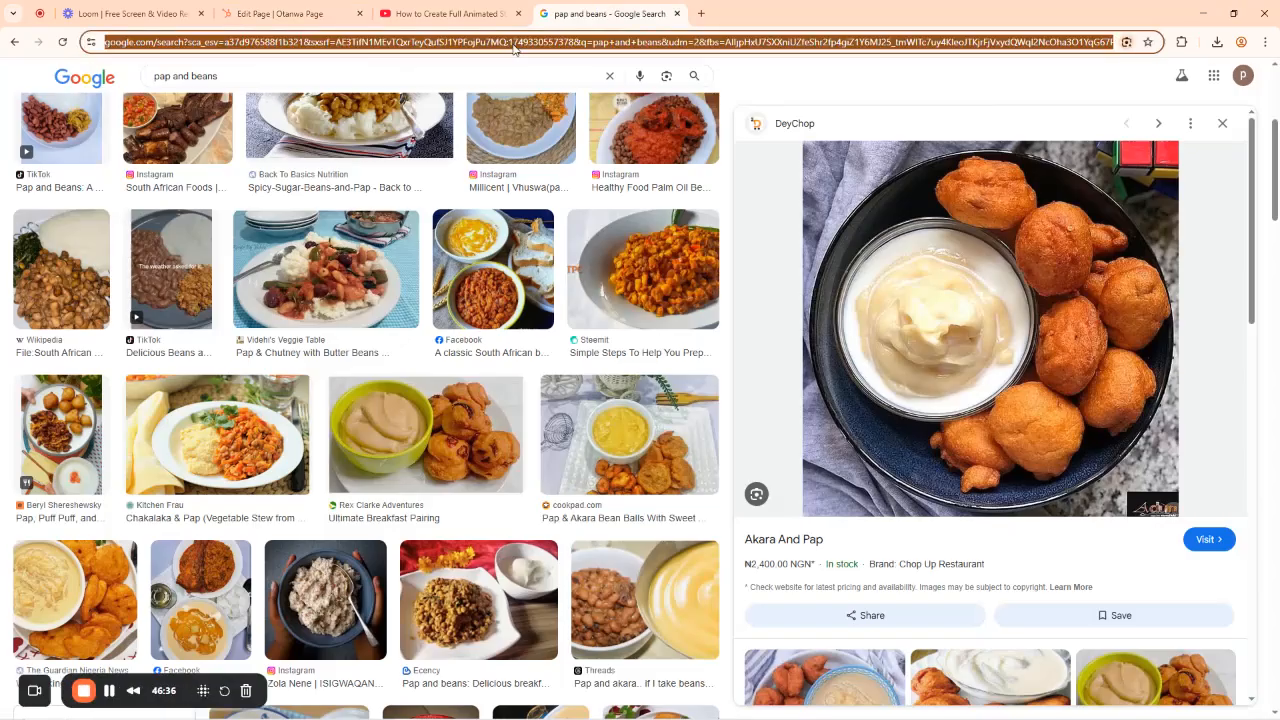
pyautogui.write('moi')
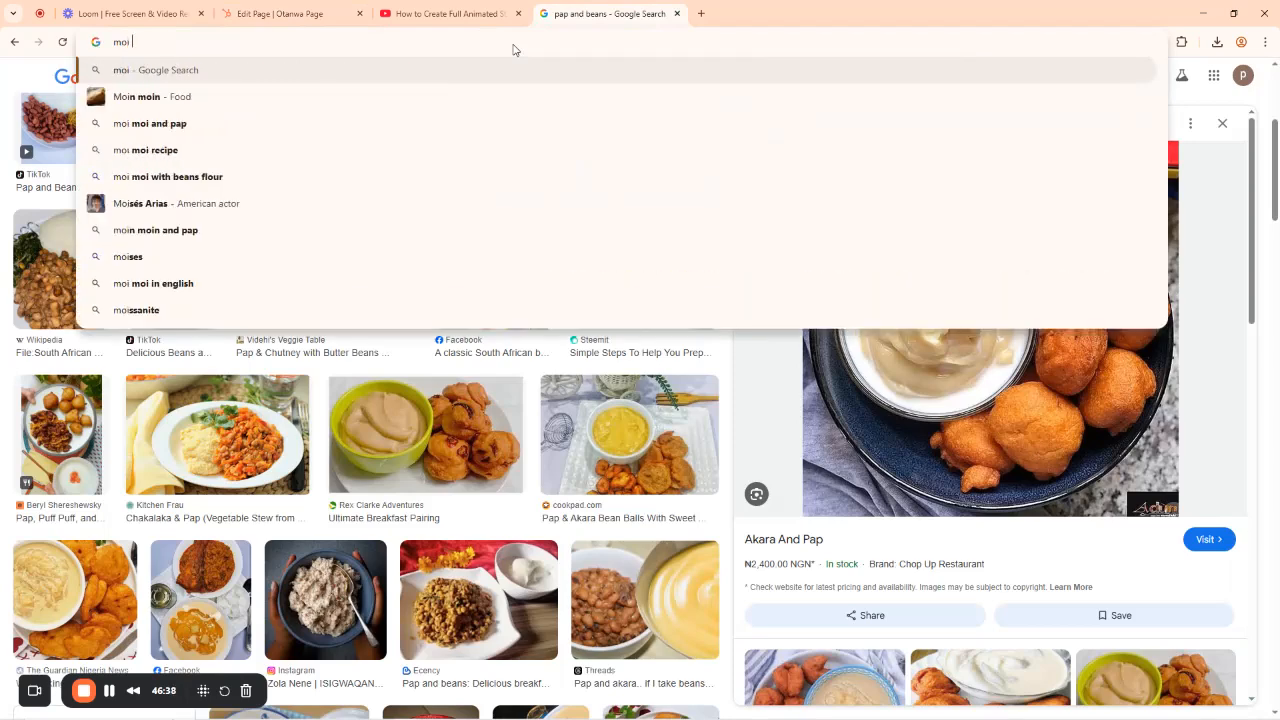
pyautogui.write(' - mois')
pyautogui.press('Return')
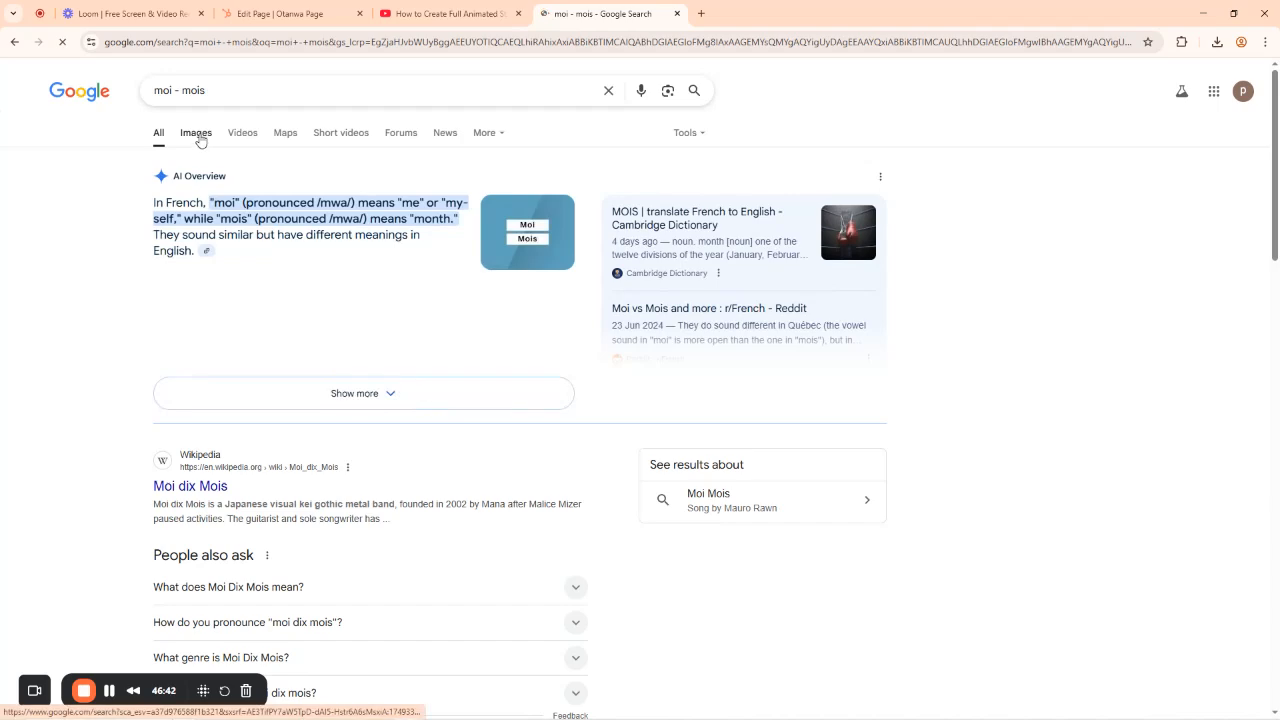
pyautogui.click(200, 138)
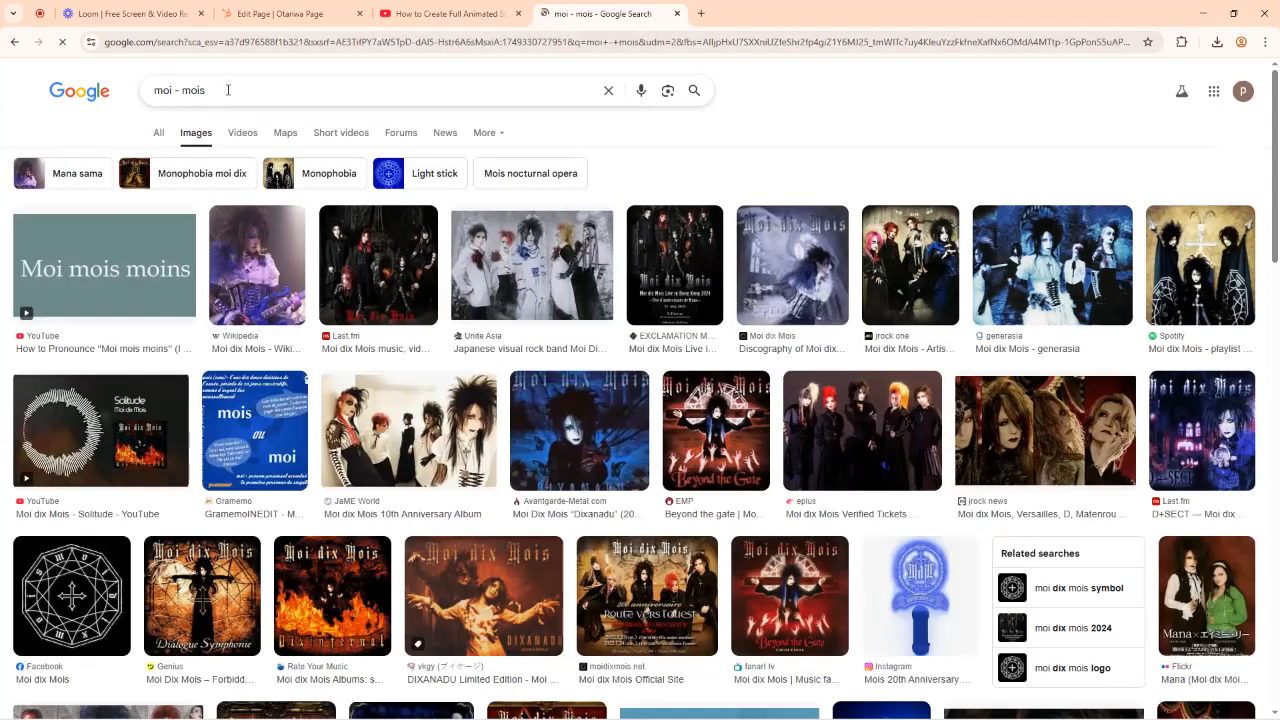
pyautogui.click(228, 90)
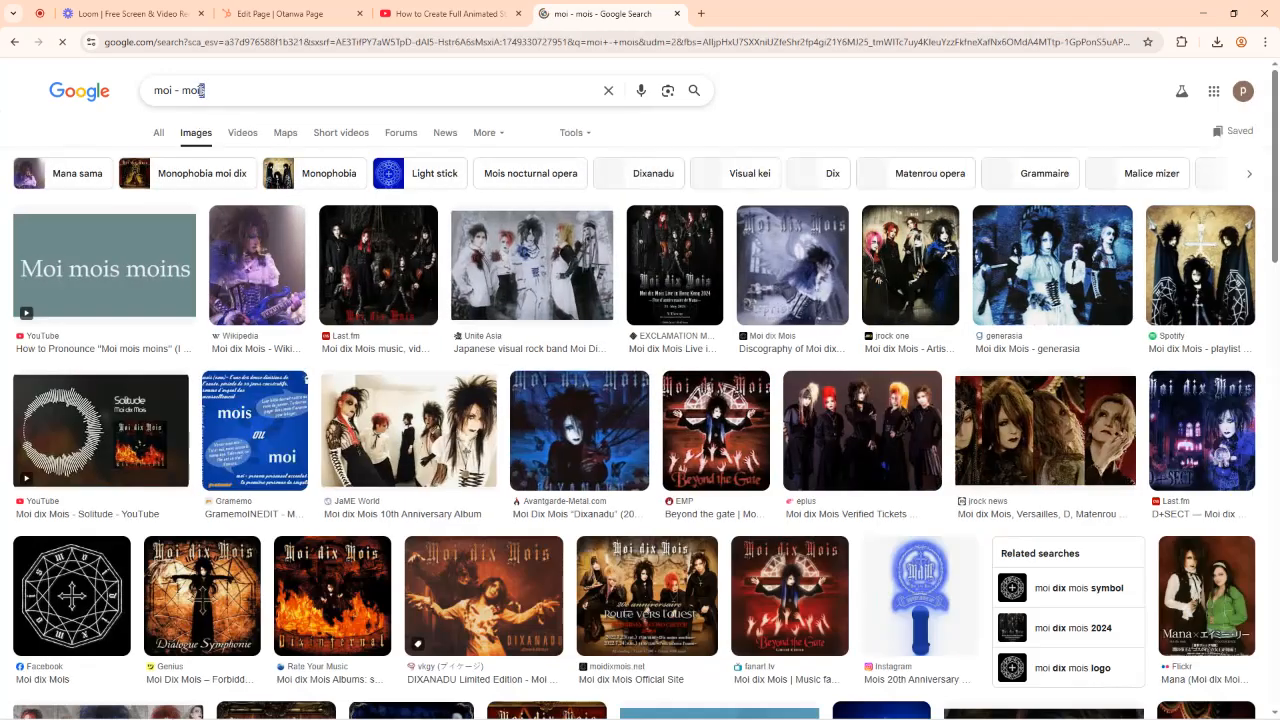
pyautogui.press('BackSpace')
pyautogui.press('Return')
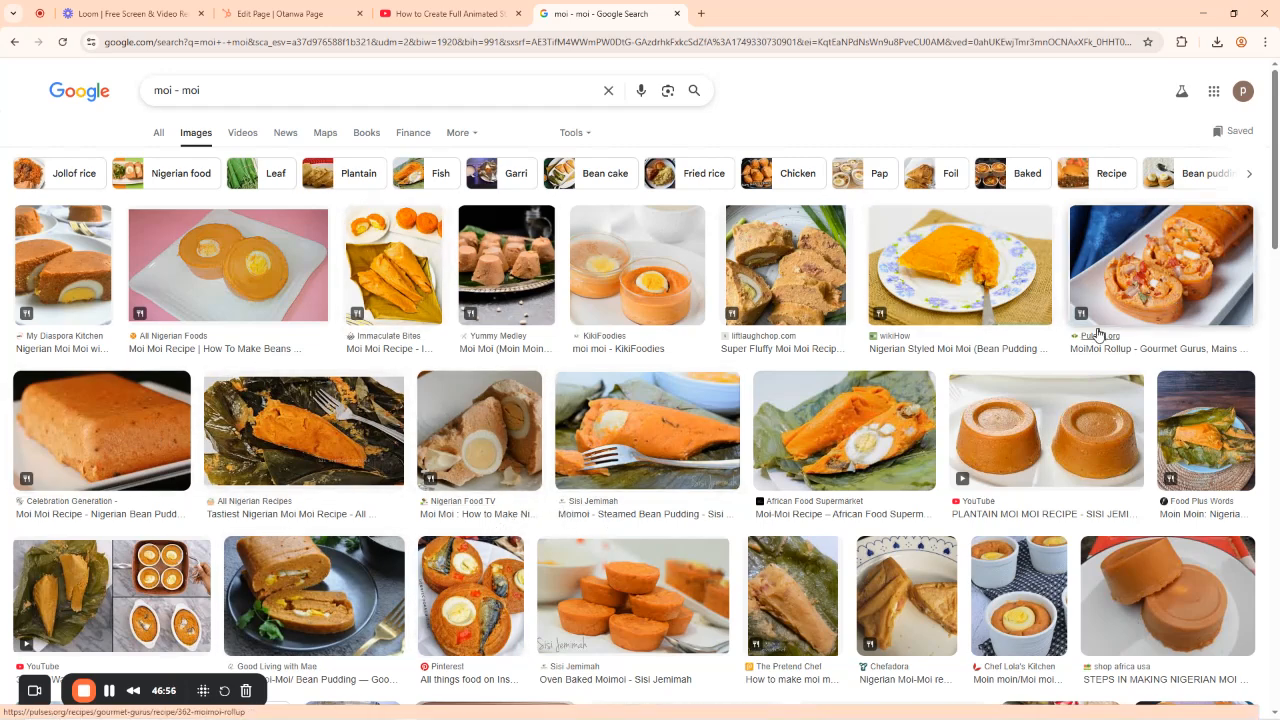
# Pick the MoiMoi Rollup picture from Pulses.org in the image results and save it to Downloads as moi-moi-rollup.jpg.
pyautogui.scroll(-3, 985, 485)
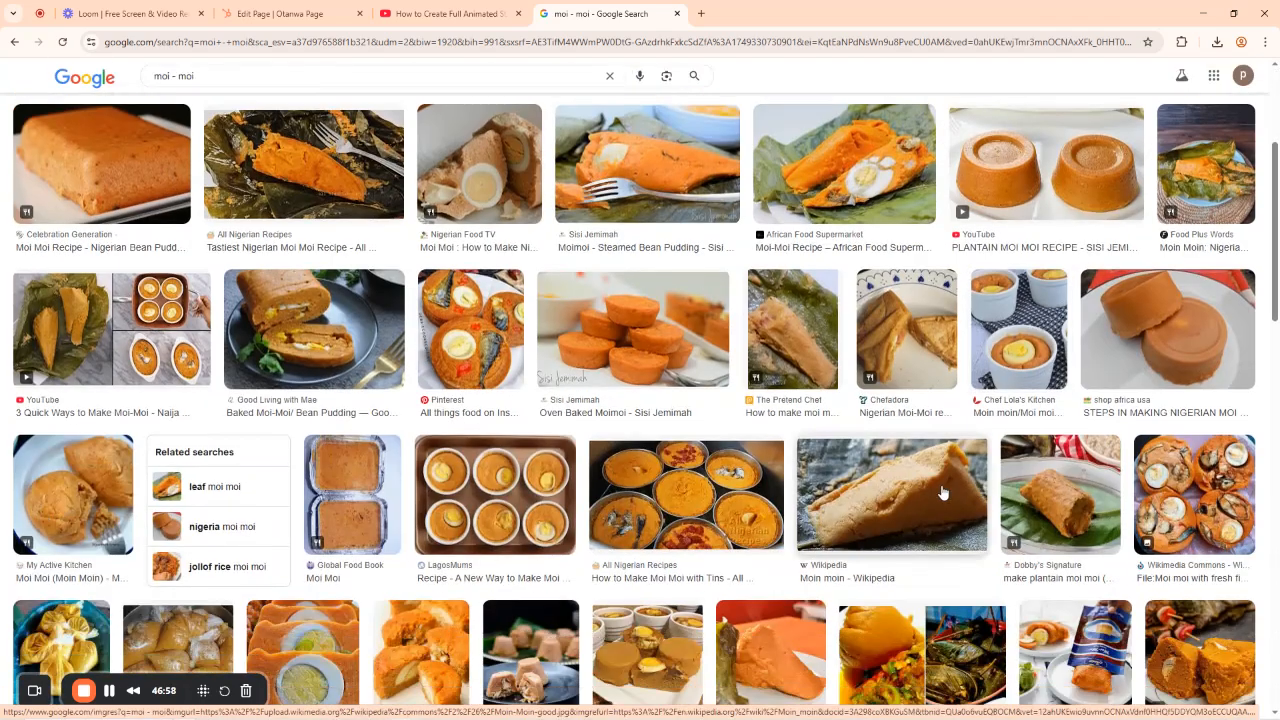
pyautogui.scroll(-4, 942, 492)
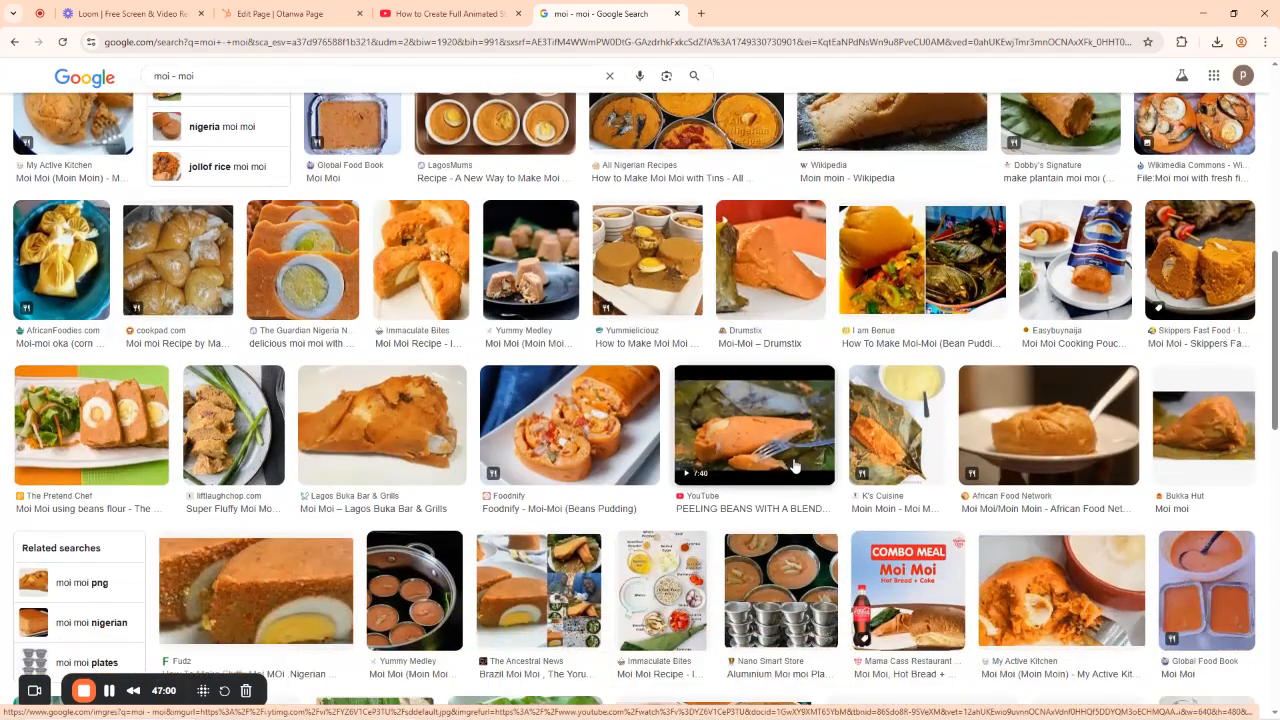
pyautogui.scroll(8, 780, 410)
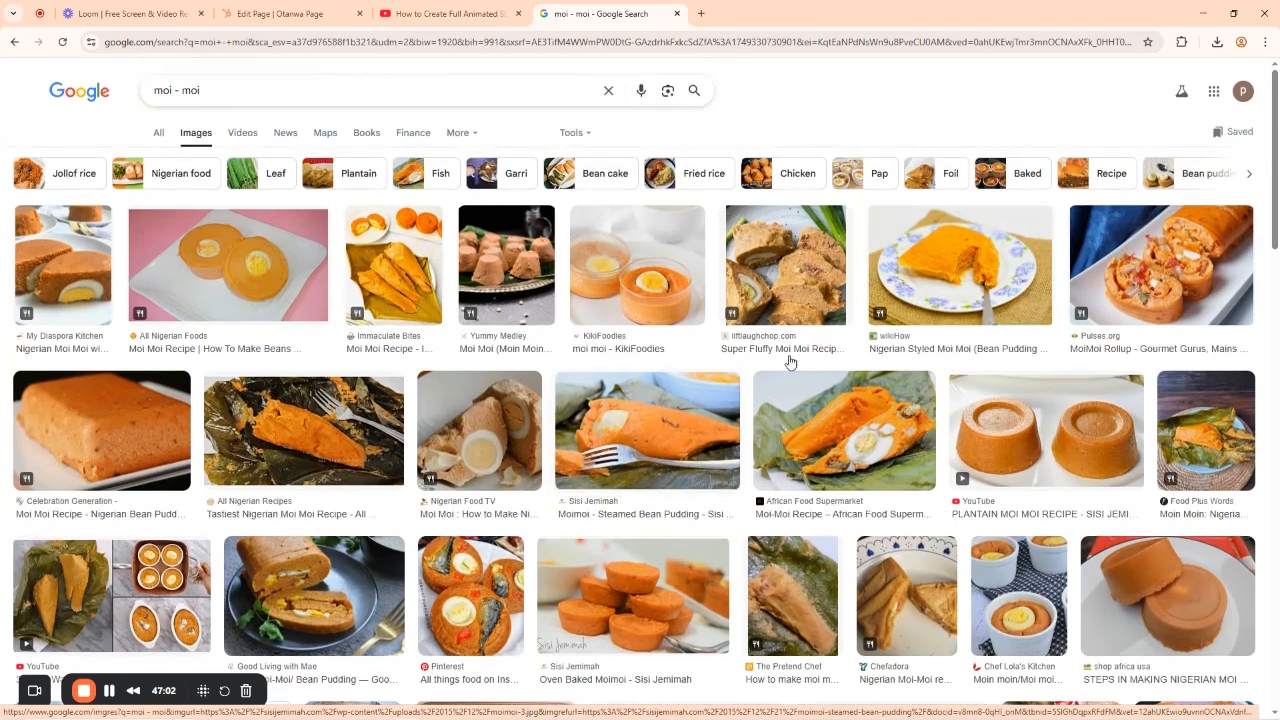
pyautogui.click(1178, 262)
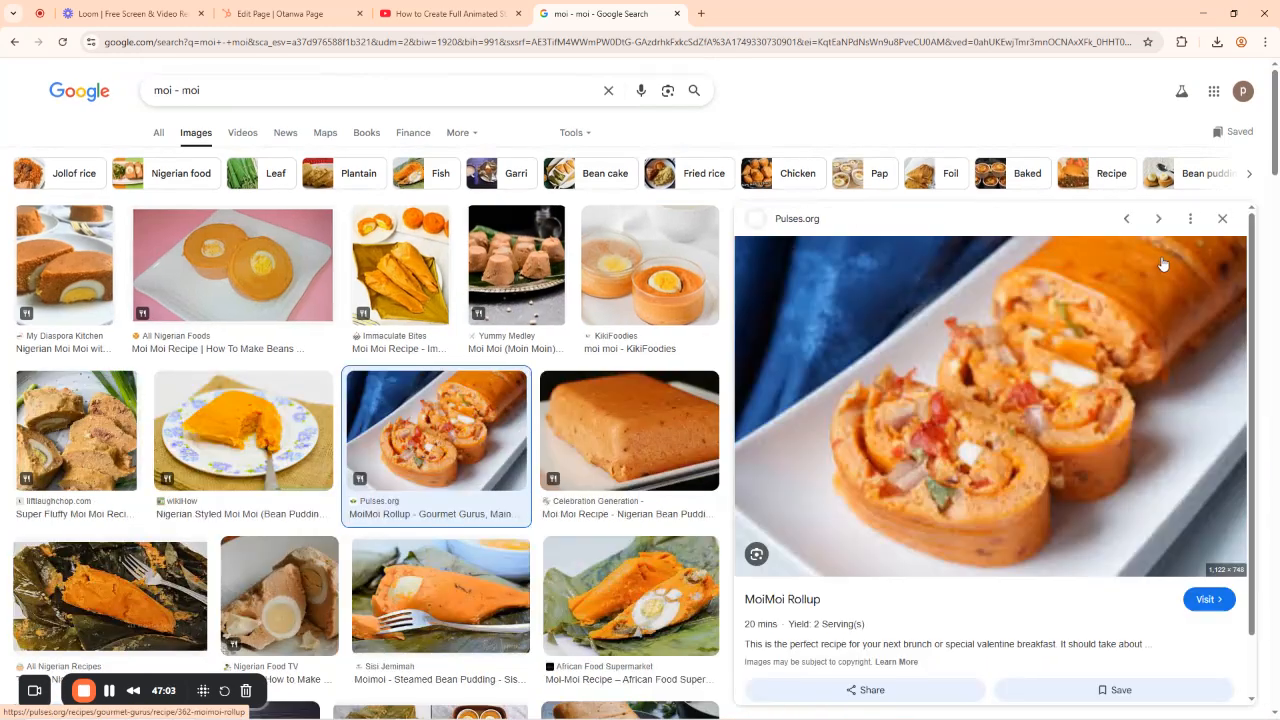
pyautogui.rightClick(1015, 364)
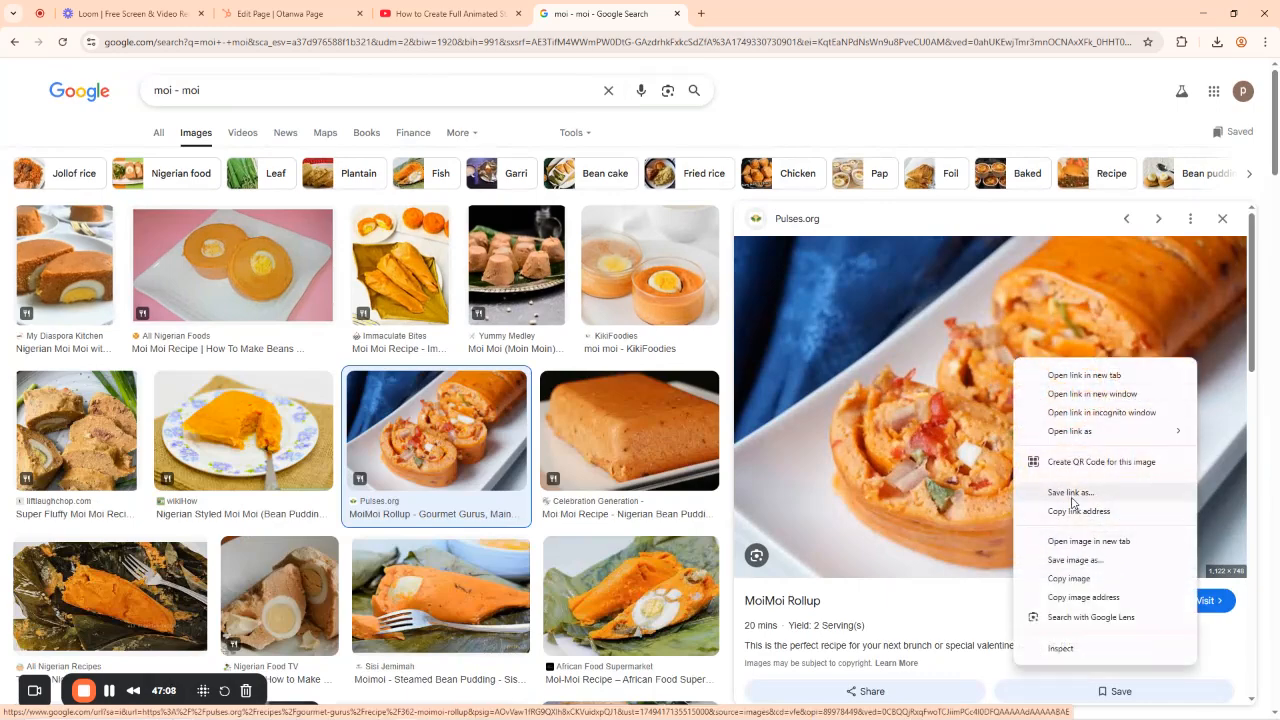
pyautogui.click(1072, 561)
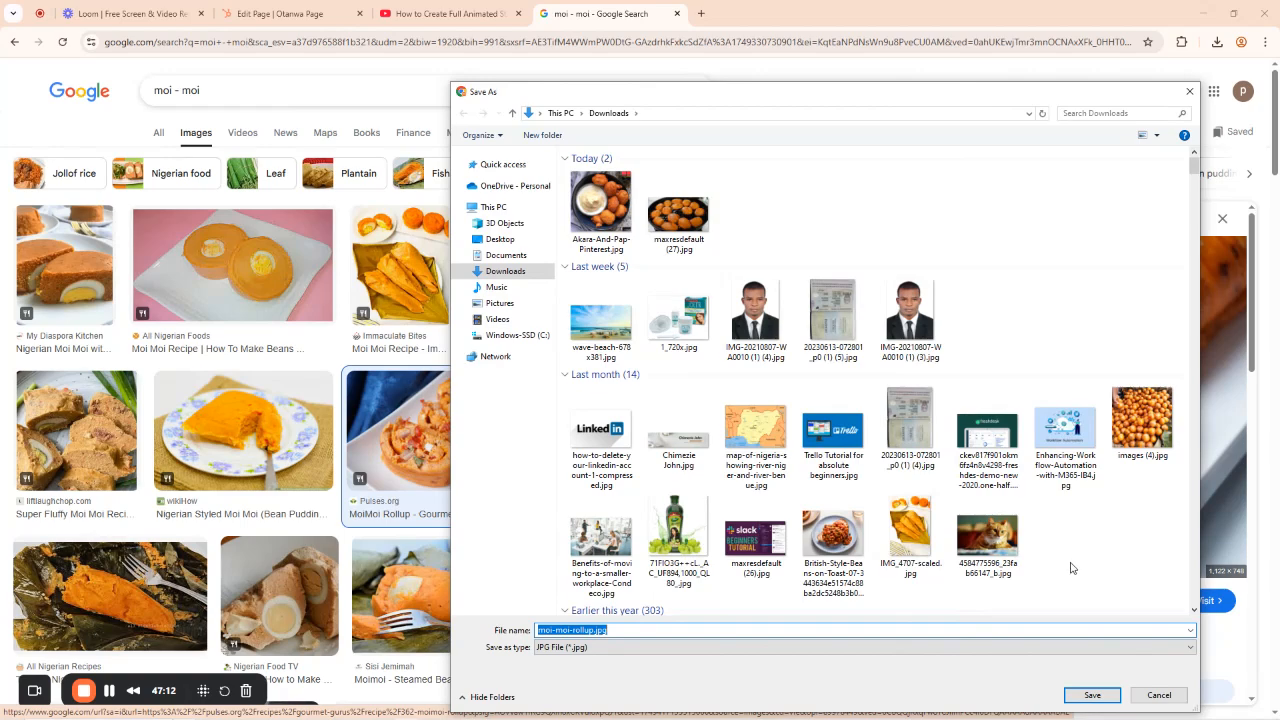
pyautogui.click(1080, 695)
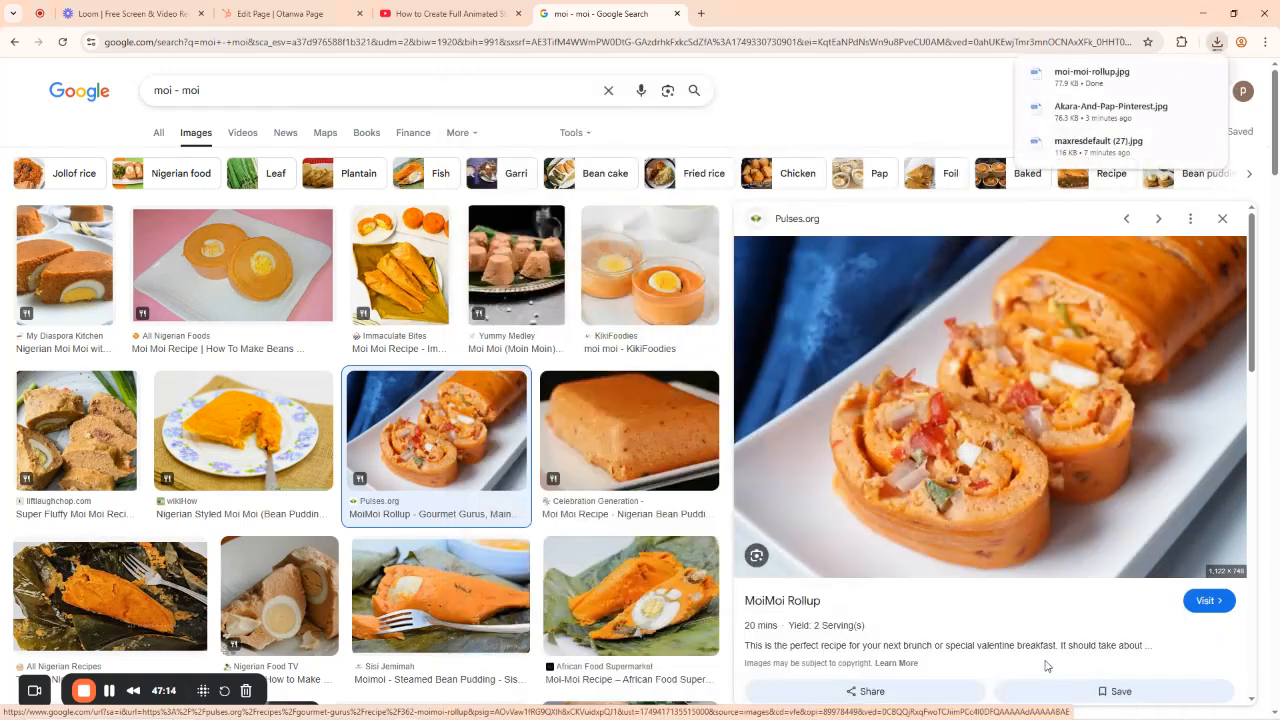
# Switch to the HubSpot page editor, upload moi-moi-rollup.jpg and use it to replace the meeting-table image in the HubSpot CMS section.
pyautogui.click(305, 7)
pyautogui.scroll(-3, 815, 370)
pyautogui.scroll(1, 887, 363)
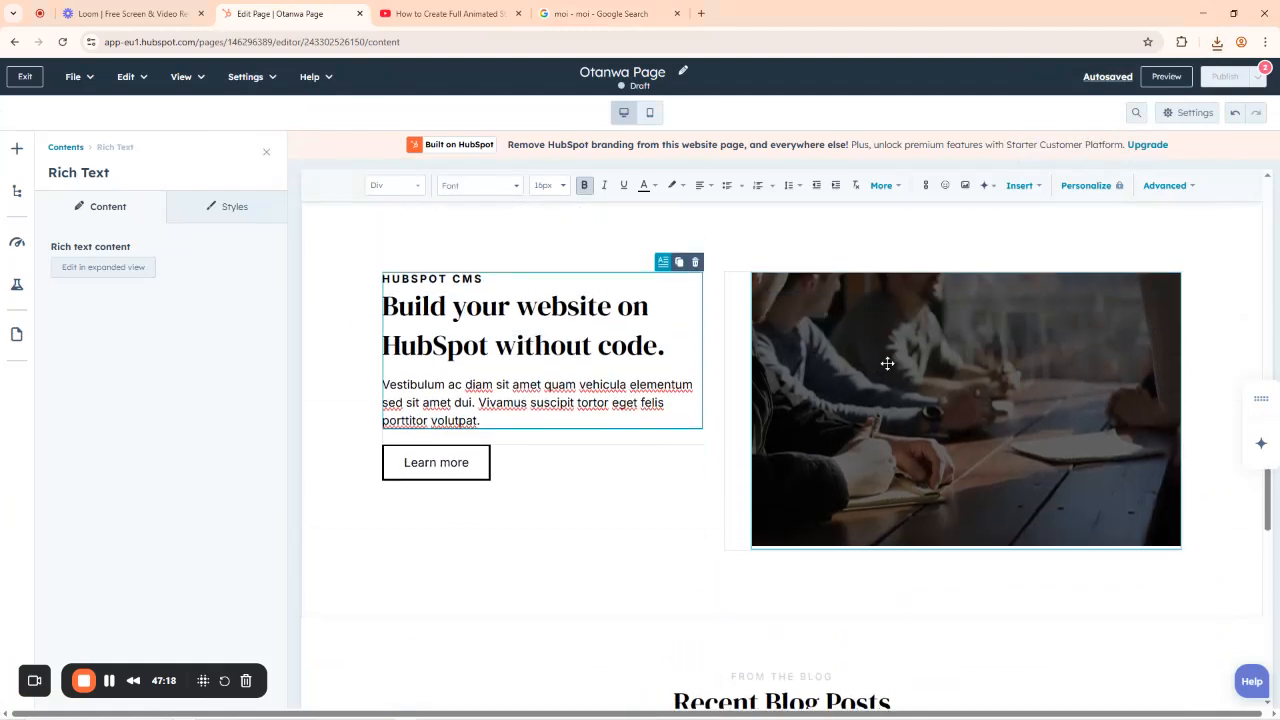
pyautogui.click(954, 398)
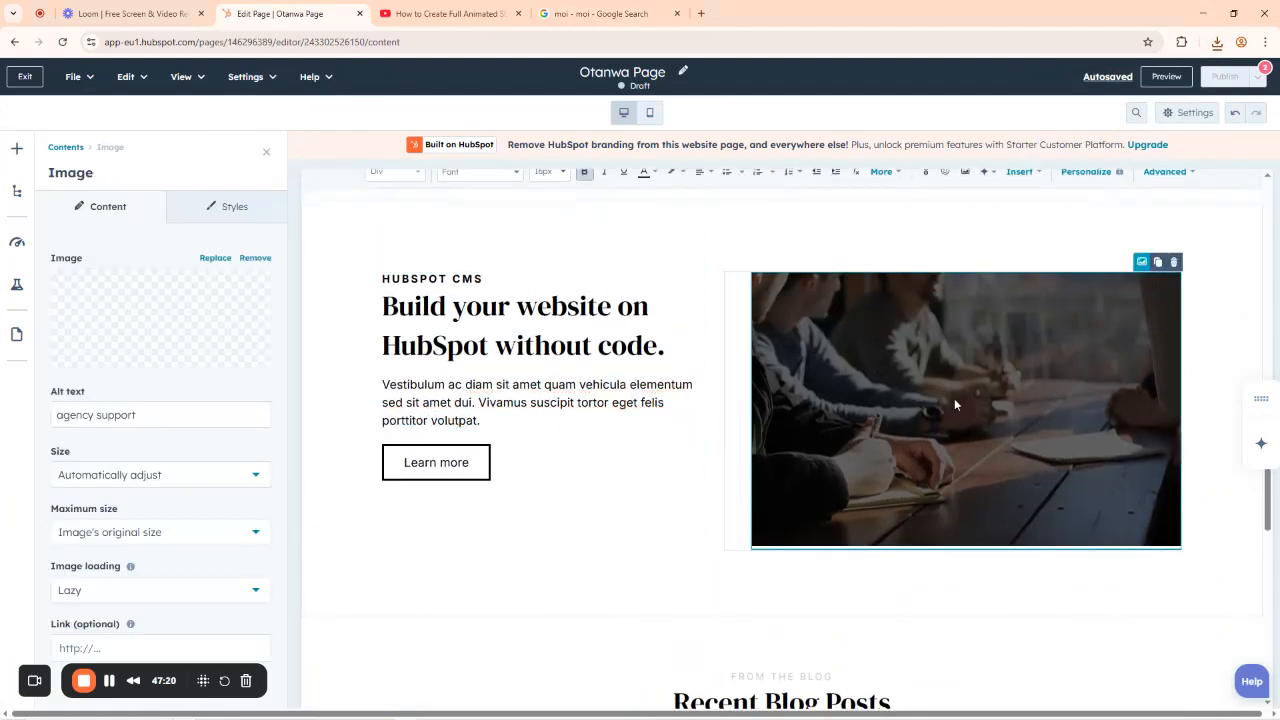
pyautogui.click(157, 318)
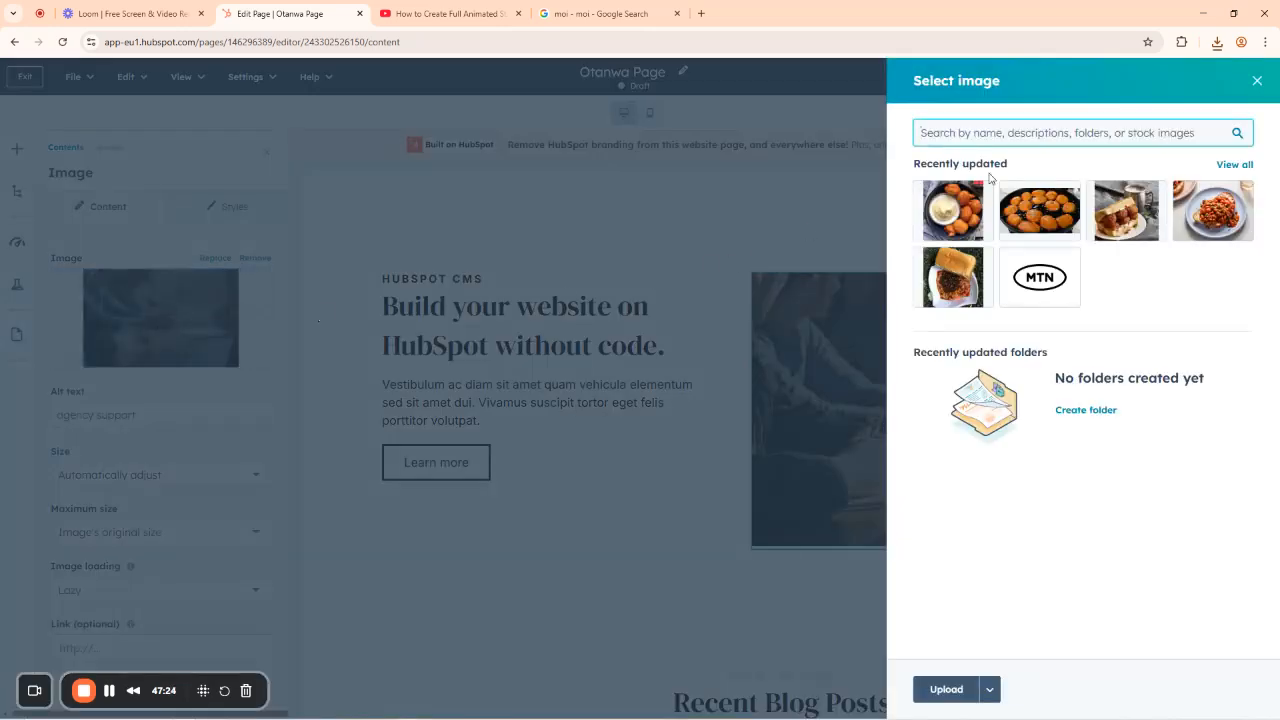
pyautogui.click(946, 688)
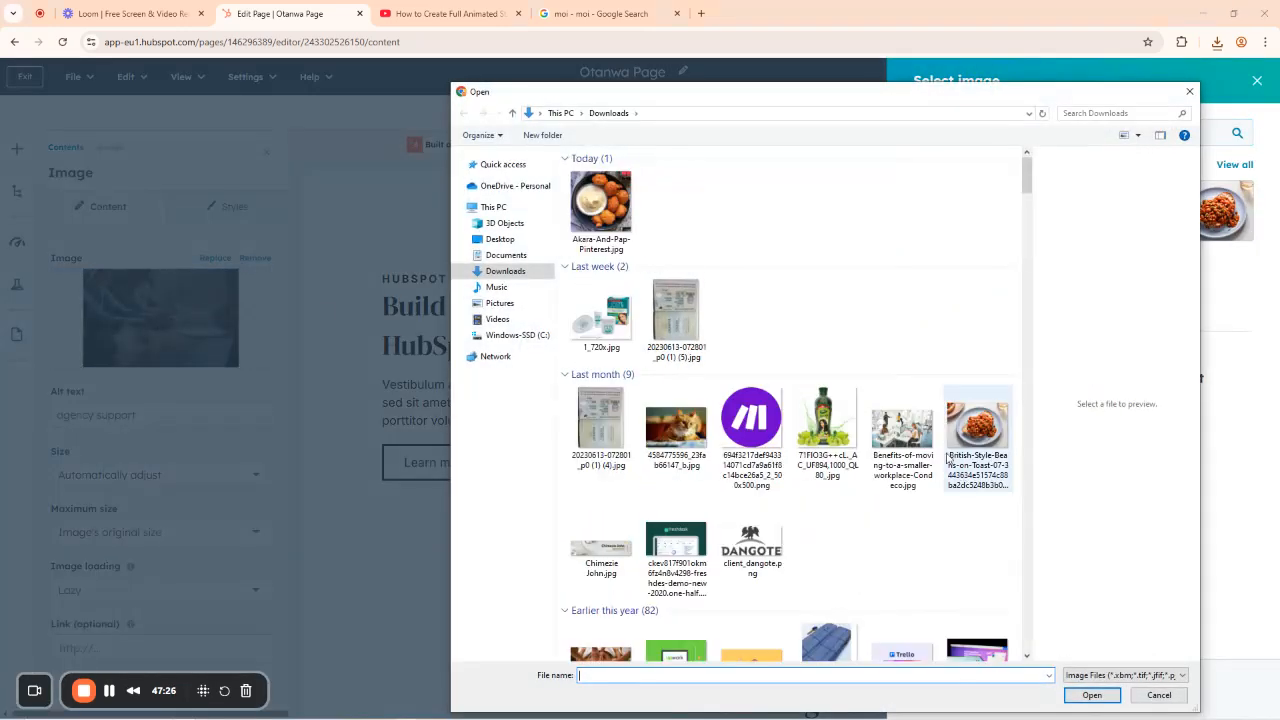
pyautogui.click(604, 190)
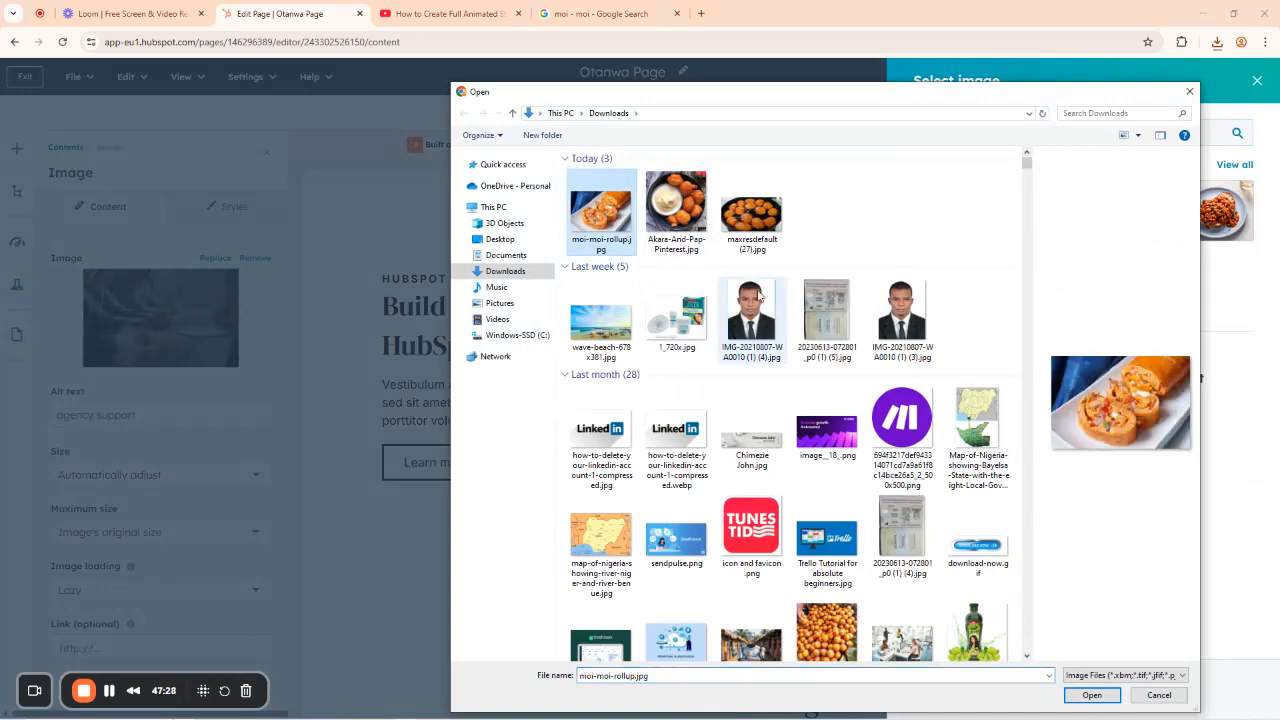
pyautogui.click(1092, 697)
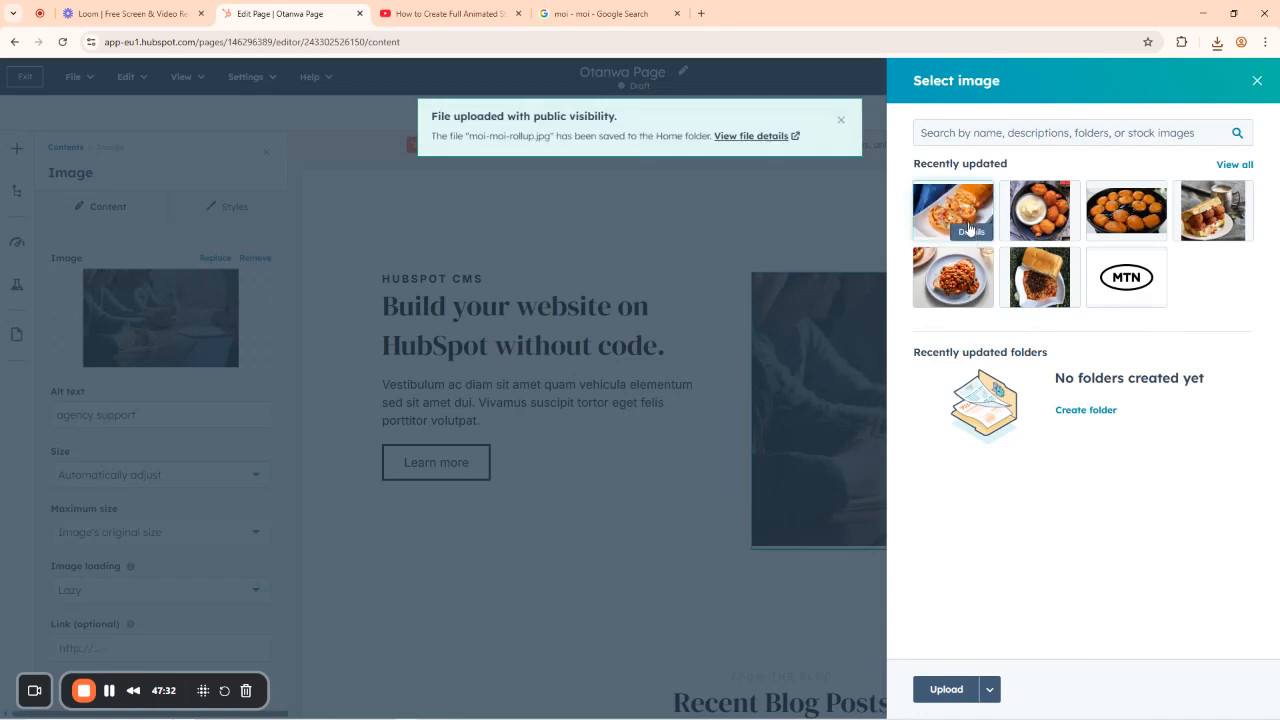
pyautogui.click(957, 204)
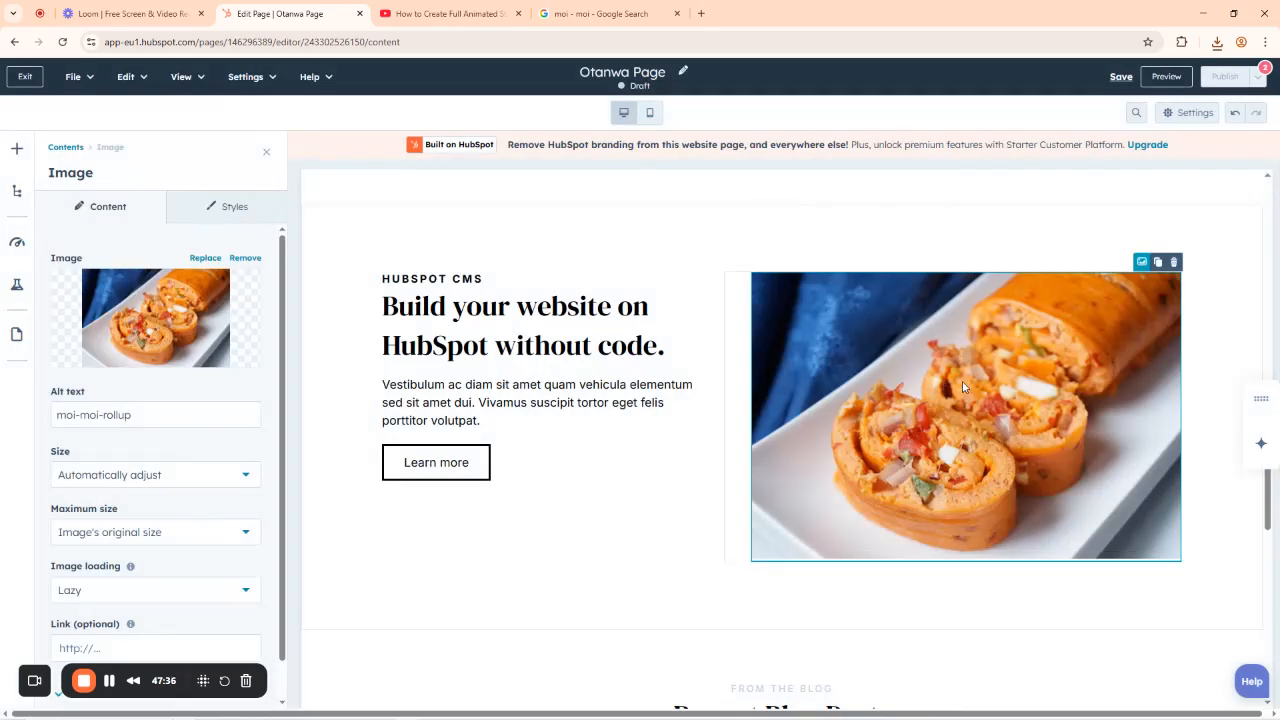
# Replace the "HubSpot CMS" label beside the moi-moi image with "Otanwa Spicy Moi-Moi".
pyautogui.click(468, 303)
pyautogui.moveTo(480, 279); pyautogui.dragTo(368, 282)
pyautogui.write('otanwa')
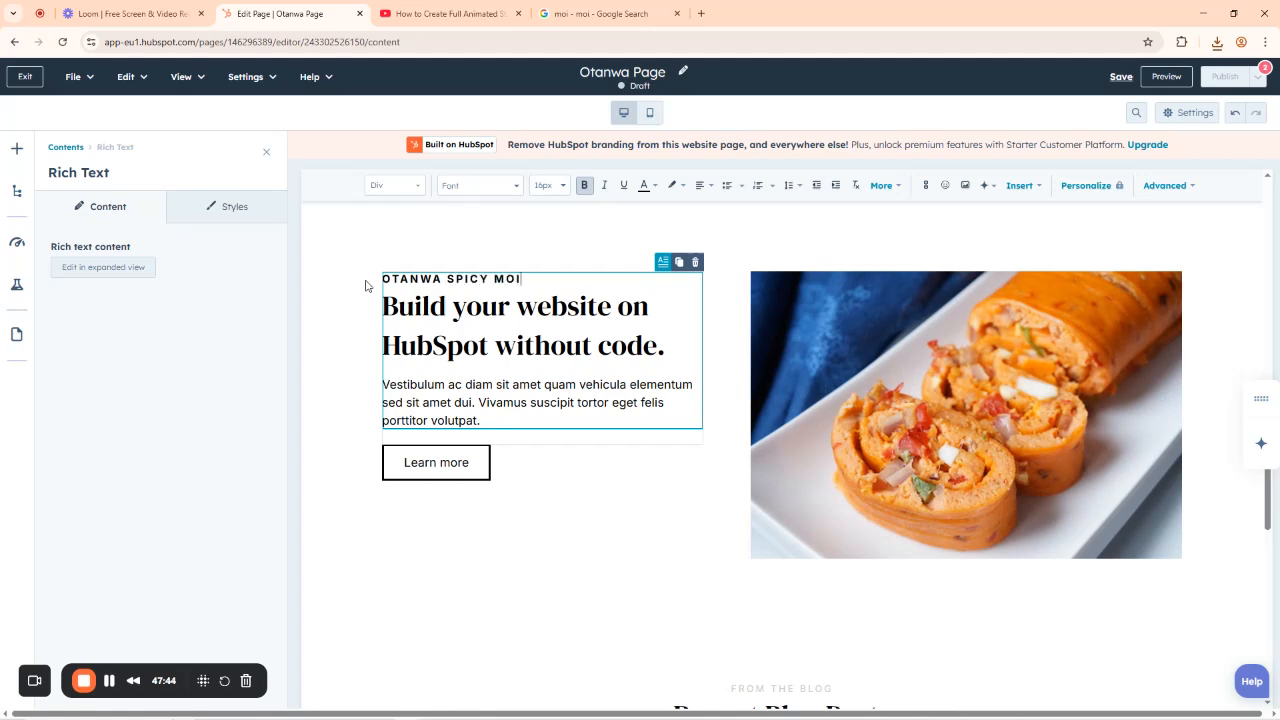
# Replace the "Build your website on HubSpot without code" heading with "Chill your taste-buds with Otanwa Moi-Moi", keeping the final period.
pyautogui.click(534, 345)
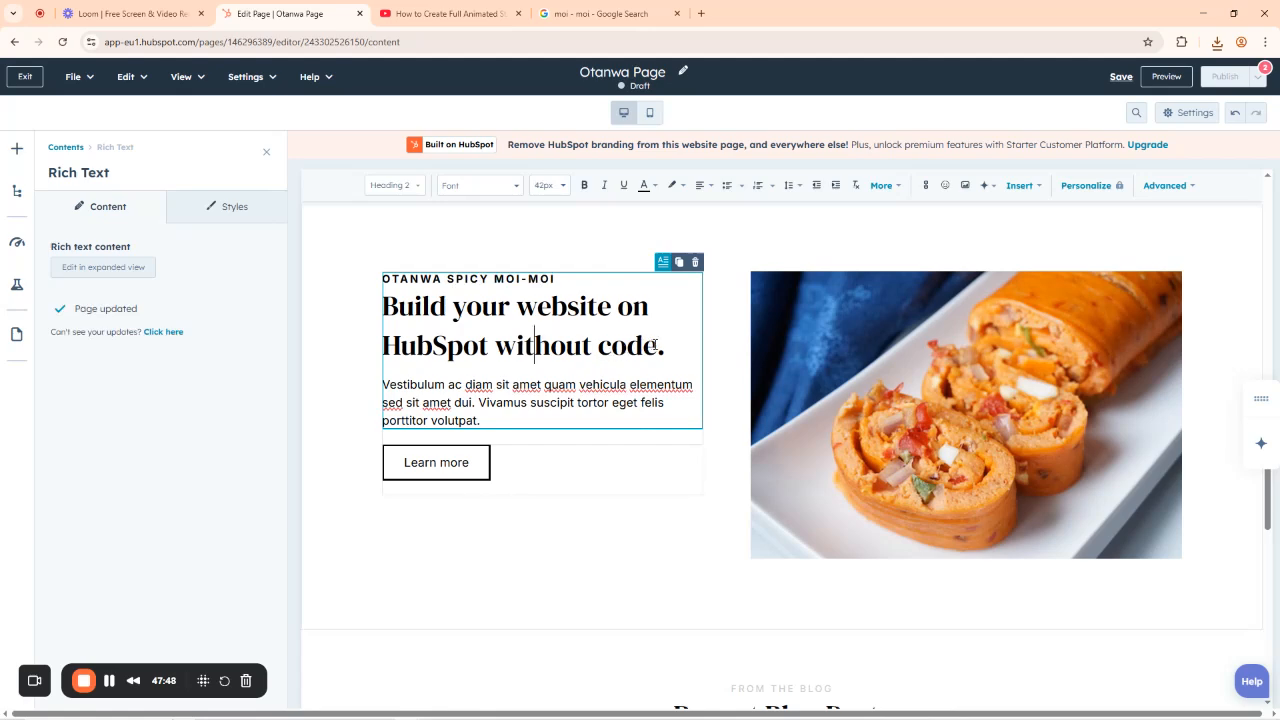
pyautogui.moveTo(650, 344); pyautogui.dragTo(381, 305)
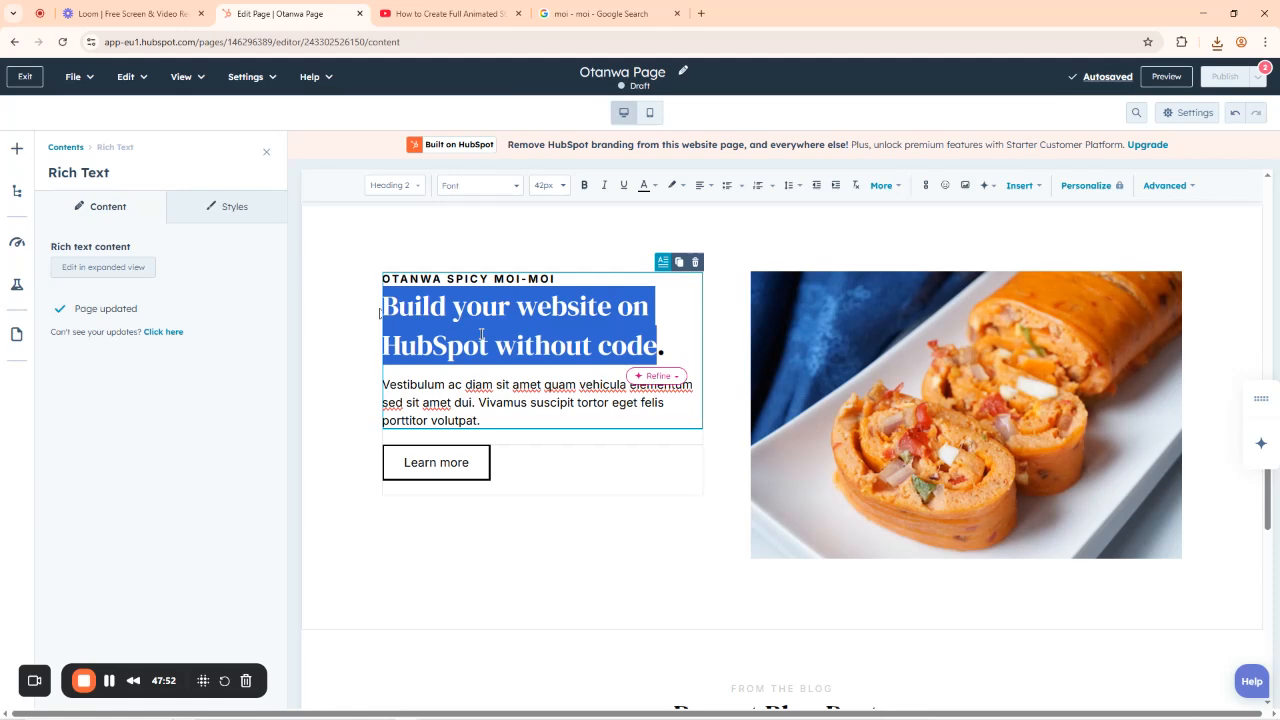
pyautogui.write('Chill you')
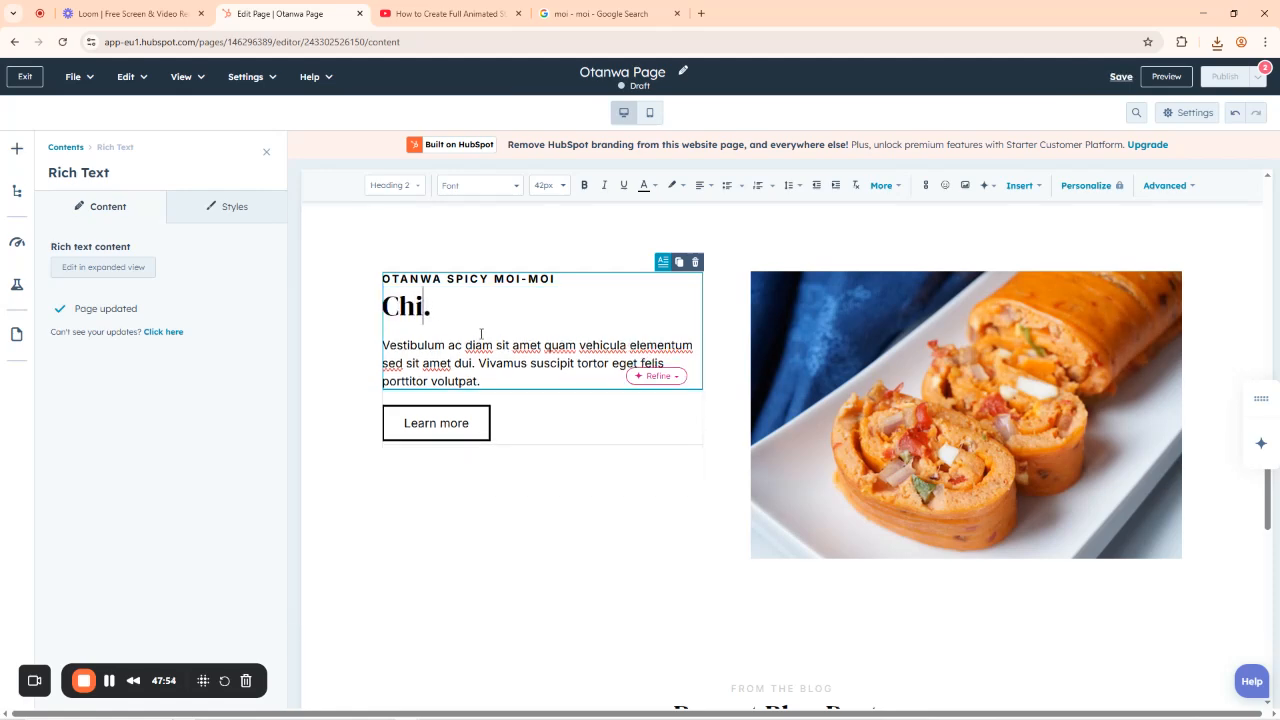
pyautogui.write('r taste')
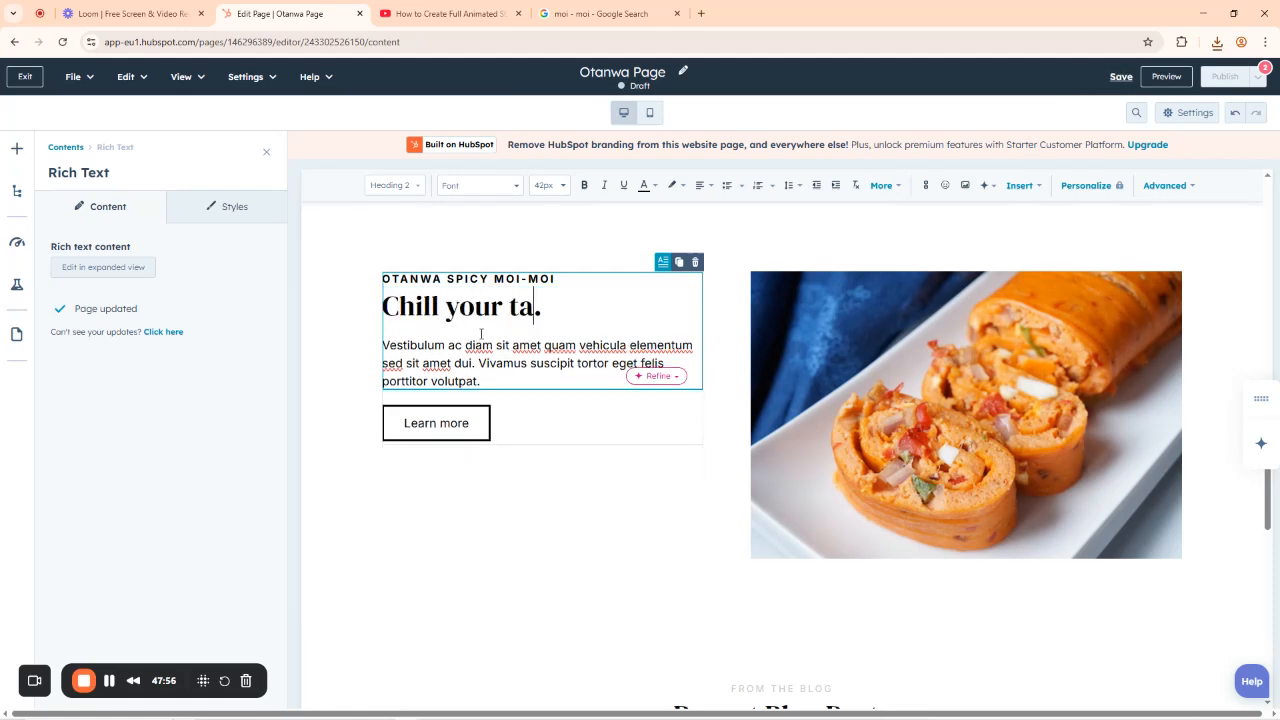
pyautogui.write('-bud')
pyautogui.write('s wi')
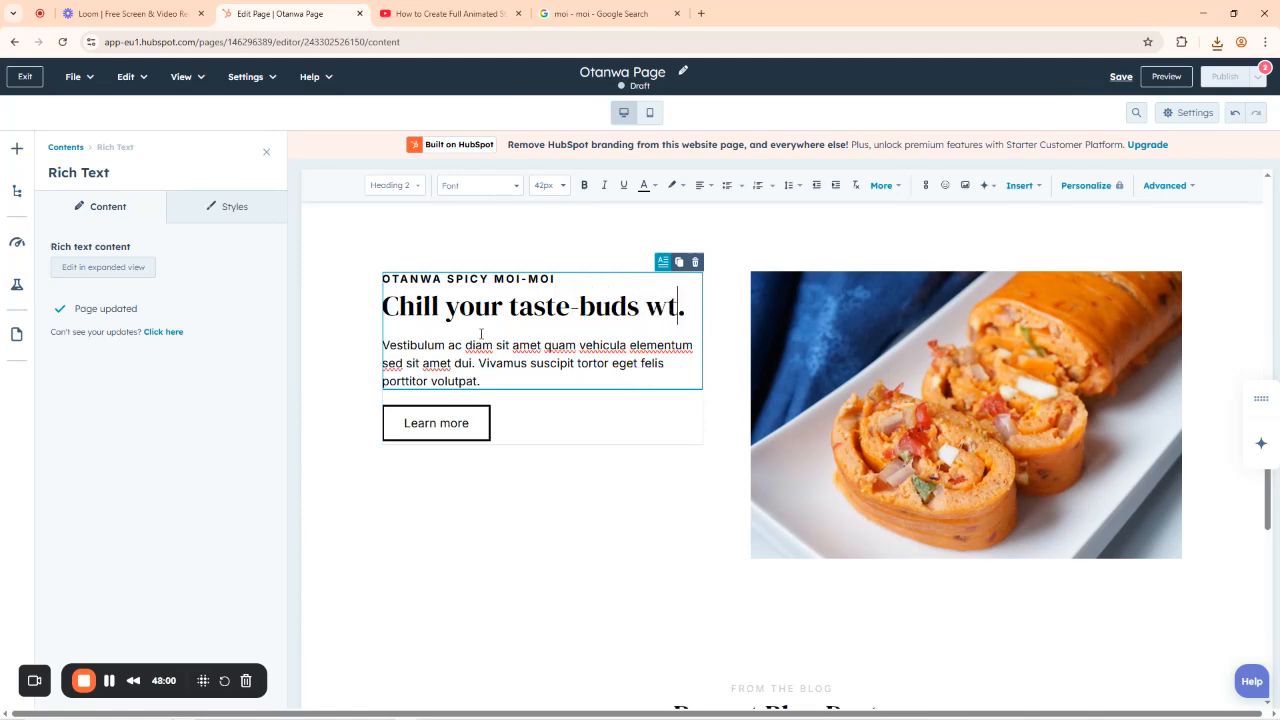
pyautogui.press('BackSpace')
pyautogui.write('ith Otanwa Mo')
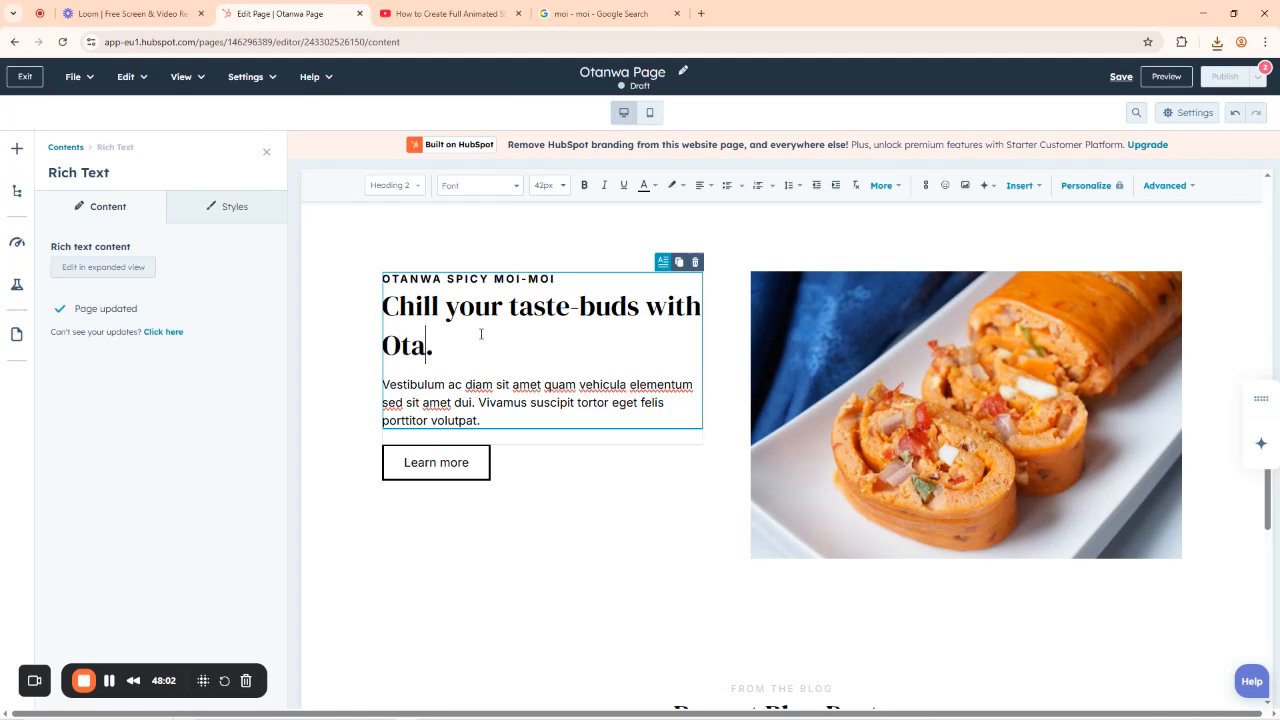
pyautogui.write('i-Moi')
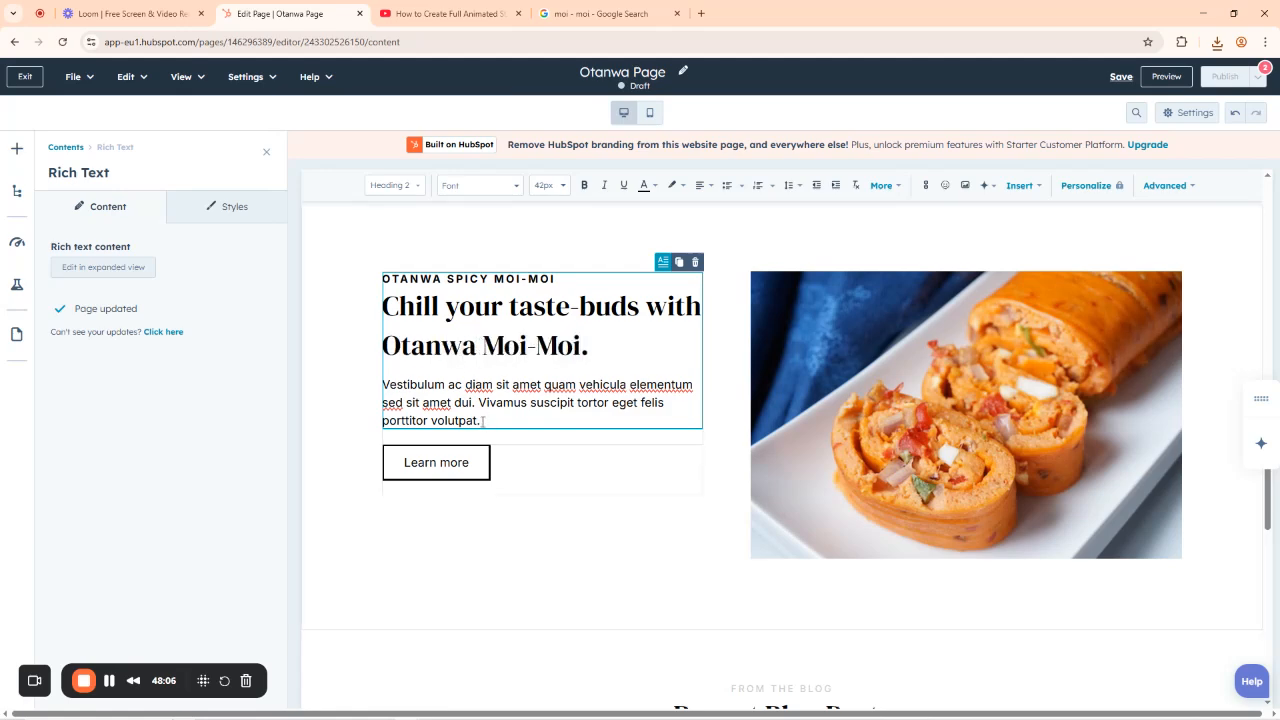
# Replace the placeholder paragraph under the Moi-Moi heading with "Normally going to nourish and replenish your energy.".
pyautogui.moveTo(480, 421); pyautogui.dragTo(381, 386)
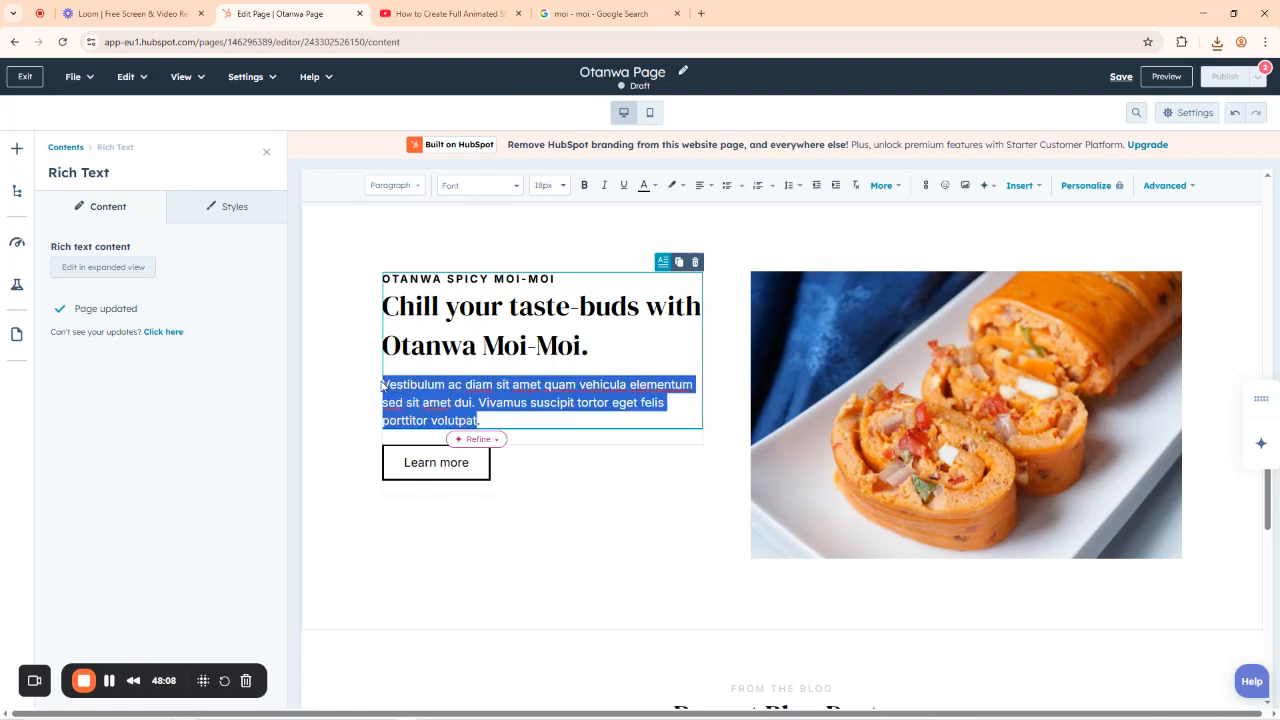
pyautogui.write('Normall')
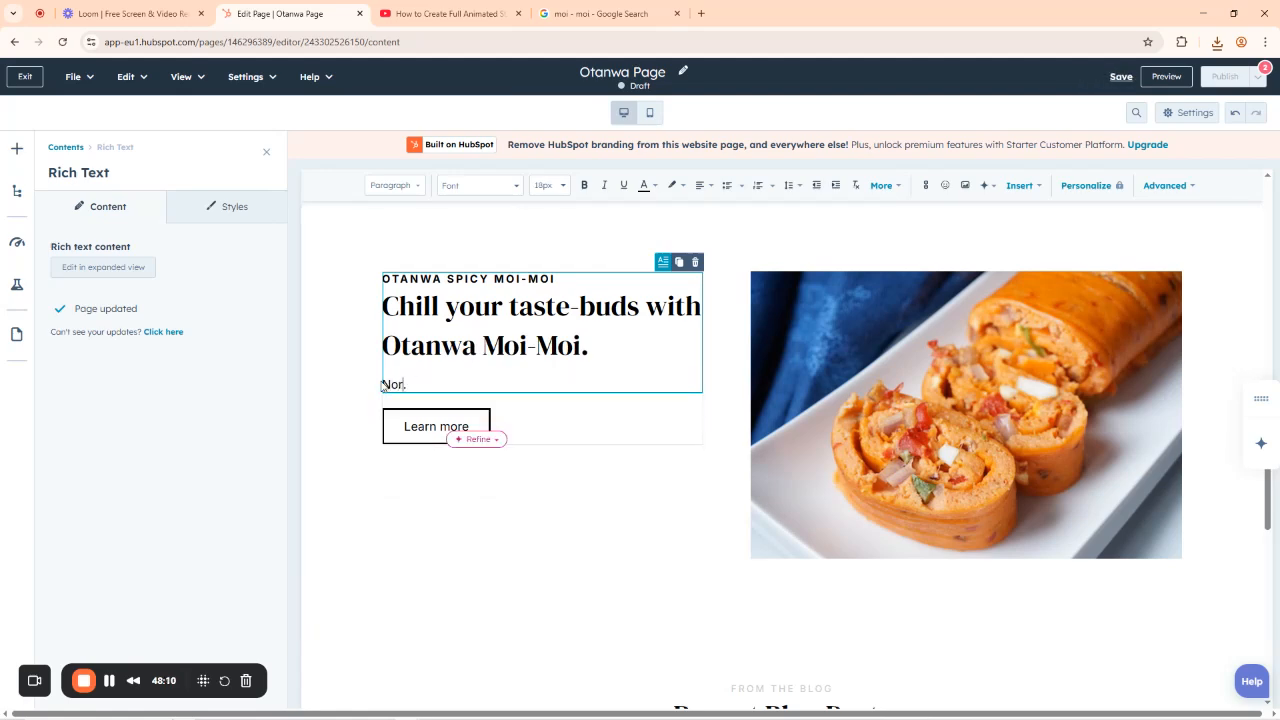
pyautogui.write('y going to nouris')
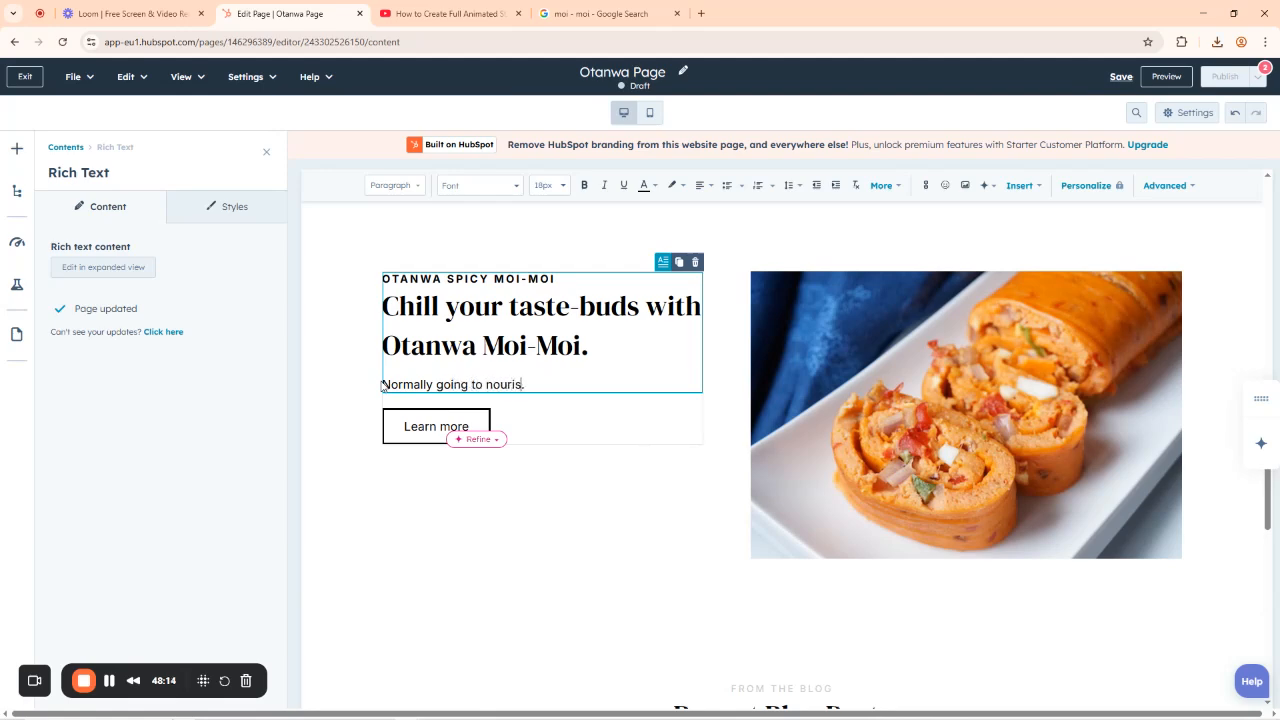
pyautogui.write('h and replenish your energy')
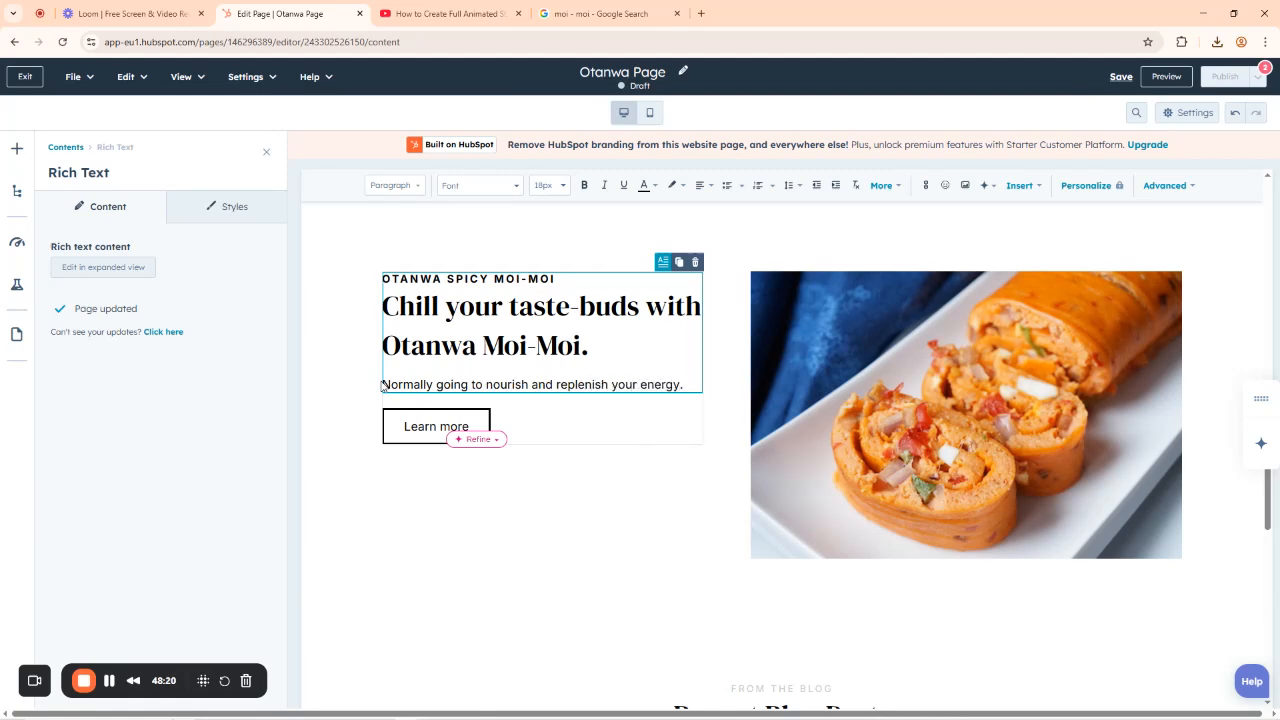
pyautogui.click(746, 240)
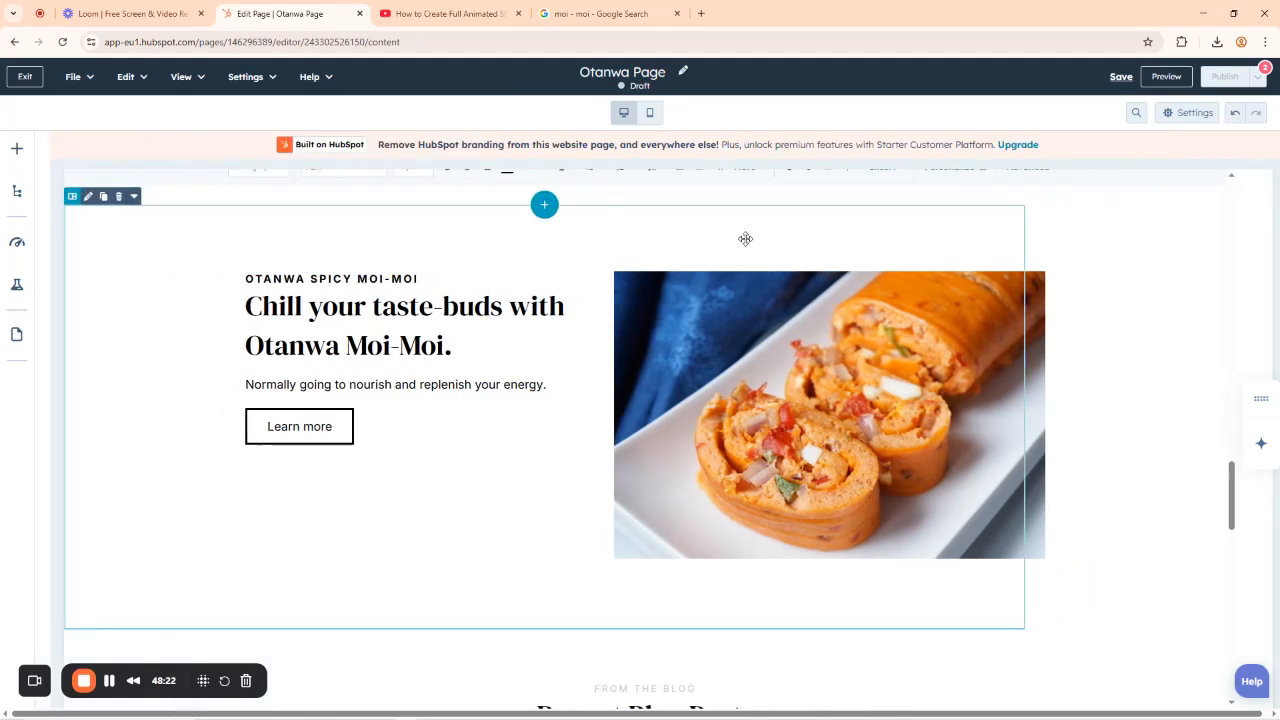
# Change the text of the "Learn more" button in the Moi-Moi section to "Order Moi-Moi".
pyautogui.click(312, 432)
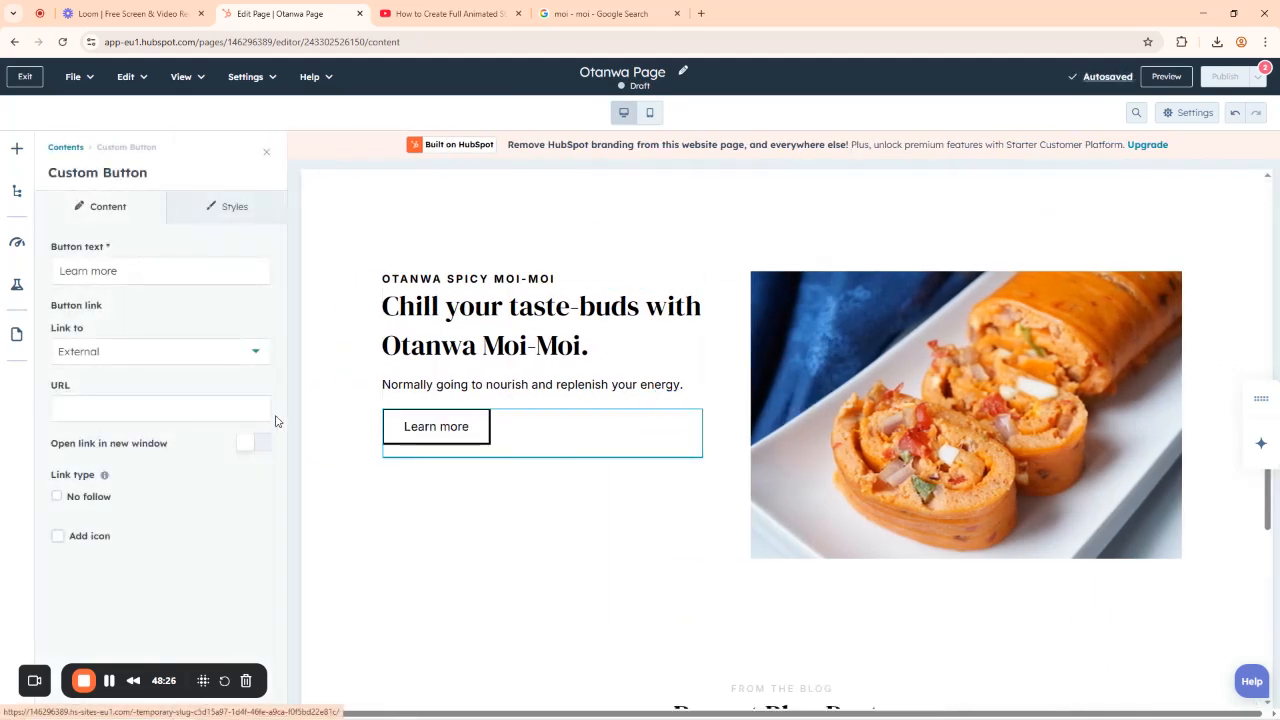
pyautogui.click(123, 272)
pyautogui.moveTo(123, 272); pyautogui.dragTo(56, 282)
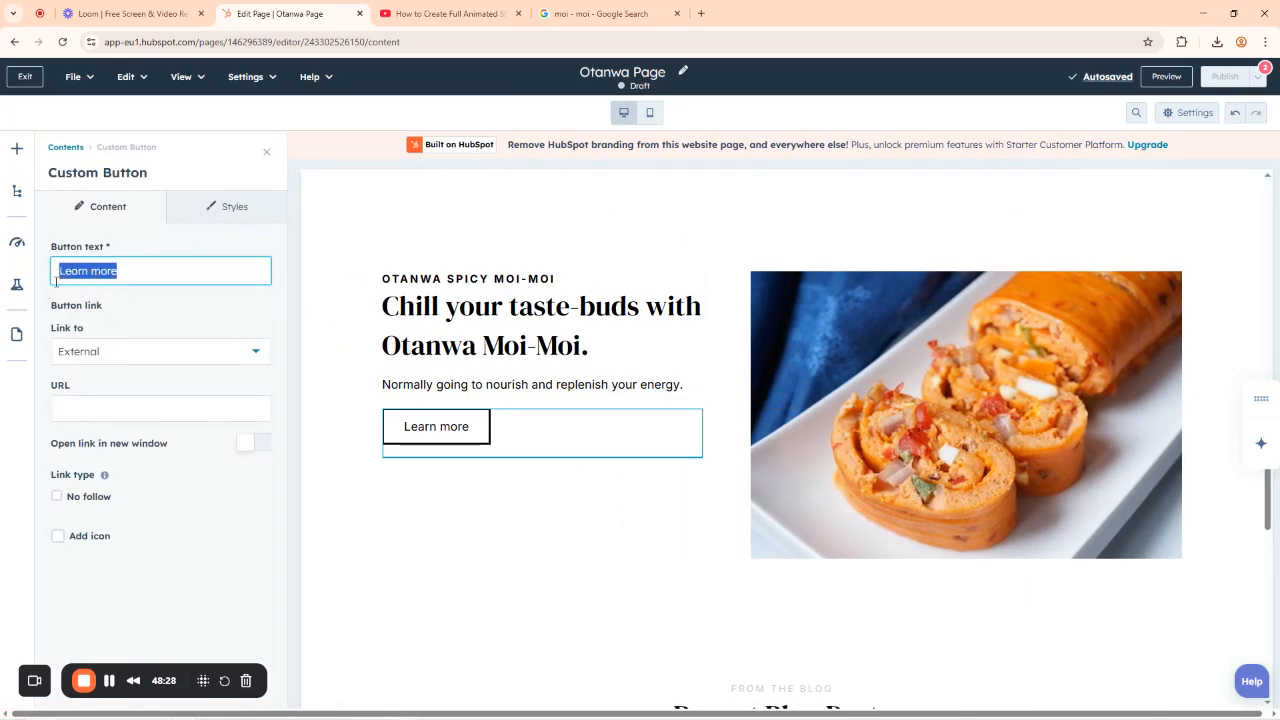
pyautogui.write('O')
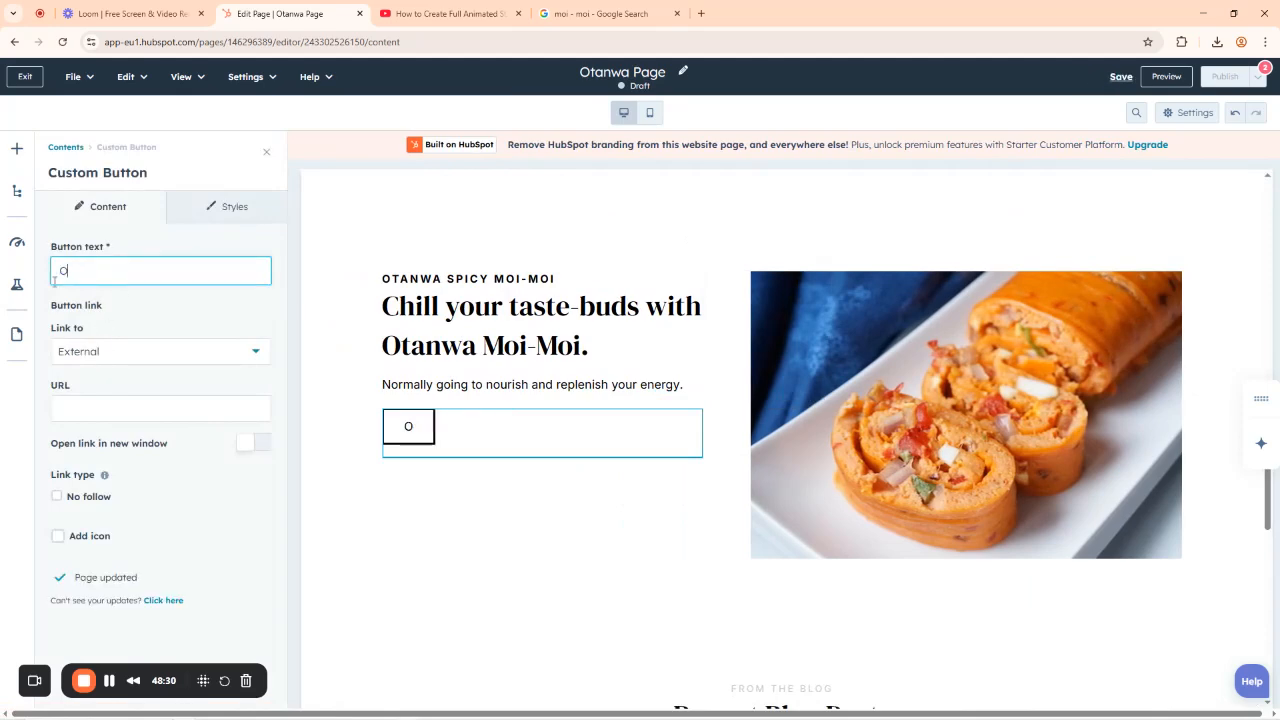
pyautogui.write('rder Moi-Moi')
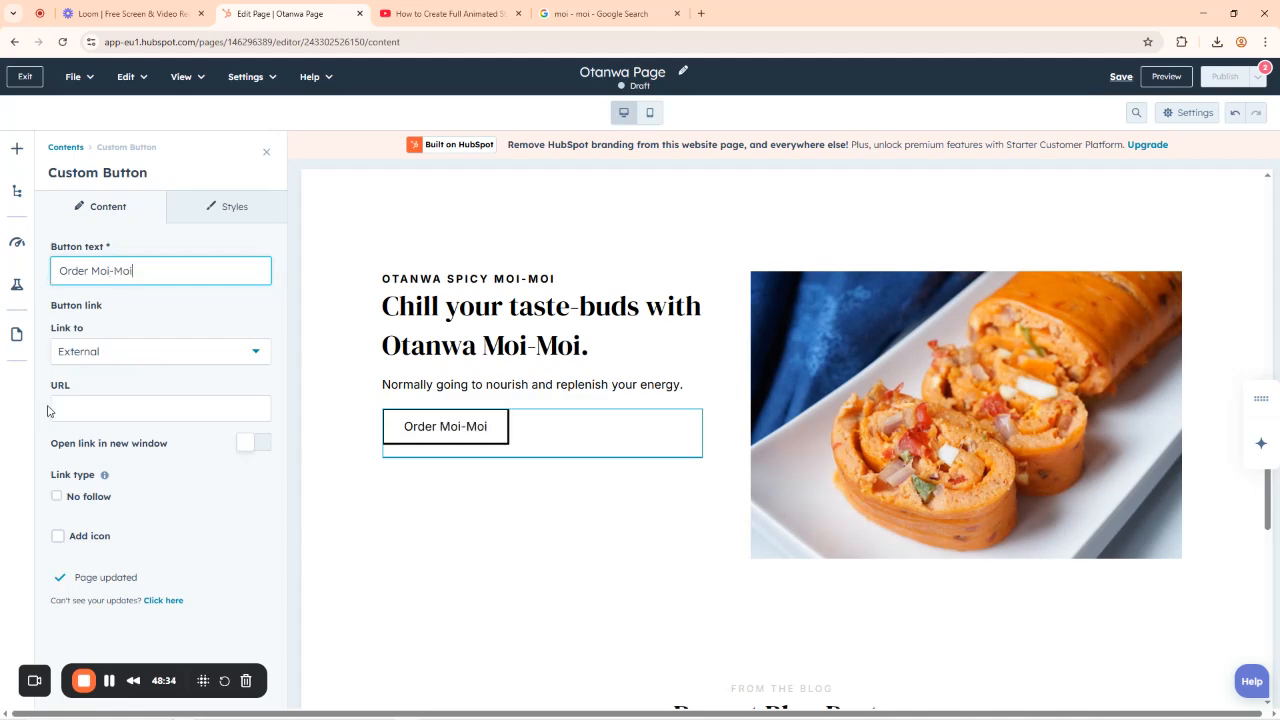
pyautogui.click(94, 408)
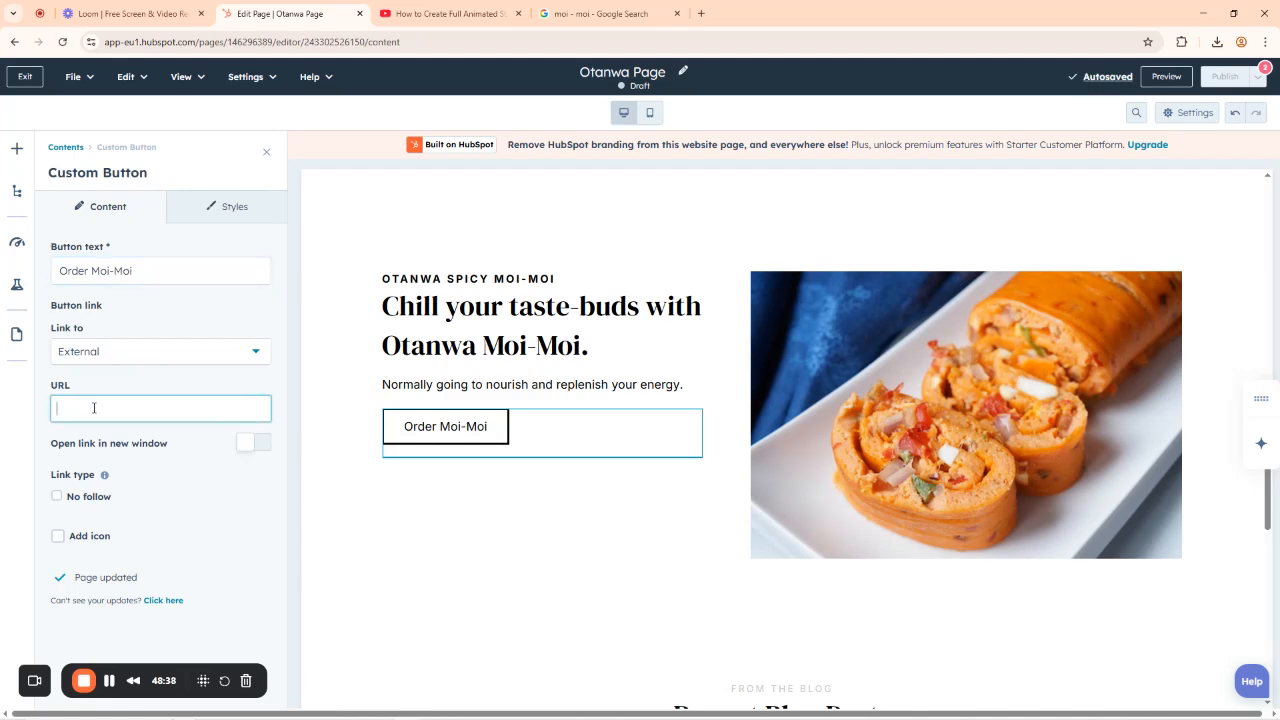
pyautogui.write('https')
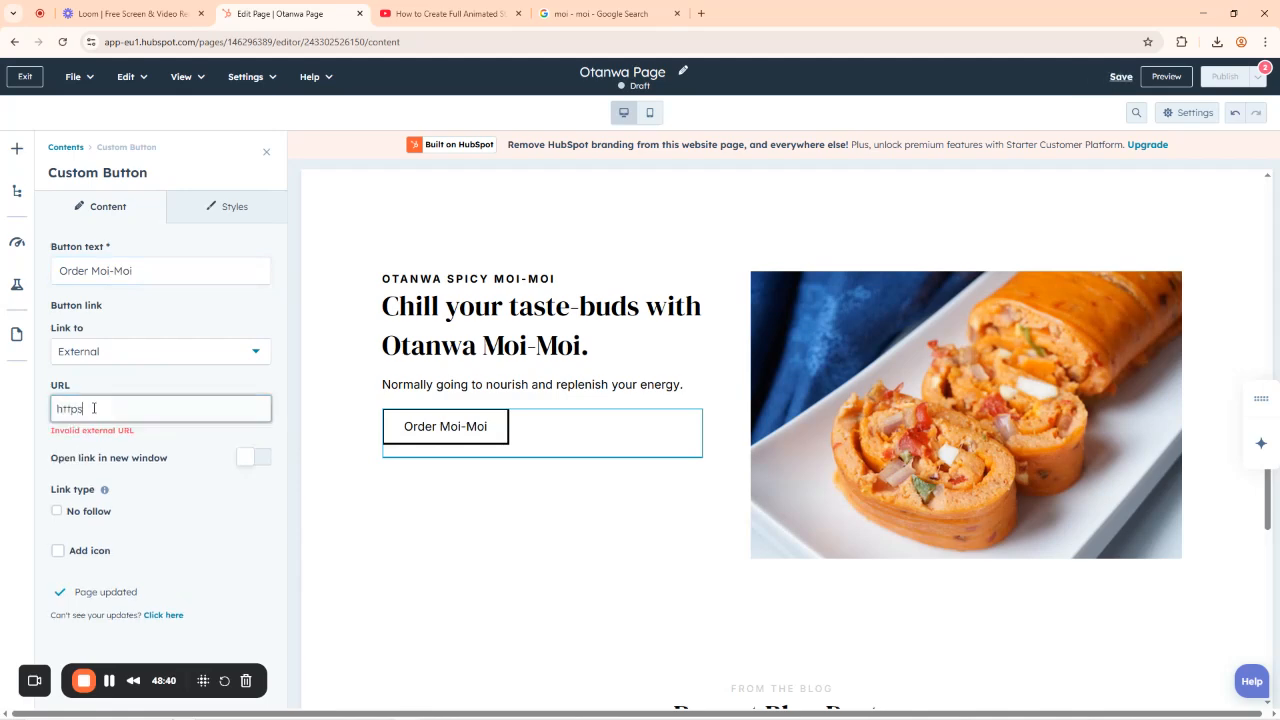
pyautogui.write('://whats')
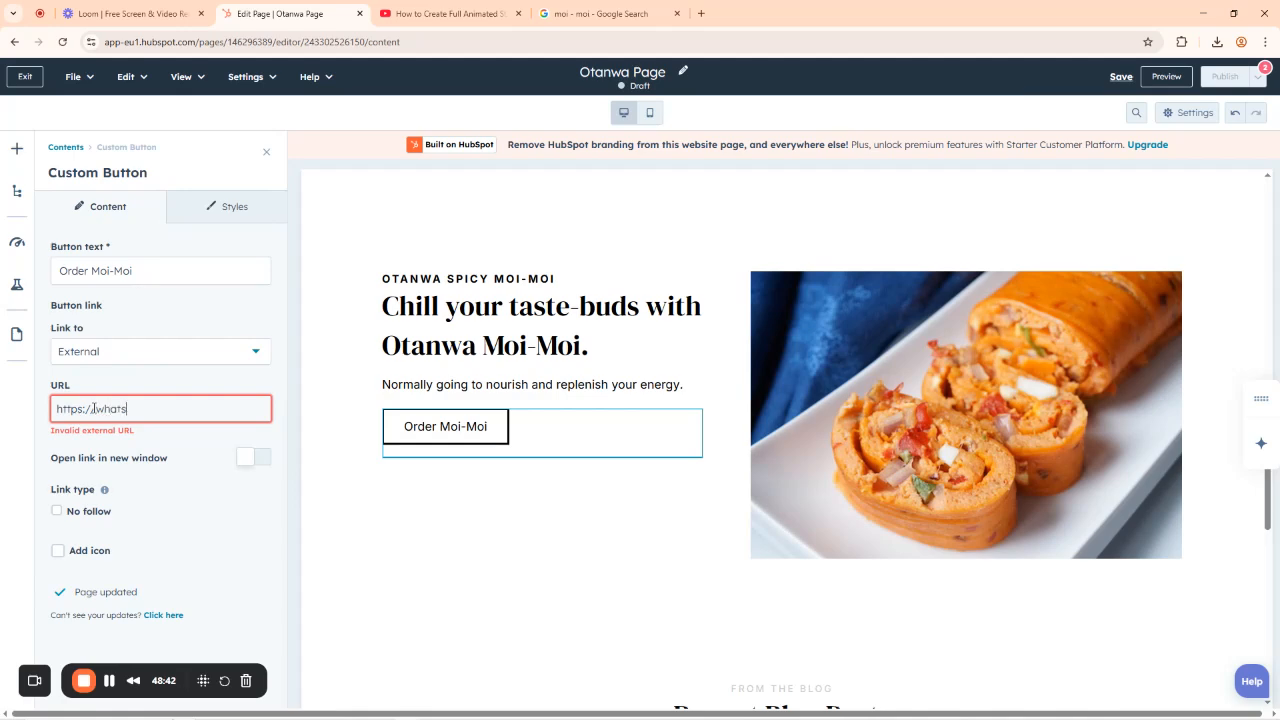
pyautogui.write('app.com/phone-number')
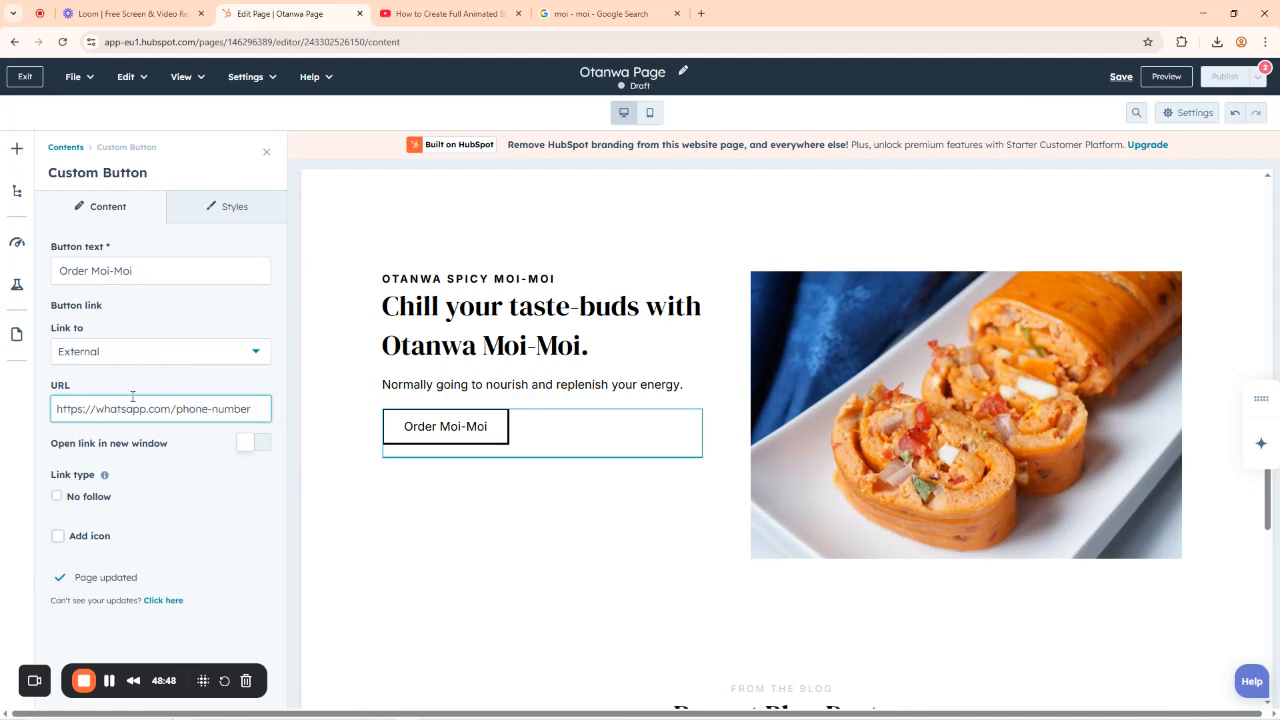
pyautogui.click(602, 214)
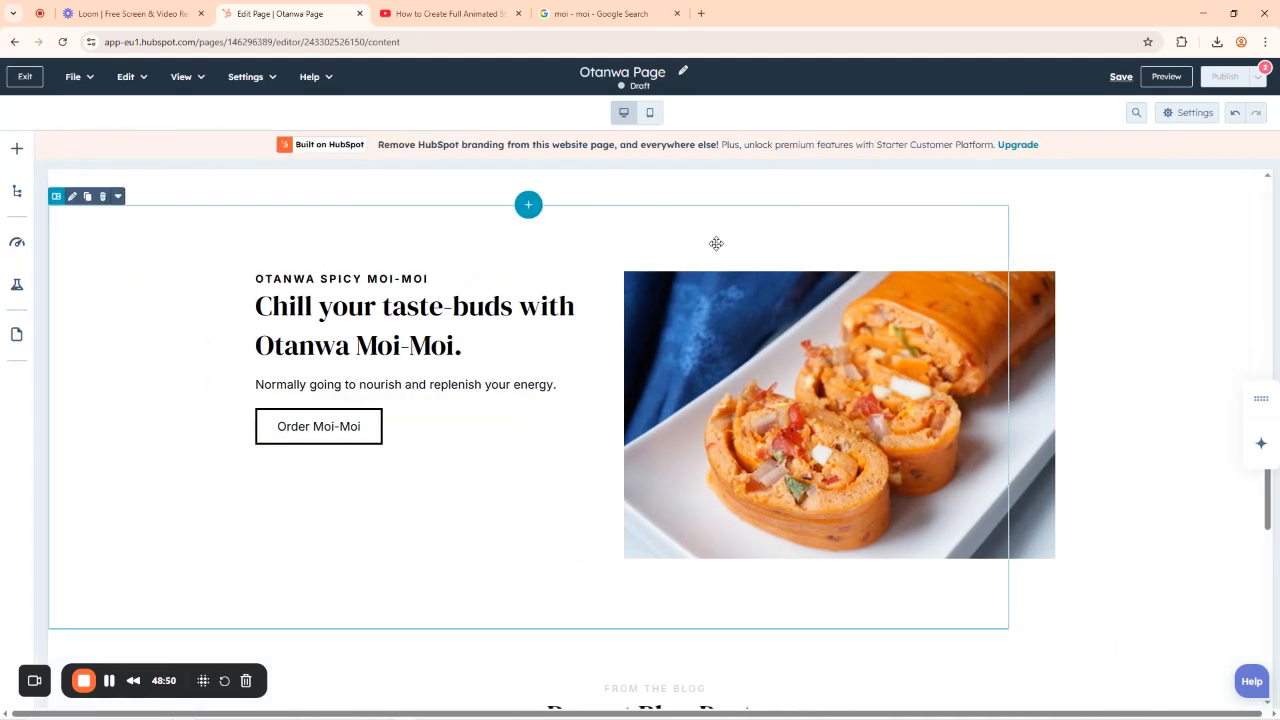
# Replace the "From the blog" label above the Recent Blog Posts heading with "Otanwa Special Discount".
pyautogui.scroll(-5, 828, 460)
pyautogui.scroll(1, 791, 446)
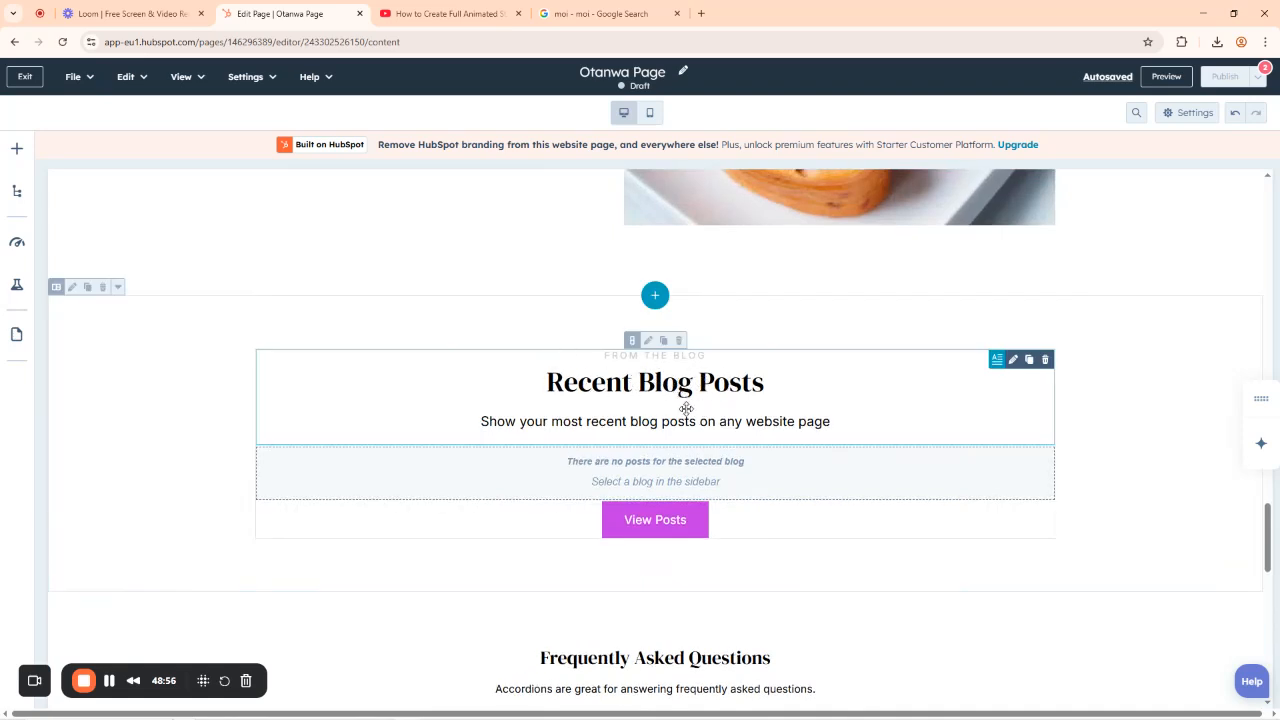
pyautogui.click(727, 383)
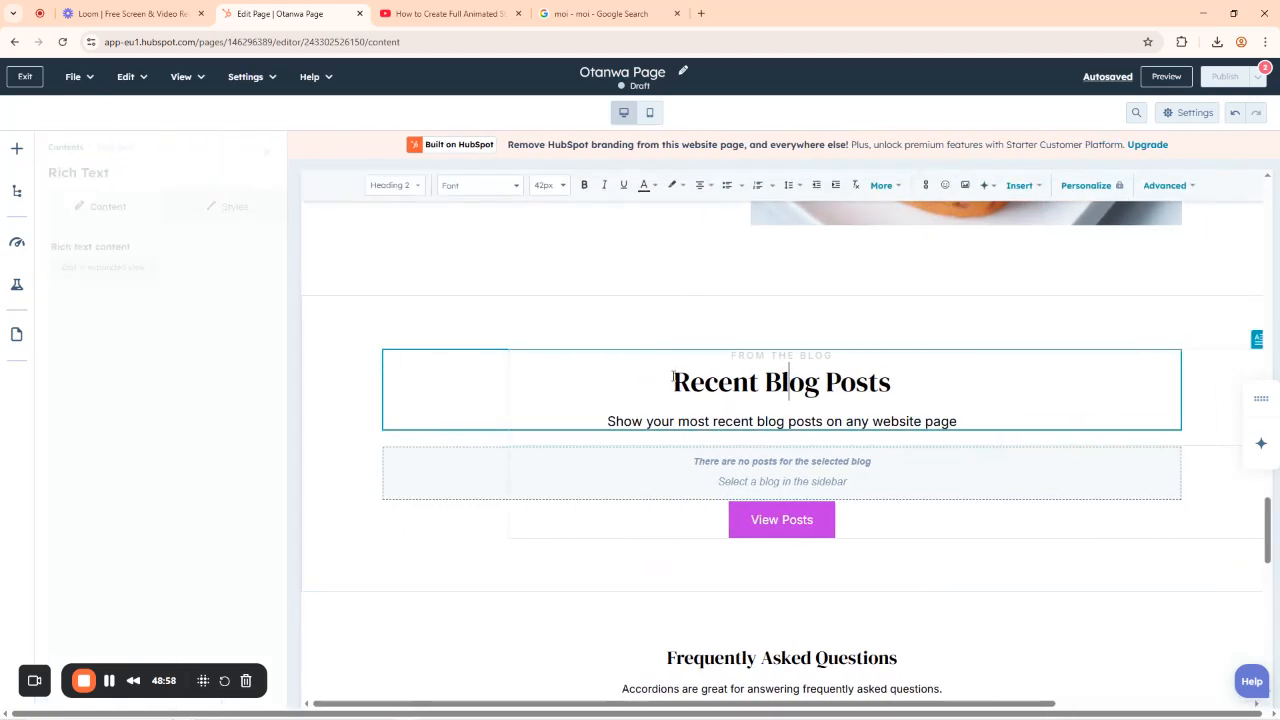
pyautogui.moveTo(843, 358); pyautogui.dragTo(711, 354)
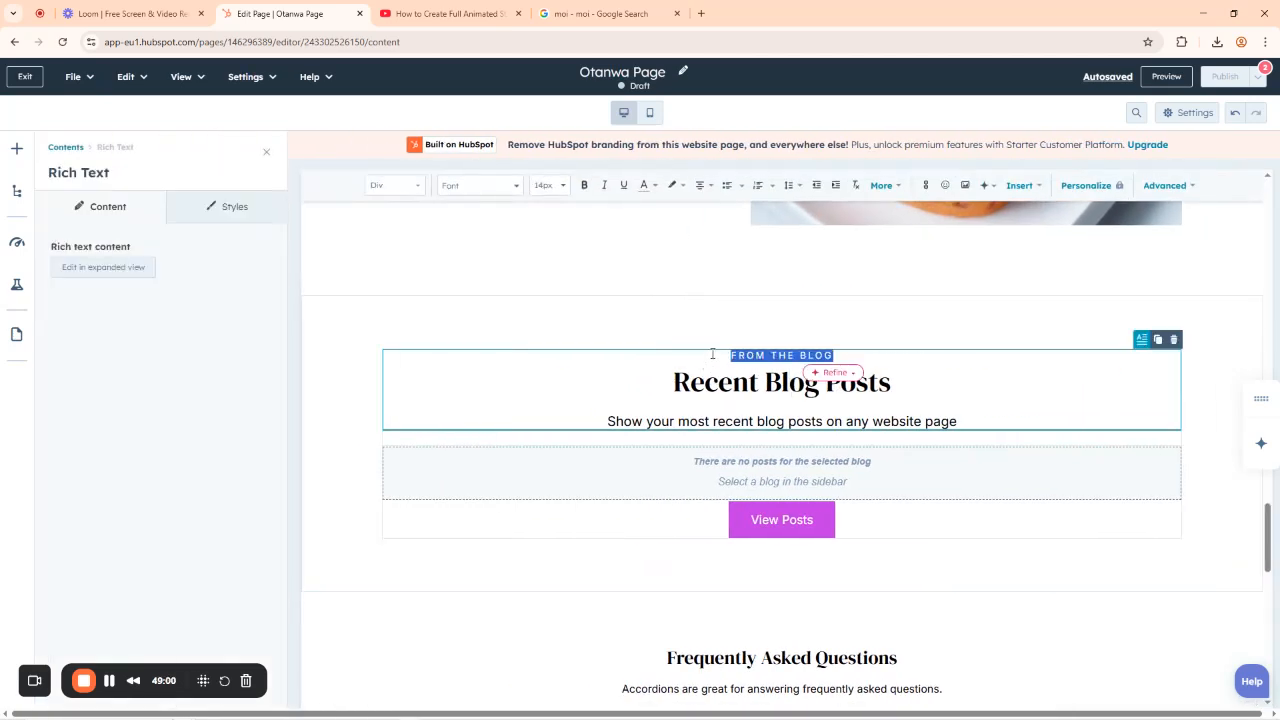
pyautogui.write('Otanwa ')
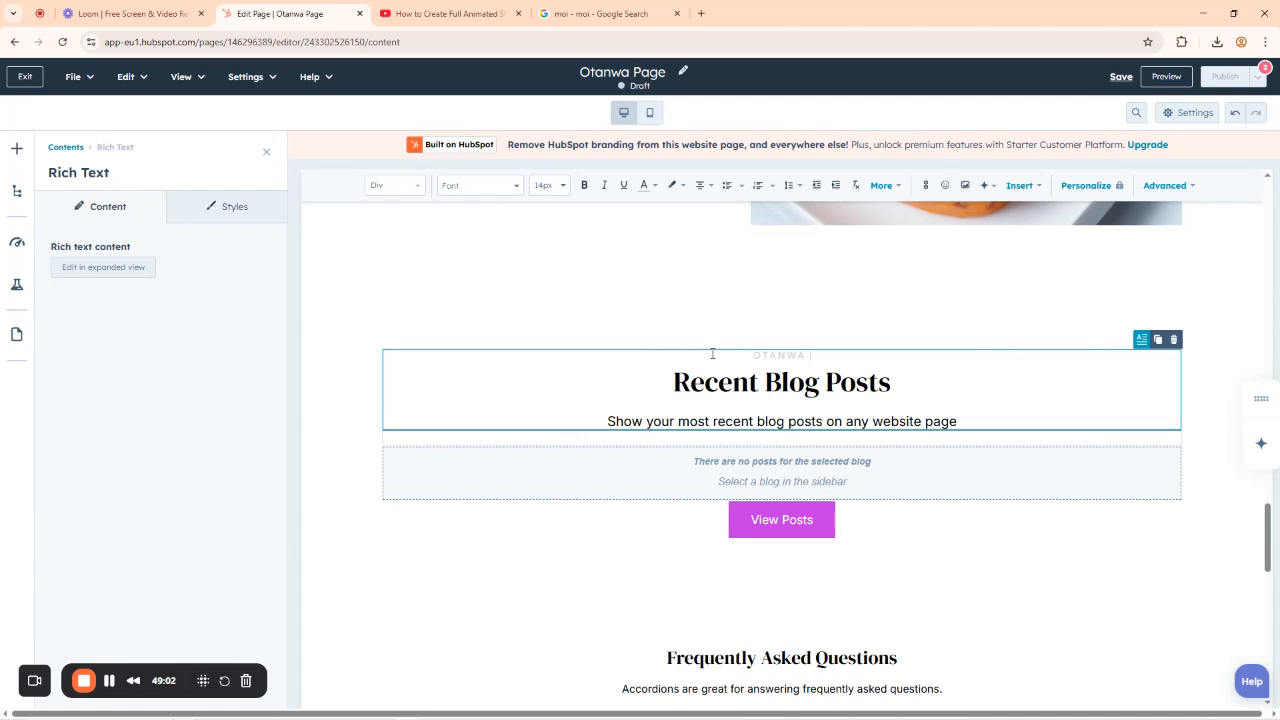
pyautogui.write('Special Discount')
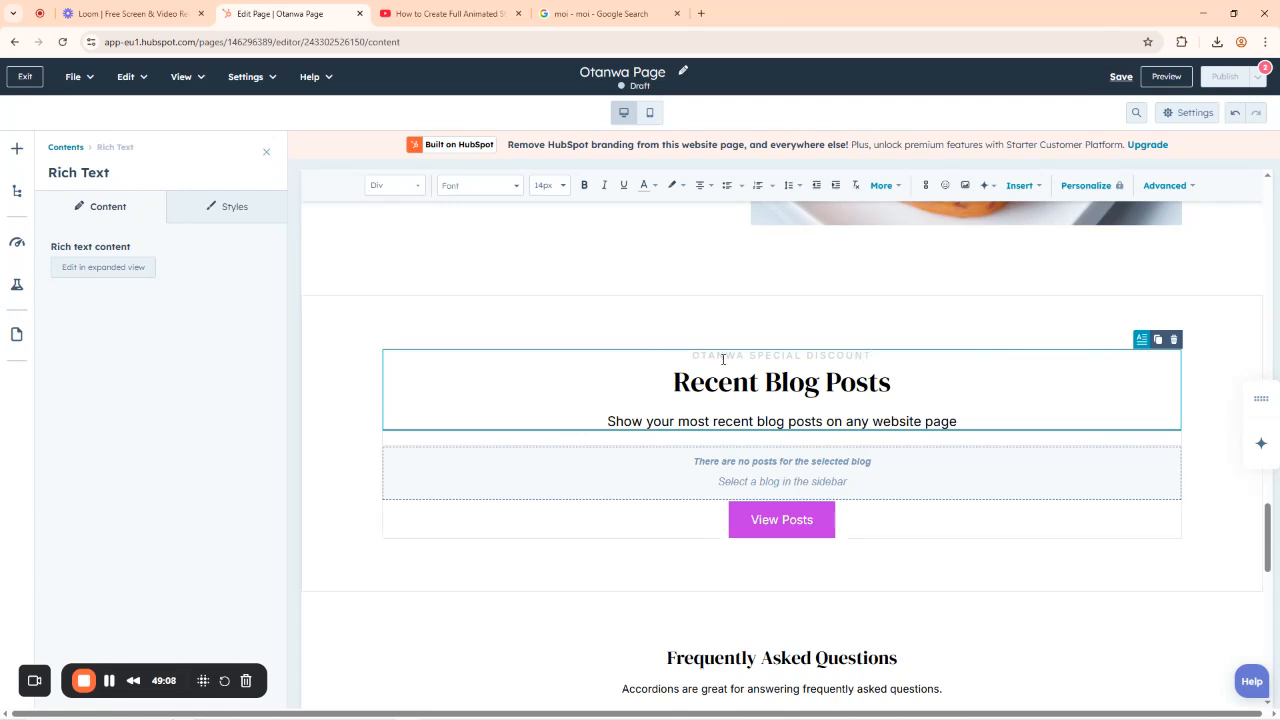
# Replace the "Recent Blog Posts" heading with "Buy 5 and get 1 free".
pyautogui.click(733, 382)
pyautogui.moveTo(865, 395); pyautogui.dragTo(675, 388)
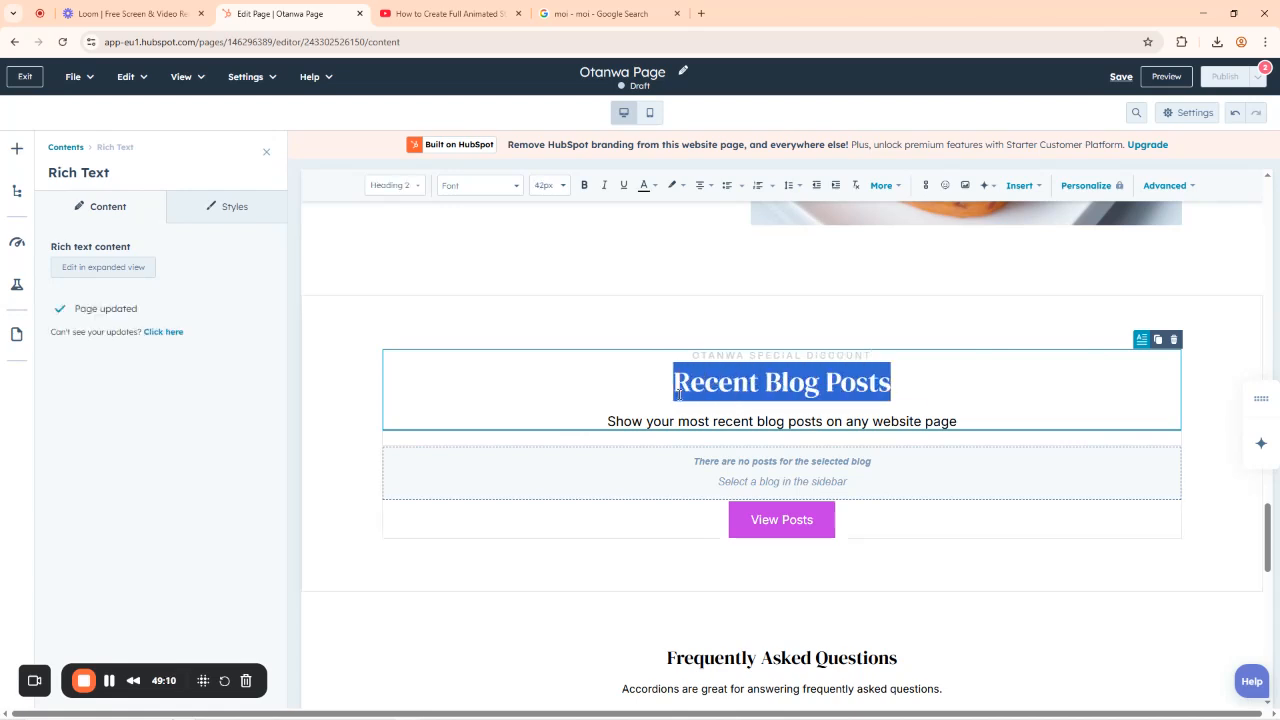
pyautogui.write('Buy ')
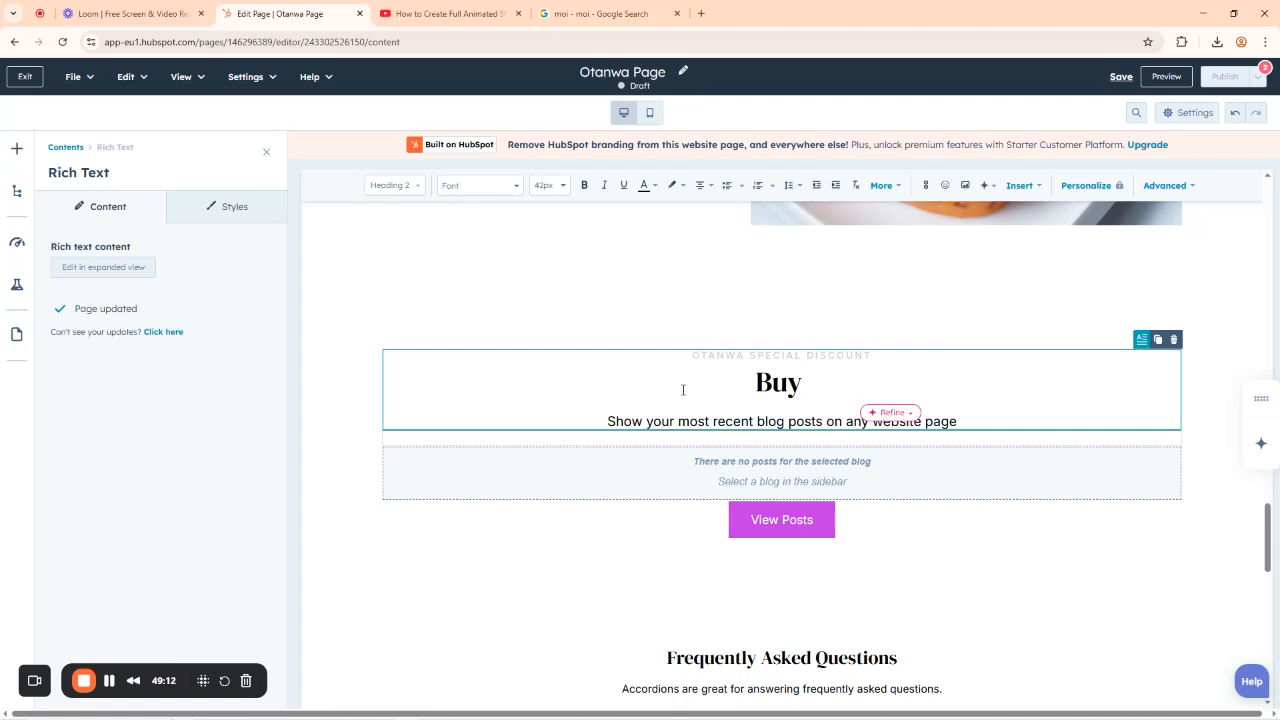
pyautogui.write('5 anf g')
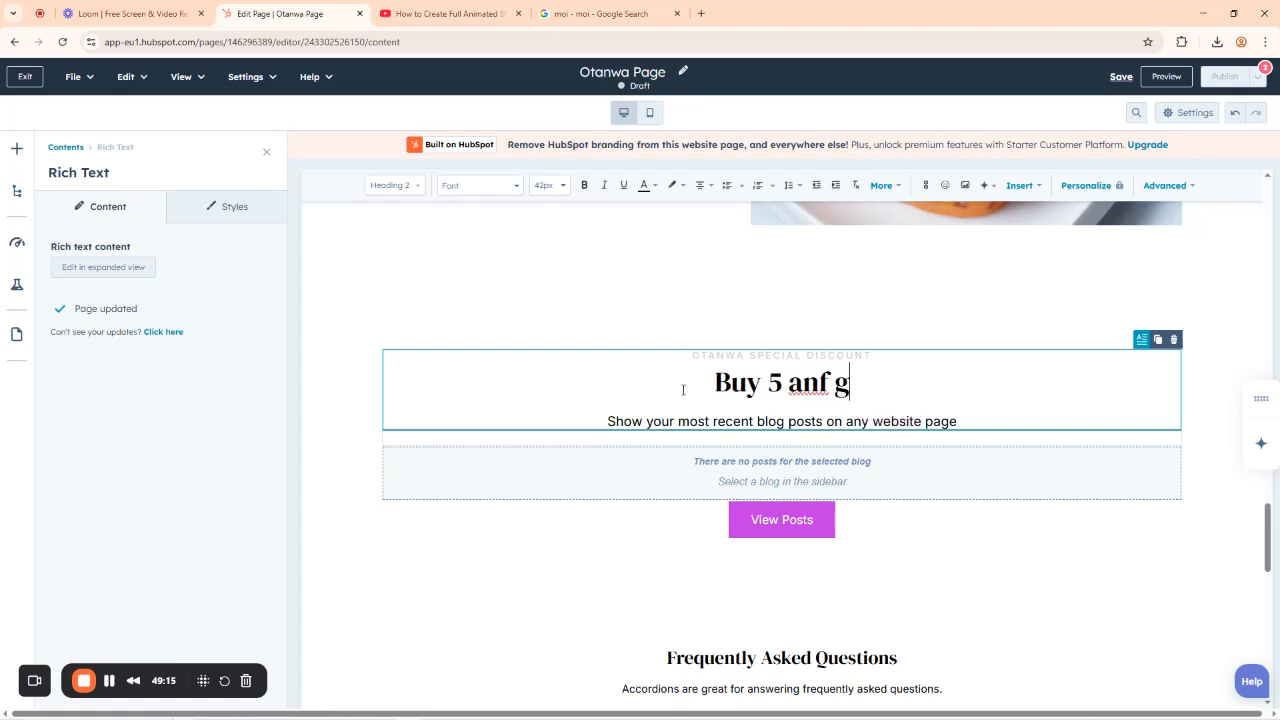
pyautogui.press('BackSpace')
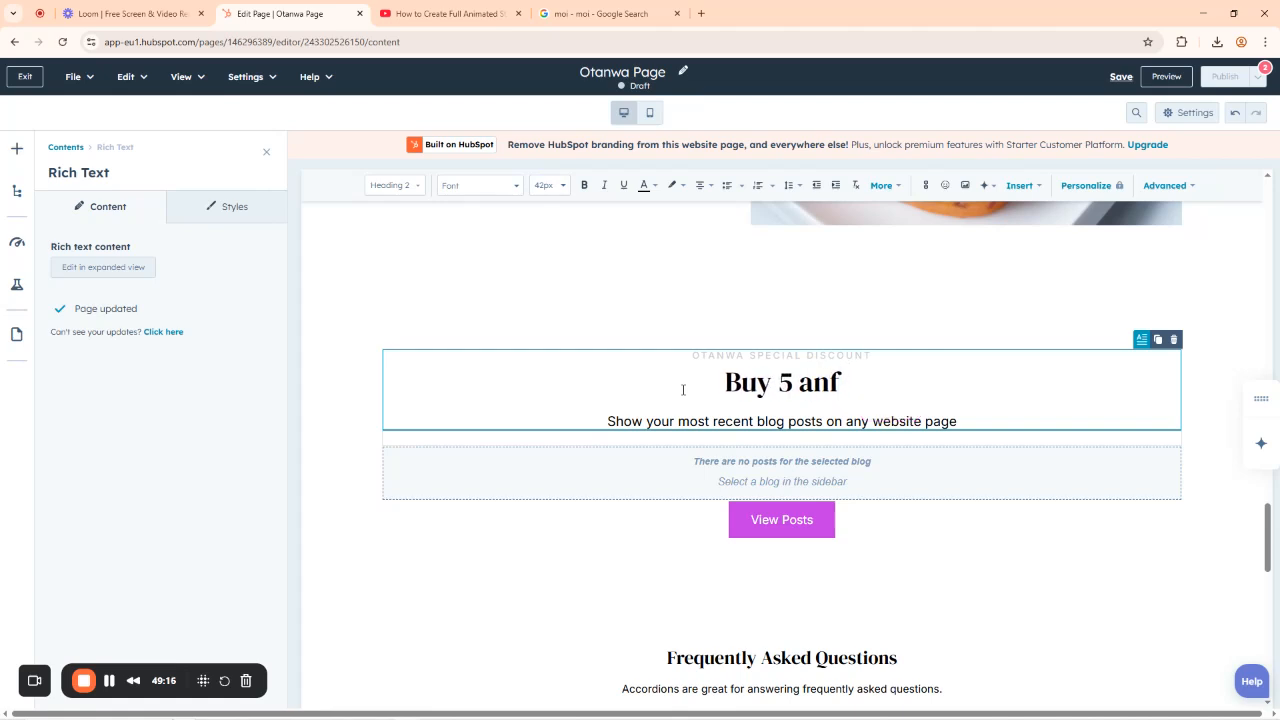
pyautogui.press('BackSpace')
pyautogui.write('d get 1 fo')
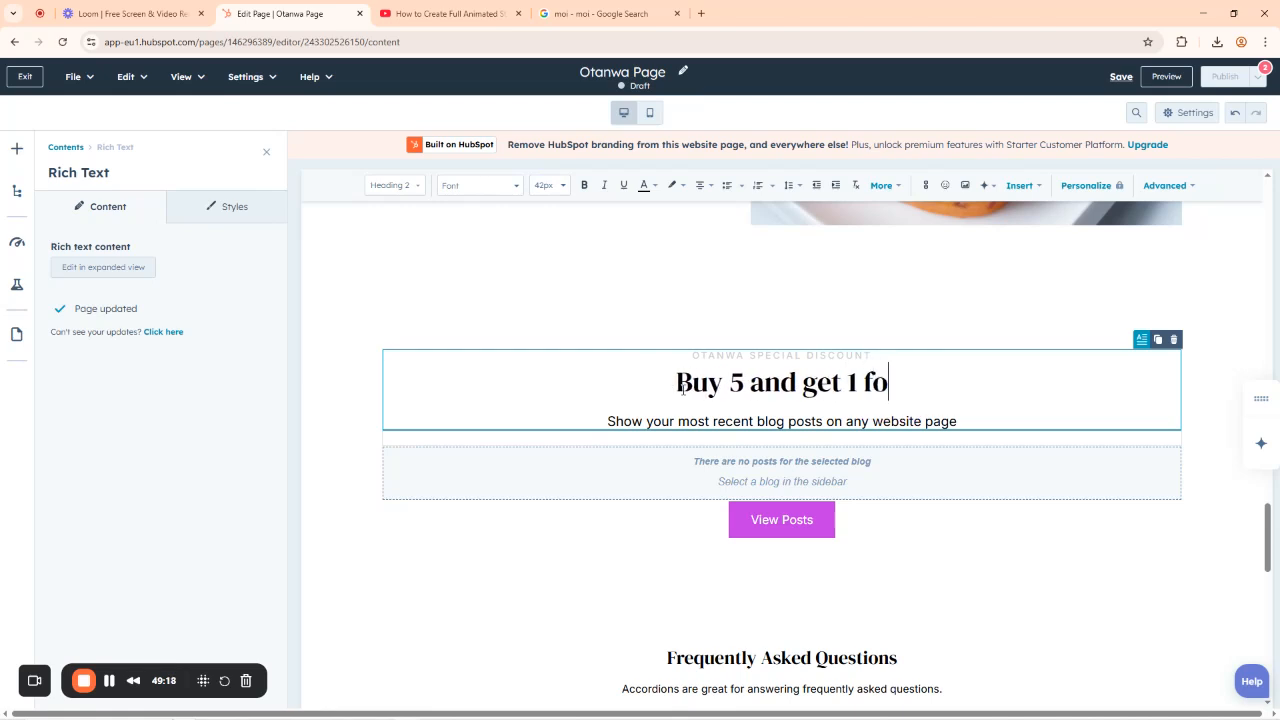
pyautogui.write('r')
pyautogui.press('BackSpace')
pyautogui.press('BackSpace')
pyautogui.write('ree')
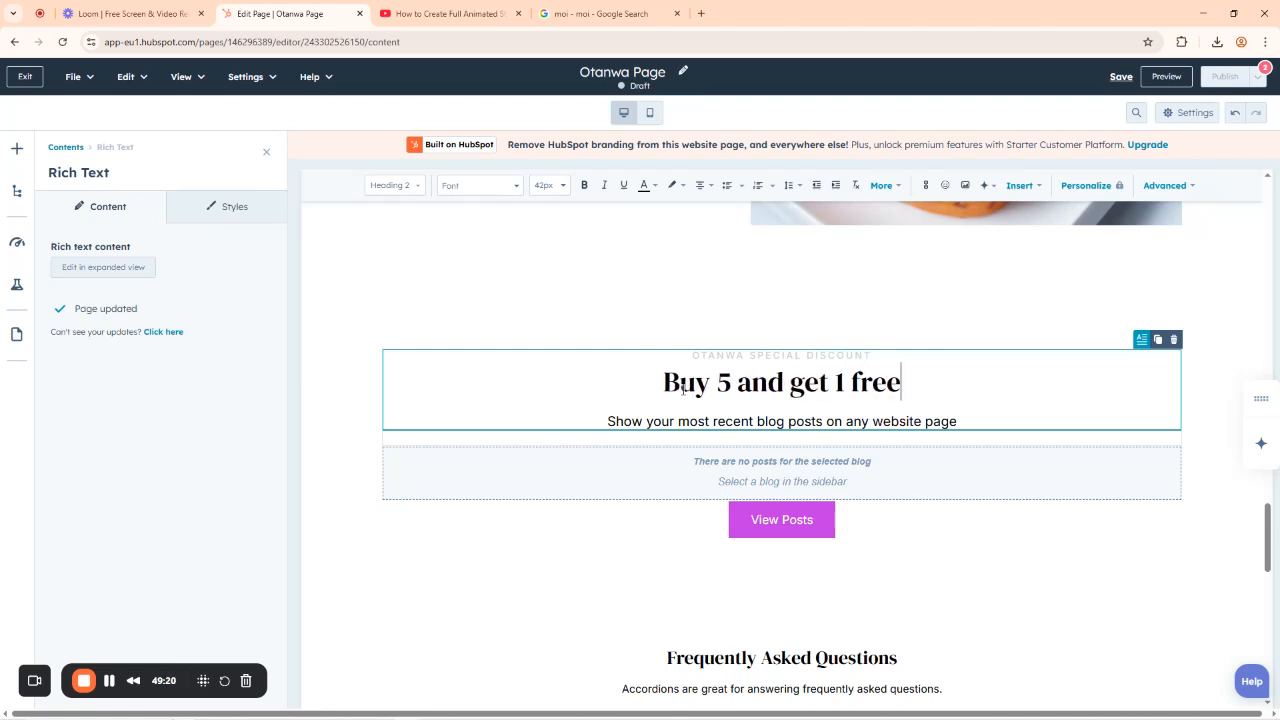
# Replace the description under the "Buy 5 and get 1 free" heading with "Show us your support for otanwa Business and receive instant Bonus".
pyautogui.moveTo(609, 420); pyautogui.dragTo(966, 419)
pyautogui.write('Sh')
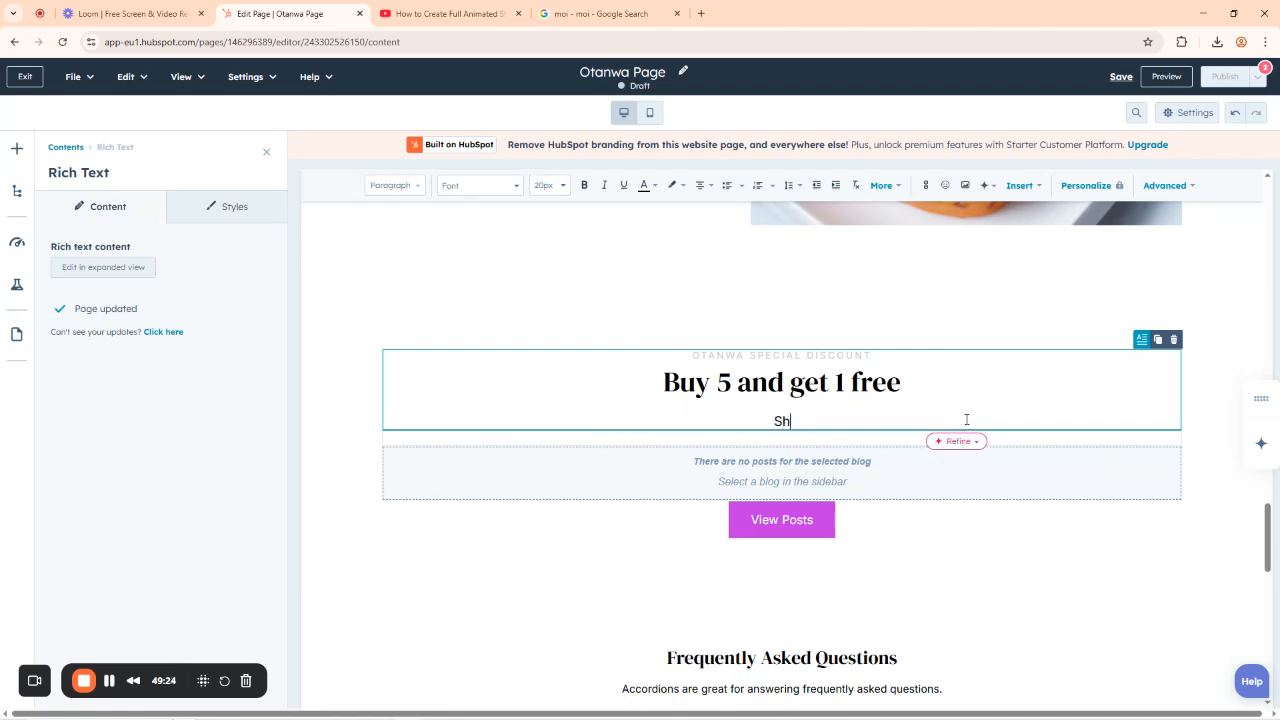
pyautogui.write('ow us your support for o')
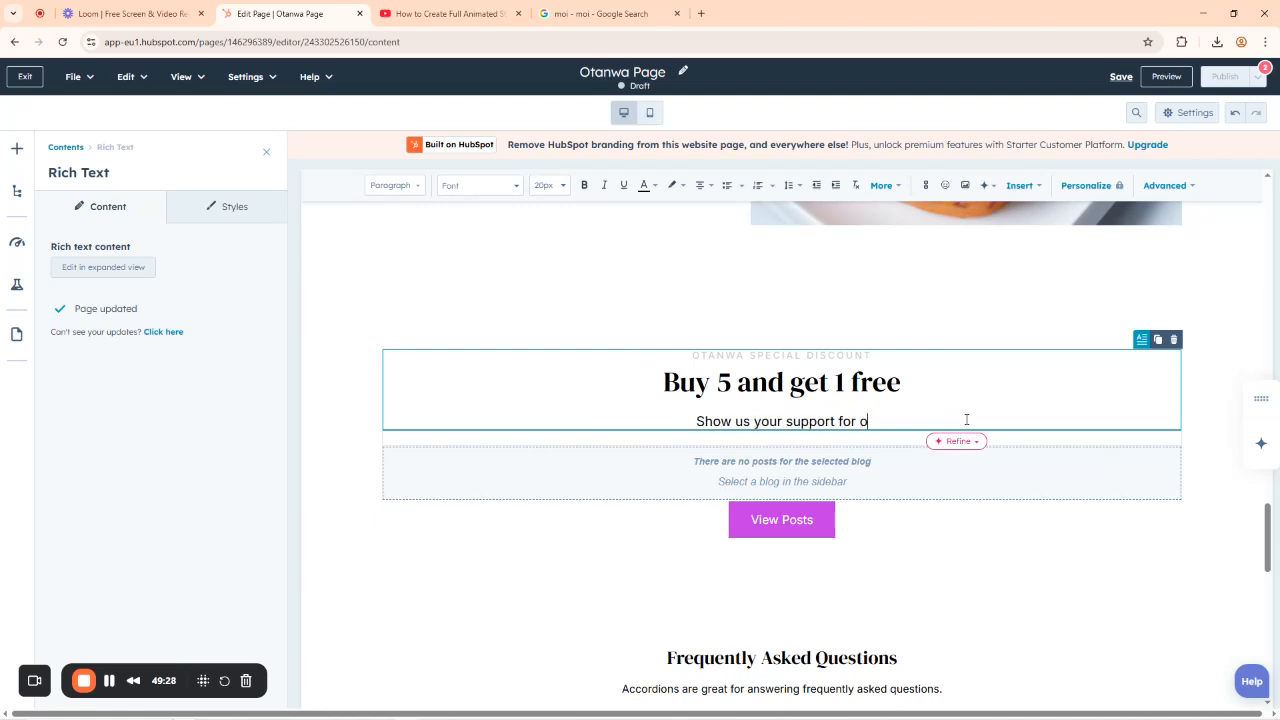
pyautogui.write('tanwa Busines')
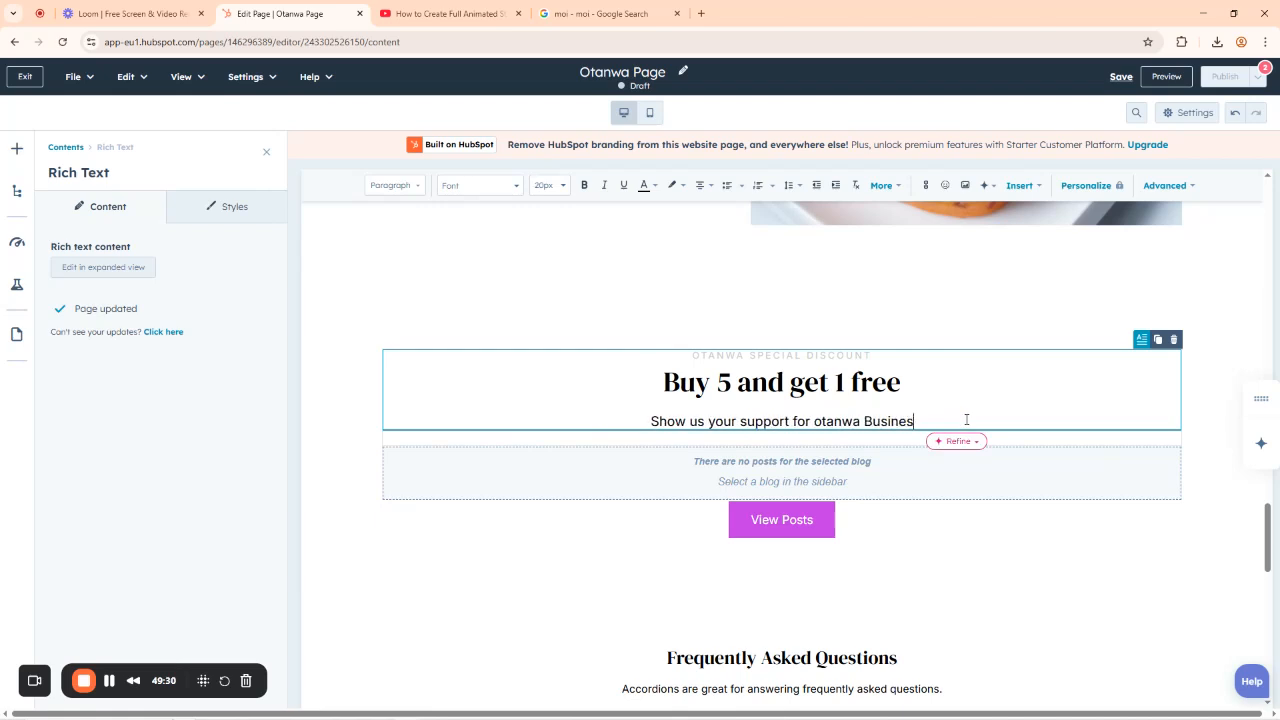
pyautogui.write('s and rec')
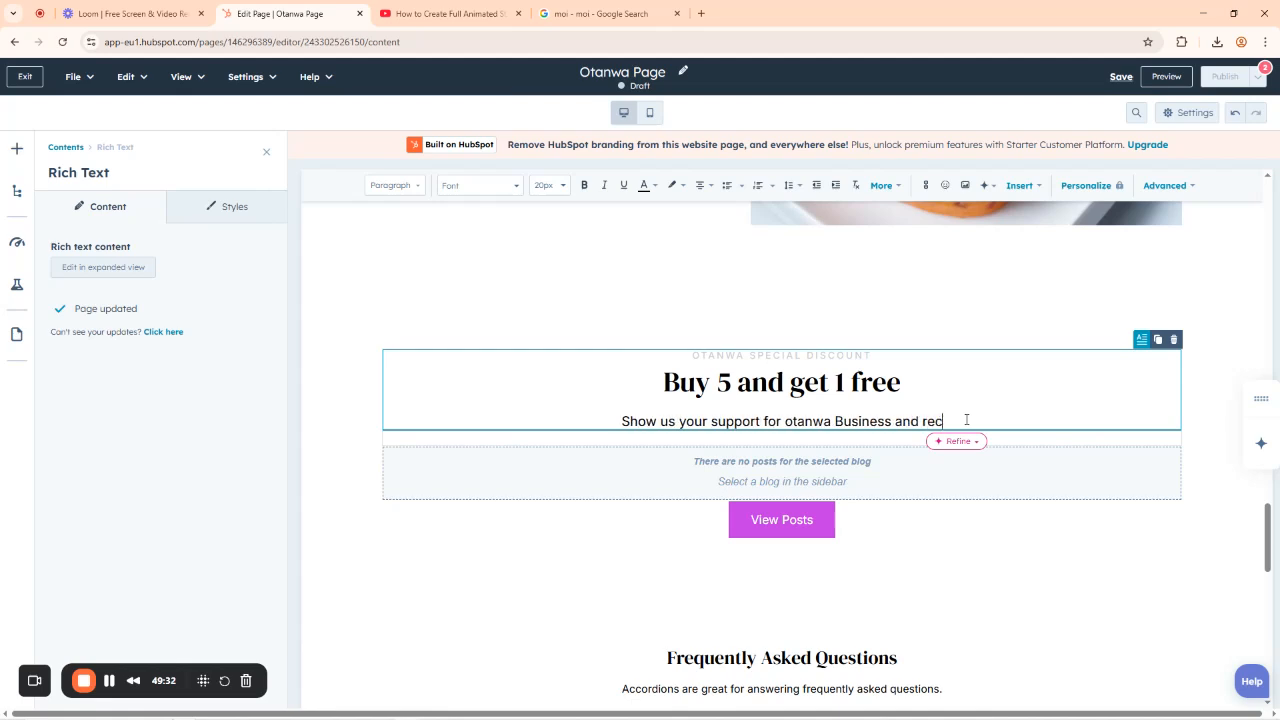
pyautogui.write('eive i')
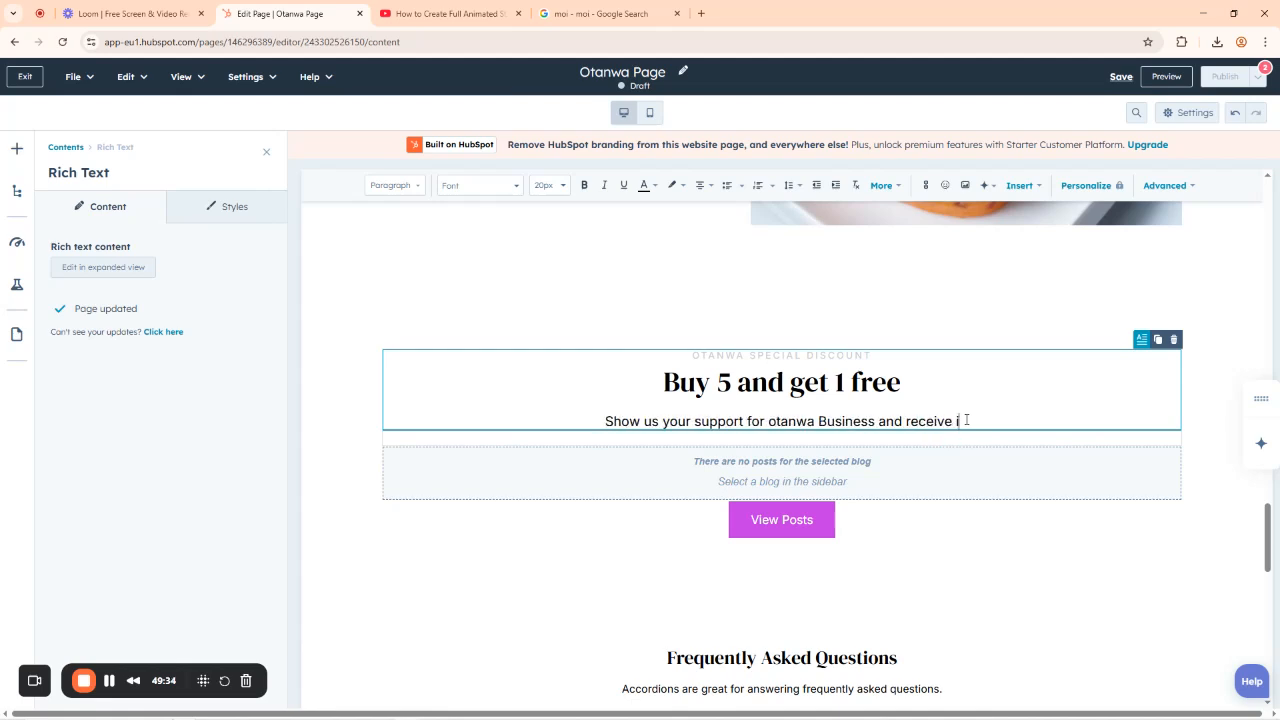
pyautogui.write('nstant Bonus')
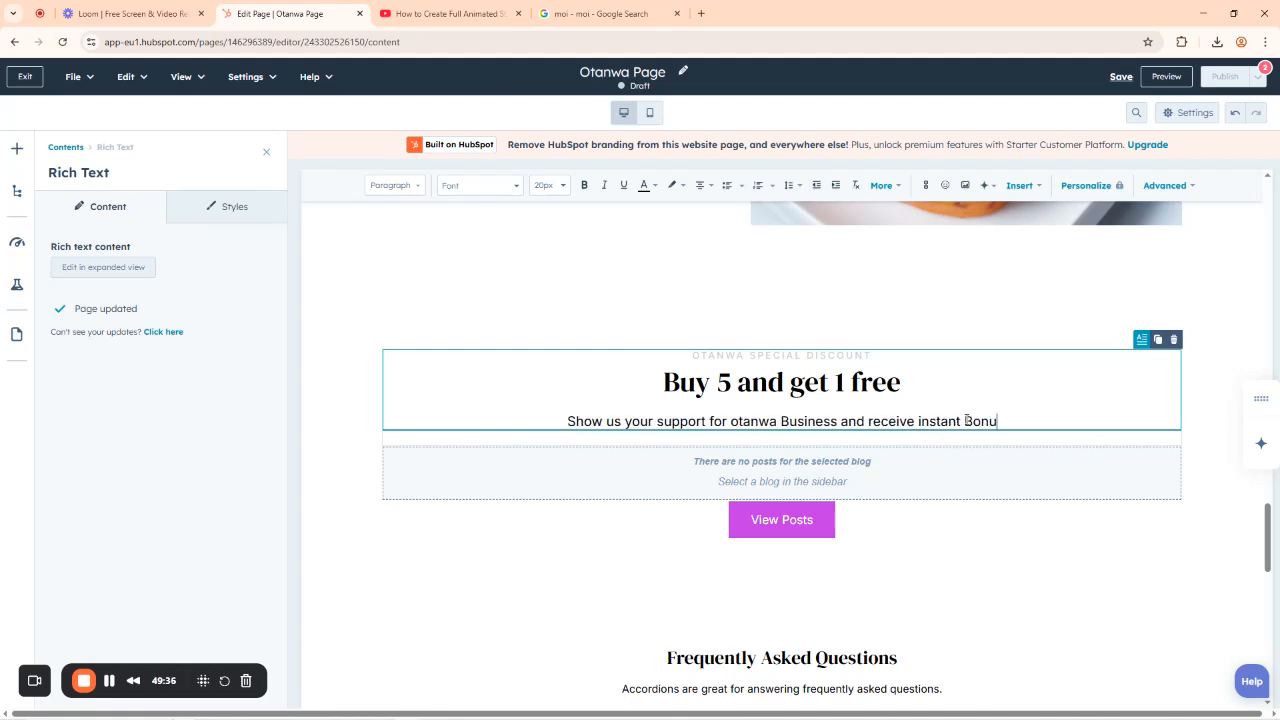
pyautogui.click(891, 307)
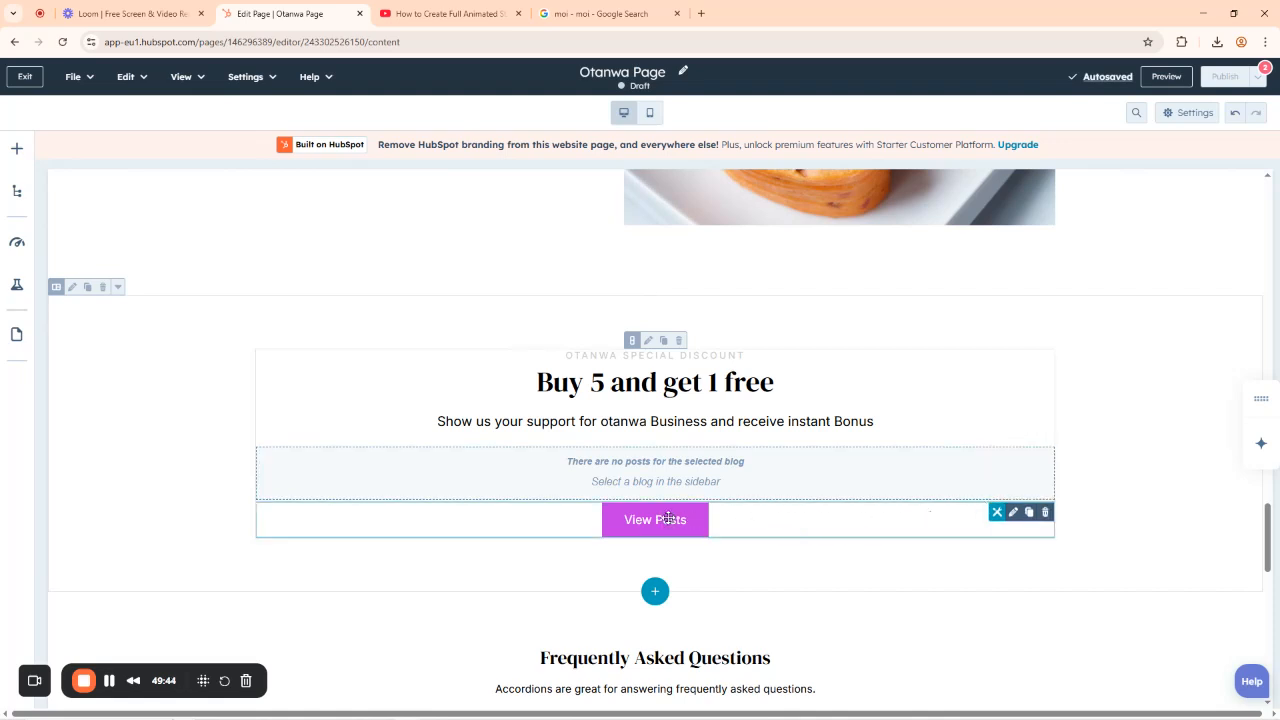
# Delete the "View Posts" button and the empty blog posts module from the special discount section.
pyautogui.click(930, 518)
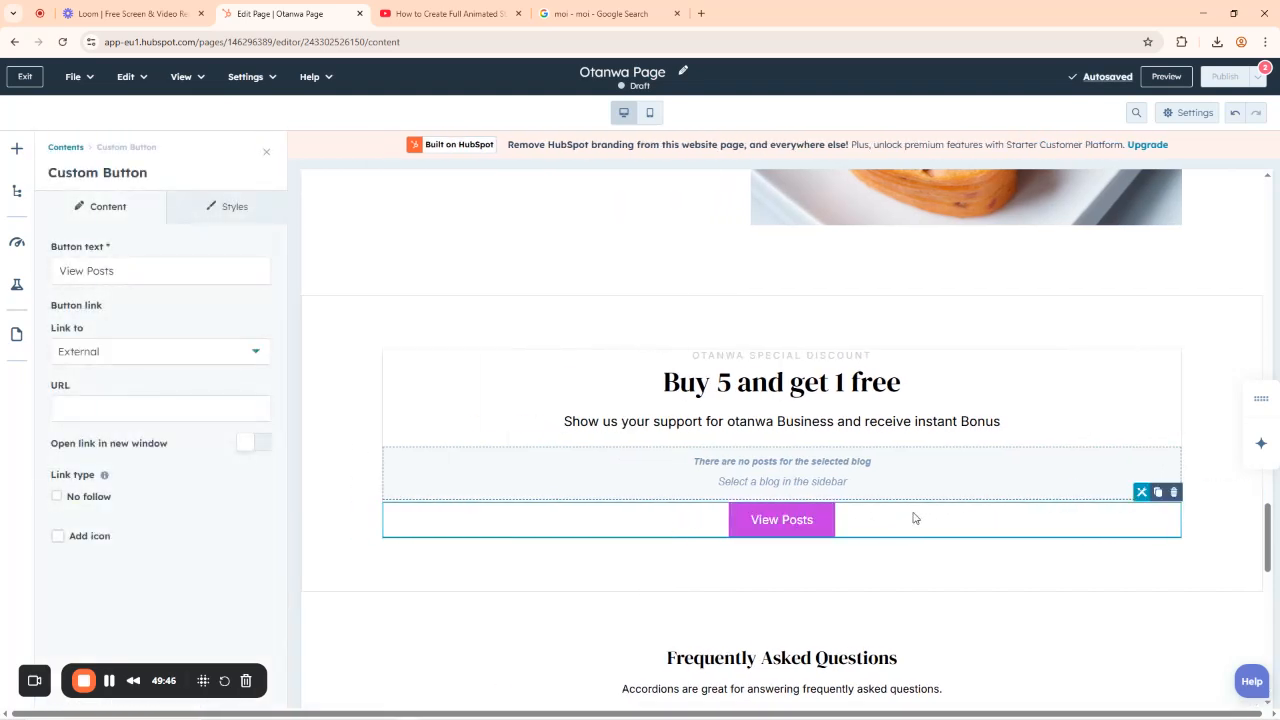
pyautogui.click(1035, 611)
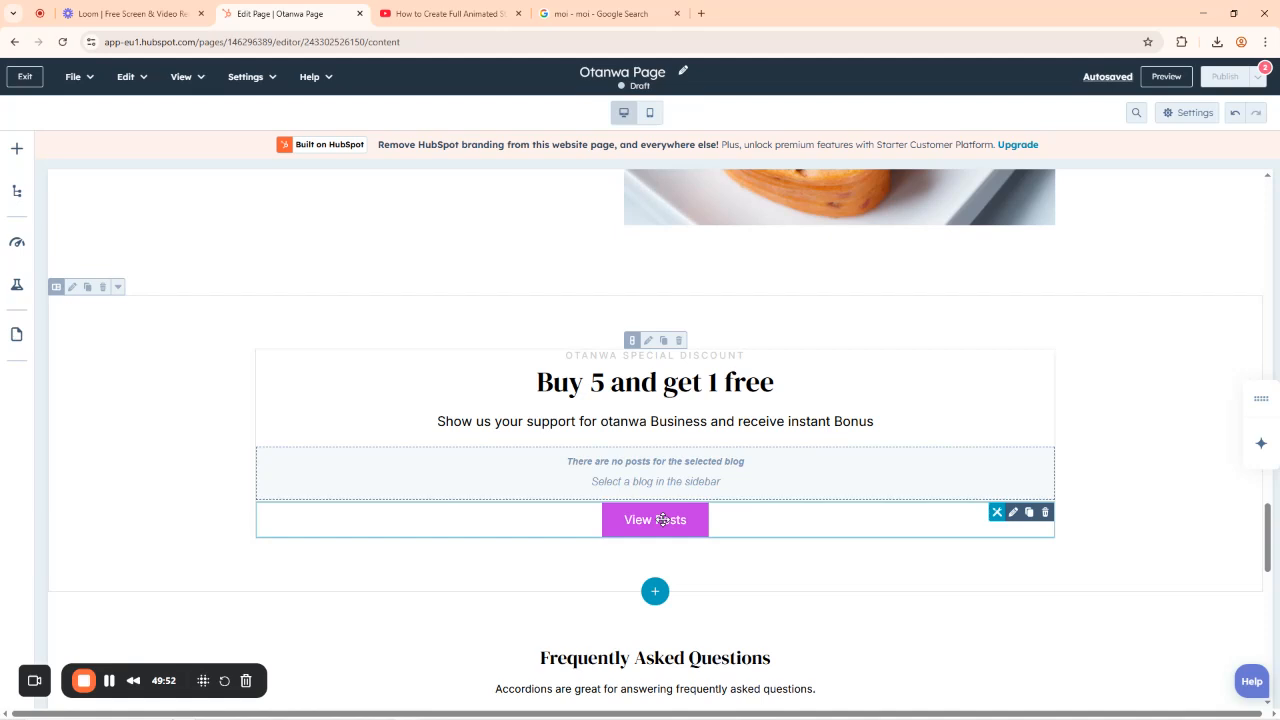
pyautogui.click(1045, 513)
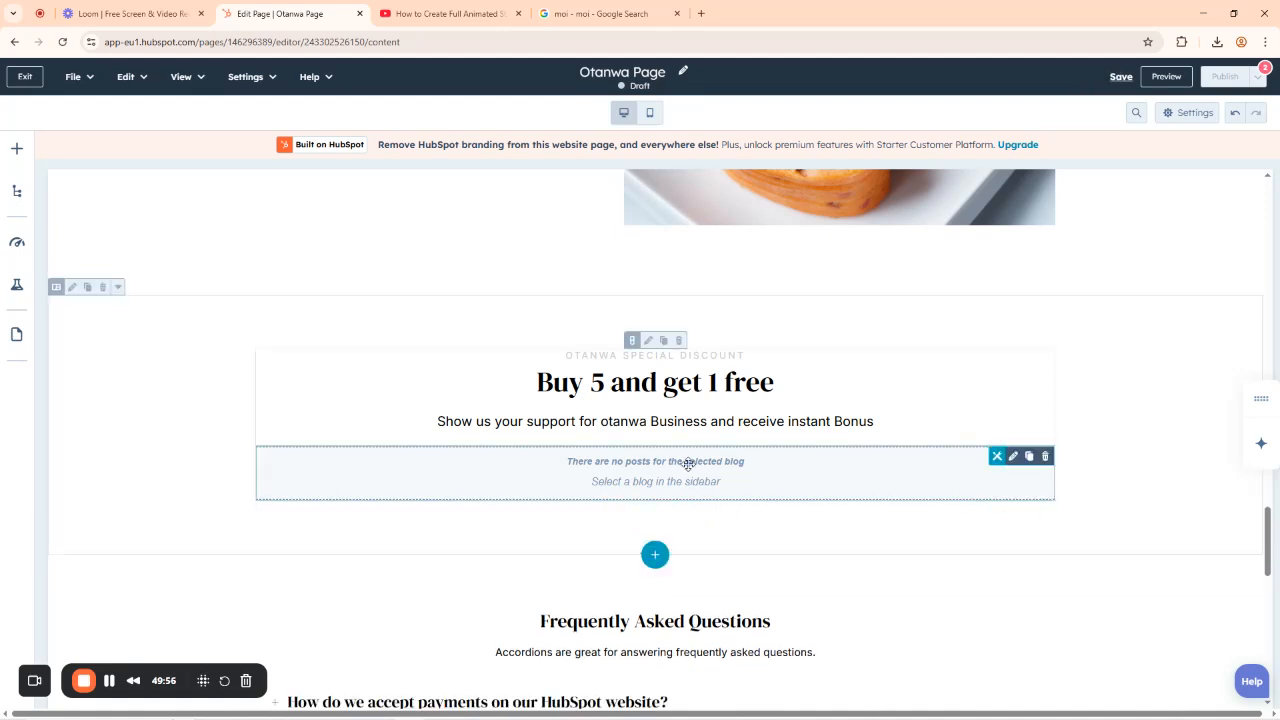
pyautogui.click(1045, 456)
# Change the title of the first Frequently Asked Questions accordion item to "Can i order Otanwa MOI-MOI for a party?".
pyautogui.scroll(-3, 895, 515)
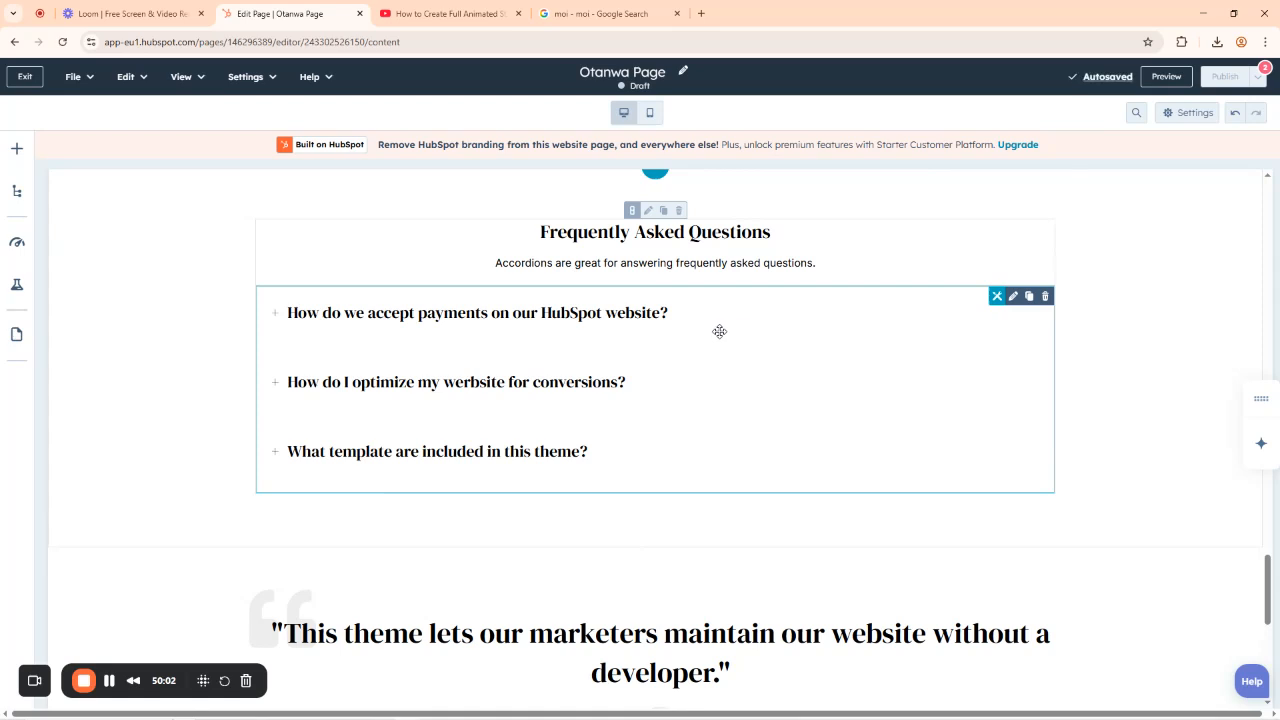
pyautogui.scroll(2, 700, 340)
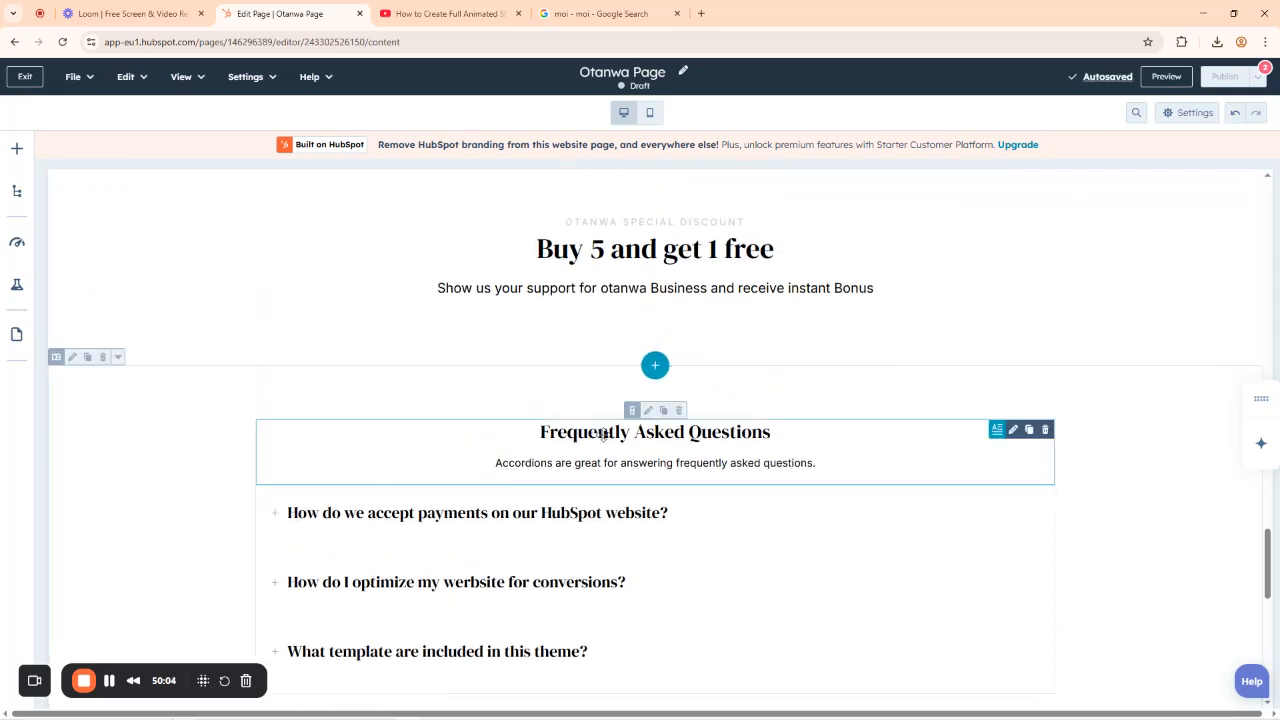
pyautogui.click(323, 513)
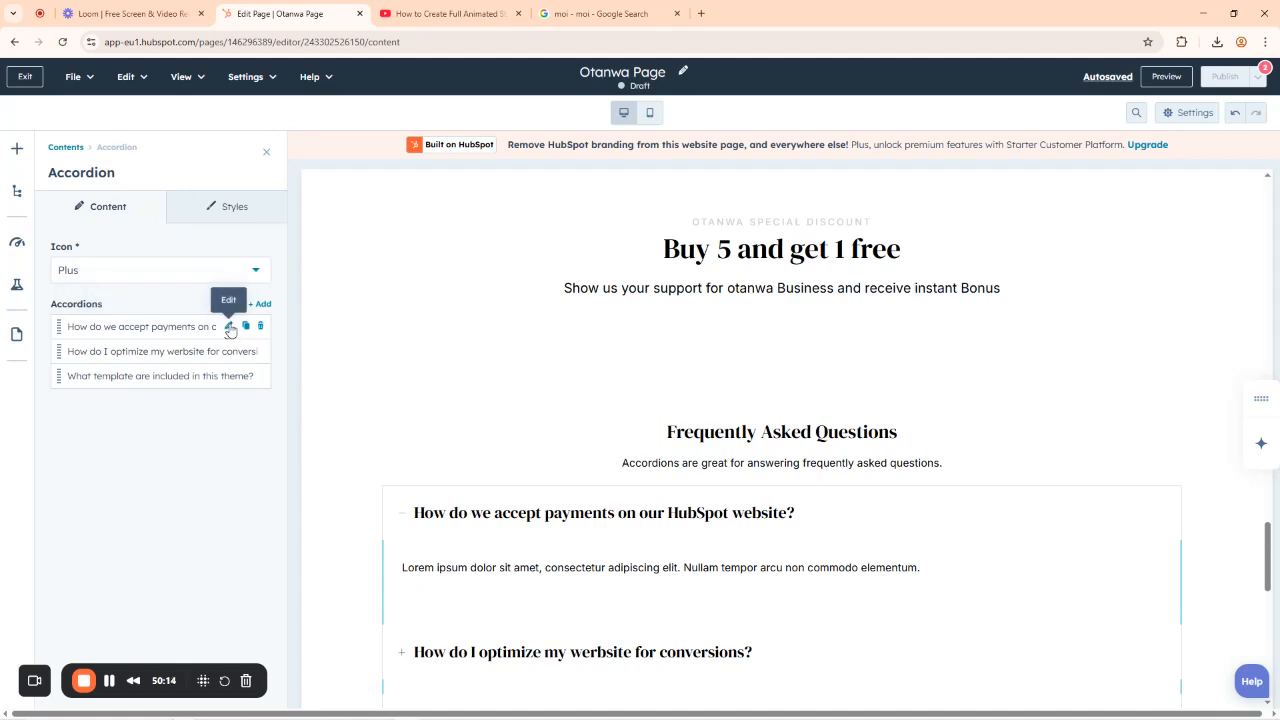
pyautogui.click(229, 327)
pyautogui.moveTo(148, 347); pyautogui.dragTo(53, 332)
pyautogui.write('Can i orde')
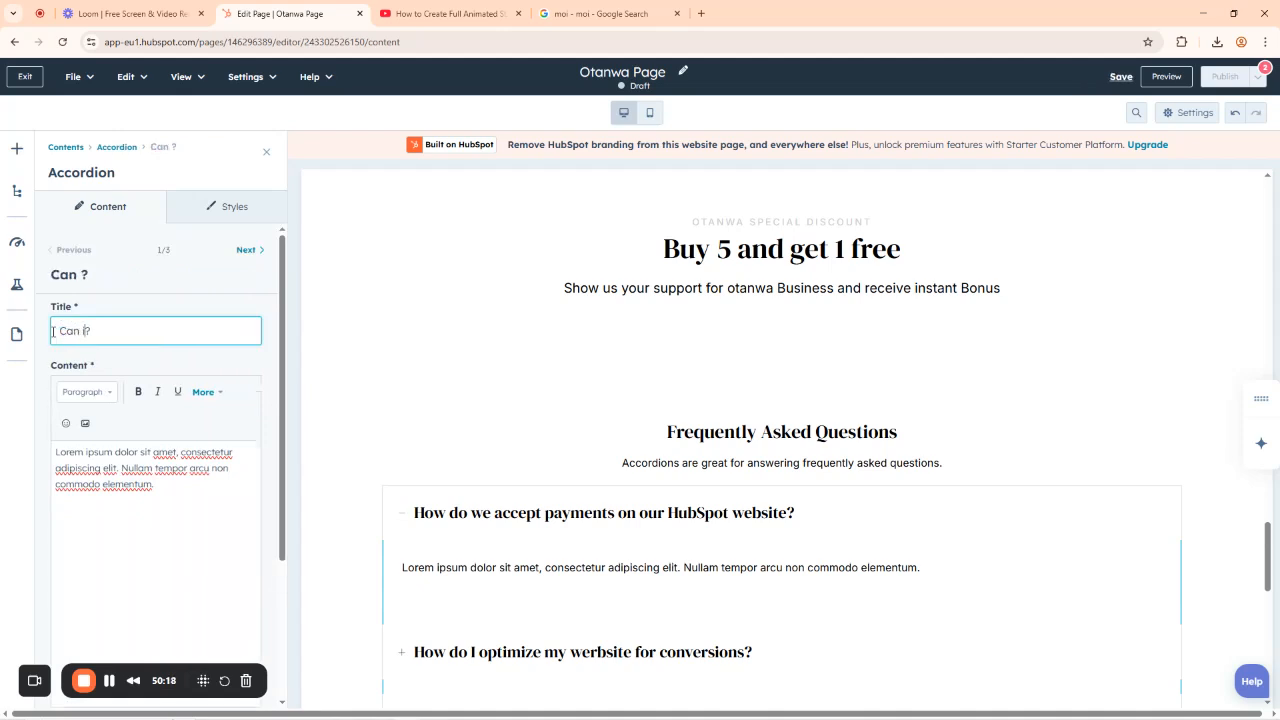
pyautogui.write('r Ota')
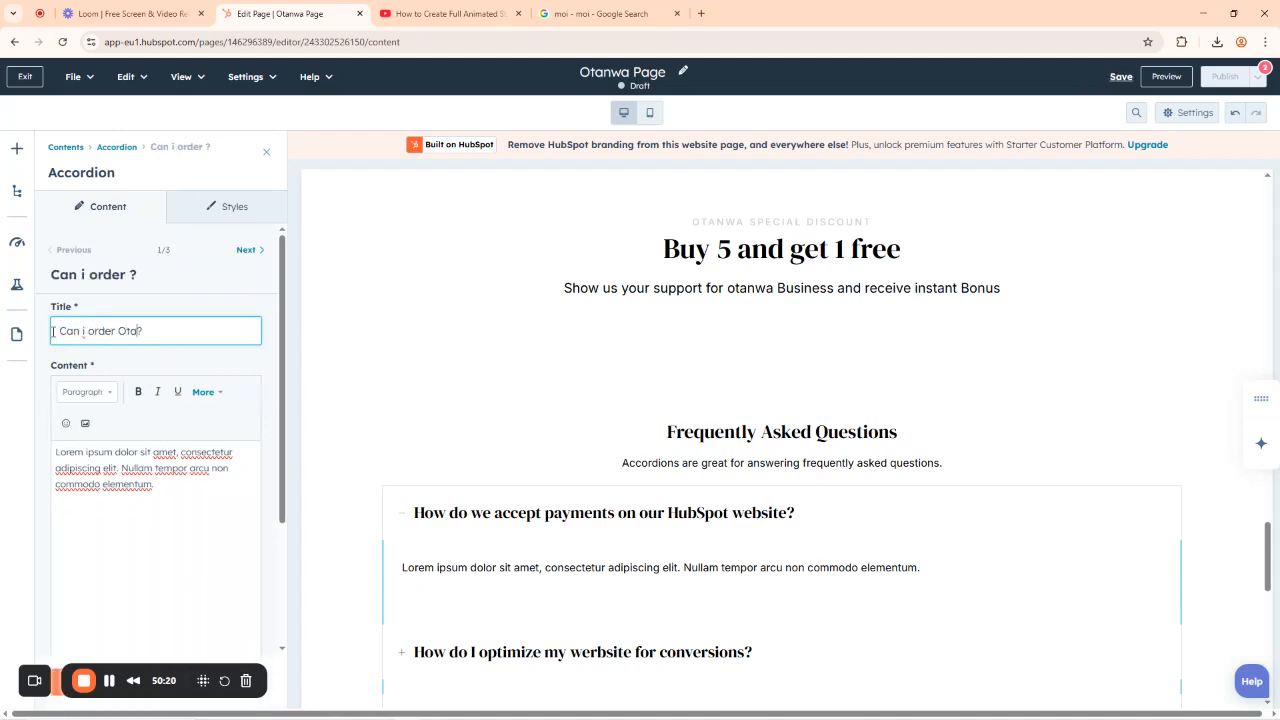
pyautogui.write('nwa MOI')
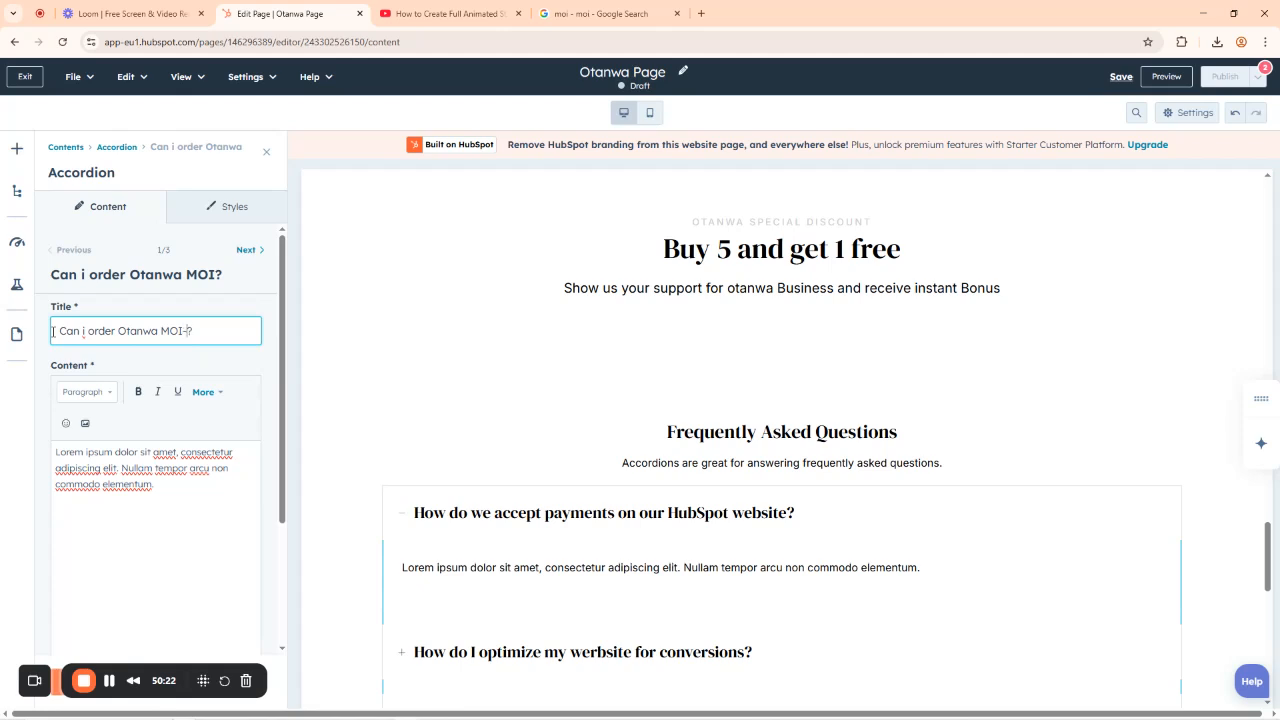
pyautogui.write('-MOI for a party')
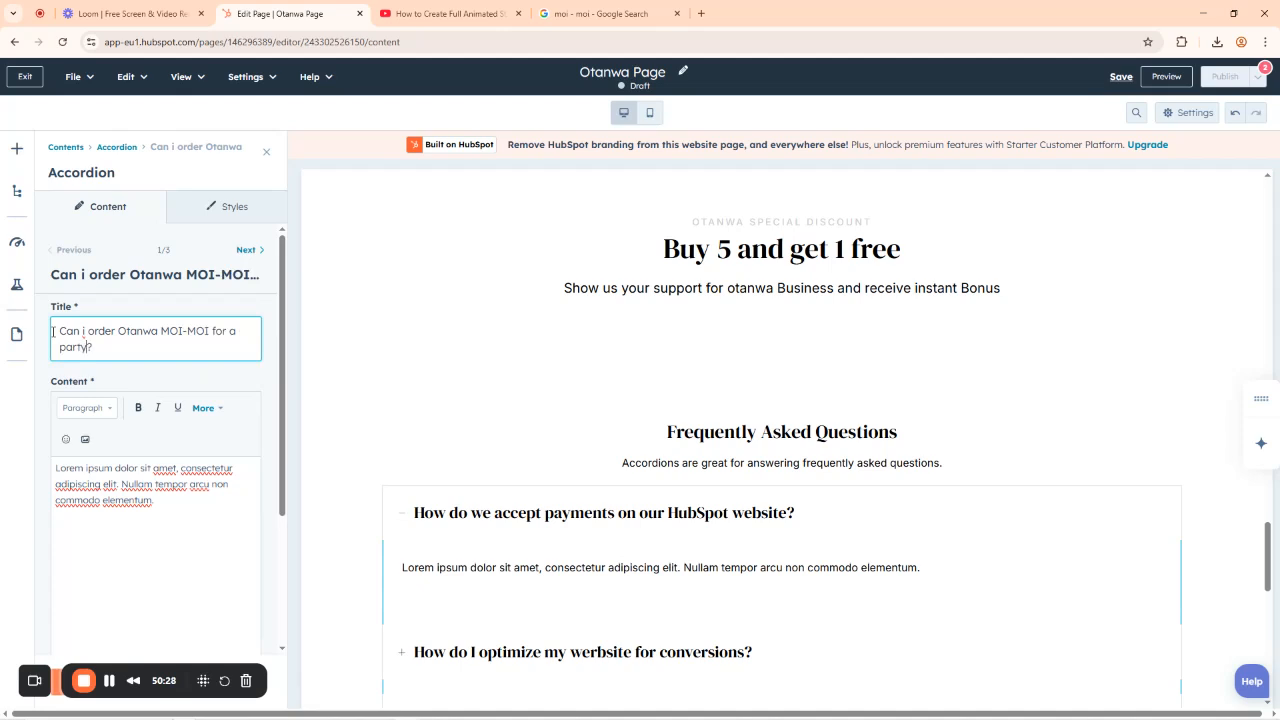
# Set and apply the first FAQ answer: "Yes, we deliver Moi-moi for events and more! We can even prepare, freeze and ship to you in the UK".
pyautogui.click(155, 503)
pyautogui.hotkey('ctrl', 'a')
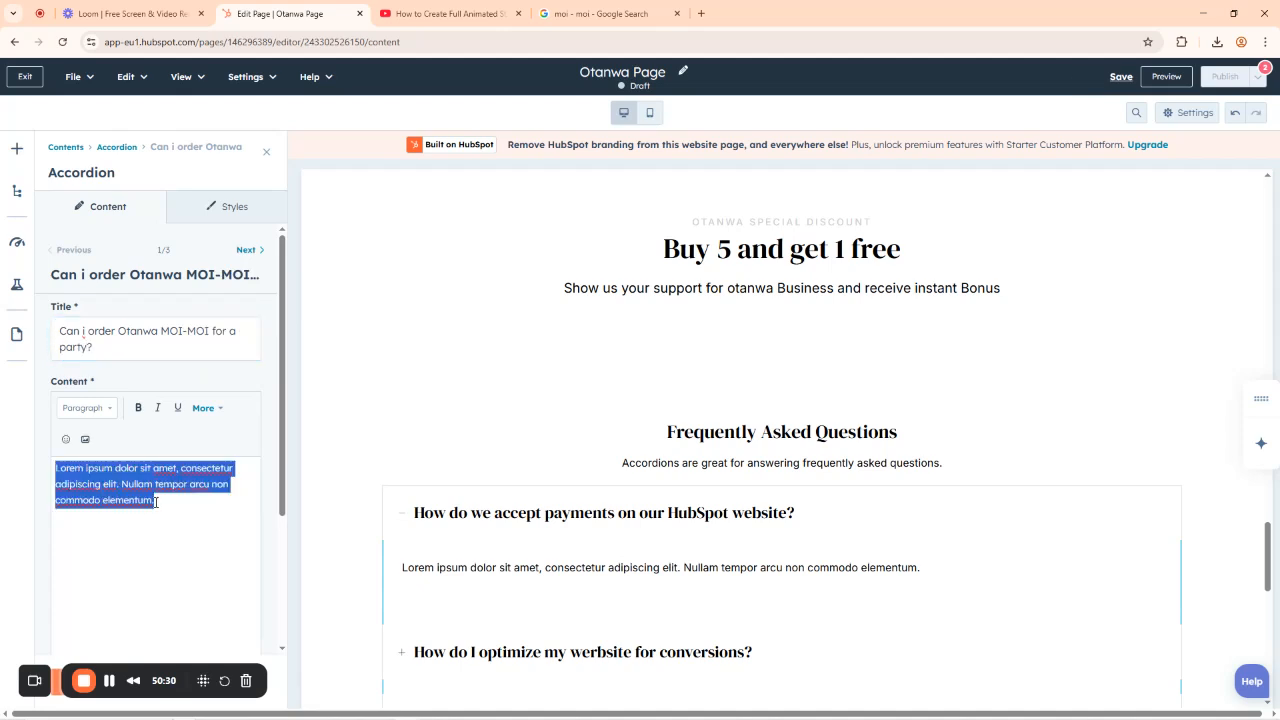
pyautogui.press('BackSpace')
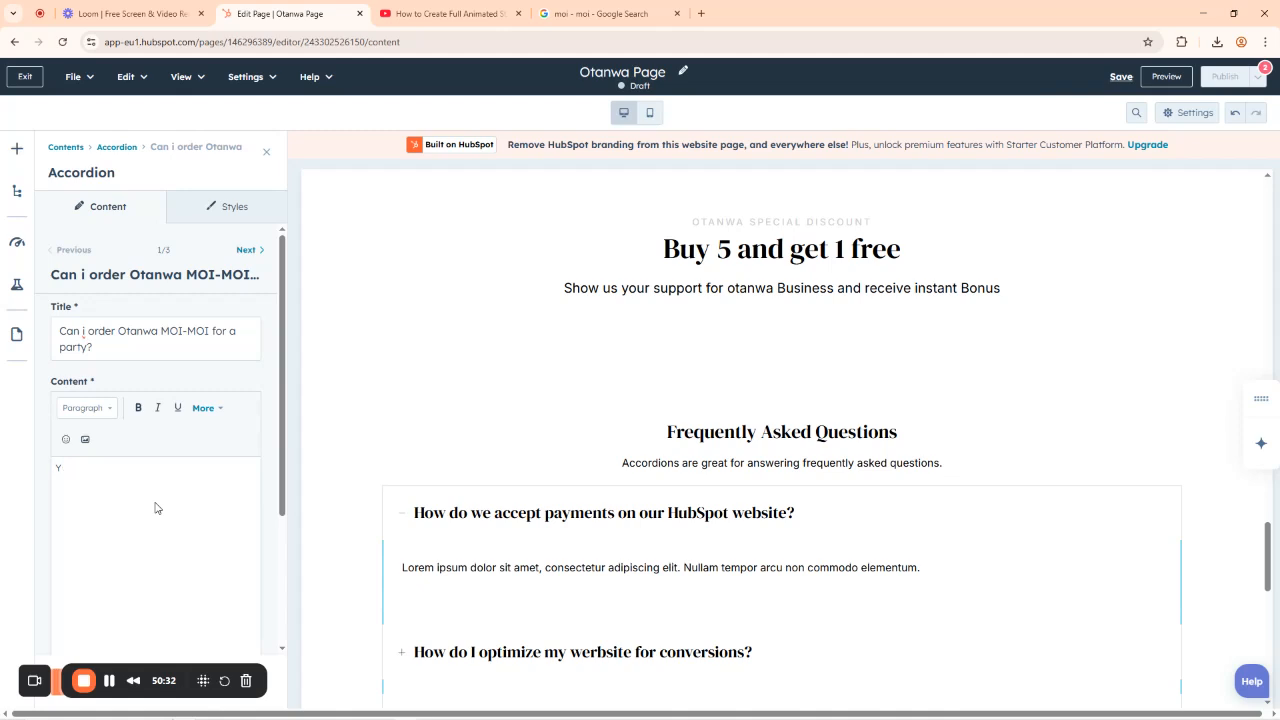
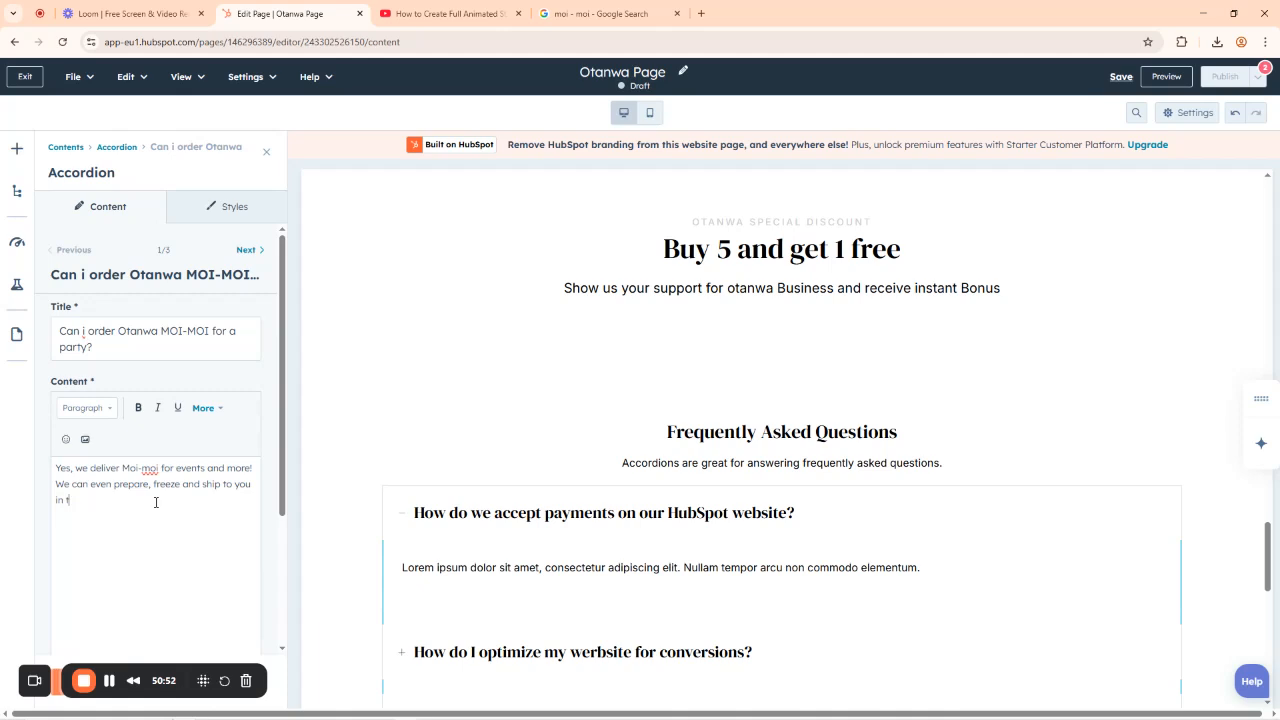
pyautogui.write('he UK')
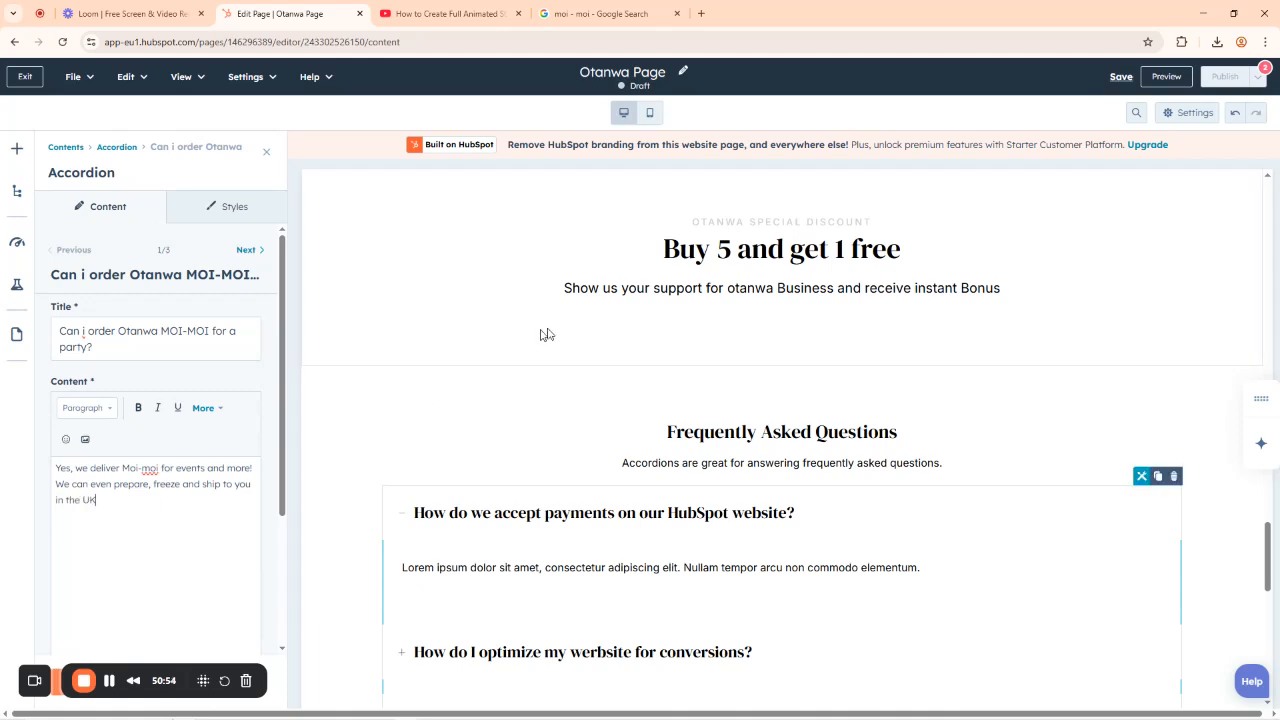
pyautogui.scroll(-2, 570, 332)
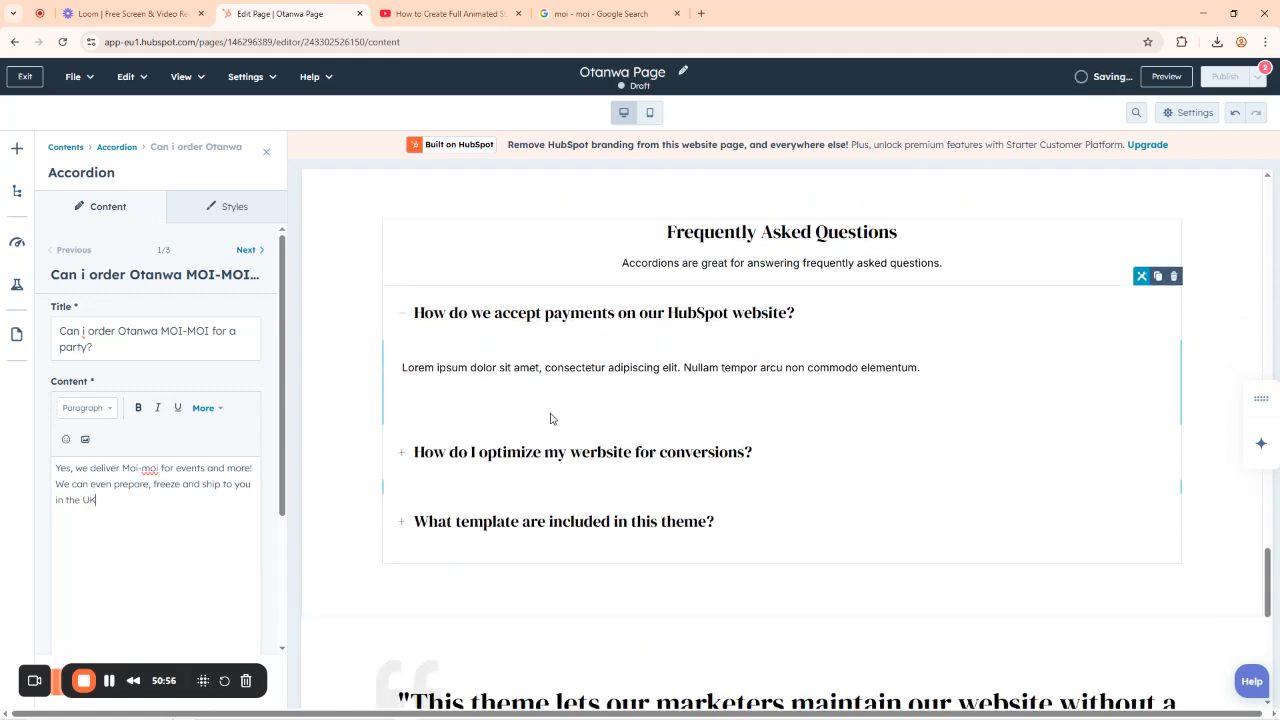
pyautogui.click(353, 214)
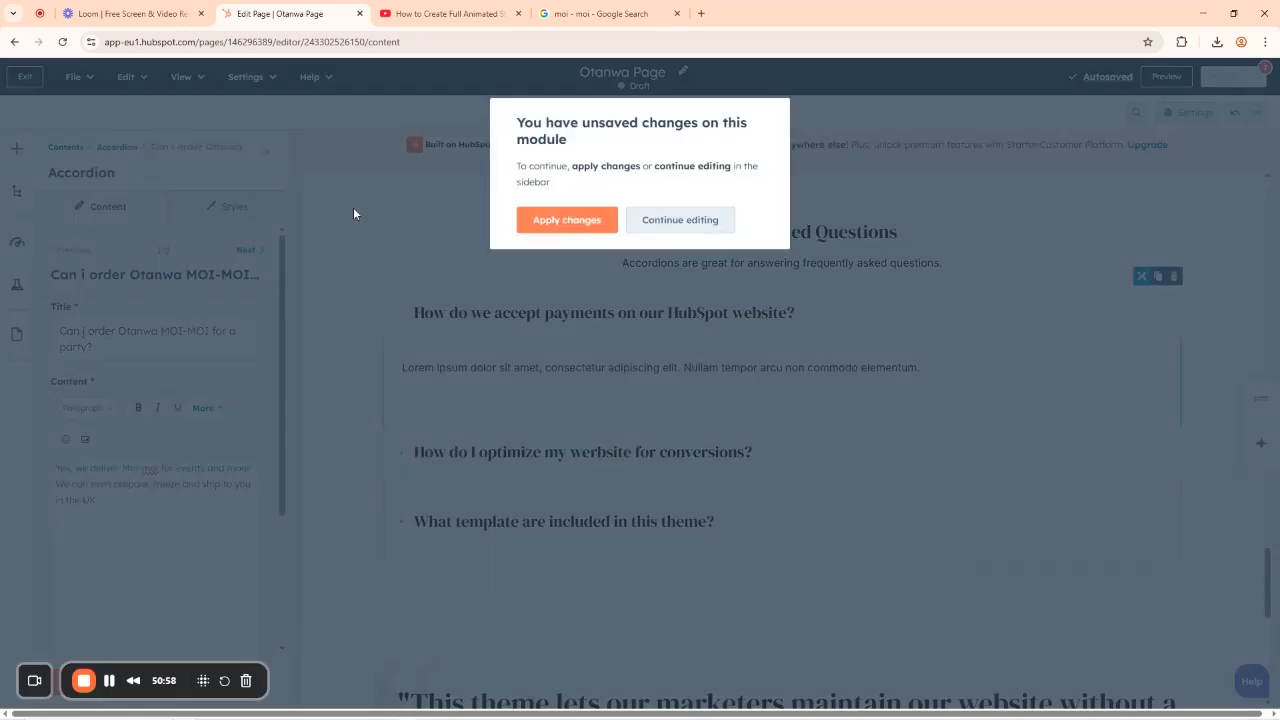
pyautogui.click(748, 262)
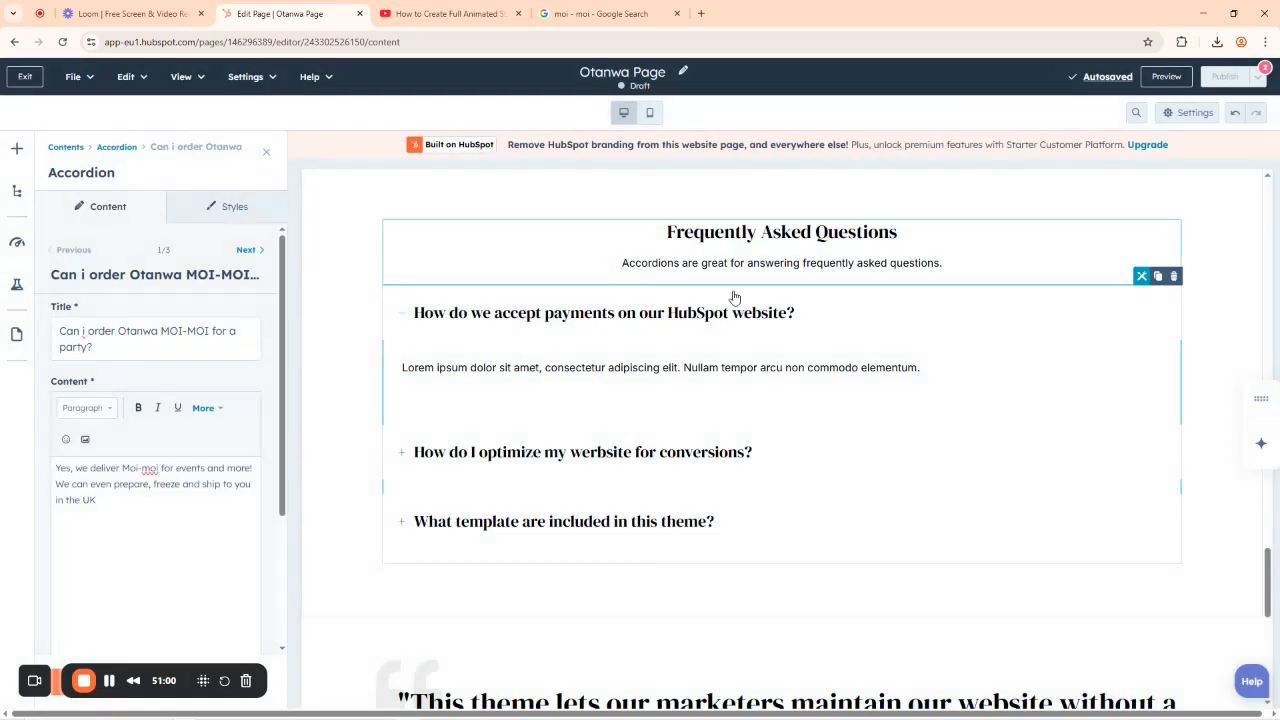
pyautogui.click(596, 645)
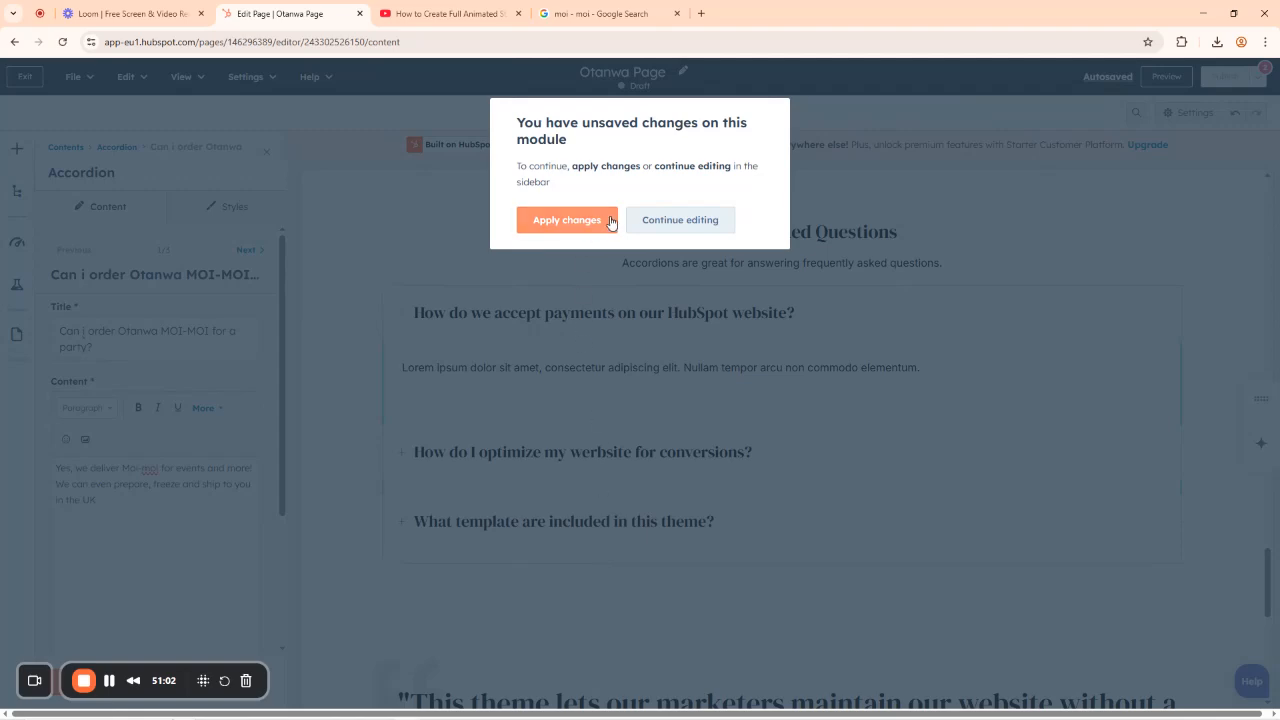
pyautogui.click(577, 222)
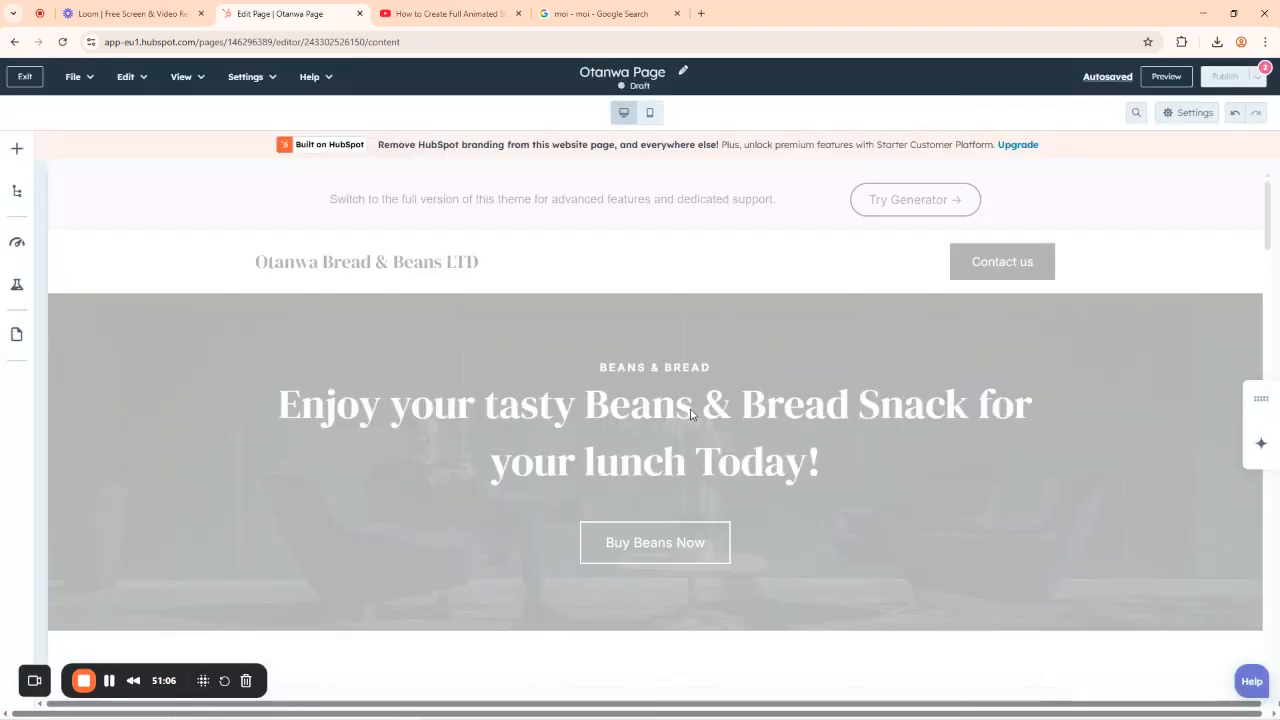
# Open the Frequently Asked Questions accordion module for editing and expand its first question on the page.
pyautogui.scroll(-10, 872, 496)
pyautogui.scroll(-10, 872, 496)
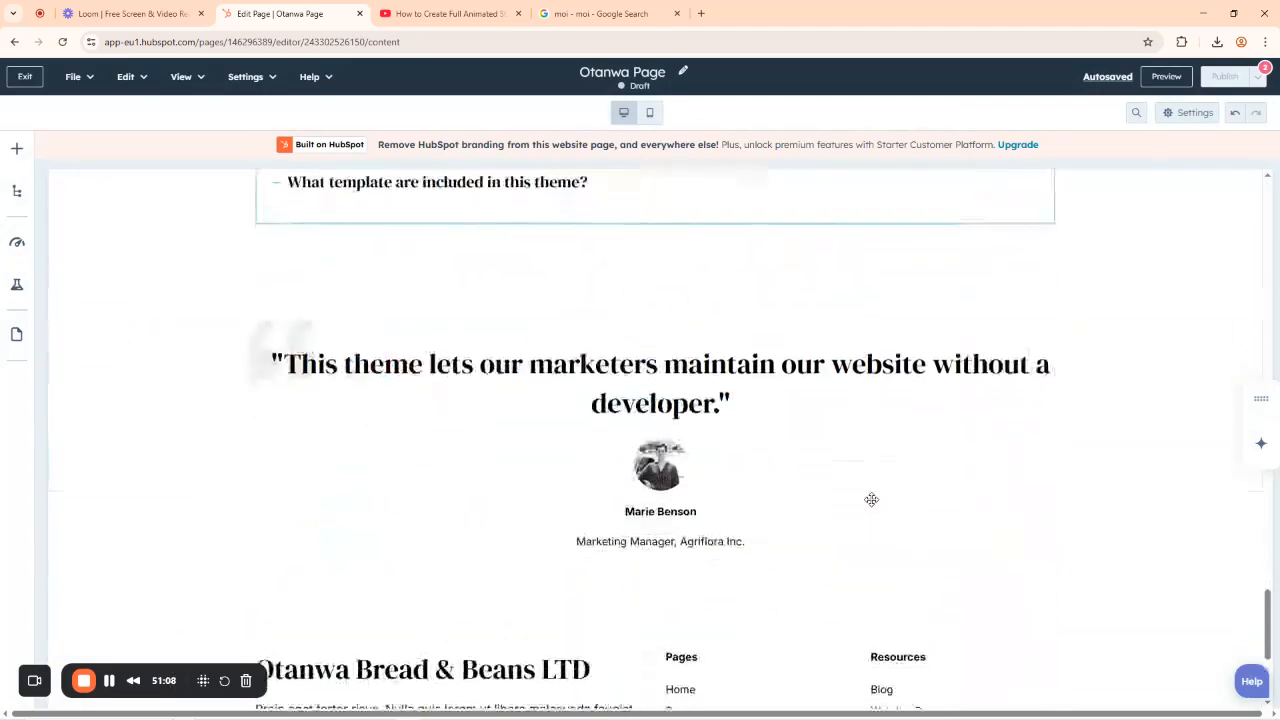
pyautogui.scroll(6, 871, 500)
pyautogui.scroll(-2, 541, 549)
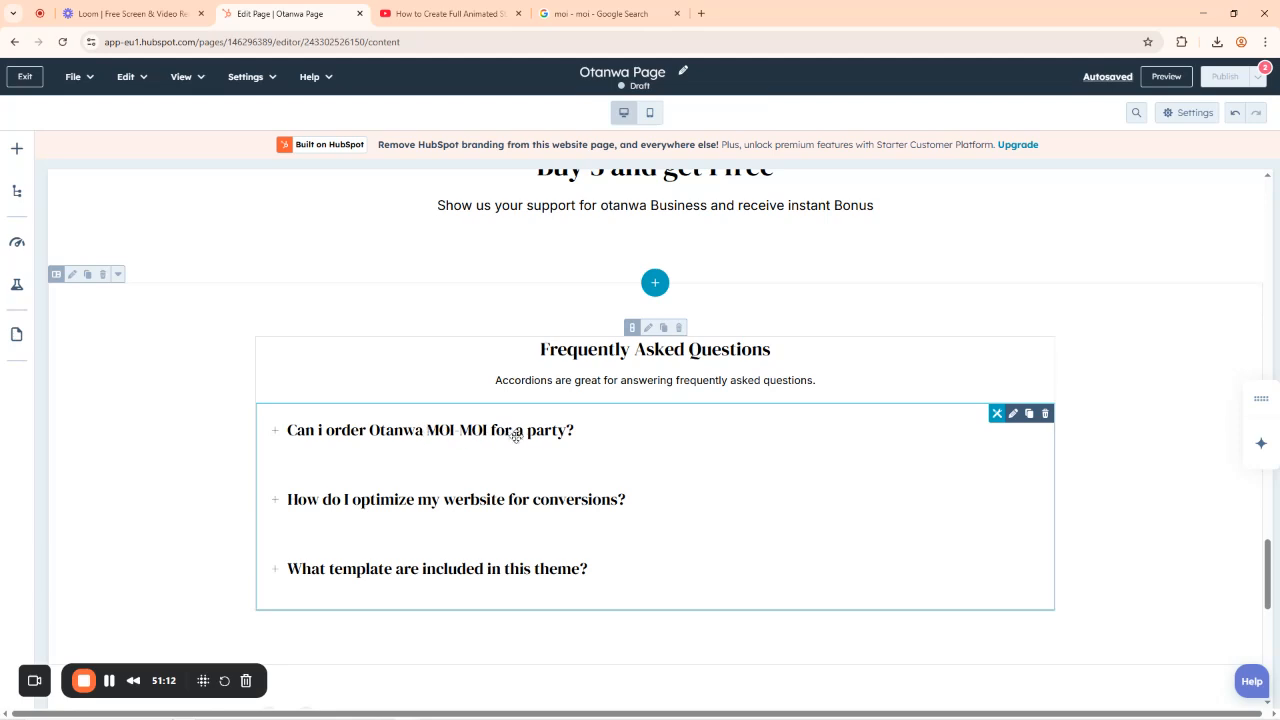
pyautogui.click(331, 439)
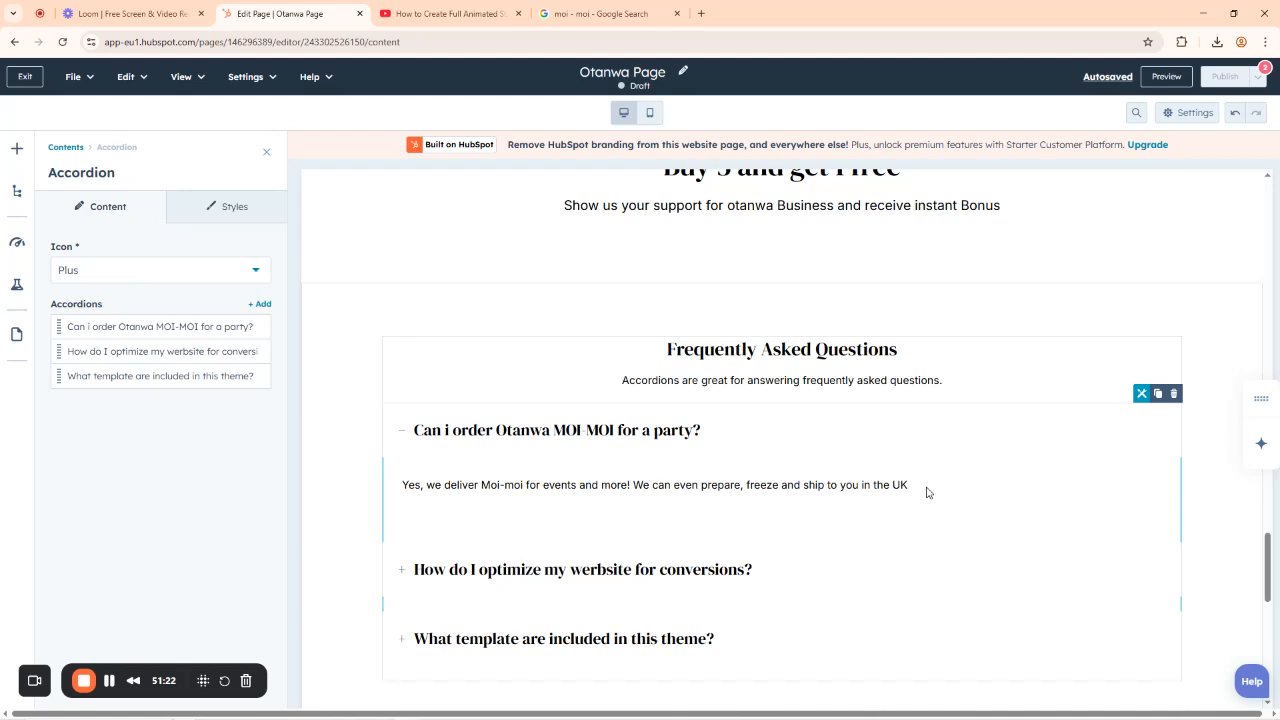
# Change the title of the second Frequently Asked Questions accordion item to "How do i contact Otanwa Bread & Beans LTD?".
pyautogui.click(494, 572)
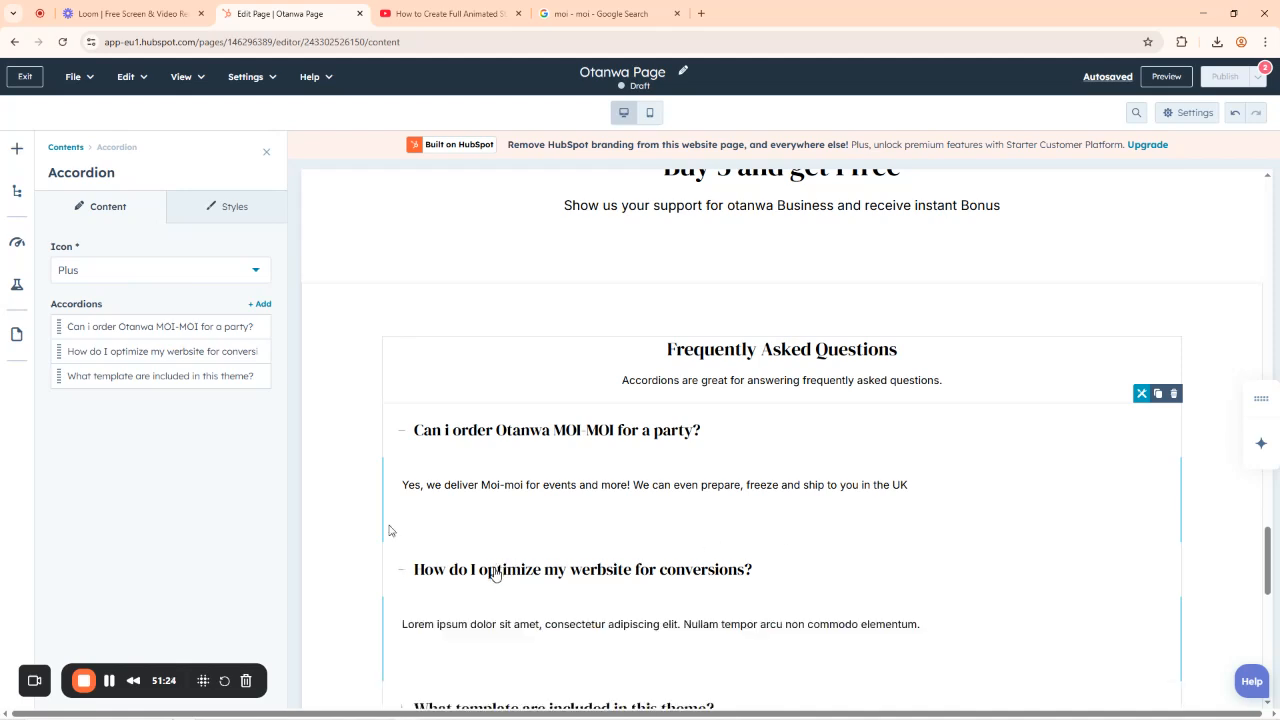
pyautogui.moveTo(90, 354)
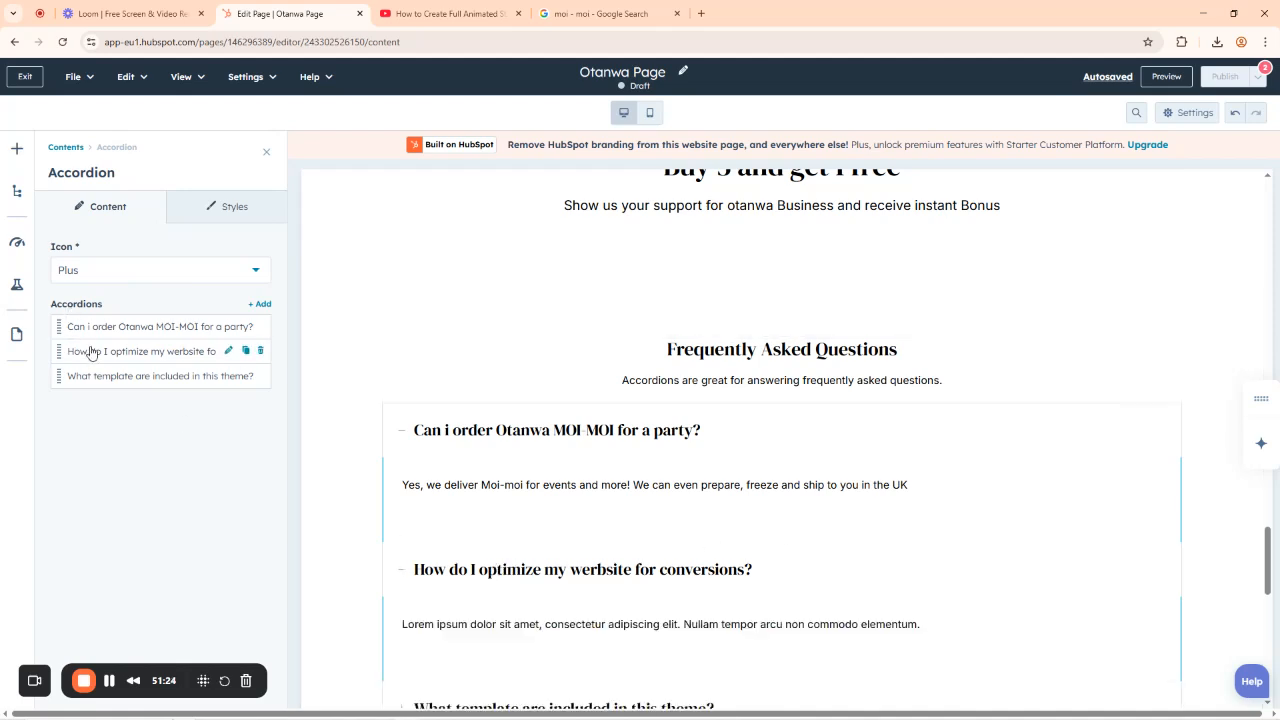
pyautogui.click(228, 352)
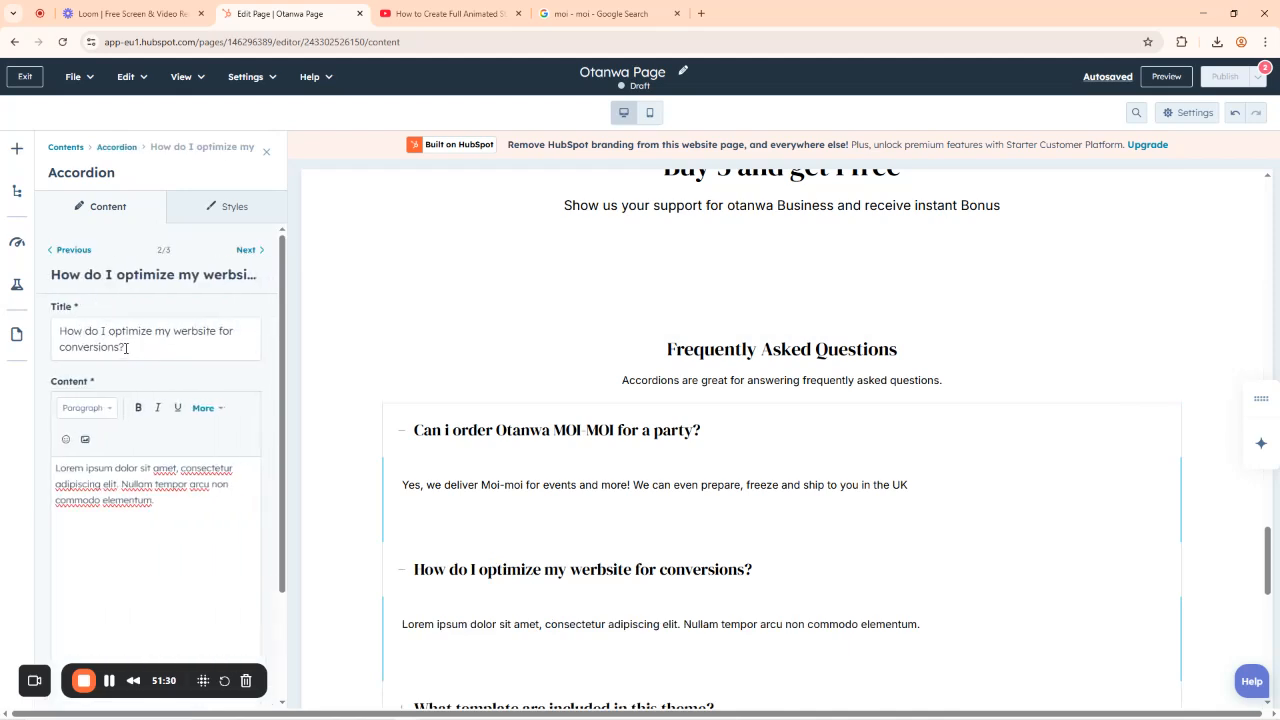
pyautogui.moveTo(120, 346); pyautogui.dragTo(57, 329)
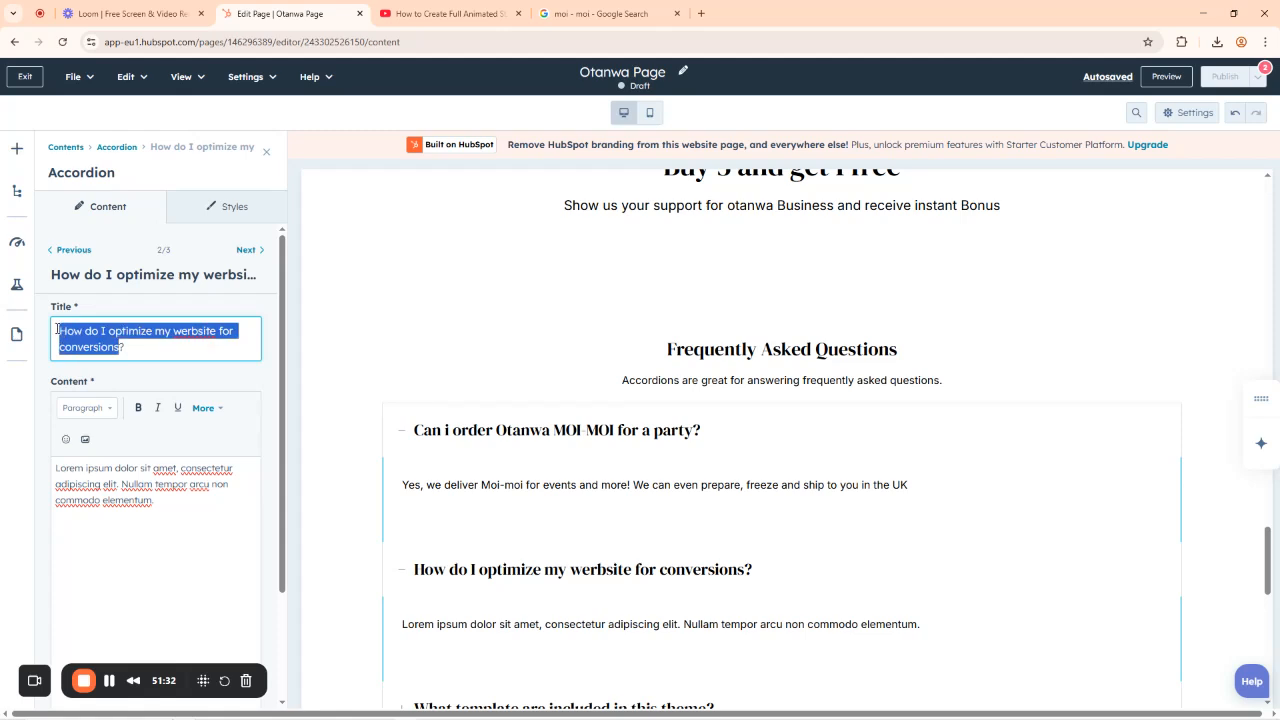
pyautogui.write('How do ')
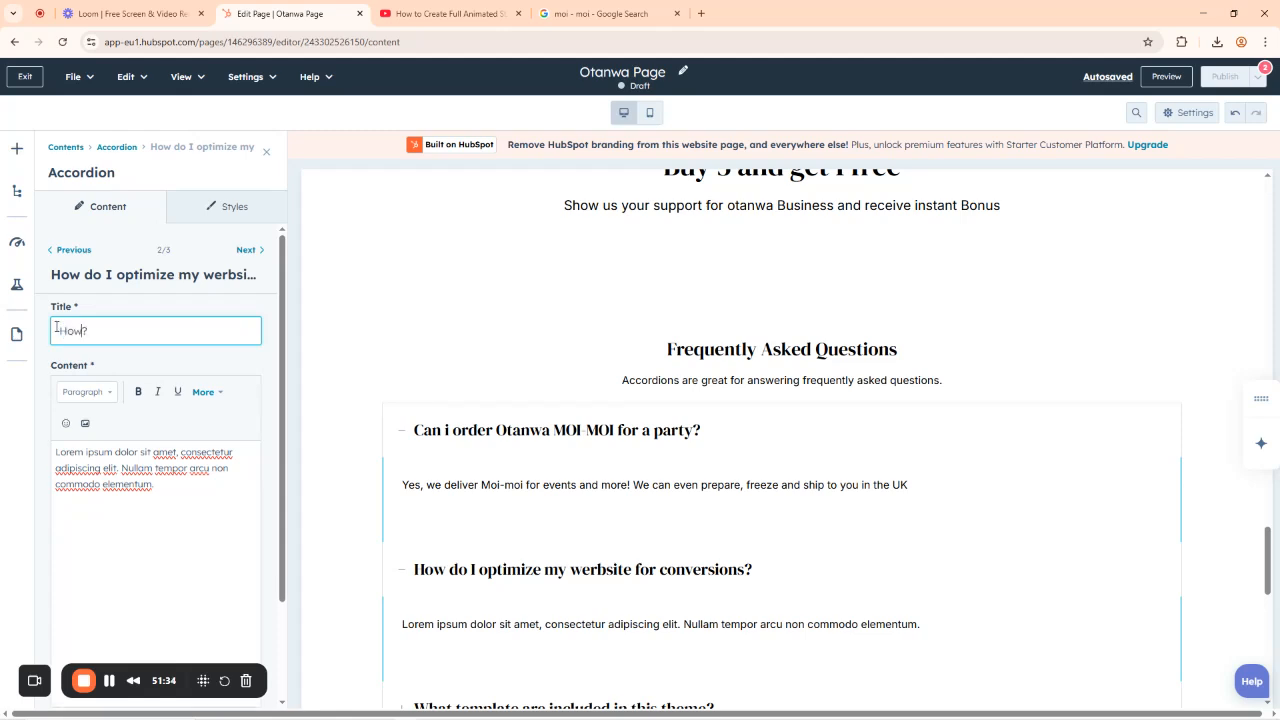
pyautogui.write('i contact')
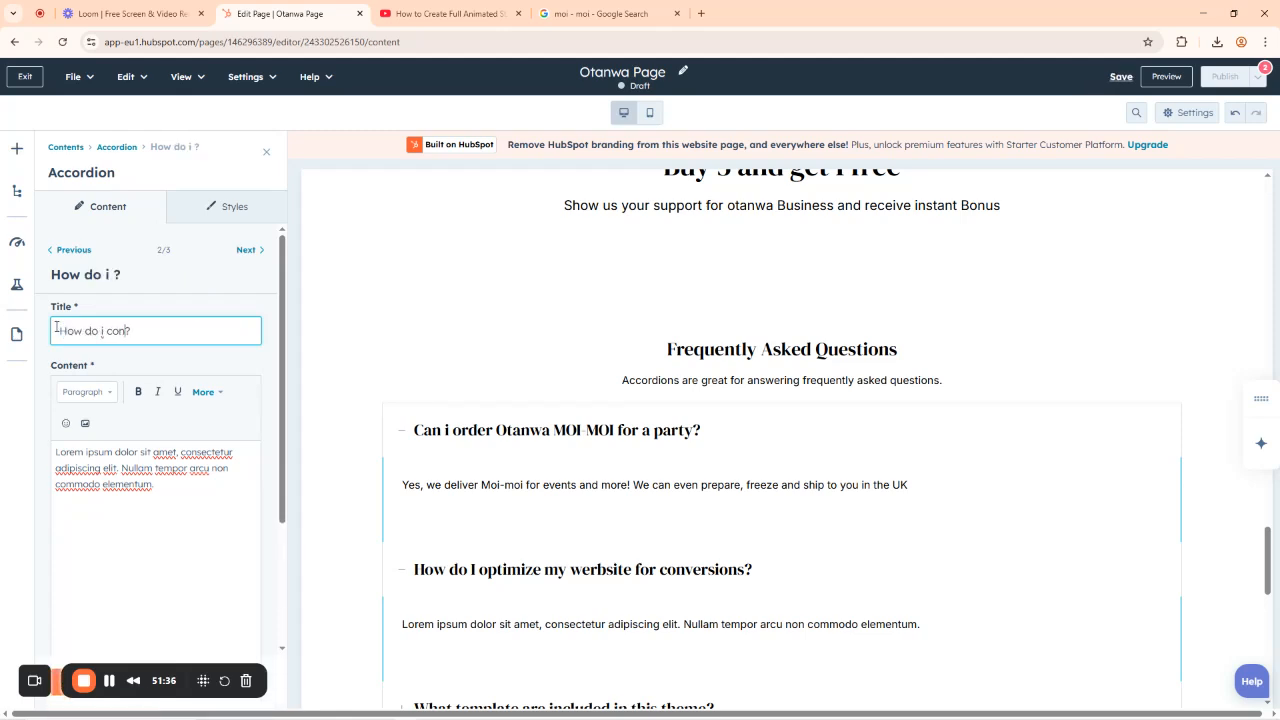
pyautogui.write(' Otanwa BRE')
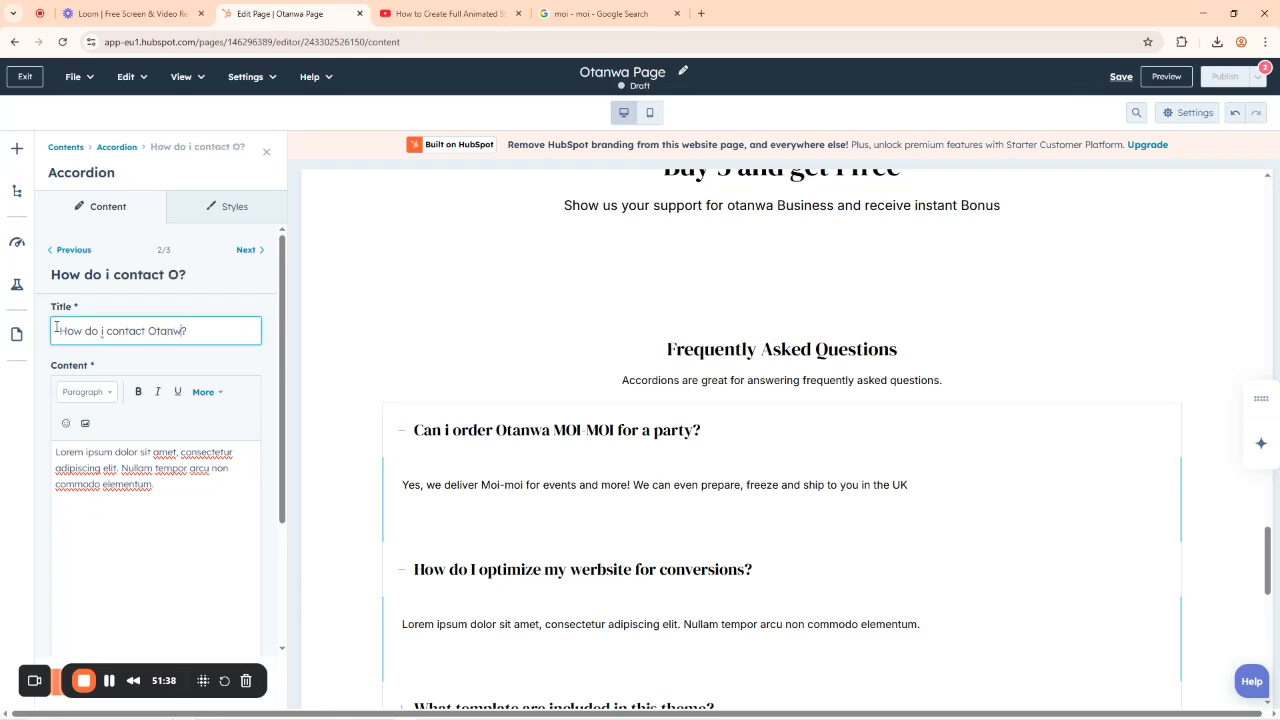
pyautogui.press('BackSpace')
pyautogui.press('BackSpace')
pyautogui.write('read & B')
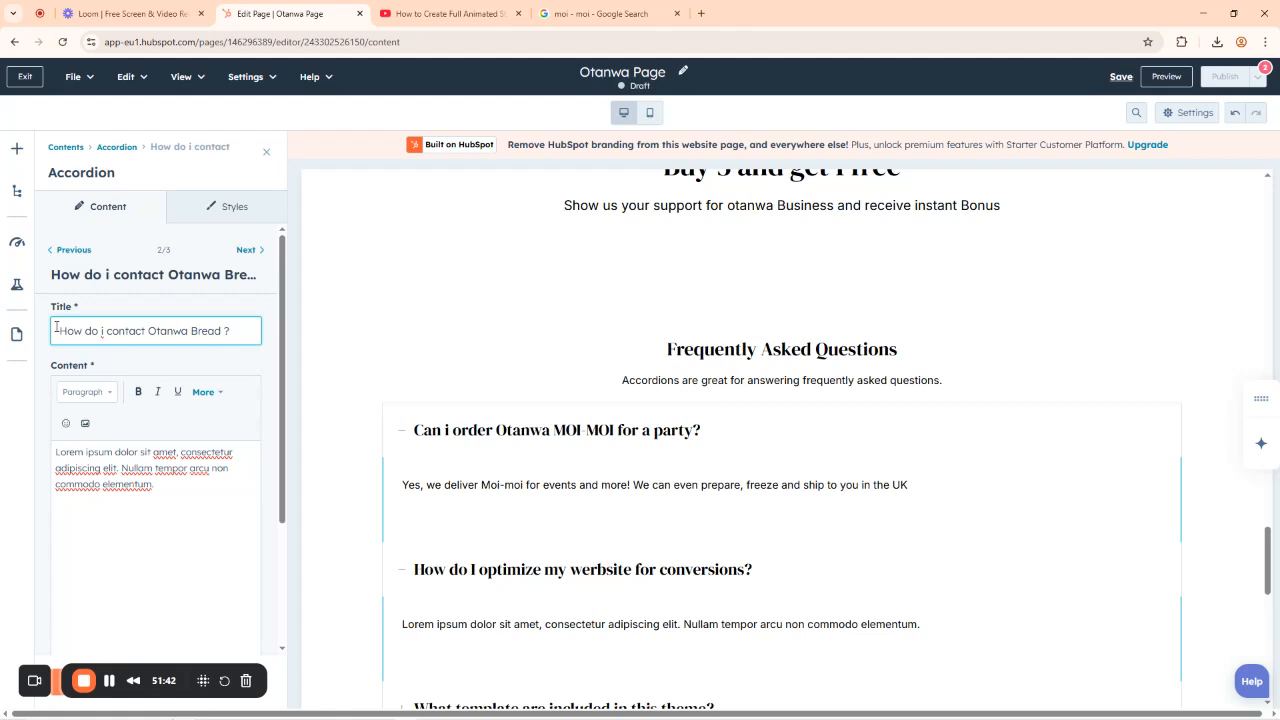
pyautogui.write('eans LTD')
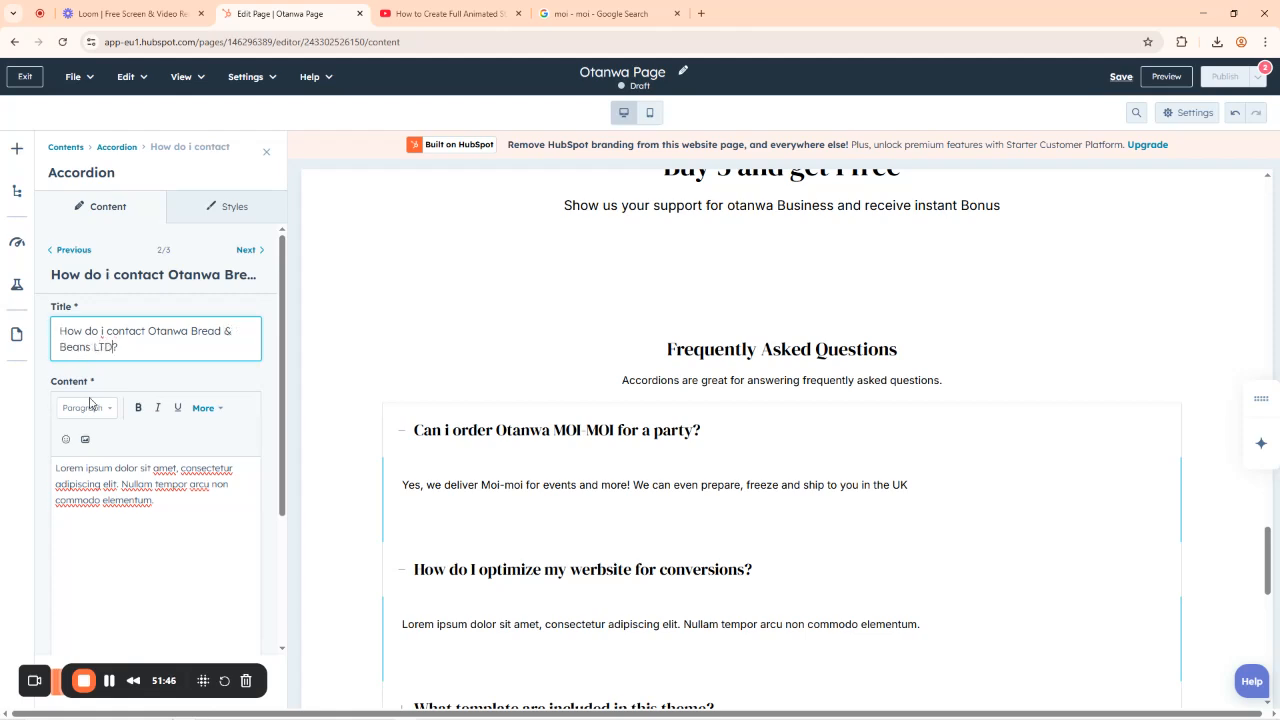
# Replace the second FAQ item's placeholder answer with "Simply reach out to us by Visiting our Contact Page.".
pyautogui.moveTo(152, 502); pyautogui.dragTo(44, 478)
pyautogui.write('S')
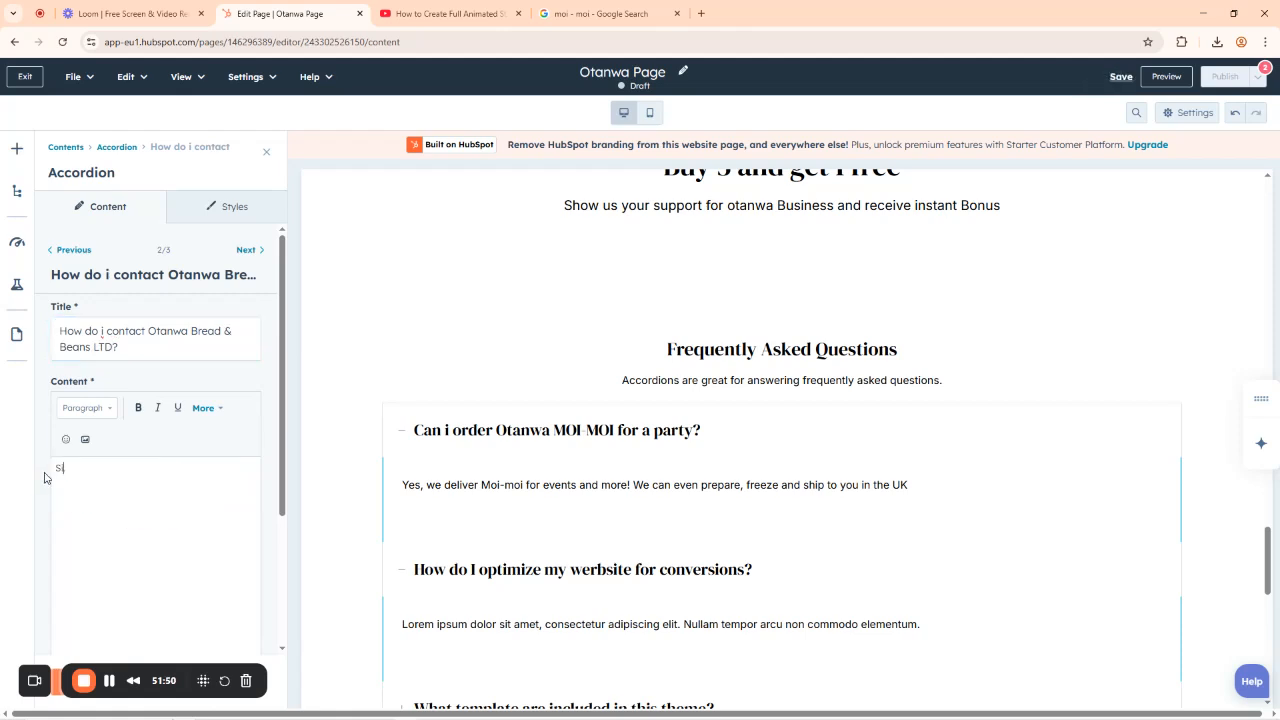
pyautogui.write('imply ')
pyautogui.write('reach out to ')
pyautogui.write('us')
pyautogui.write(' by')
pyautogui.write(' click')
pyautogui.press('BackSpace')
pyautogui.press('BackSpace')
pyautogui.write('Visiting our Contact Page')
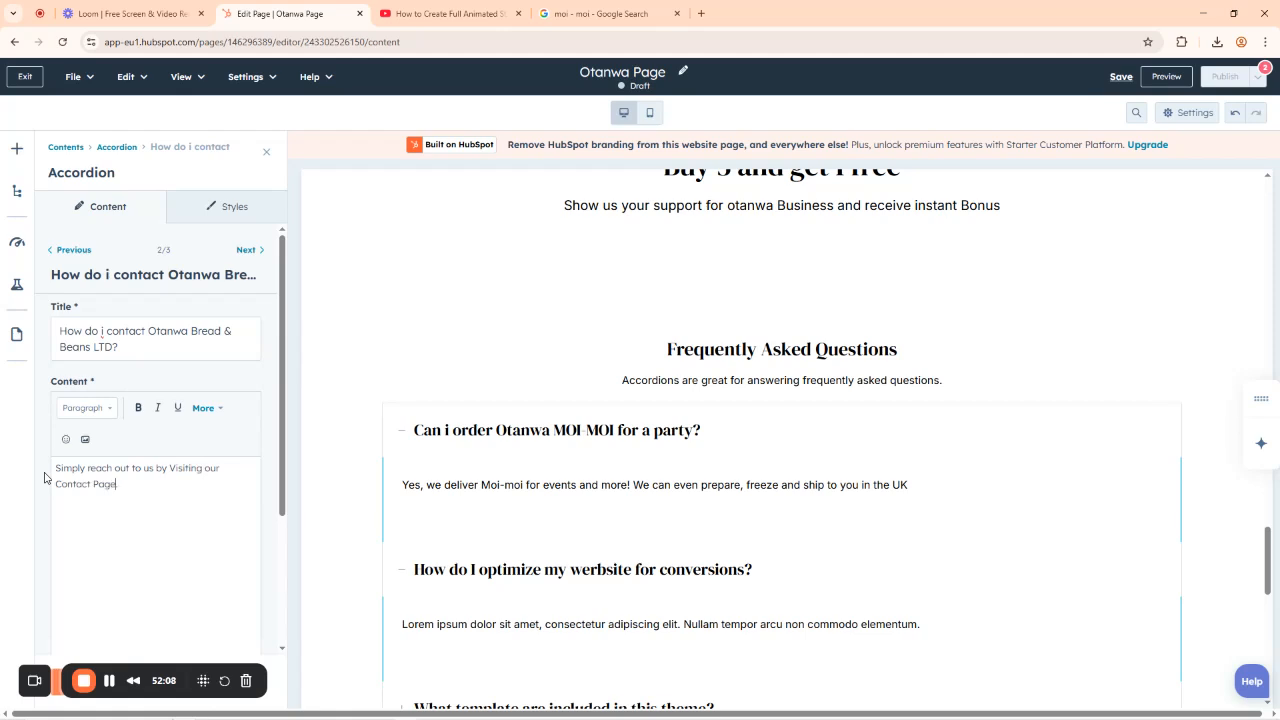
pyautogui.write('.')
# Try to extend the second FAQ answer with "You can also click here to Email" and find a link option for it.
pyautogui.write(' You co')
pyautogui.write('n also click')
pyautogui.write(' here')
pyautogui.write(' to D')
pyautogui.write('mail')
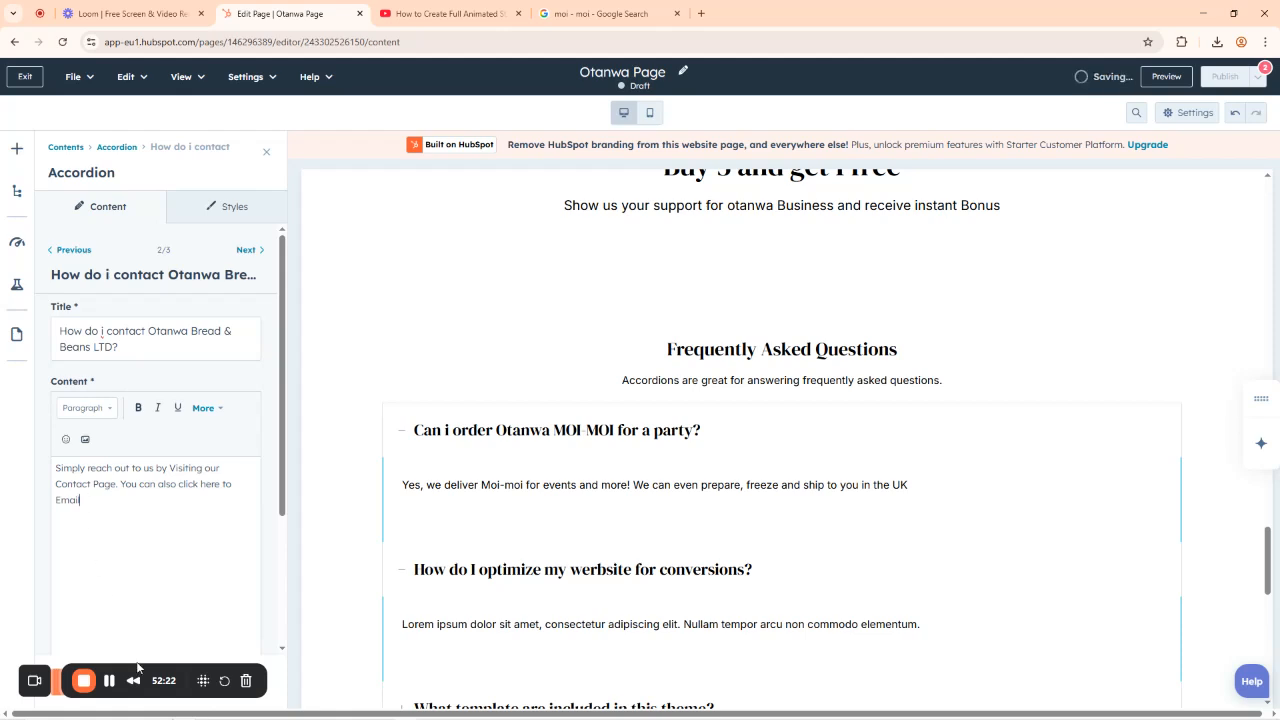
pyautogui.moveTo(100, 668); pyautogui.dragTo(393, 668)
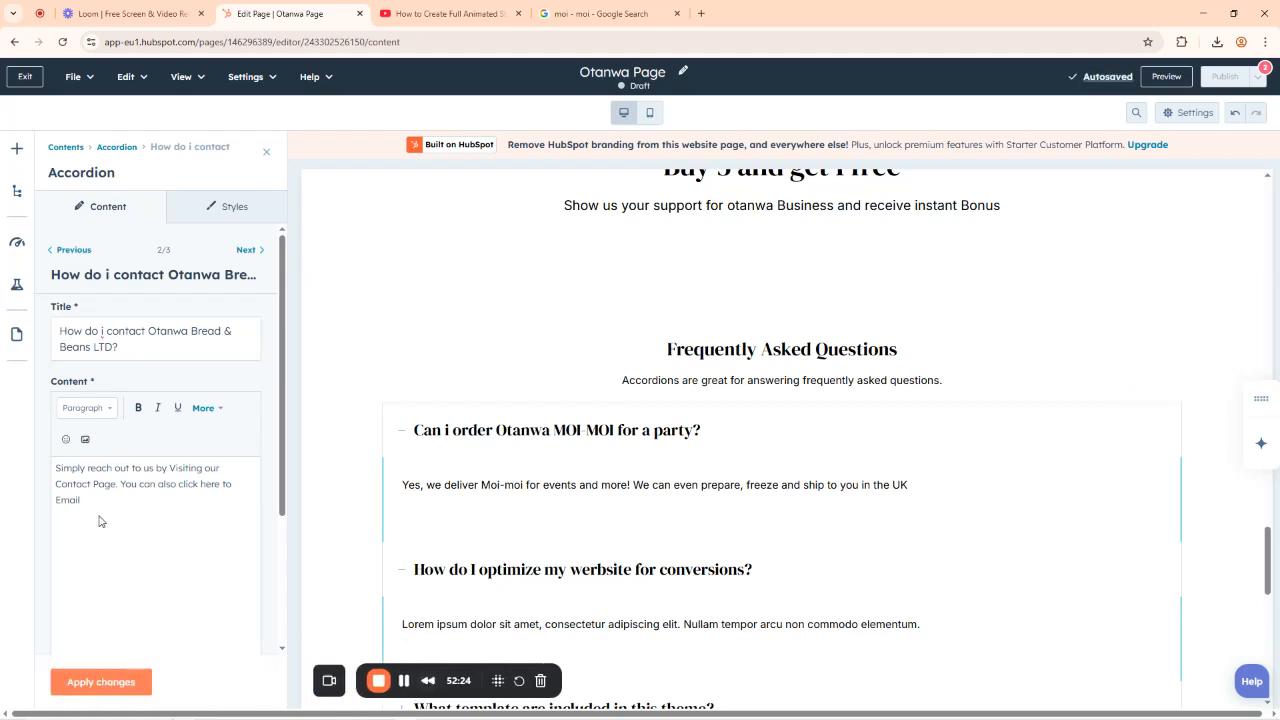
pyautogui.moveTo(86, 500); pyautogui.dragTo(180, 485)
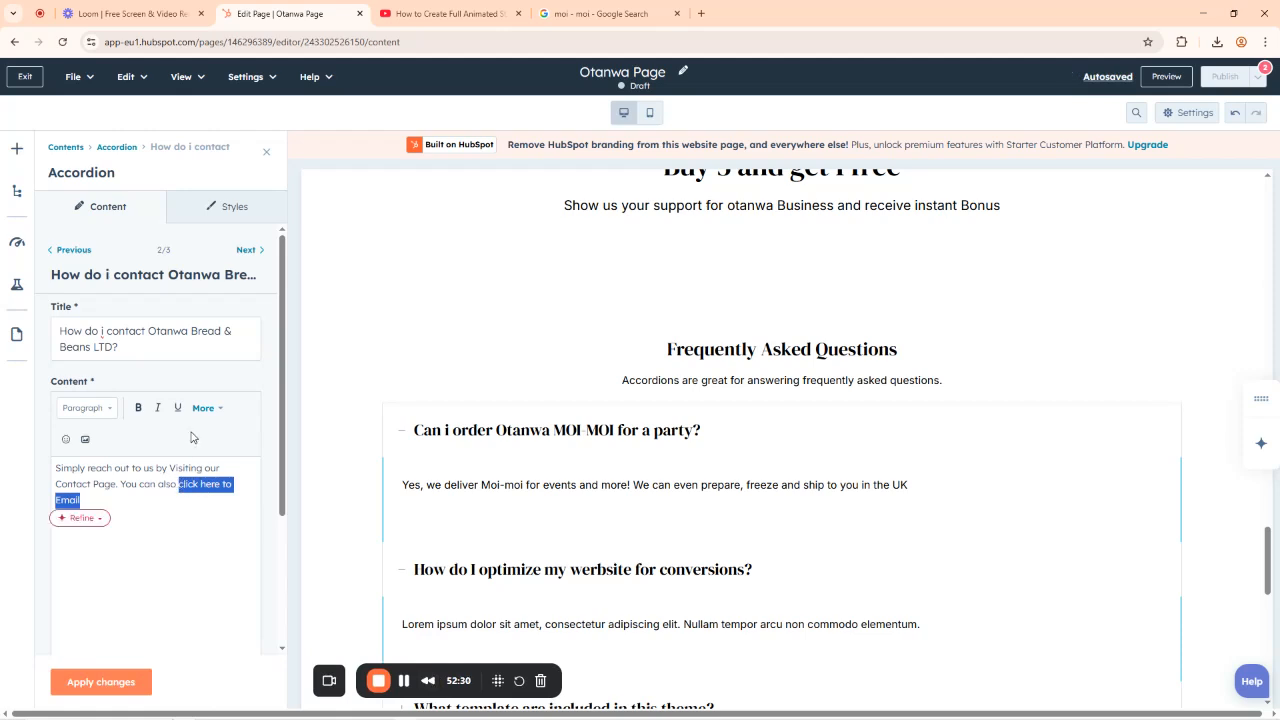
pyautogui.click(214, 410)
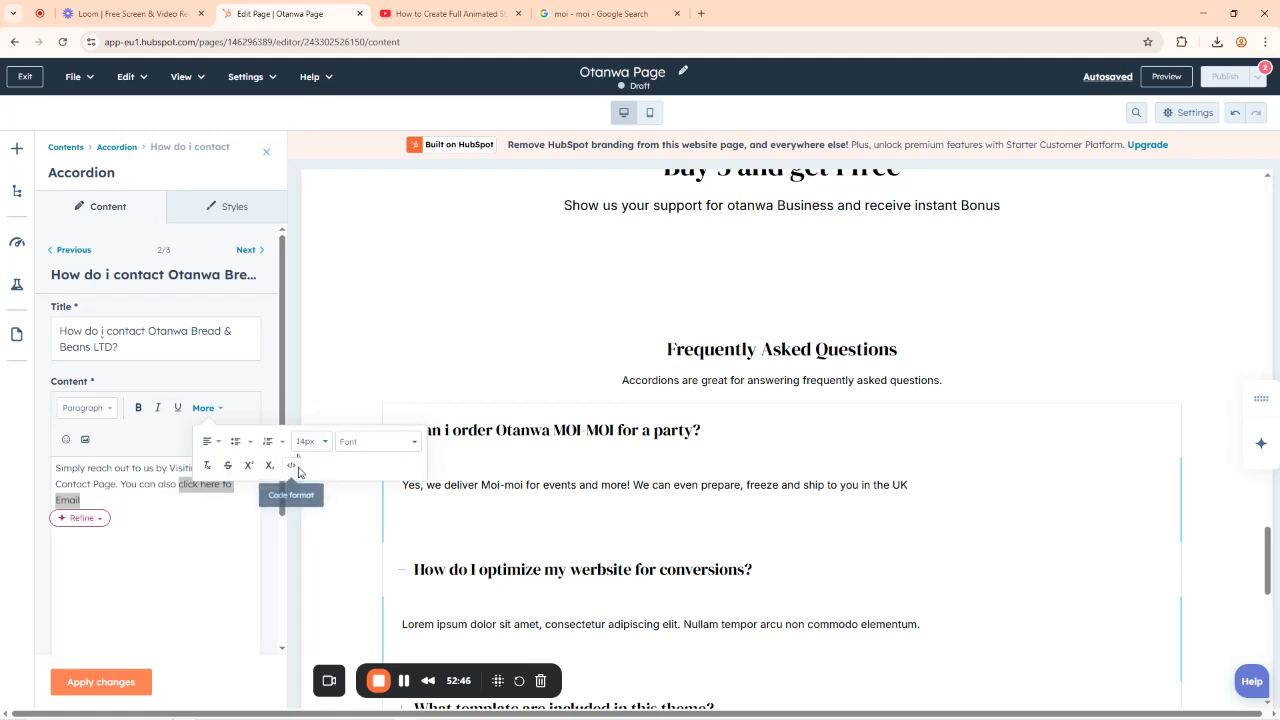
pyautogui.click(140, 492)
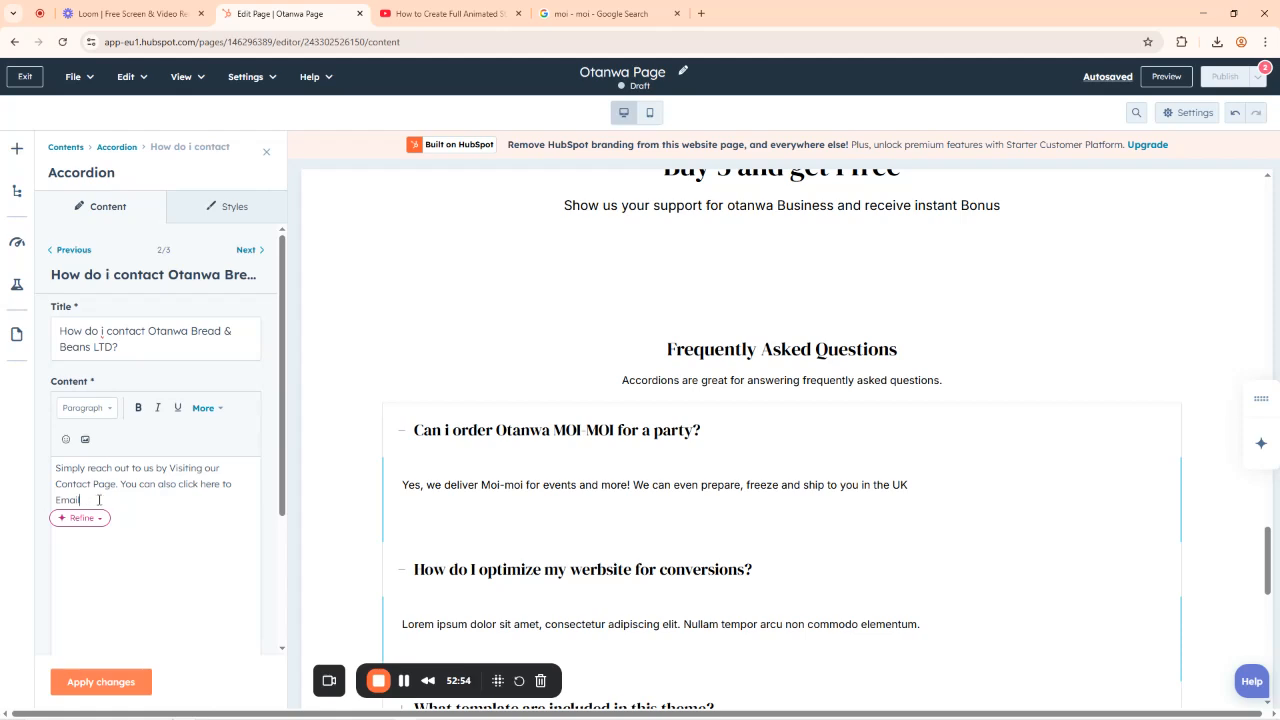
pyautogui.moveTo(99, 499); pyautogui.dragTo(121, 484)
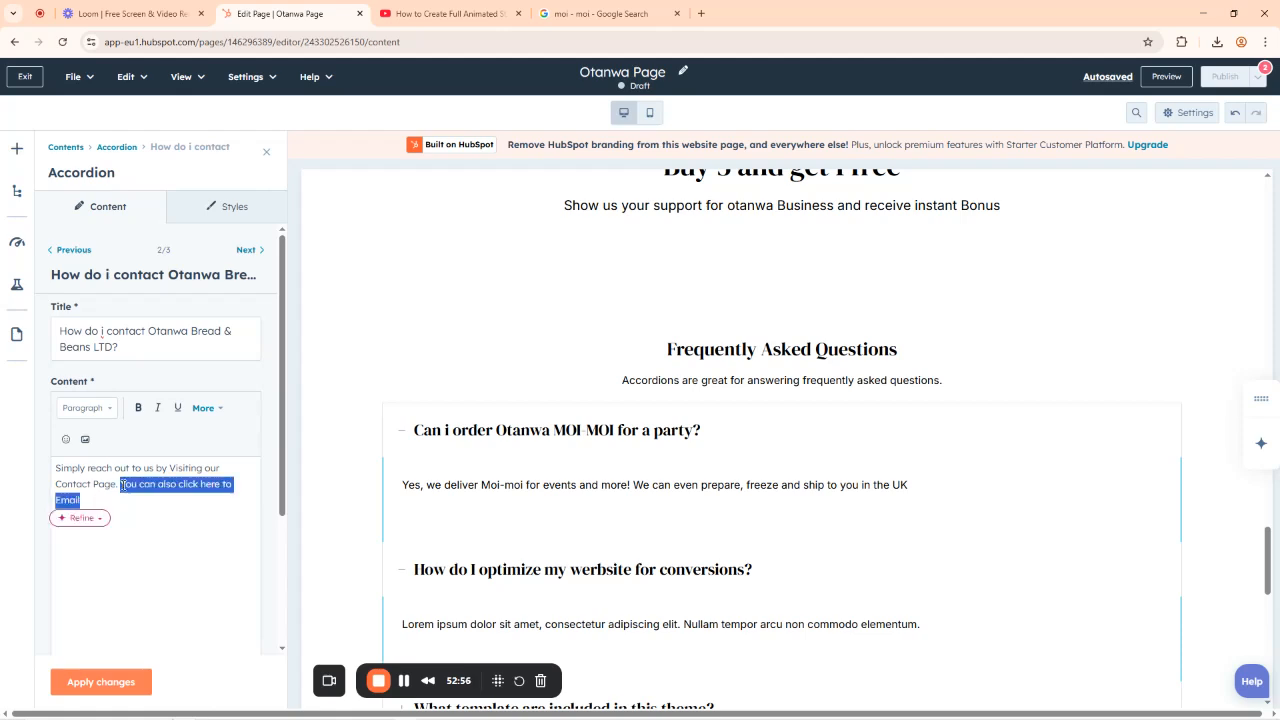
pyautogui.press('BackSpace')
# Apply the changes to the second FAQ item and return to the accordion's list of questions.
pyautogui.scroll(-3, 120, 500)
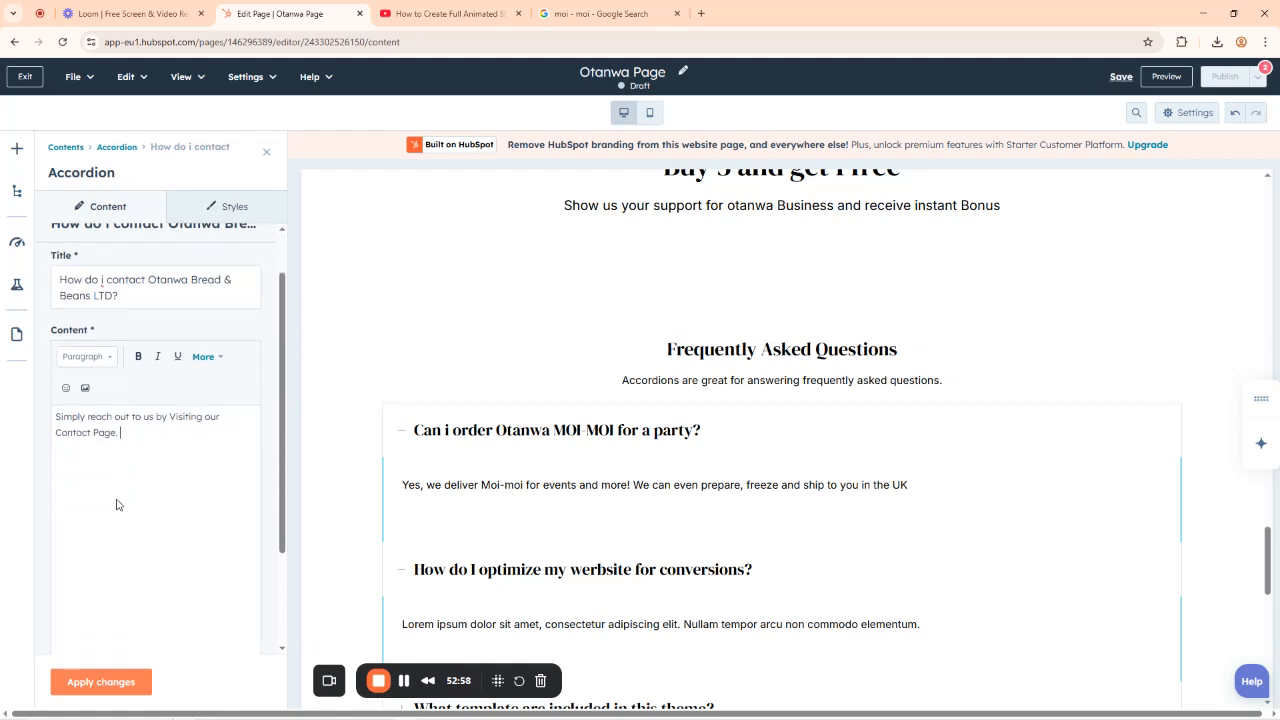
pyautogui.click(100, 681)
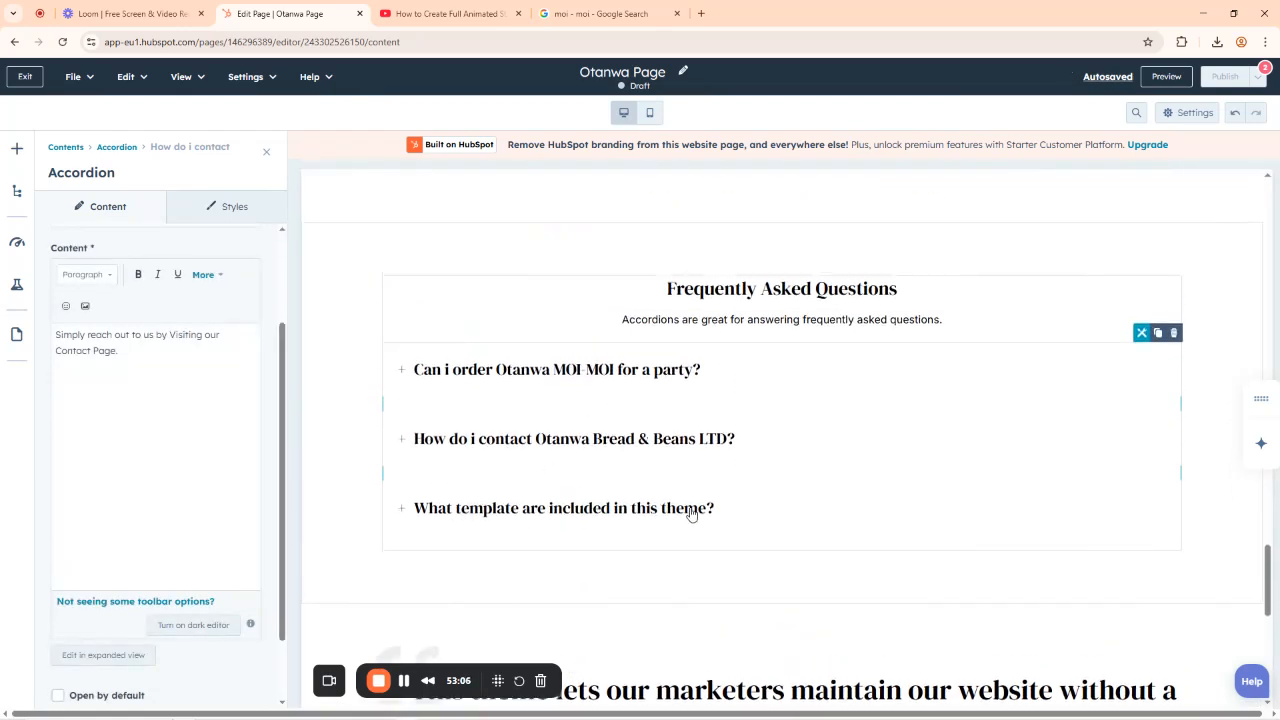
pyautogui.click(558, 511)
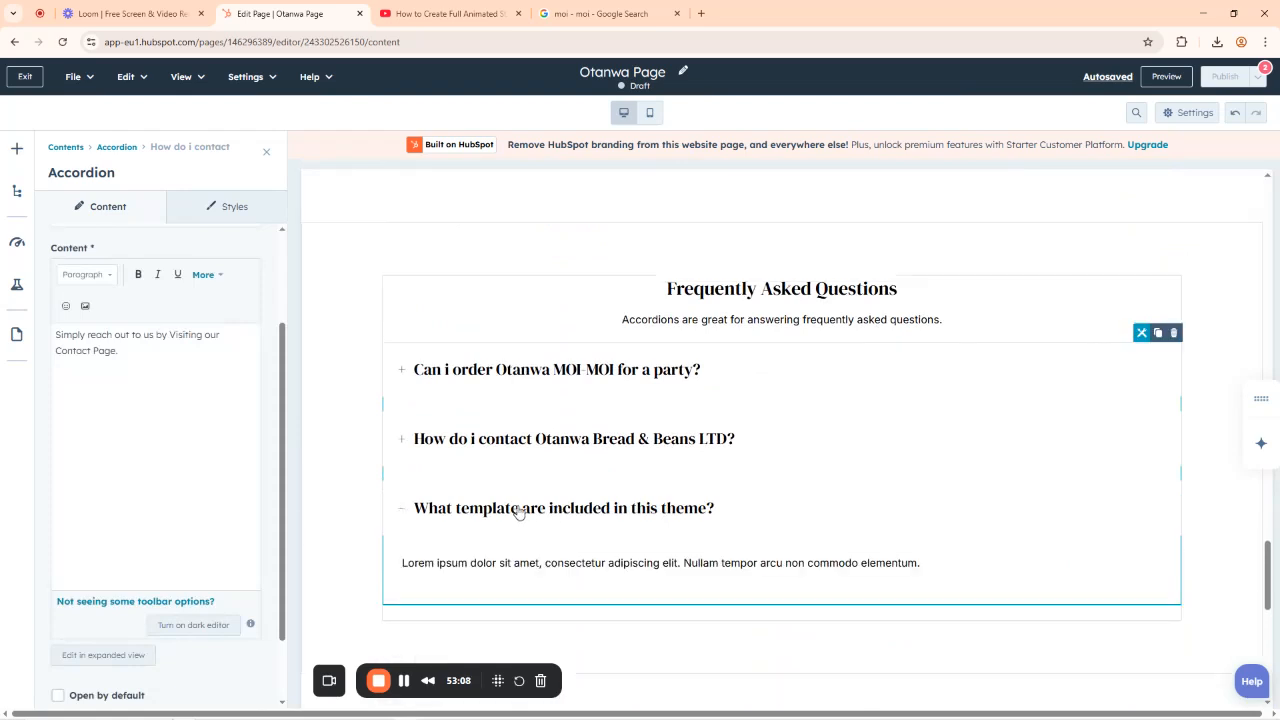
pyautogui.click(510, 511)
pyautogui.click(518, 511)
pyautogui.click(491, 291)
pyautogui.click(491, 508)
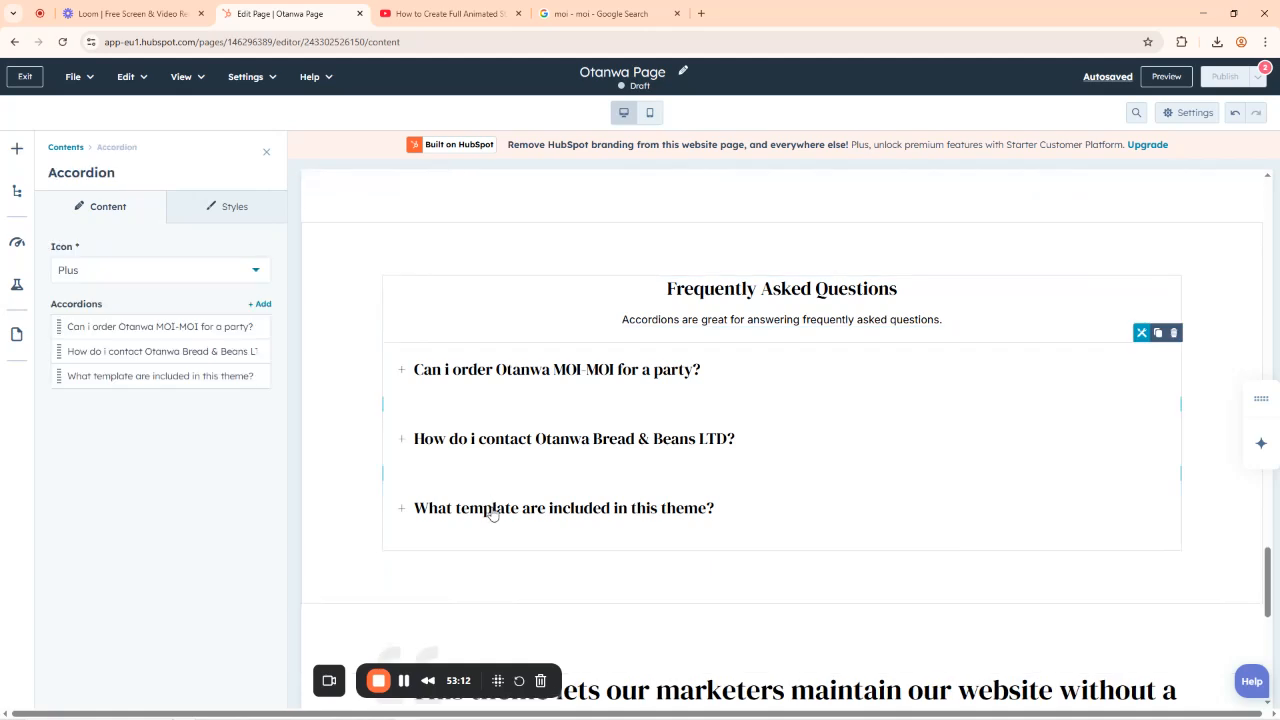
# Change the title of the third Frequently Asked Questions accordion item to "What Payment Methods do you accept?".
pyautogui.click(227, 376)
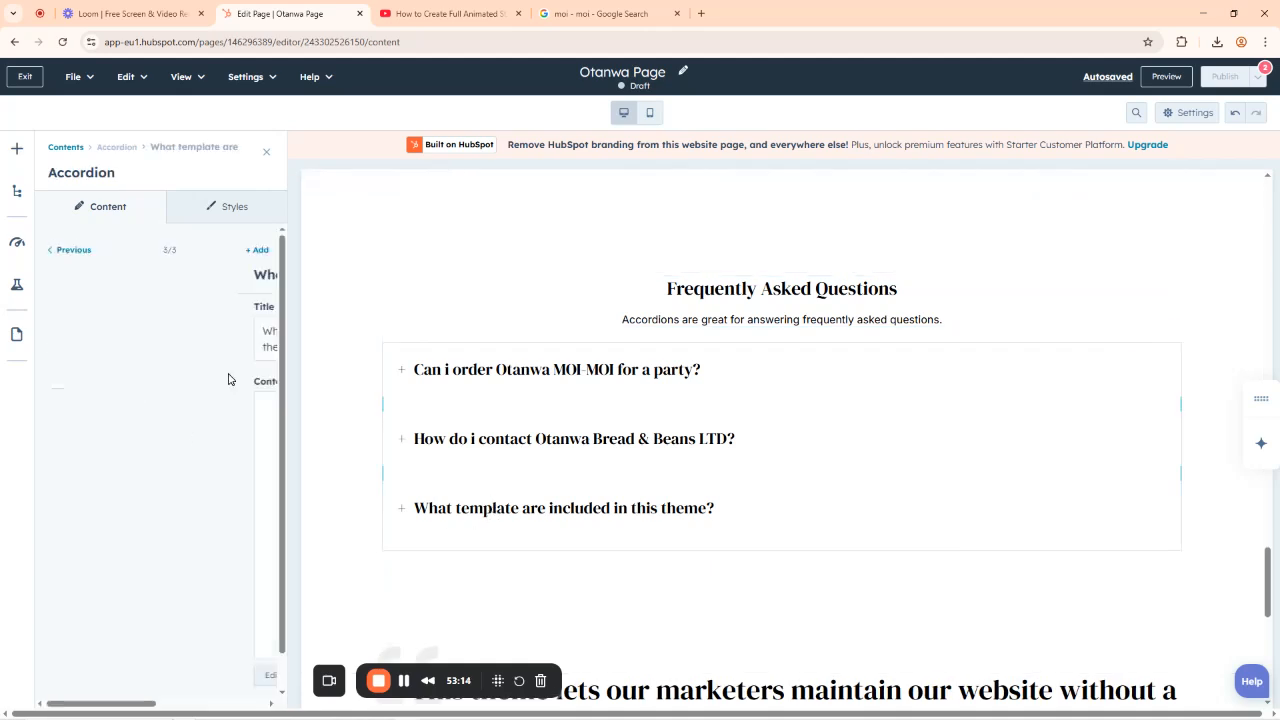
pyautogui.moveTo(93, 346); pyautogui.dragTo(59, 333)
pyautogui.press('BackSpace')
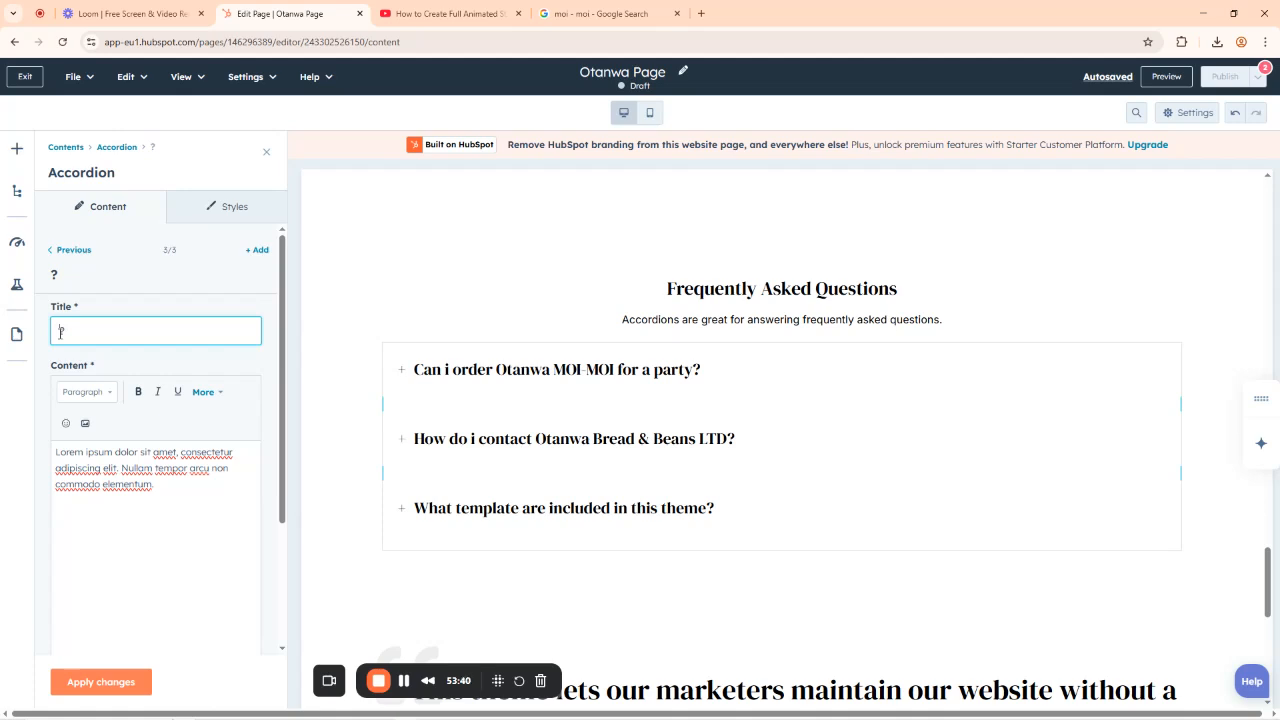
pyautogui.write('What F')
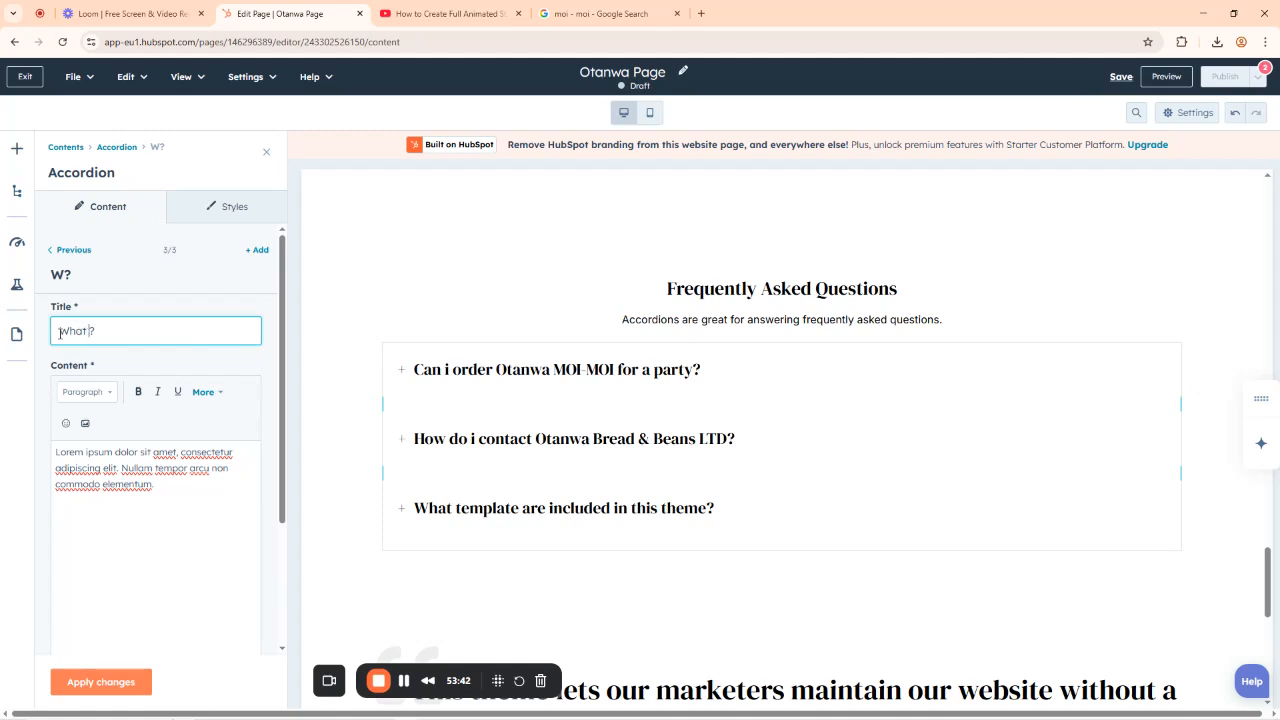
pyautogui.write('ayment Metho')
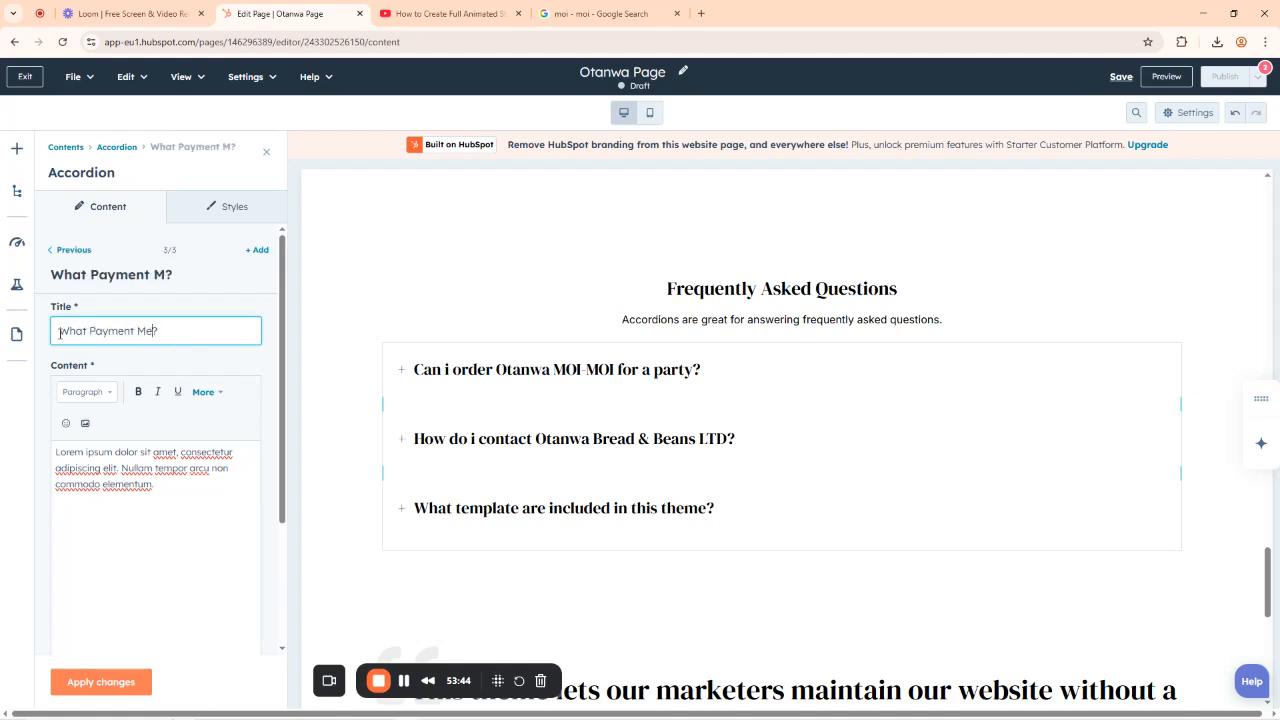
pyautogui.write('ds do you accept')
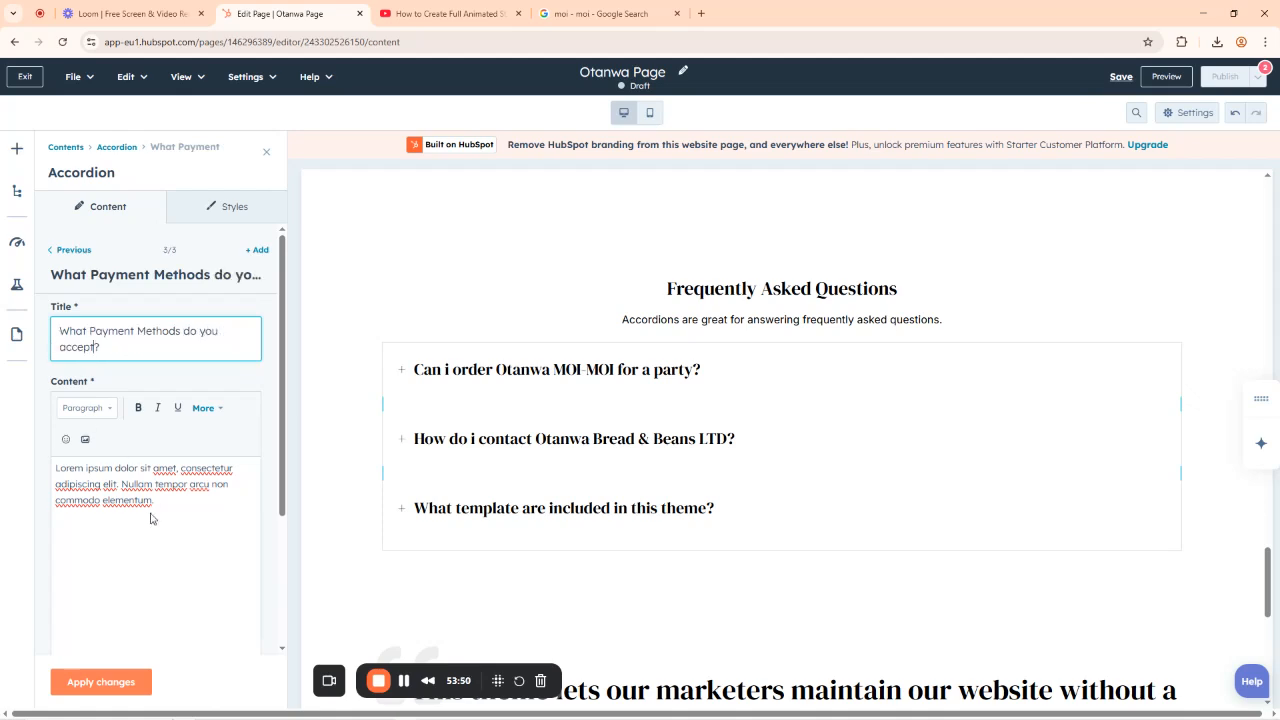
# Replace the third FAQ item's placeholder answer with the introductory line "We accept all kinds of payment methods including:".
pyautogui.moveTo(151, 517); pyautogui.dragTo(25, 467)
pyautogui.write('We accept all')
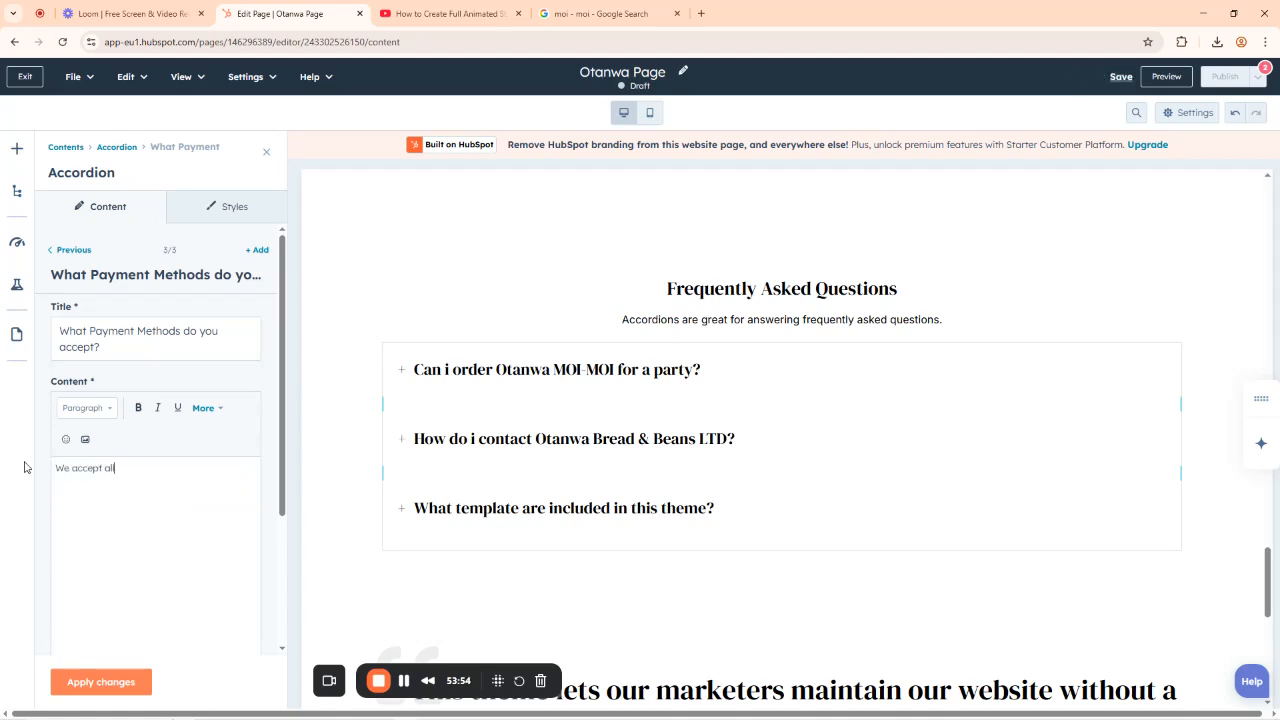
pyautogui.write(' kinds of payment methods icluding')
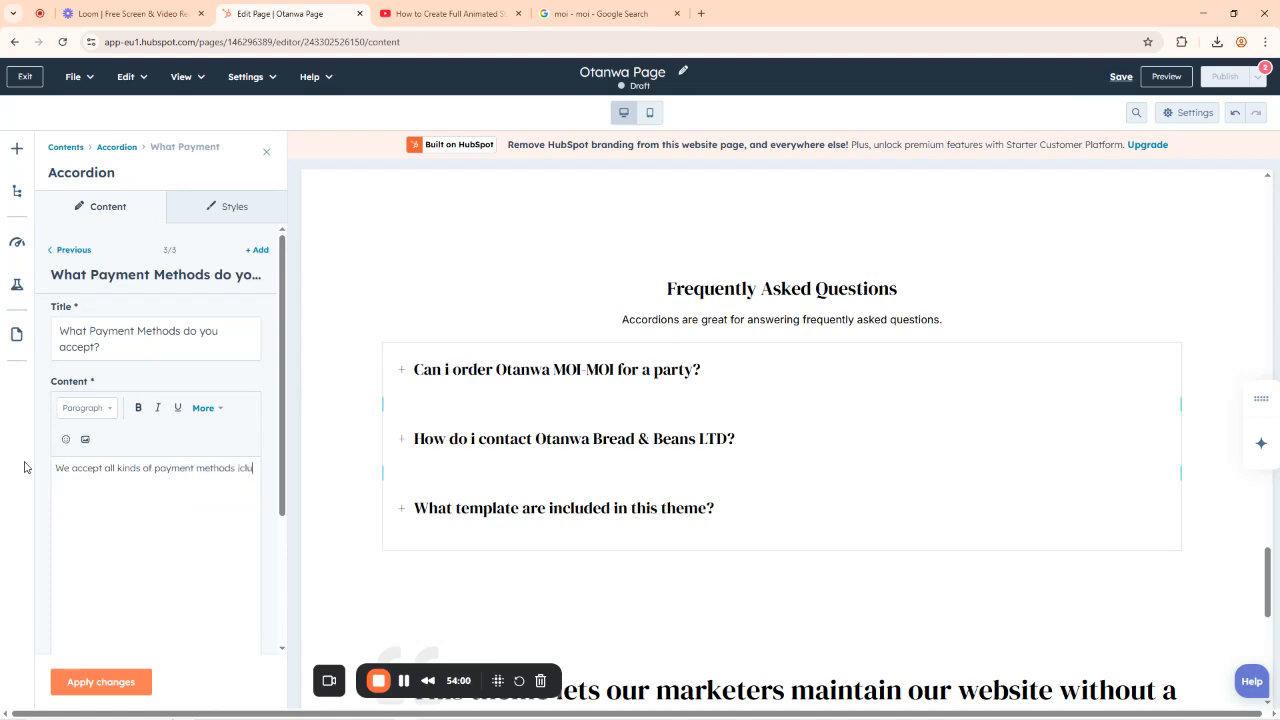
pyautogui.press('BackSpace')
pyautogui.press('BackSpace')
pyautogui.press('BackSpace')
pyautogui.press('BackSpace')
pyautogui.press('BackSpace')
pyautogui.write('inclu')
pyautogui.write('ding Pay')
pyautogui.press('BackSpace')
pyautogui.press('BackSpace')
pyautogui.write(':')
# List Paypal, Crypto (USDT), Bank Transfer, Credit cards and Trade By Barter on separate lines below the introductory line, and apply the changes.
pyautogui.write('ypa')
pyautogui.write('l')
pyautogui.press('Return')
pyautogui.press('BackSpace')
pyautogui.write('Crypto (')
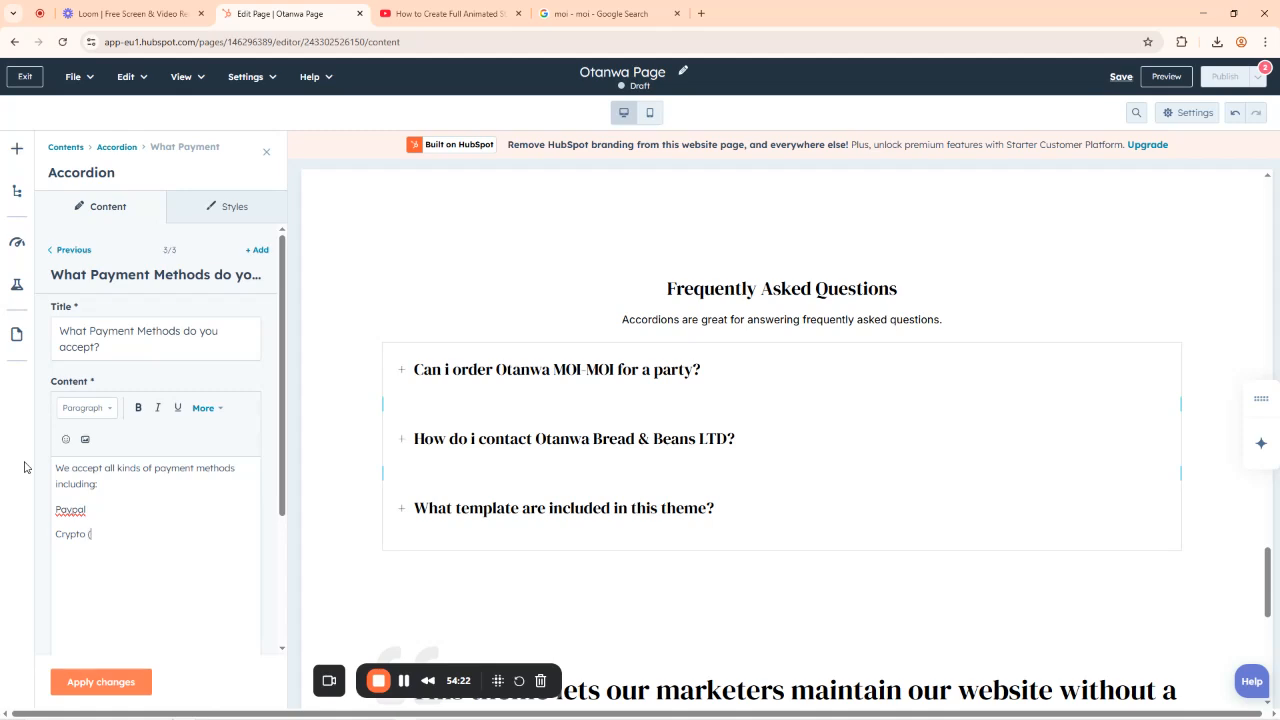
pyautogui.write('USDT) ')
pyautogui.write('Ban')
pyautogui.write('k Transfer')
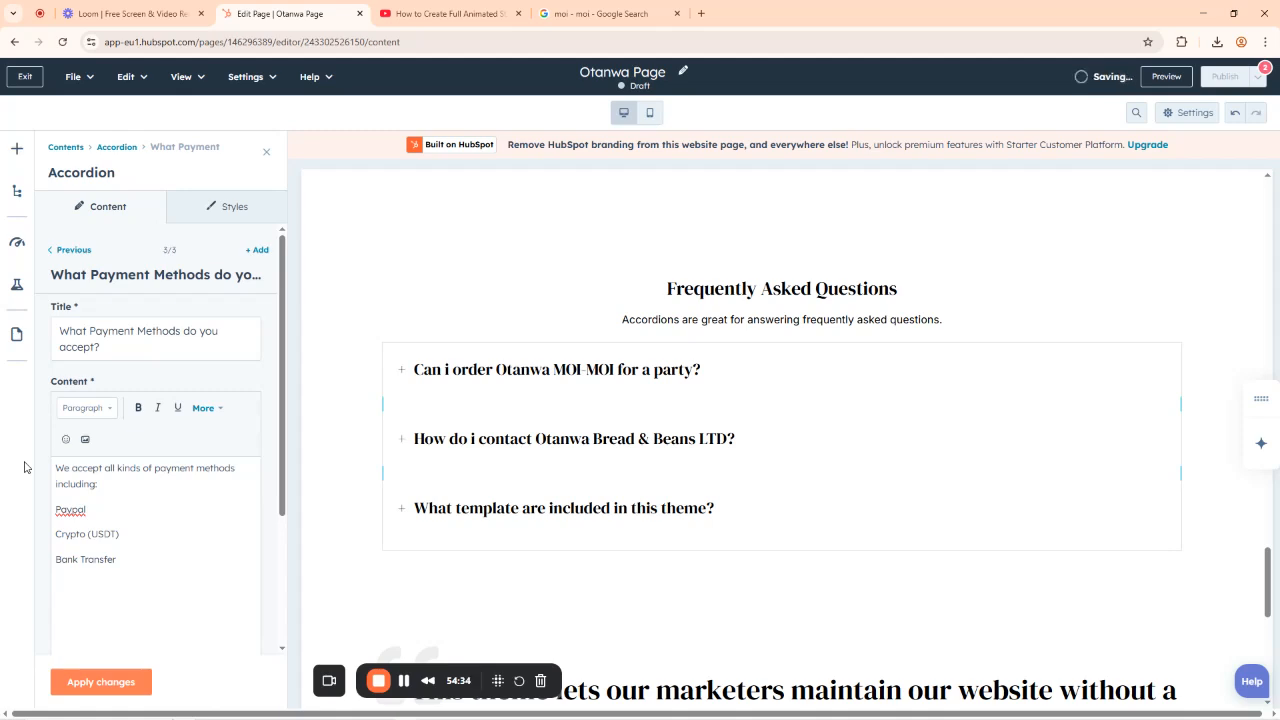
pyautogui.press('Return')
pyautogui.write('Credit cards')
pyautogui.press('Return')
pyautogui.write('Trade By Barter')
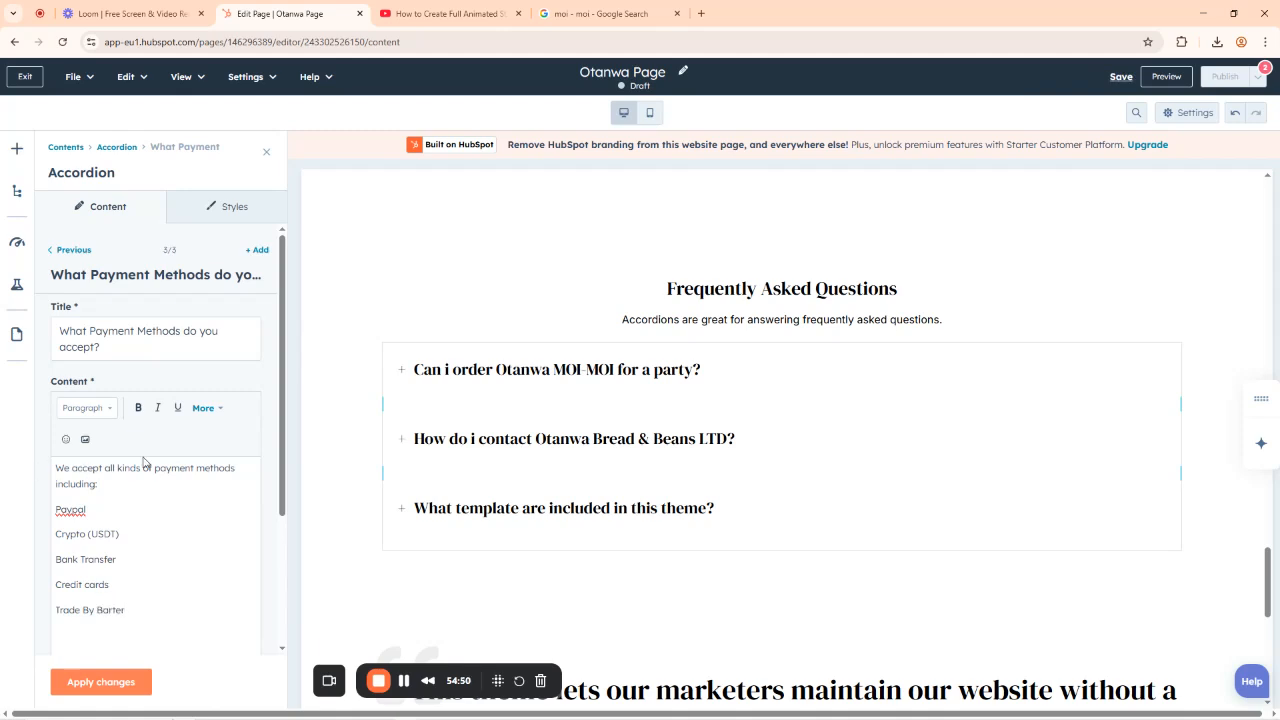
pyautogui.scroll(-2, 200, 445)
pyautogui.click(112, 682)
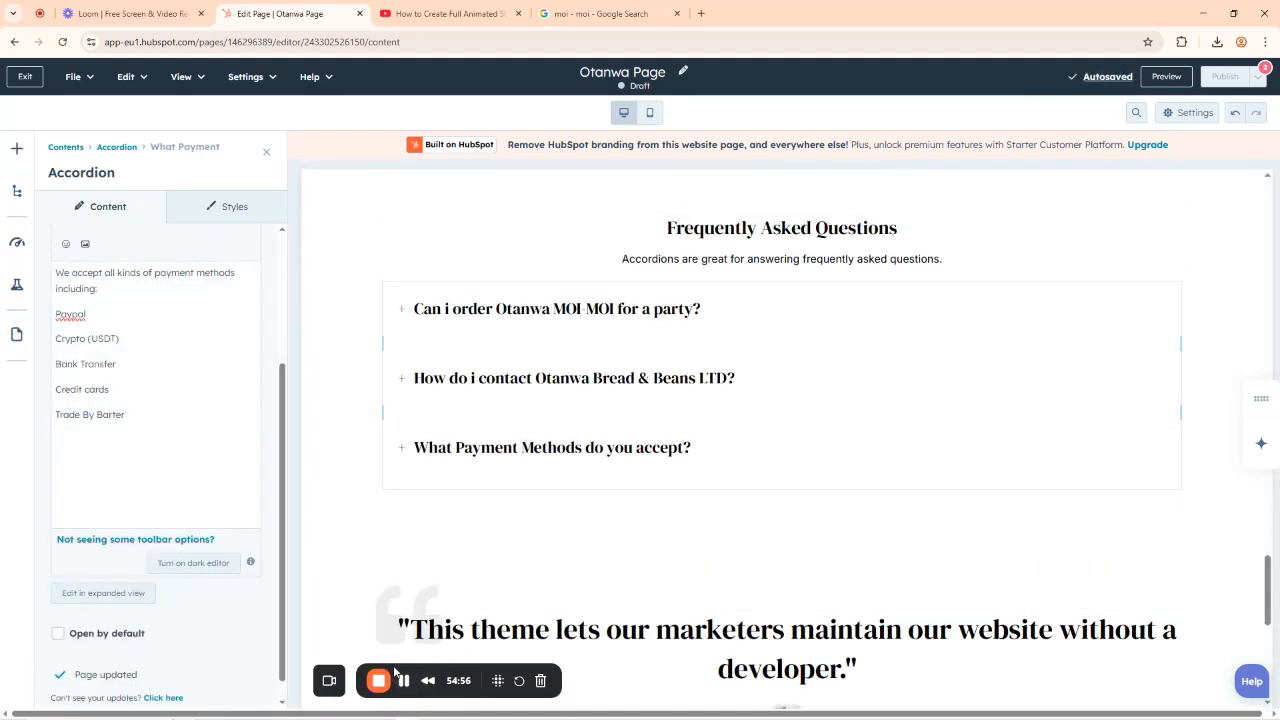
# Delete the testimonial module below the Frequently Asked Questions accordion together with the empty section that held it.
pyautogui.moveTo(395, 672); pyautogui.dragTo(10, 662)
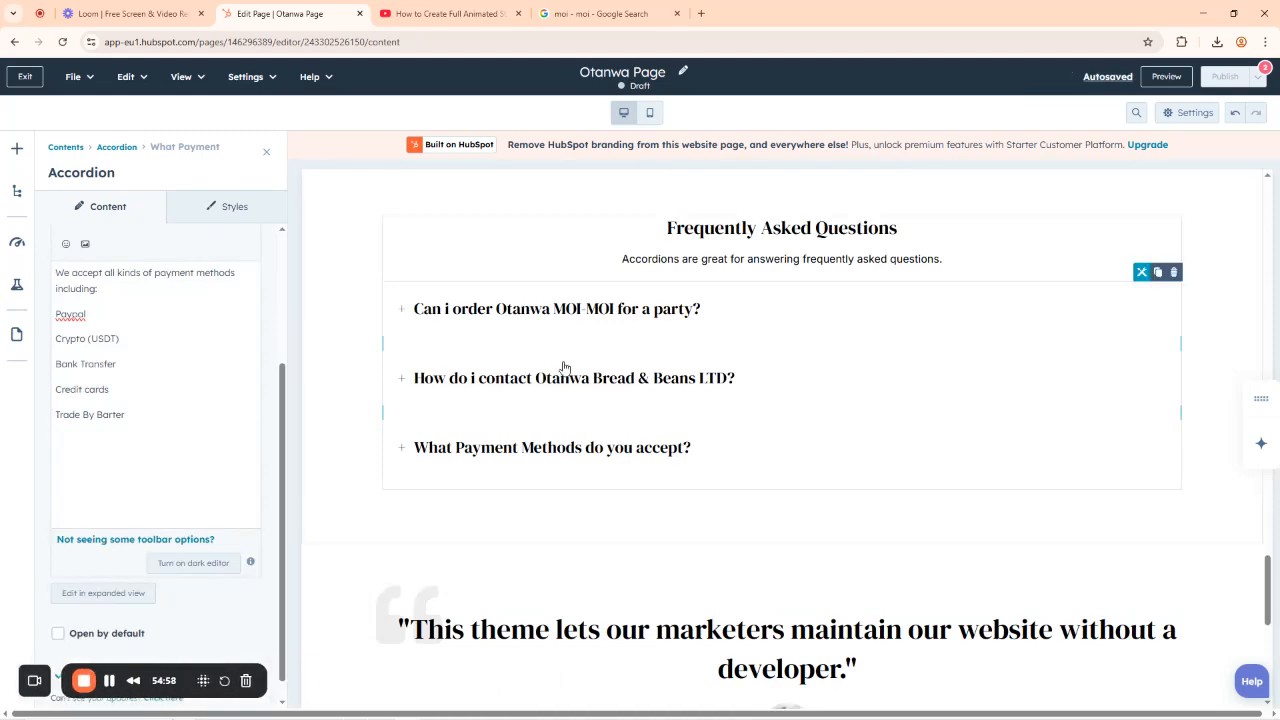
pyautogui.scroll(-5, 620, 363)
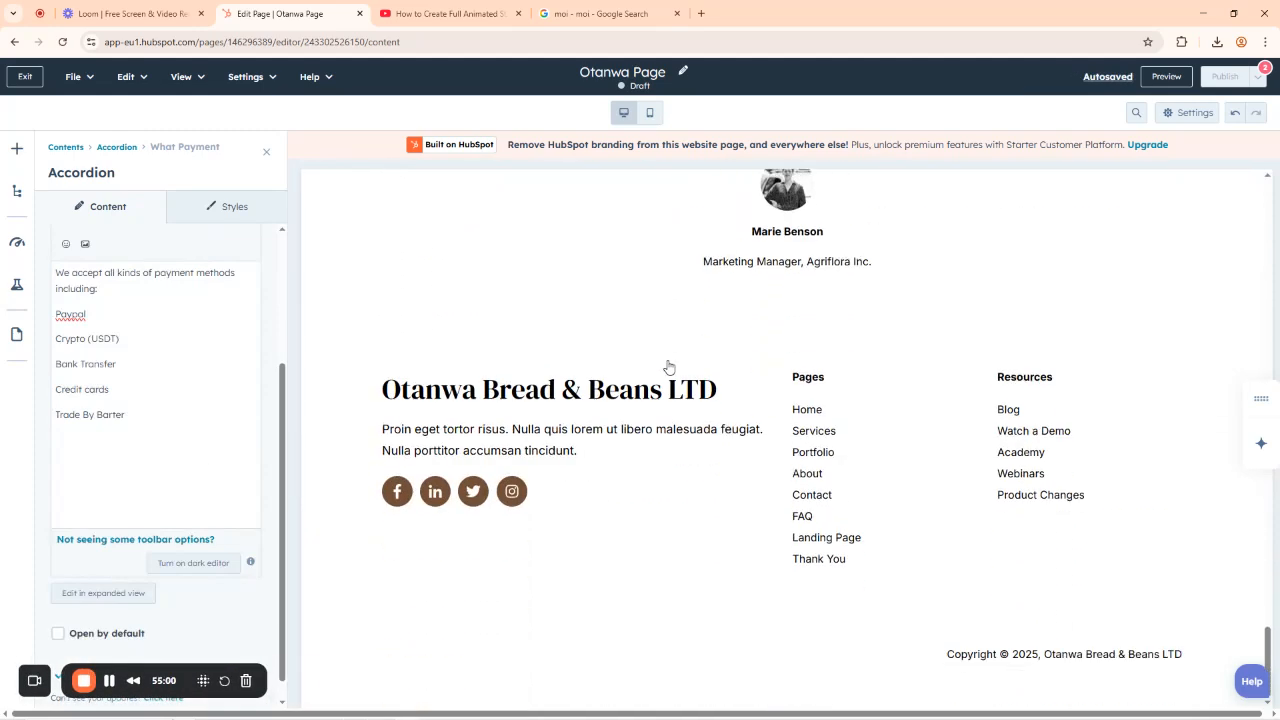
pyautogui.scroll(3, 669, 366)
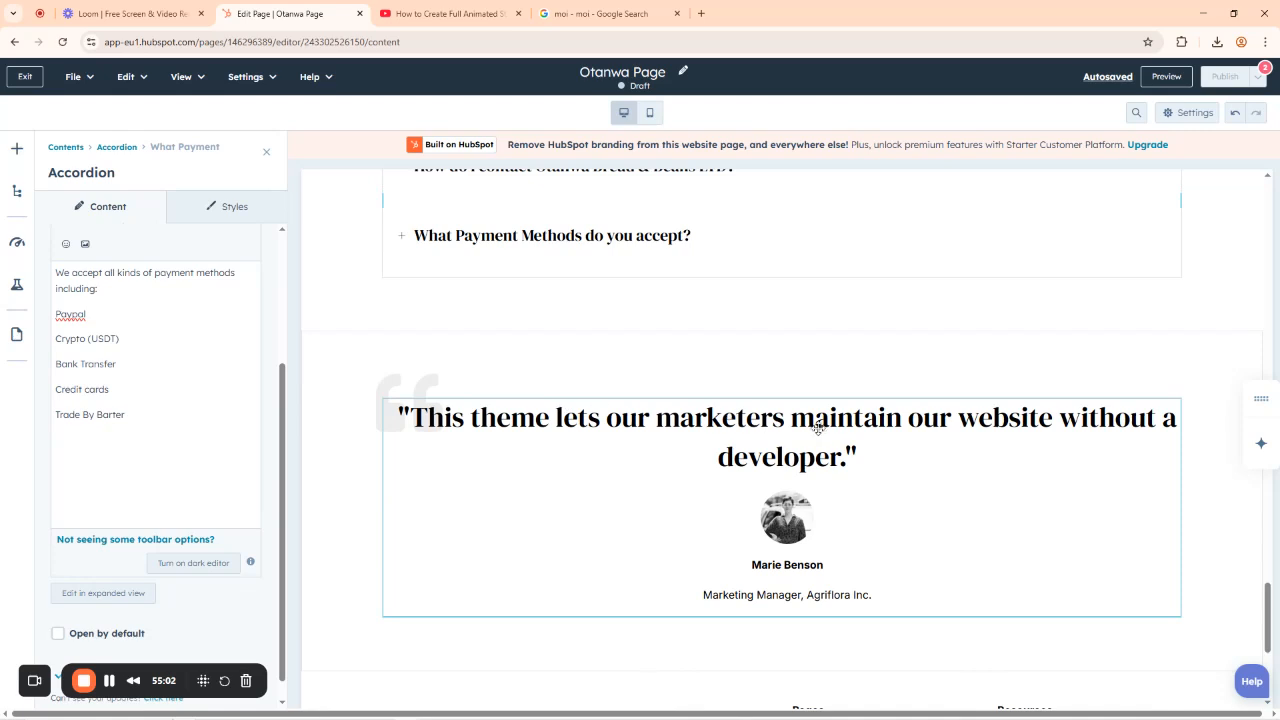
pyautogui.click(1041, 426)
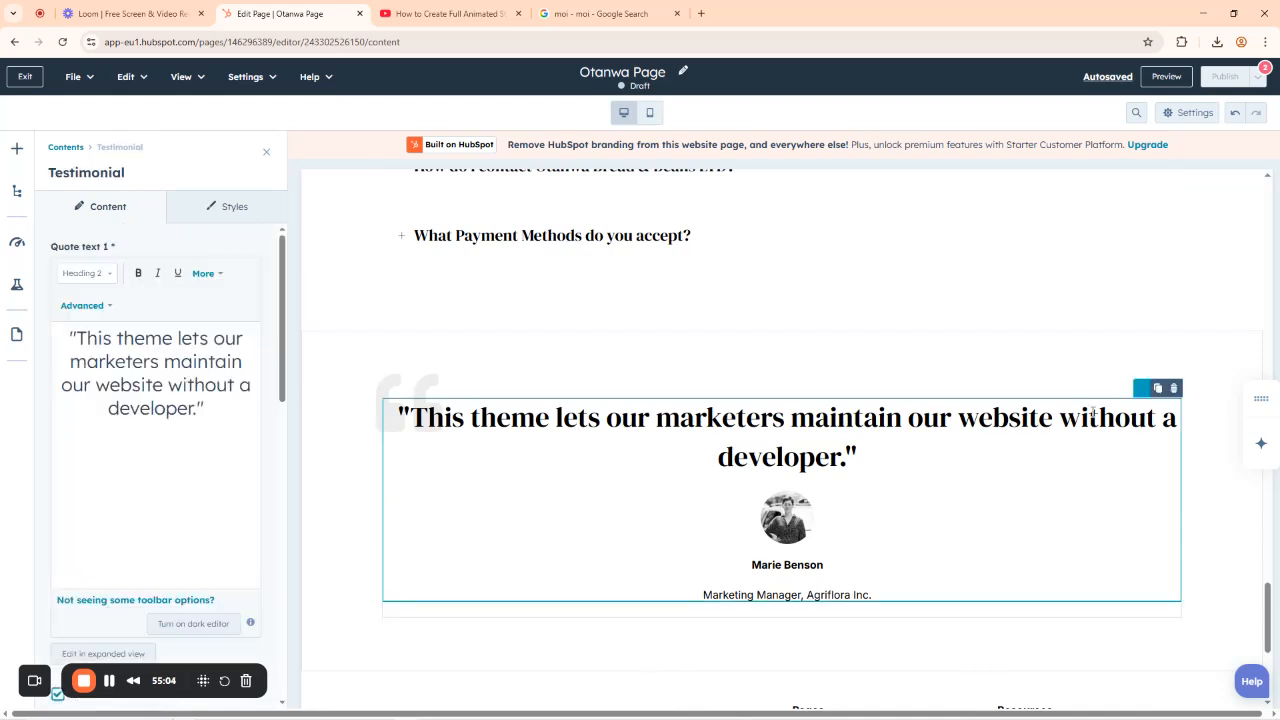
pyautogui.click(1175, 389)
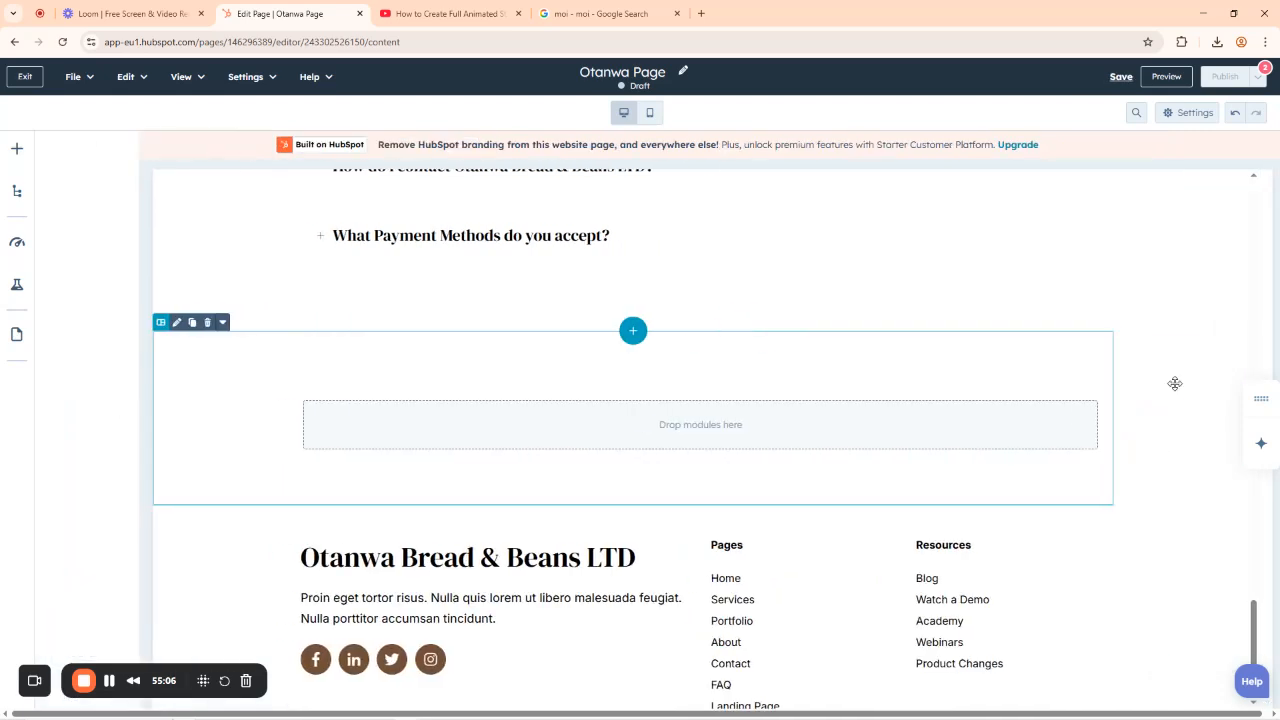
pyautogui.click(733, 411)
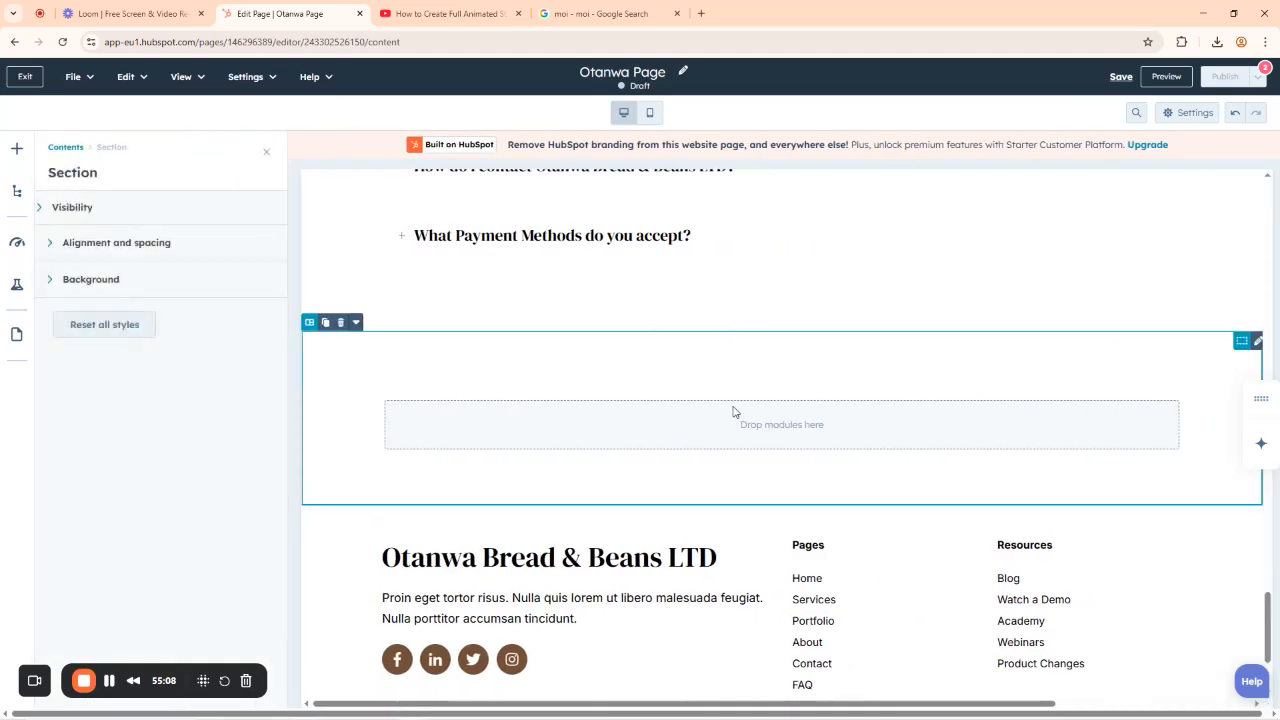
pyautogui.click(1254, 343)
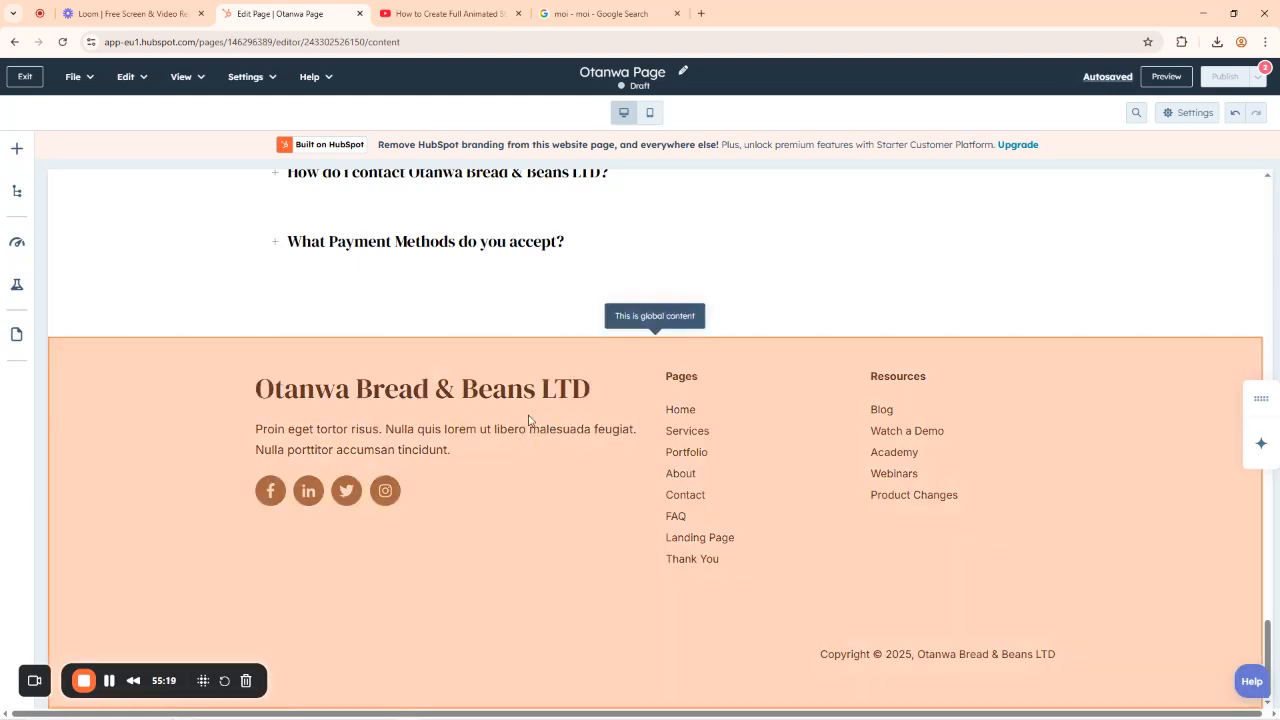
# Open the footer for global editing and replace its placeholder paragraph with "Simply your best stop for all Original, Organic and Hygienically prepared Nigerian Meals.".
pyautogui.click(529, 419)
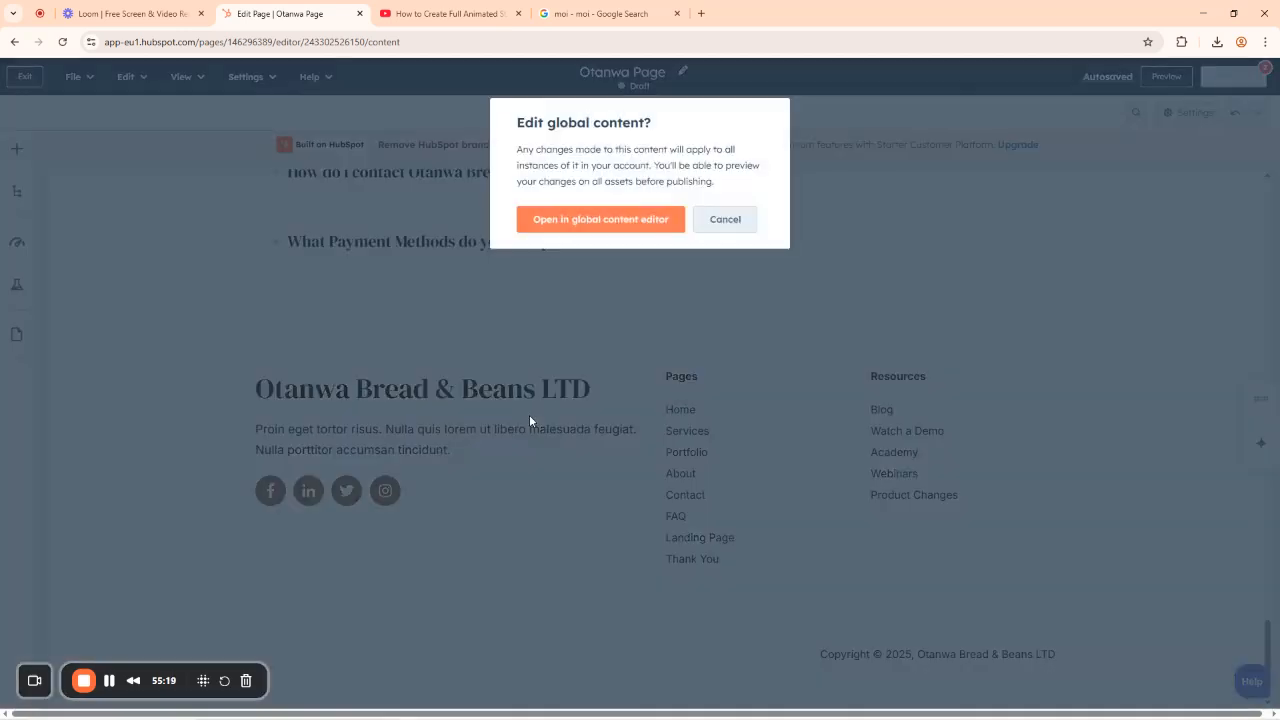
pyautogui.click(591, 223)
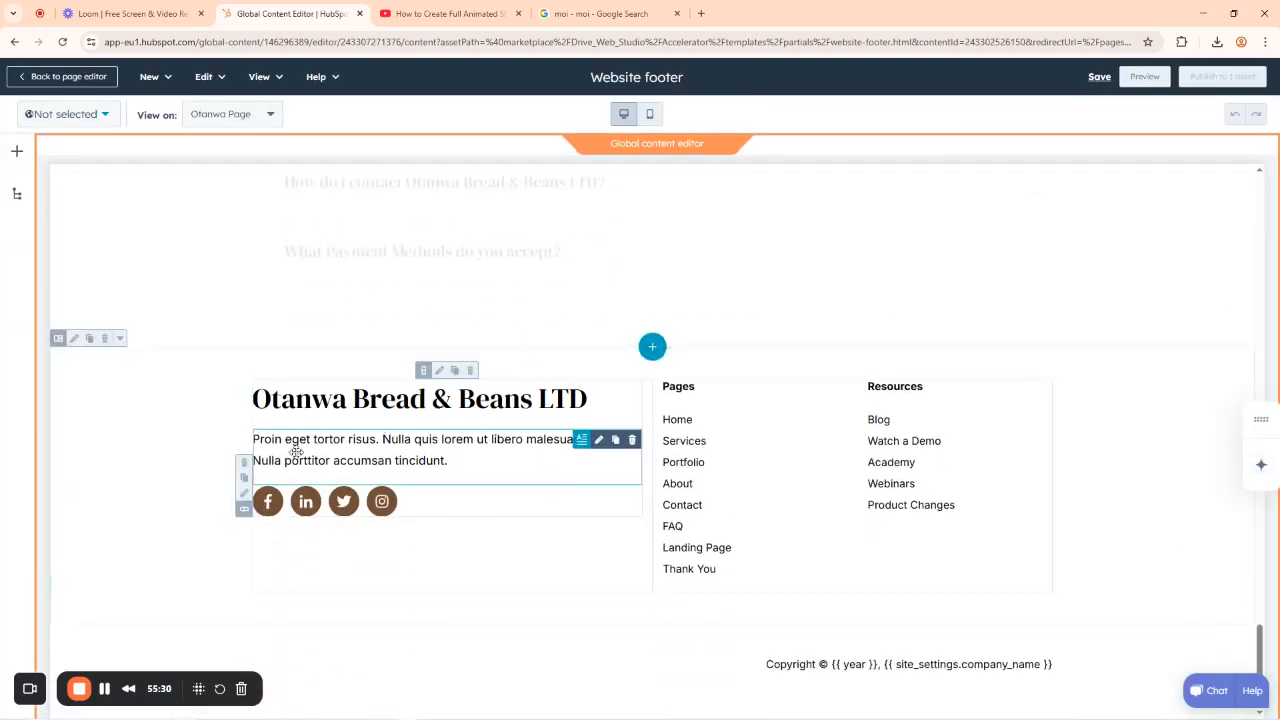
pyautogui.click(296, 452)
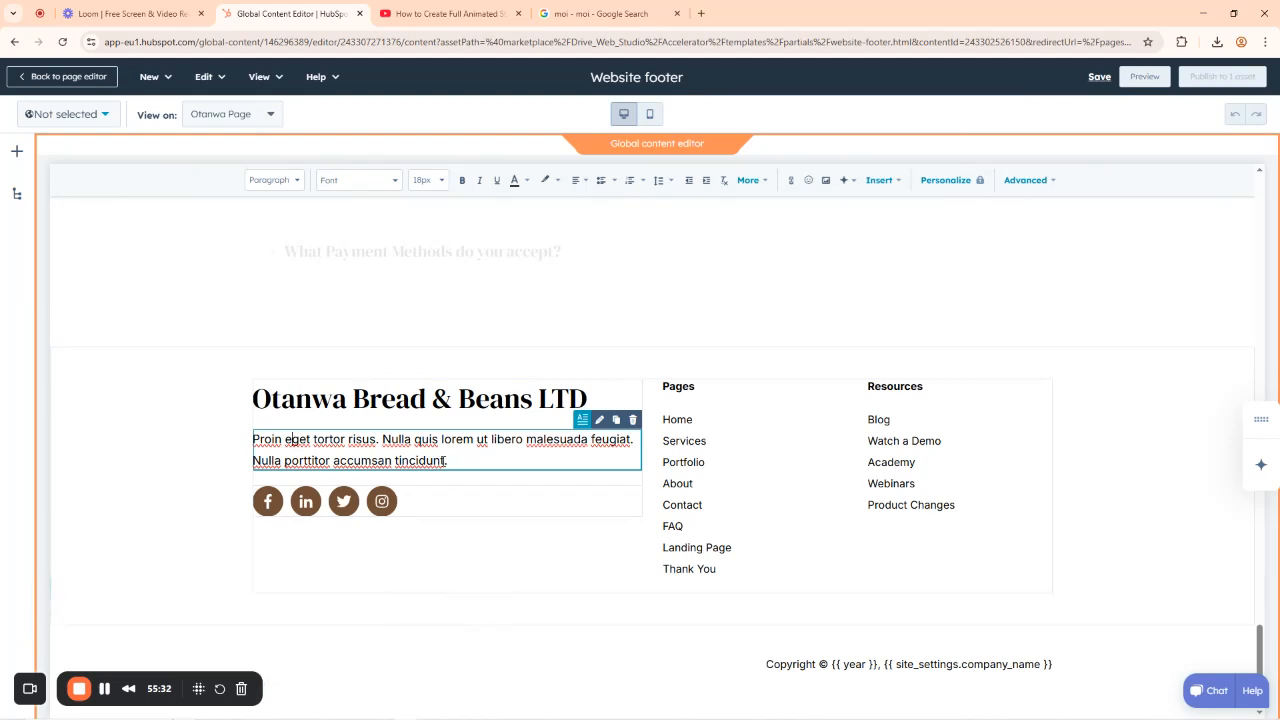
pyautogui.moveTo(446, 460); pyautogui.dragTo(252, 455)
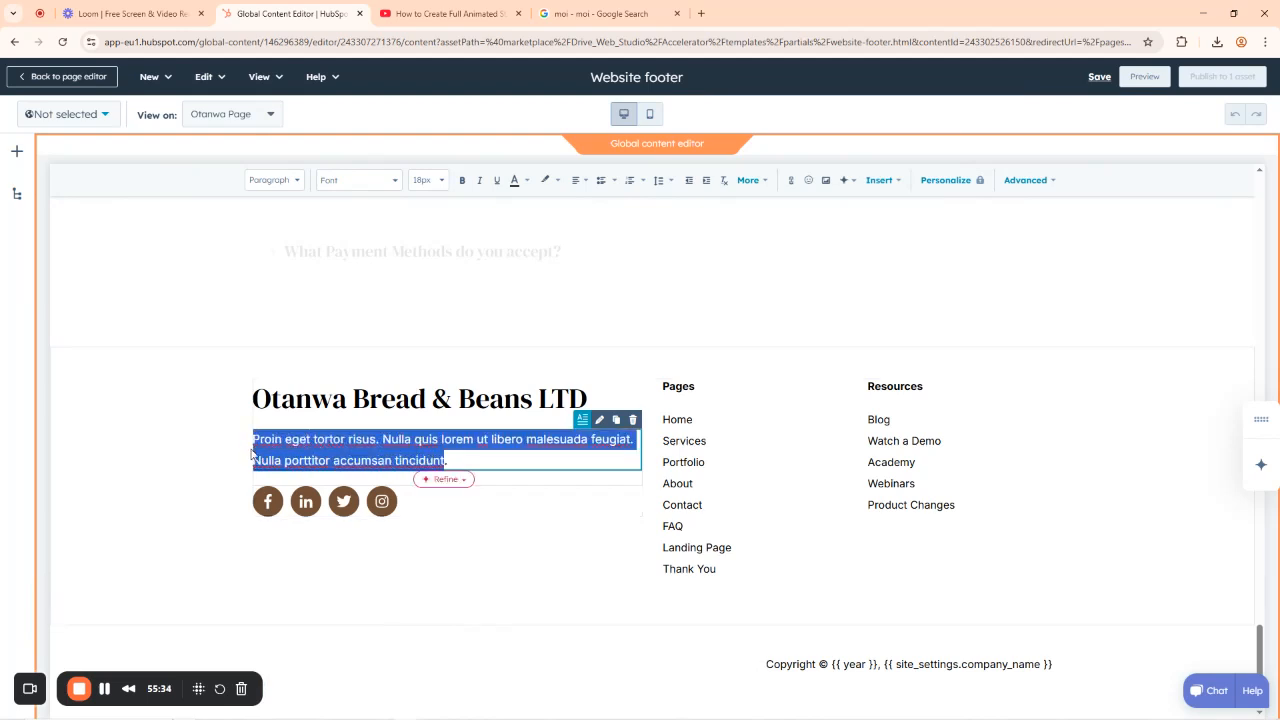
pyautogui.write('Si')
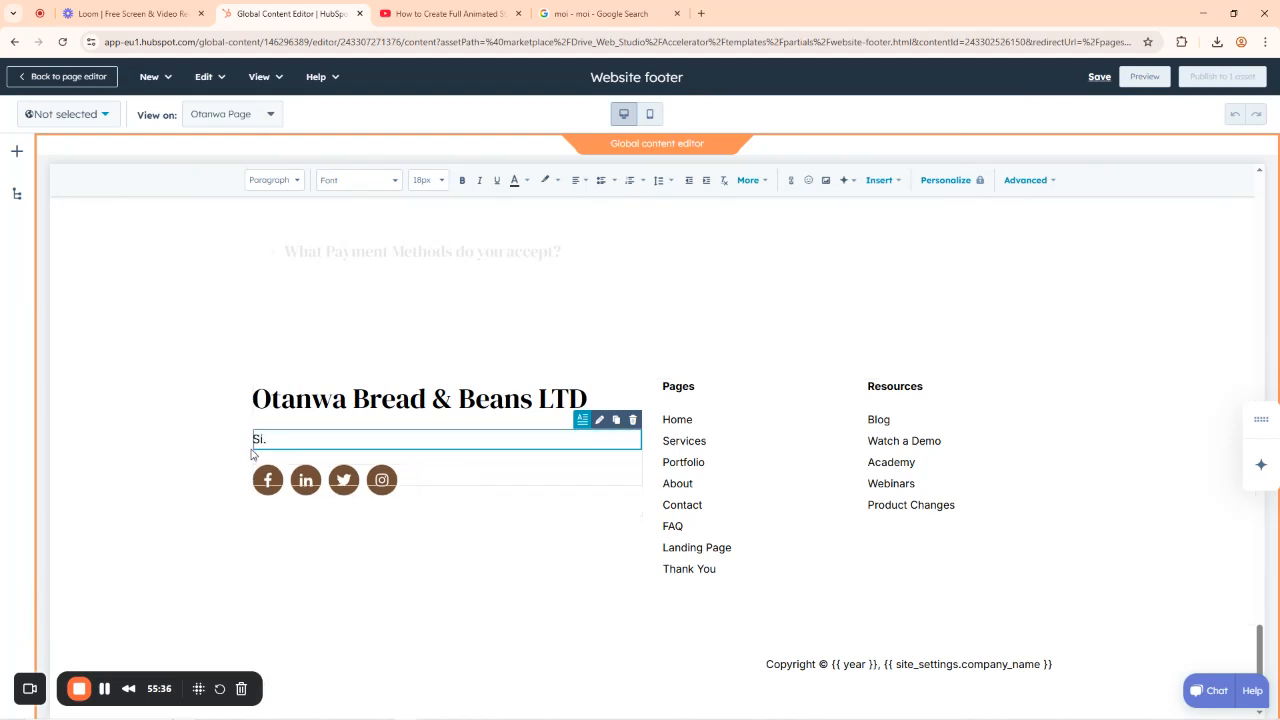
pyautogui.write('m')
pyautogui.write('ply yo')
pyautogui.write('ur best stop for')
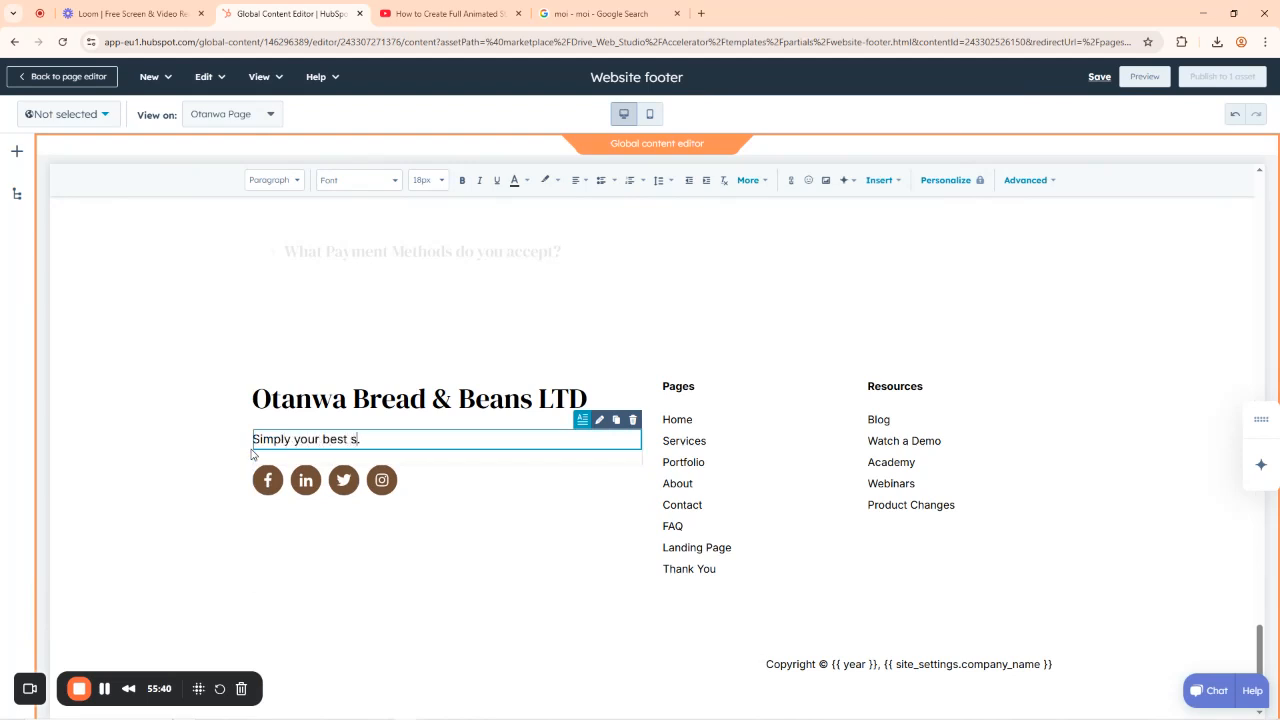
pyautogui.write(' all Original, Organi')
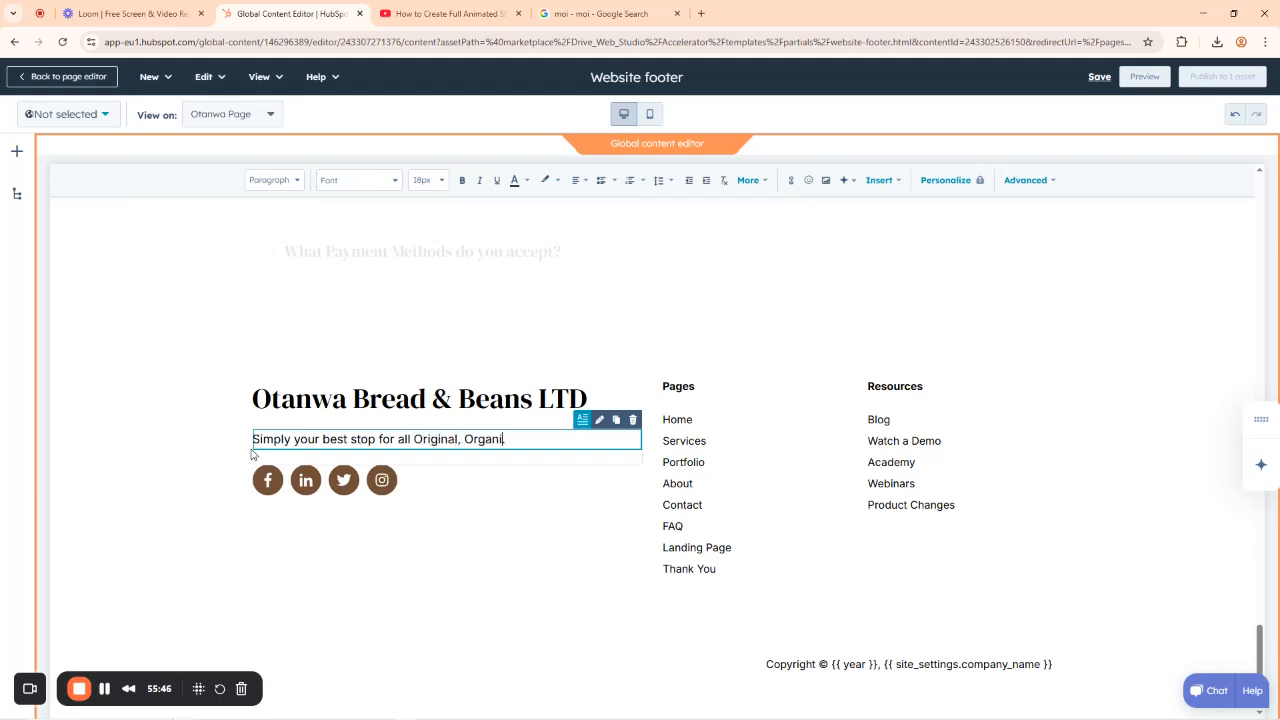
pyautogui.write('c and Hygienically prepar')
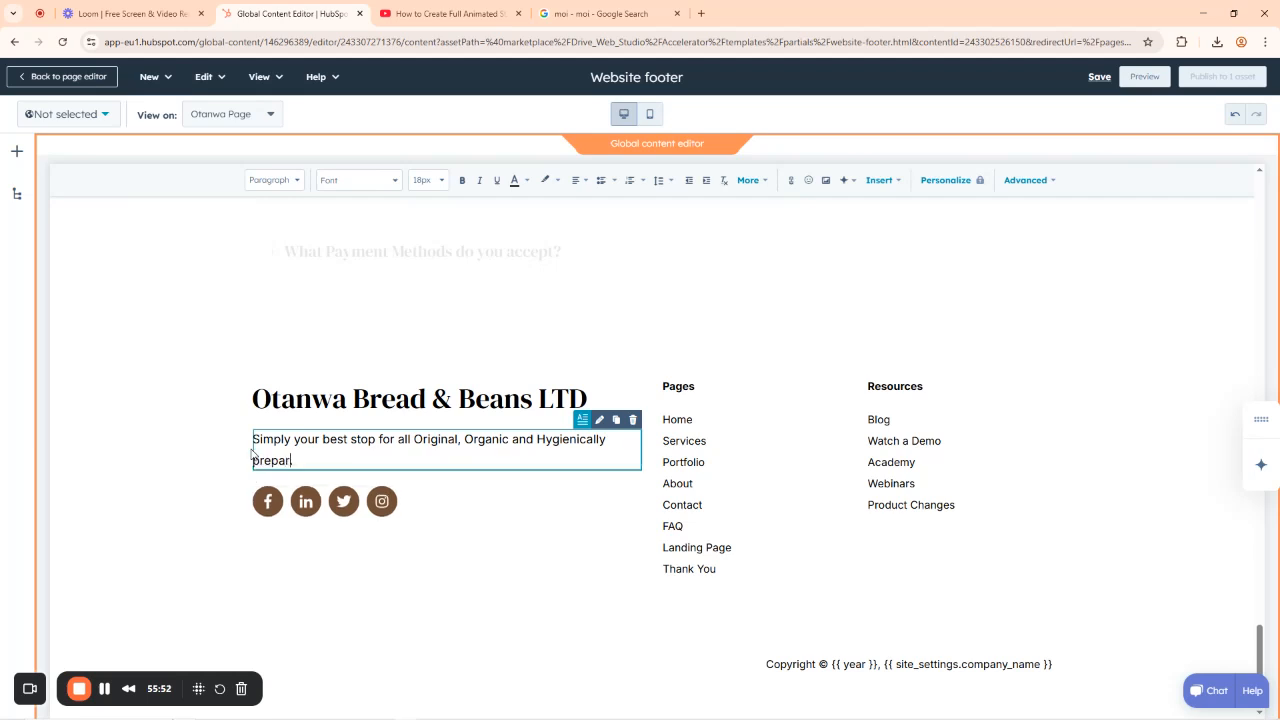
pyautogui.write('eD nl')
pyautogui.press('BackSpace')
pyautogui.write('d Nigerian Meals.')
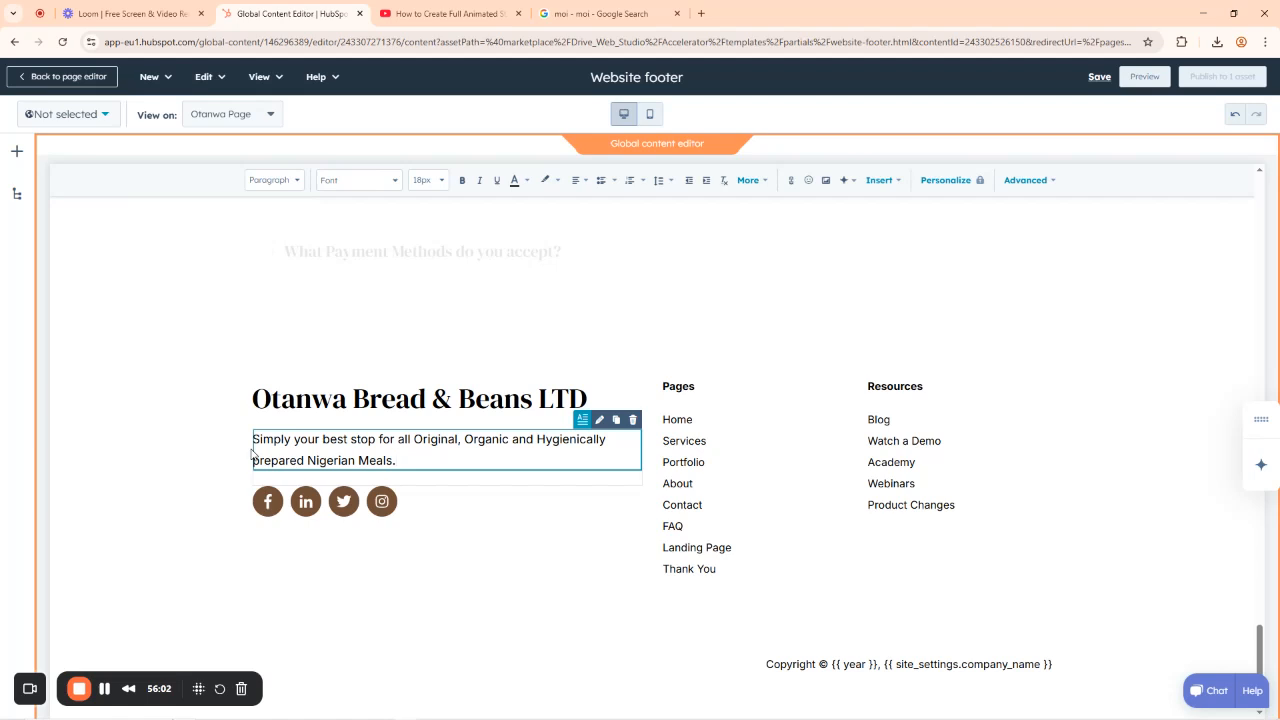
# Add "We are Halal Compliant" as a separate paragraph below the footer's description sentence.
pyautogui.write('We')
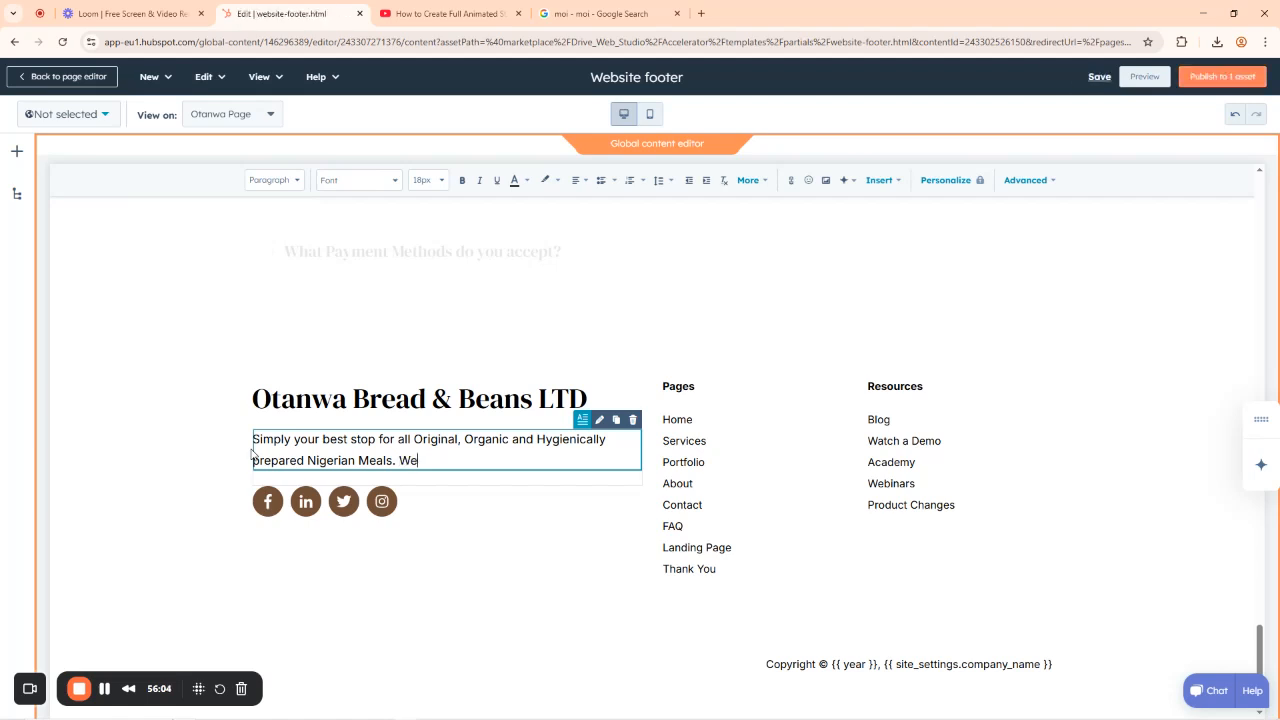
pyautogui.write(' are Halal Compliant')
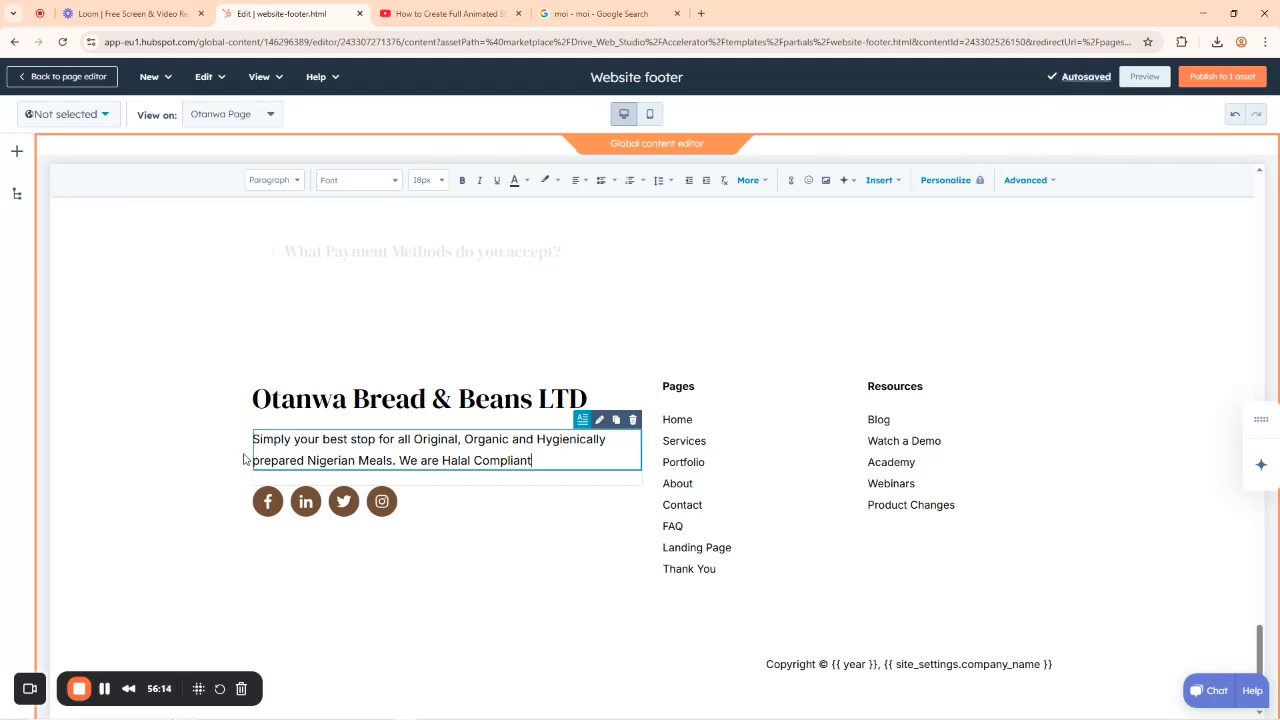
pyautogui.click(403, 460)
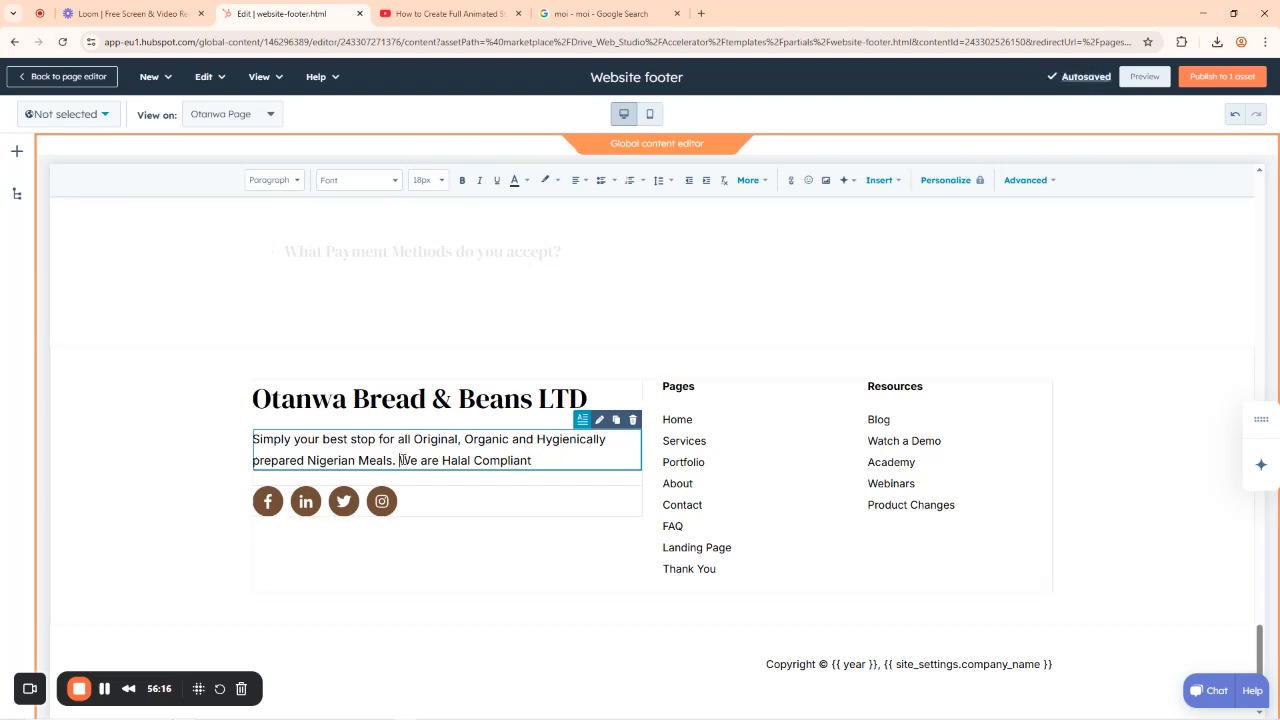
pyautogui.press('Return')
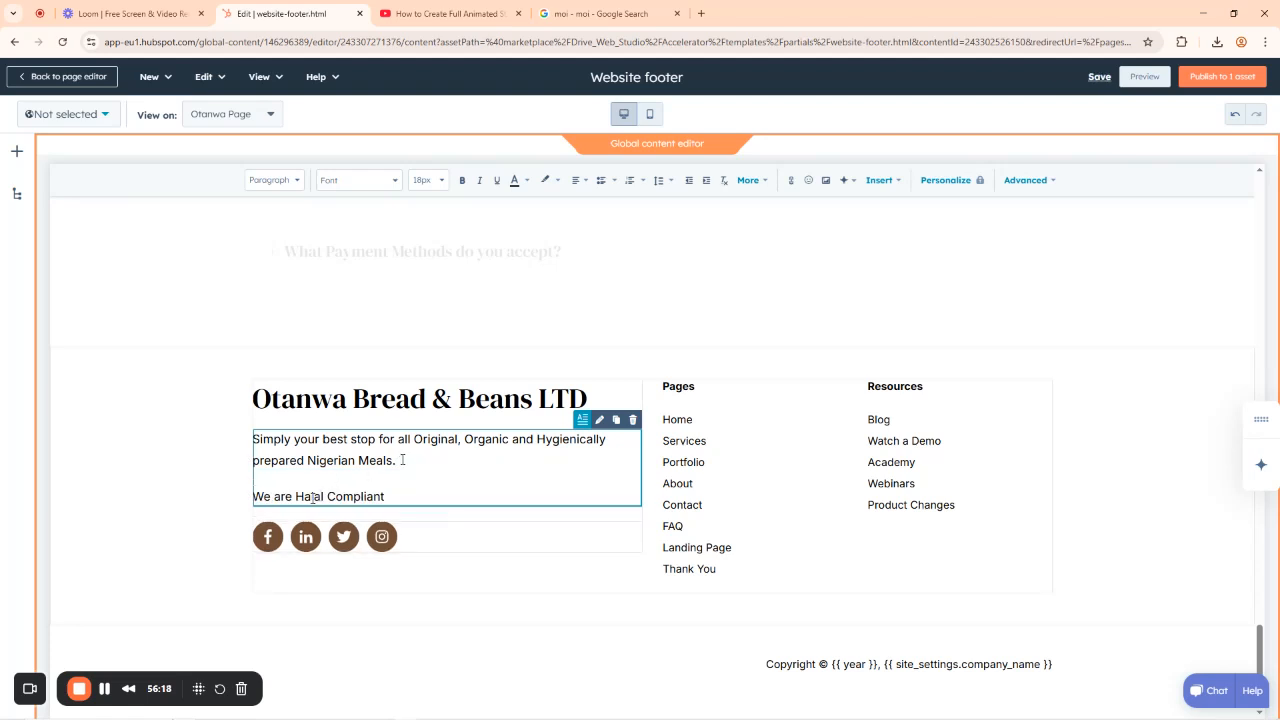
pyautogui.click(371, 352)
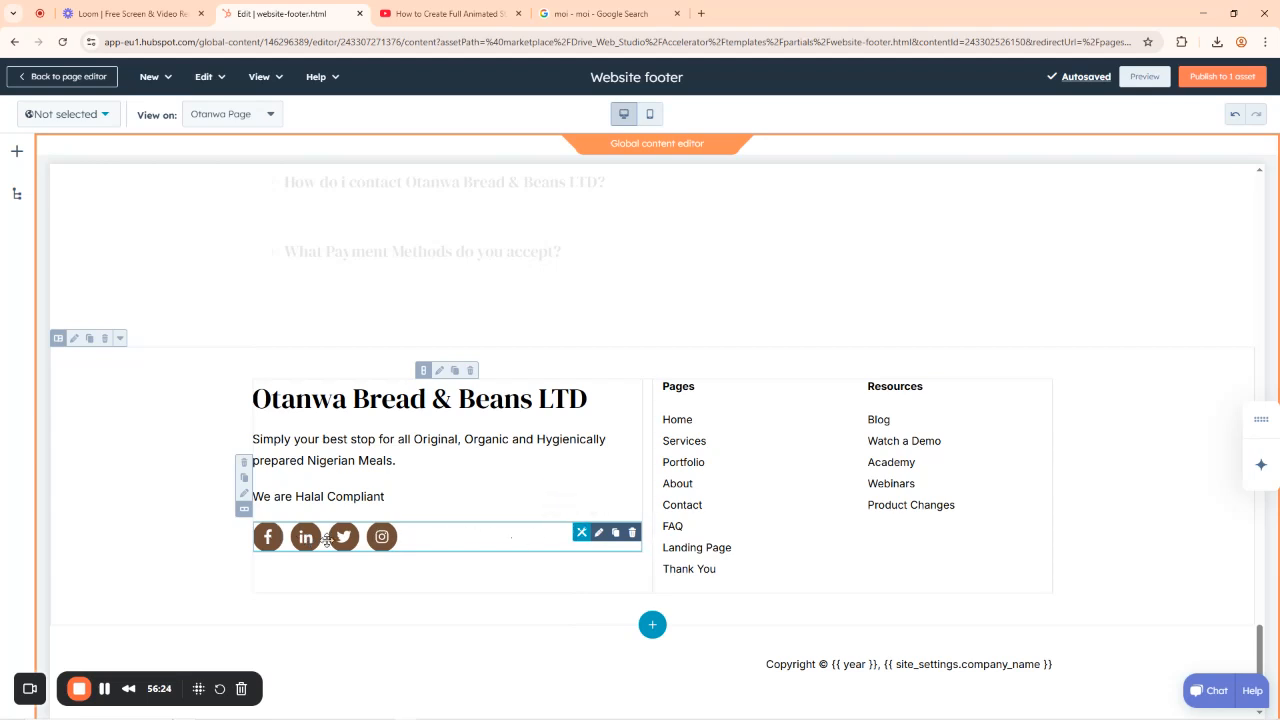
pyautogui.click(418, 538)
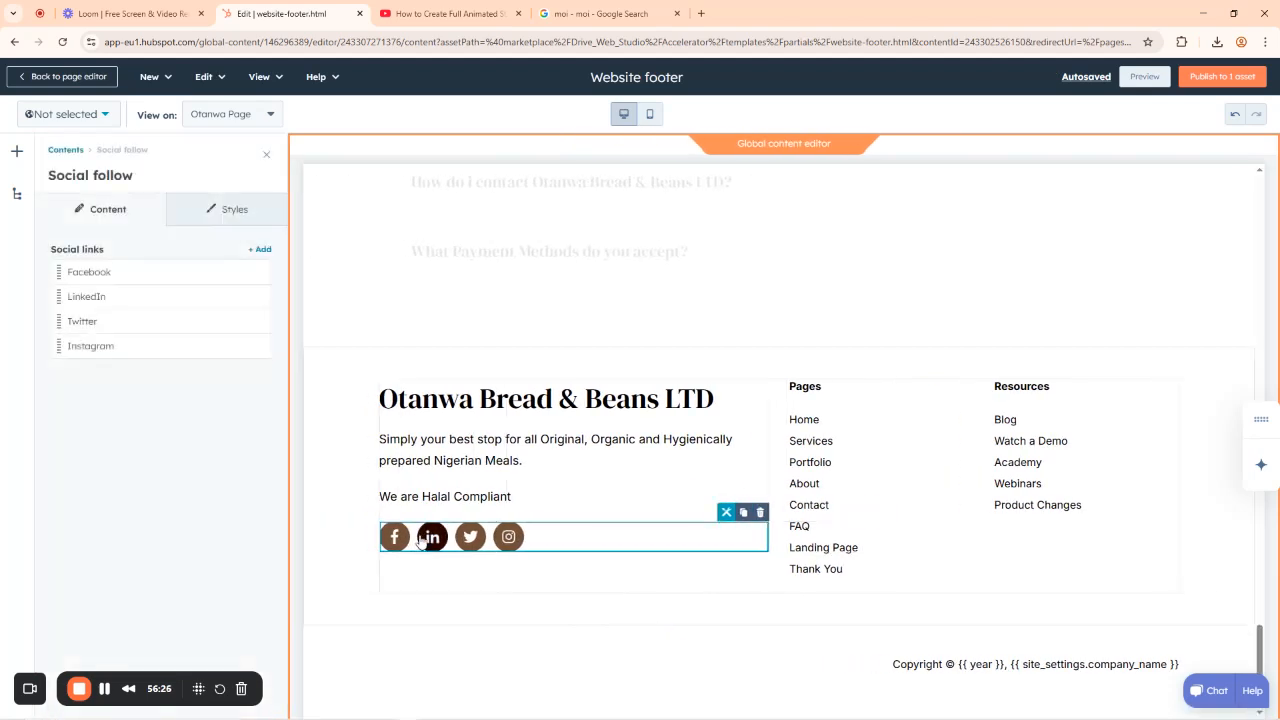
pyautogui.click(228, 272)
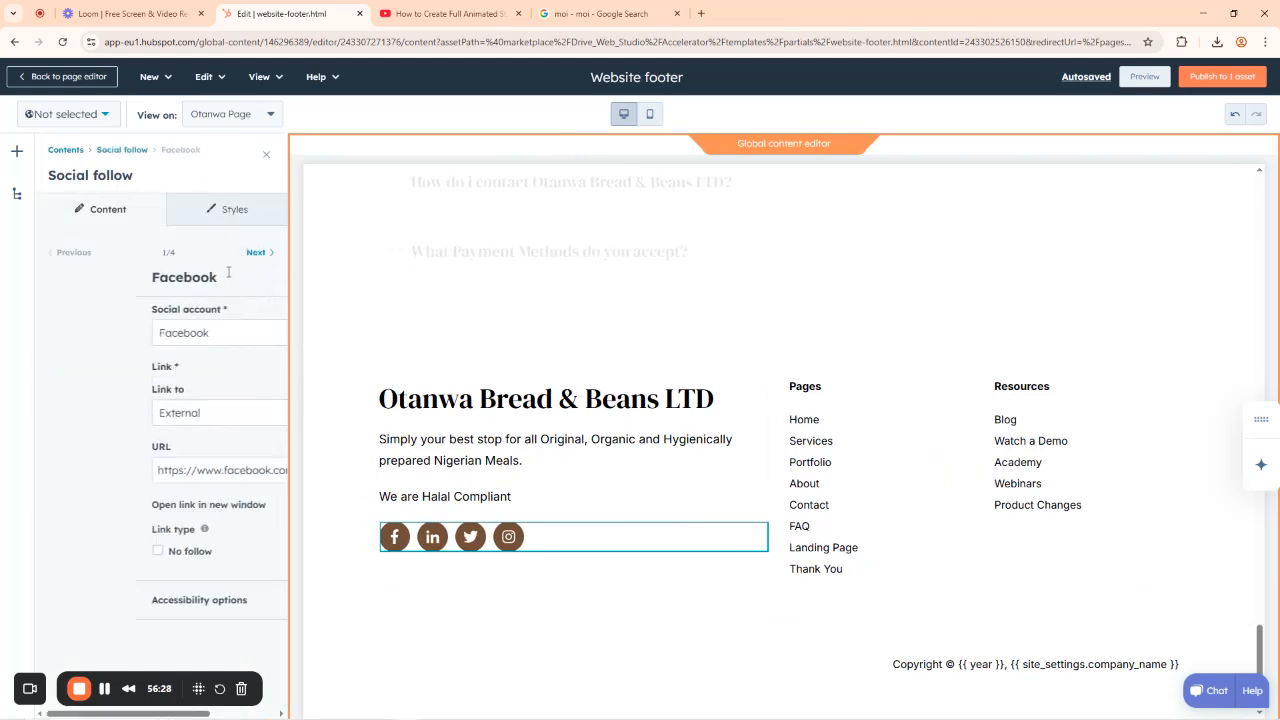
pyautogui.click(210, 472)
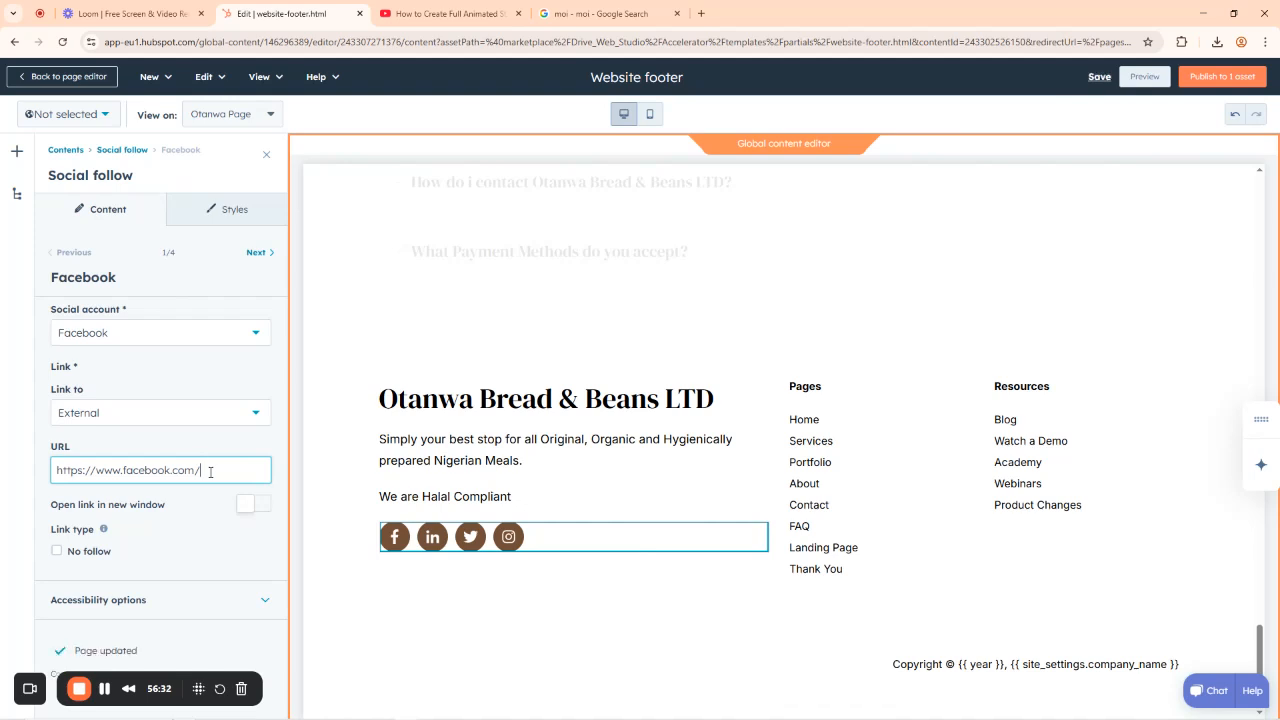
pyautogui.write('otanwa')
pyautogui.click(672, 539)
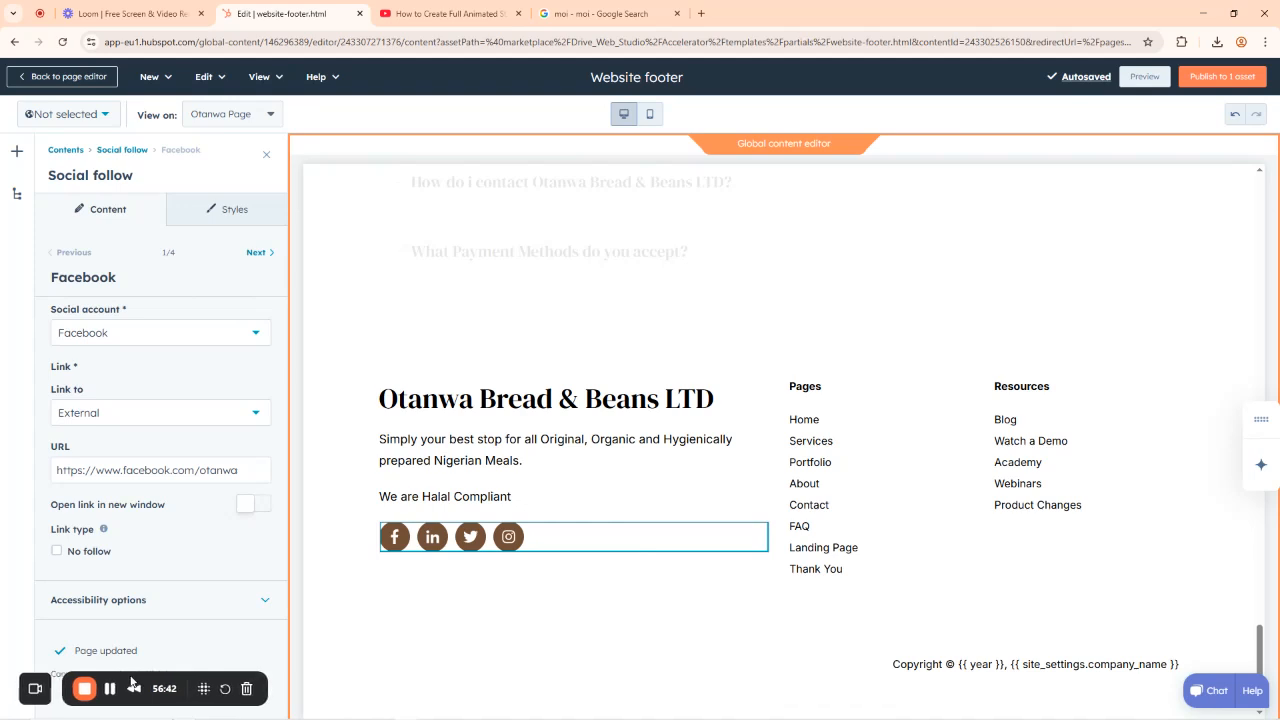
pyautogui.moveTo(131, 682); pyautogui.dragTo(446, 684)
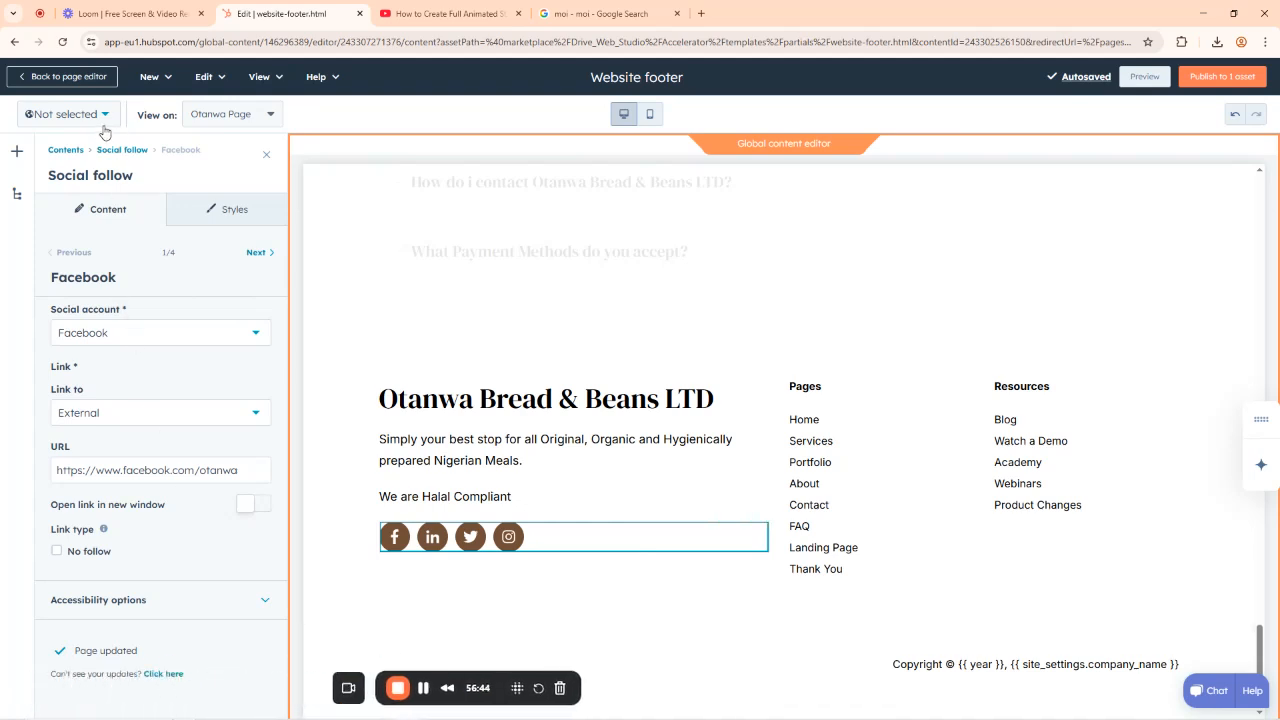
pyautogui.click(267, 160)
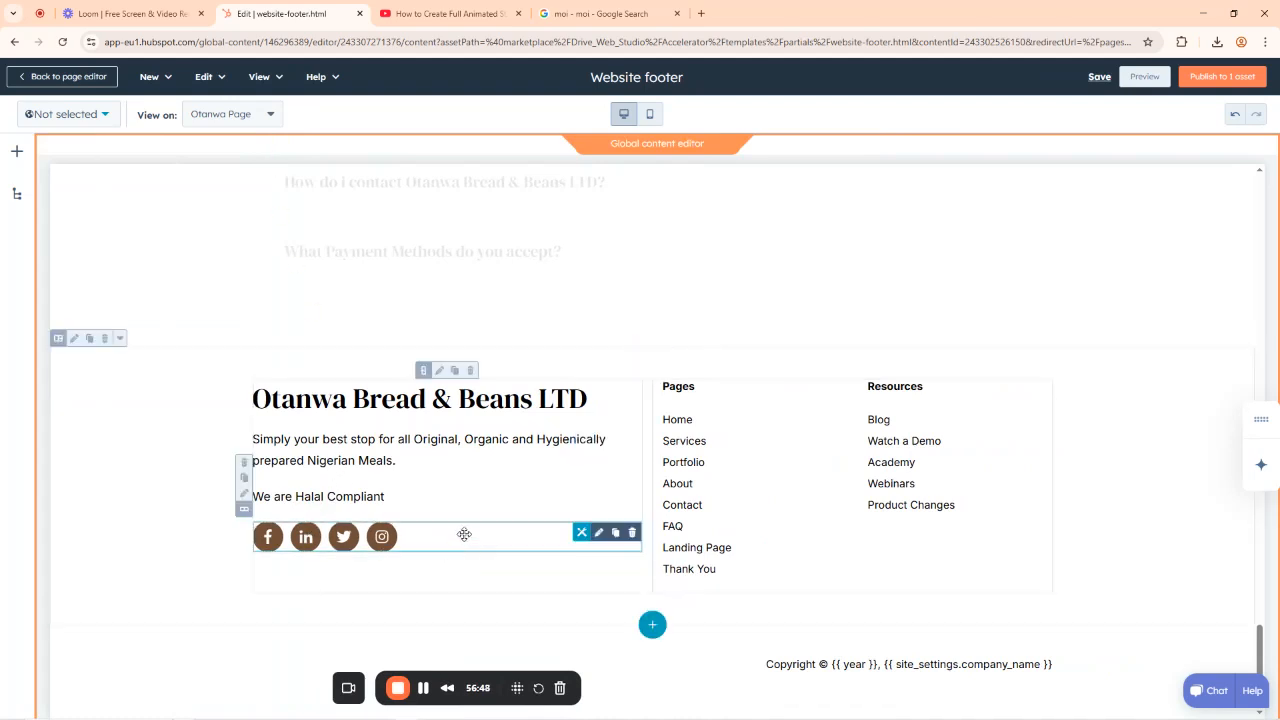
pyautogui.click(464, 534)
pyautogui.click(228, 299)
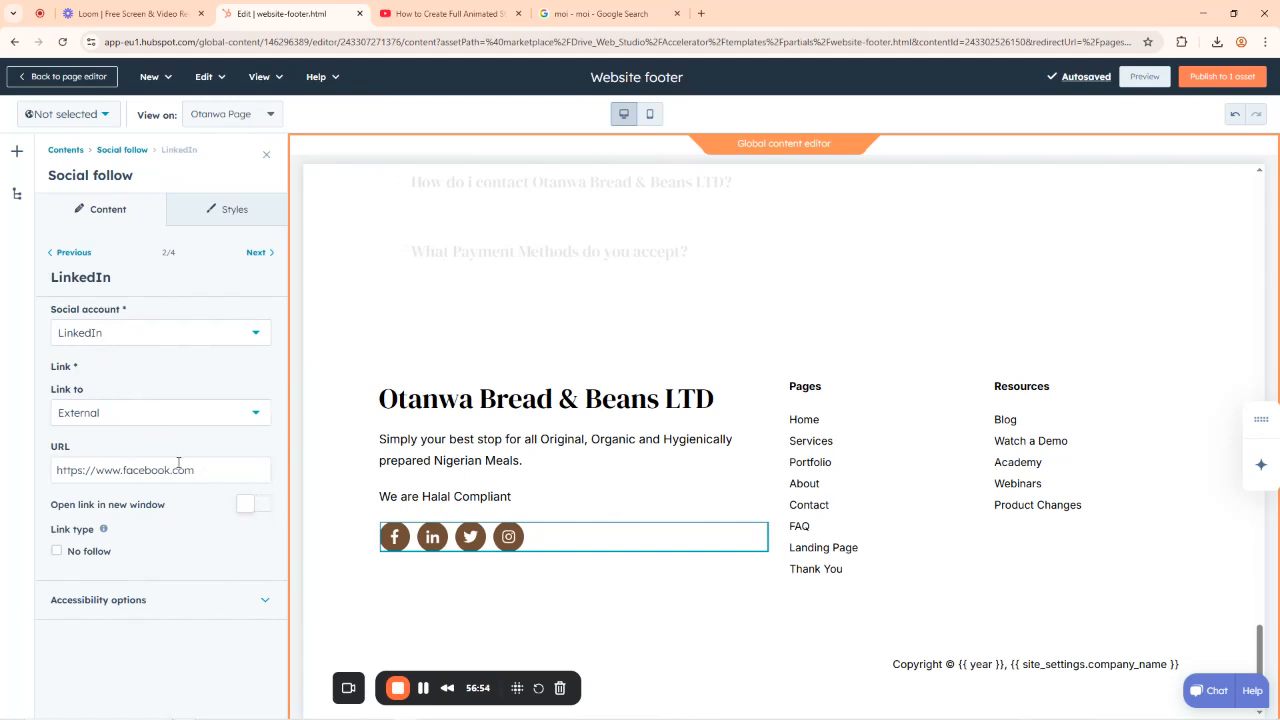
pyautogui.moveTo(195, 470); pyautogui.dragTo(123, 470)
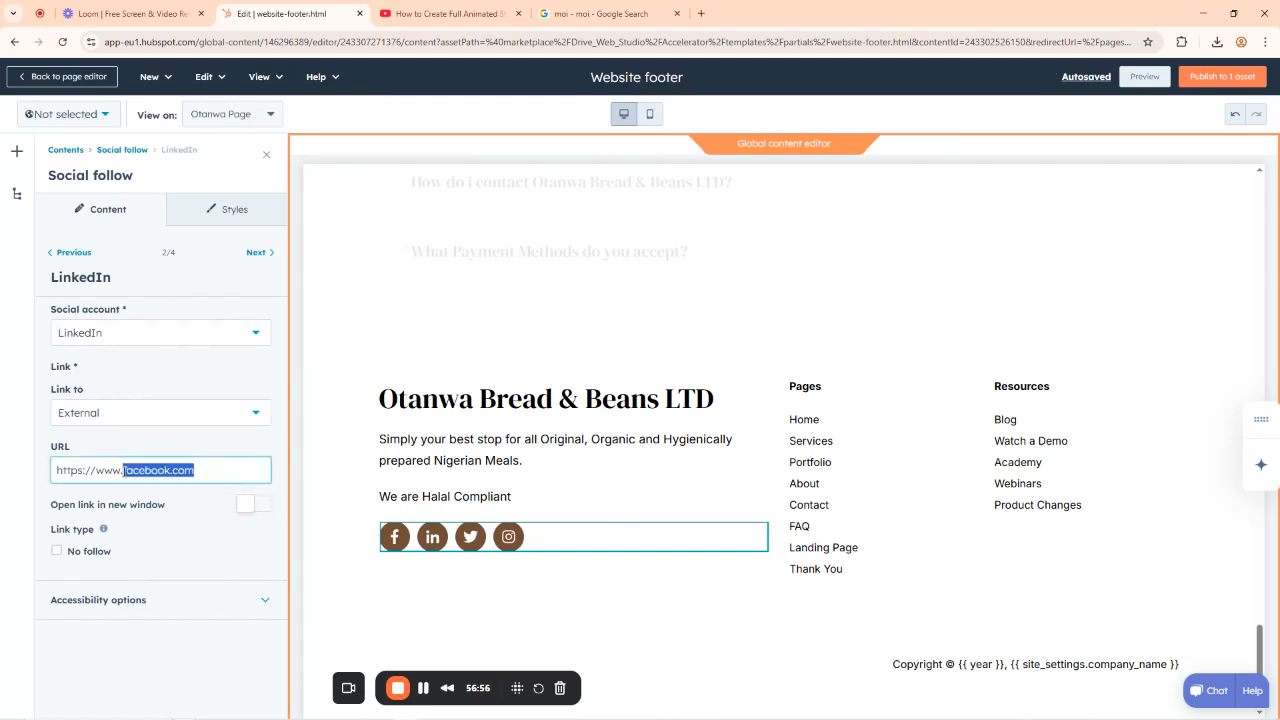
pyautogui.press('BackSpace')
pyautogui.write('linkedin.')
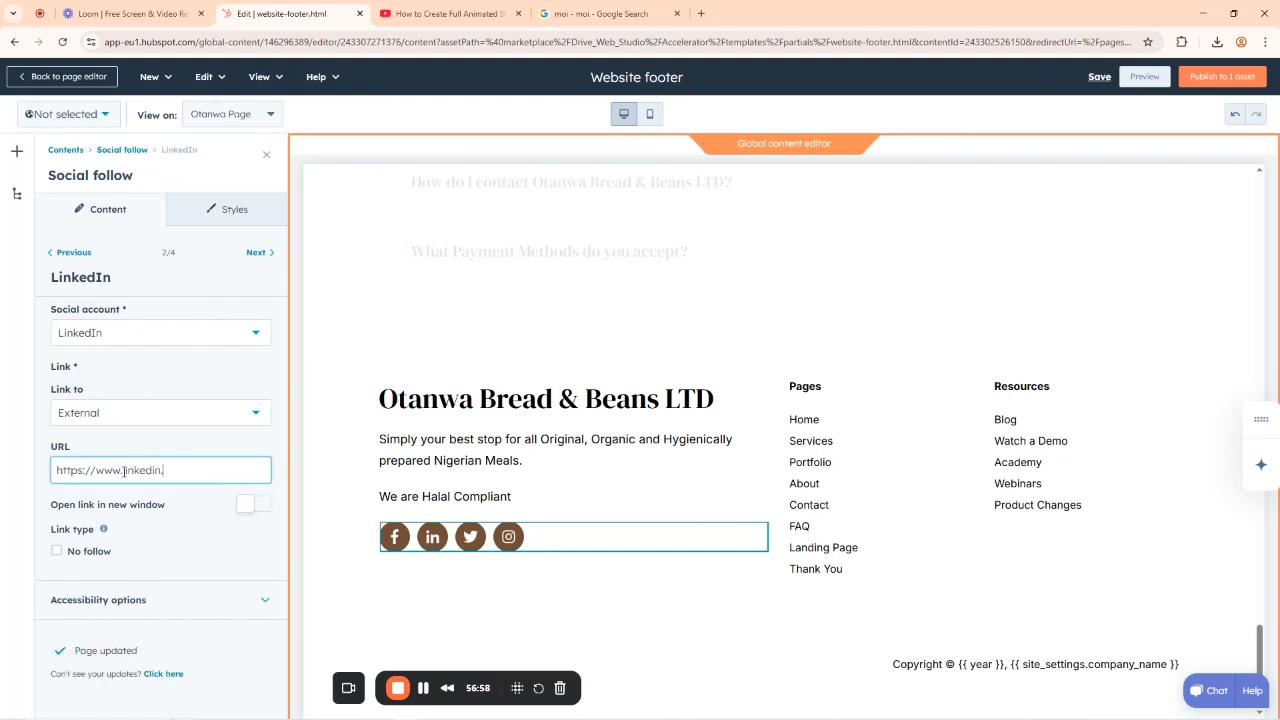
pyautogui.write('com/otanwa beans')
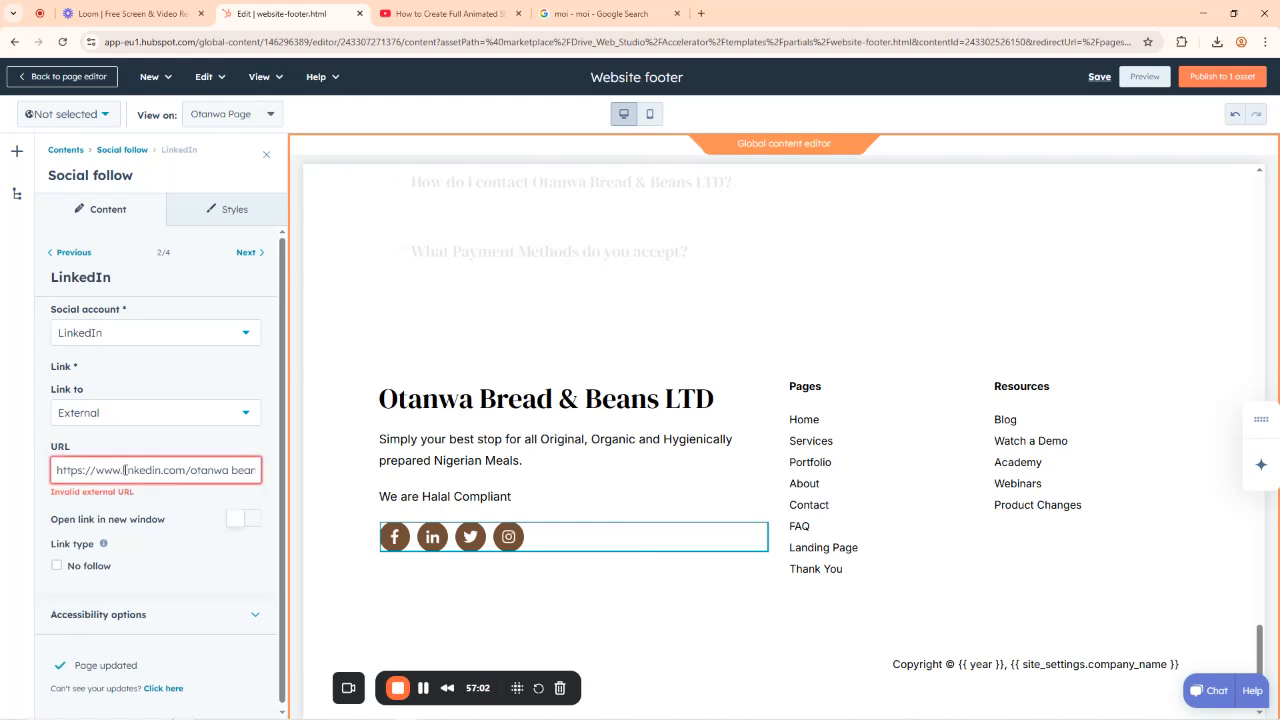
pyautogui.press('BackSpace')
pyautogui.press('BackSpace')
pyautogui.press('BackSpace')
pyautogui.press('BackSpace')
pyautogui.press('BackSpace')
pyautogui.press('BackSpace')
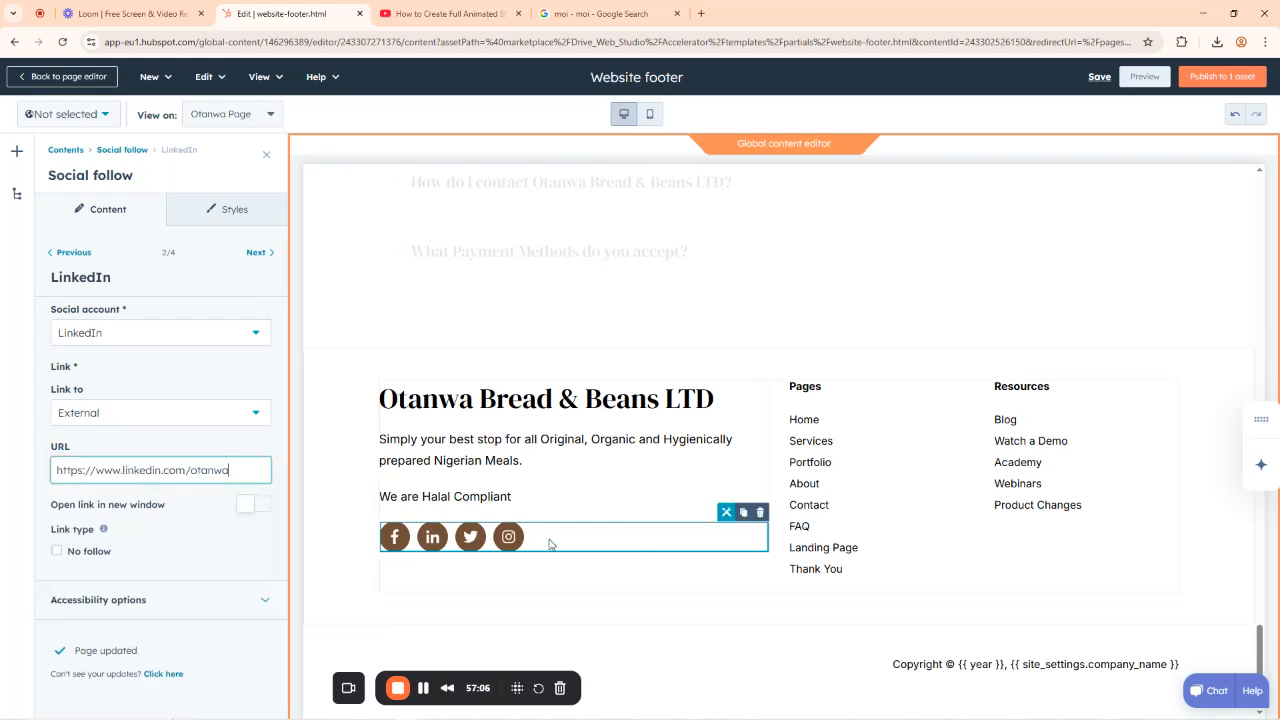
# Delete the Pages and Resources link lists from the footer, along with the empty columns that held them.
pyautogui.click(583, 396)
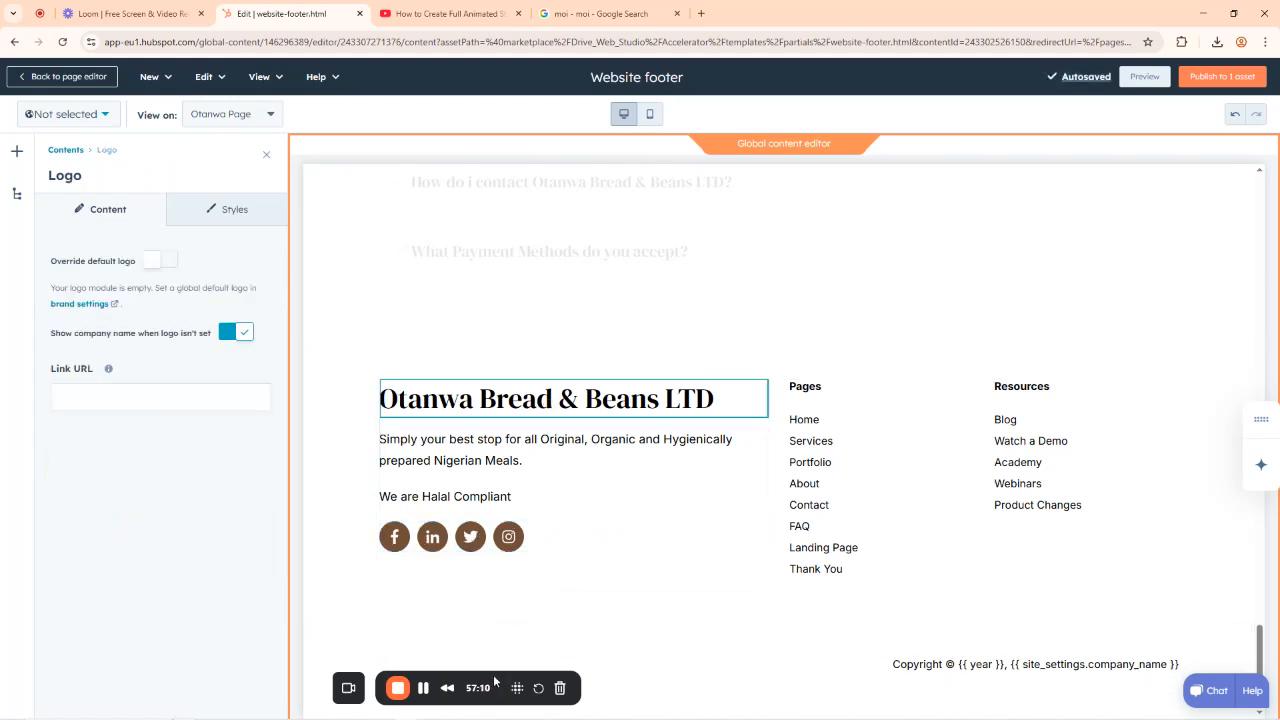
pyautogui.moveTo(497, 682); pyautogui.dragTo(186, 685)
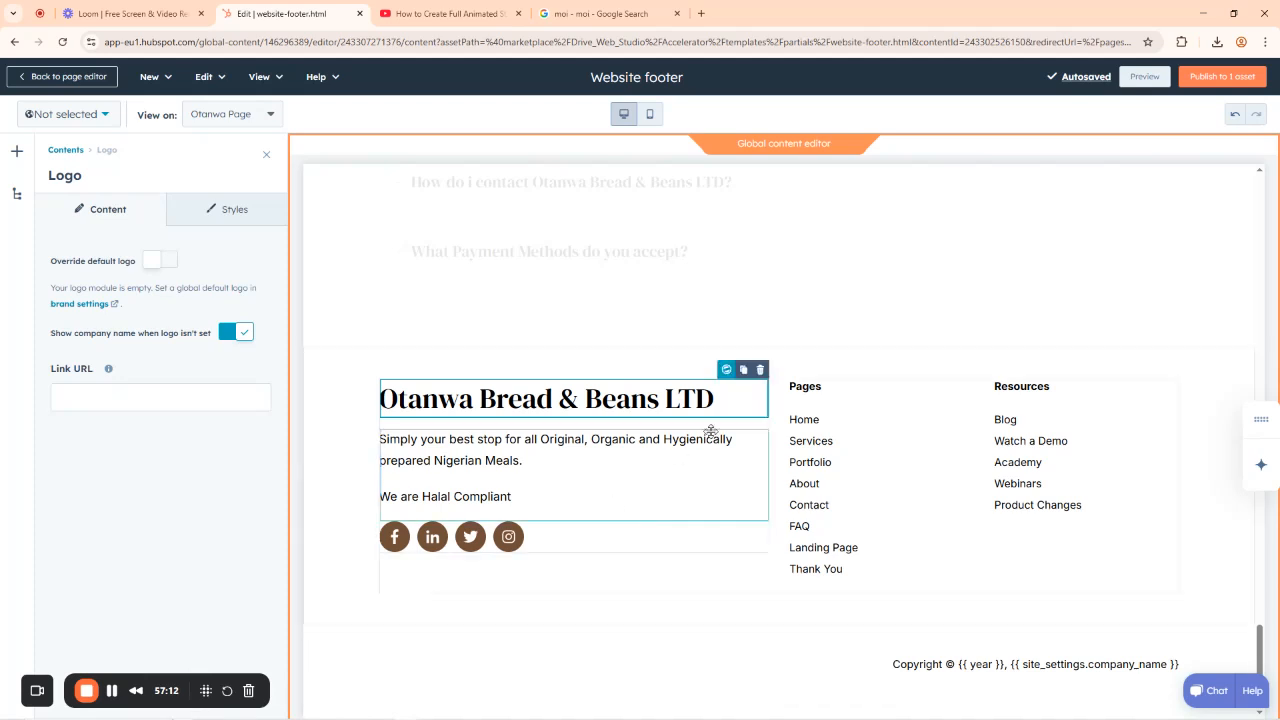
pyautogui.click(831, 409)
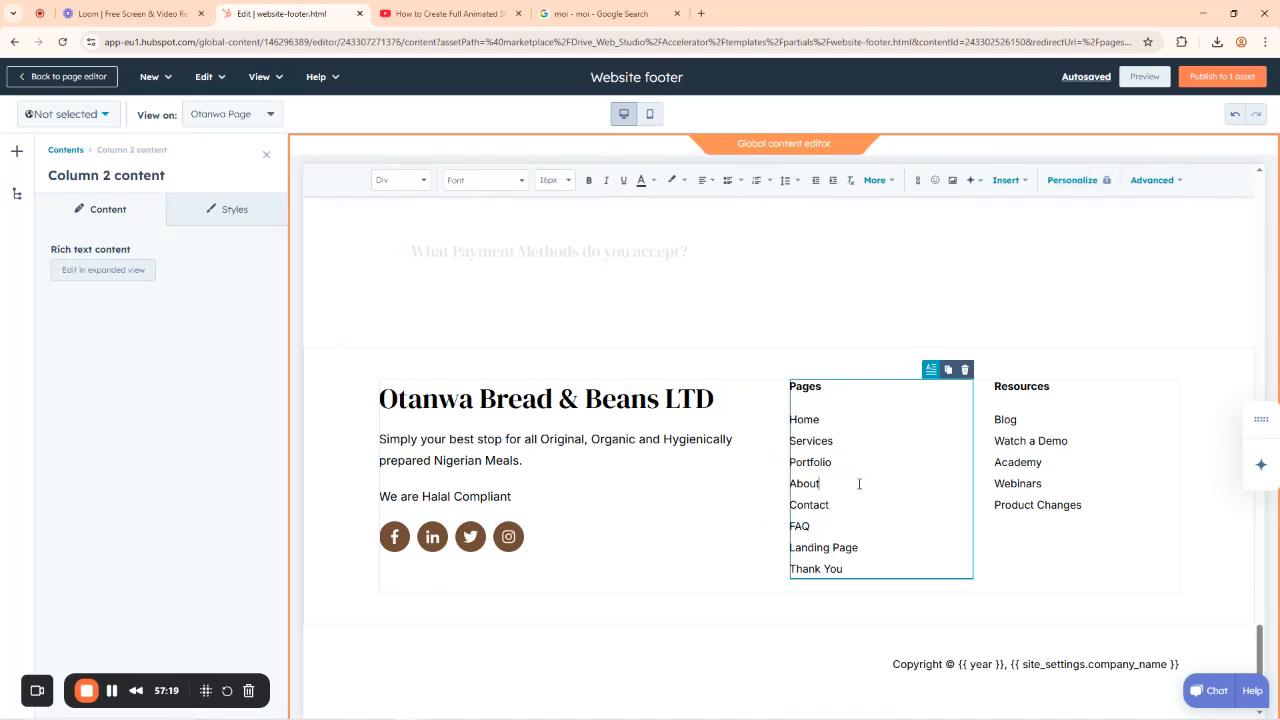
pyautogui.click(965, 369)
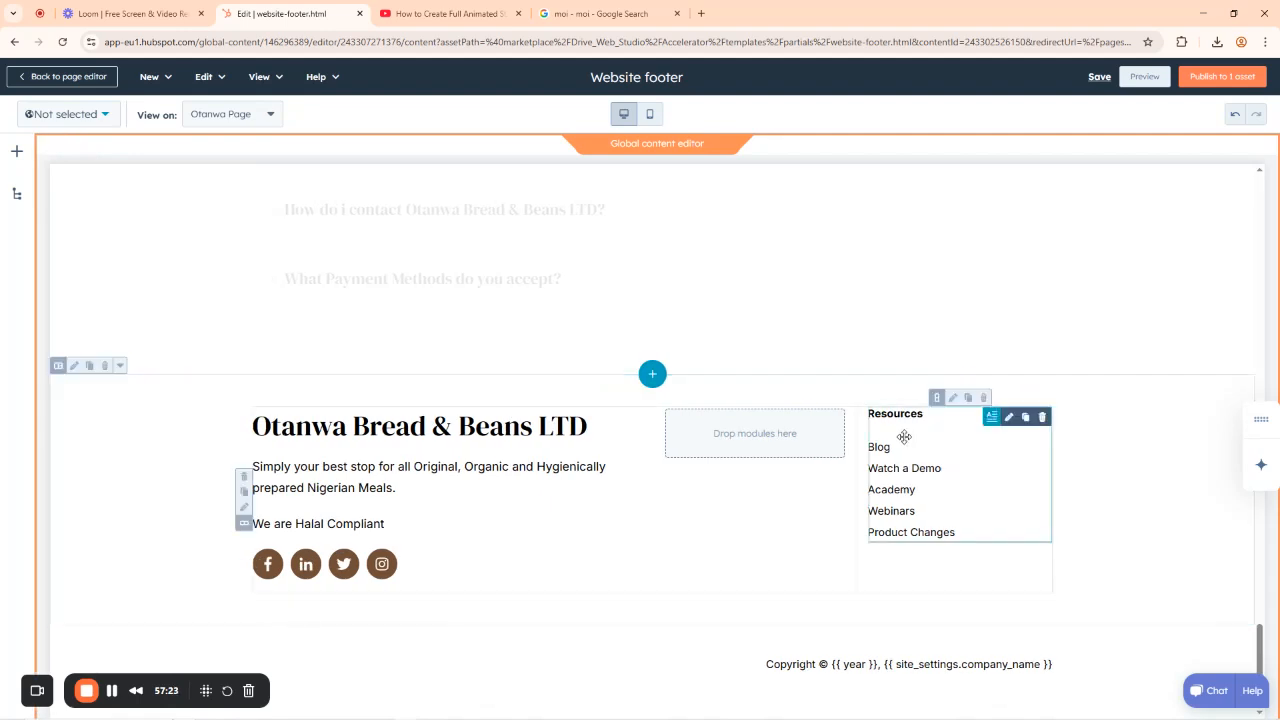
pyautogui.click(1042, 416)
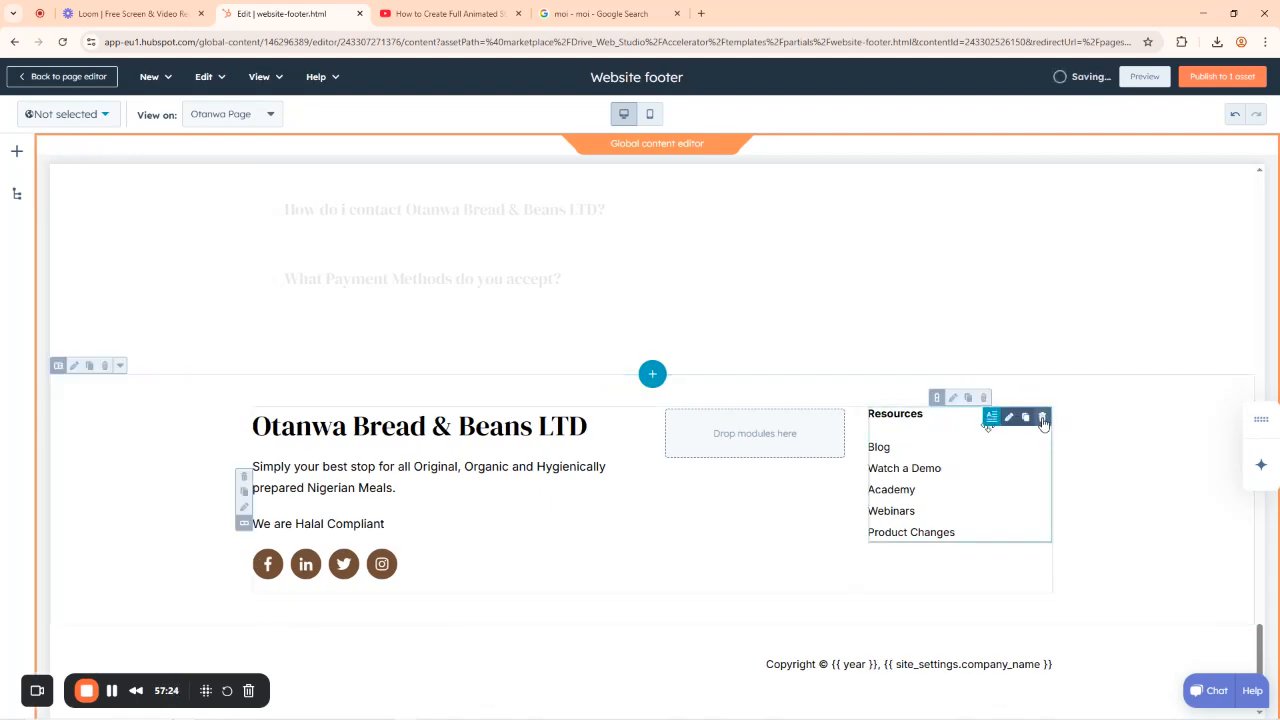
pyautogui.click(983, 398)
pyautogui.click(913, 398)
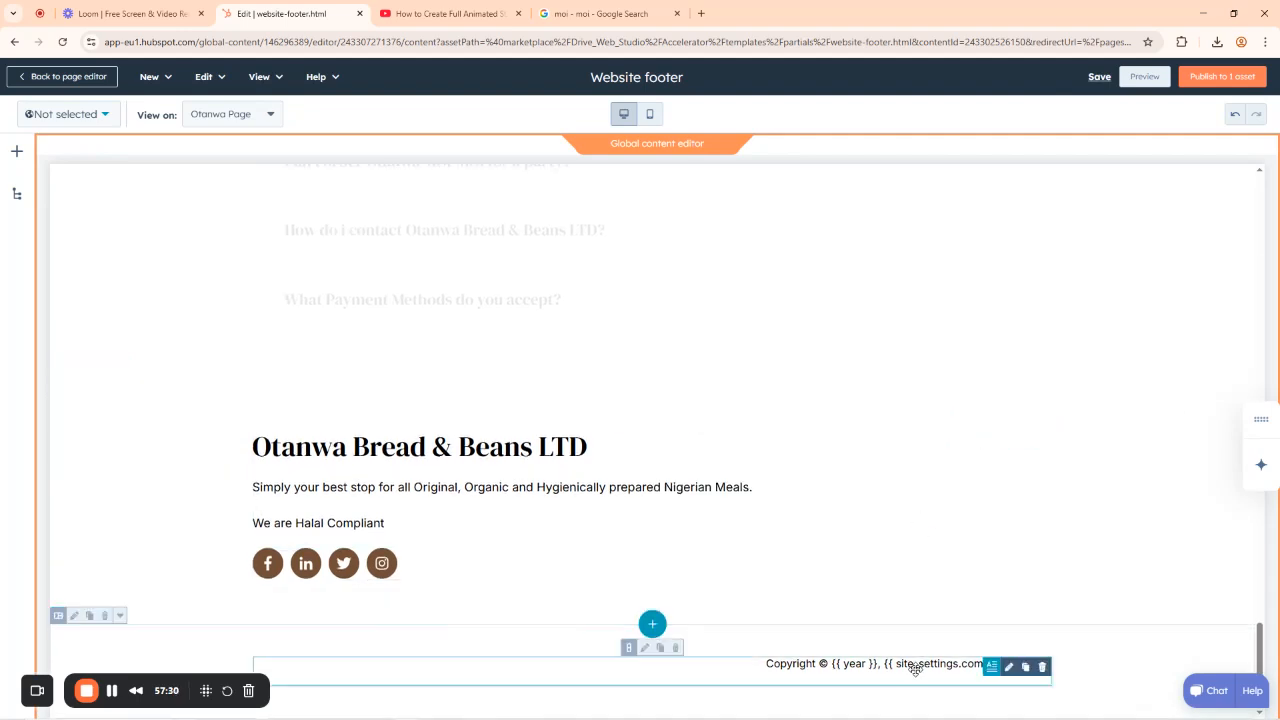
# Open the footer's copyright text in expanded view and replace the {{ year }} placeholder with 2025.
pyautogui.click(1012, 662)
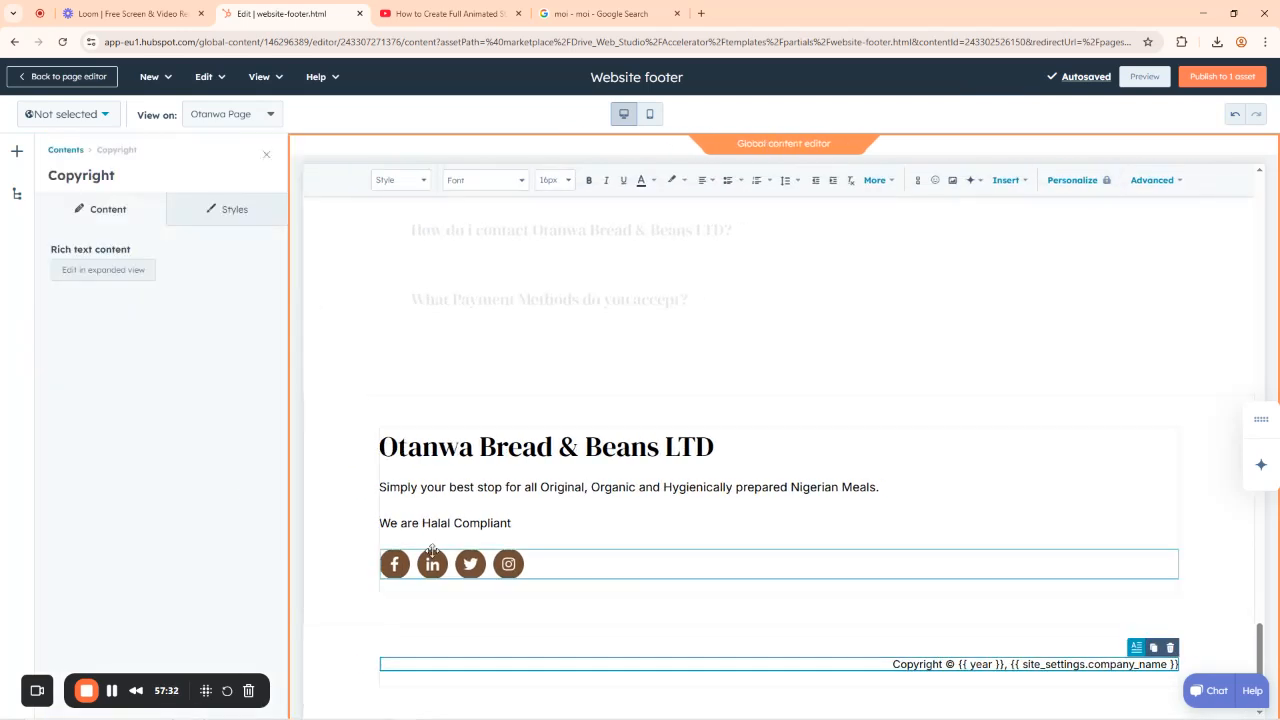
pyautogui.click(94, 272)
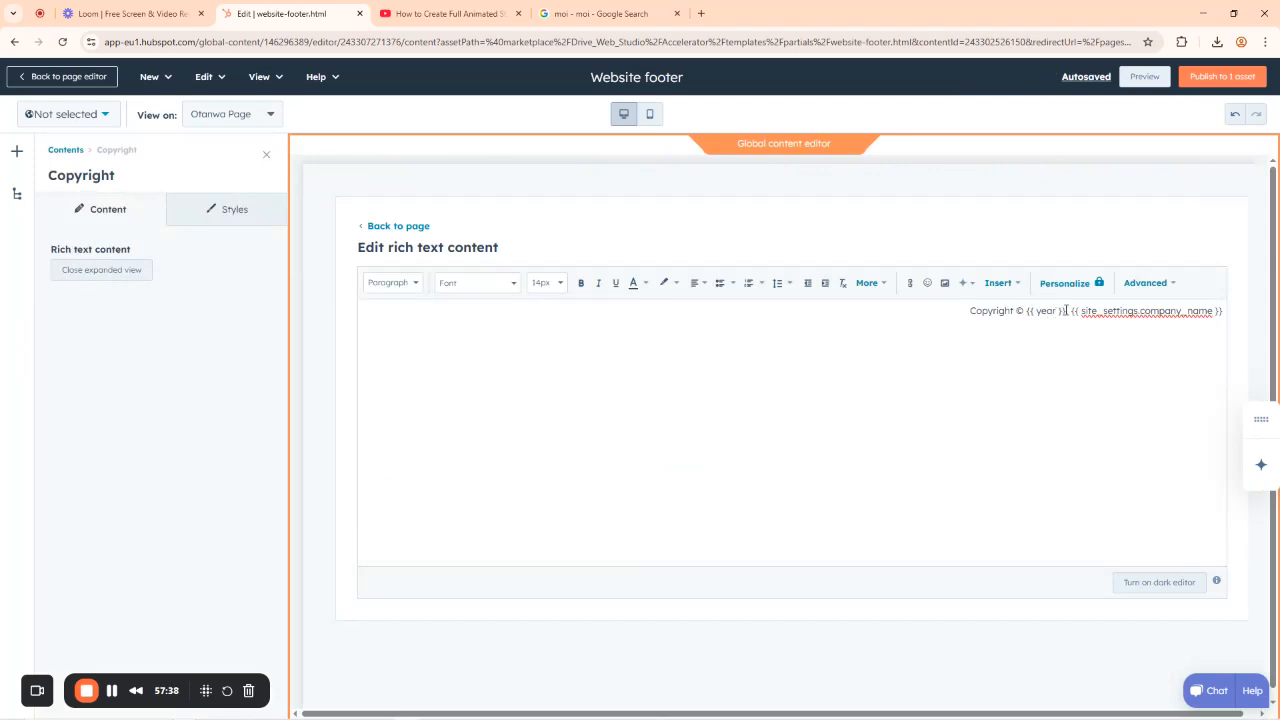
pyautogui.moveTo(1066, 311); pyautogui.dragTo(1027, 311)
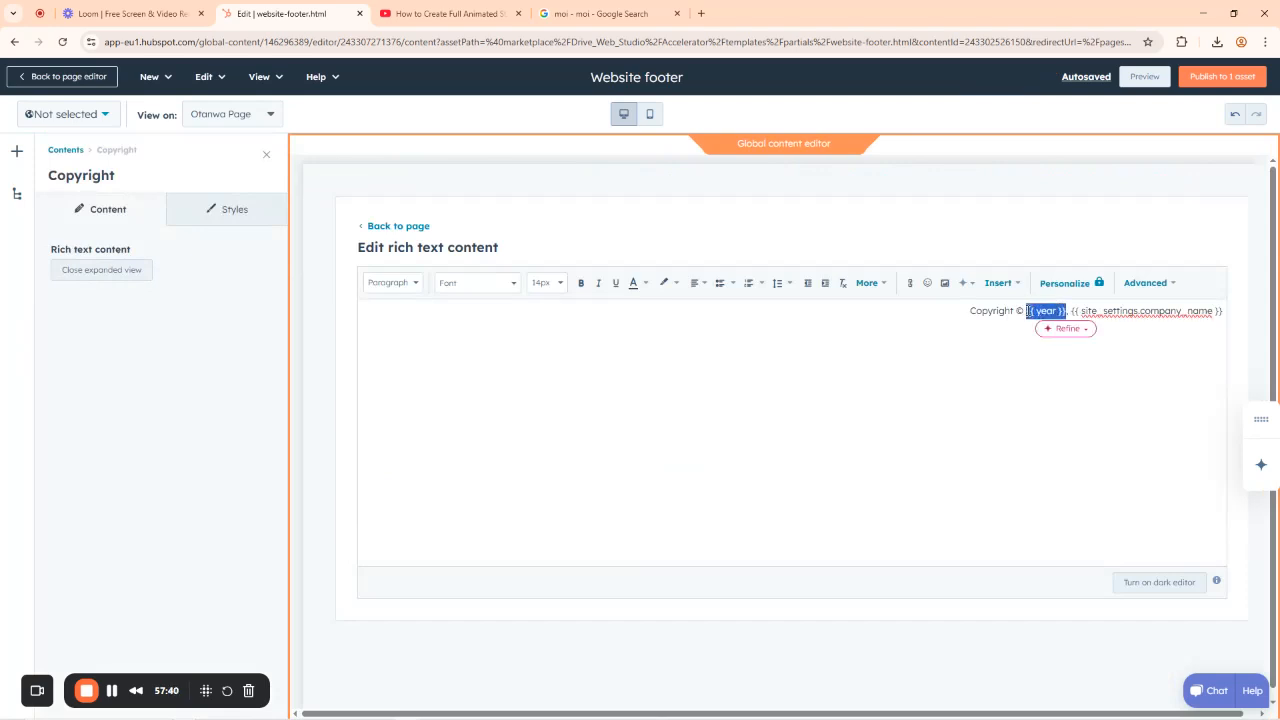
pyautogui.click(1028, 311)
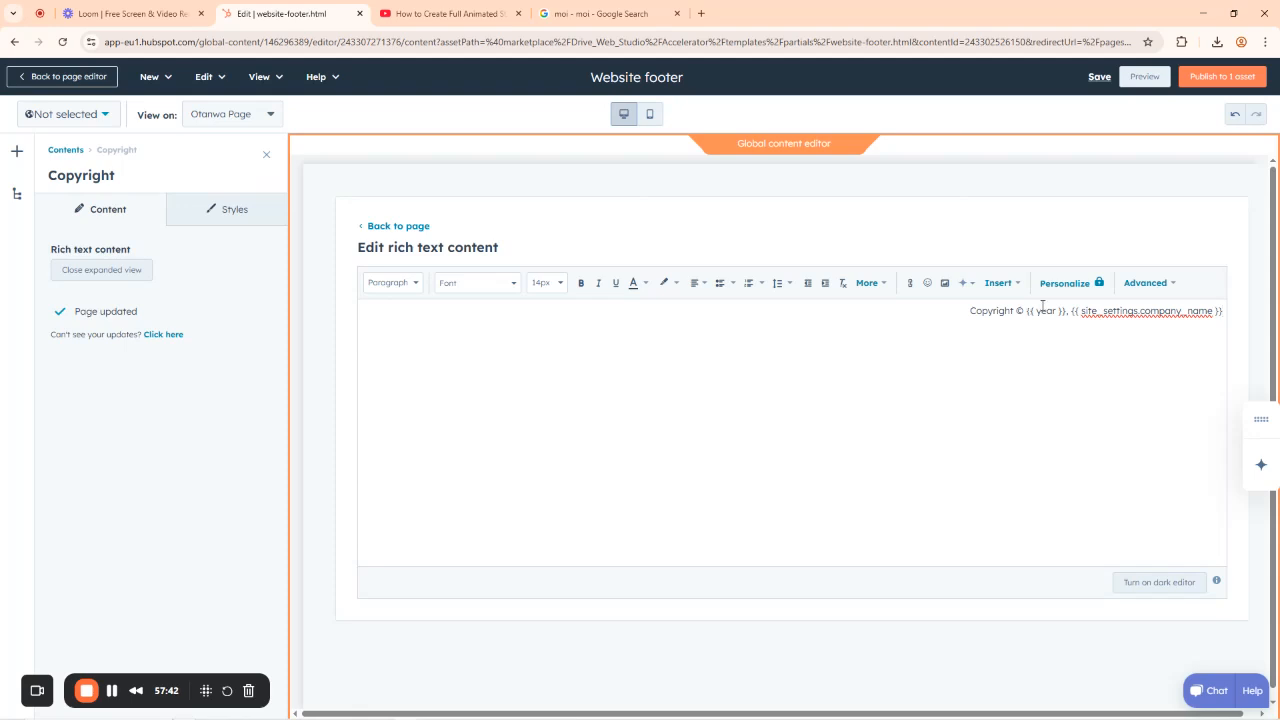
pyautogui.moveTo(1064, 311); pyautogui.dragTo(1027, 311)
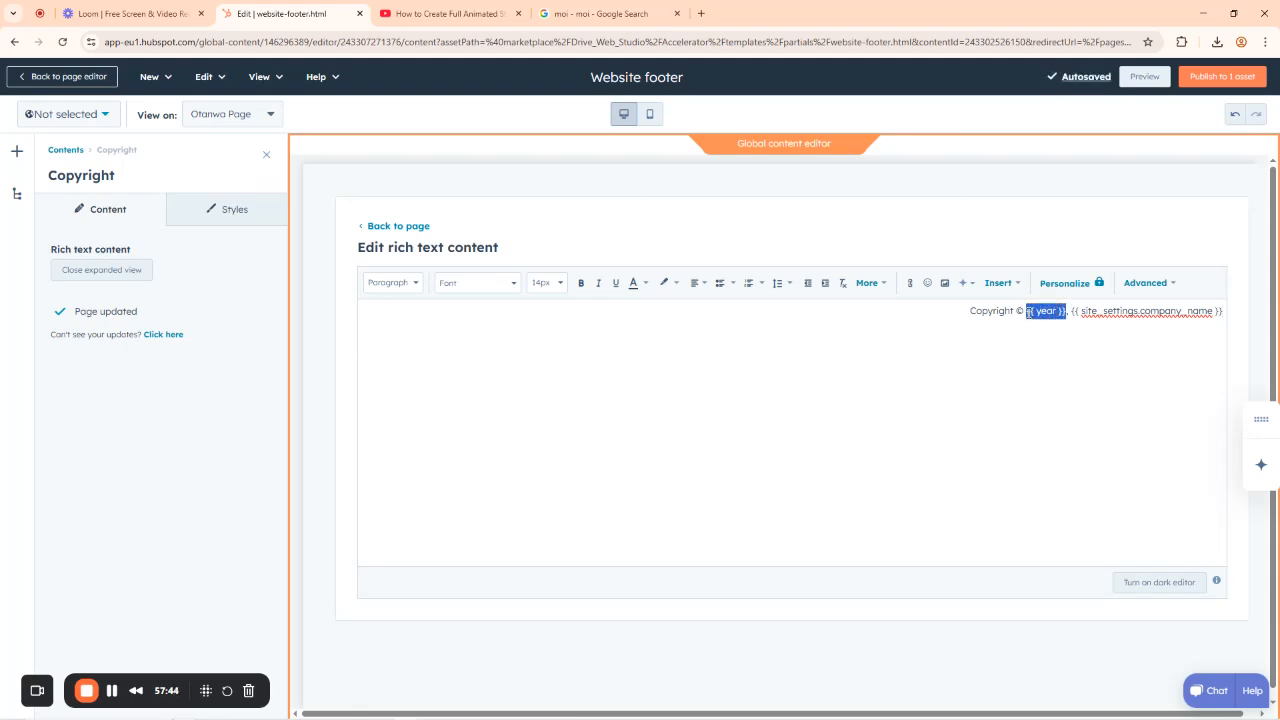
pyautogui.write('2025')
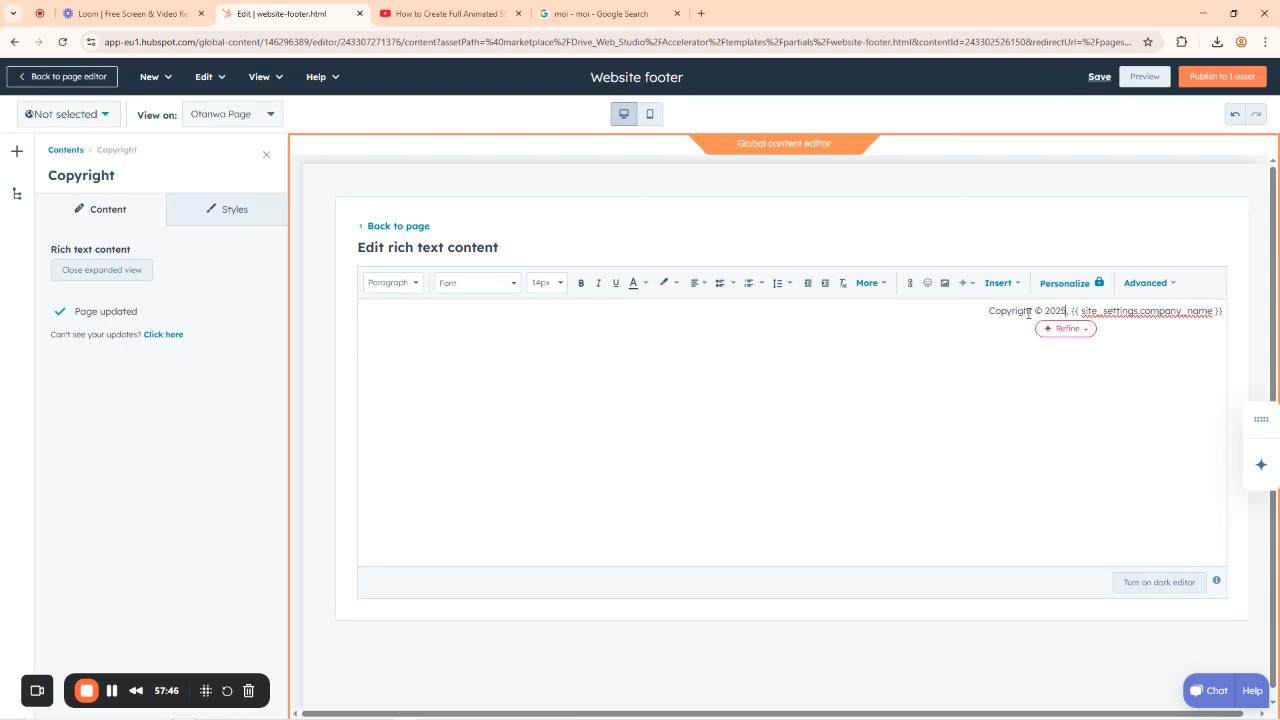
pyautogui.write(',')
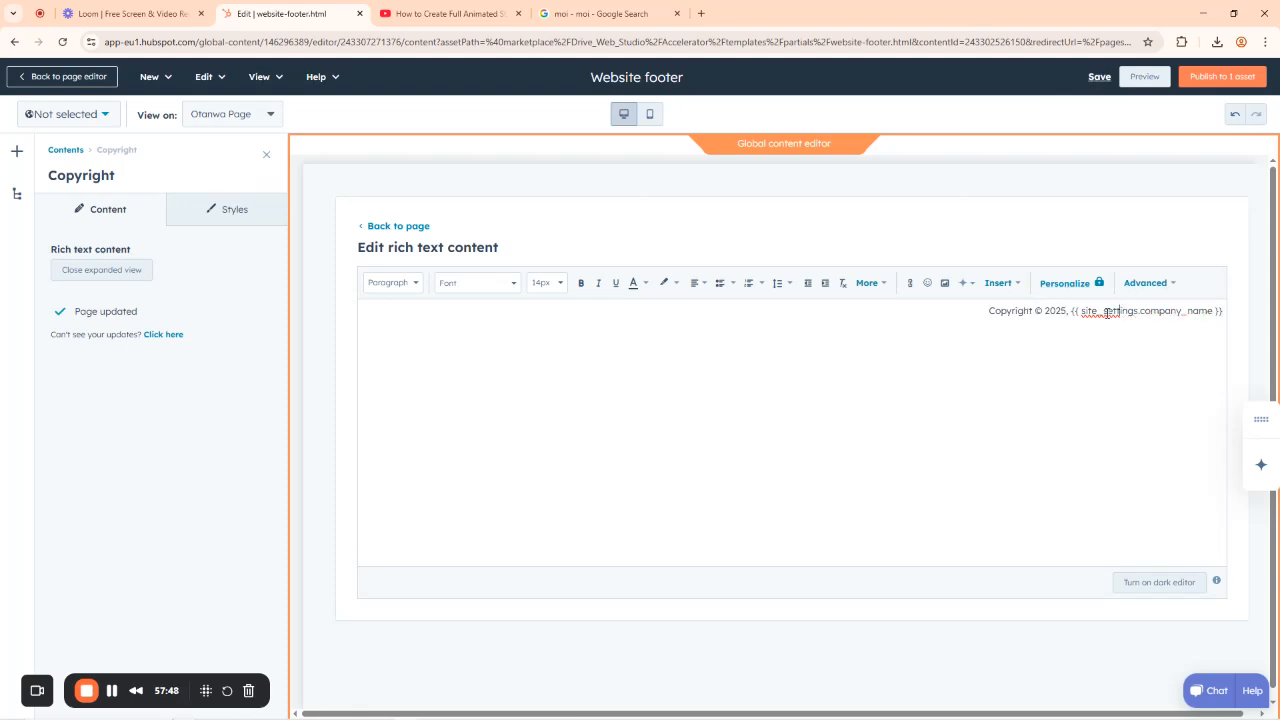
# Replace the {{ site_settings.company_name }} placeholder in the copyright line with "Otanwa Brans & Bread LTD".
pyautogui.doubleClick(1218, 311)
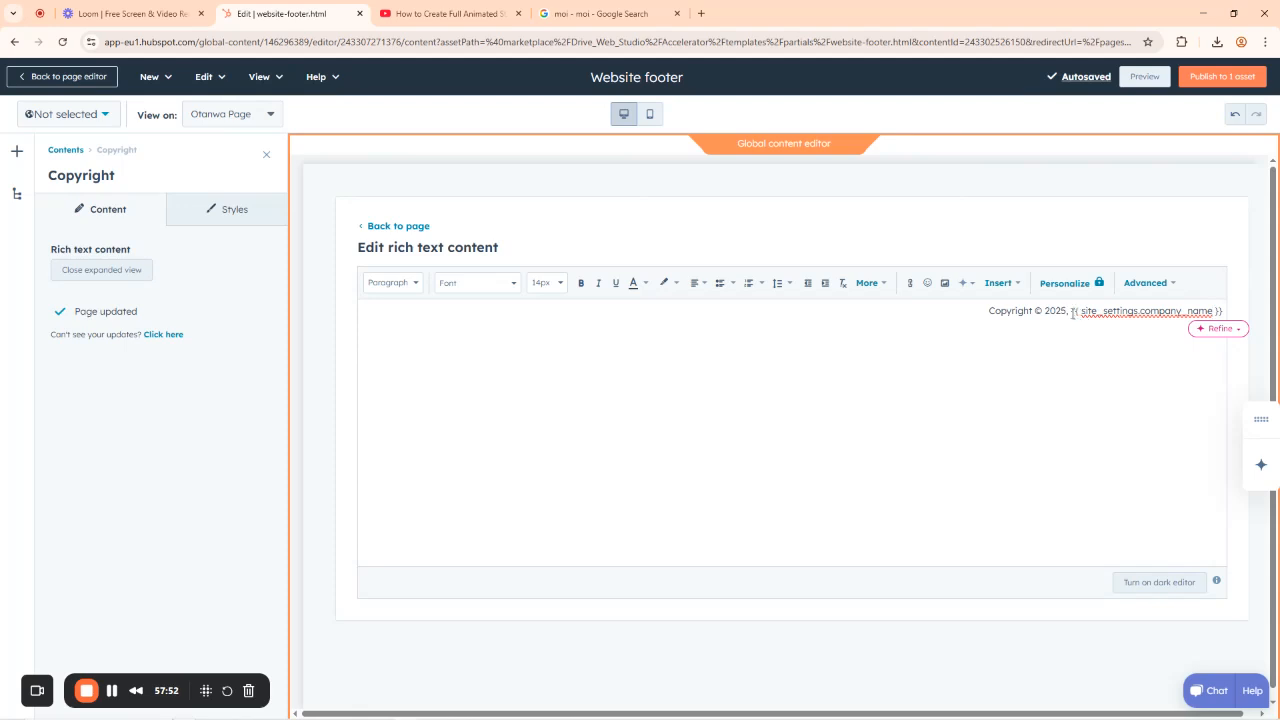
pyautogui.moveTo(1072, 313); pyautogui.dragTo(1224, 312)
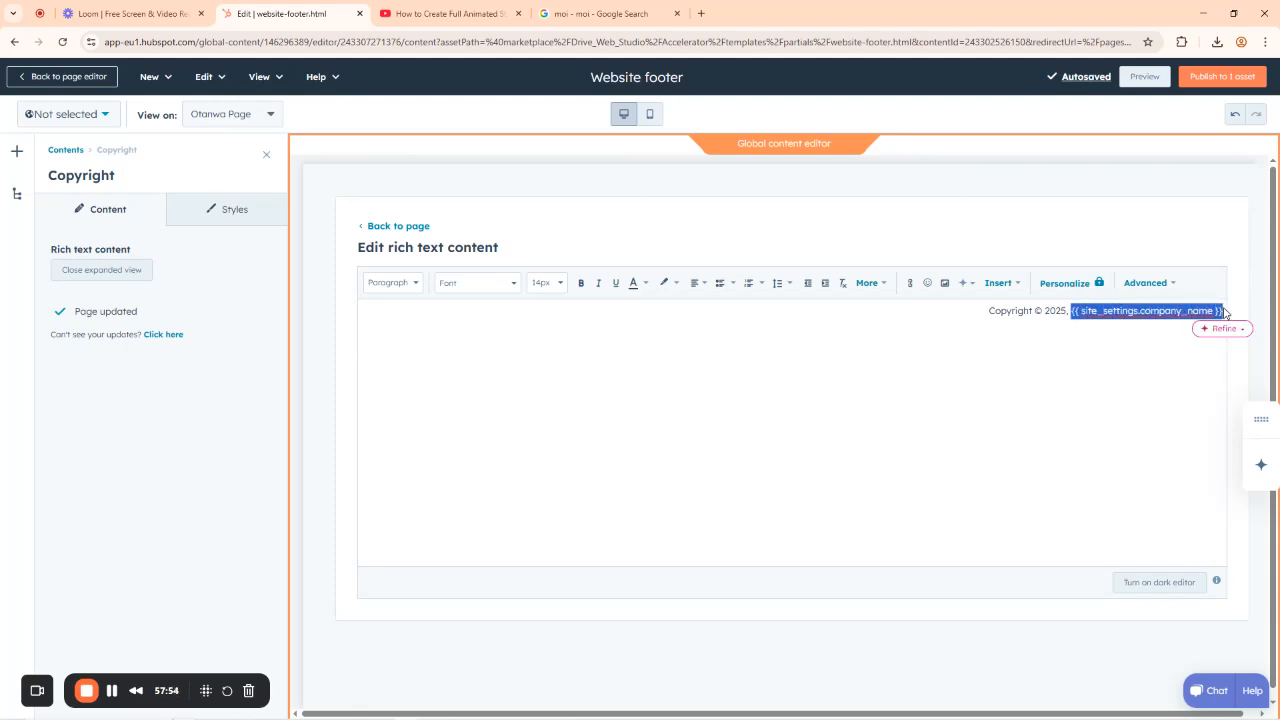
pyautogui.write('Otanwa')
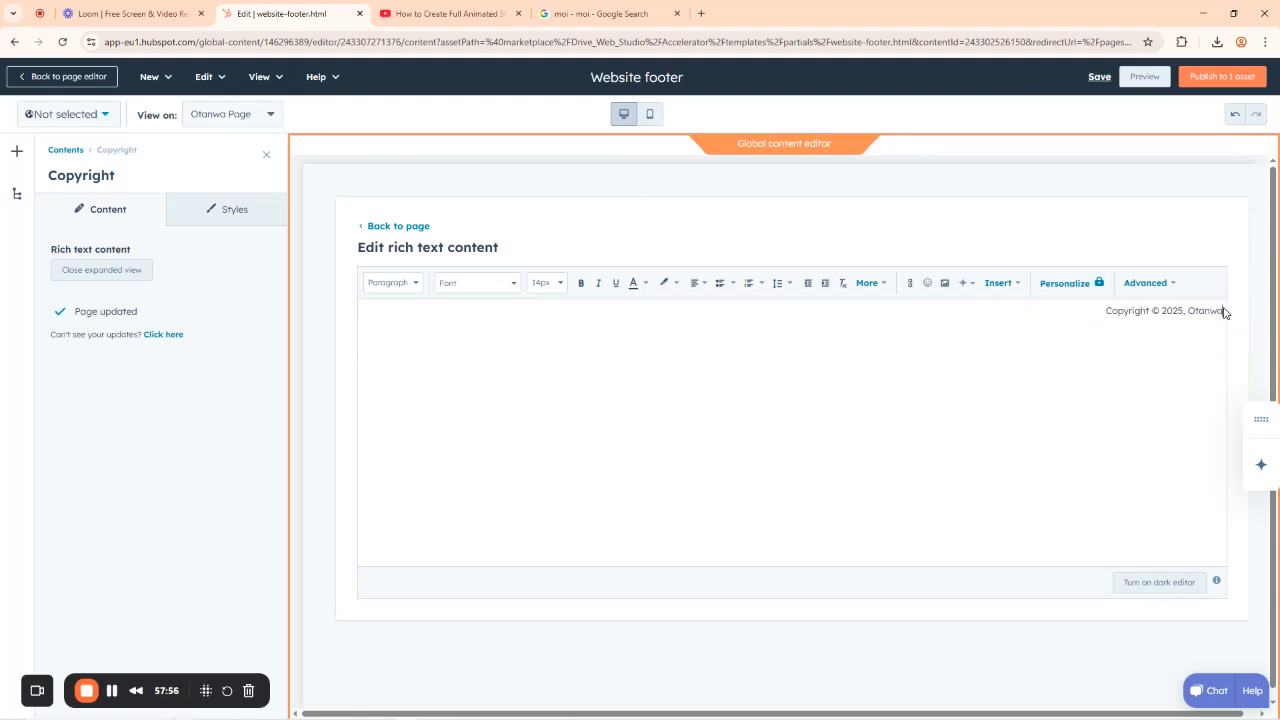
pyautogui.write(' Brand')
pyautogui.write(' & Bread')
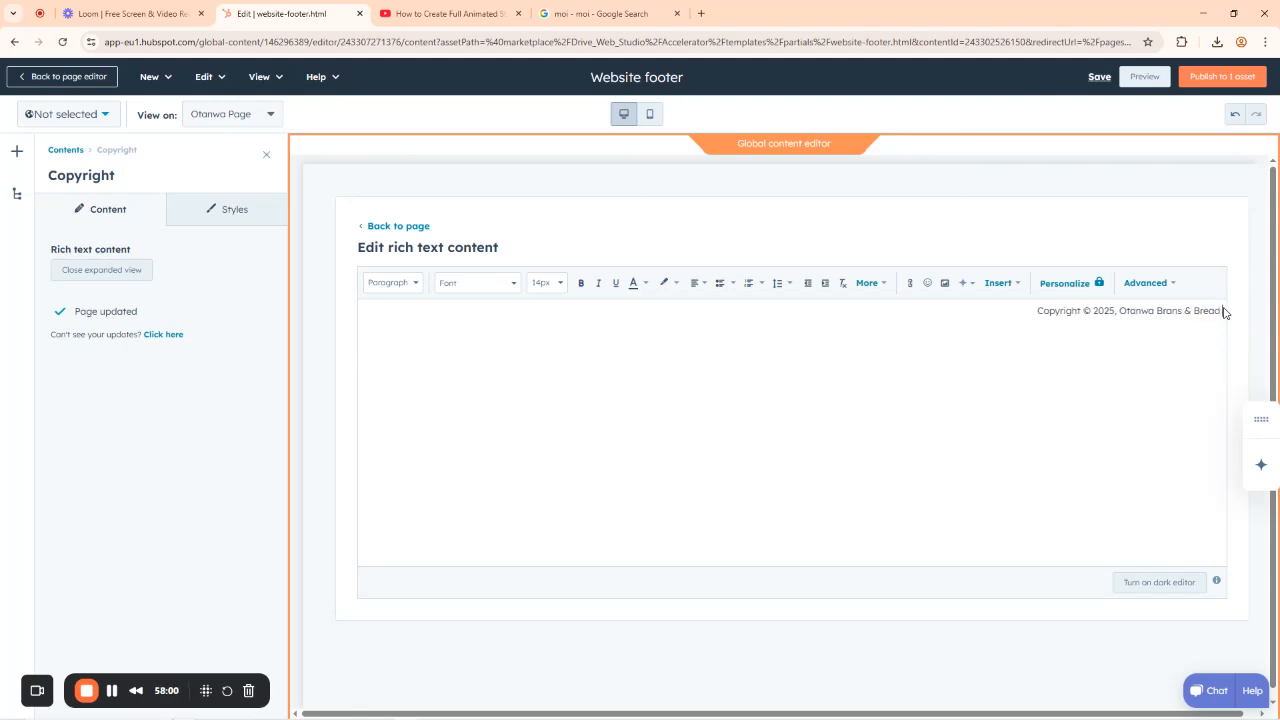
pyautogui.write(' LTD')
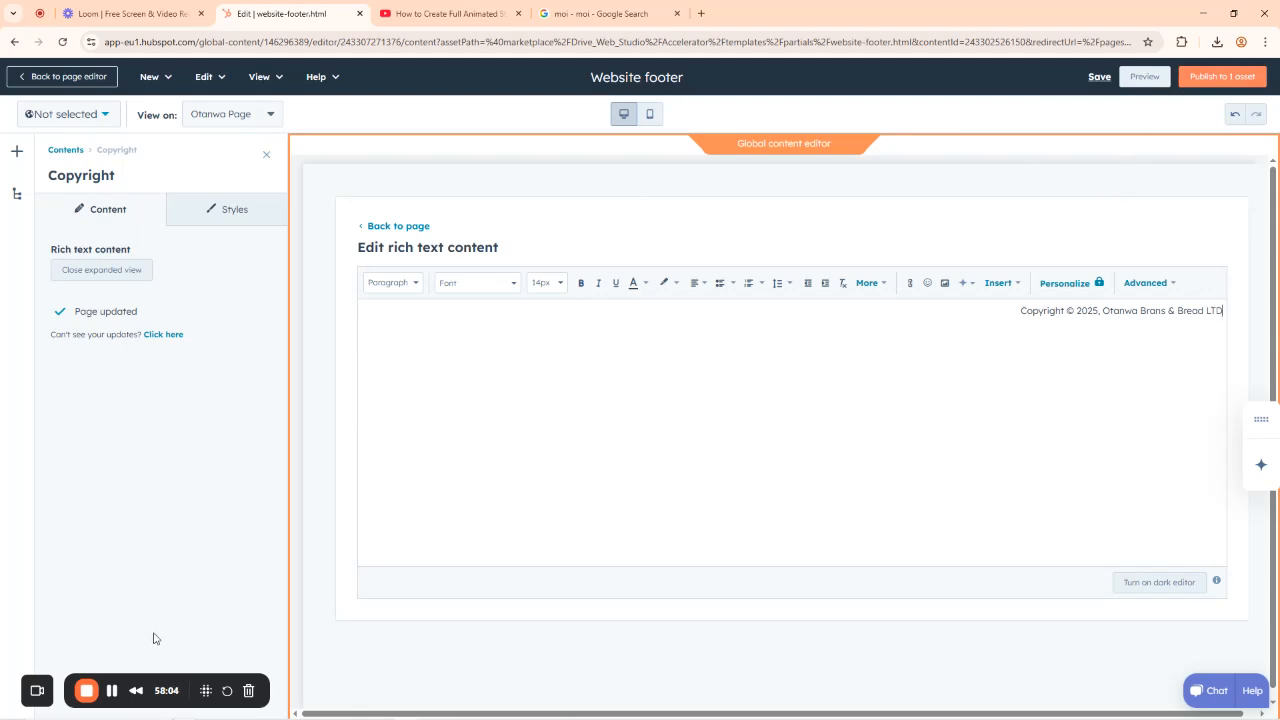
pyautogui.moveTo(132, 684); pyautogui.dragTo(218, 655)
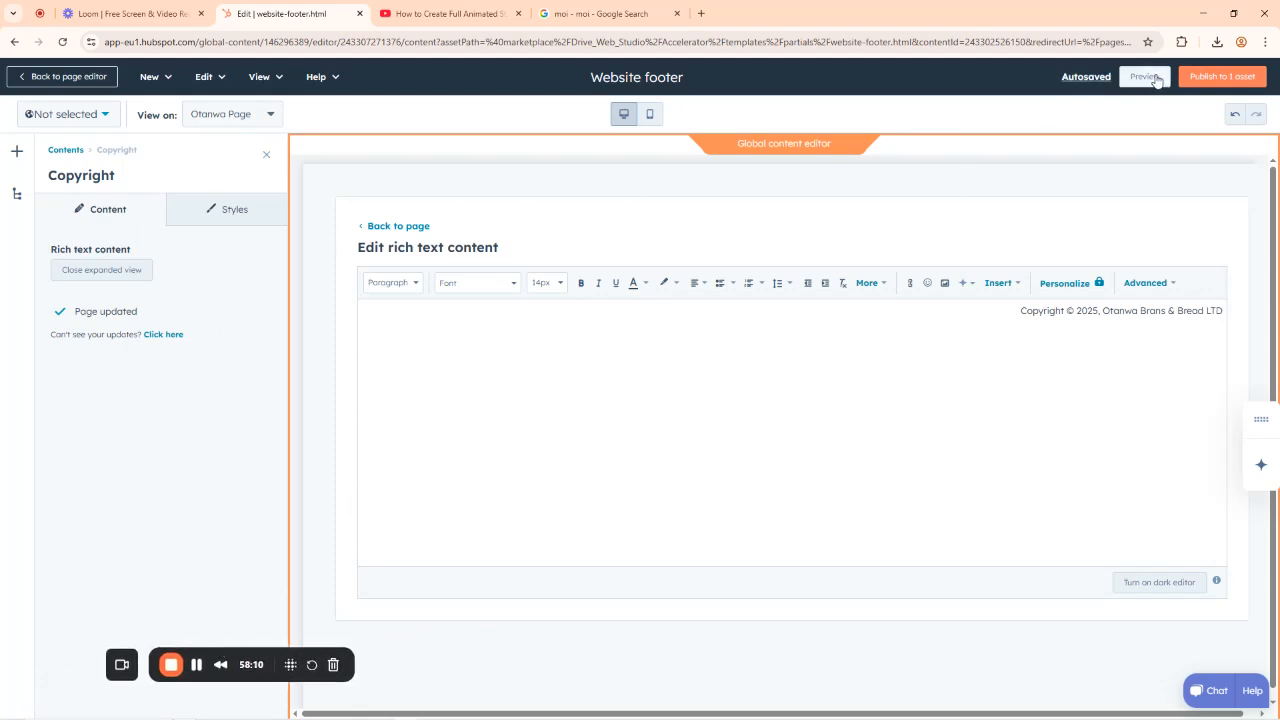
# Publish the global footer changes and return to the page editor.
pyautogui.scroll(-1, 1187, 365)
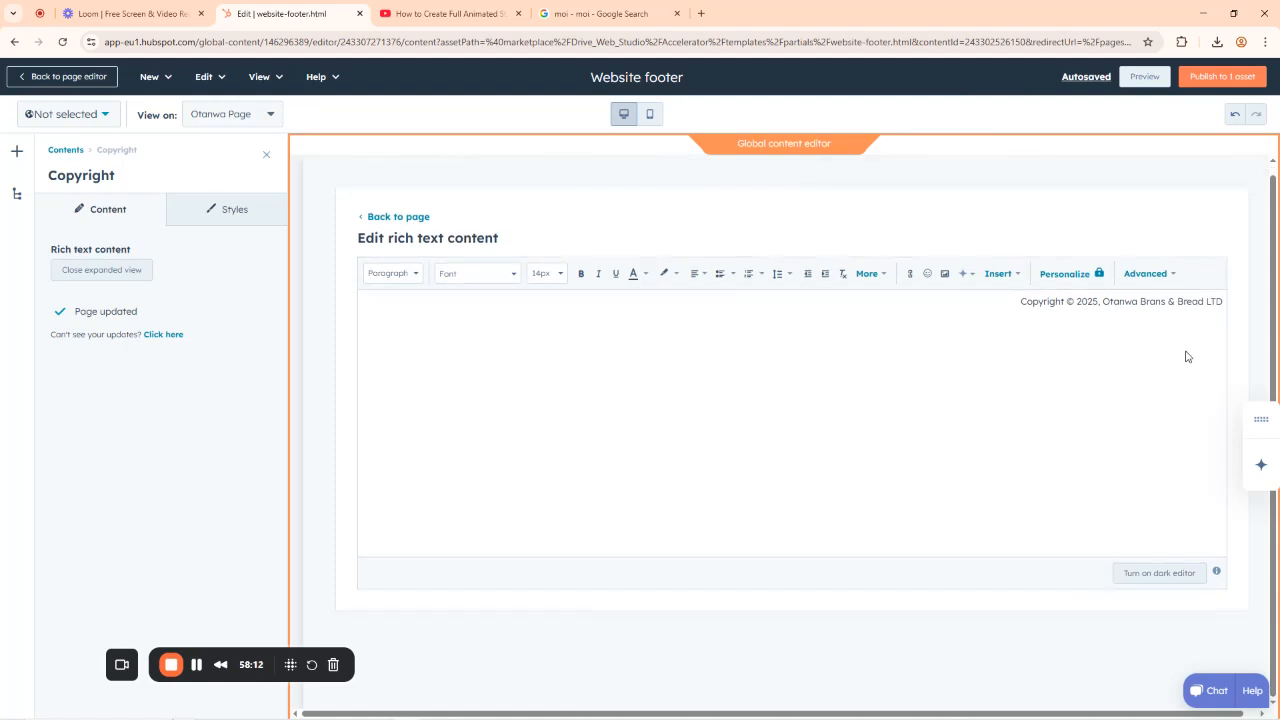
pyautogui.click(1210, 78)
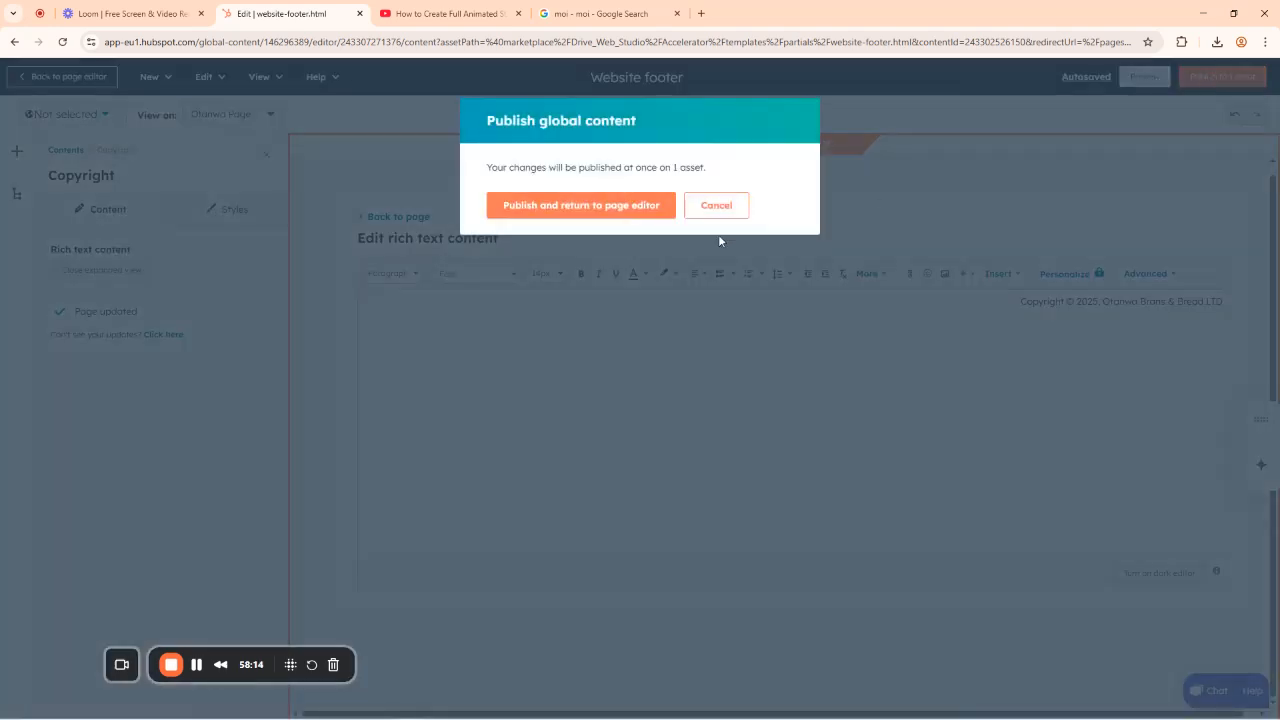
pyautogui.click(622, 211)
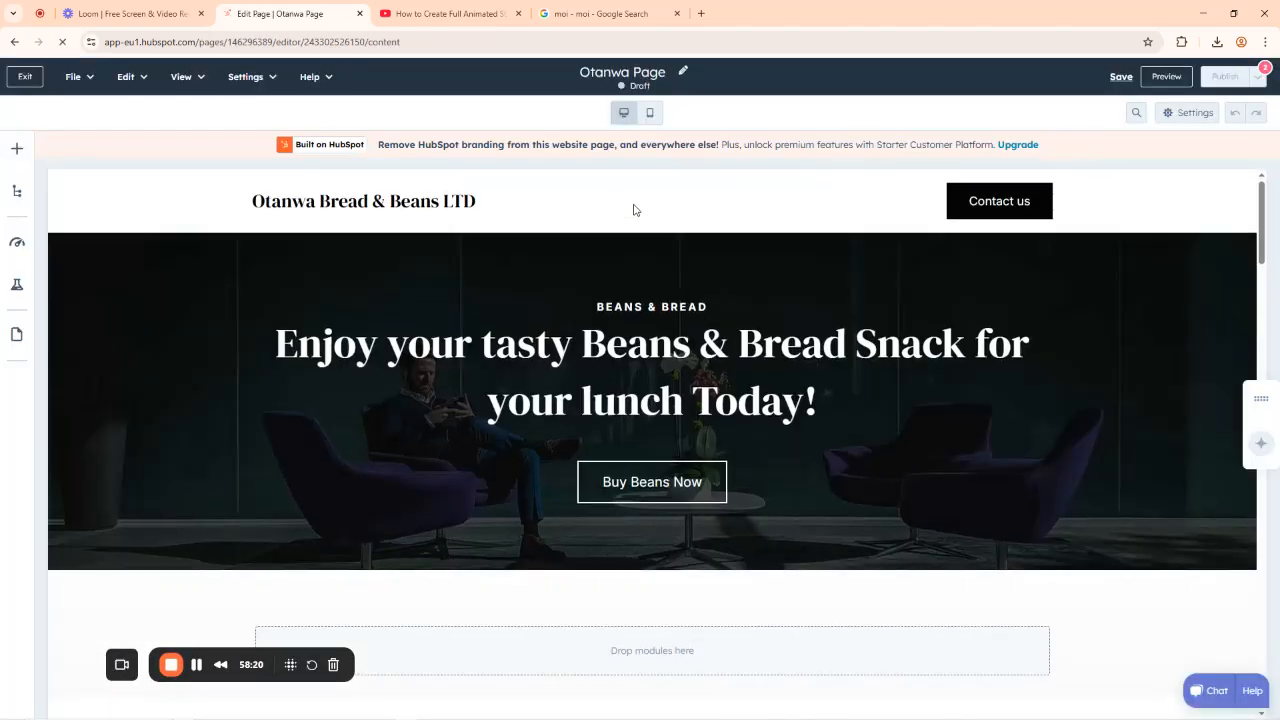
# Examine the updated footer and the page's other sections up to the hero banner, without reopening the global content for editing.
pyautogui.scroll(-5, 922, 407)
pyautogui.scroll(-15, 922, 407)
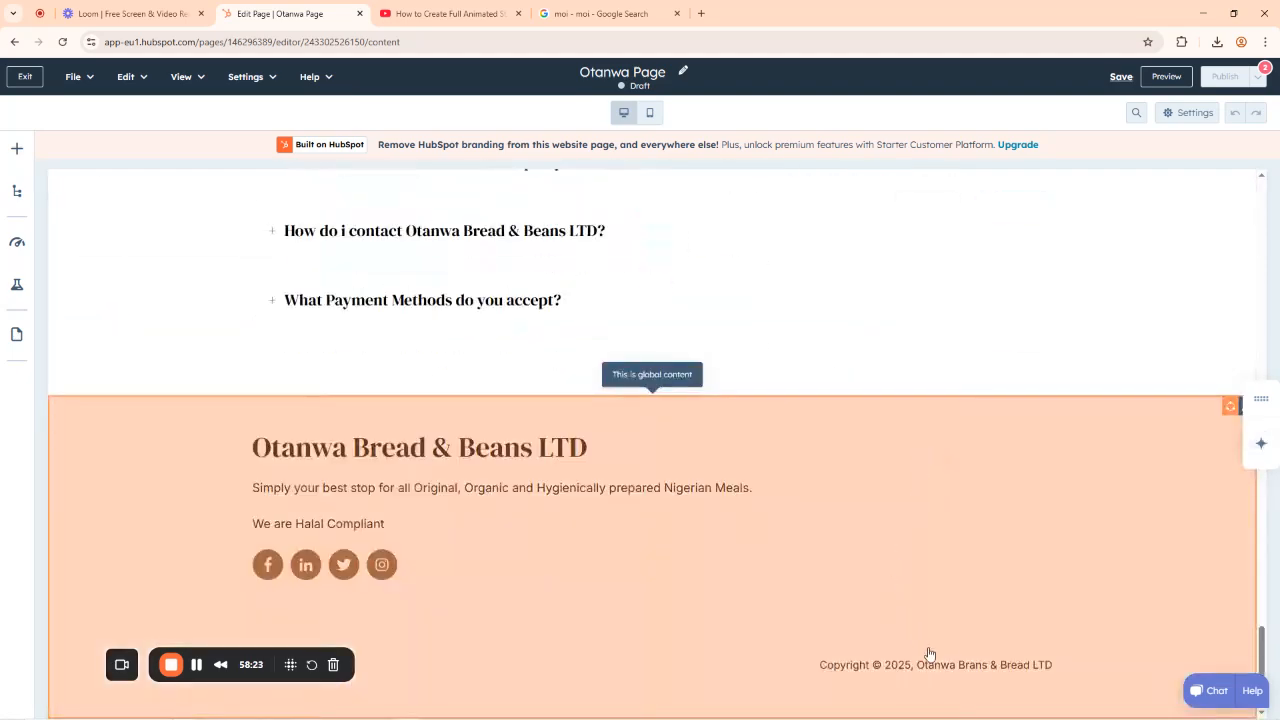
pyautogui.click(929, 654)
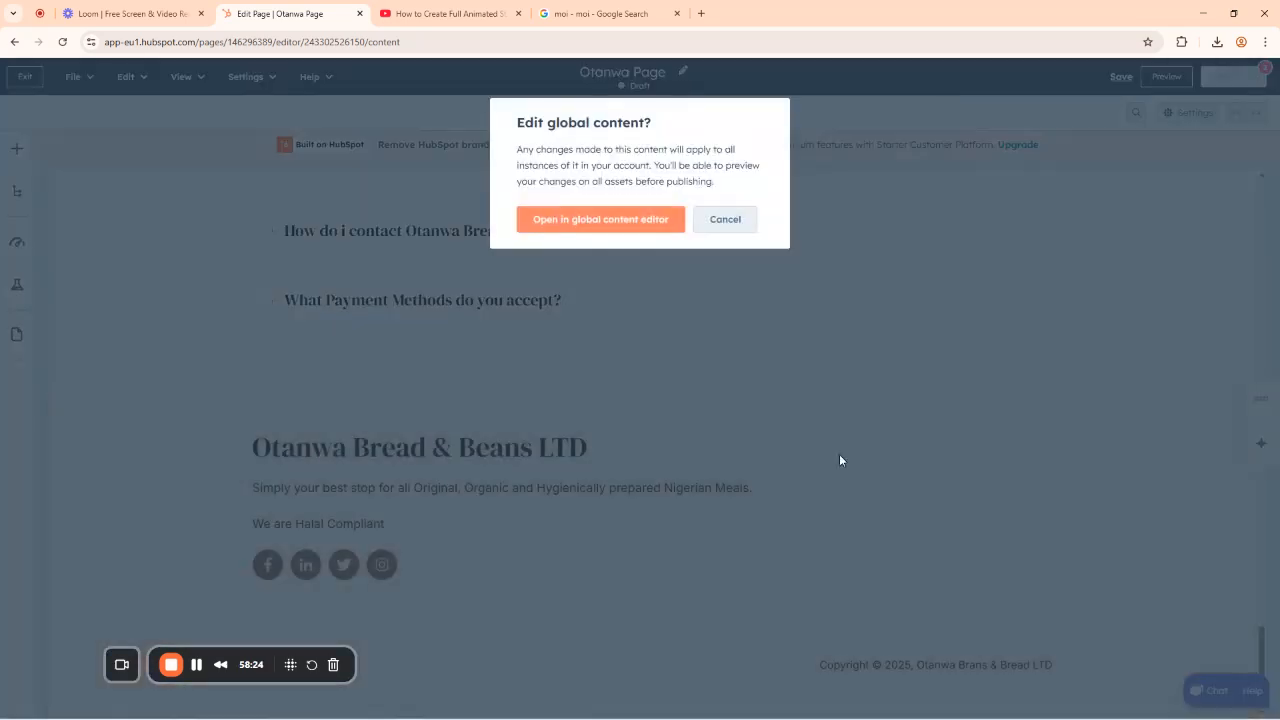
pyautogui.click(737, 219)
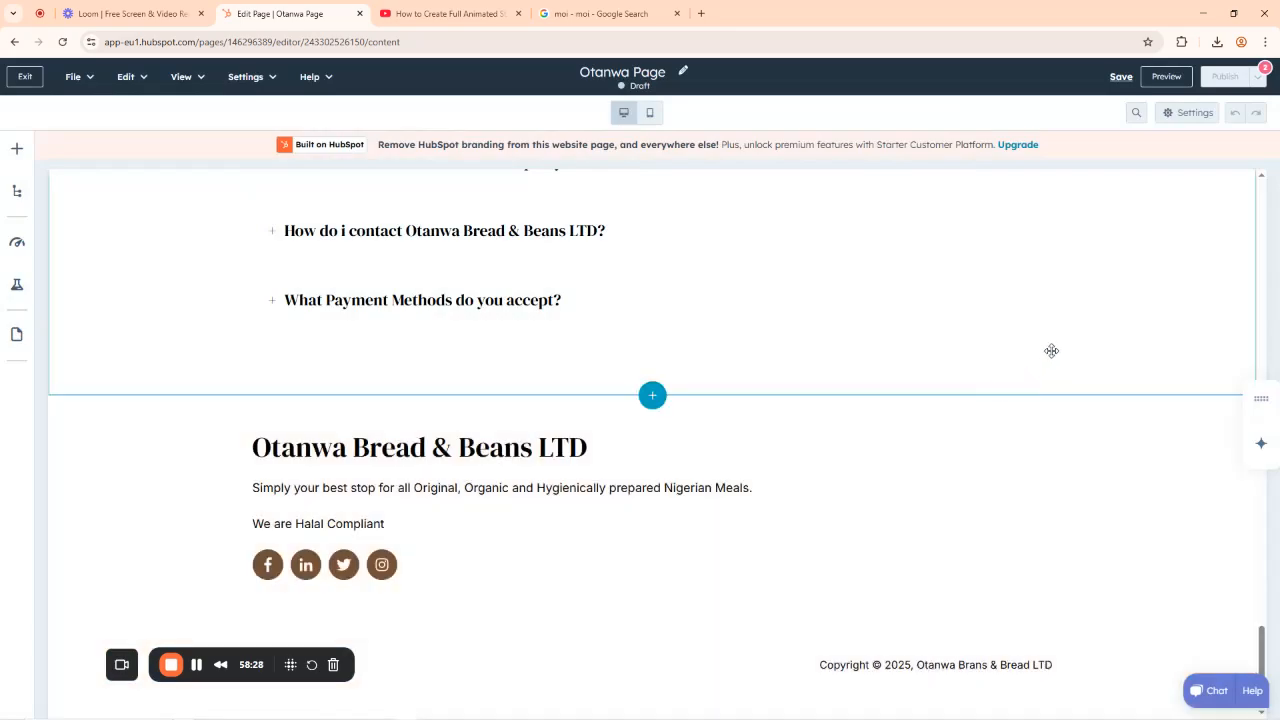
pyautogui.scroll(20, 1040, 345)
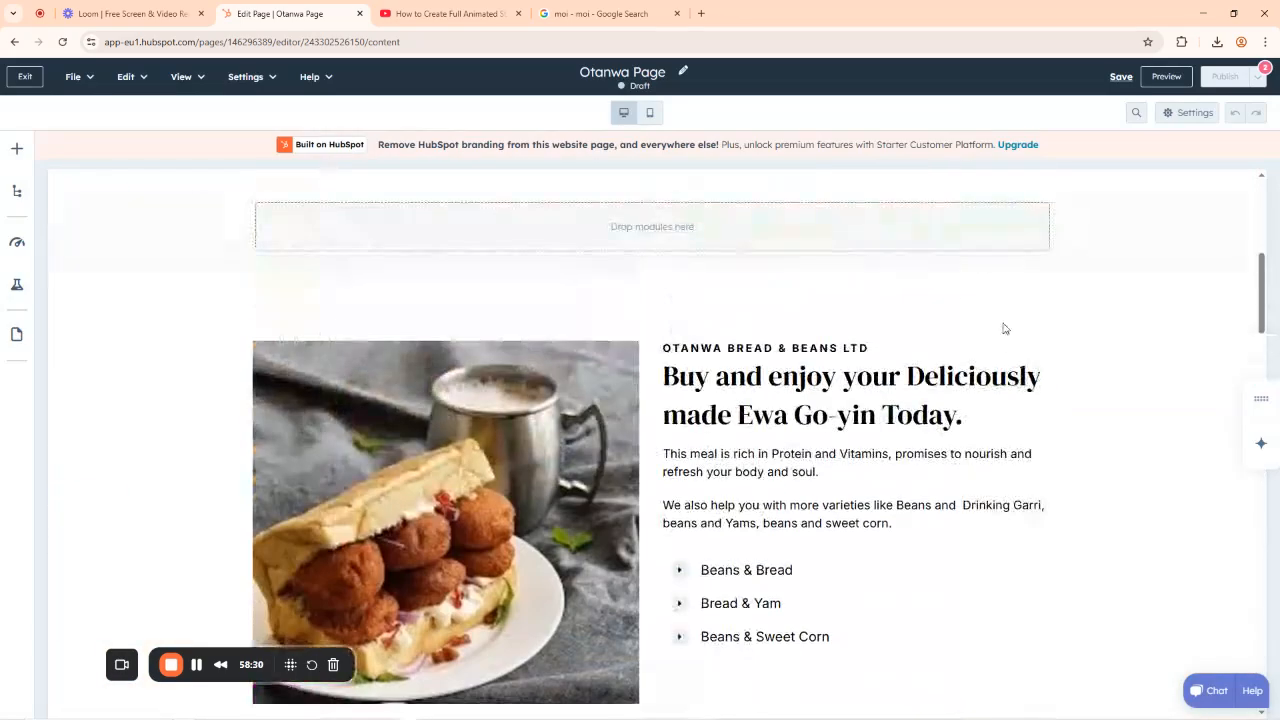
pyautogui.scroll(5, 1005, 328)
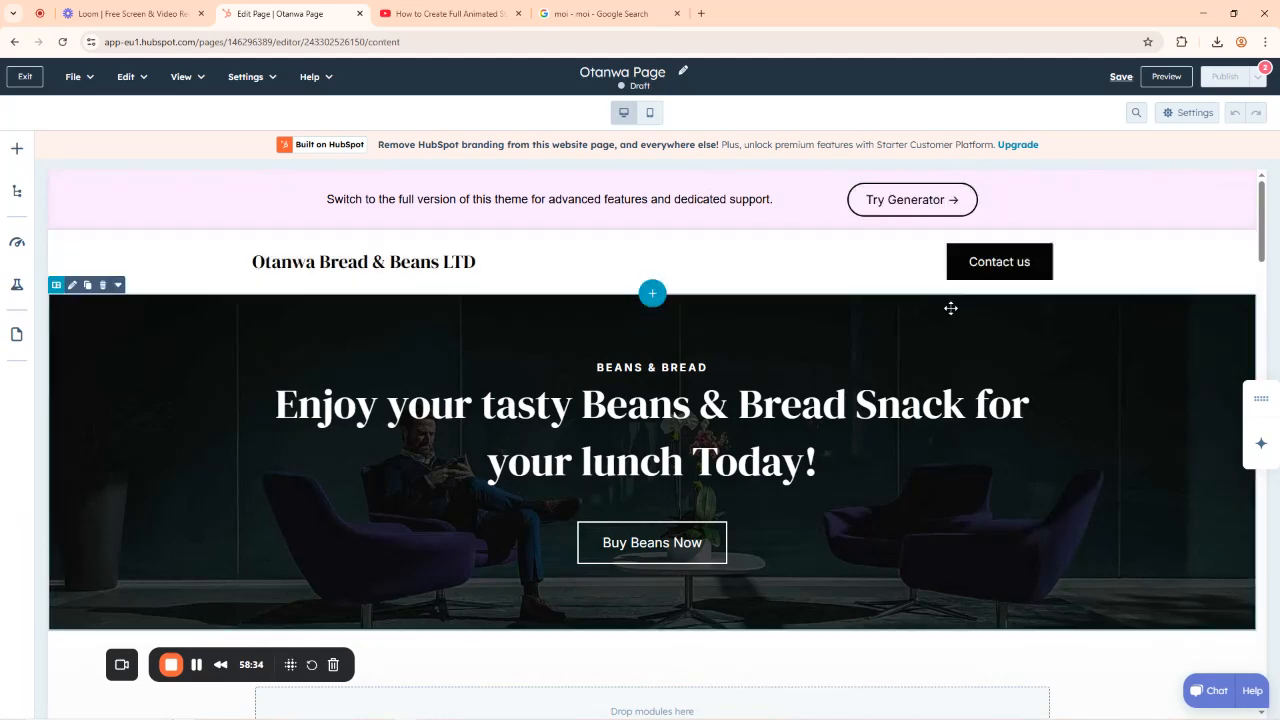
pyautogui.scroll(-5, 849, 460)
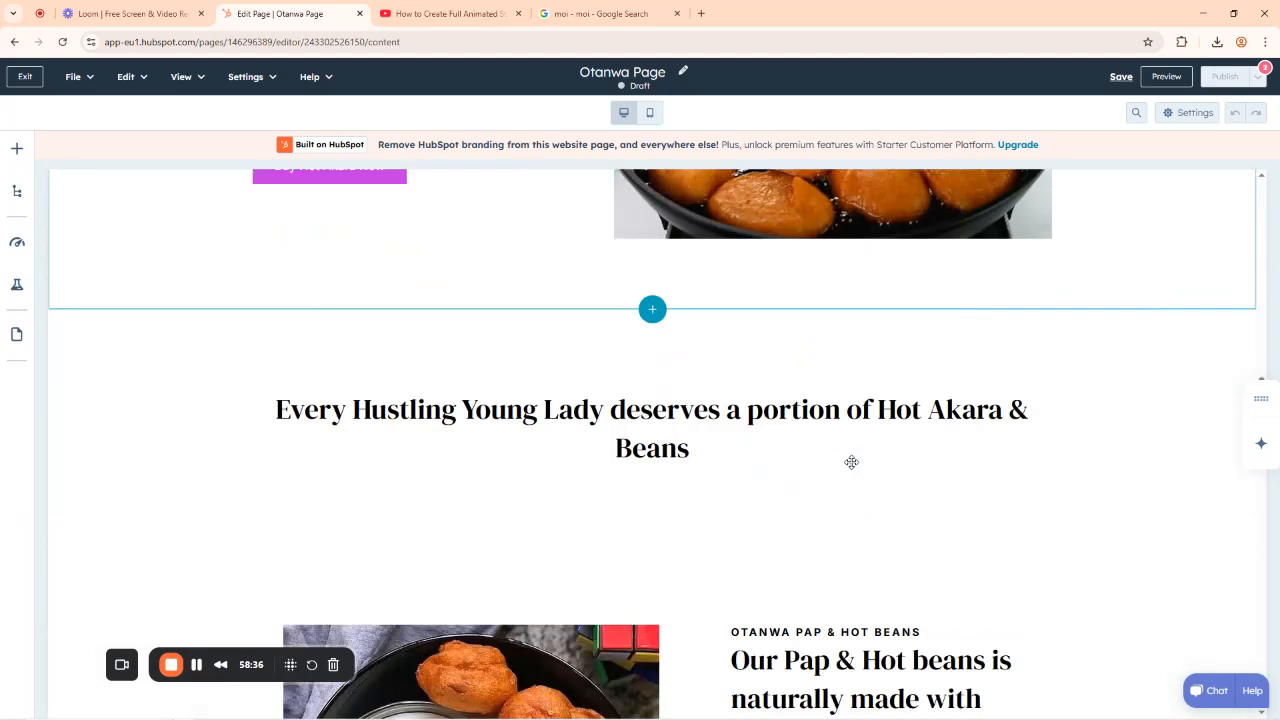
pyautogui.scroll(-10, 851, 462)
pyautogui.scroll(8, 852, 482)
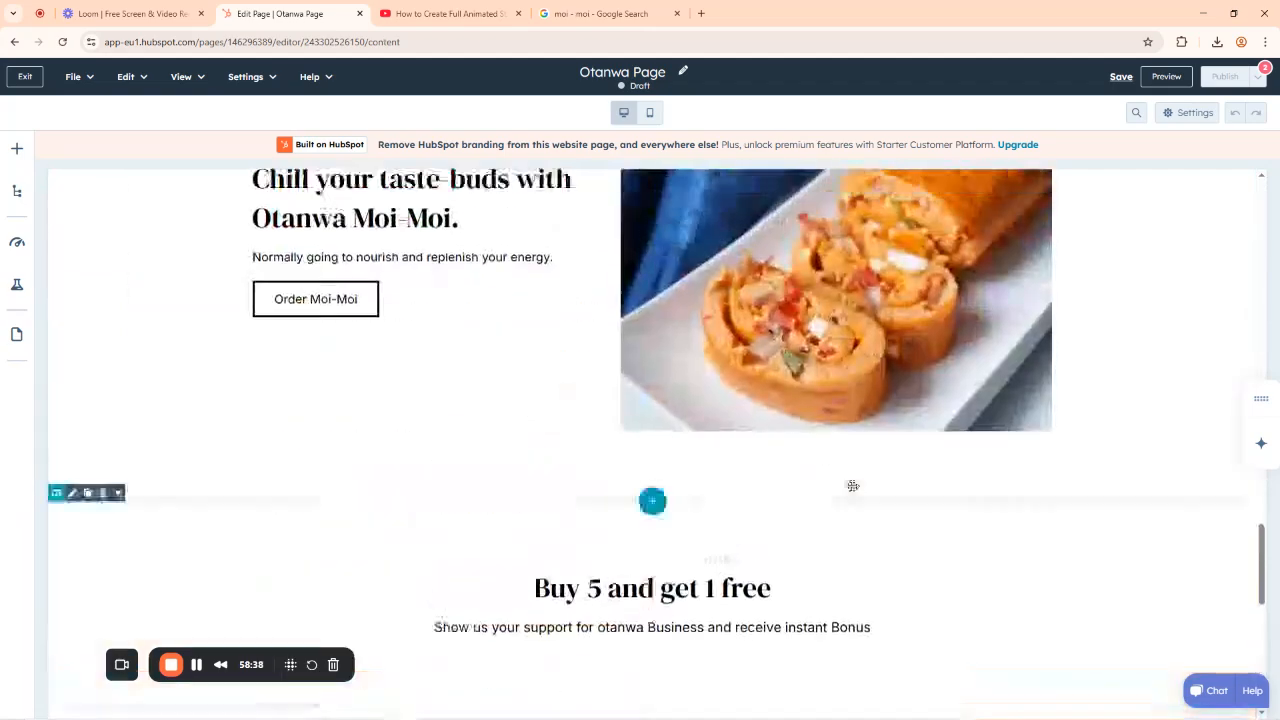
pyautogui.scroll(8, 852, 485)
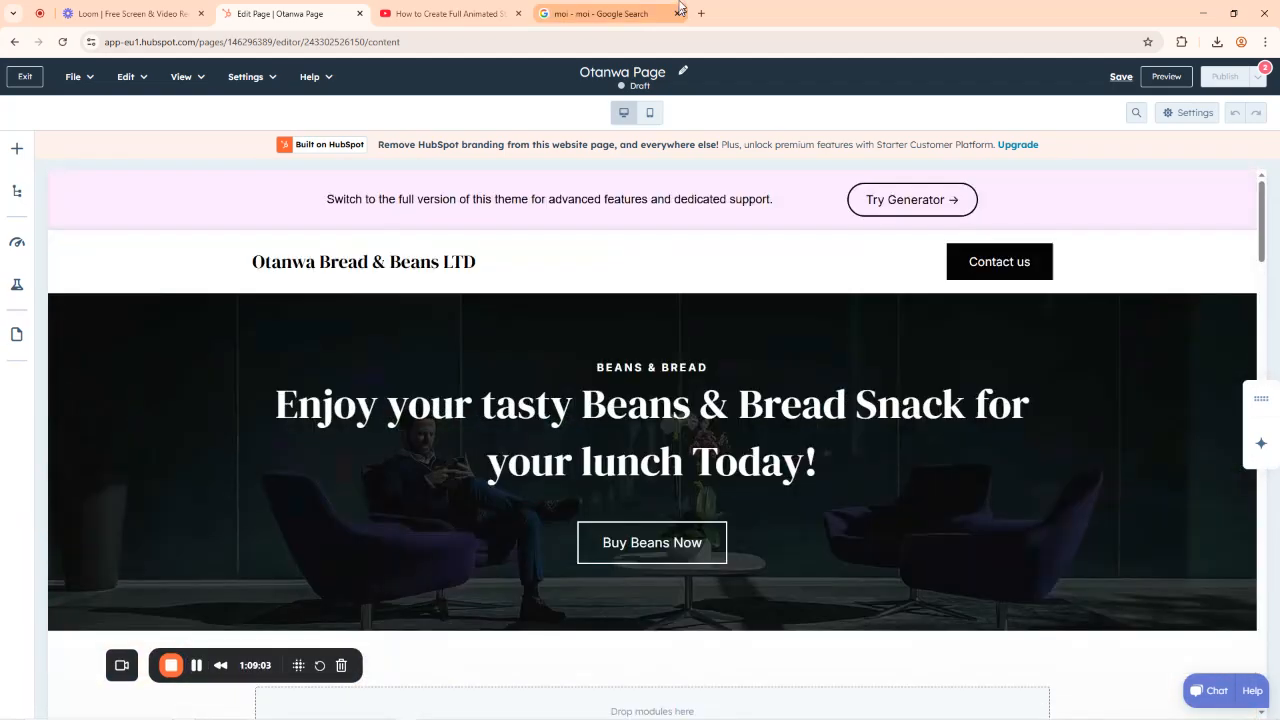
# Open a new browser tab ready for a web address.
pyautogui.click(615, 13)
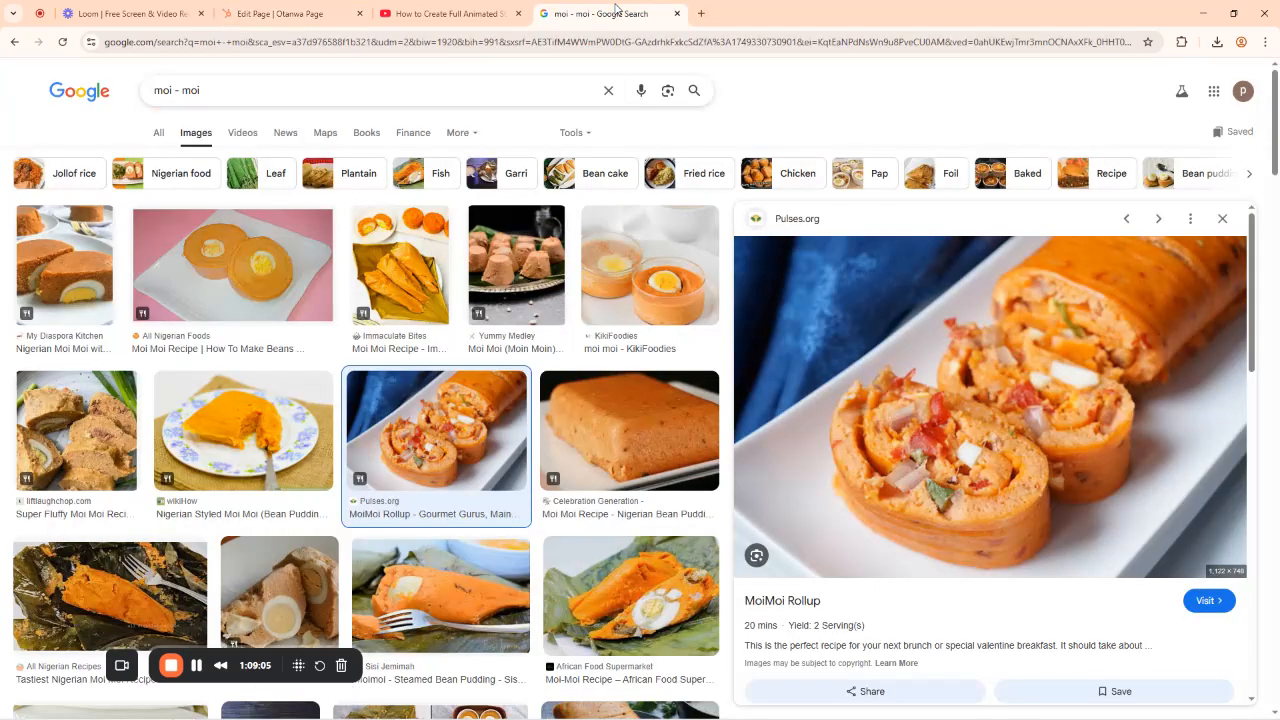
pyautogui.click(701, 13)
pyautogui.click(636, 40)
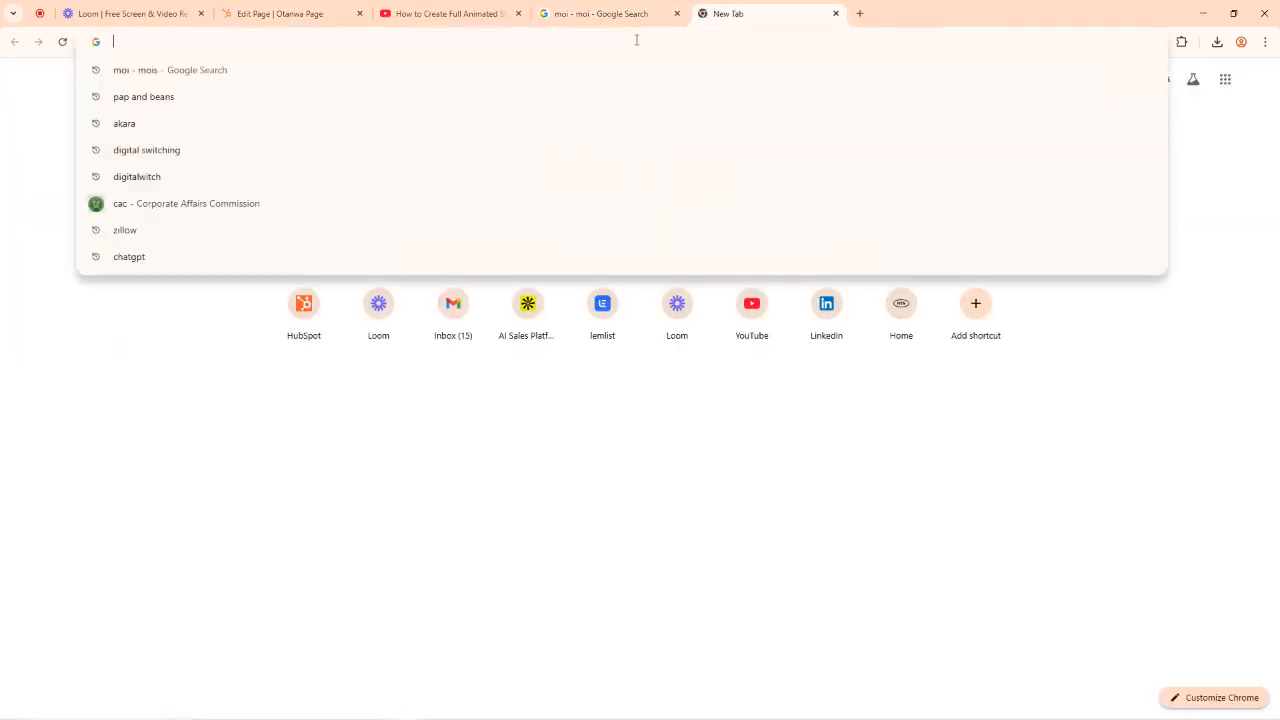
pyautogui.write('WA')
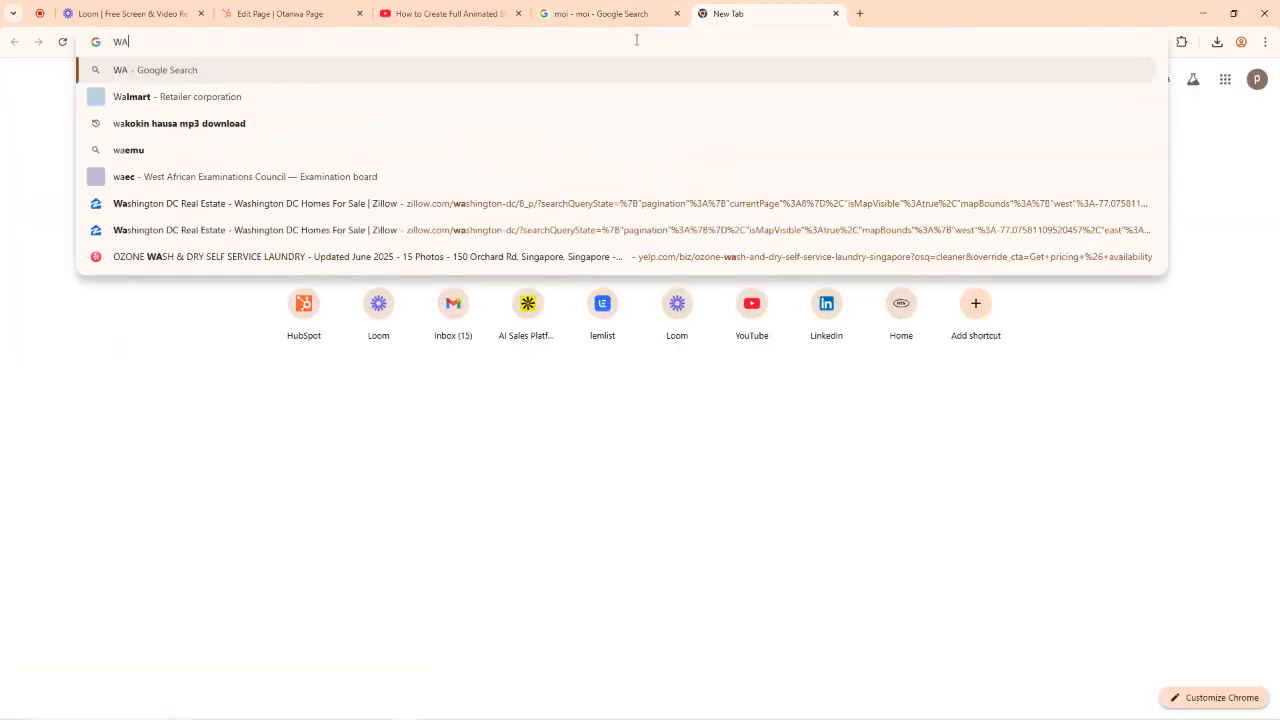
pyautogui.write('.')
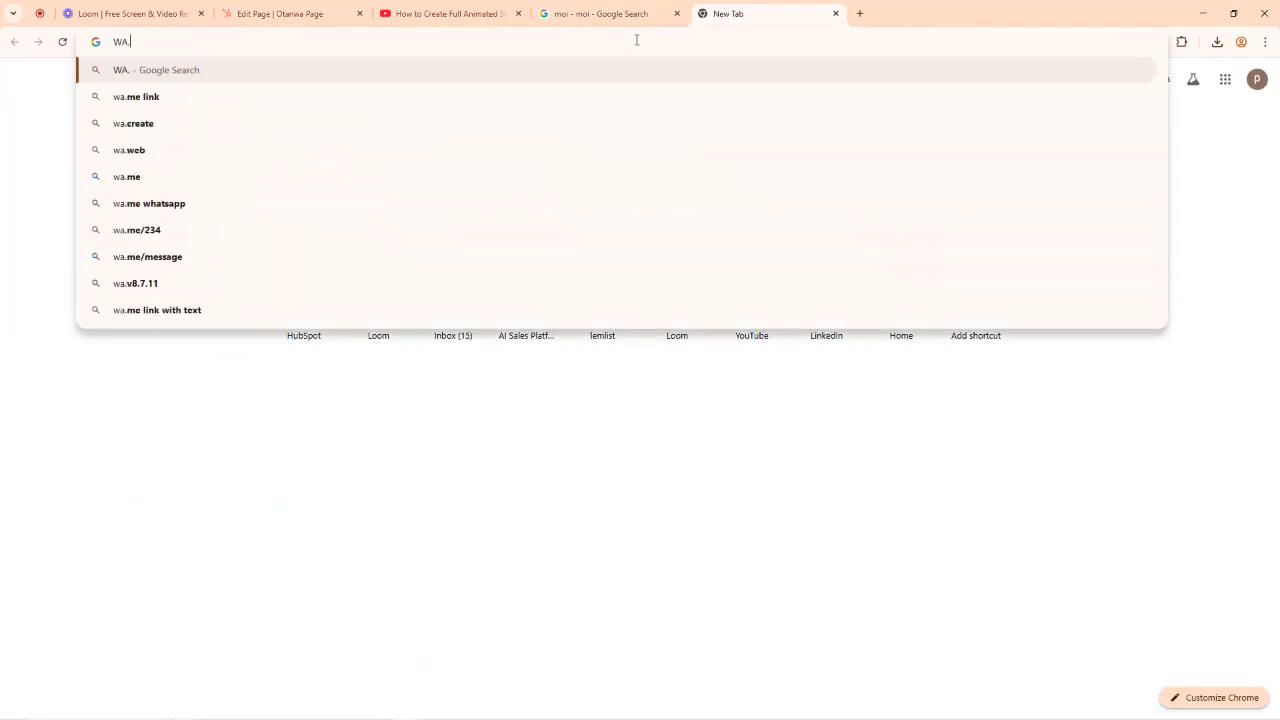
pyautogui.press('BackSpace')
pyautogui.press('BackSpace')
pyautogui.press('BackSpace')
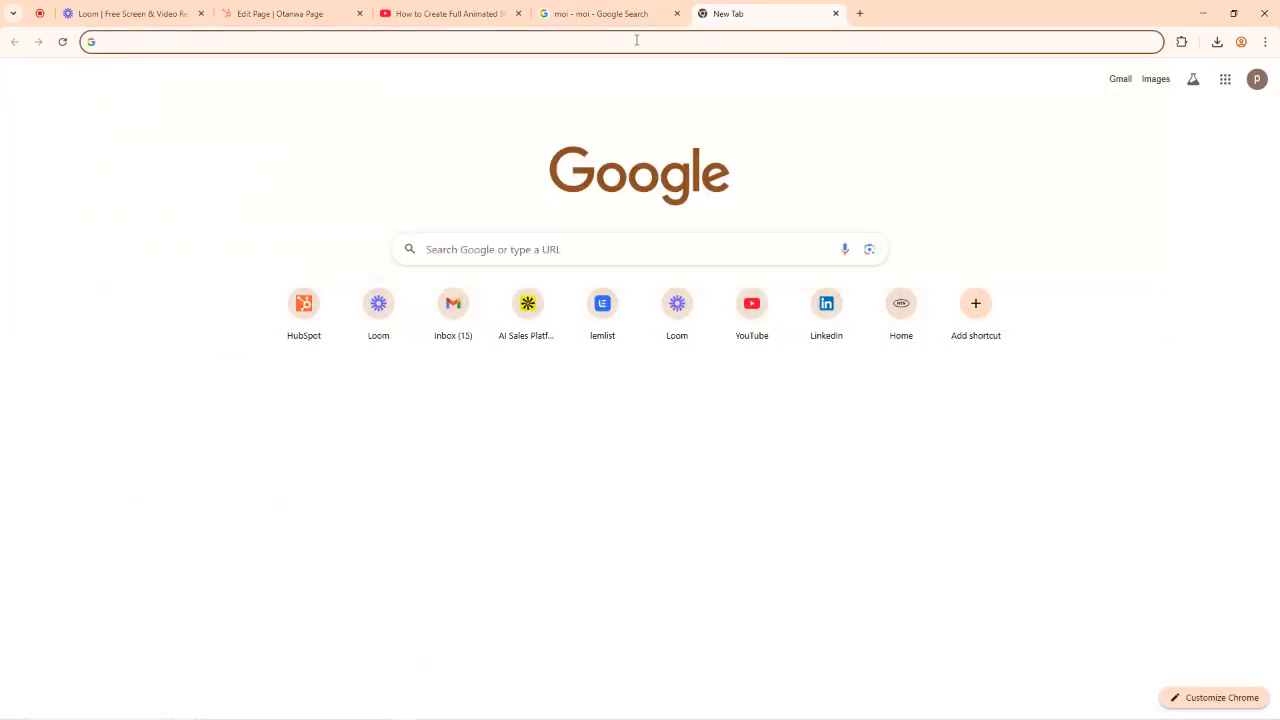
pyautogui.write('WHATSAP')
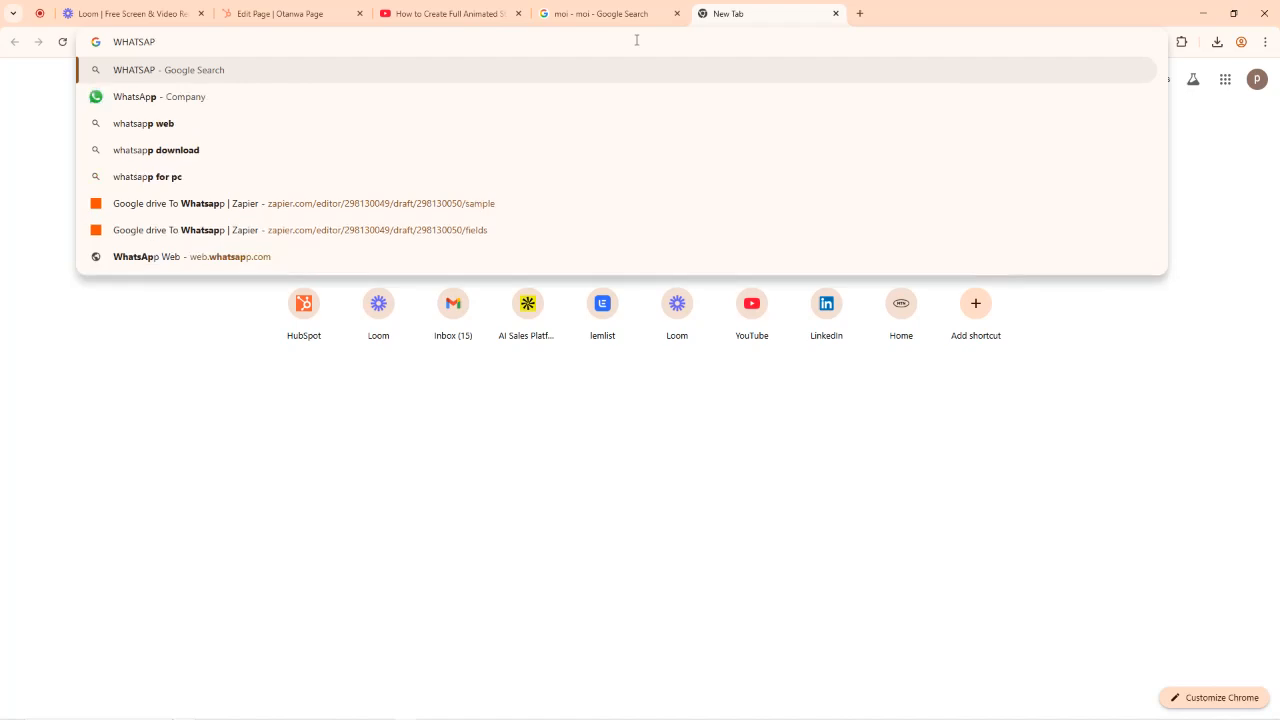
pyautogui.write('.COM/')
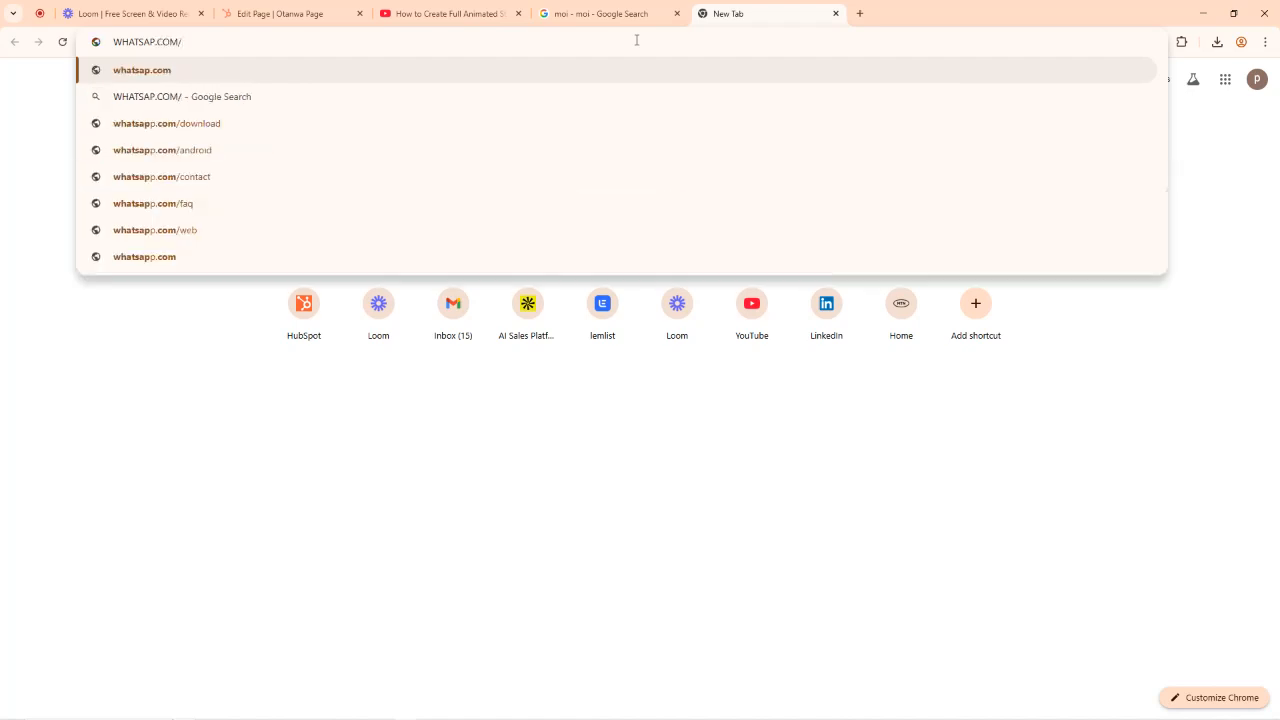
pyautogui.hotkey('ctrl', 'a')
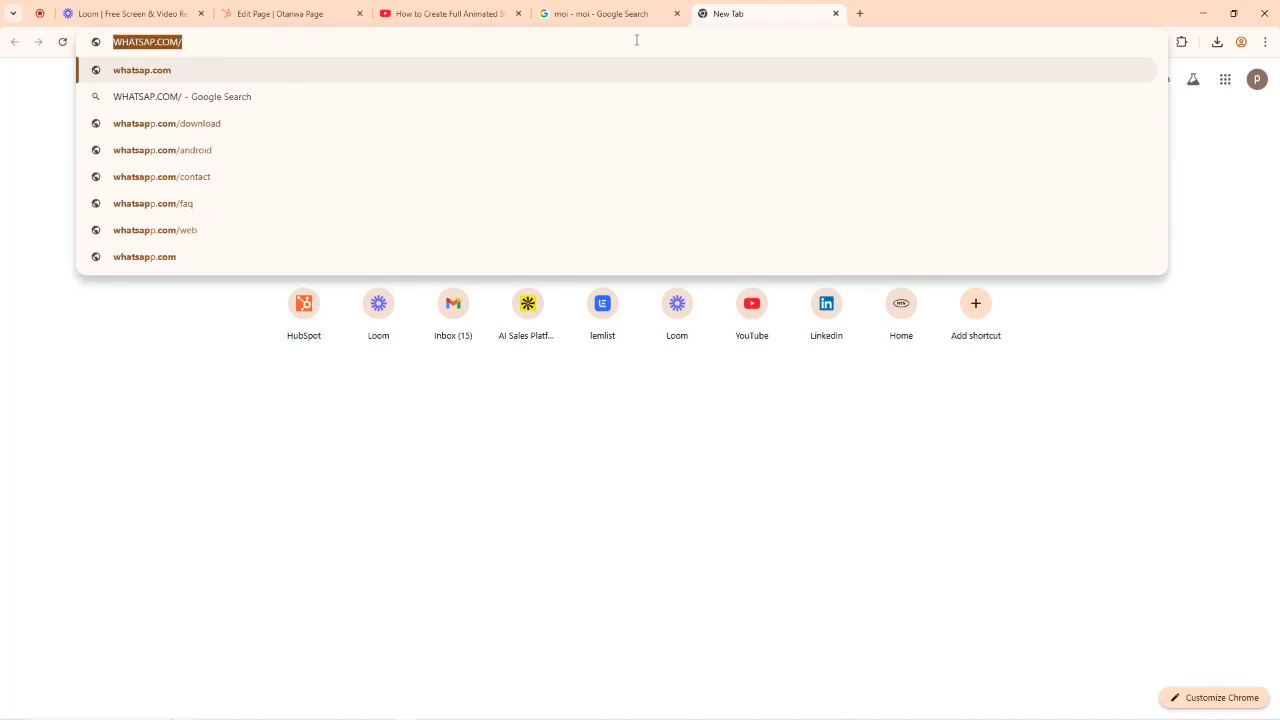
pyautogui.press('BackSpace')
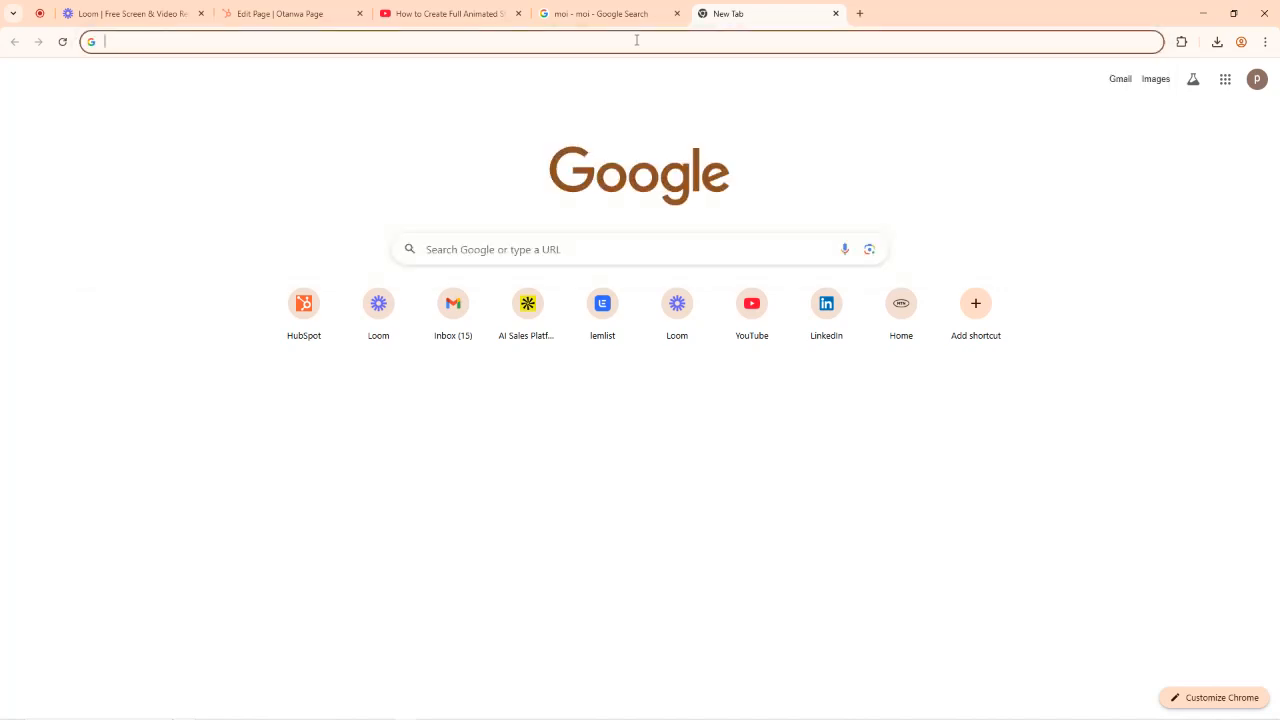
# Open ChatGPT and, without logging in, ask "HOW do i know my whatsapp link?".
pyautogui.write('CHAT')
pyautogui.press('Return')
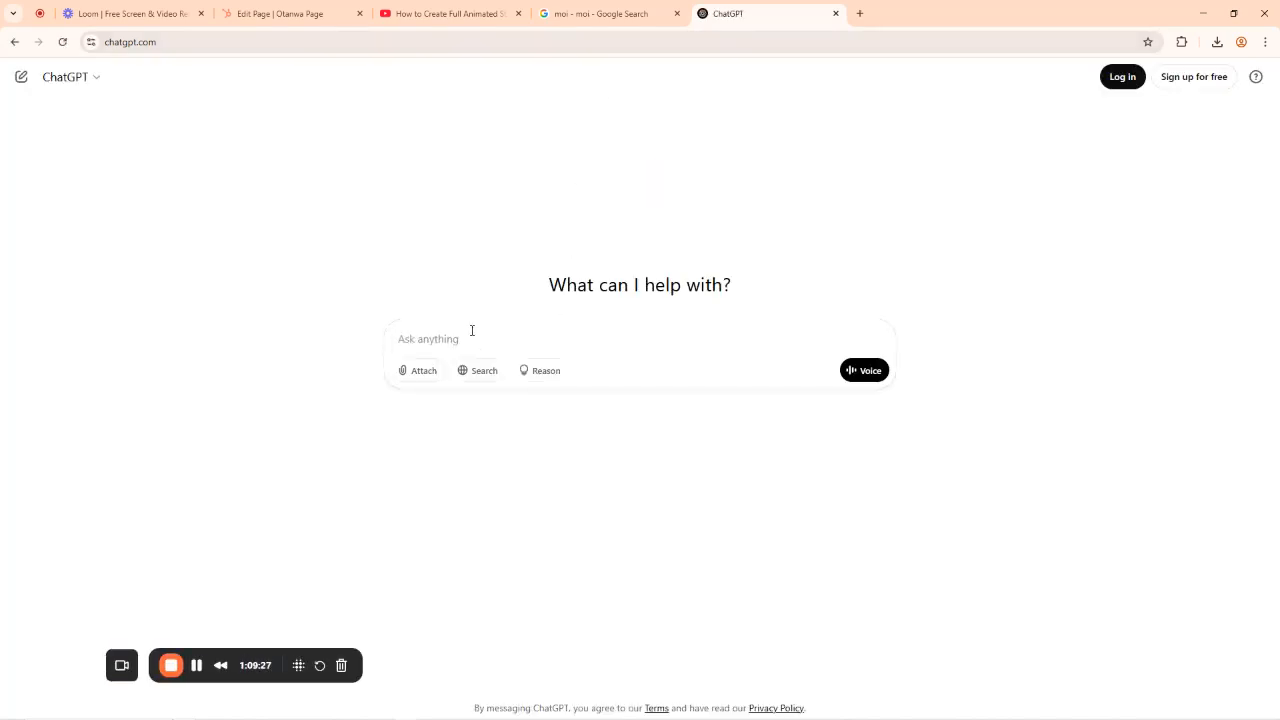
pyautogui.write('HO')
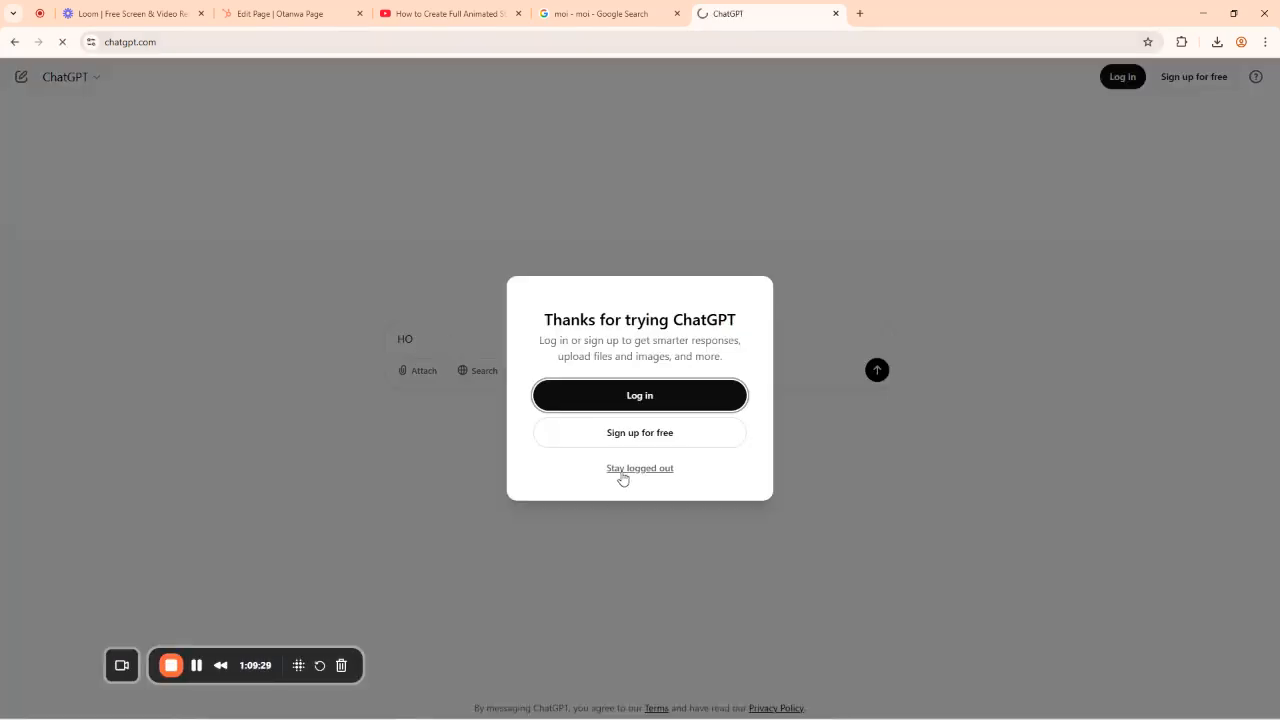
pyautogui.click(623, 470)
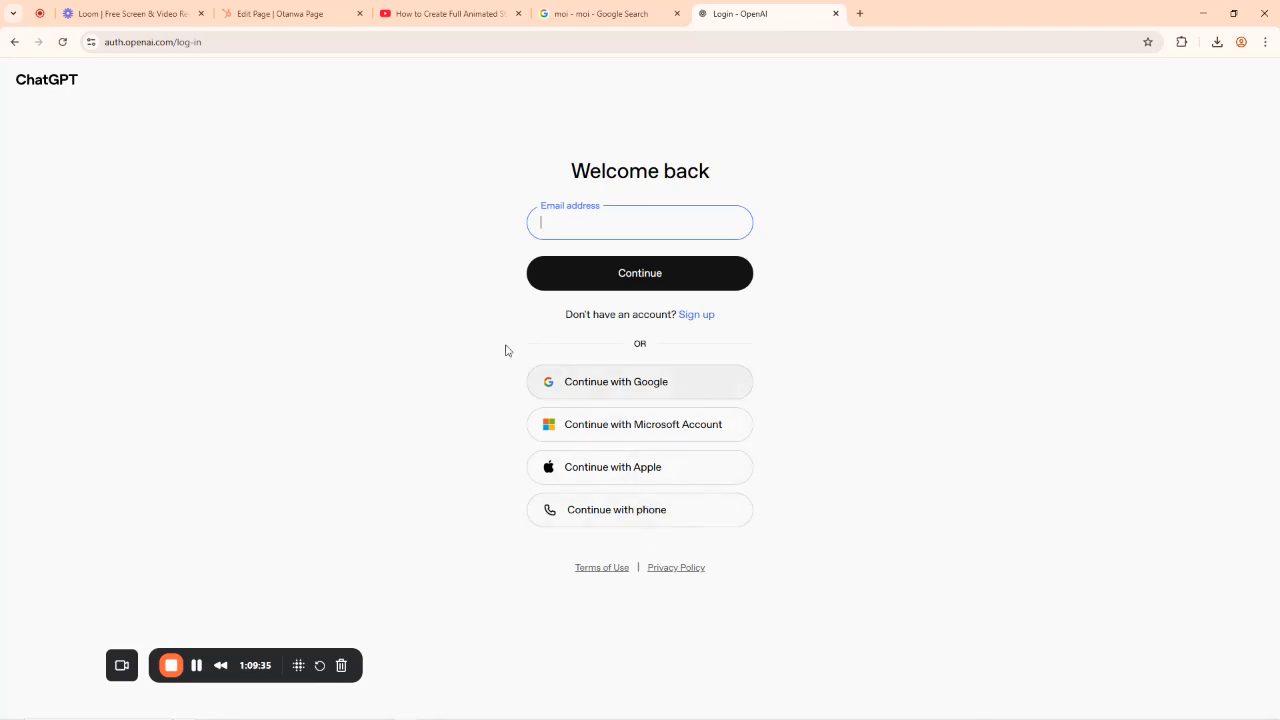
pyautogui.click(14, 42)
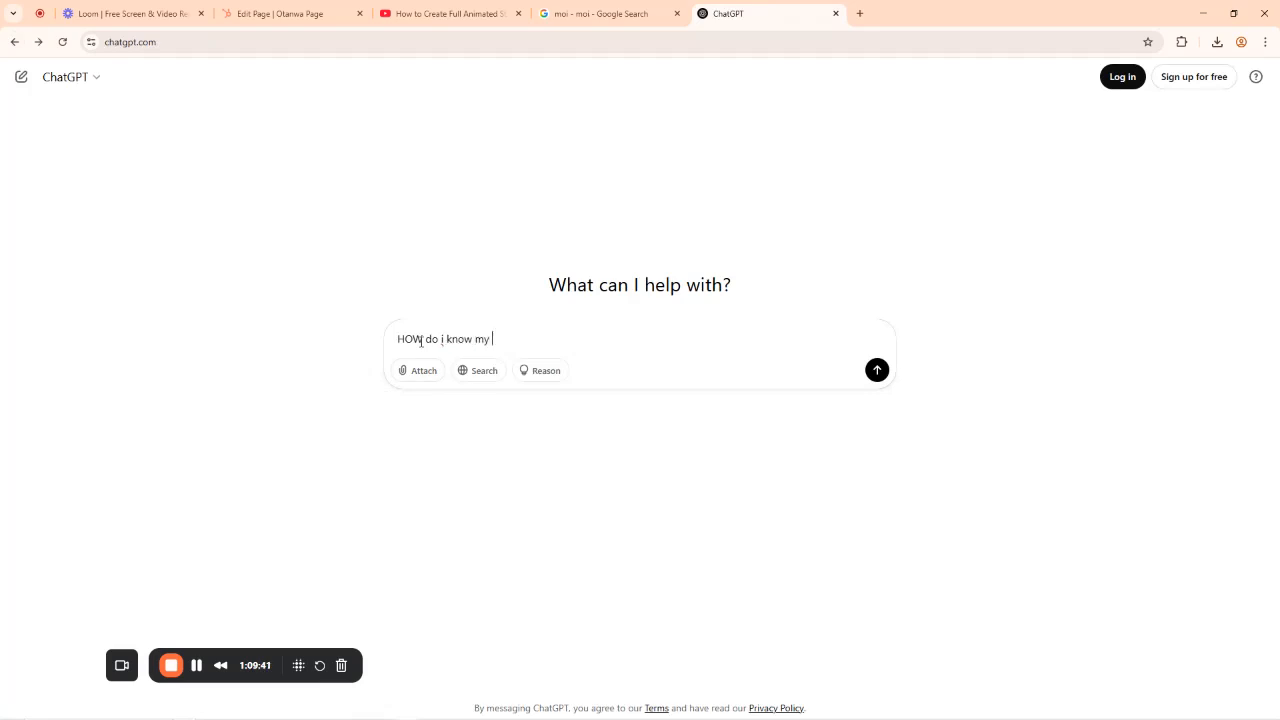
pyautogui.write('whatsapp I')
pyautogui.press('Return')
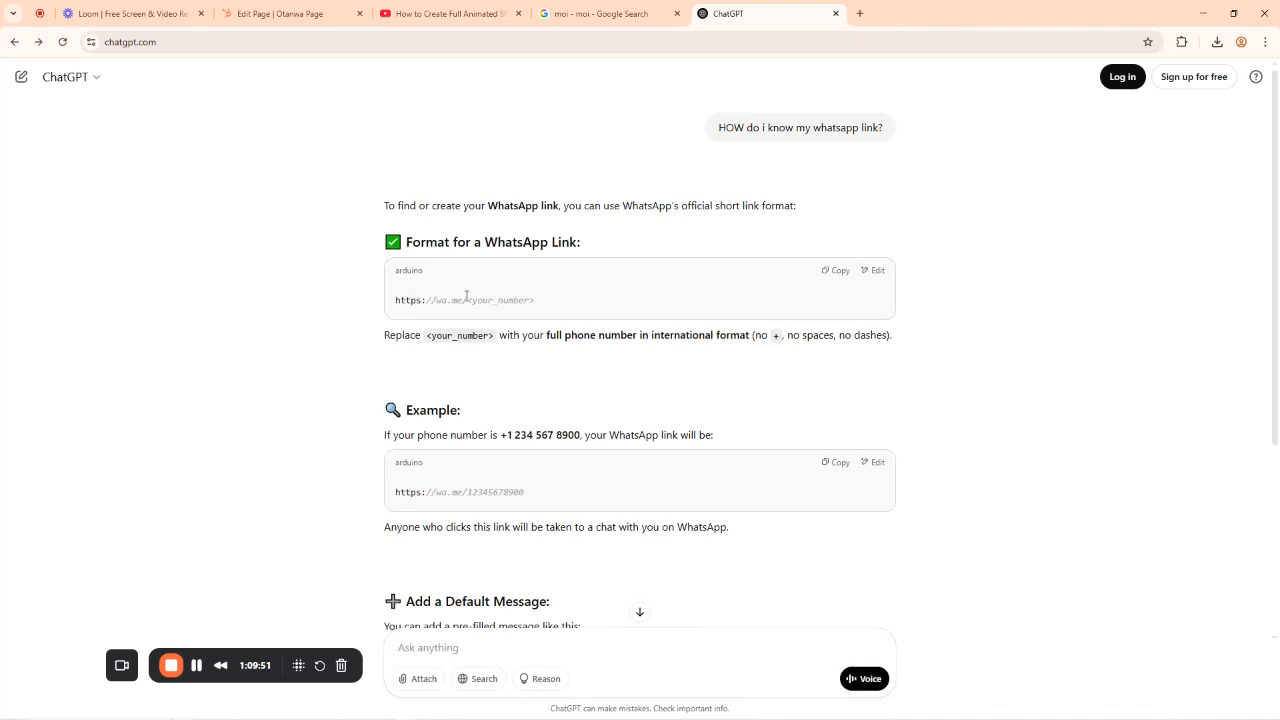
pyautogui.moveTo(537, 304); pyautogui.dragTo(395, 310)
pyautogui.hotkey('ctrl', 'c')
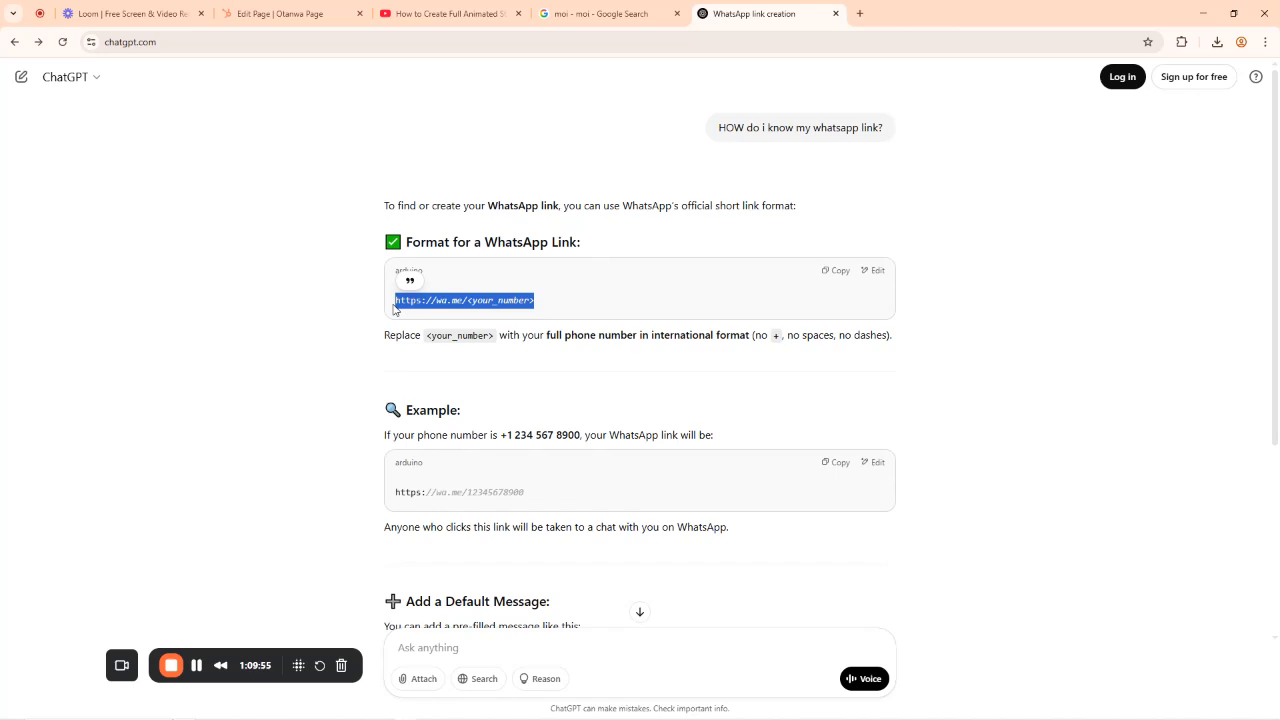
pyautogui.press('super')
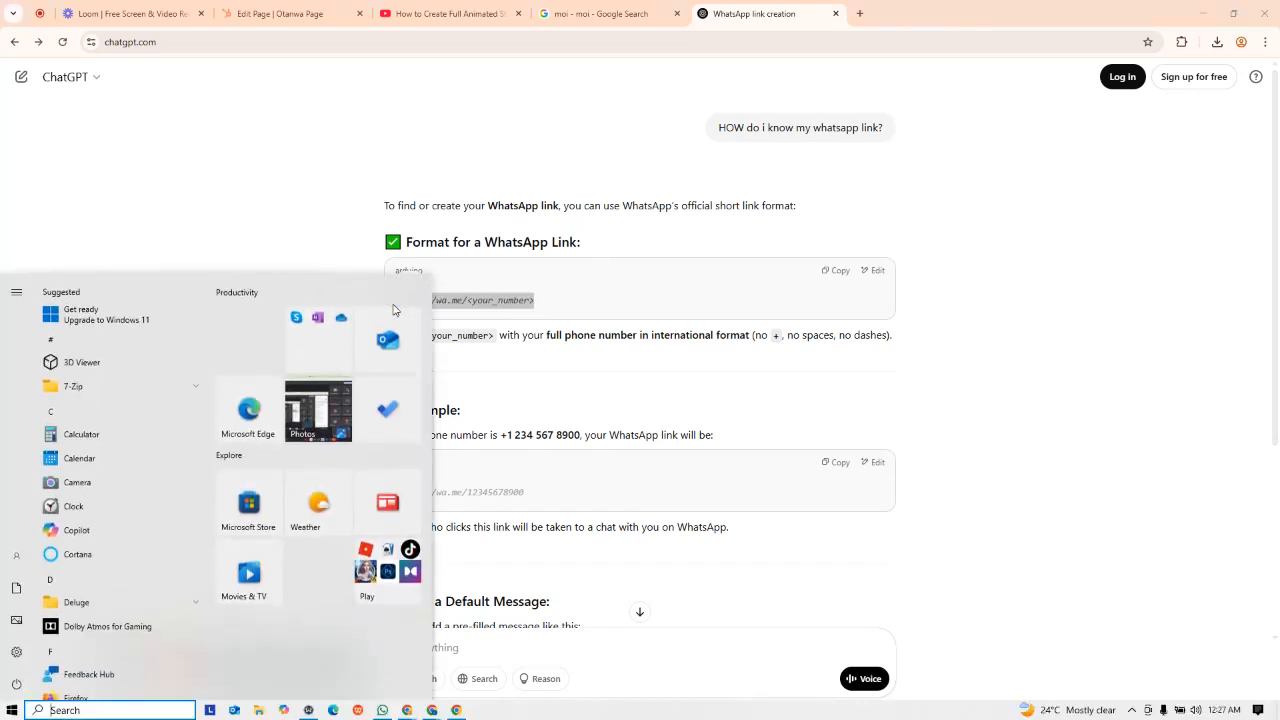
pyautogui.write('notepad')
pyautogui.press('Return')
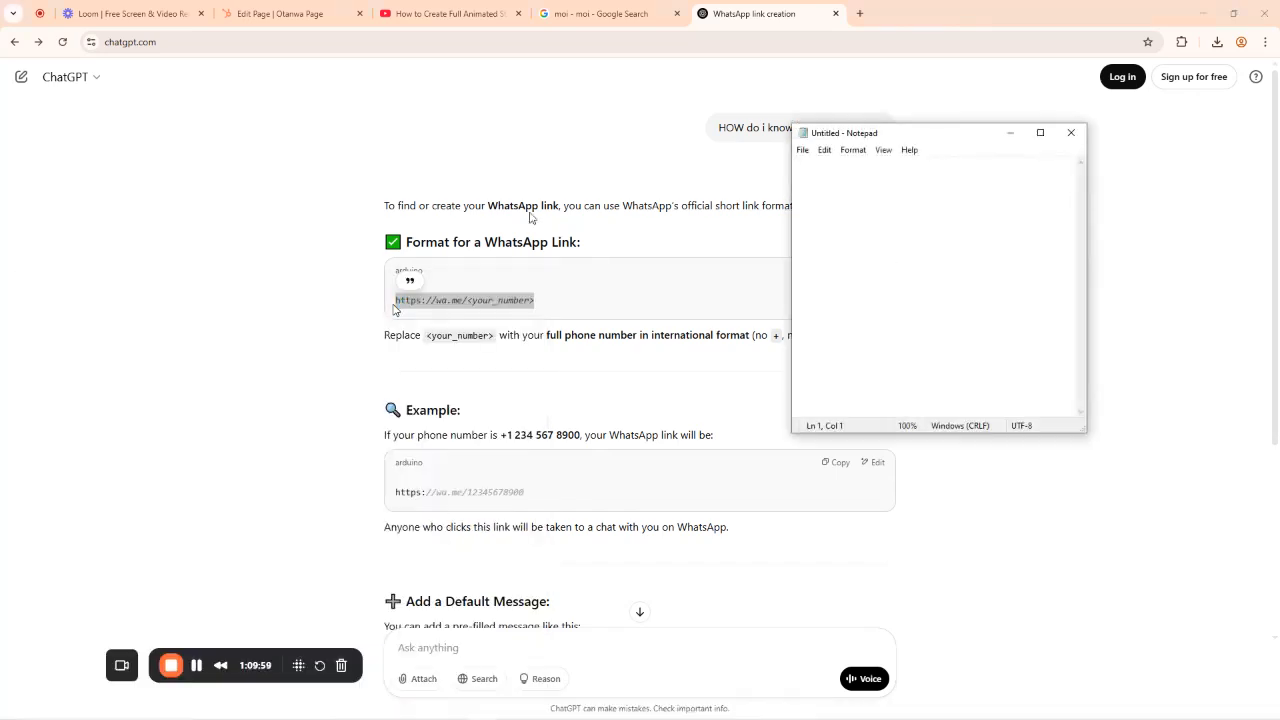
pyautogui.hotkey('ctrl', 'v')
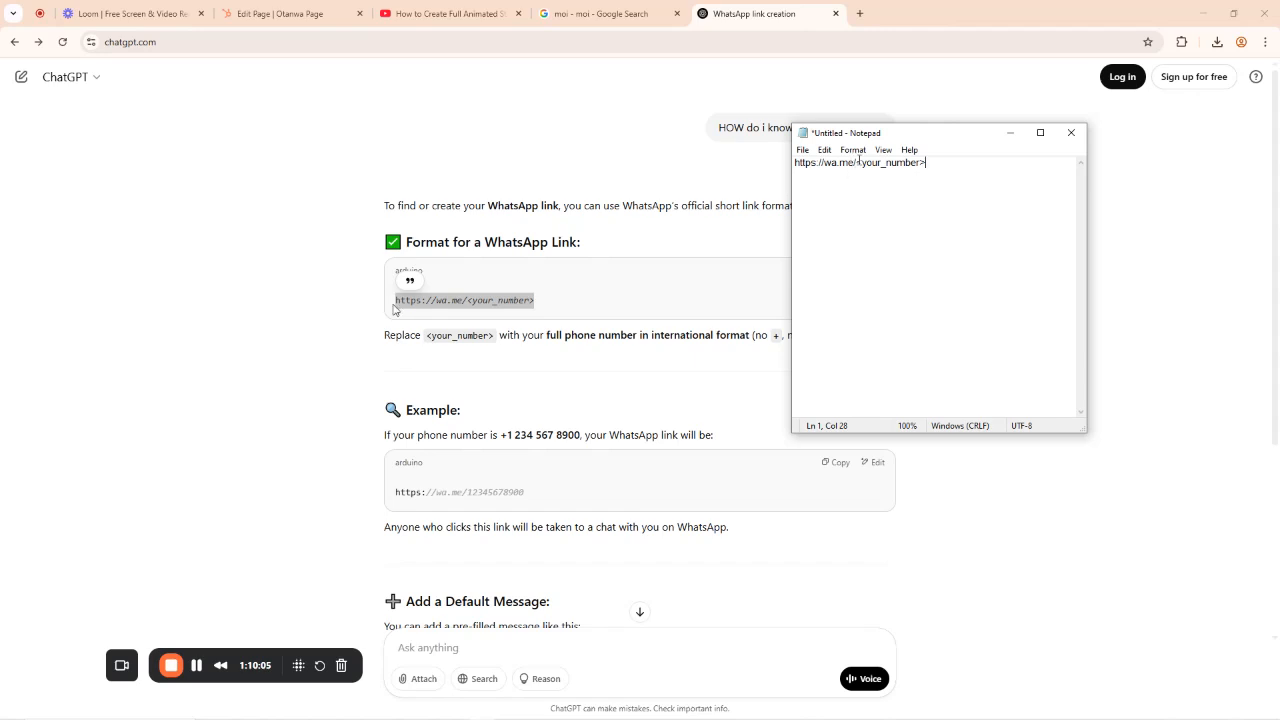
# Remove the <your_number> placeholder from the WhatsApp link in Notepad.
pyautogui.moveTo(936, 162); pyautogui.dragTo(857, 162)
pyautogui.press('BackSpace')
pyautogui.click(197, 666)
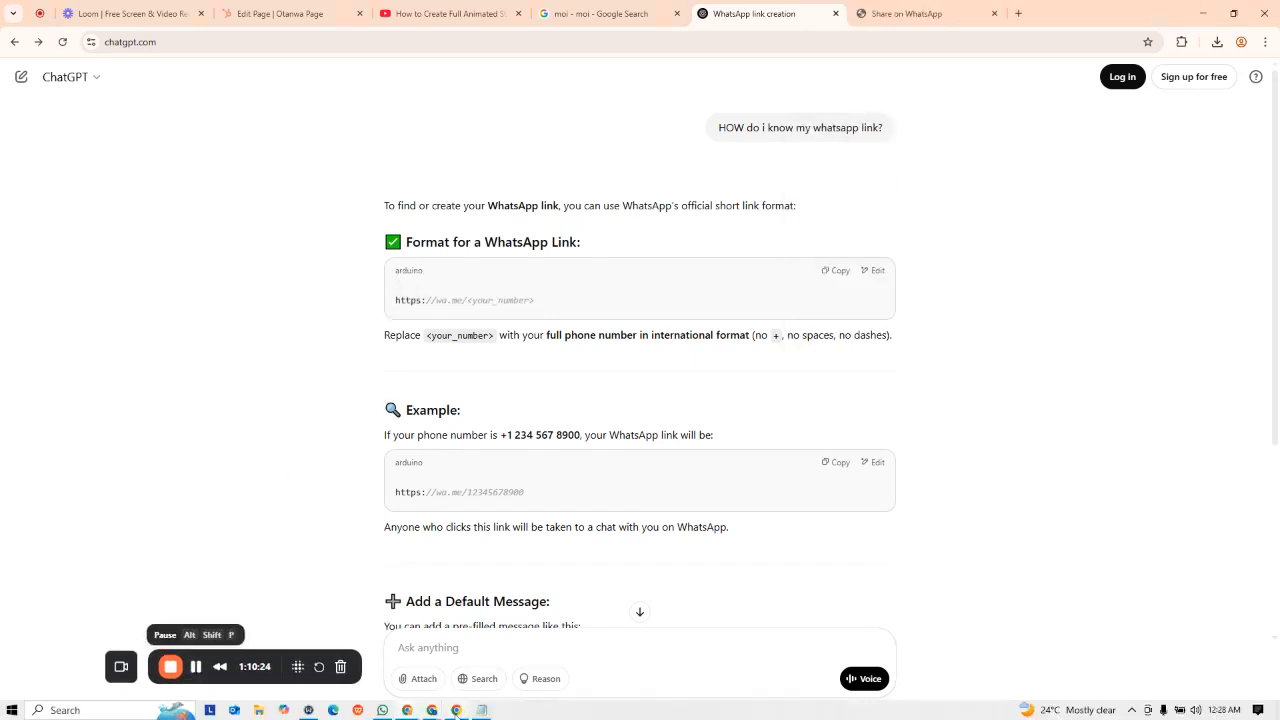
# Switch to the LinkedIn browser window, open the account owner's own profile and copy its web address.
pyautogui.click(455, 710)
pyautogui.click(886, 31)
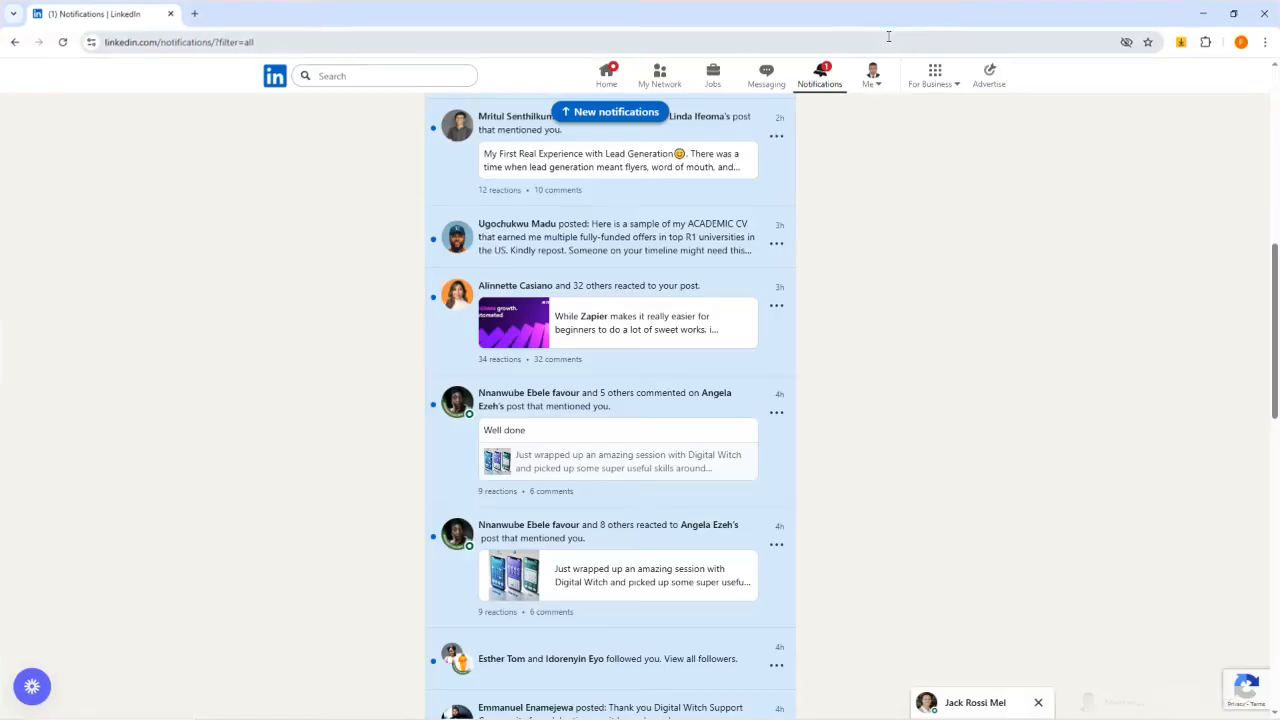
pyautogui.click(335, 198)
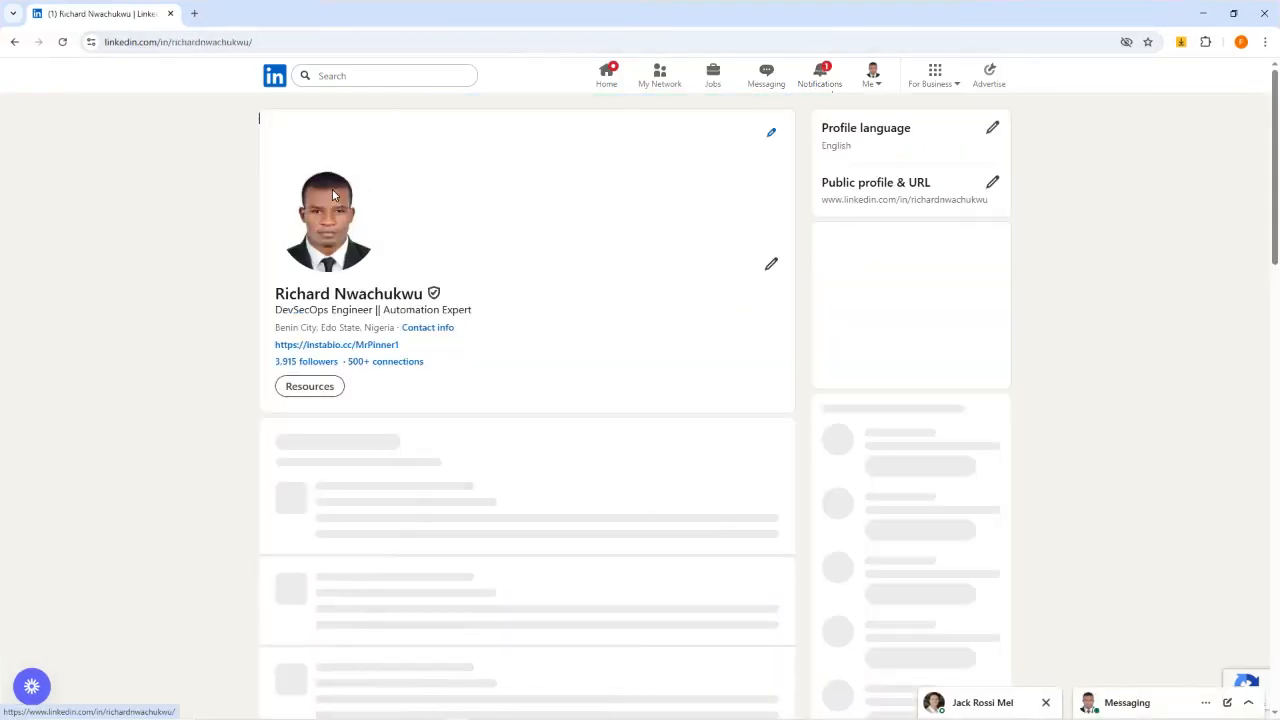
pyautogui.click(266, 43)
pyautogui.hotkey('ctrl', 'c')
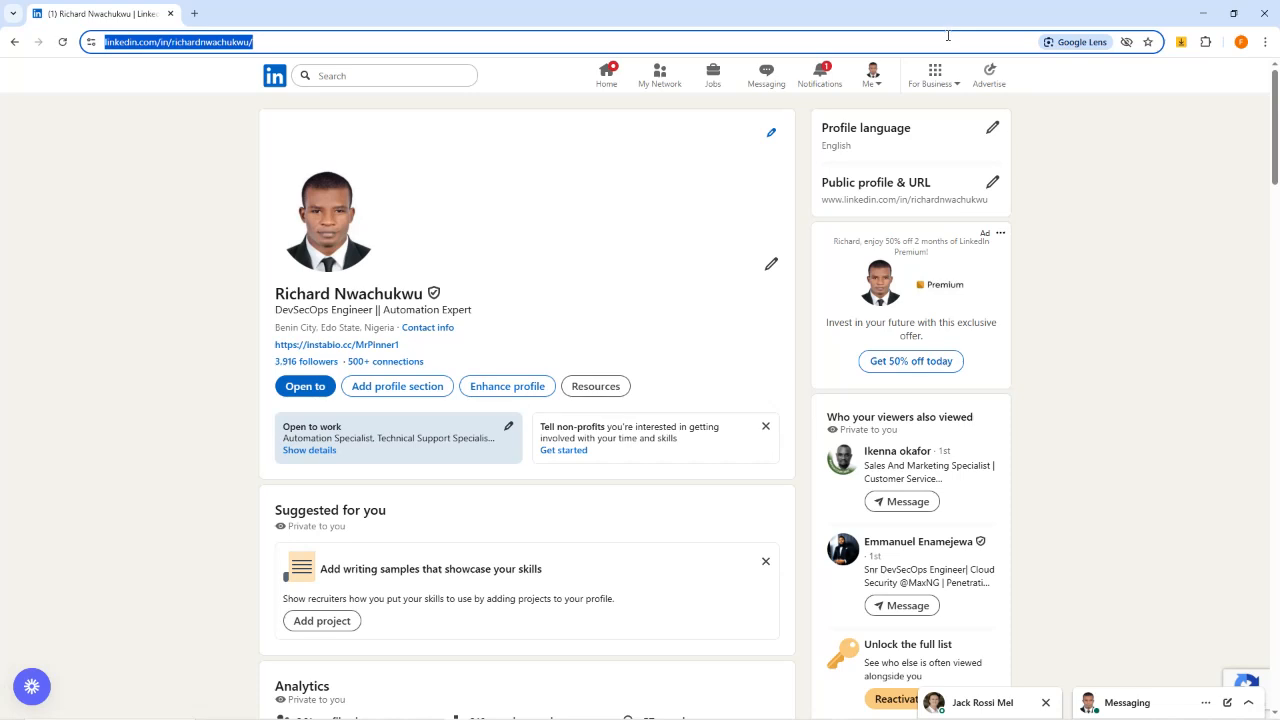
# Replace the WhatsApp link in Notepad with the copied LinkedIn profile address and highlight the whole address.
pyautogui.moveTo(394, 710)
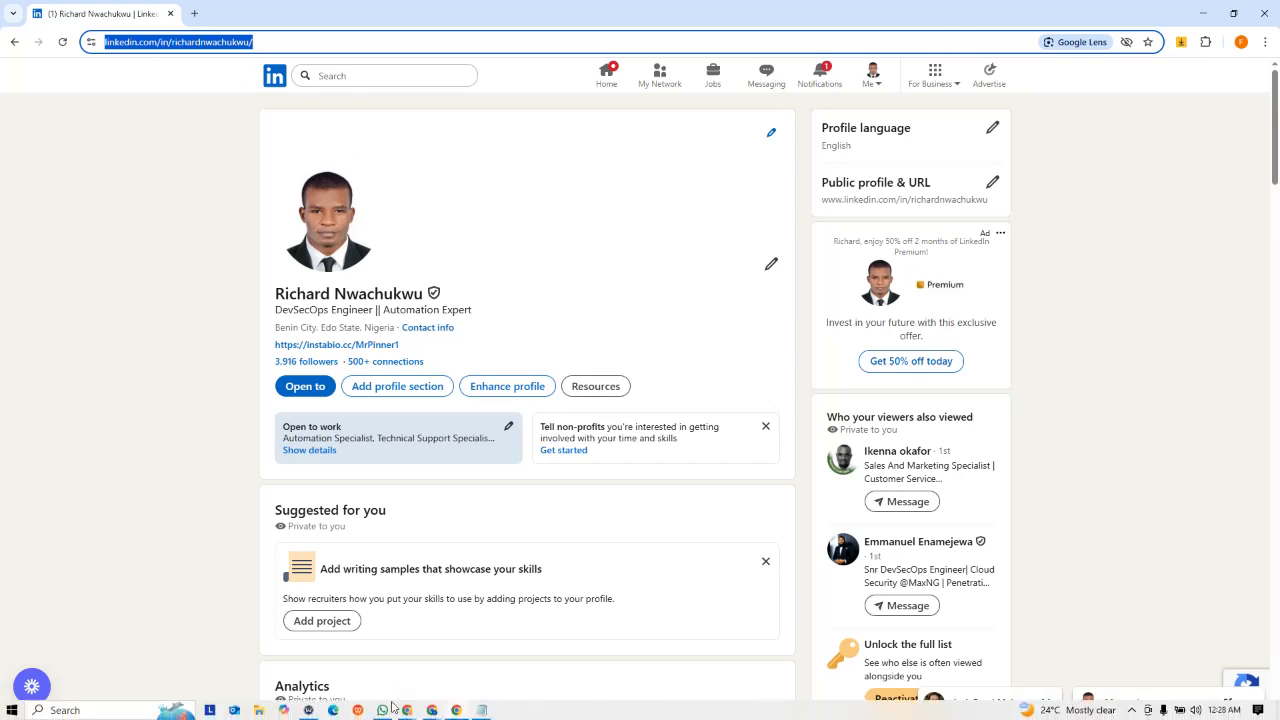
pyautogui.click(482, 710)
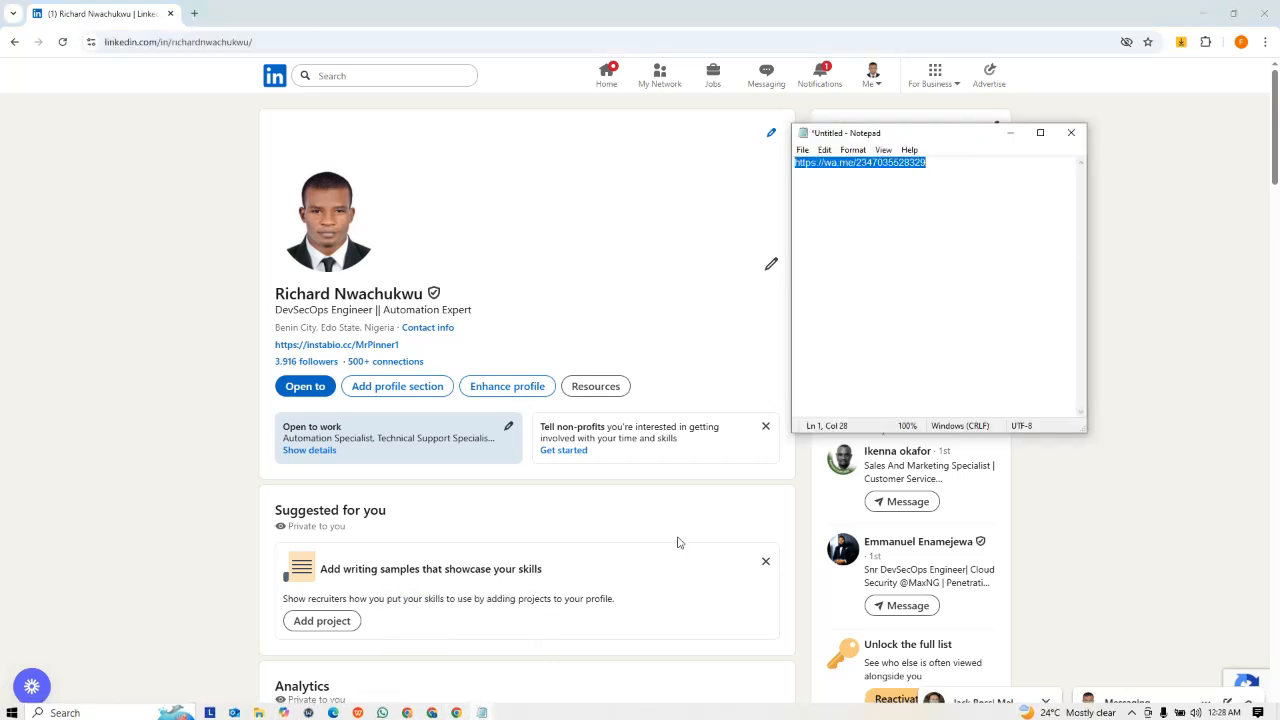
pyautogui.click(828, 328)
pyautogui.hotkey('ctrl', 'a')
pyautogui.press('BackSpace')
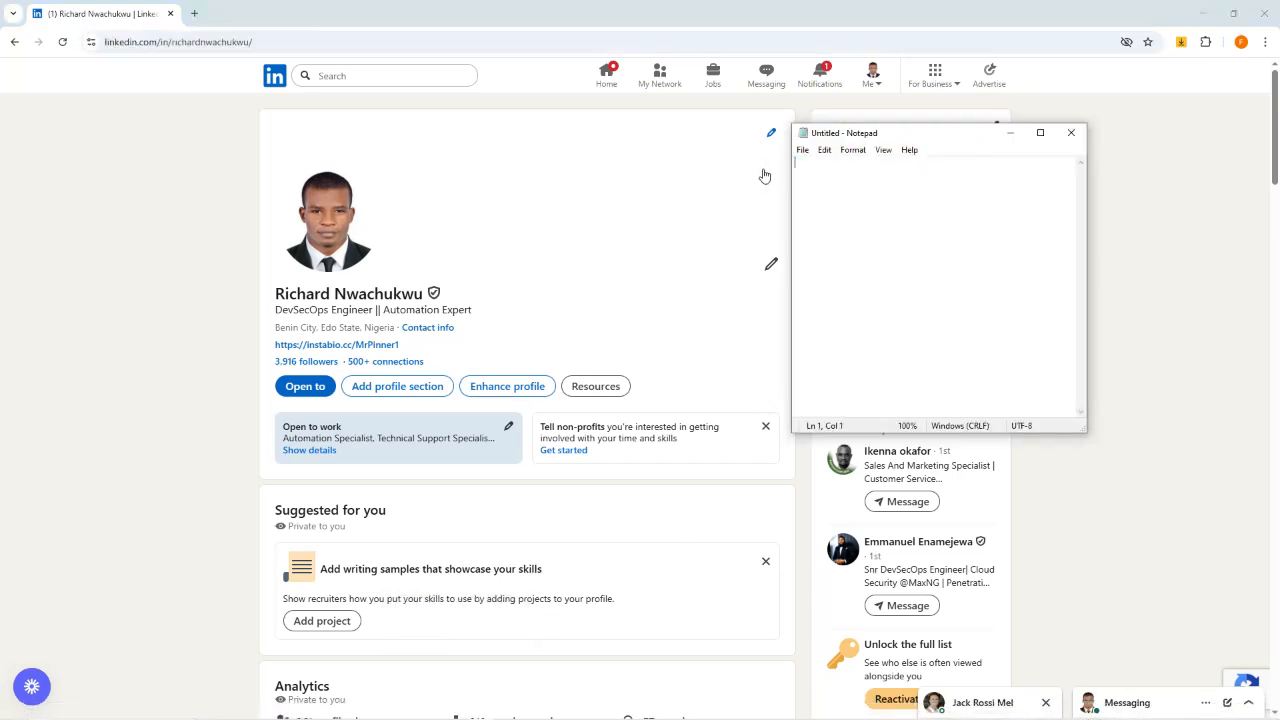
pyautogui.hotkey('ctrl', 'v')
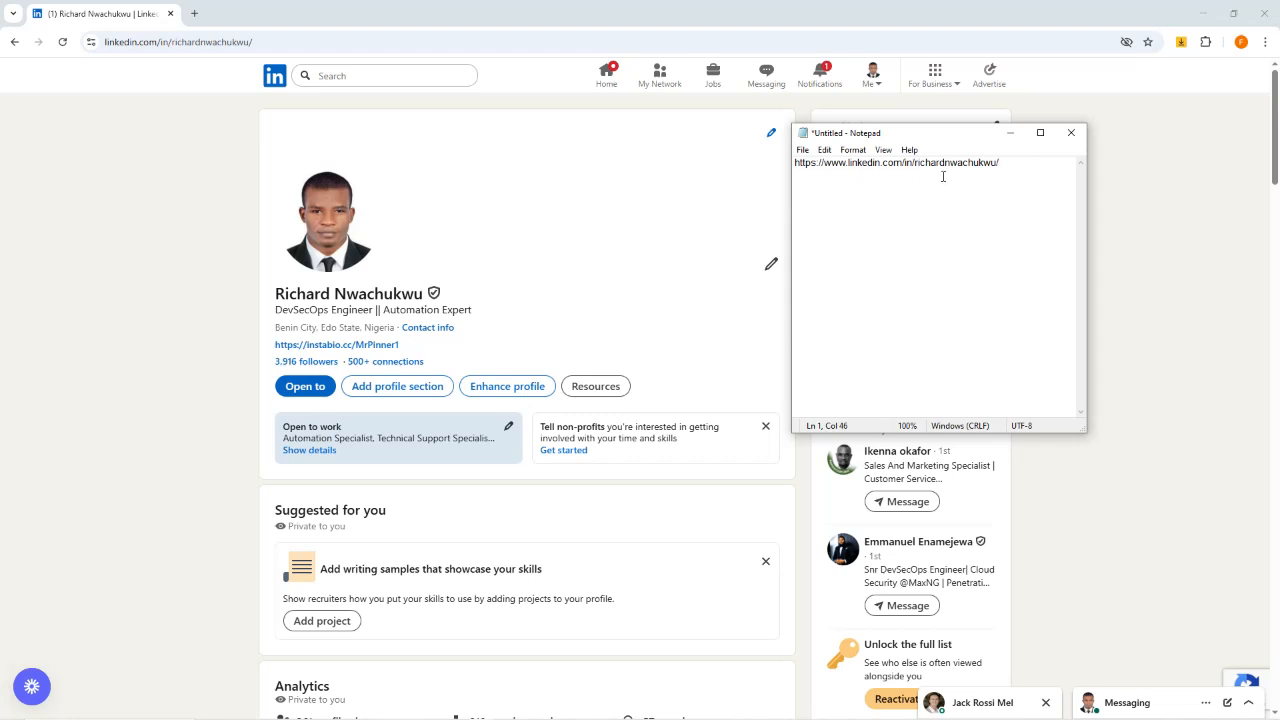
pyautogui.moveTo(994, 165); pyautogui.dragTo(797, 169)
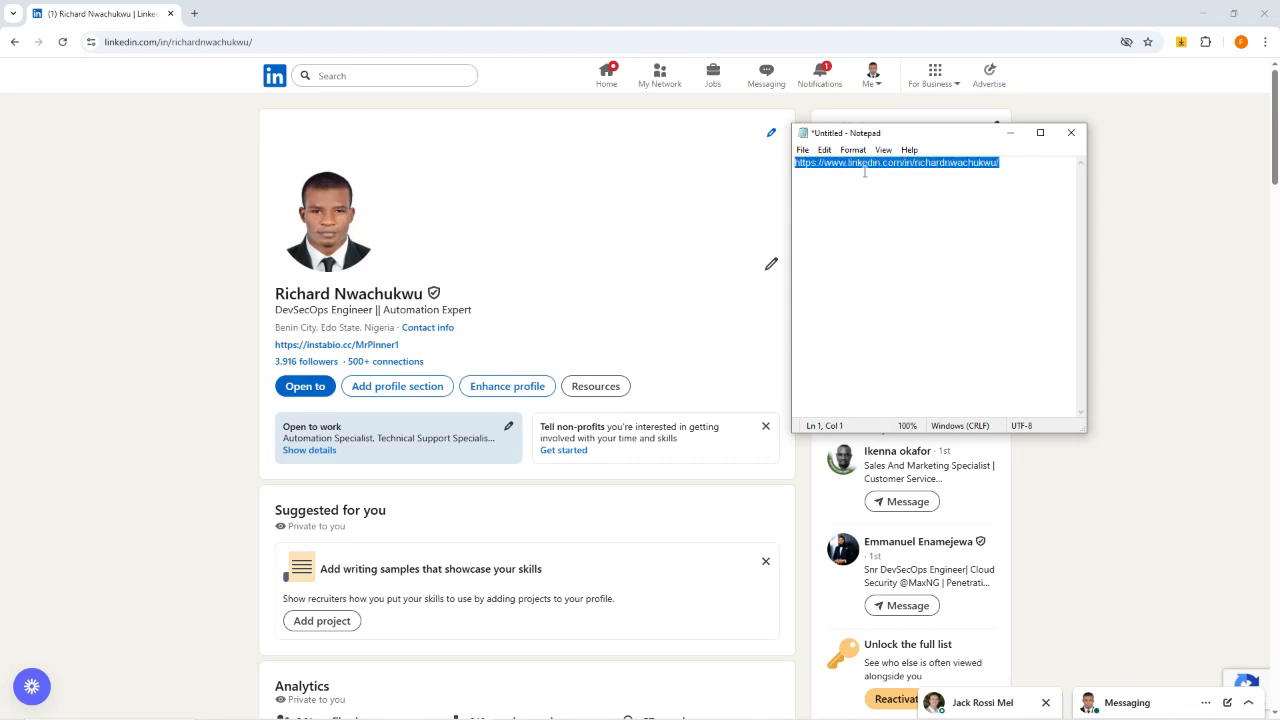
# Open facebook.com in a new tab of the browser window that holds the LinkedIn profile.
pyautogui.moveTo(477, 709)
pyautogui.moveTo(432, 710)
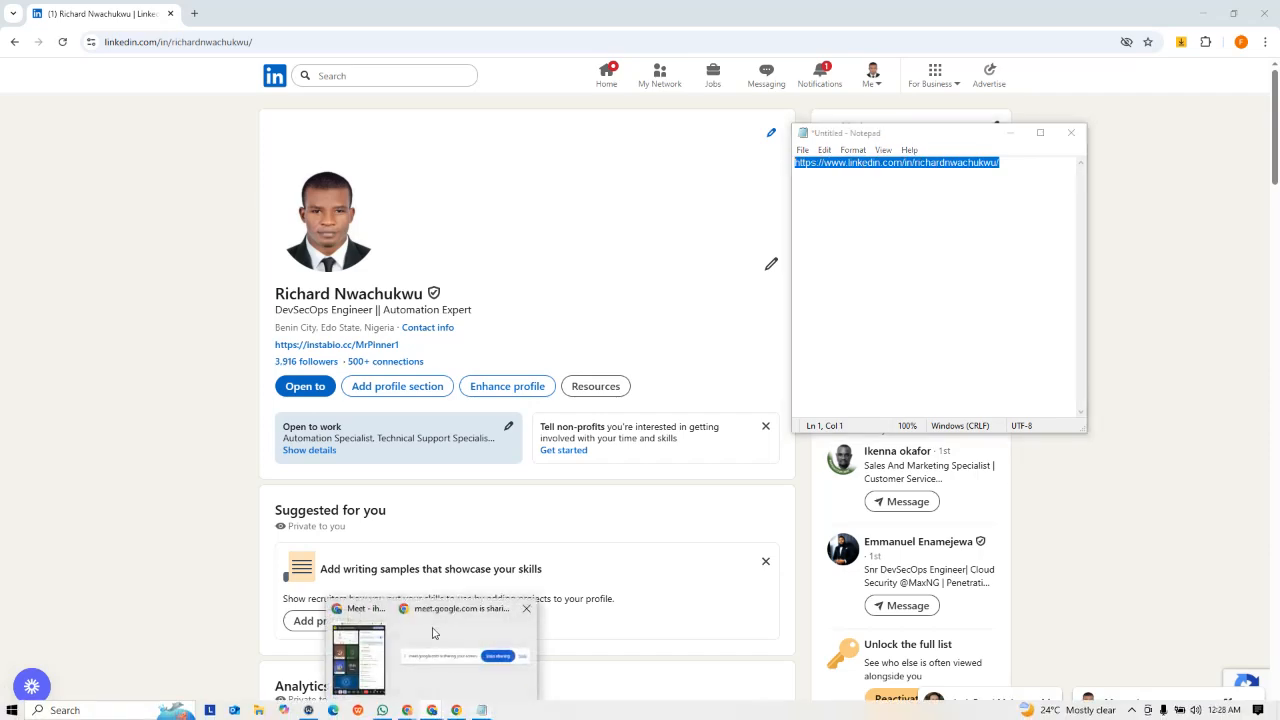
pyautogui.click(368, 652)
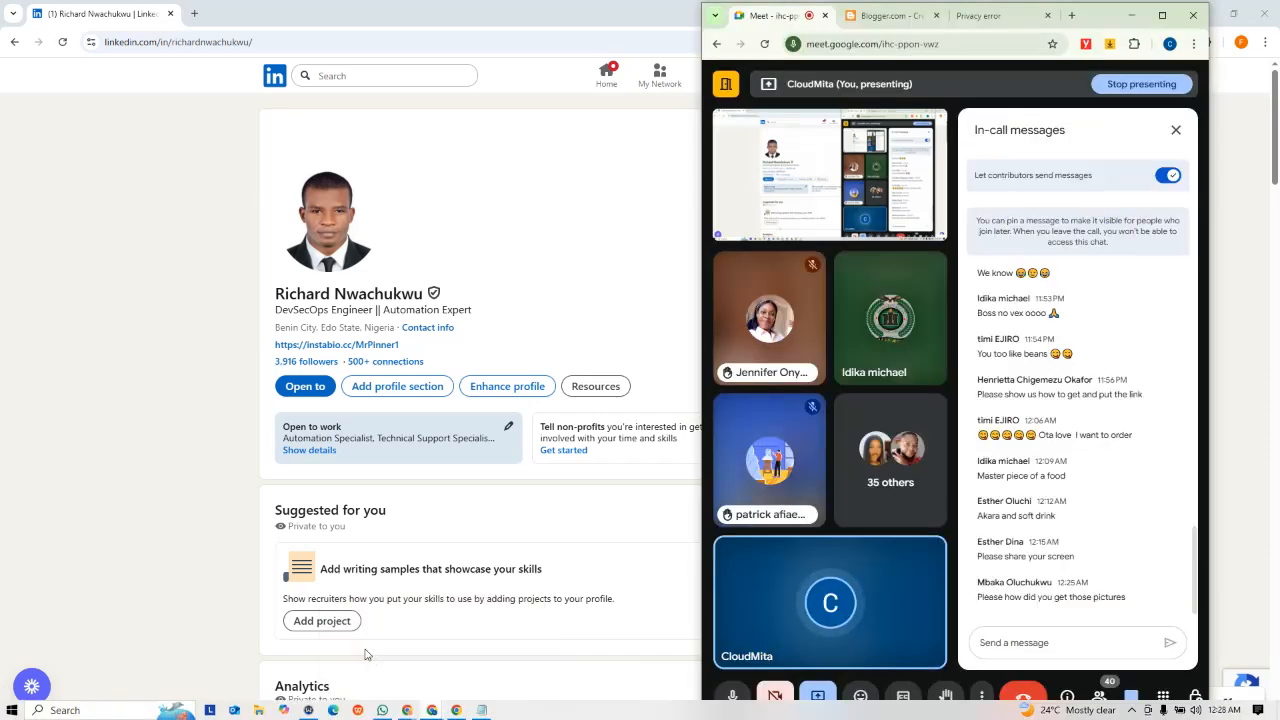
pyautogui.click(194, 13)
pyautogui.click(210, 42)
pyautogui.write('face')
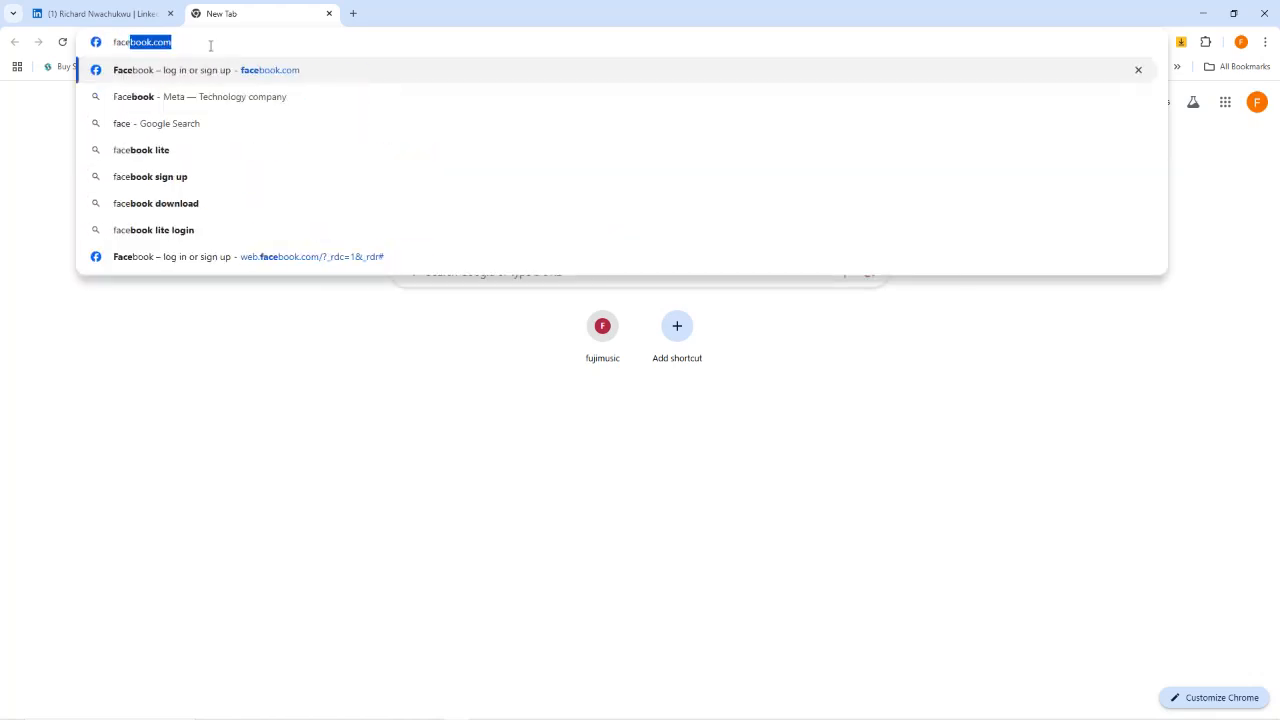
pyautogui.press('Return')
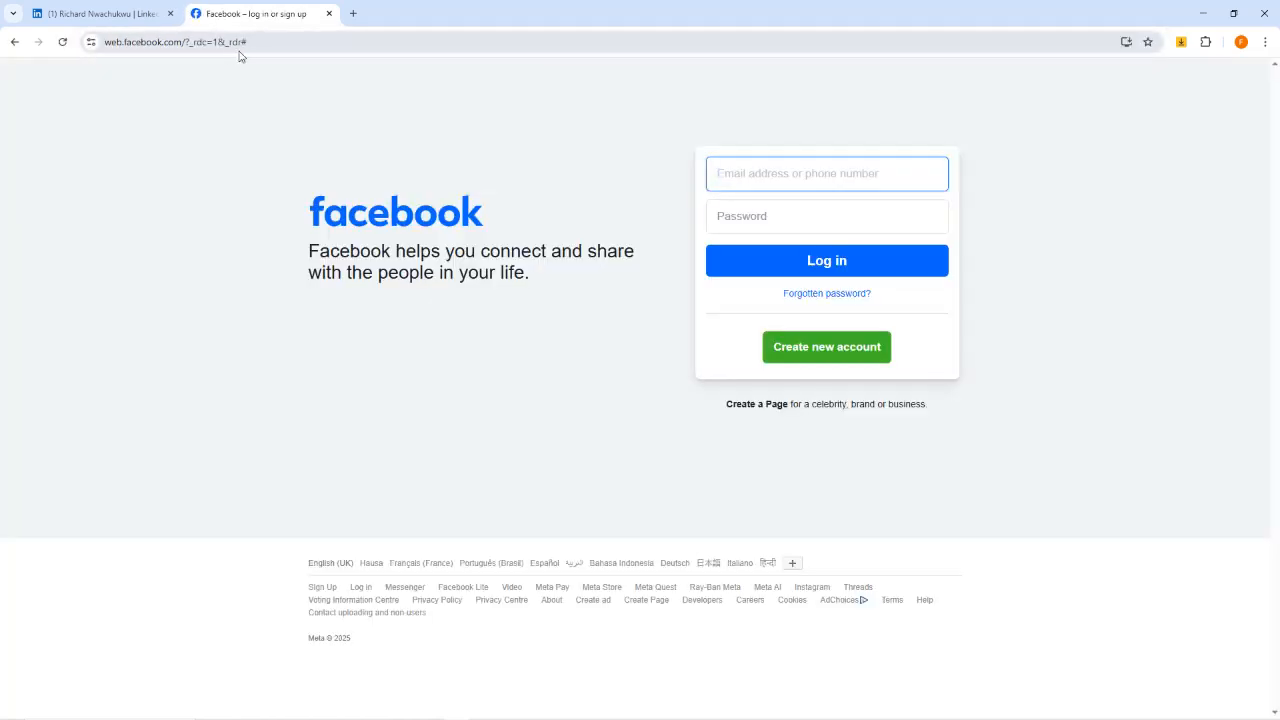
# Switch to the browser window that is running the Google Meet call.
pyautogui.moveTo(378, 710)
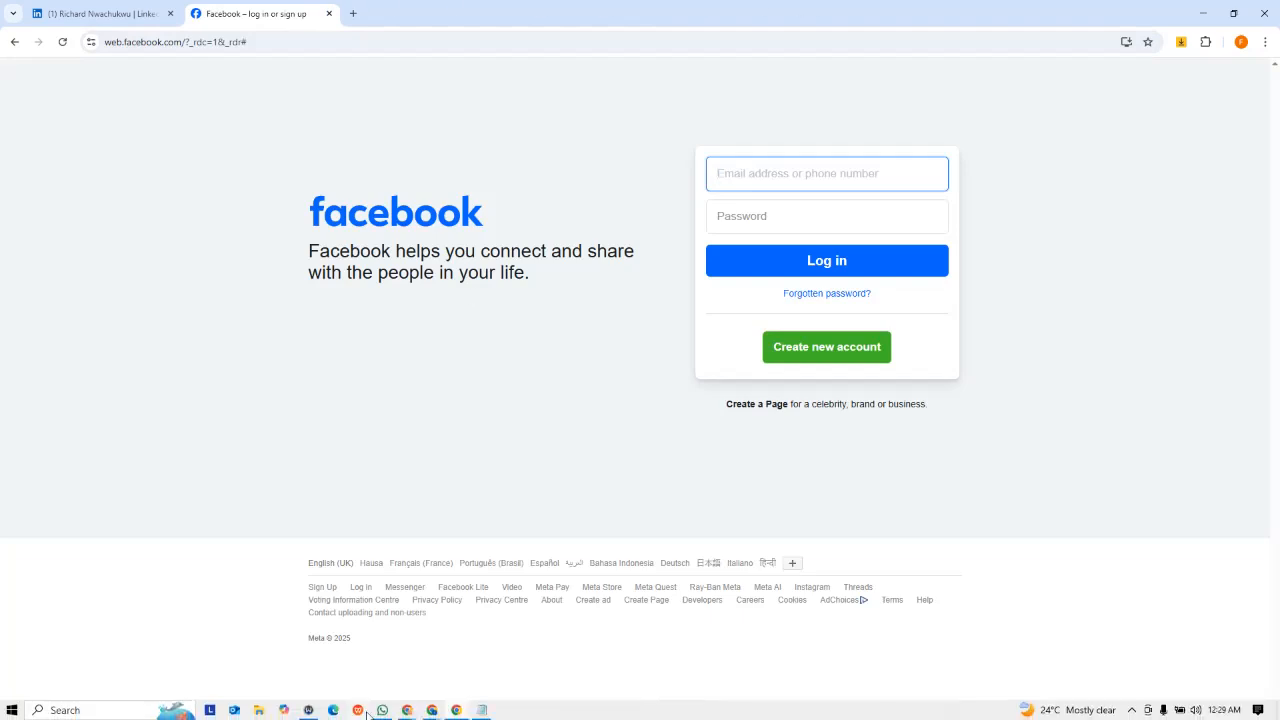
pyautogui.moveTo(421, 712)
pyautogui.click(366, 668)
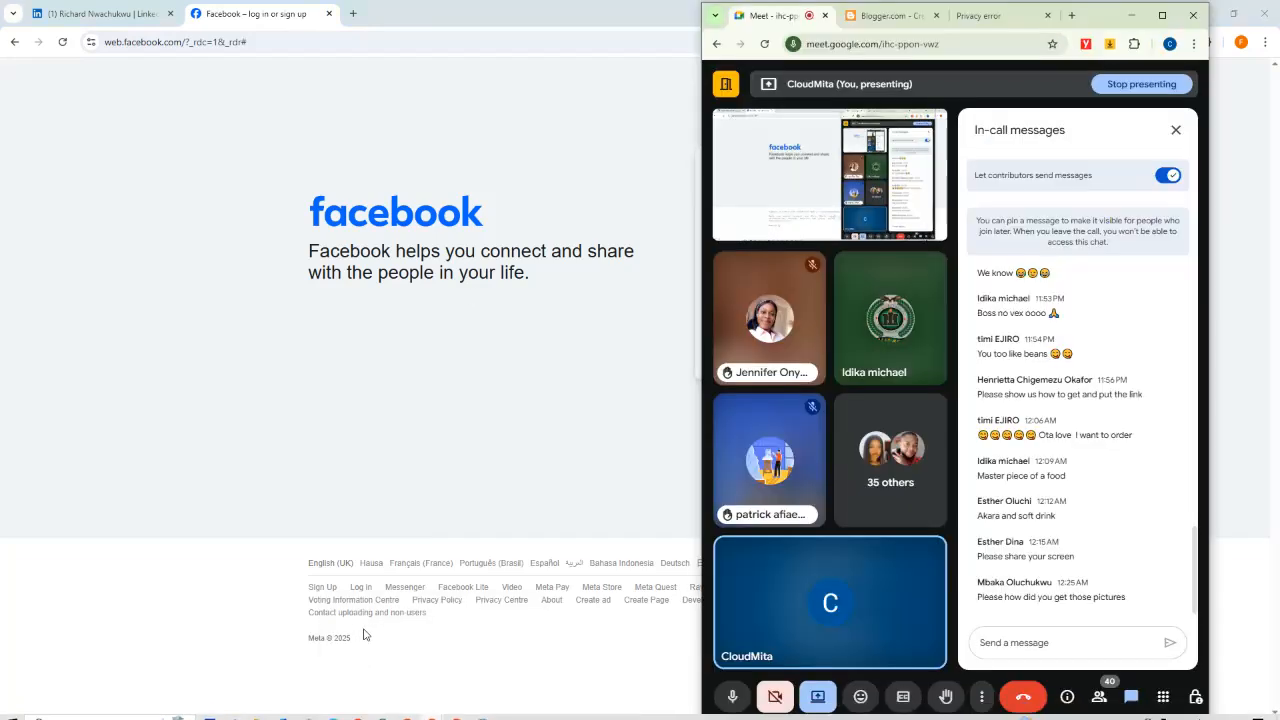
pyautogui.click(695, 228)
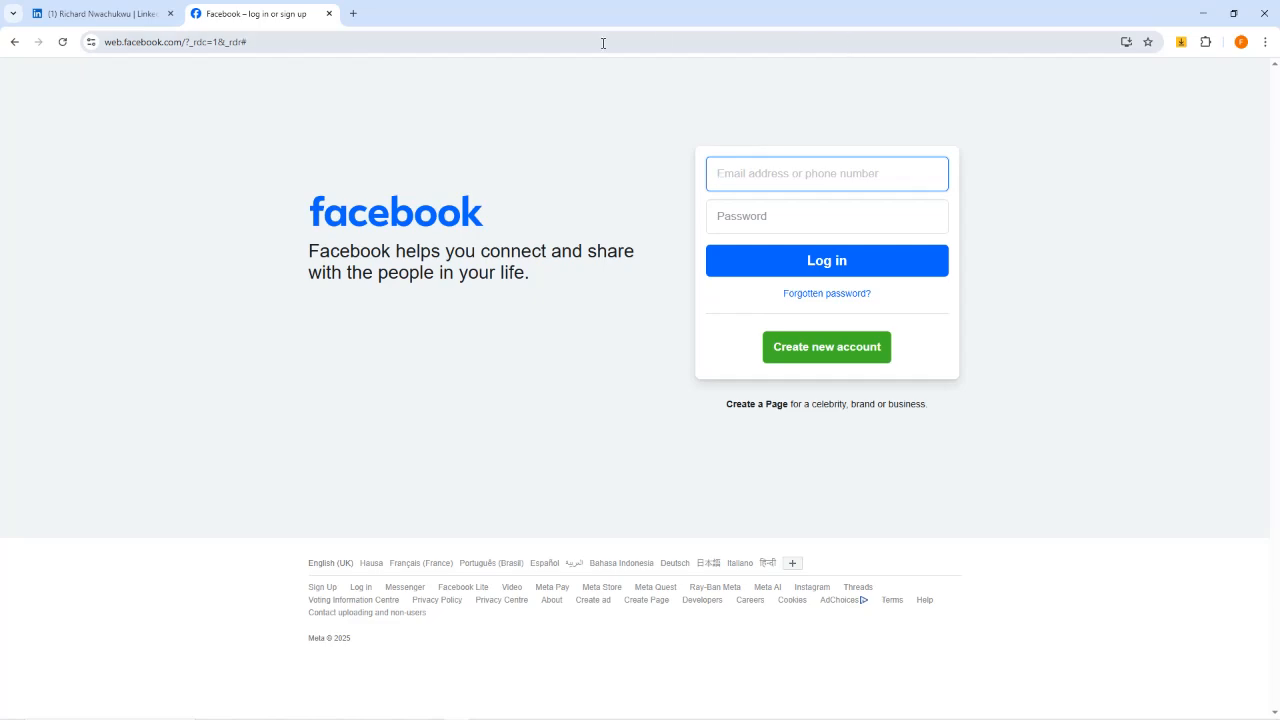
pyautogui.moveTo(470, 717)
pyautogui.moveTo(422, 712)
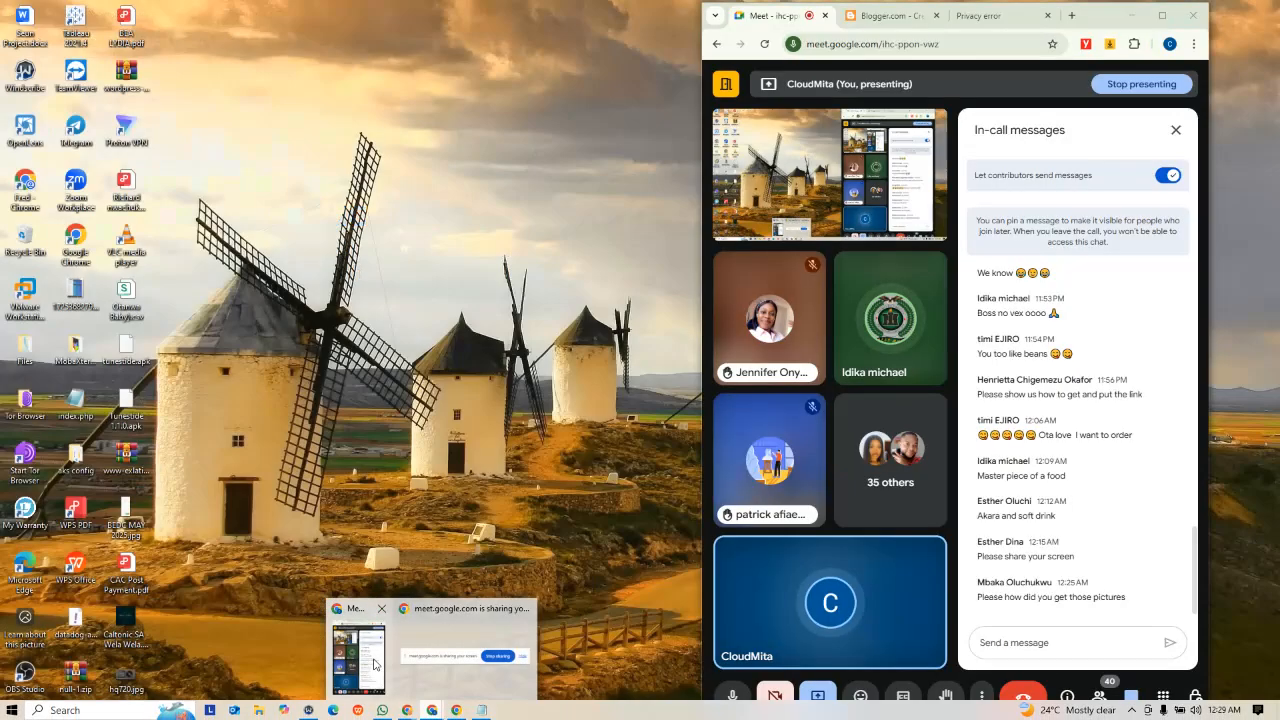
pyautogui.click(378, 658)
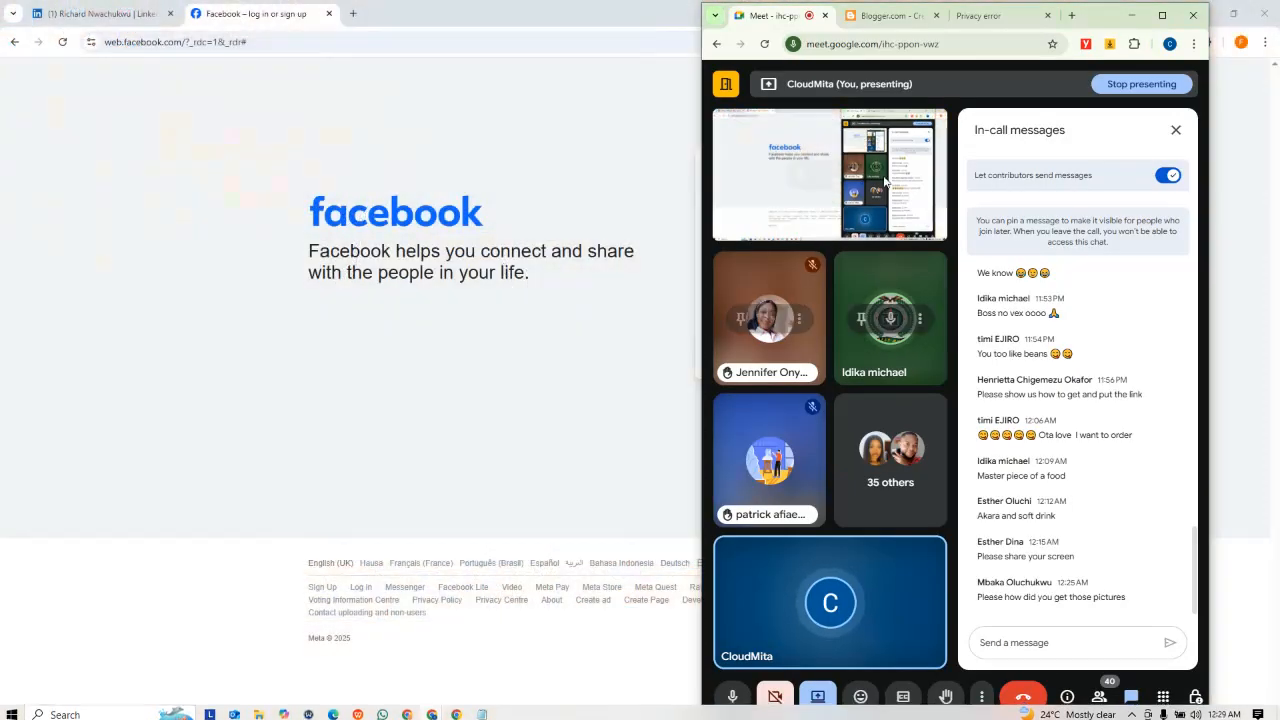
# Load Facebook in the privacy error tab of the maximized window and switch from the Tunestide page to the personal profile.
pyautogui.click(980, 15)
pyautogui.click(949, 44)
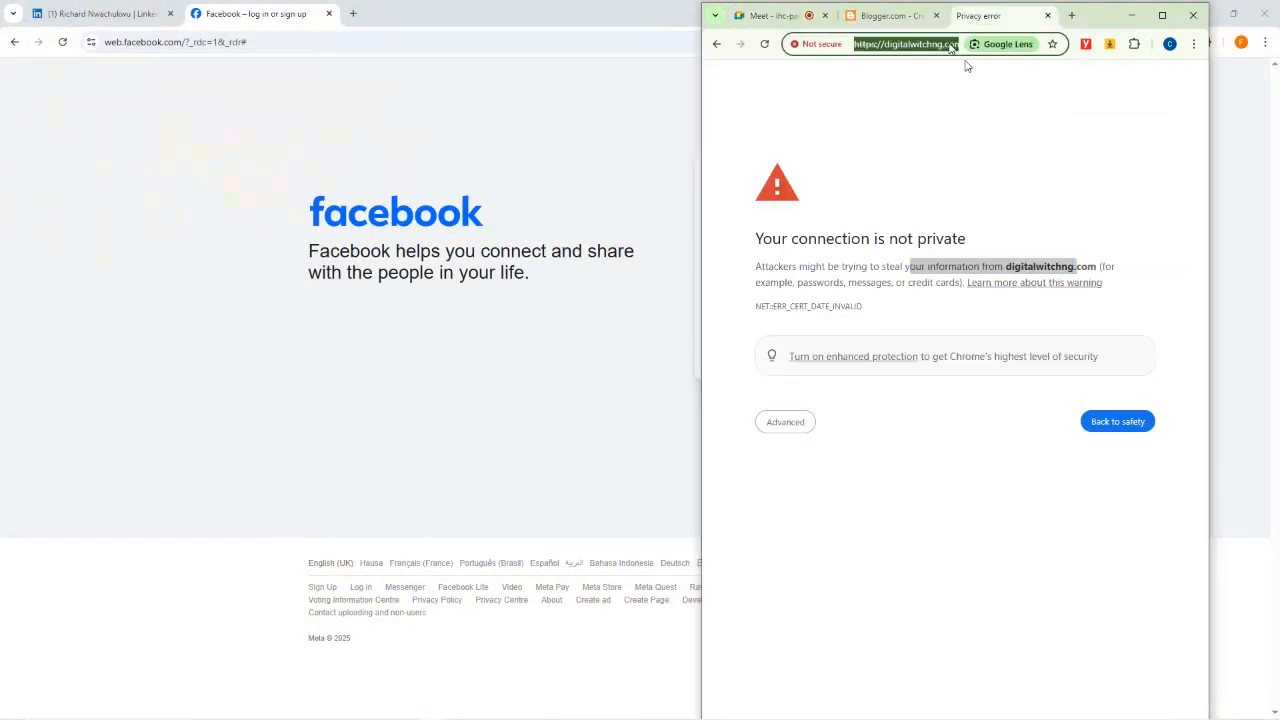
pyautogui.write('facebook')
pyautogui.press('Return')
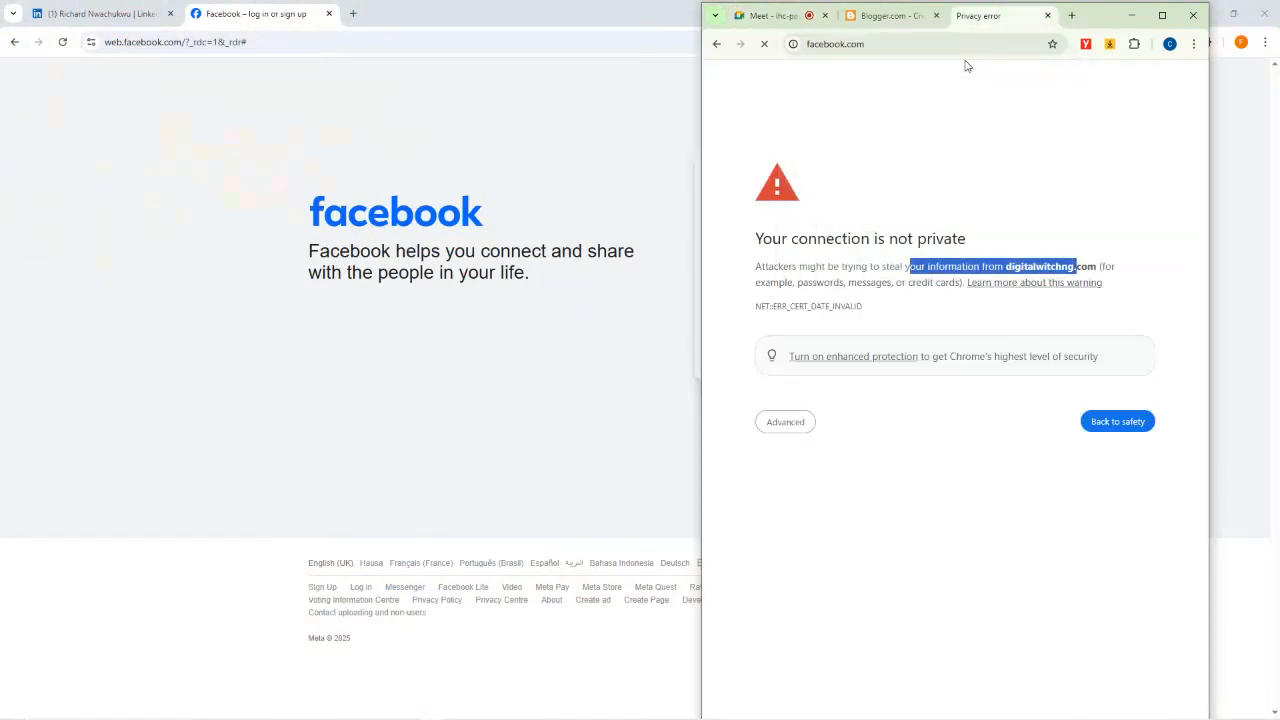
pyautogui.click(1163, 17)
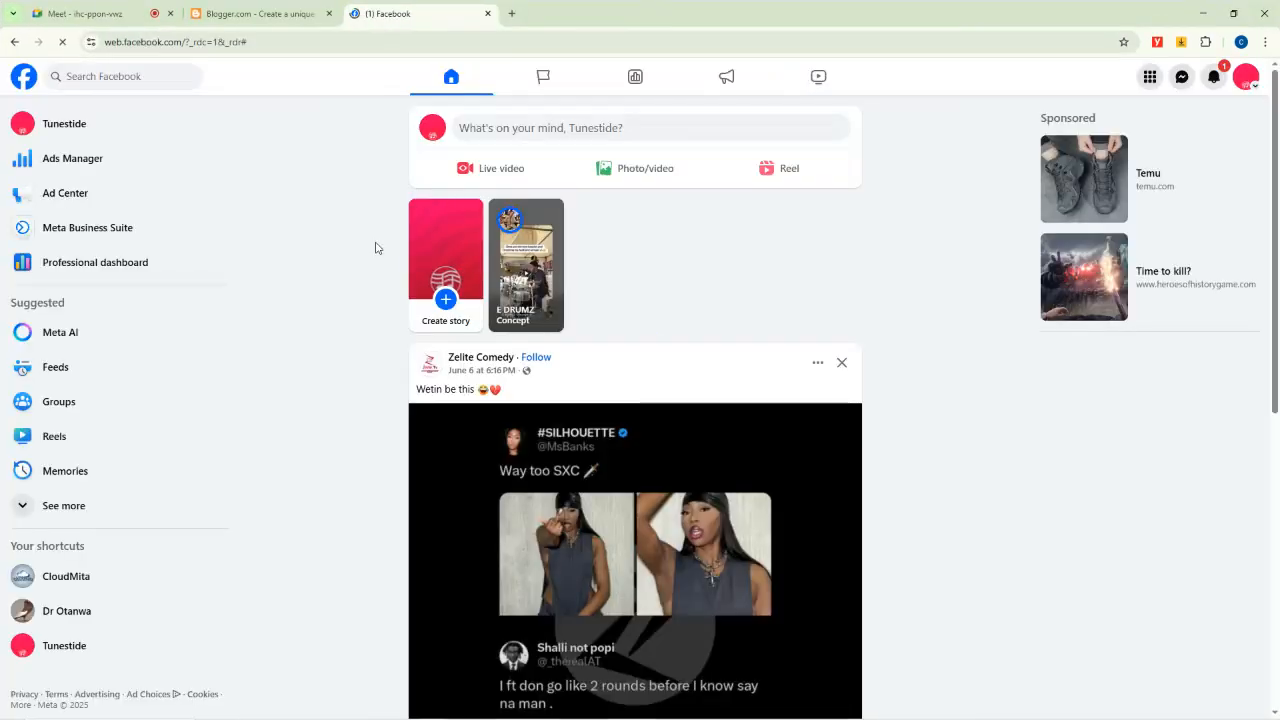
pyautogui.click(1245, 80)
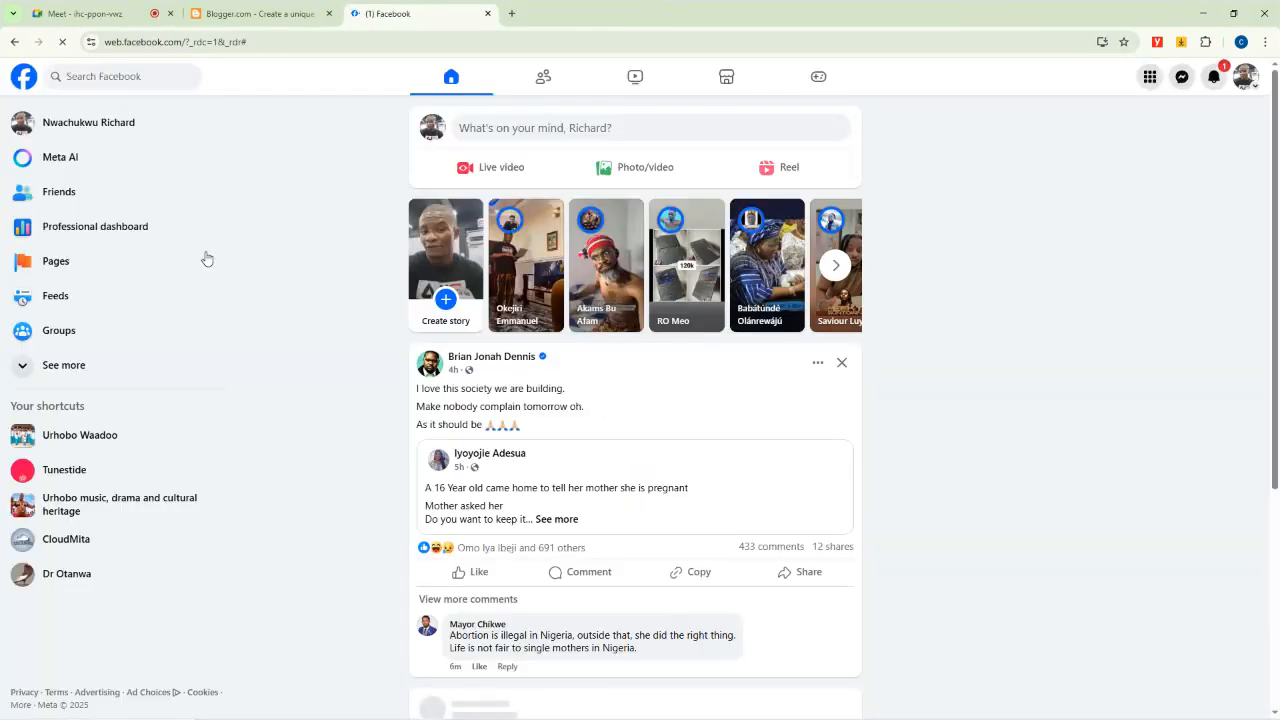
# Open the personal profile page on Facebook, highlight its web address and minimize that browser window.
pyautogui.click(79, 131)
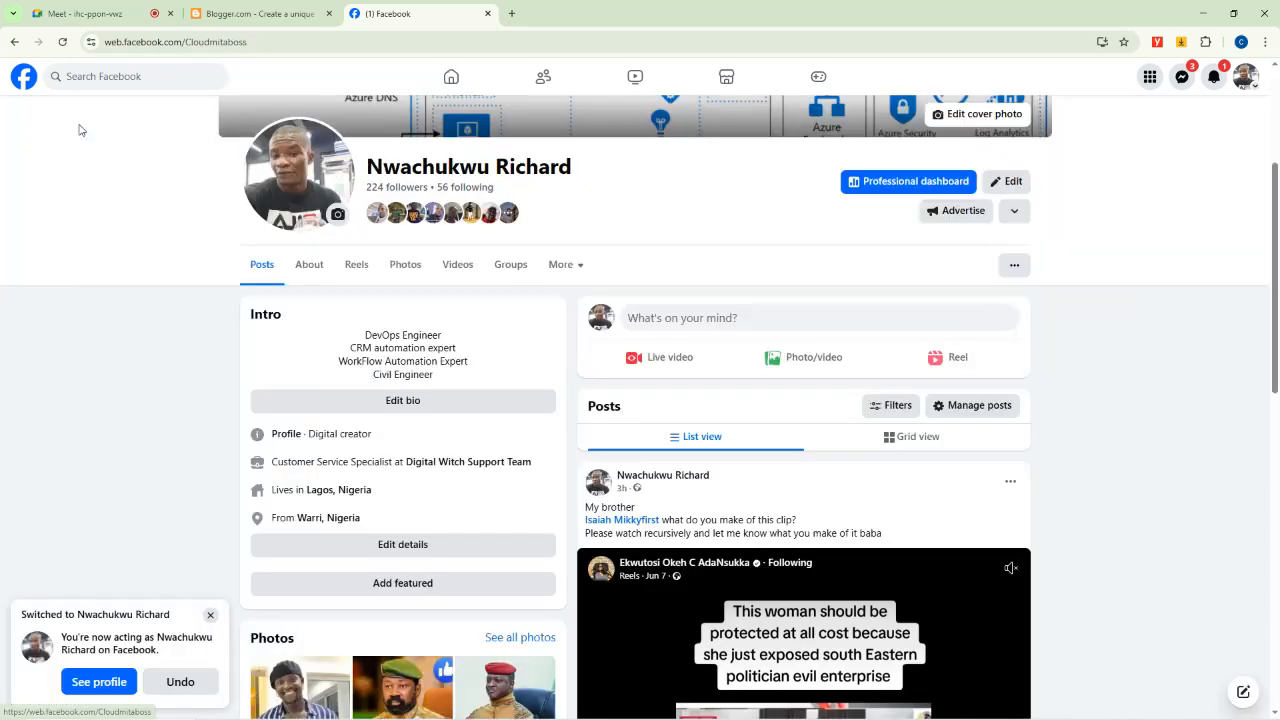
pyautogui.click(262, 41)
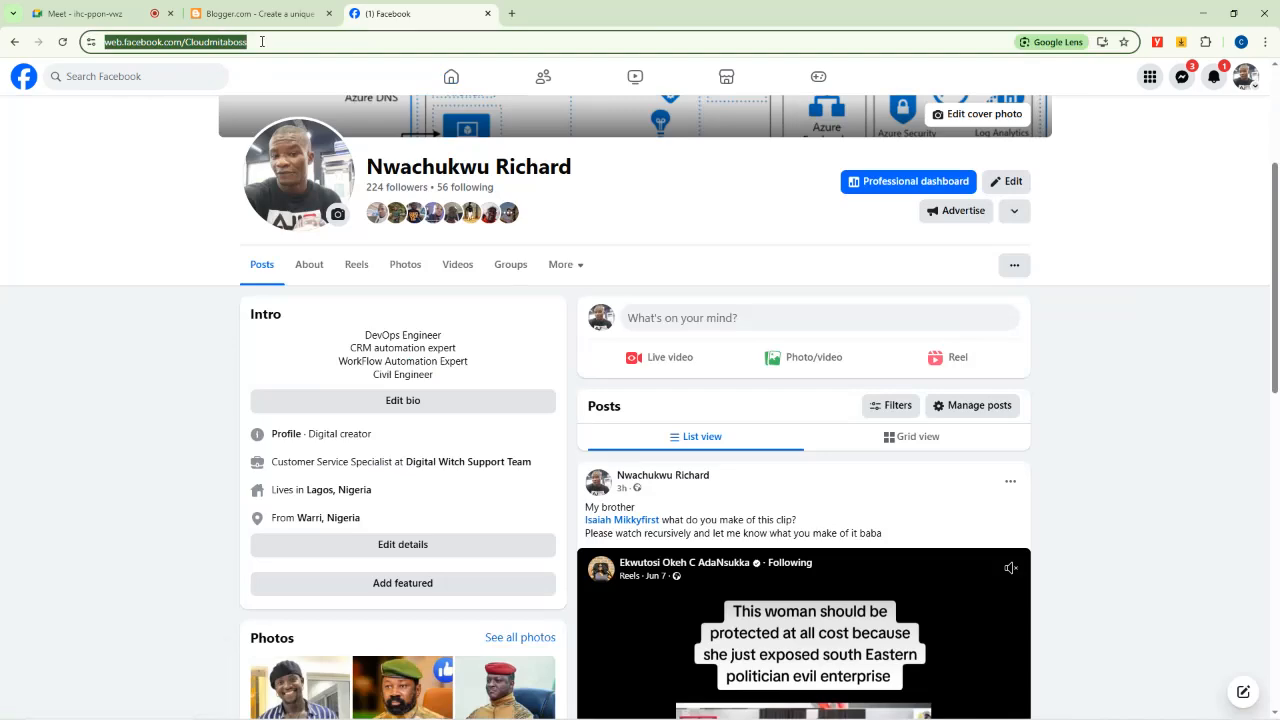
pyautogui.click(1203, 13)
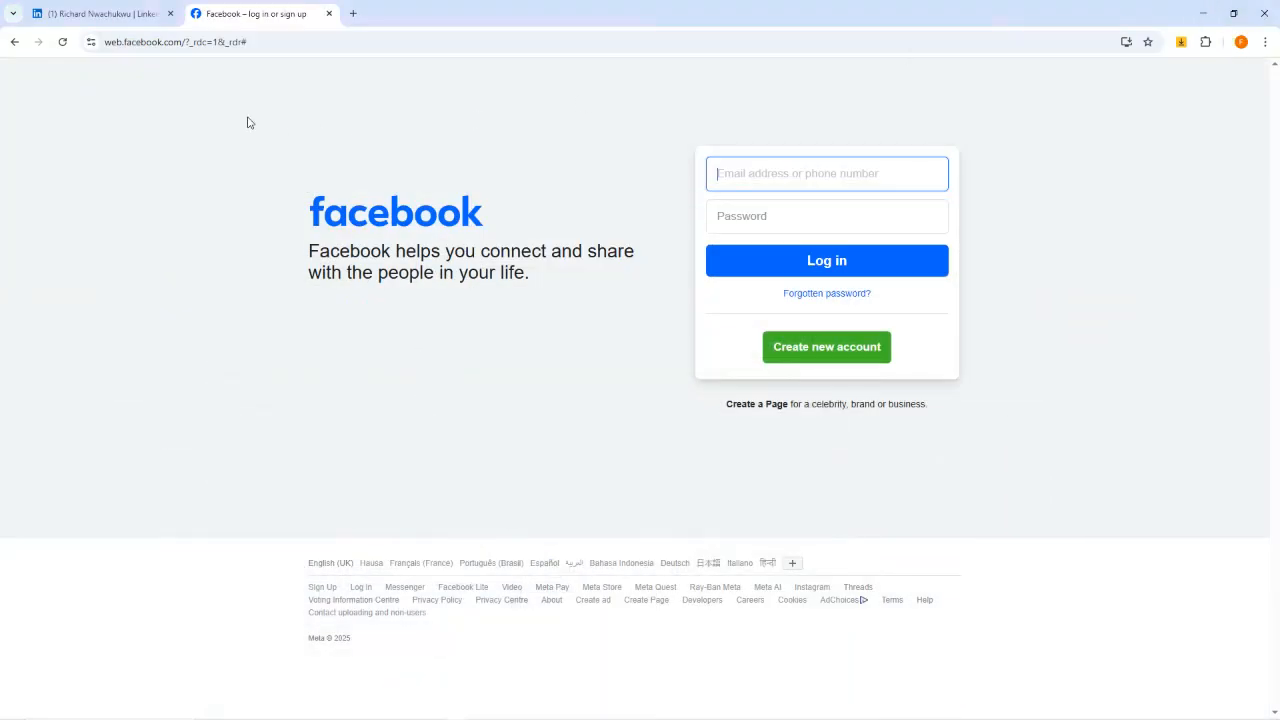
# Switch from the LinkedIn profile window back to the Otanwa Page editor in HubSpot and look over the page's sections.
pyautogui.click(116, 12)
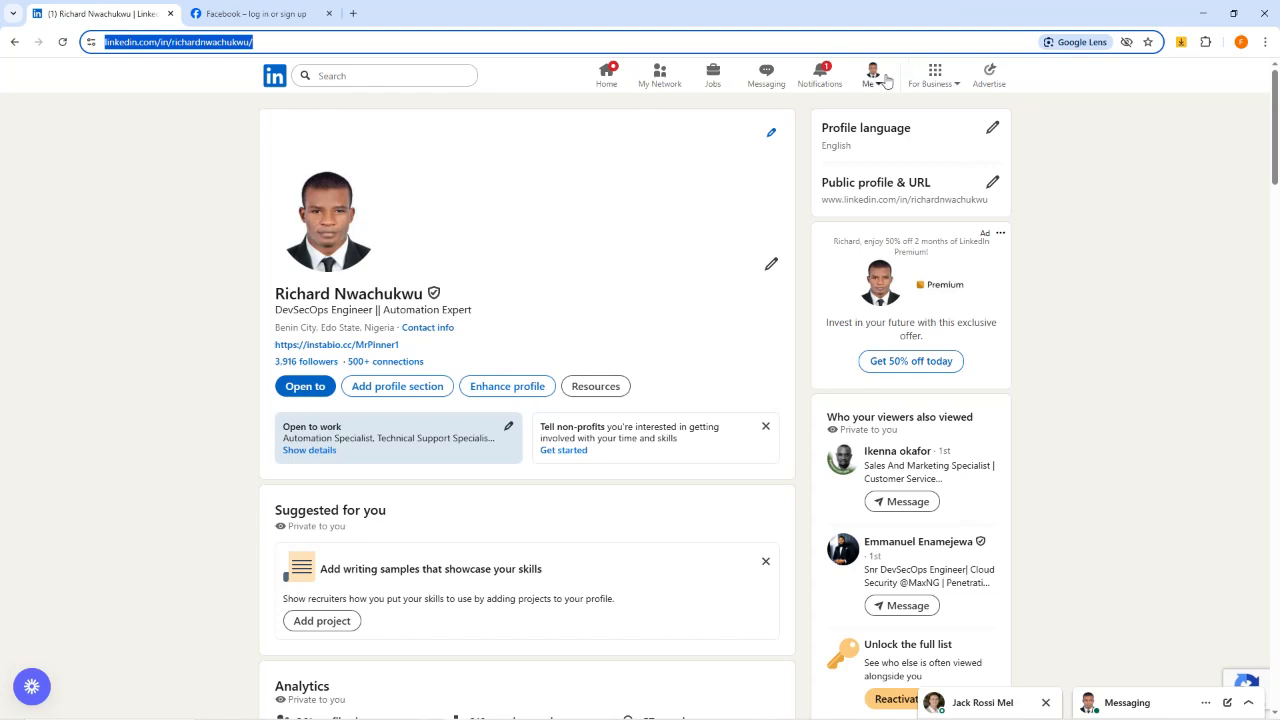
pyautogui.moveTo(405, 712)
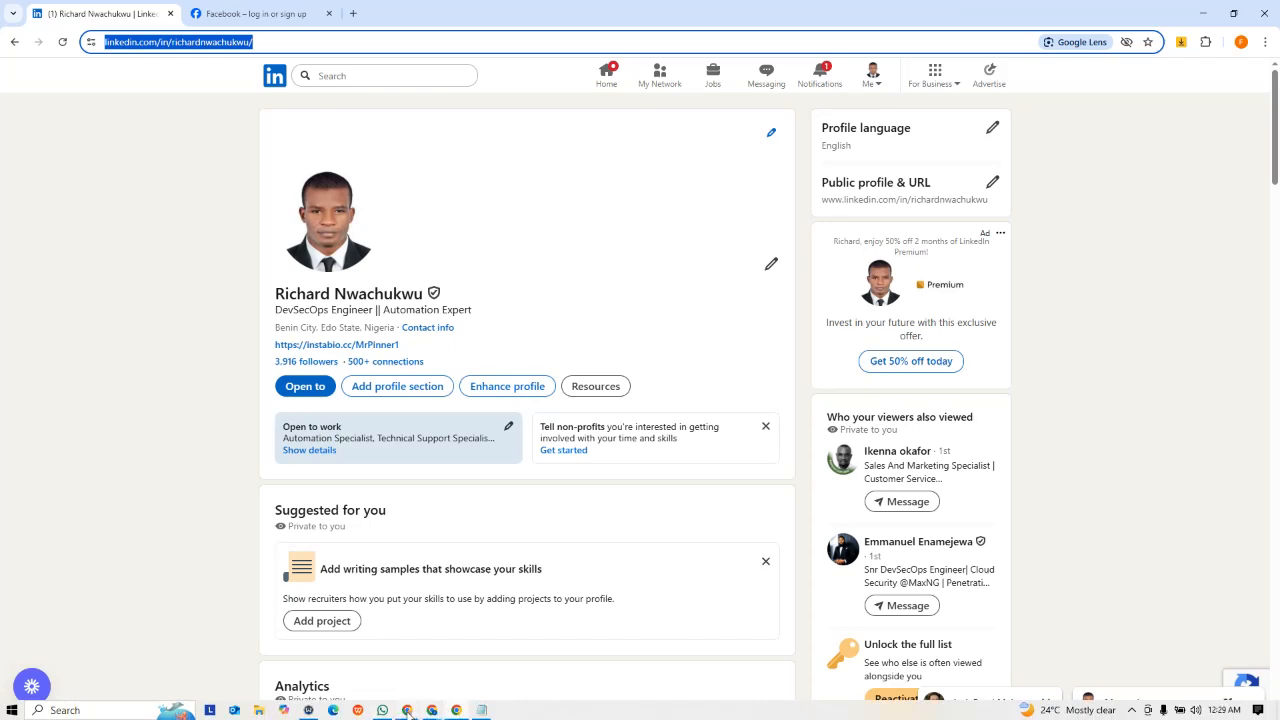
pyautogui.moveTo(447, 712)
pyautogui.click(338, 670)
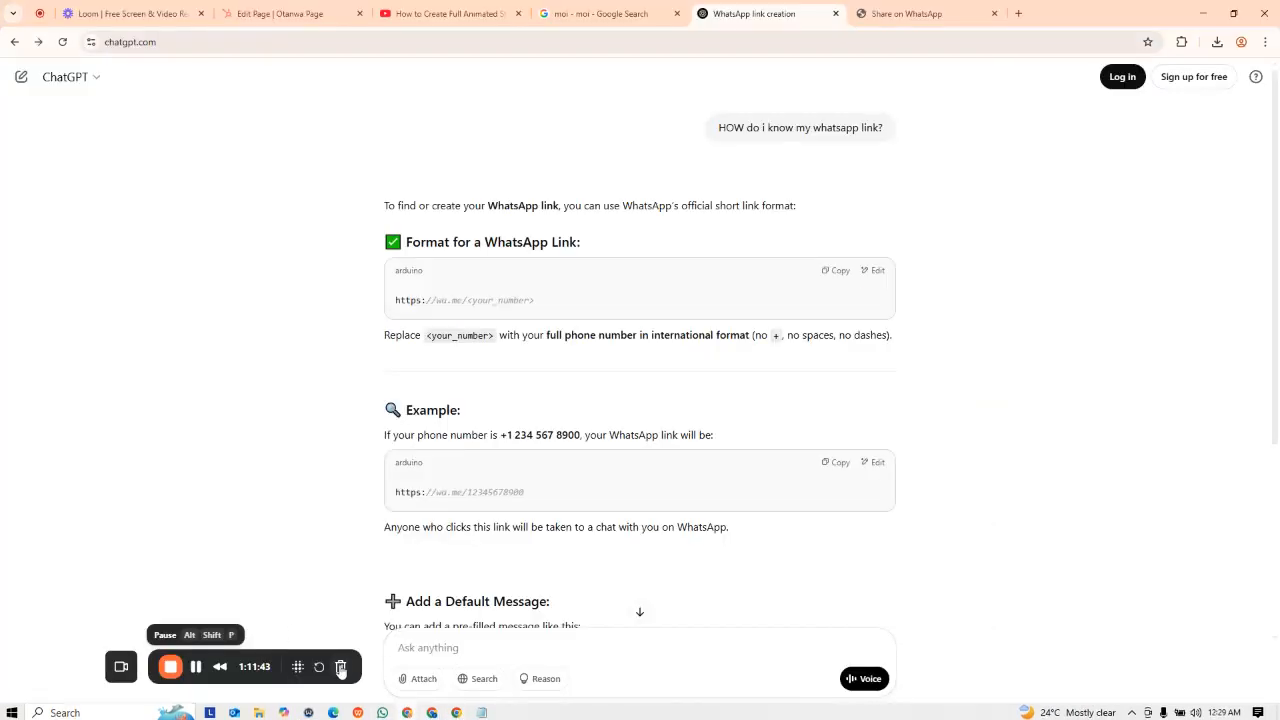
pyautogui.click(197, 677)
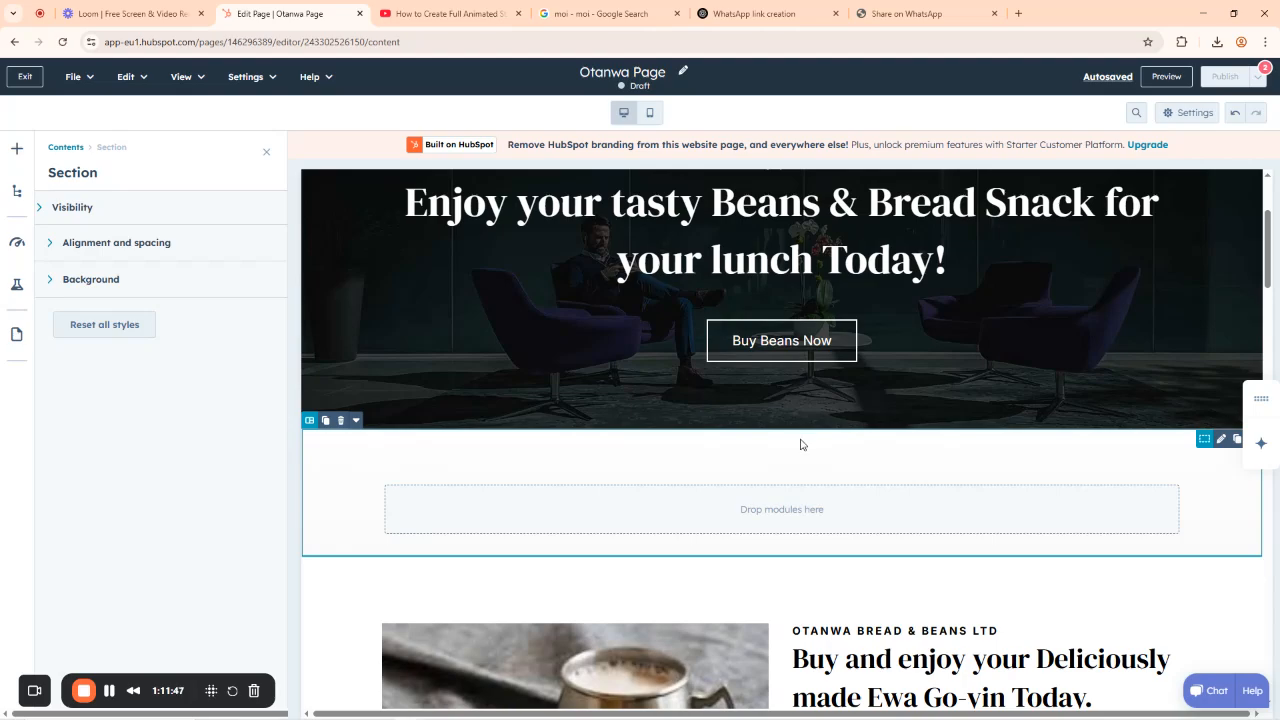
pyautogui.scroll(-10, 796, 443)
pyautogui.scroll(-10, 800, 443)
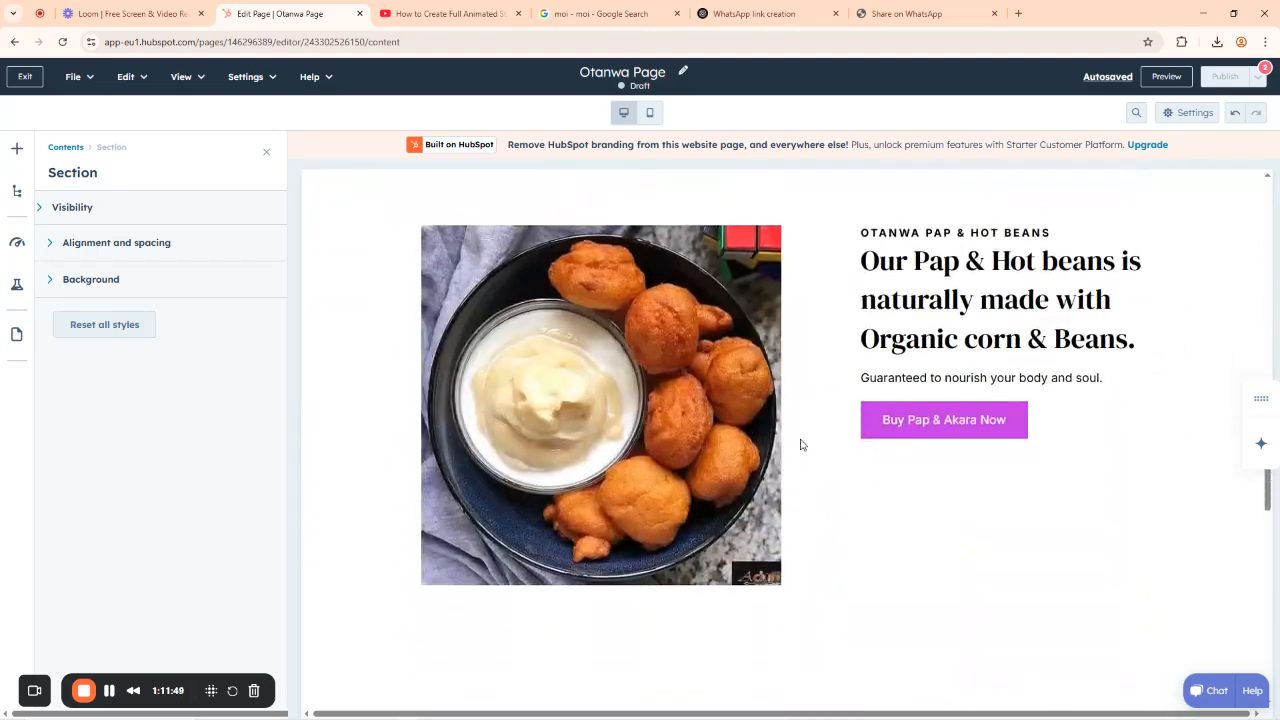
pyautogui.scroll(20, 800, 443)
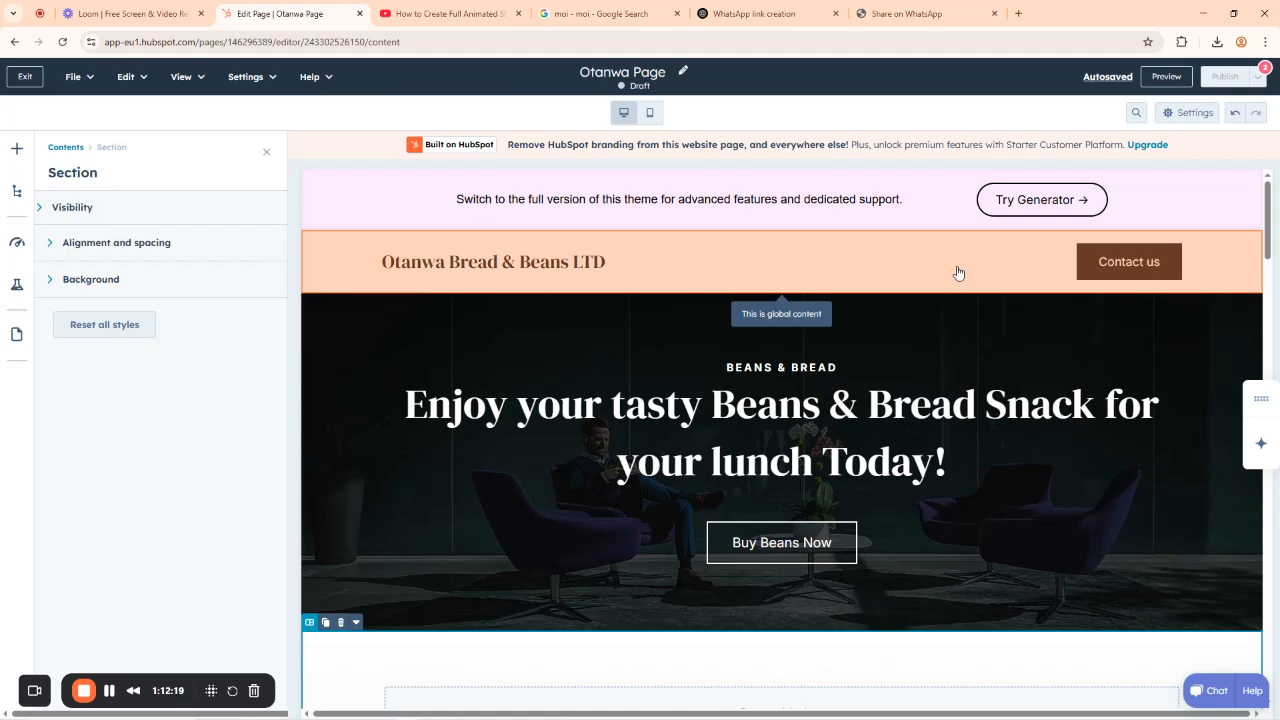
# Check the requirements for publishing the Otanwa page and open the setting for the required page title.
pyautogui.click(193, 45)
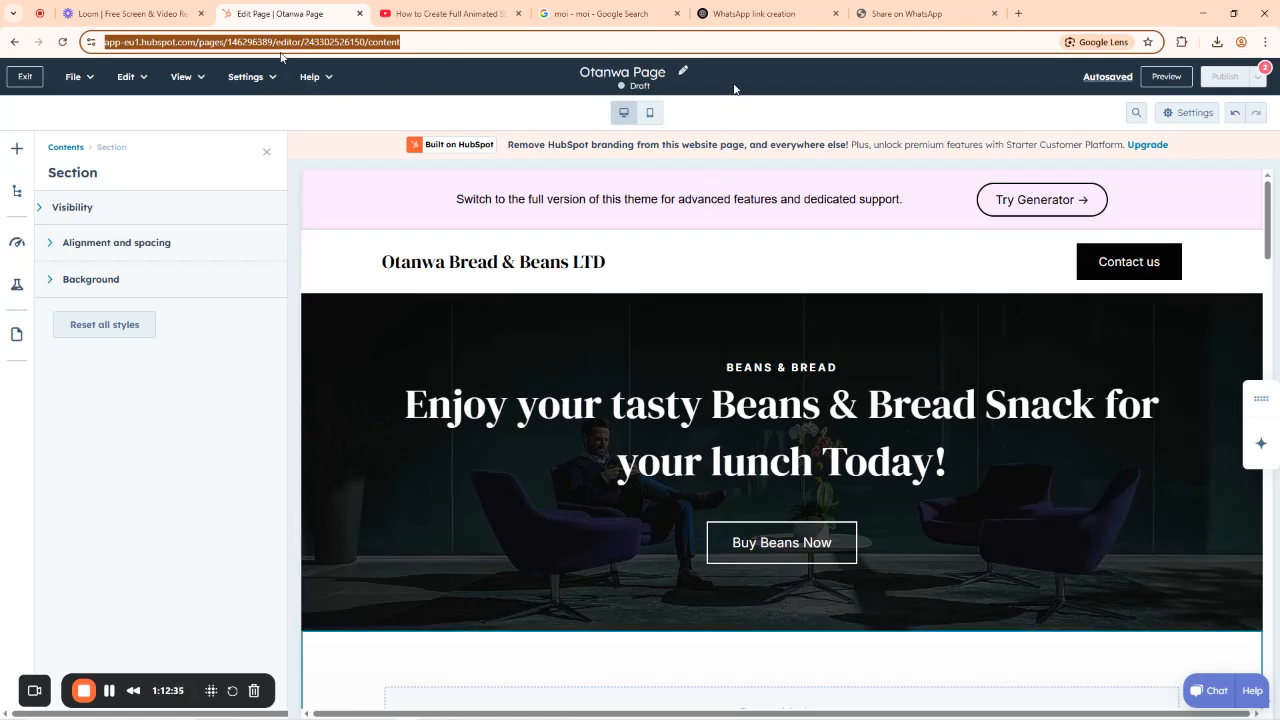
pyautogui.moveTo(1238, 77)
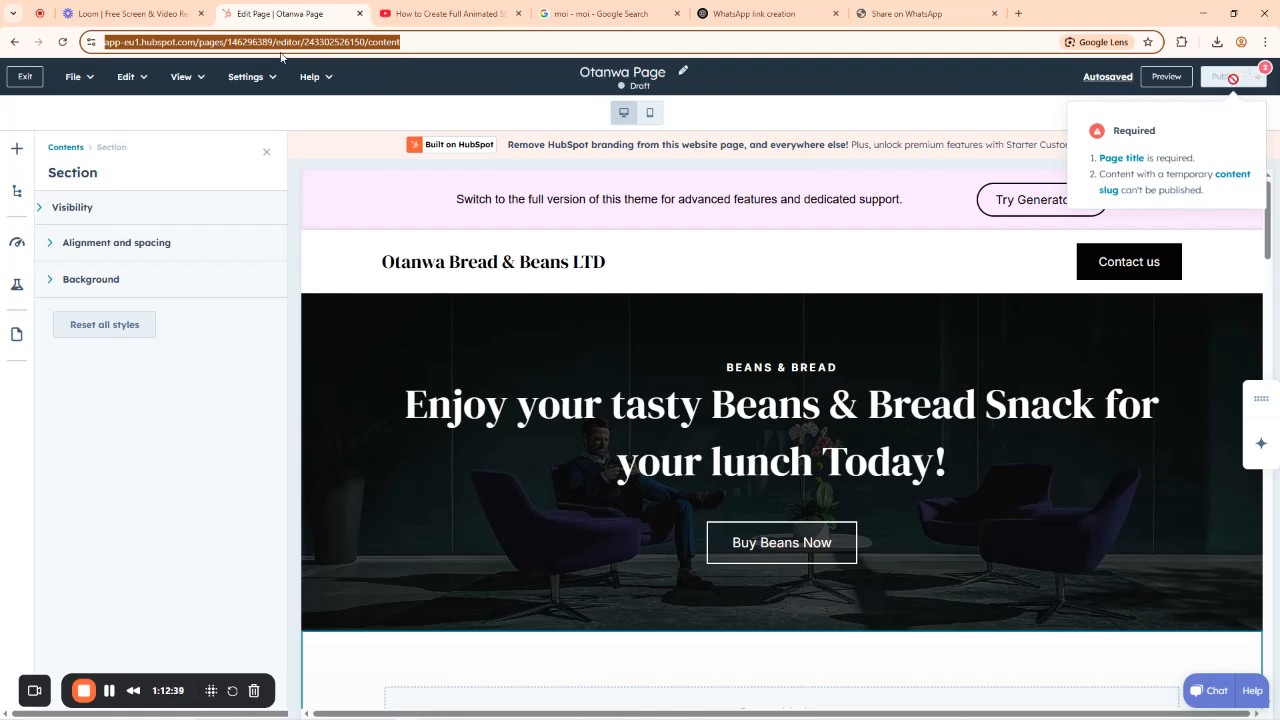
pyautogui.press('Return')
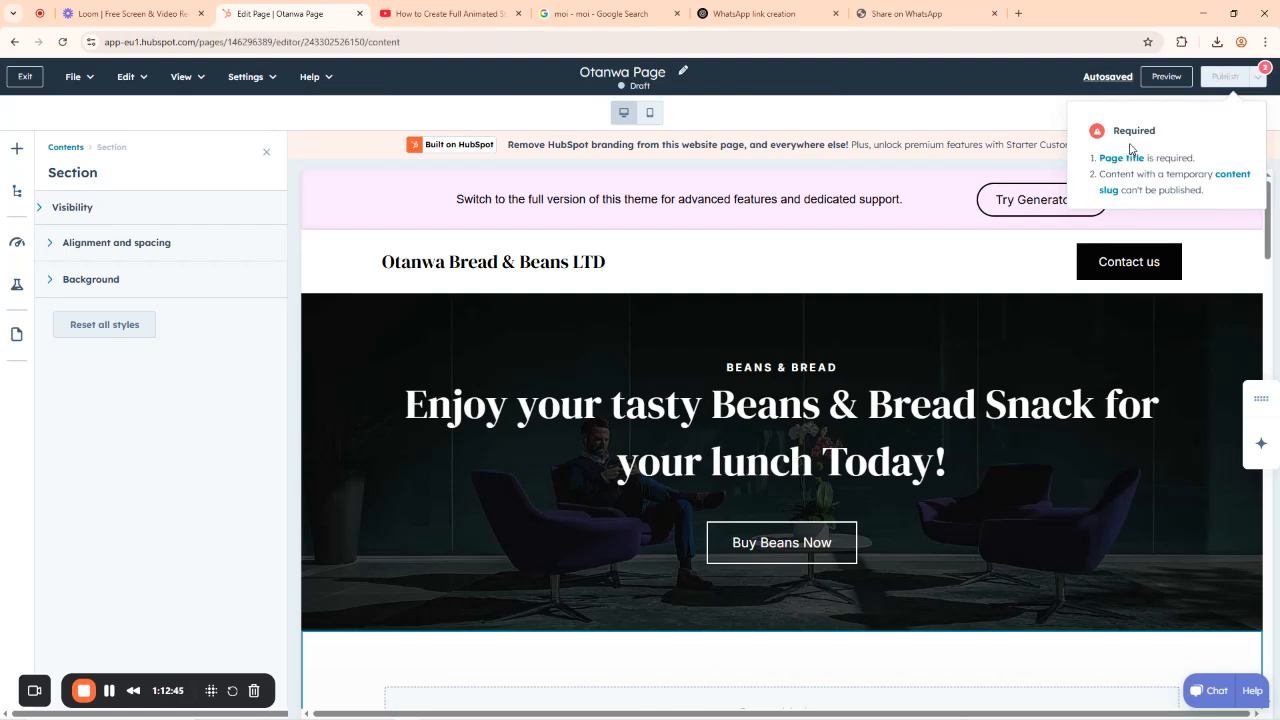
pyautogui.moveTo(1125, 130); pyautogui.dragTo(1166, 132)
pyautogui.click(1121, 158)
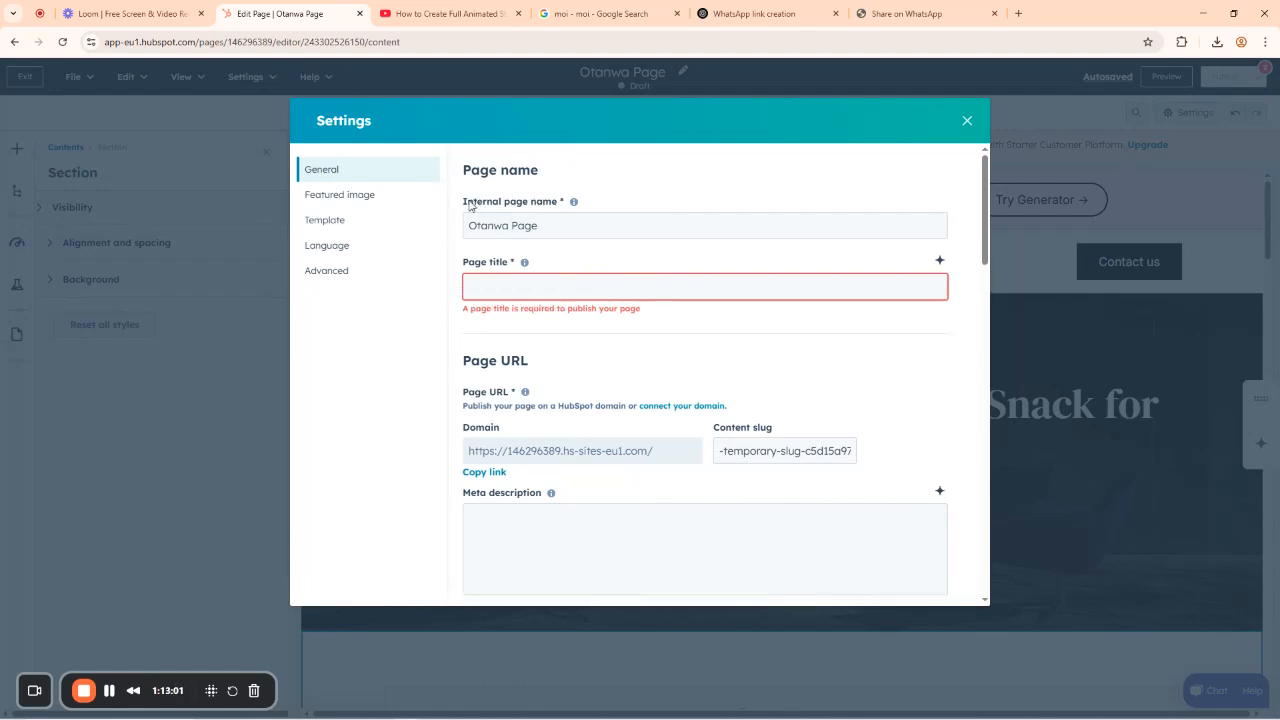
# Set the page title to "Otanwa Beans & Bread LTD".
pyautogui.moveTo(468, 205); pyautogui.dragTo(571, 203)
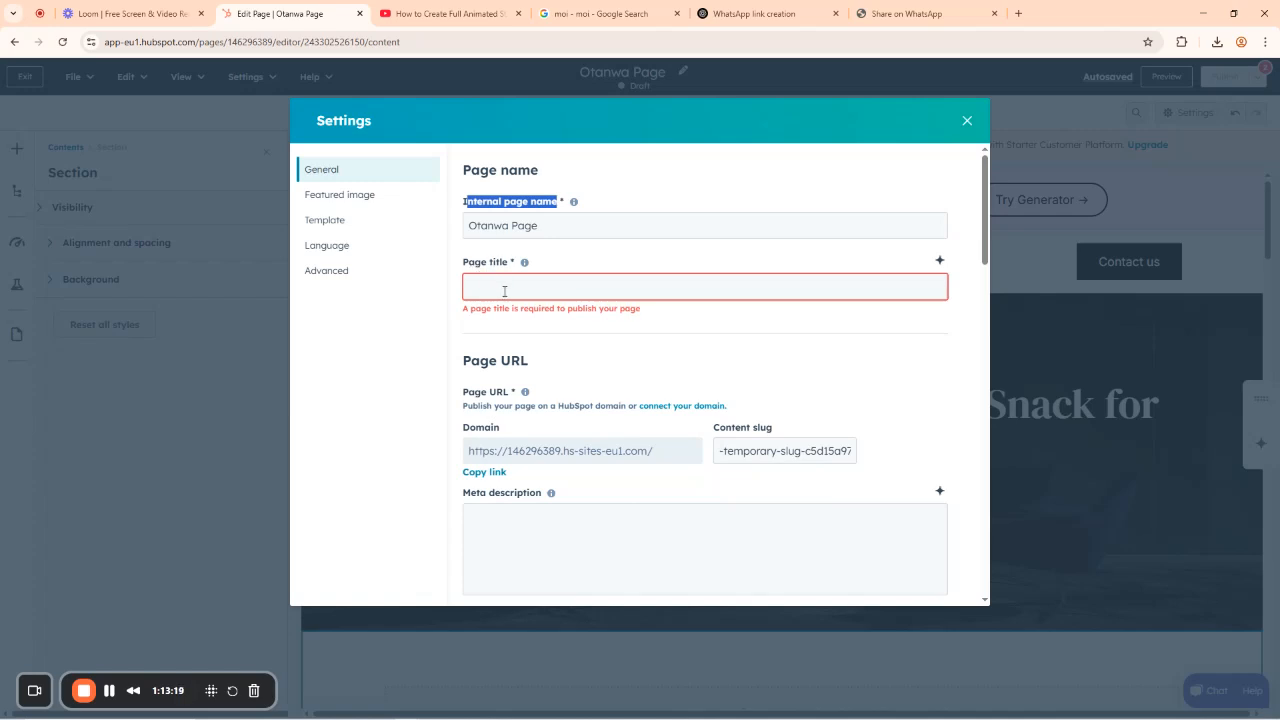
pyautogui.click(502, 288)
pyautogui.write('Otwan')
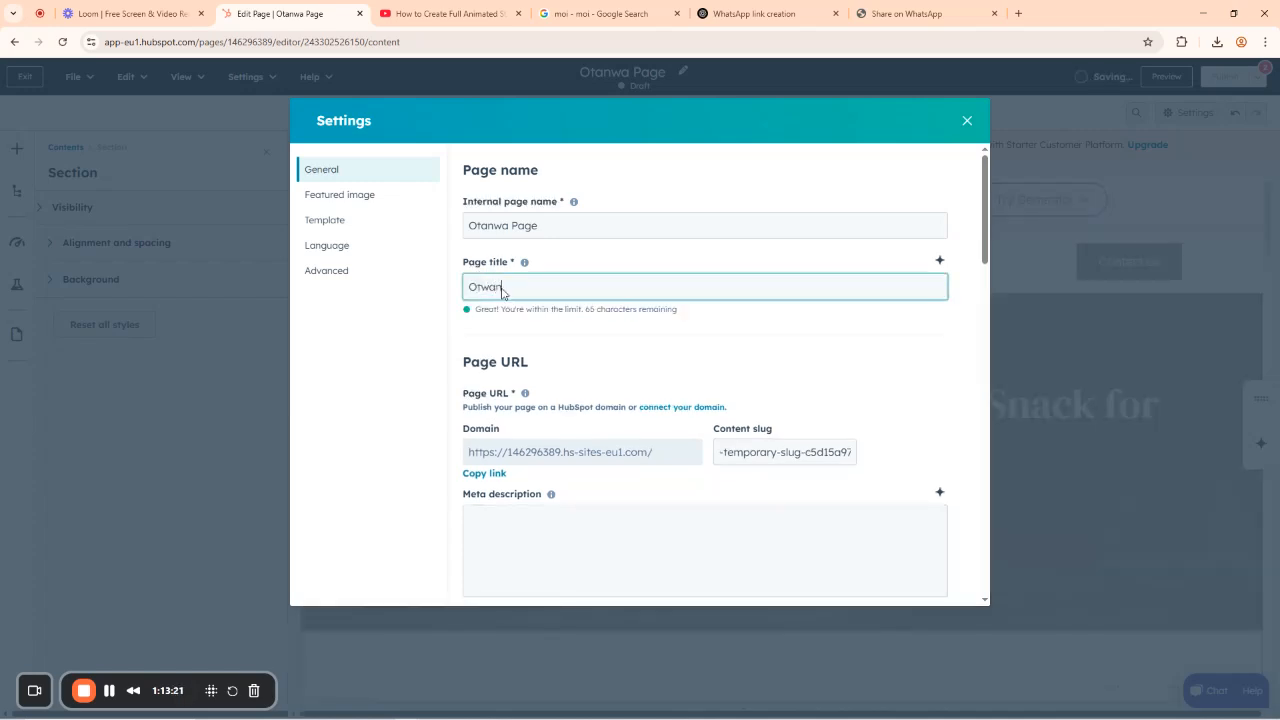
pyautogui.press('BackSpace')
pyautogui.write('nwa')
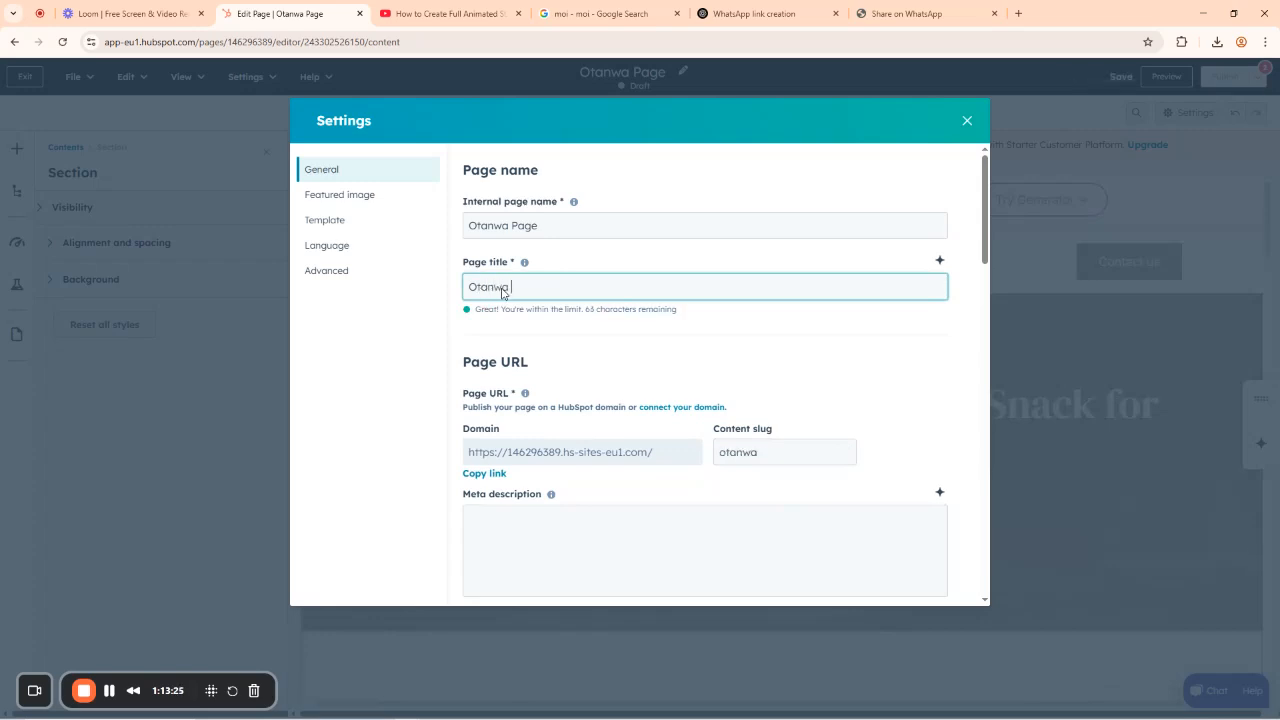
pyautogui.write(' Beans & Bread LTD')
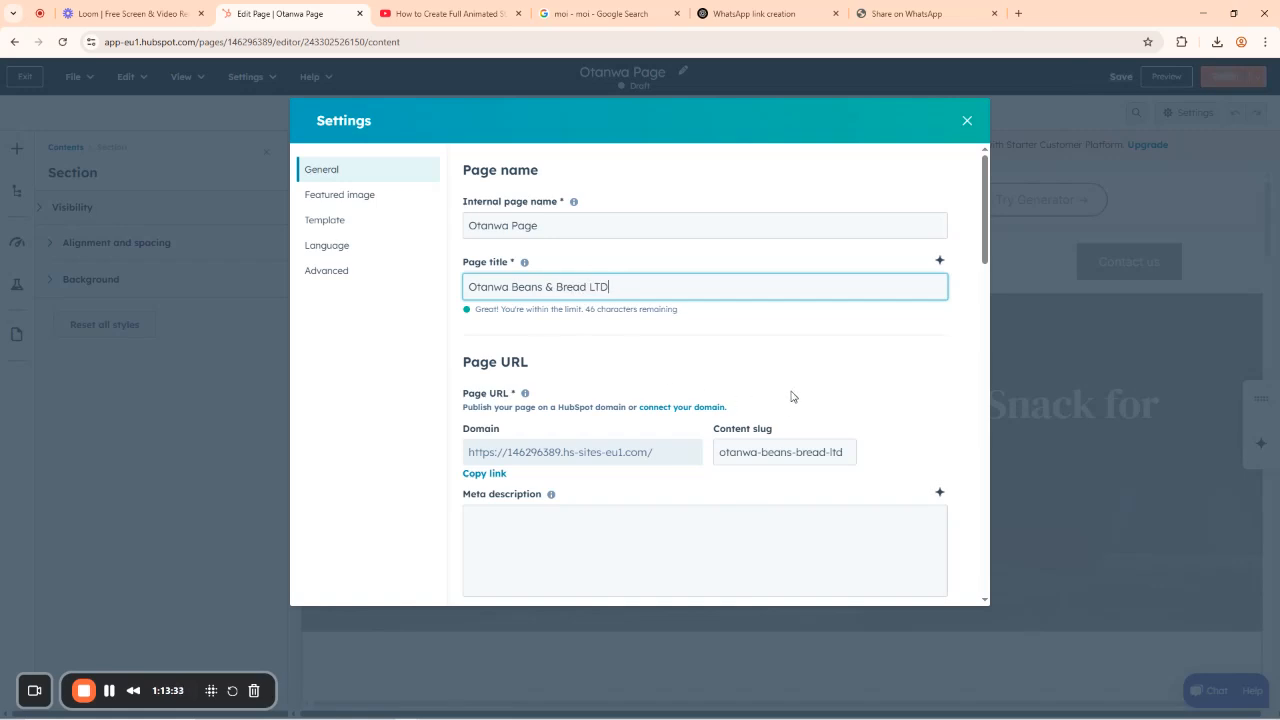
# Examine the page URL's domain and the featured image, template and language settings, and close the page settings.
pyautogui.click(496, 436)
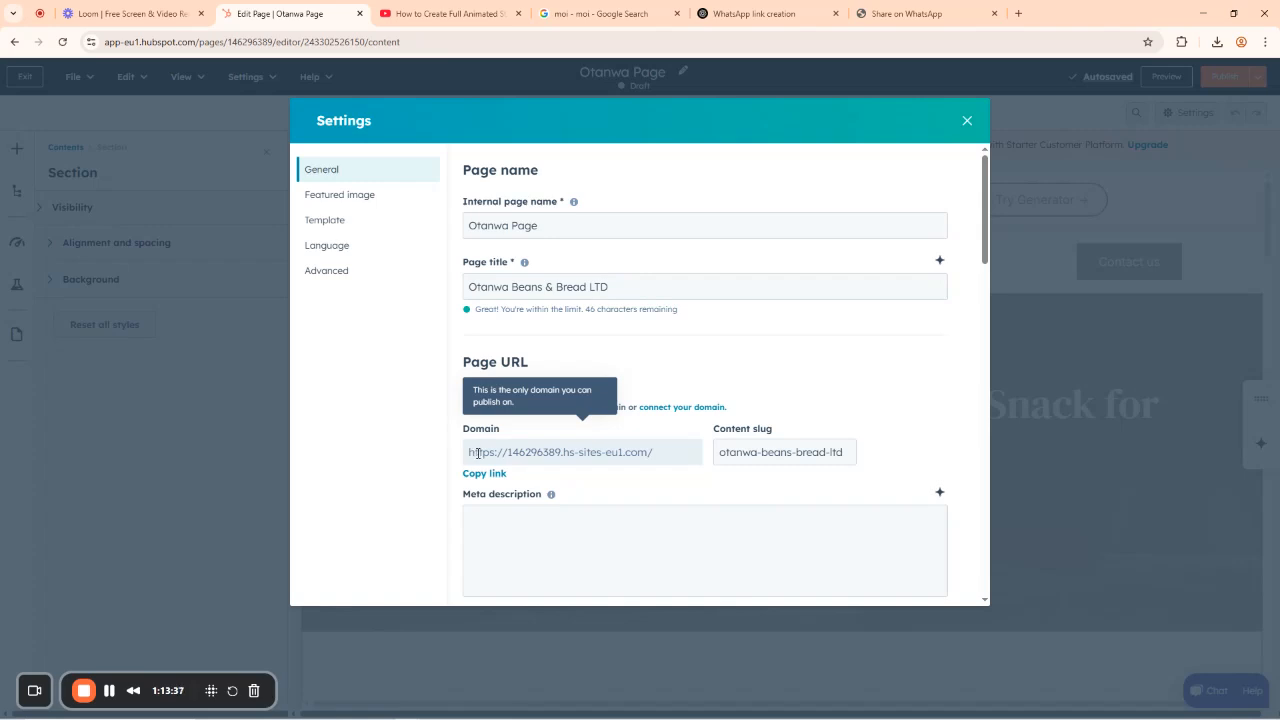
pyautogui.moveTo(470, 453); pyautogui.dragTo(680, 452)
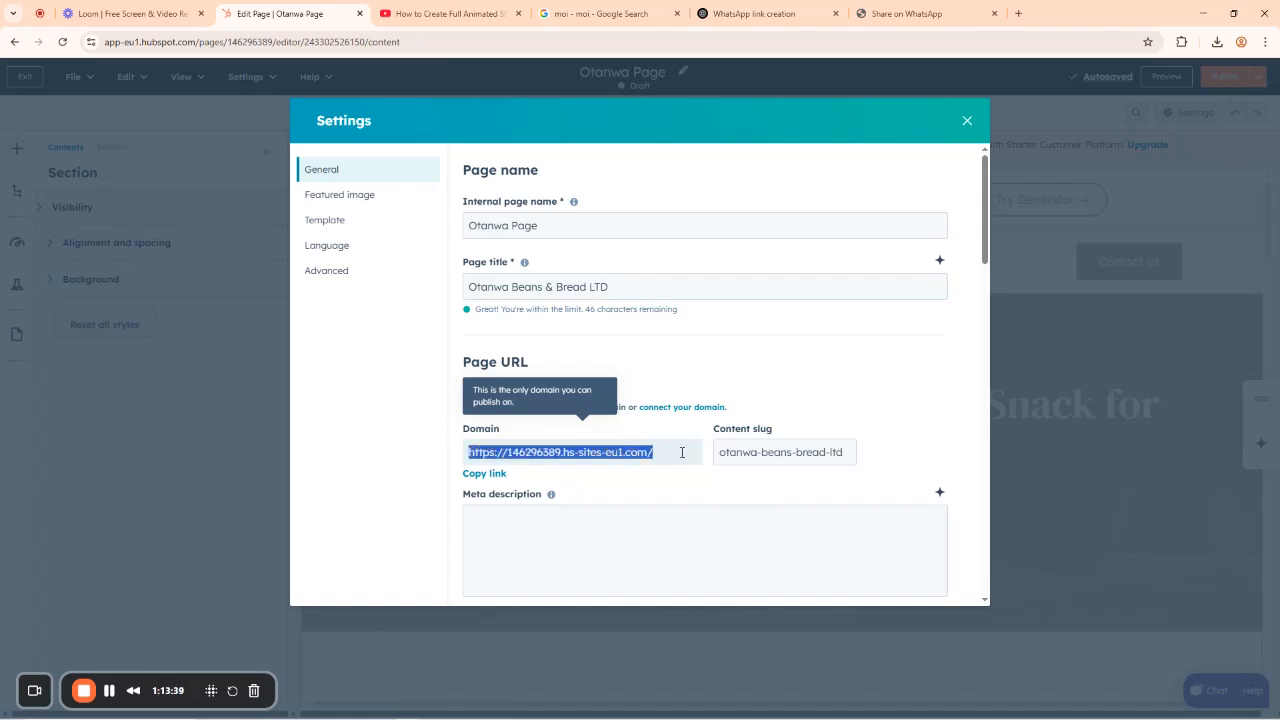
pyautogui.click(644, 452)
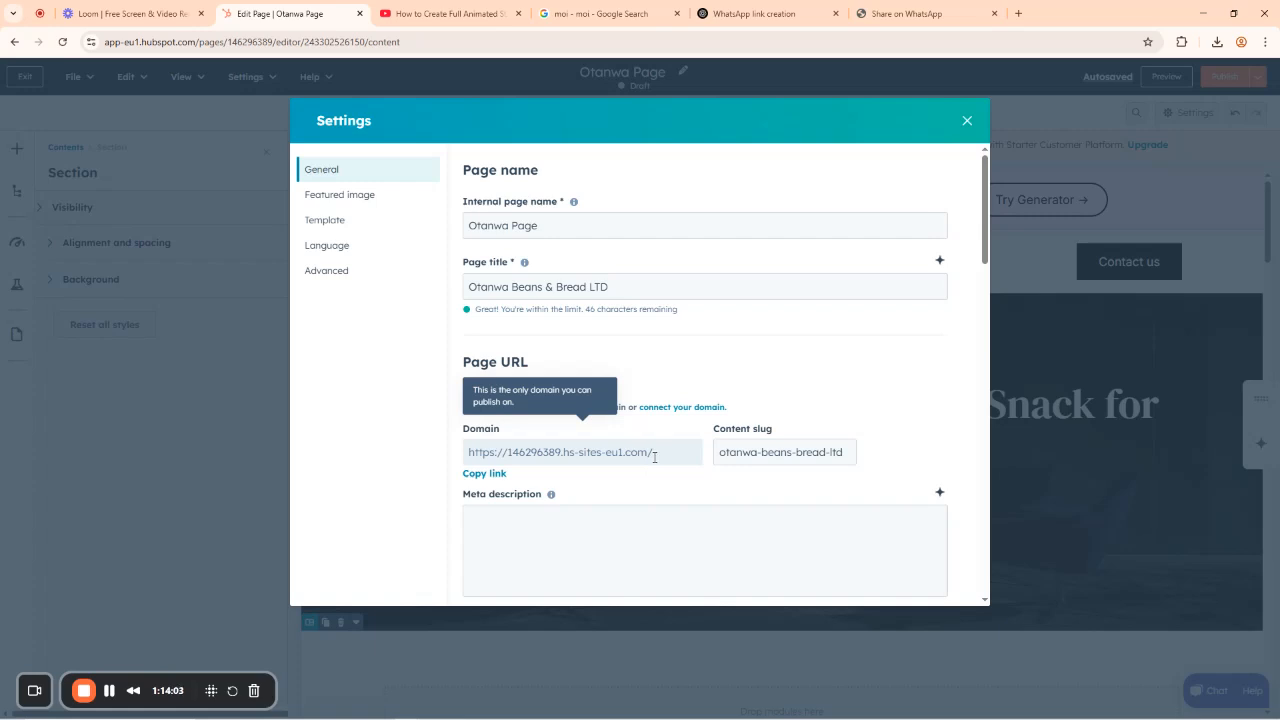
pyautogui.scroll(-3, 655, 456)
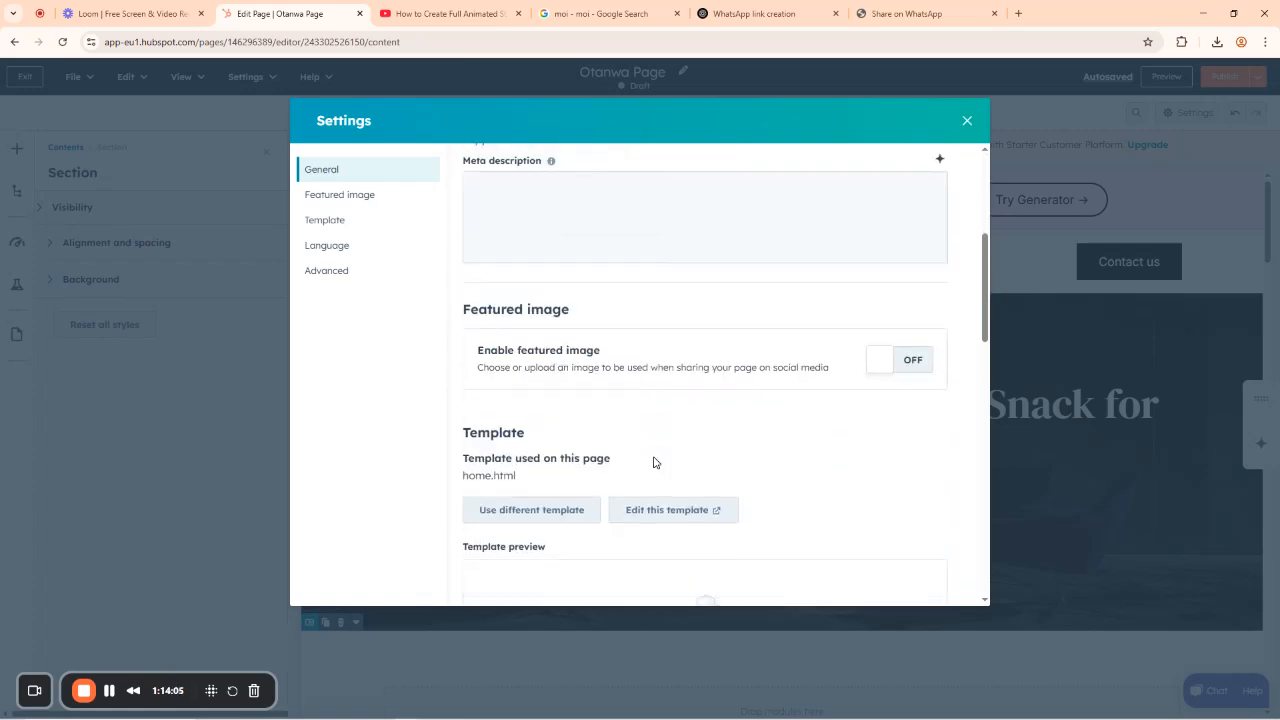
pyautogui.scroll(-5, 654, 462)
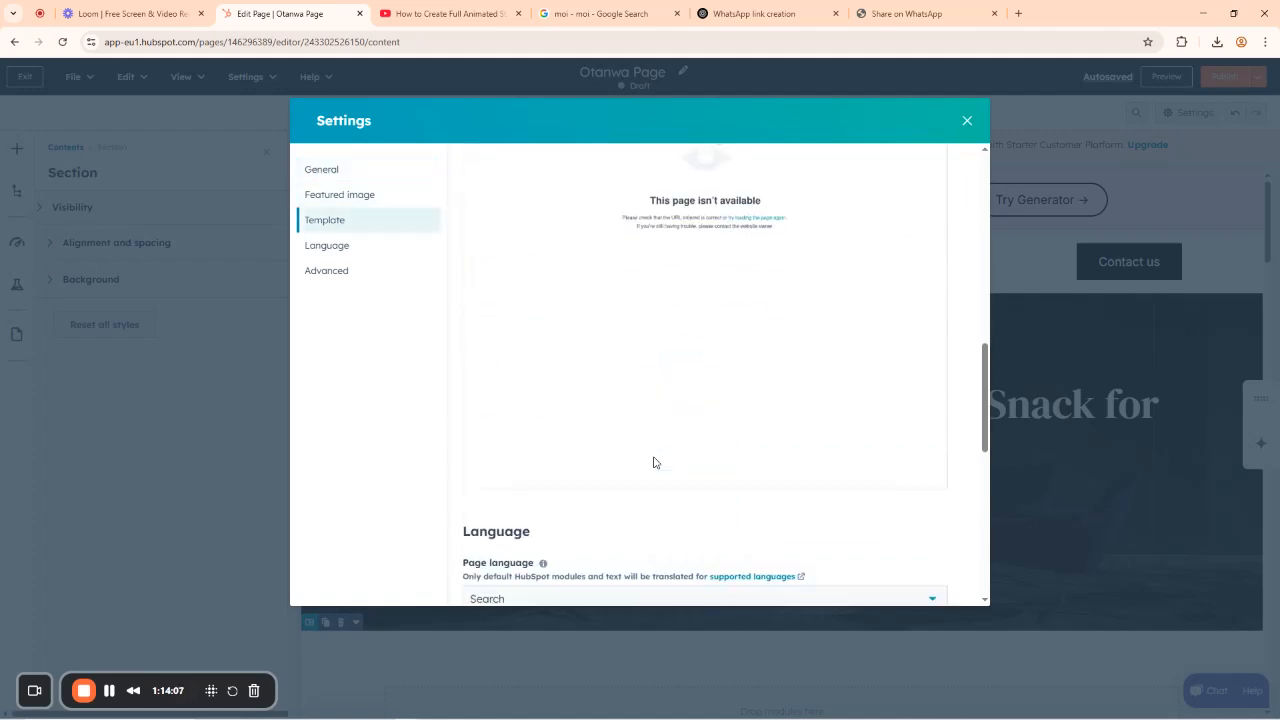
pyautogui.scroll(-3, 655, 462)
pyautogui.scroll(10, 655, 460)
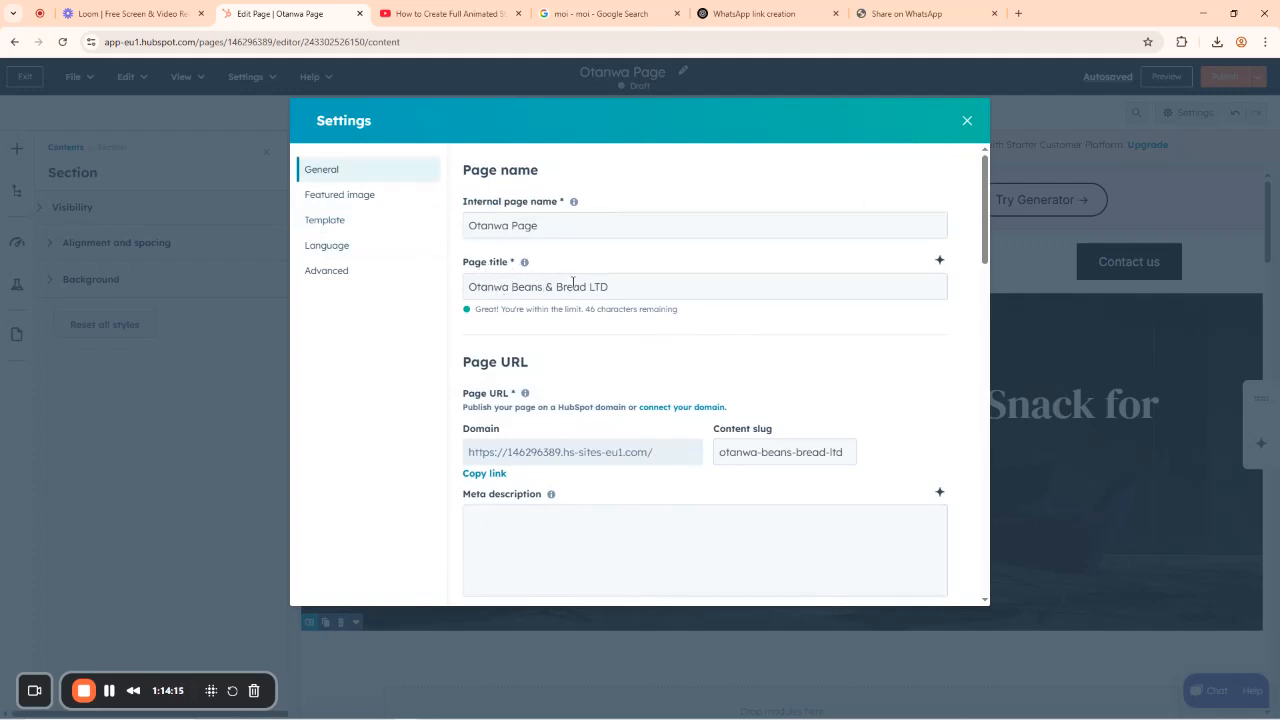
pyautogui.click(967, 122)
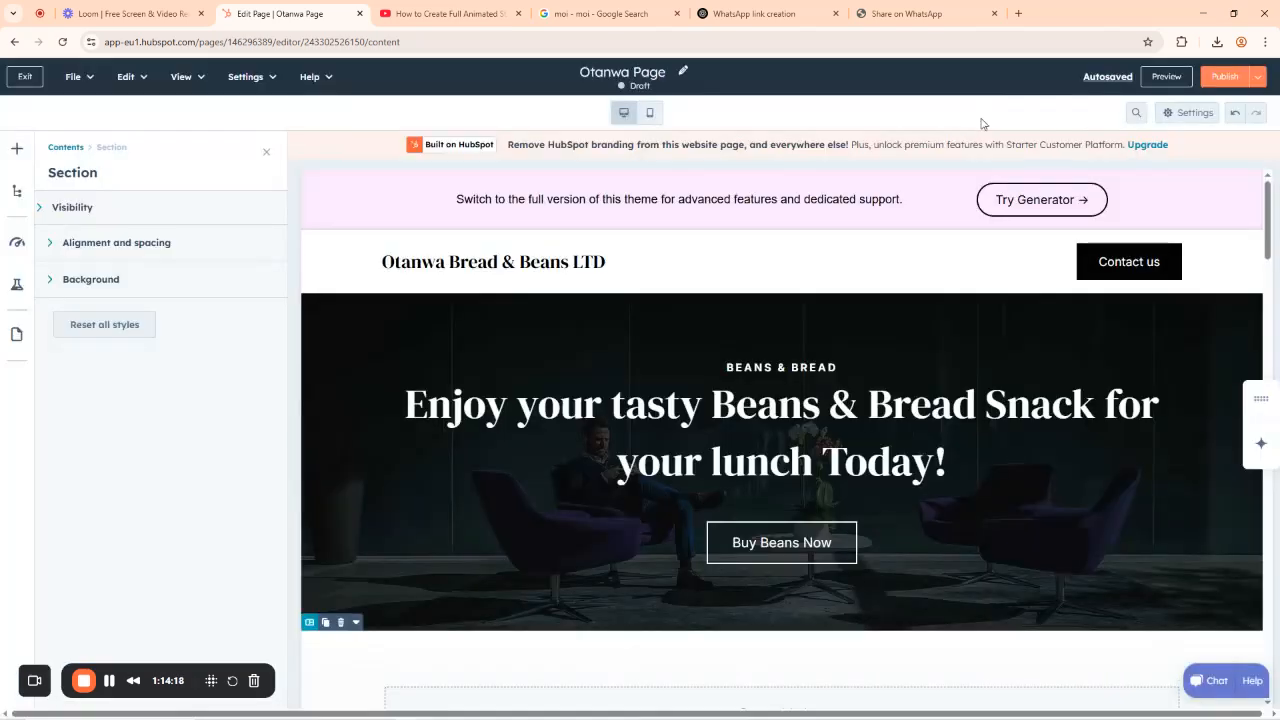
# Publish the Otanwa page and copy its public URL.
pyautogui.click(1220, 80)
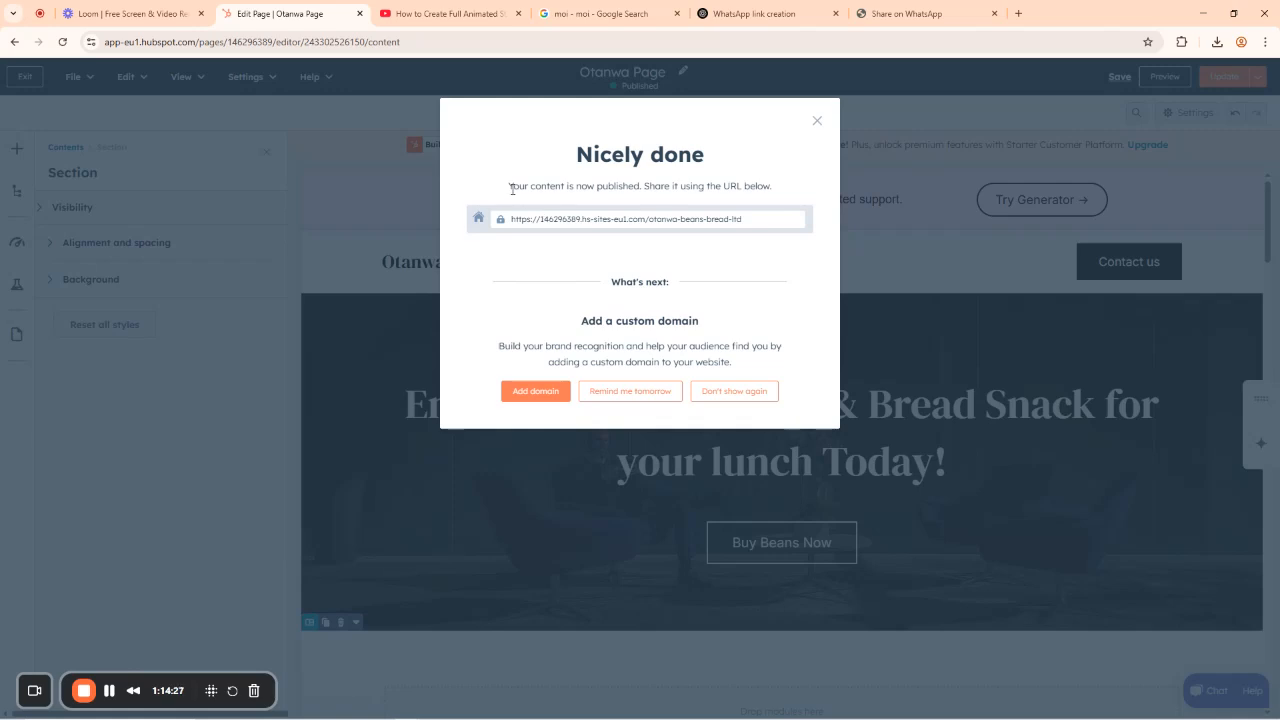
pyautogui.moveTo(516, 188); pyautogui.dragTo(772, 188)
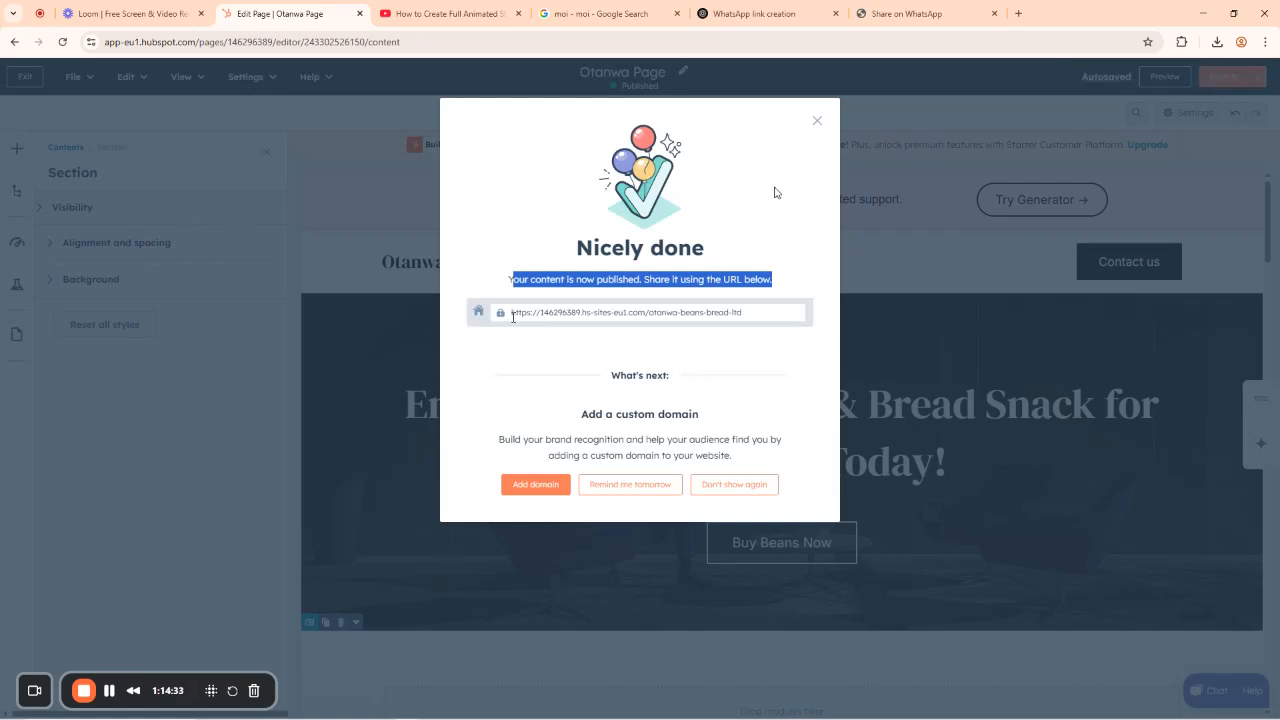
pyautogui.moveTo(749, 317); pyautogui.dragTo(508, 318)
pyautogui.hotkey('ctrl', 'c')
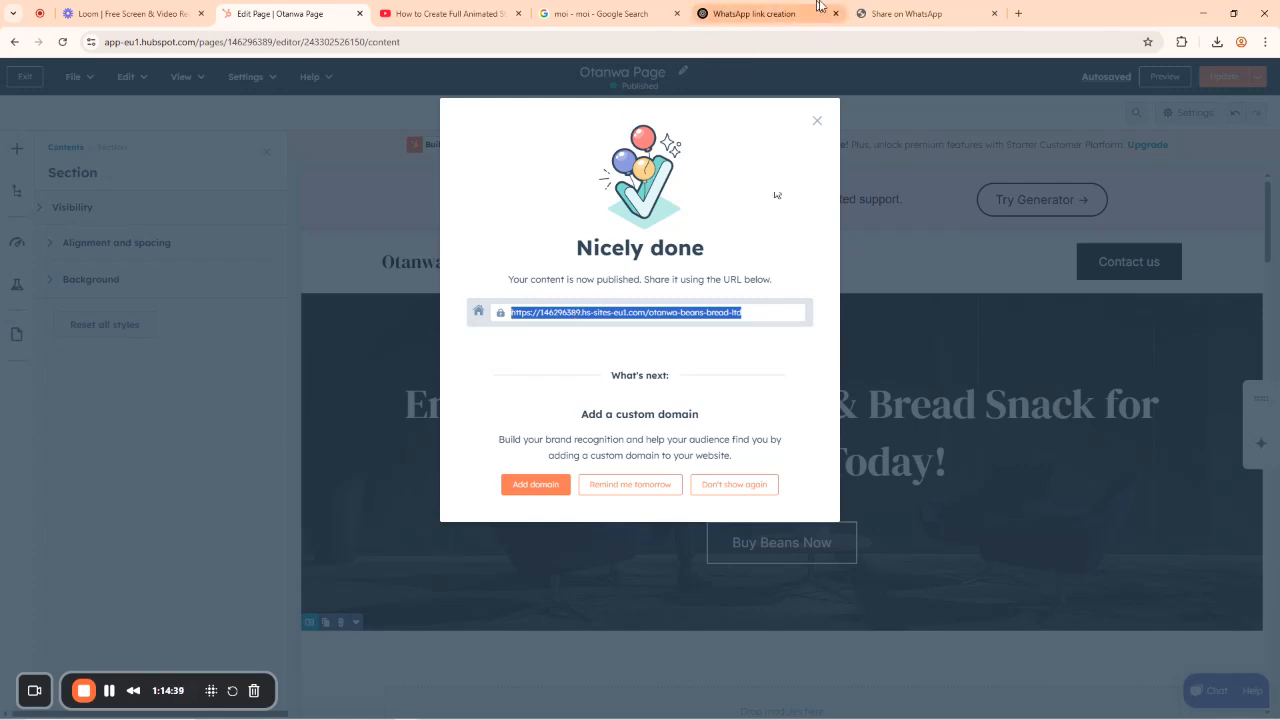
# Load the copied URL in the browser tab holding the WhatsApp share page and view the live page down to its footer.
pyautogui.click(897, 8)
pyautogui.click(920, 42)
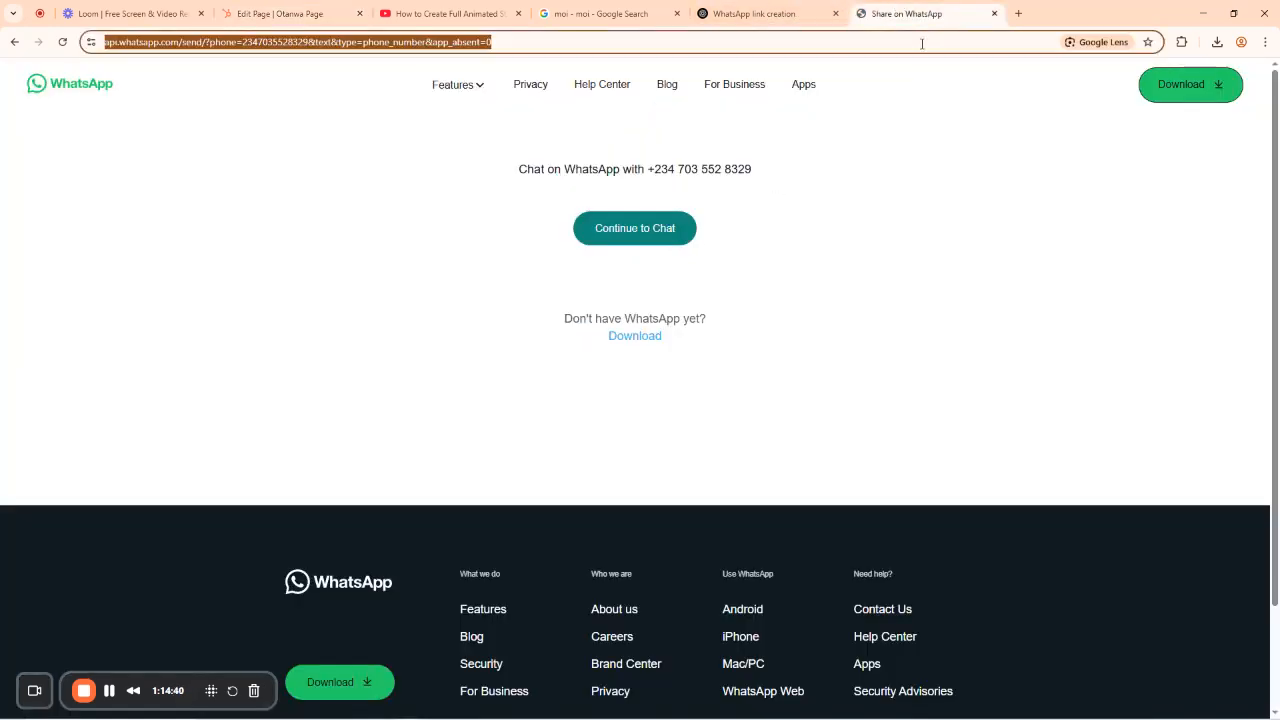
pyautogui.hotkey('ctrl', 'v')
pyautogui.press('Return')
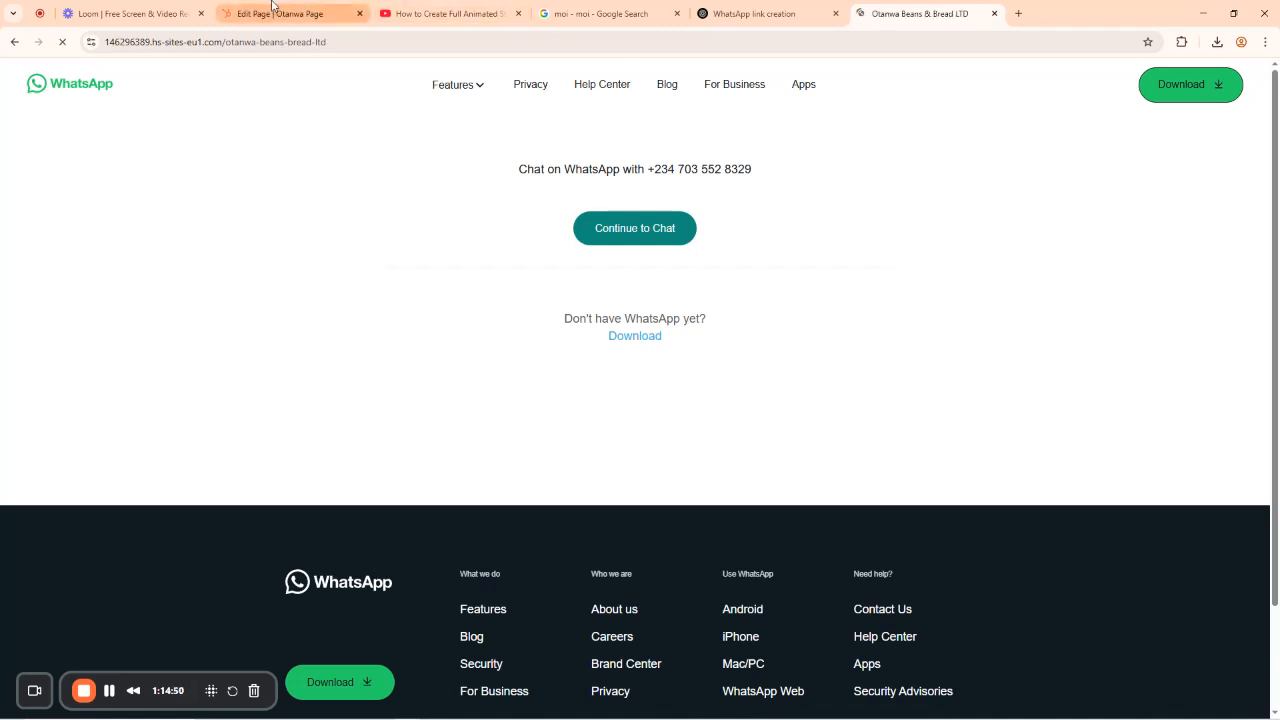
pyautogui.scroll(-10, 766, 443)
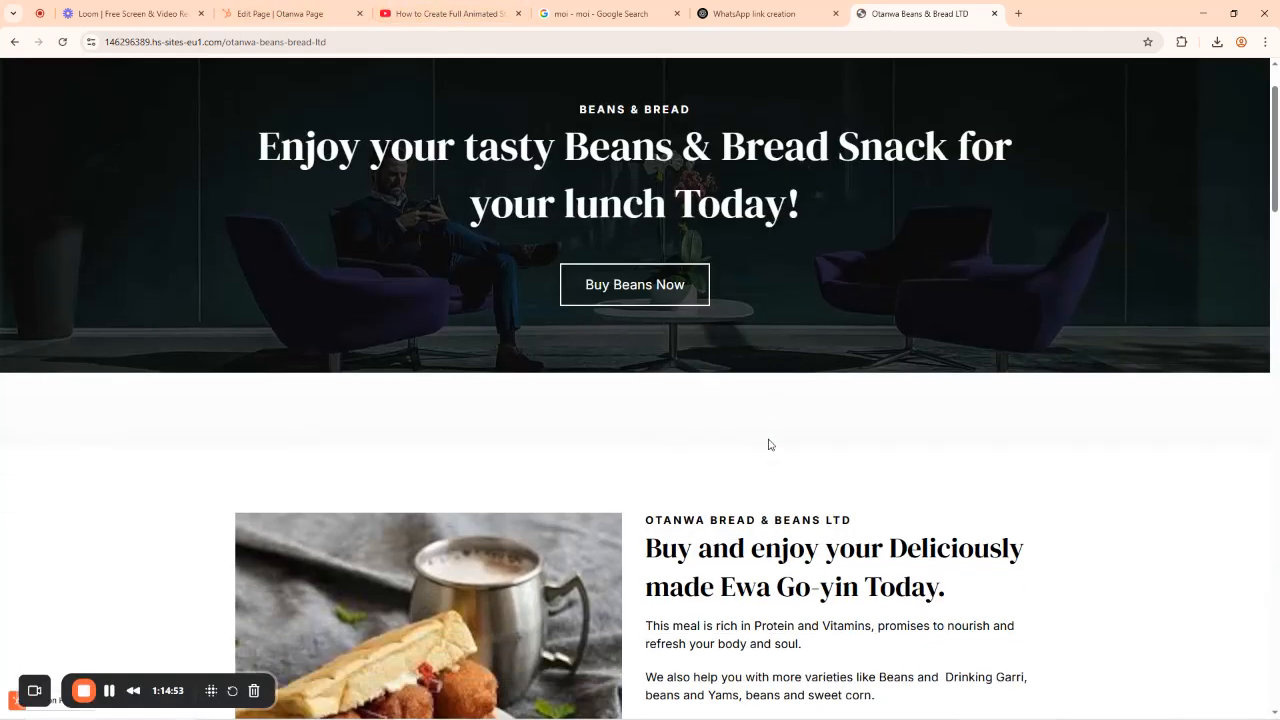
pyautogui.scroll(-10, 769, 452)
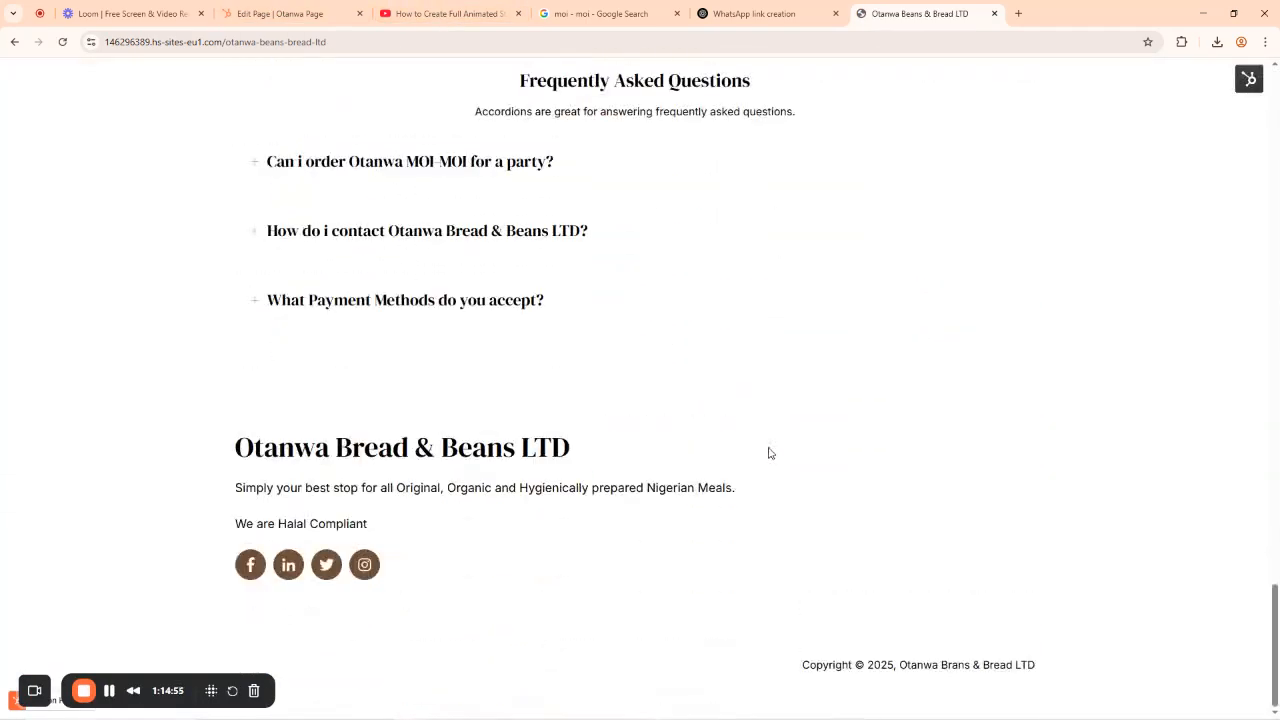
# Switch to the Google Meet window and send the live Otanwa page URL in the in-call messages.
pyautogui.moveTo(450, 710)
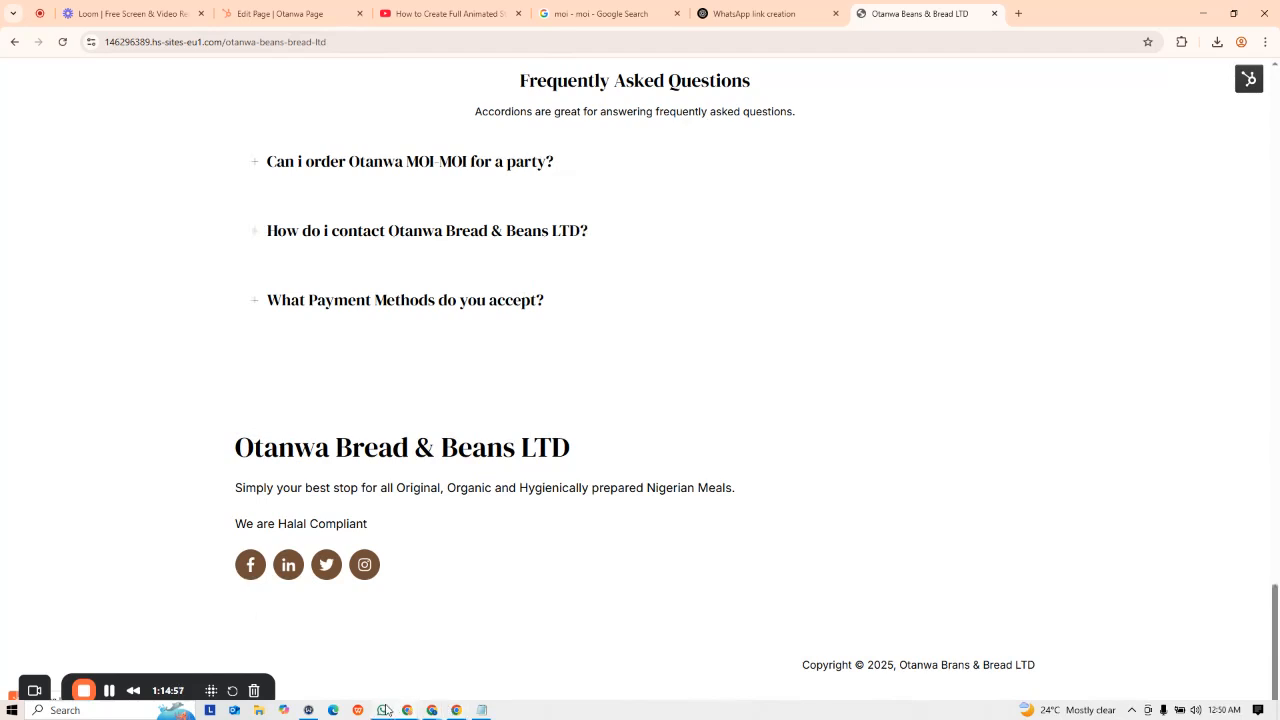
pyautogui.click(432, 650)
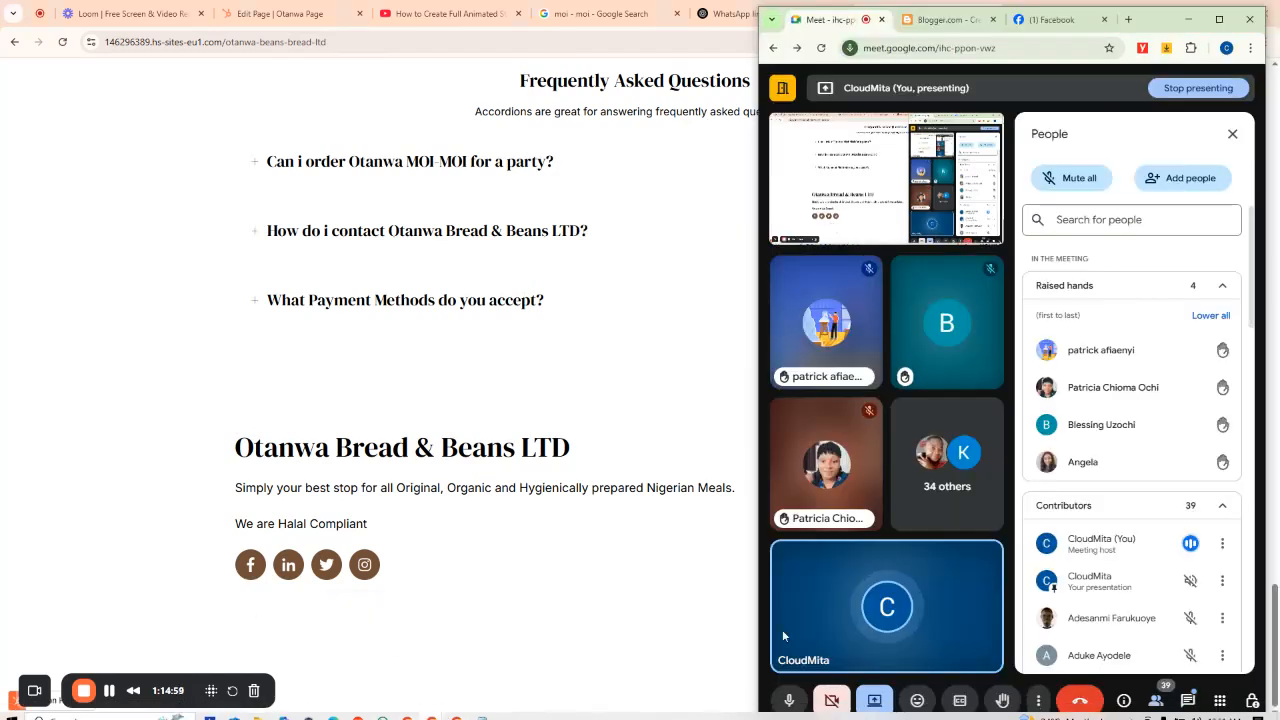
pyautogui.click(1188, 702)
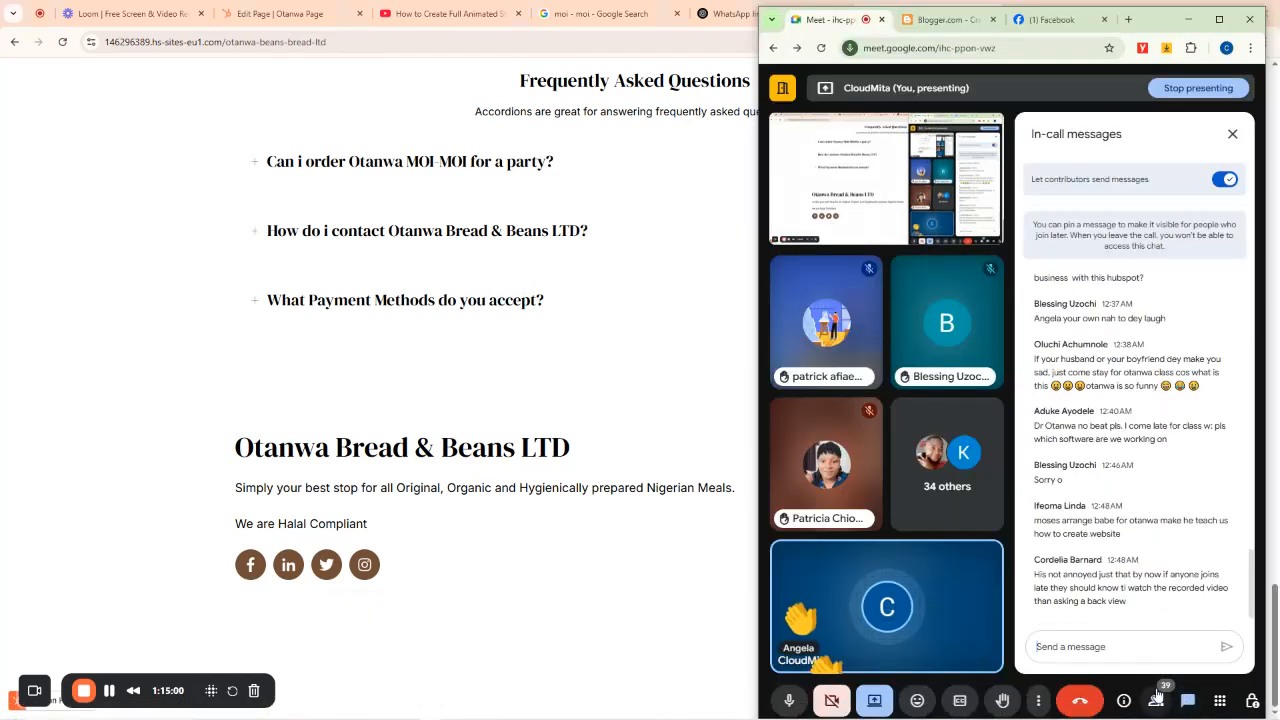
pyautogui.click(1104, 652)
pyautogui.write('https://146296389.hs-sites-eu1.com/otanwa-beans-bread-ltd')
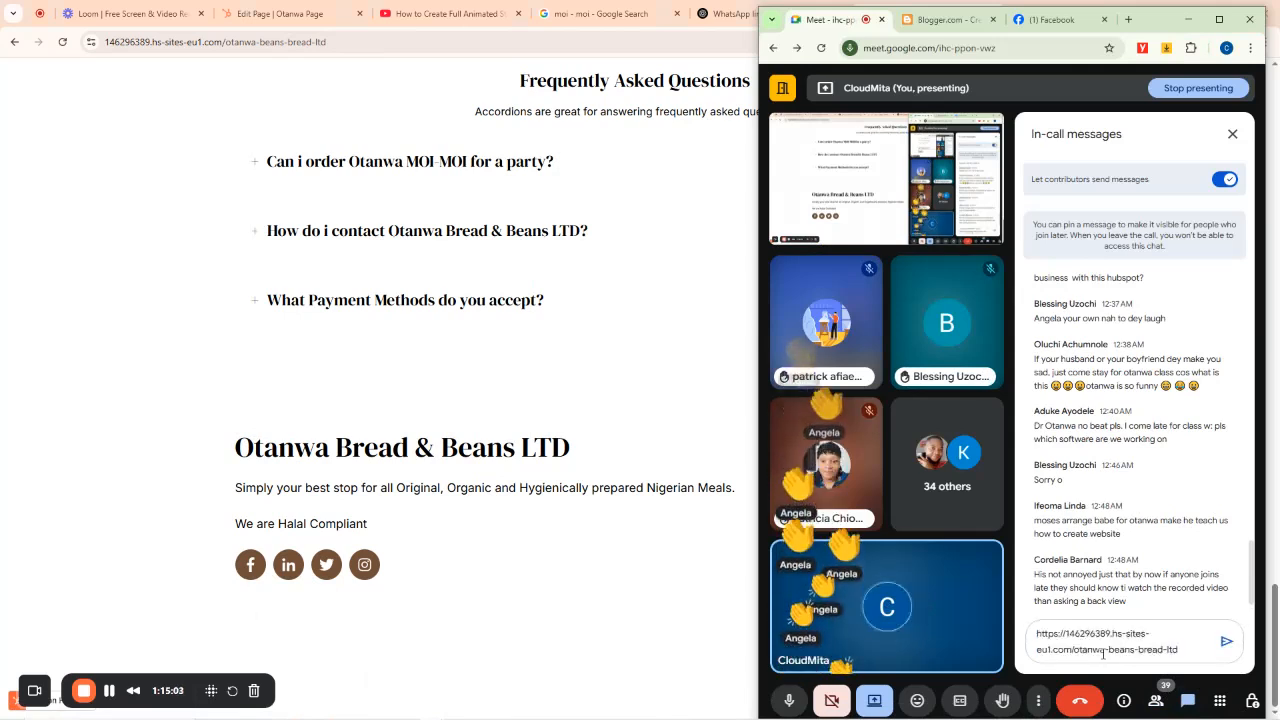
pyautogui.press('Return')
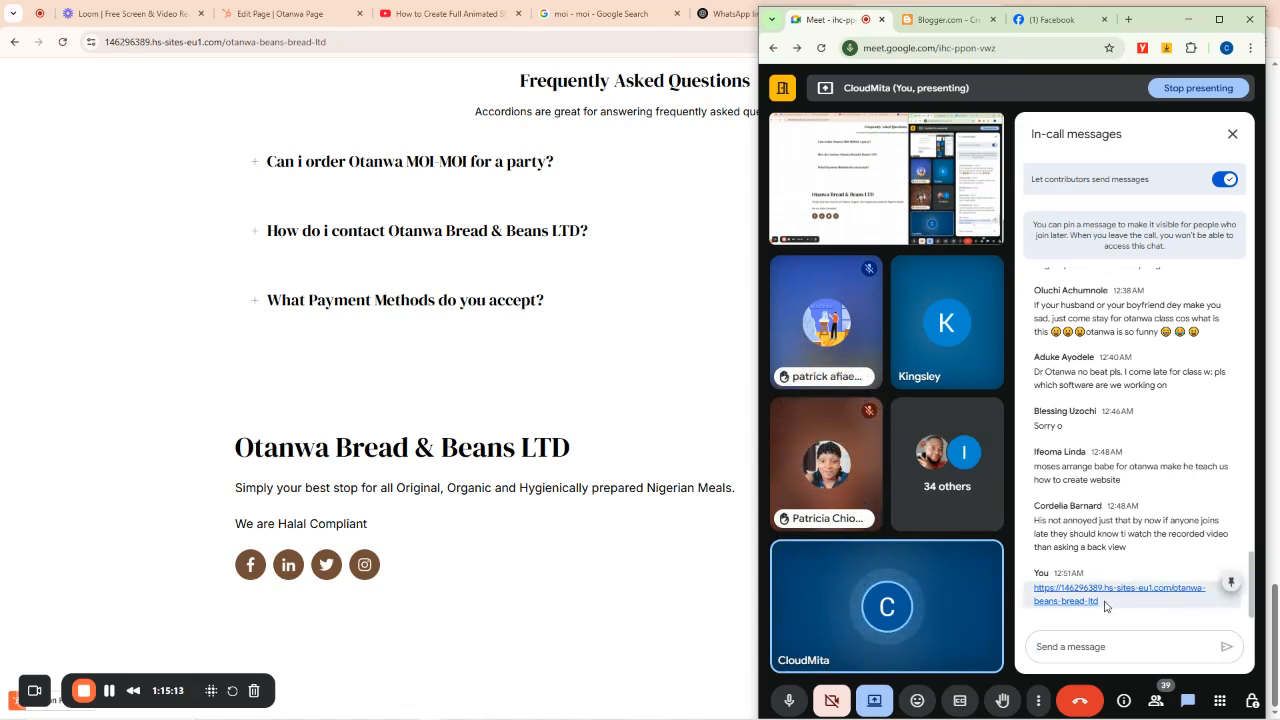
# Return to the browser with the live Otanwa page and open the bit.ly website in a new tab.
pyautogui.click(123, 184)
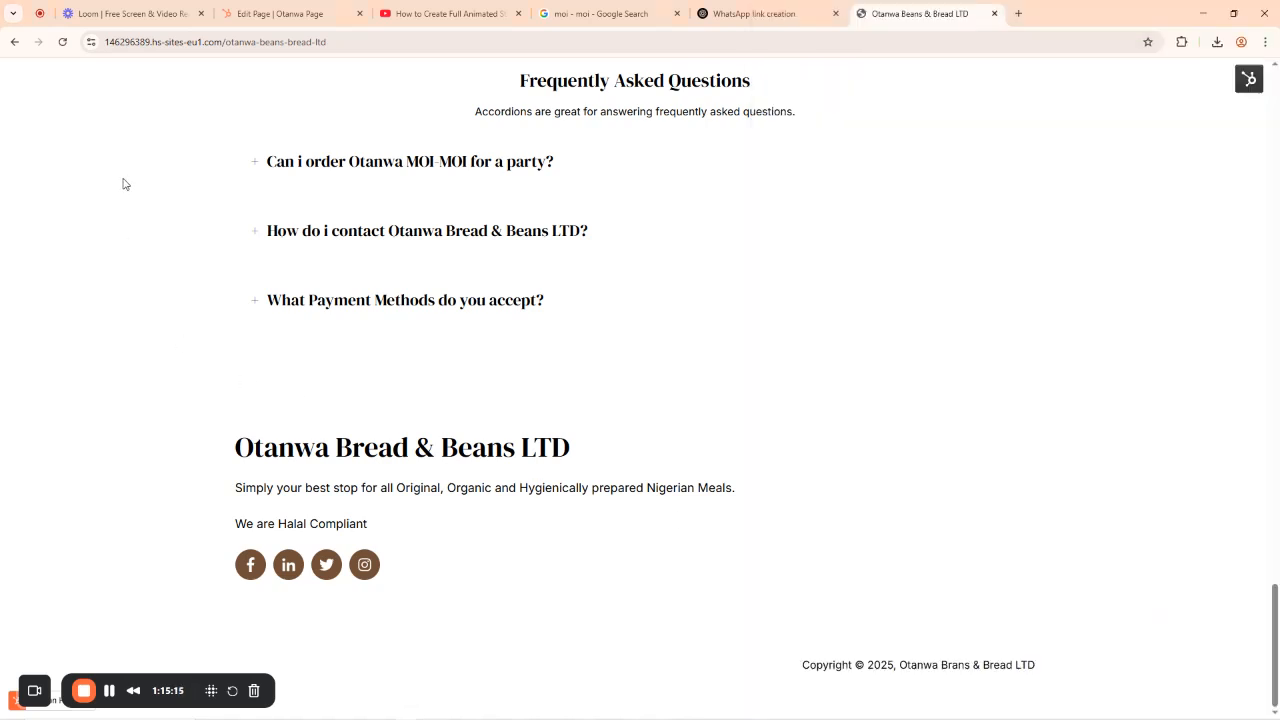
pyautogui.click(1018, 14)
pyautogui.click(924, 42)
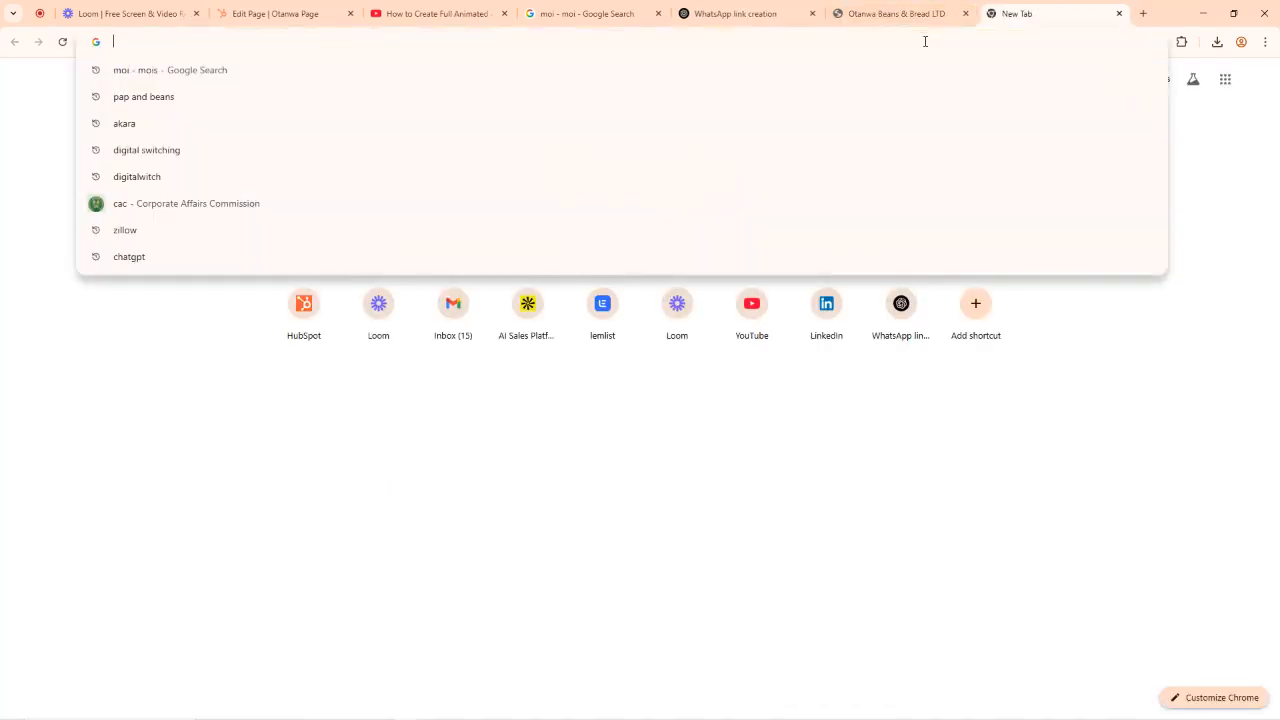
pyautogui.write('BIT')
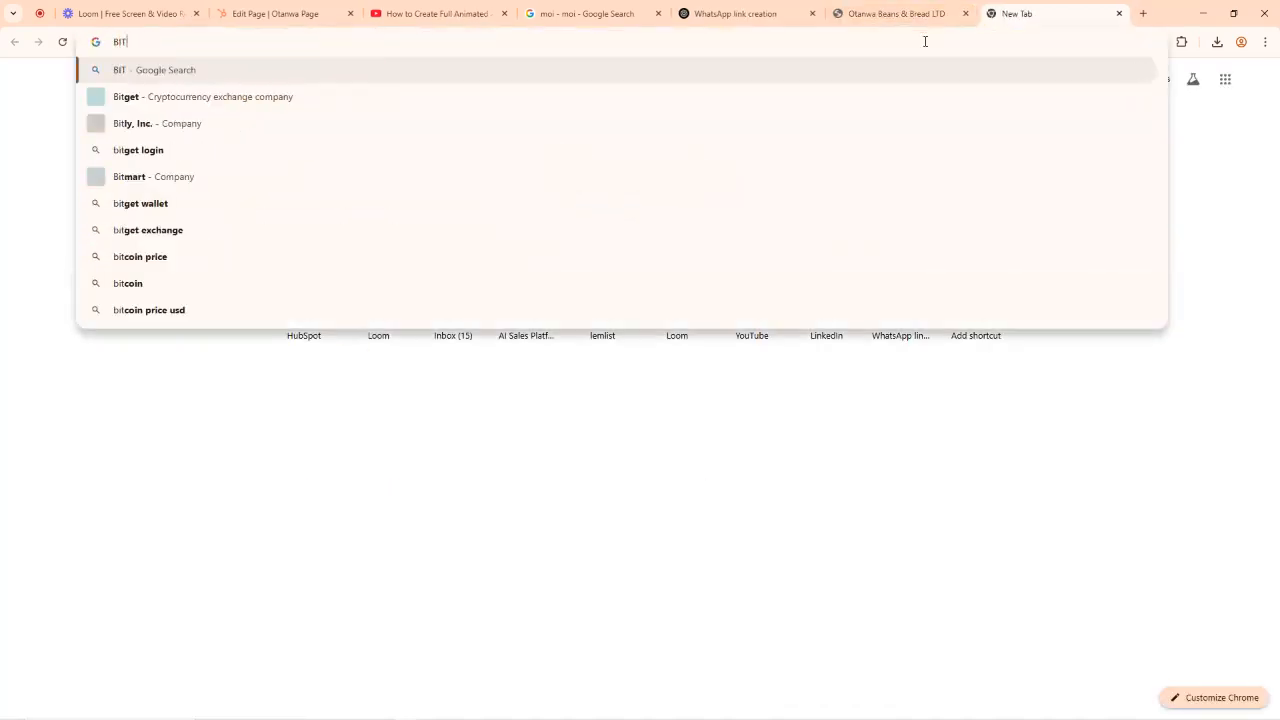
pyautogui.press('BackSpace')
pyautogui.press('BackSpace')
pyautogui.press('BackSpace')
pyautogui.write('bit.')
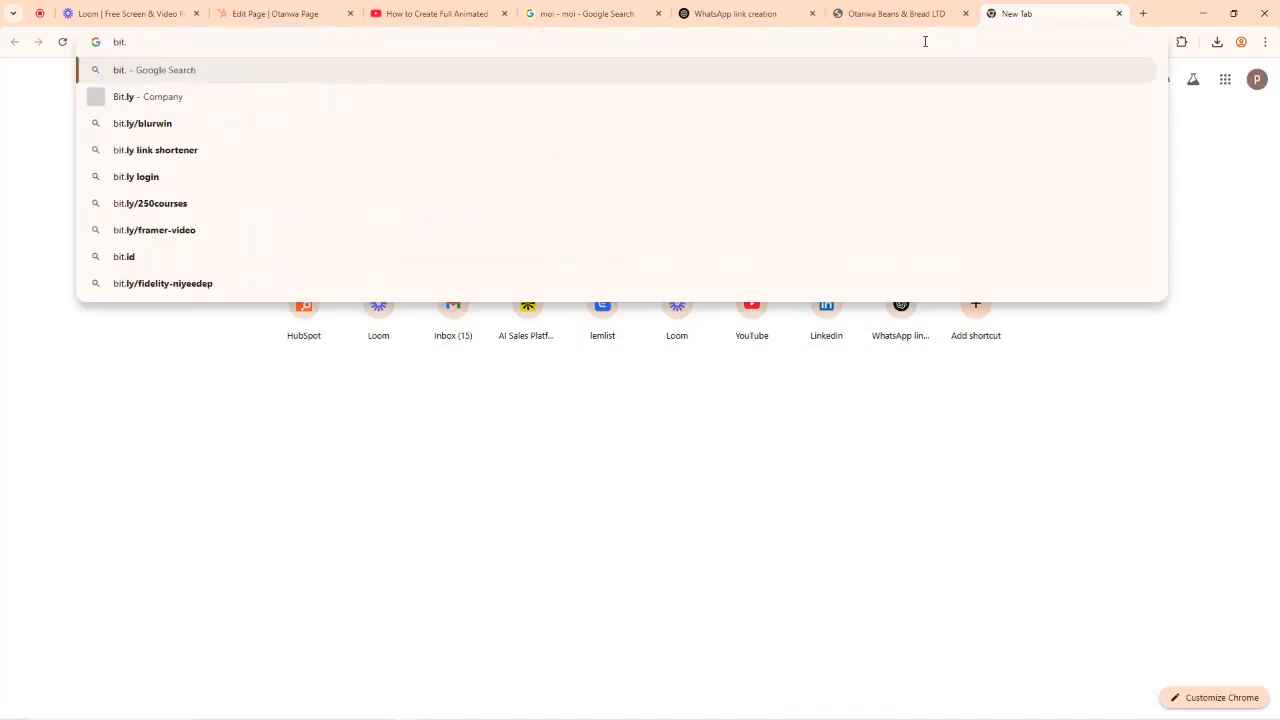
pyautogui.write('ly')
pyautogui.press('Return')
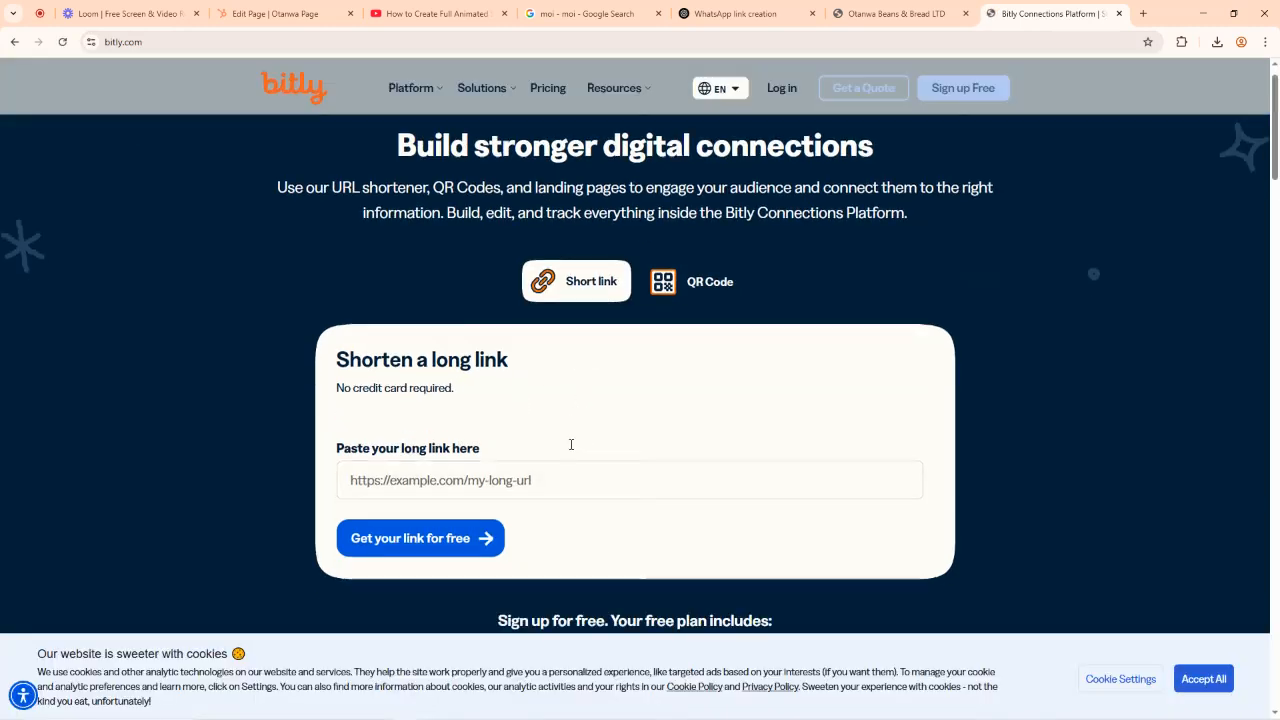
# Try to shorten the live Otanwa page URL with Bitly and dismiss the cookie notice.
pyautogui.scroll(-15, 571, 443)
pyautogui.scroll(-15, 568, 444)
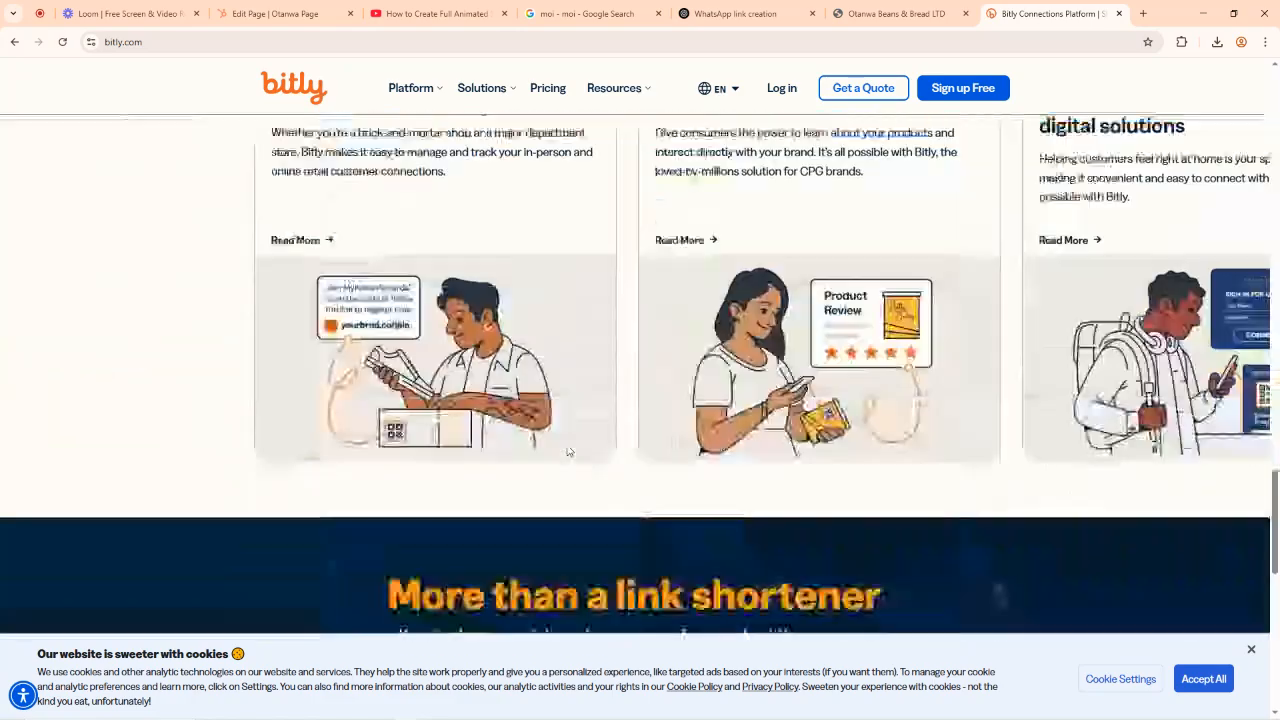
pyautogui.scroll(20, 571, 443)
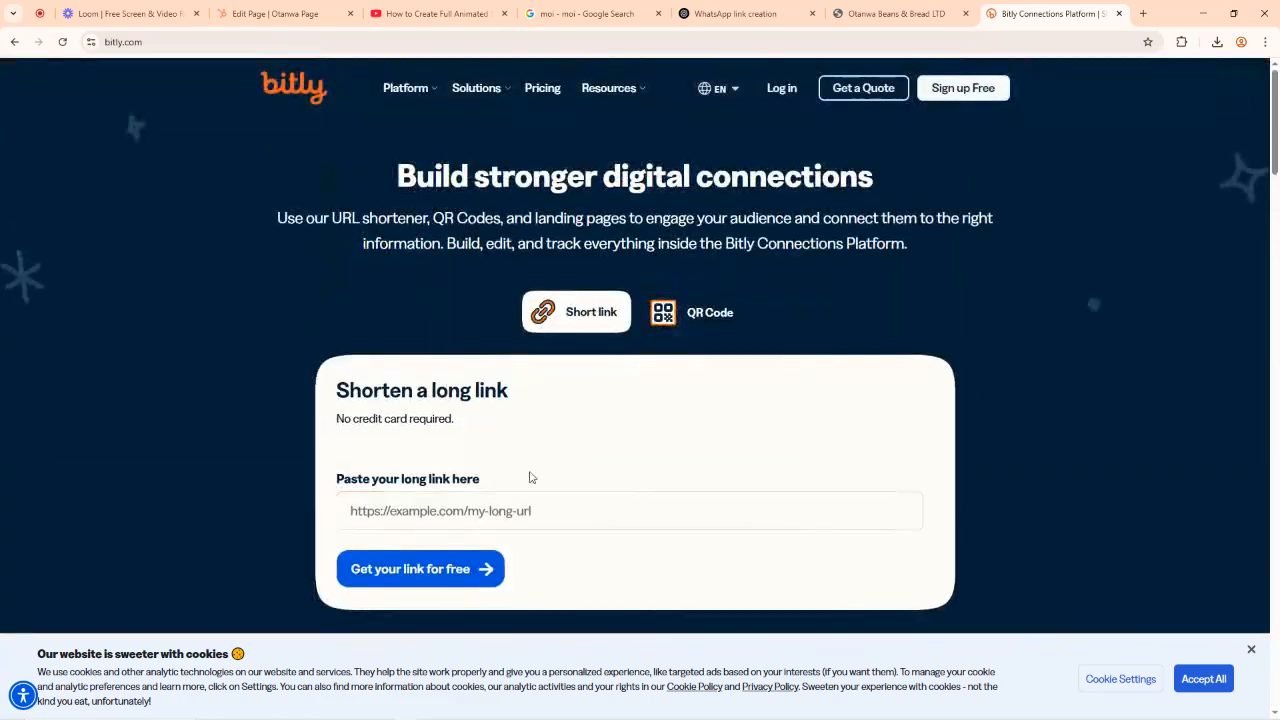
pyautogui.click(452, 511)
pyautogui.write('https://146296389.hs-sites-eu1.com/otanwa-beans-bread-ltd')
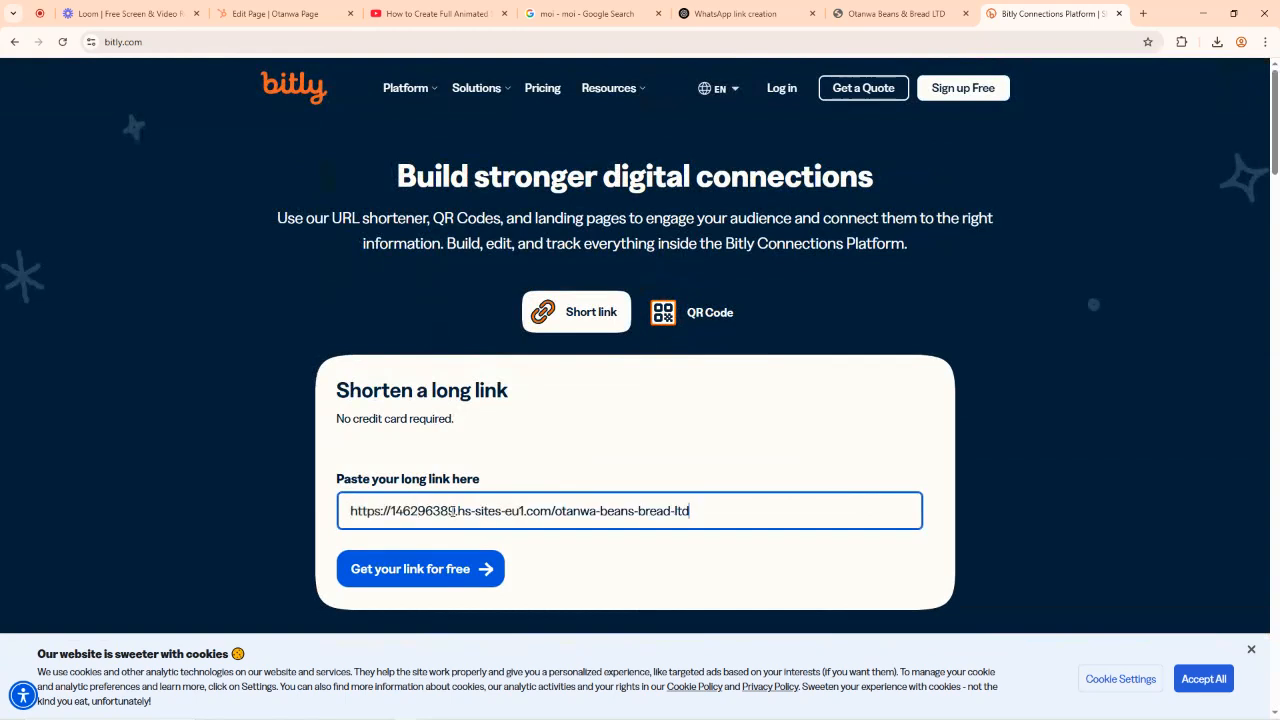
pyautogui.click(412, 574)
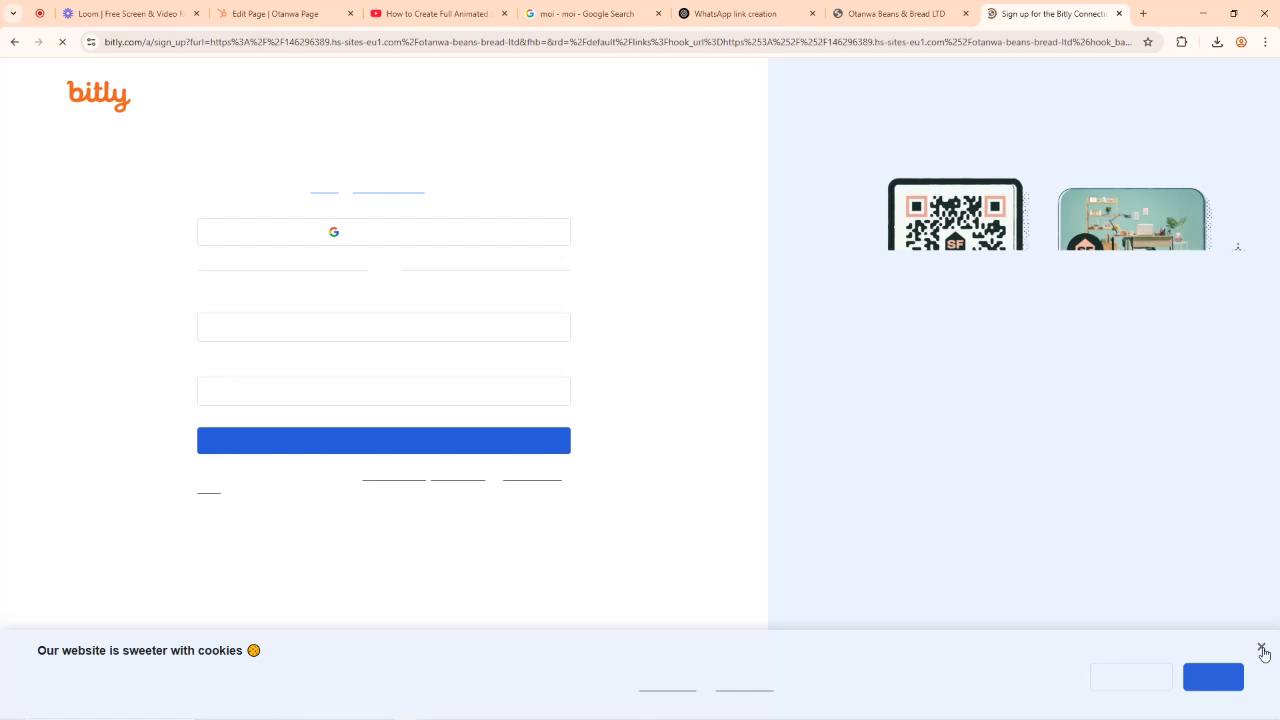
pyautogui.click(1261, 648)
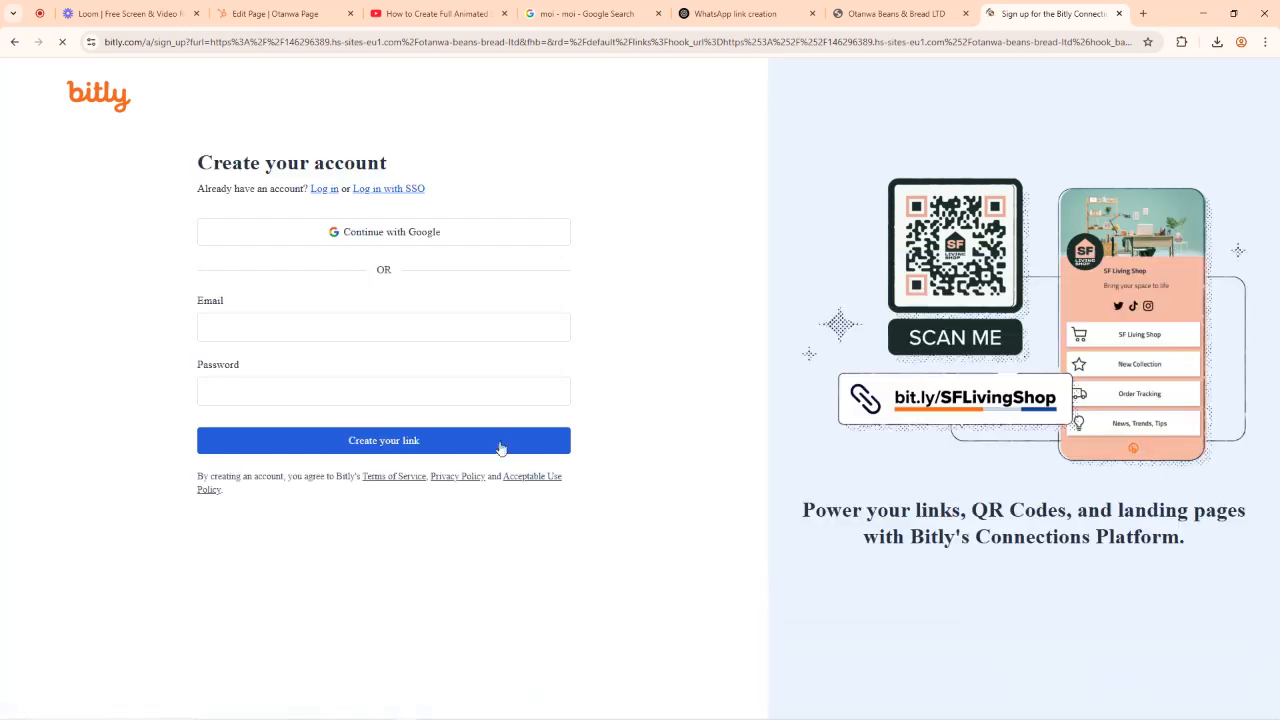
# Search for "tinyurl" in the Bitly tab and open the TinyURL website.
pyautogui.click(485, 40)
pyautogui.press('BackSpace')
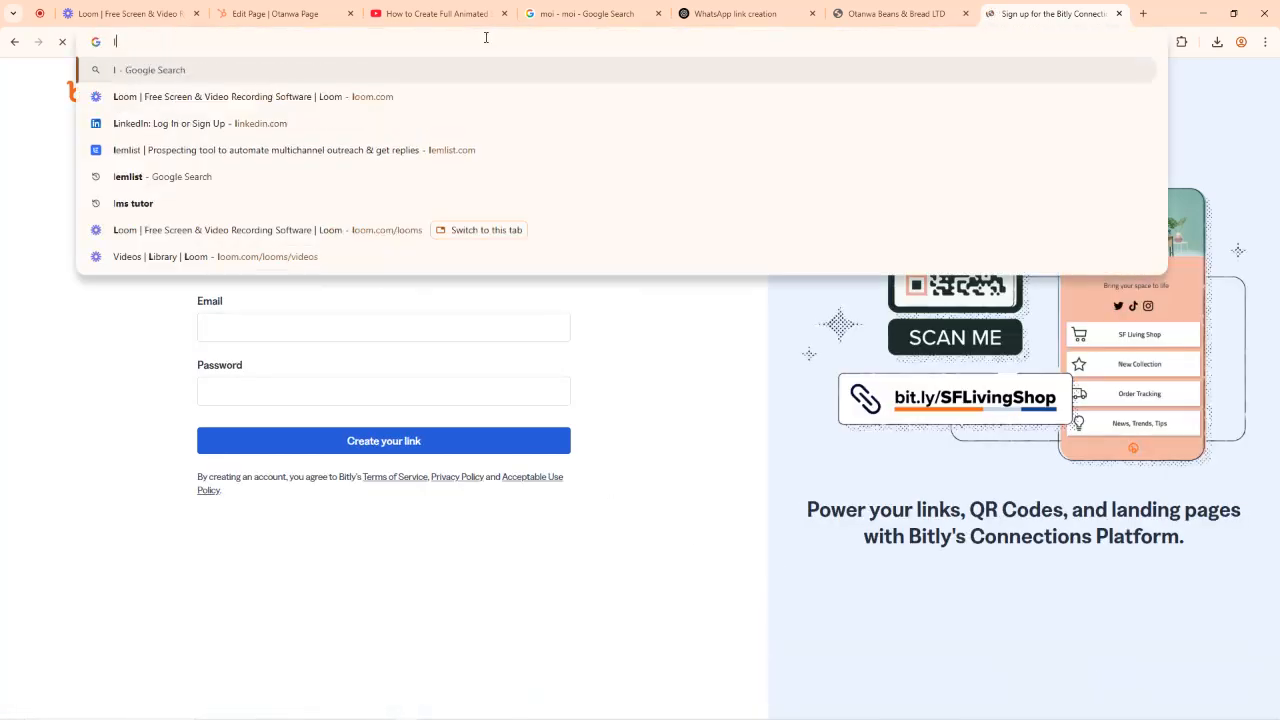
pyautogui.write('tinyurl')
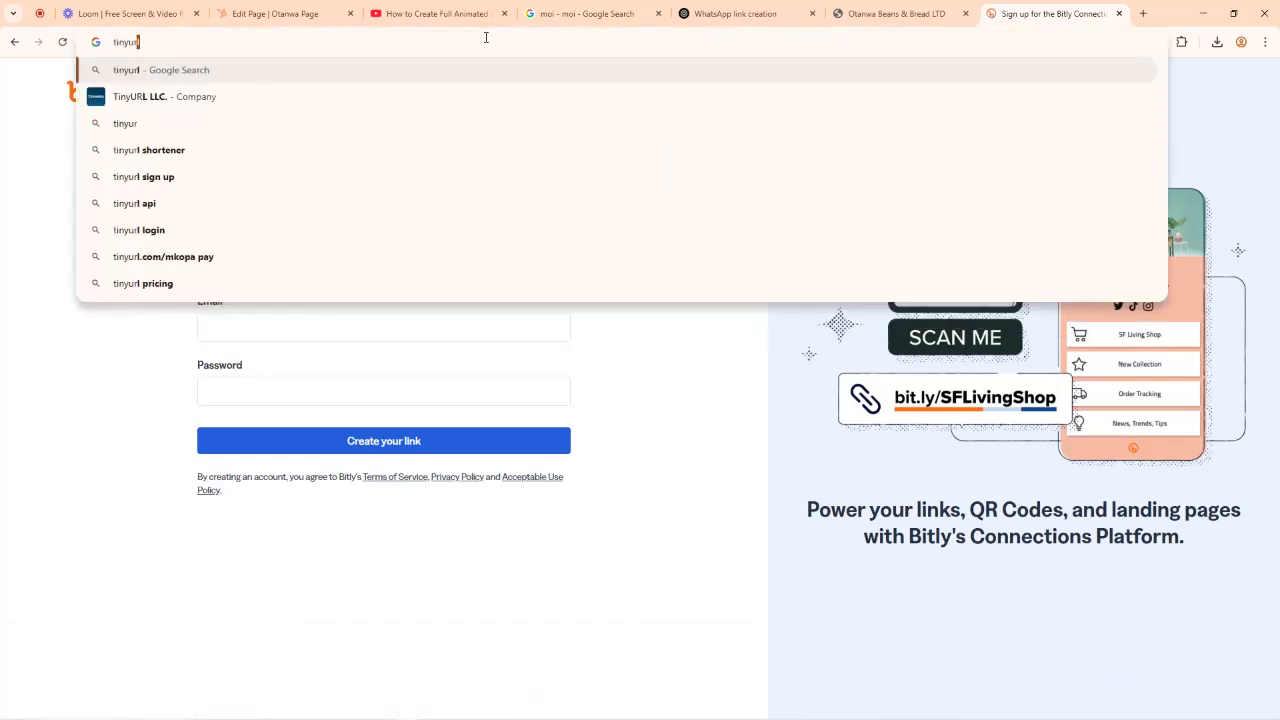
pyautogui.press('Return')
pyautogui.click(292, 206)
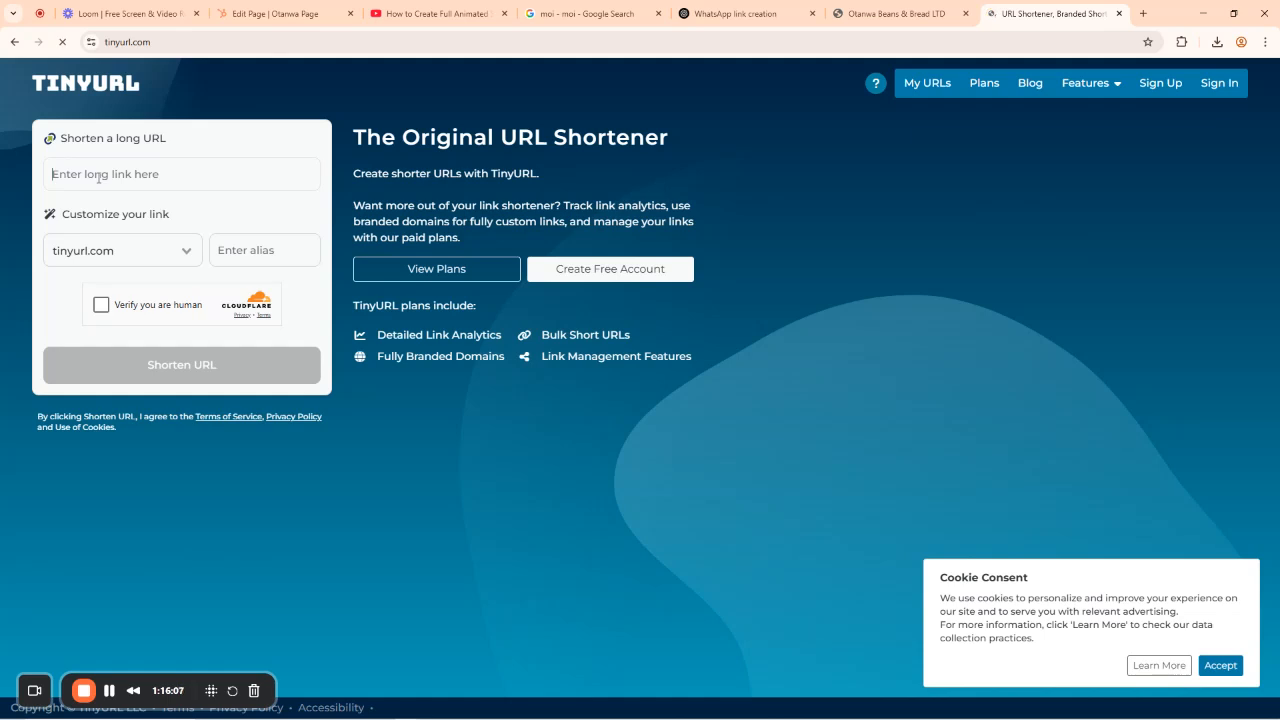
# Shorten the live Otanwa page URL with TinyURL, completing the human verification, and copy the short link.
pyautogui.click(98, 177)
pyautogui.hotkey('ctrl', 'v')
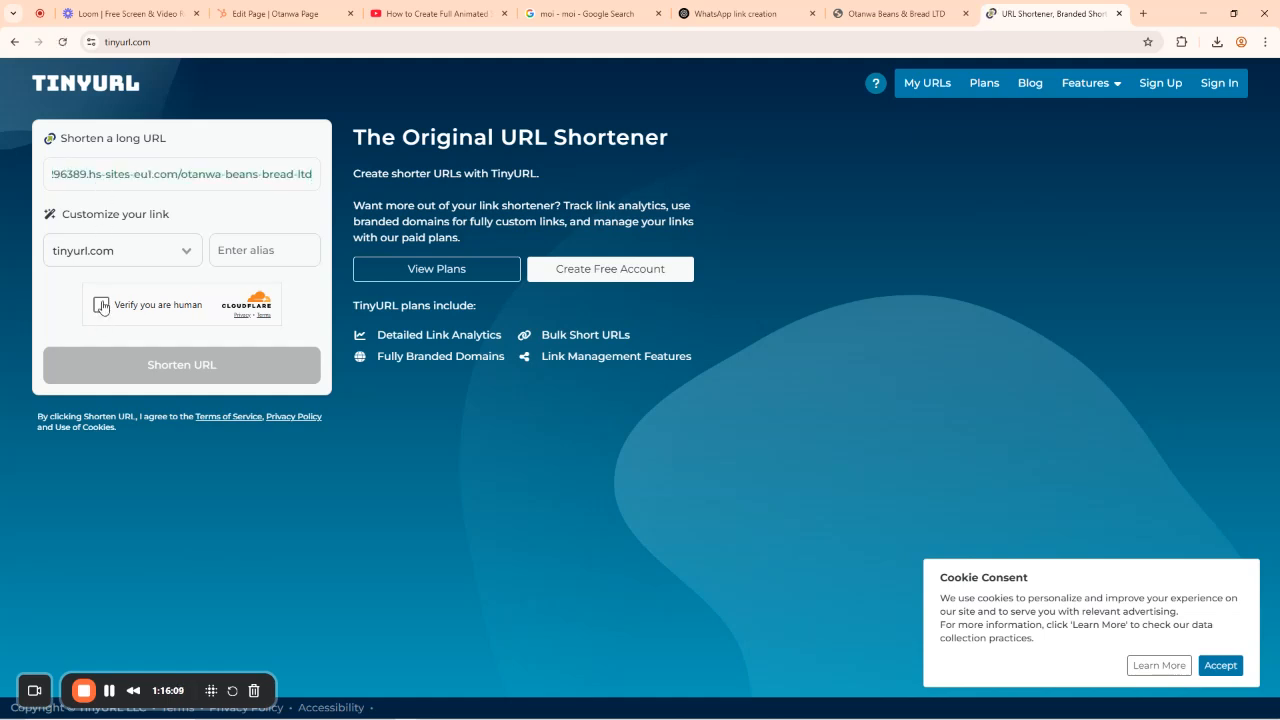
pyautogui.click(101, 305)
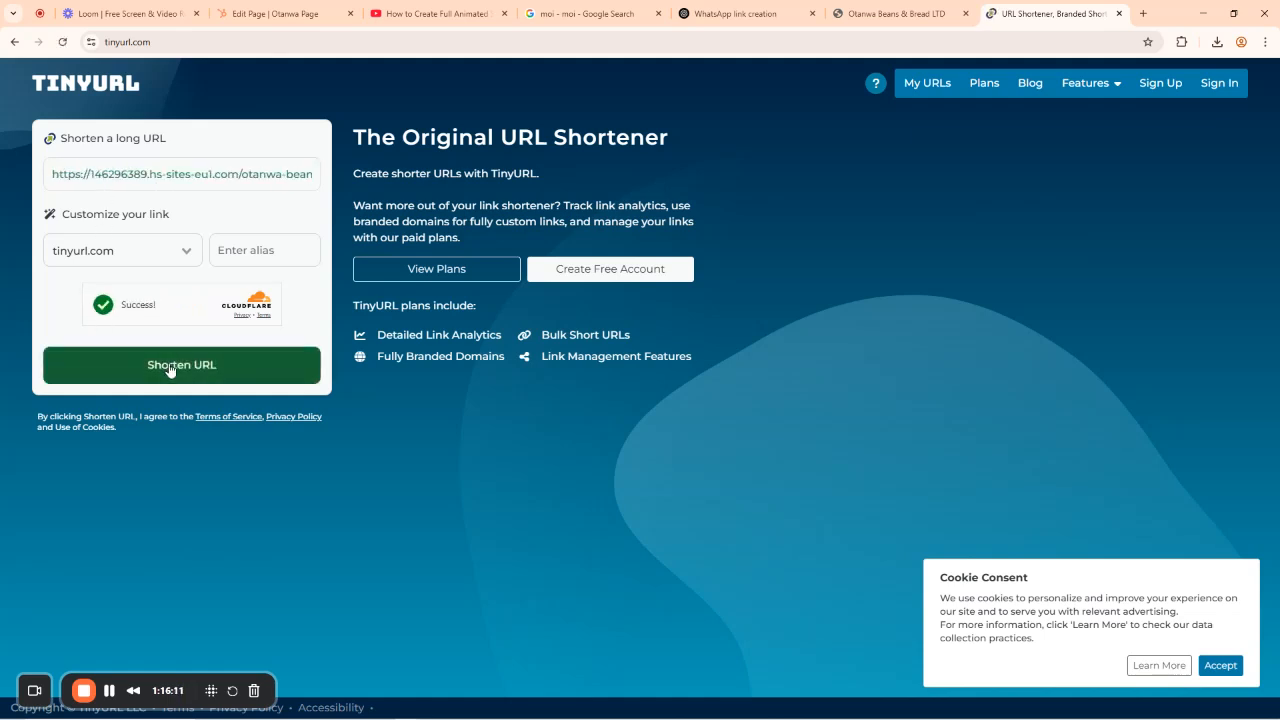
pyautogui.click(169, 366)
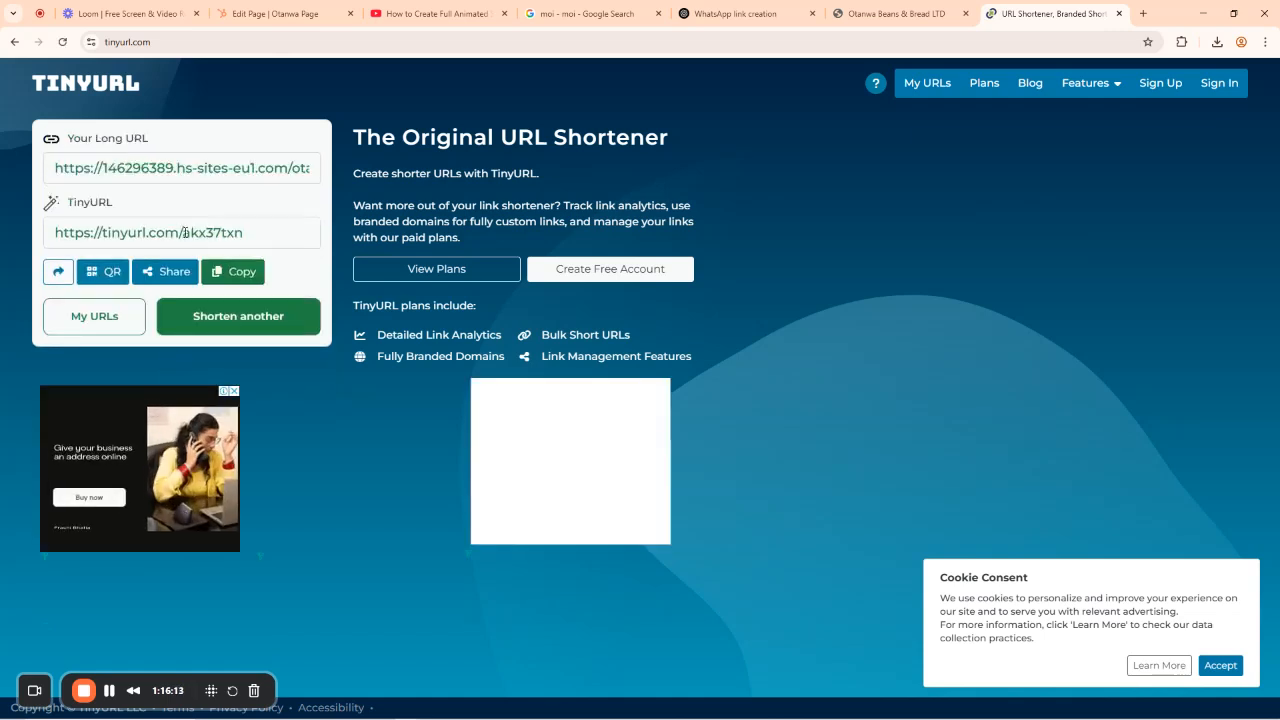
pyautogui.click(240, 276)
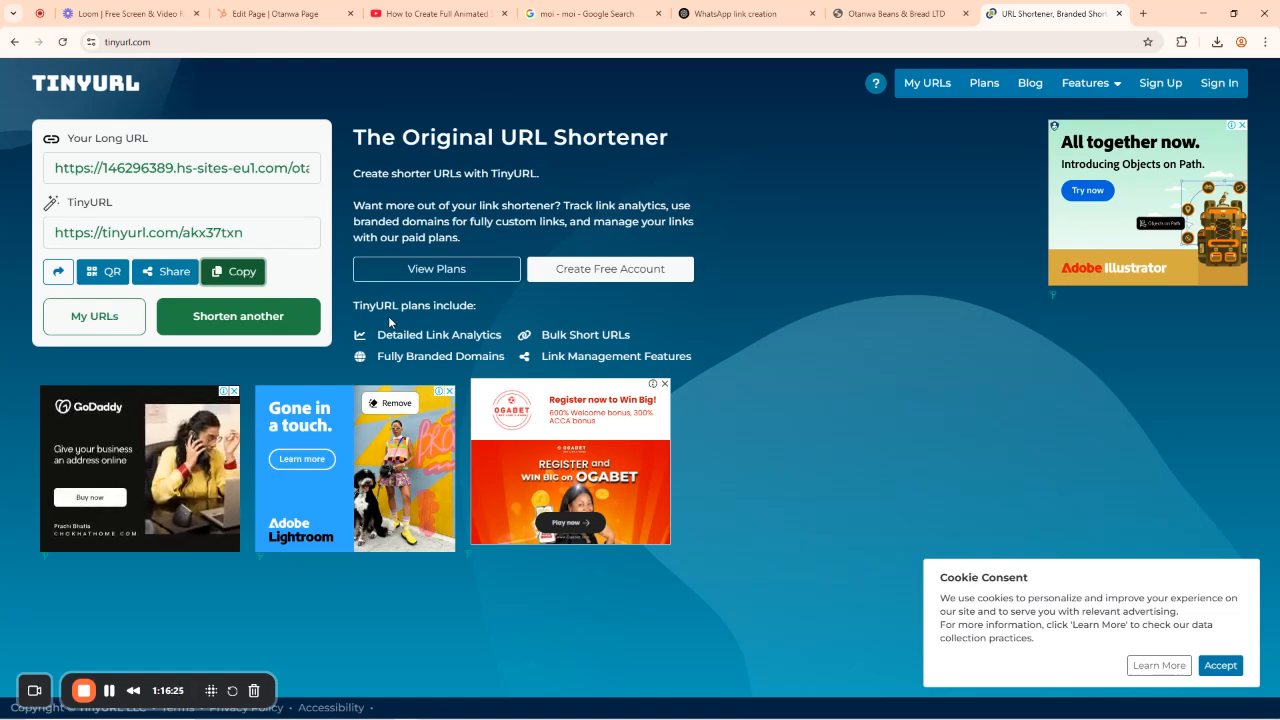
# Download the short link's QR code as a PNG, view the downloaded image and close it.
pyautogui.click(104, 278)
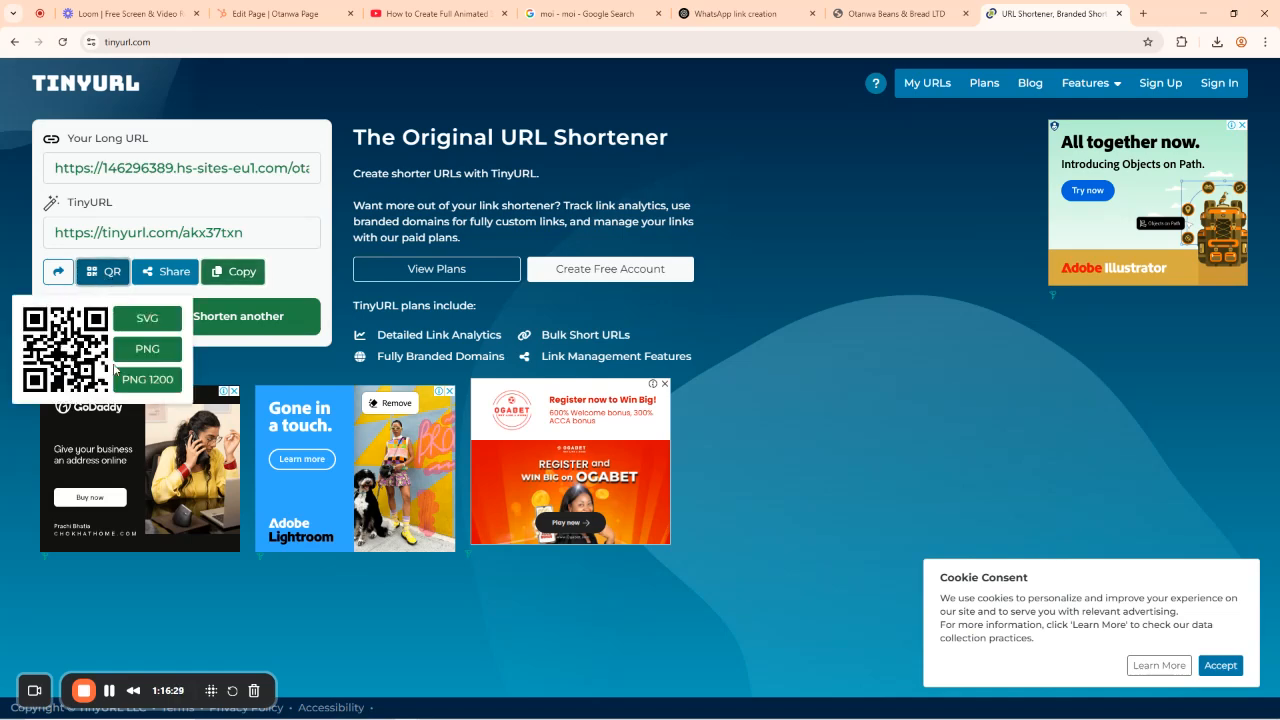
pyautogui.click(147, 357)
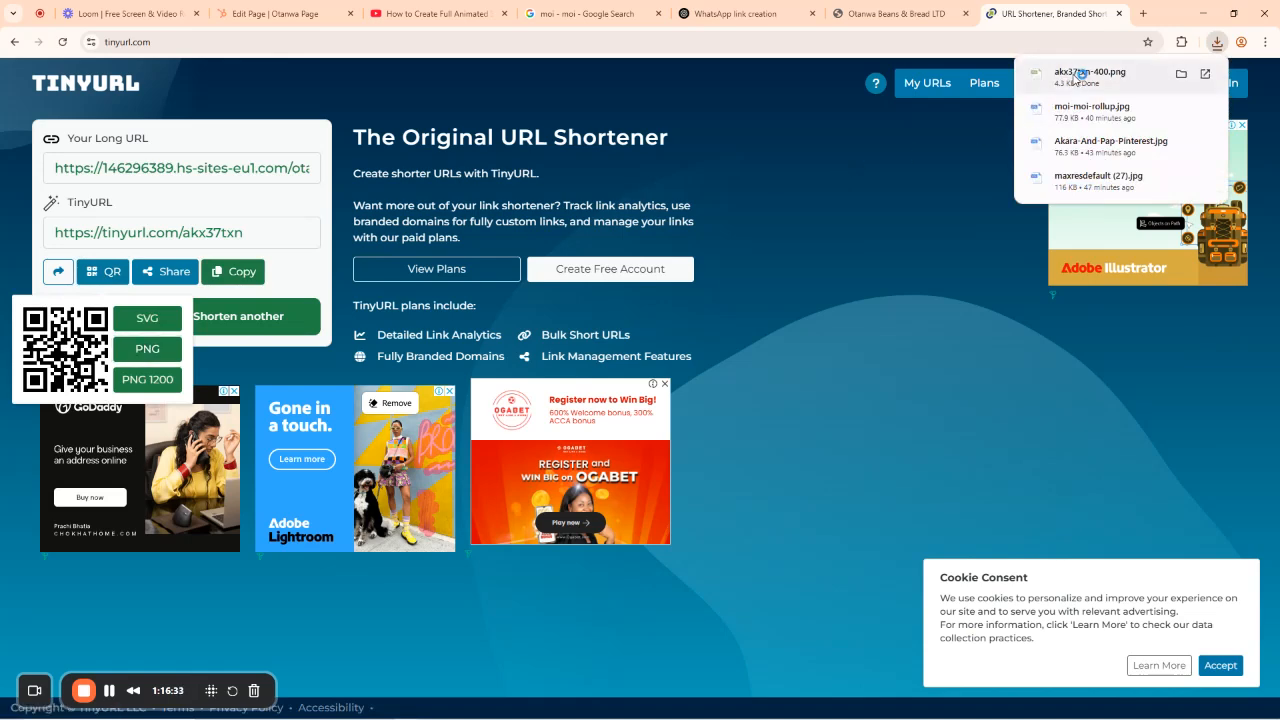
pyautogui.click(1078, 75)
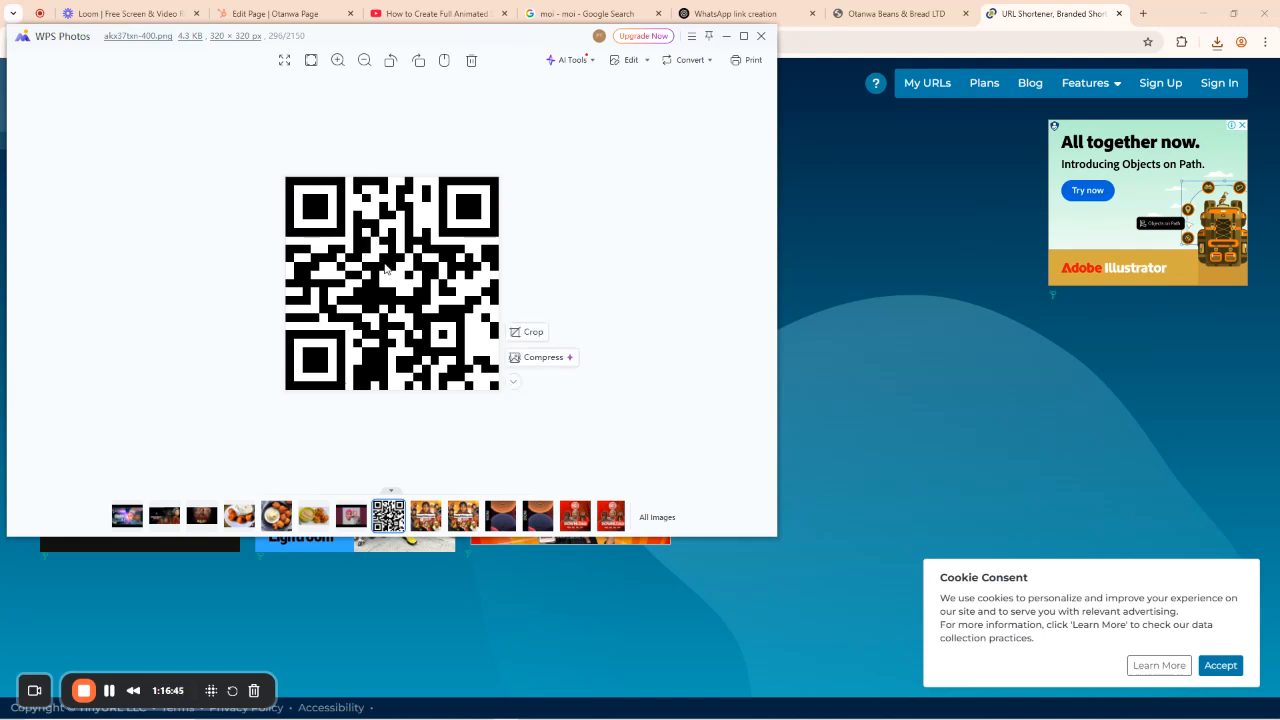
pyautogui.click(761, 36)
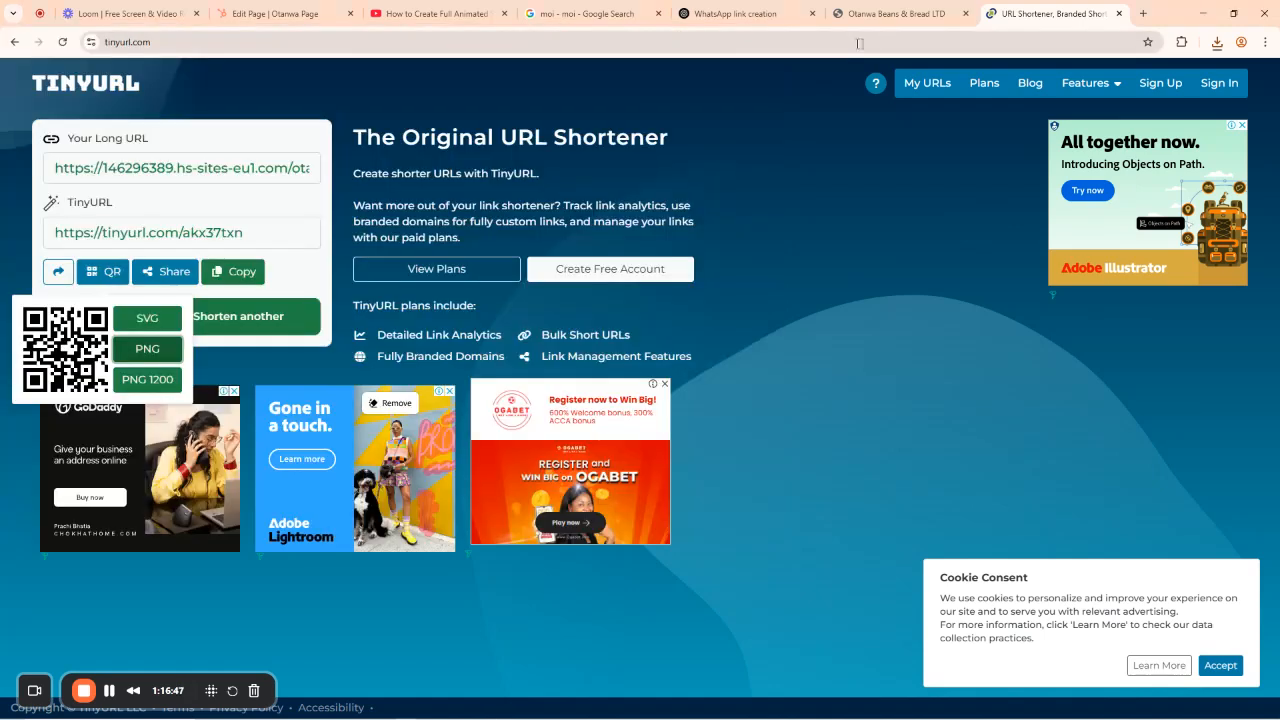
# Copy the TinyURL short link and send it in the Google Meet in-call messages.
pyautogui.click(233, 271)
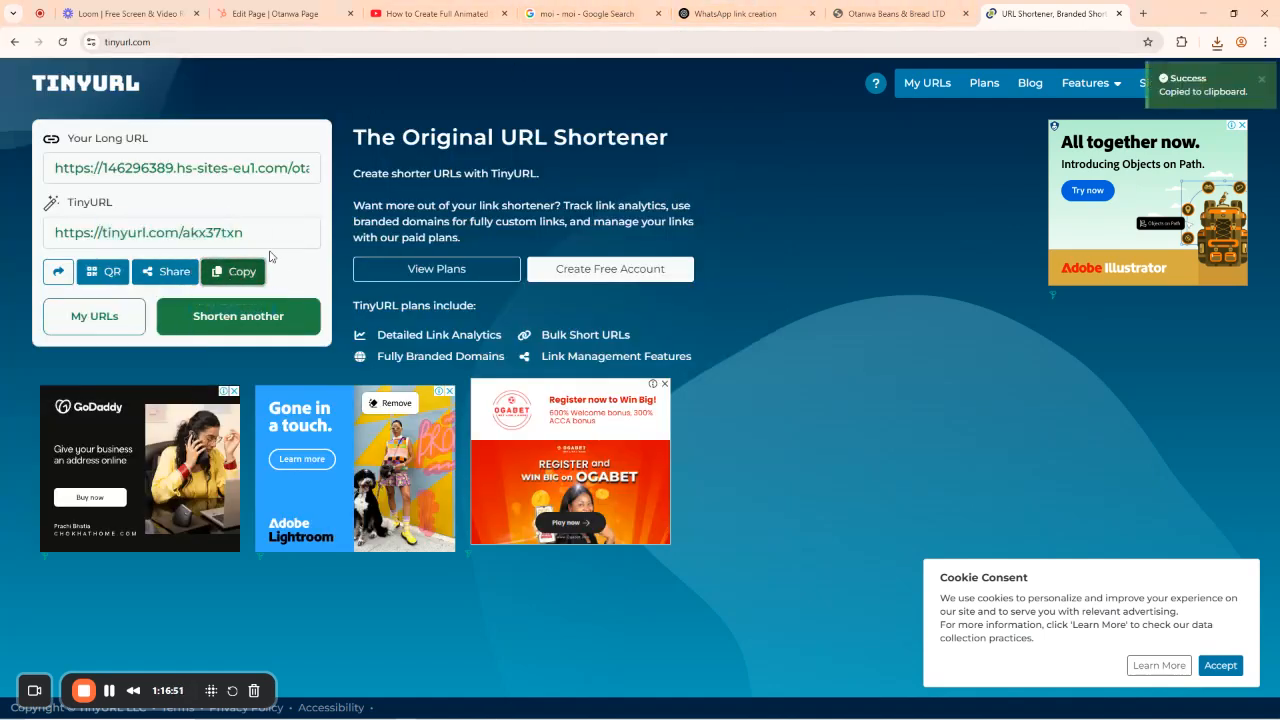
pyautogui.click(241, 273)
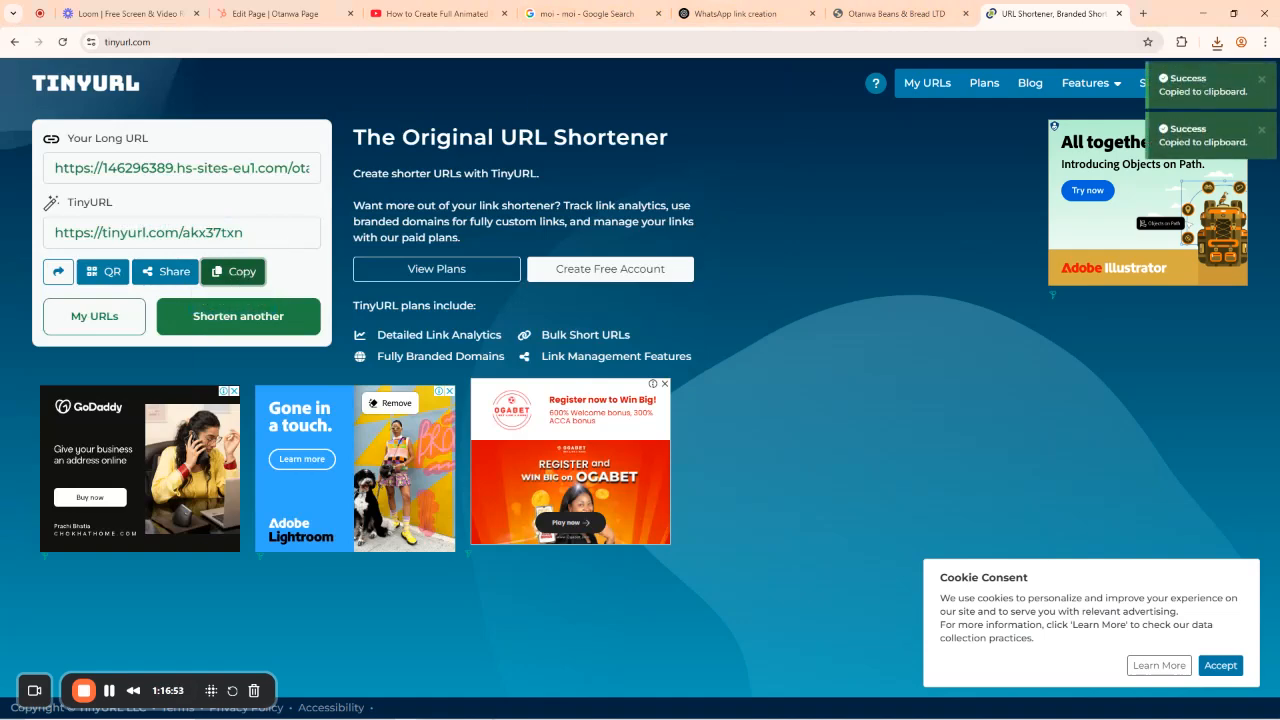
pyautogui.moveTo(444, 710)
pyautogui.click(359, 656)
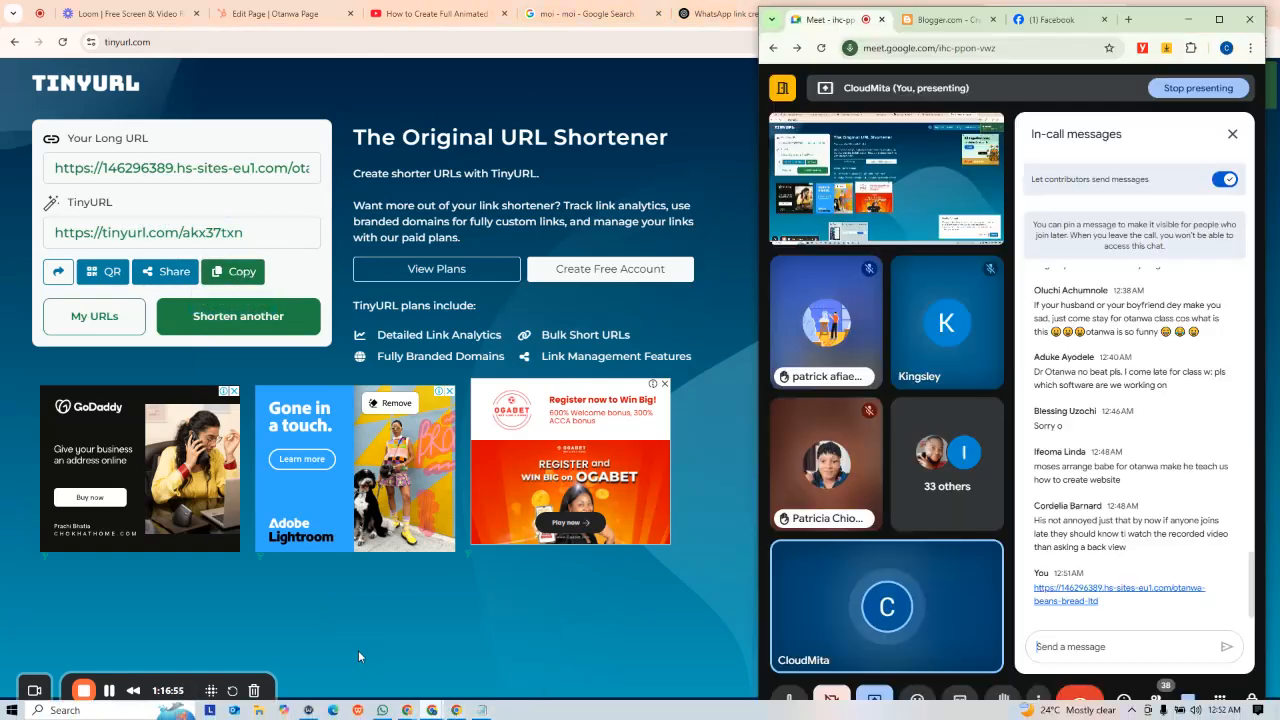
pyautogui.click(1075, 646)
pyautogui.hotkey('ctrl', 'v')
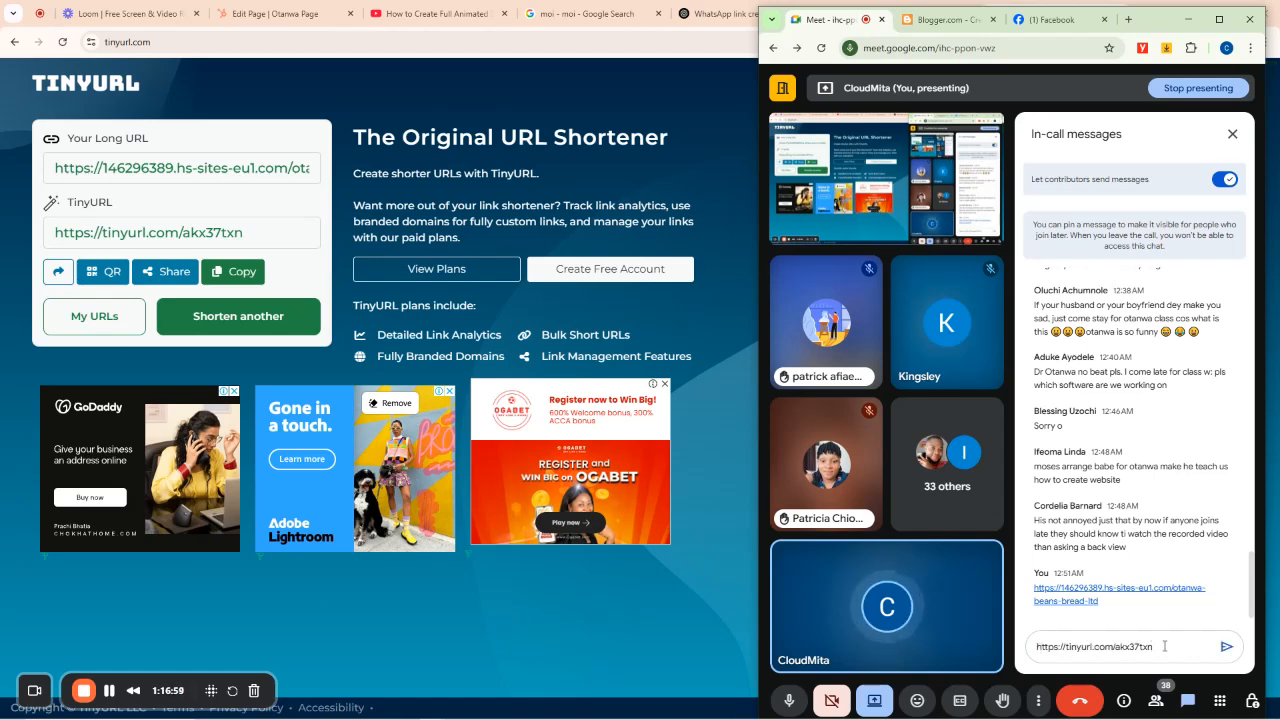
pyautogui.click(1225, 646)
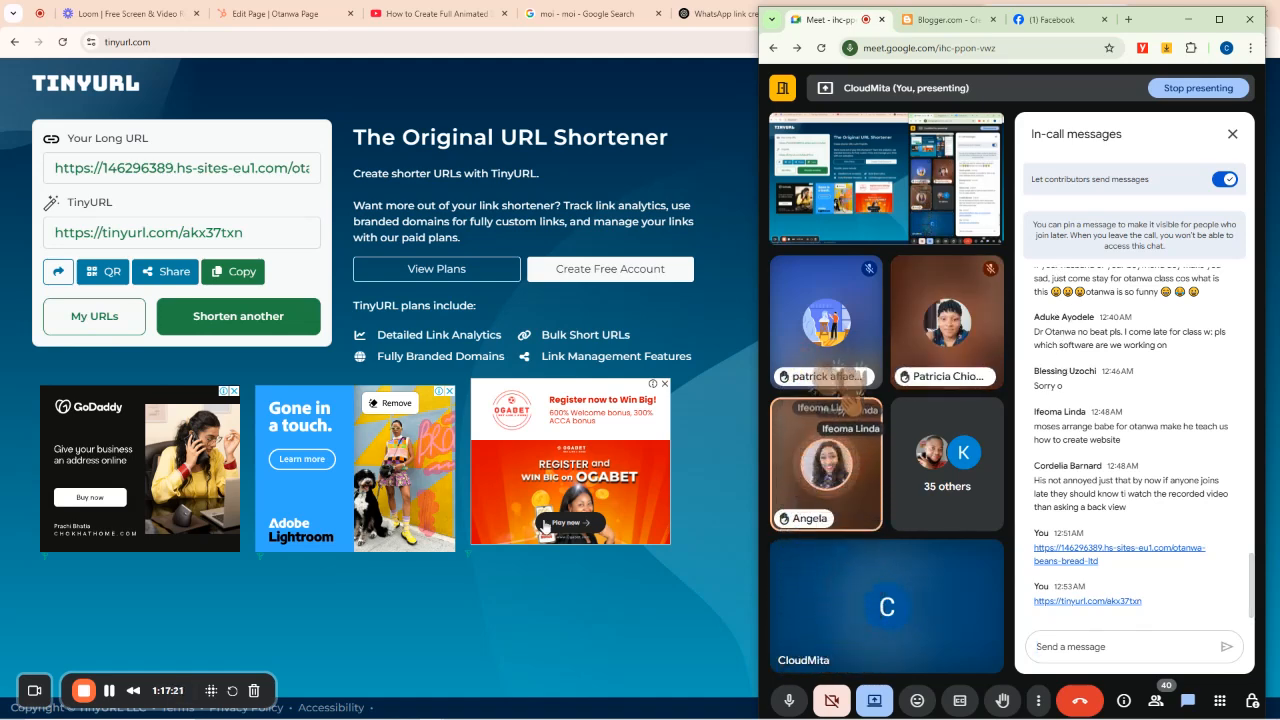
# Switch to HubSpot and create a new landing page from the Accelerator theme's Landing Page - Form template.
pyautogui.click(280, 13)
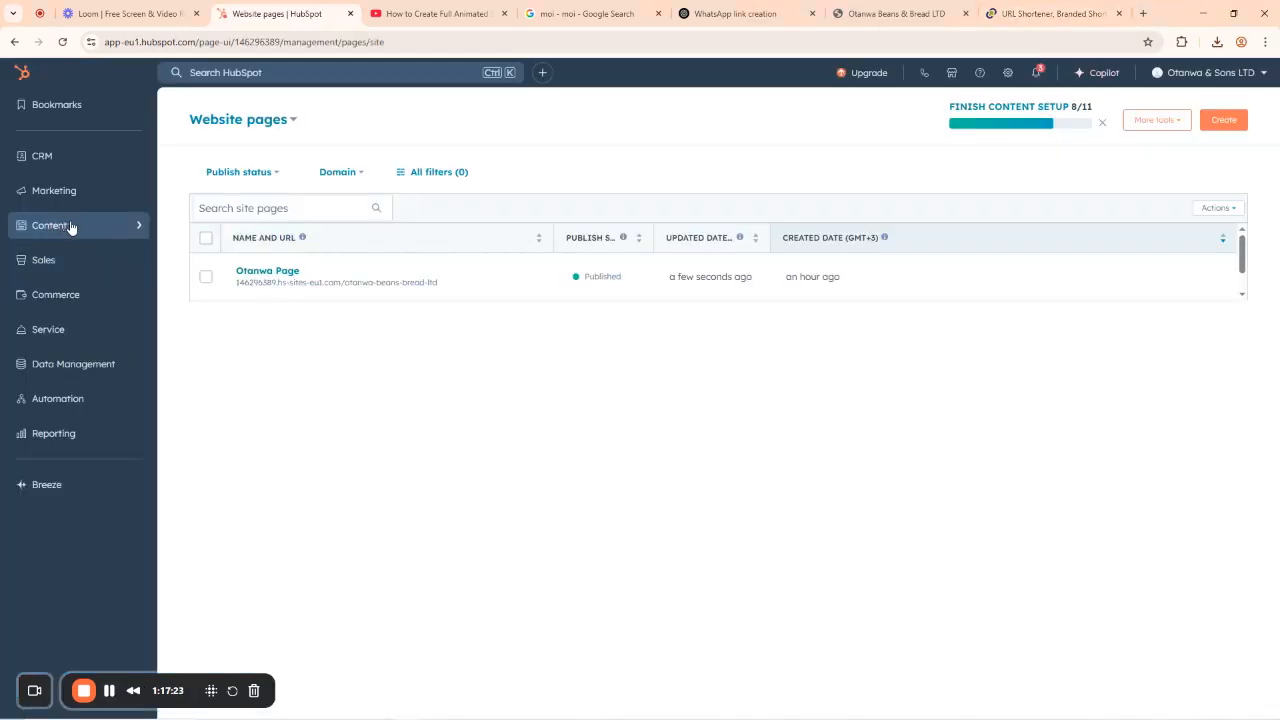
pyautogui.moveTo(86, 229)
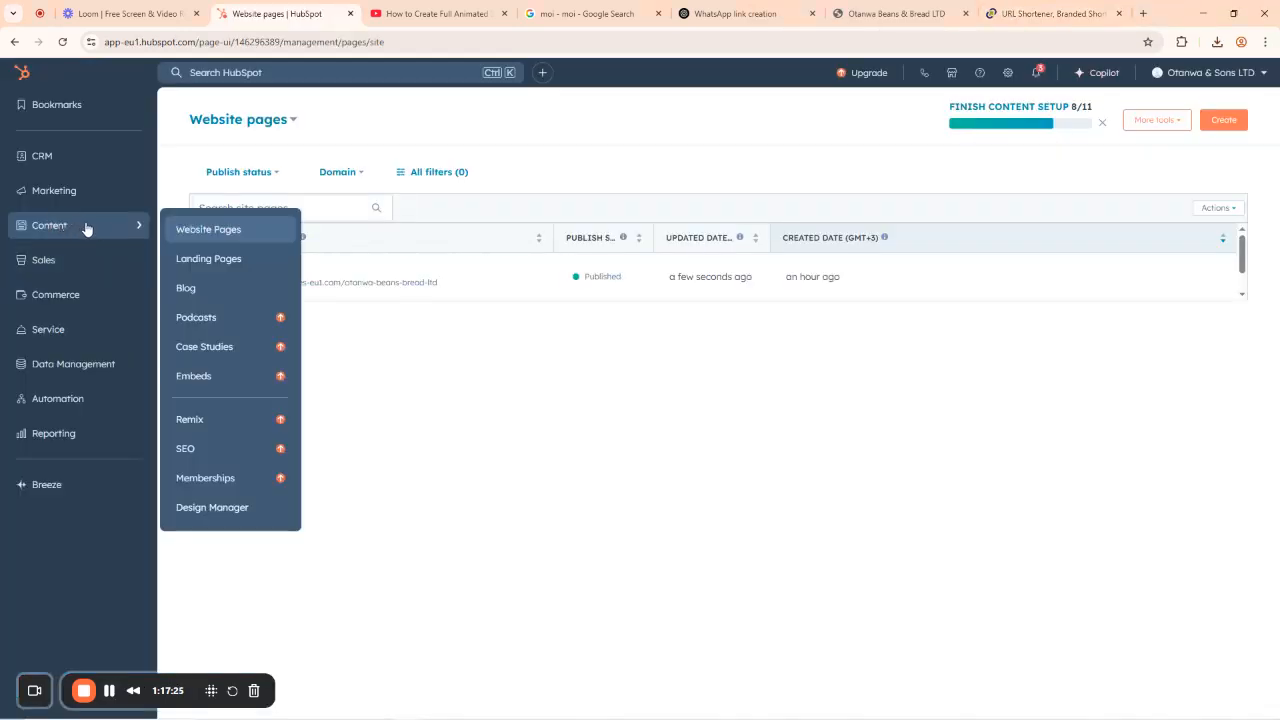
pyautogui.click(217, 258)
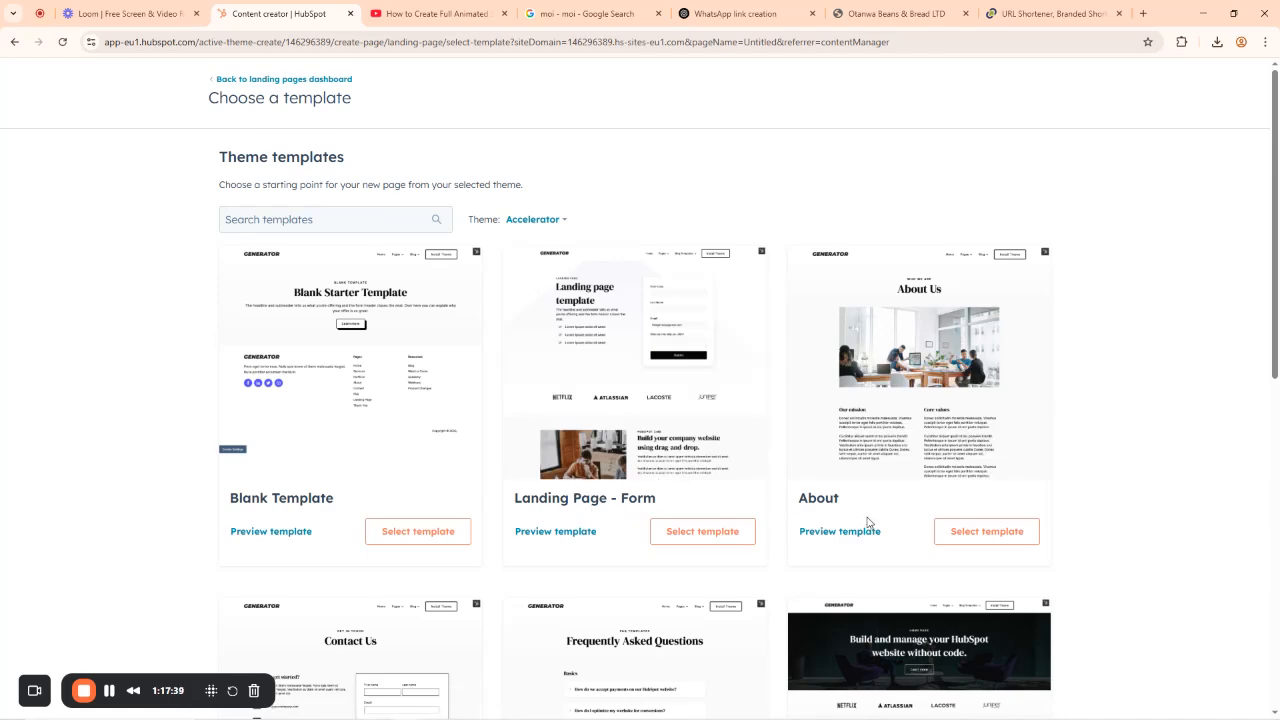
pyautogui.scroll(-6, 868, 522)
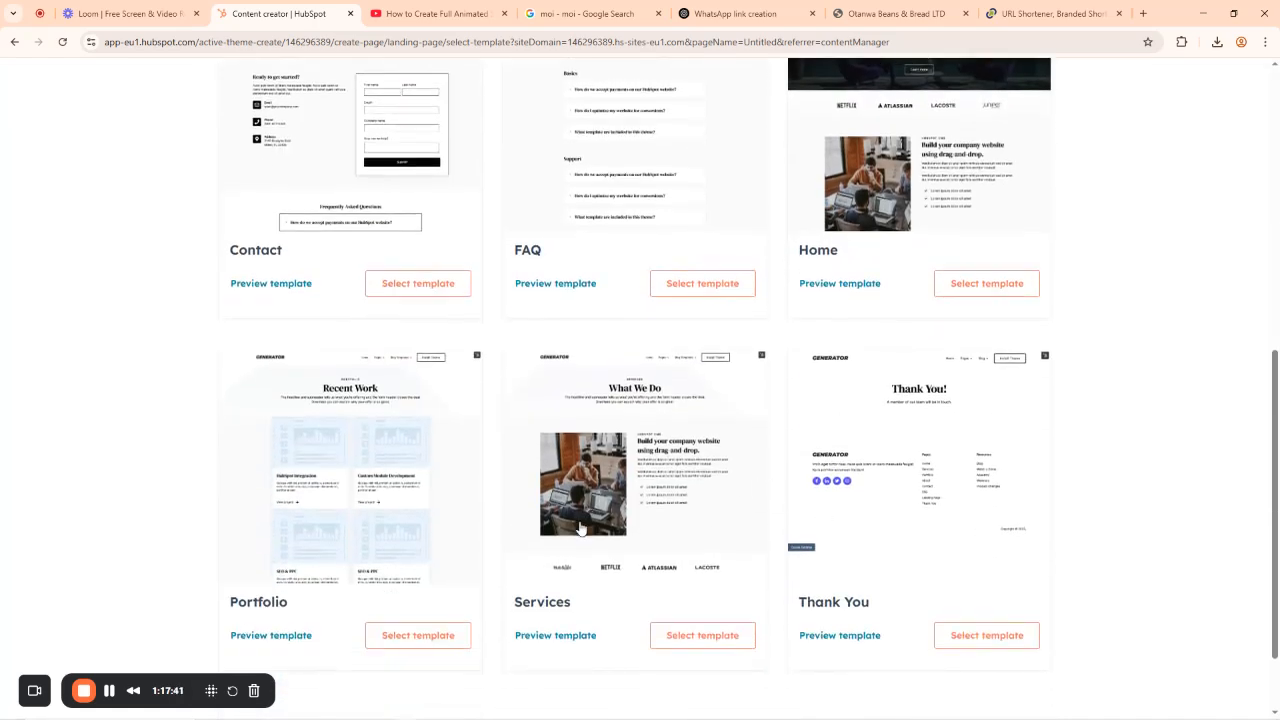
pyautogui.scroll(7, 607, 542)
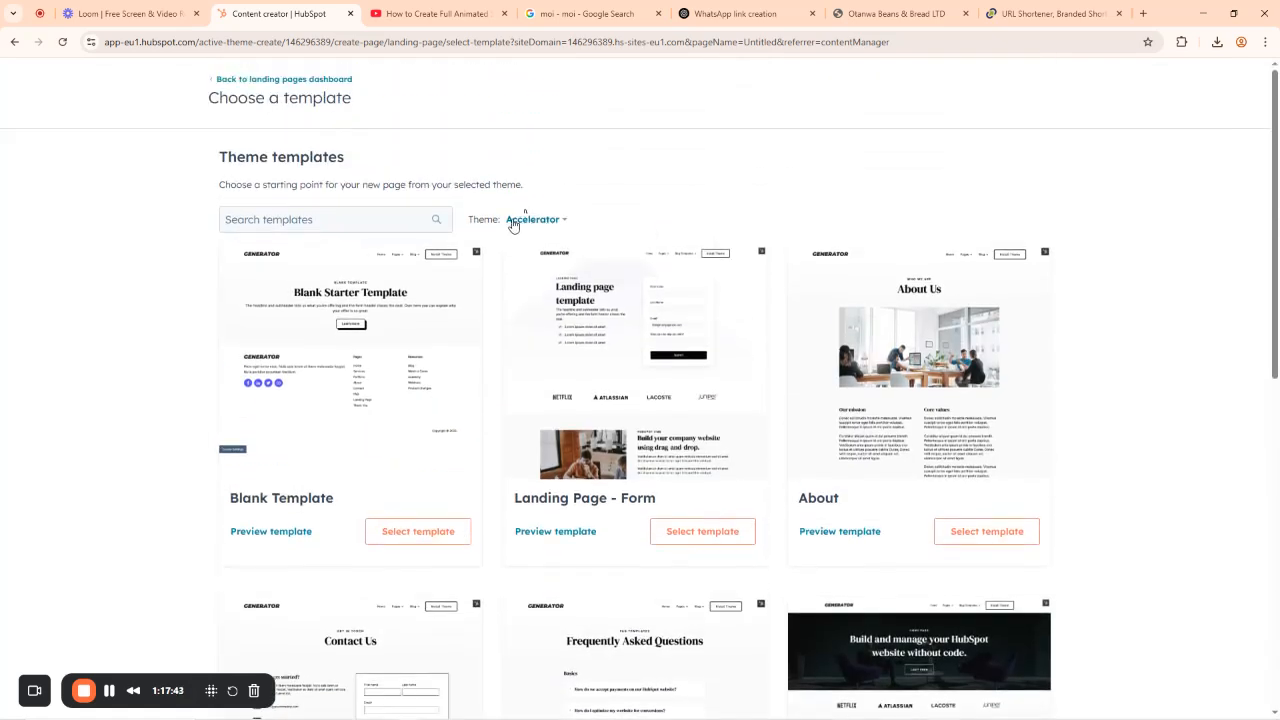
pyautogui.click(560, 222)
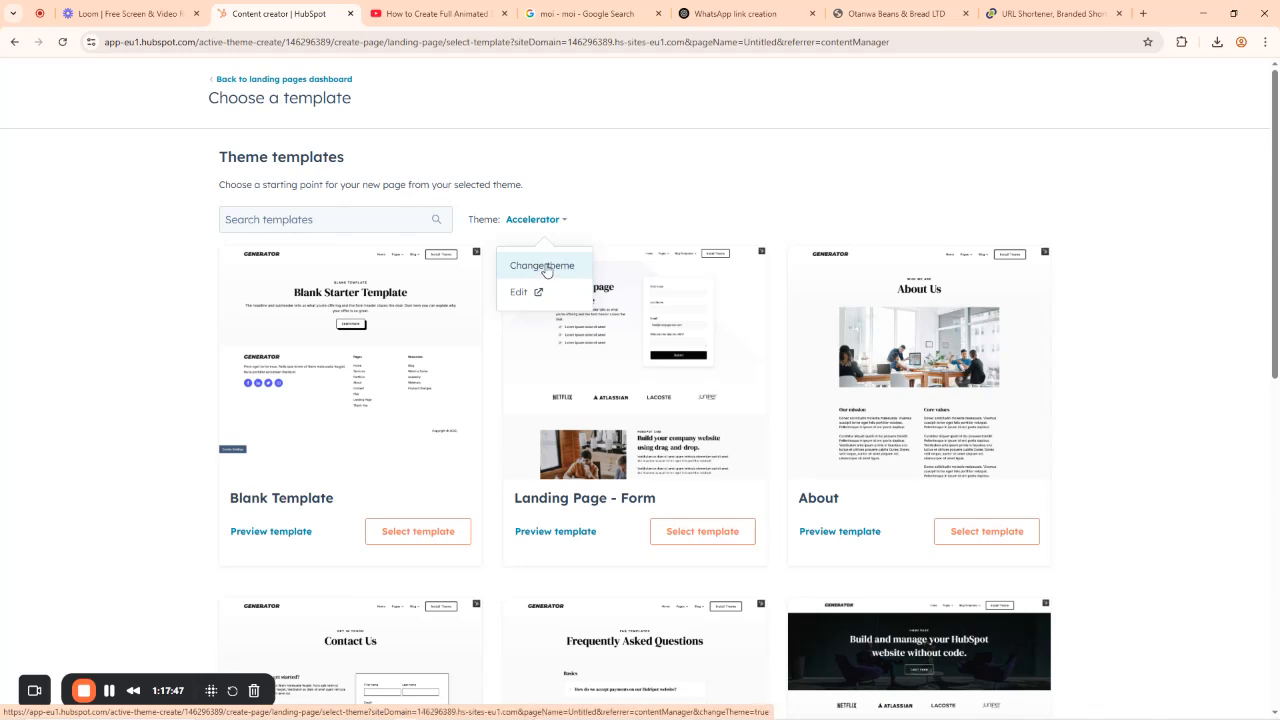
pyautogui.click(693, 176)
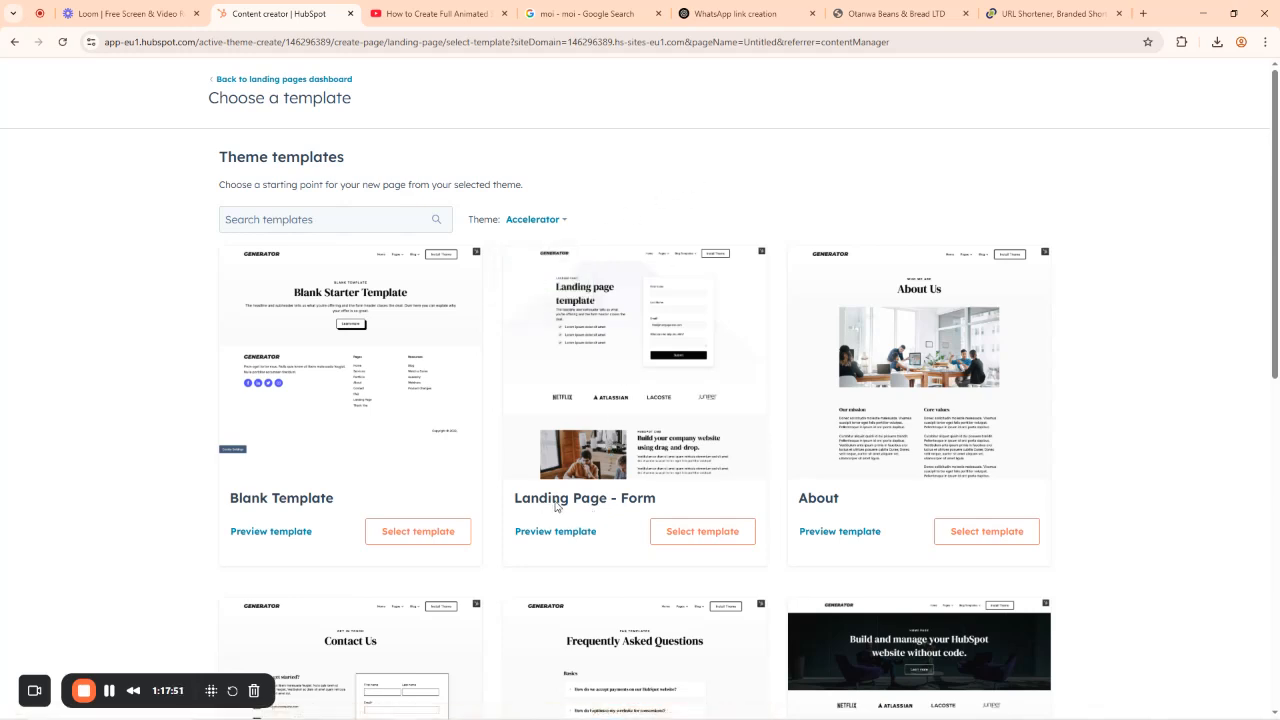
pyautogui.click(703, 536)
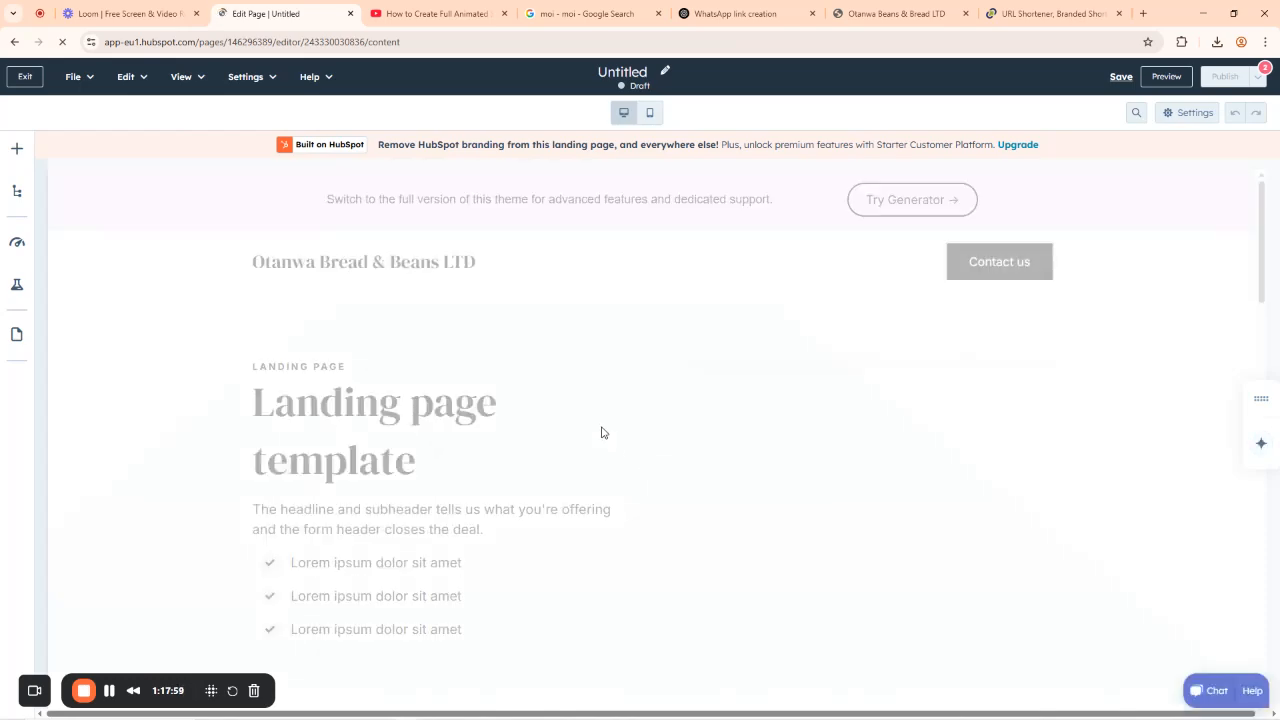
# Examine the new landing page's sections, from the header and hero text to the images, testimonial and footer.
pyautogui.scroll(-6, 600, 450)
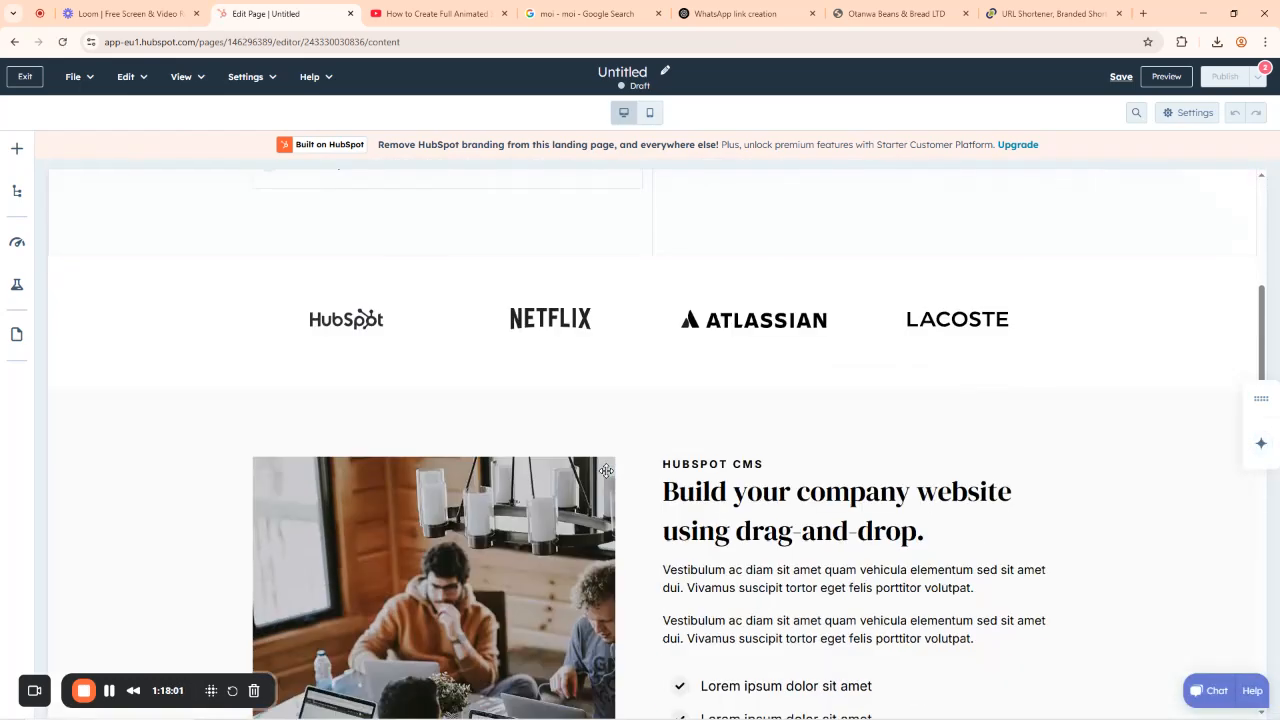
pyautogui.scroll(-8, 654, 486)
pyautogui.scroll(4, 654, 486)
pyautogui.scroll(-1, 654, 486)
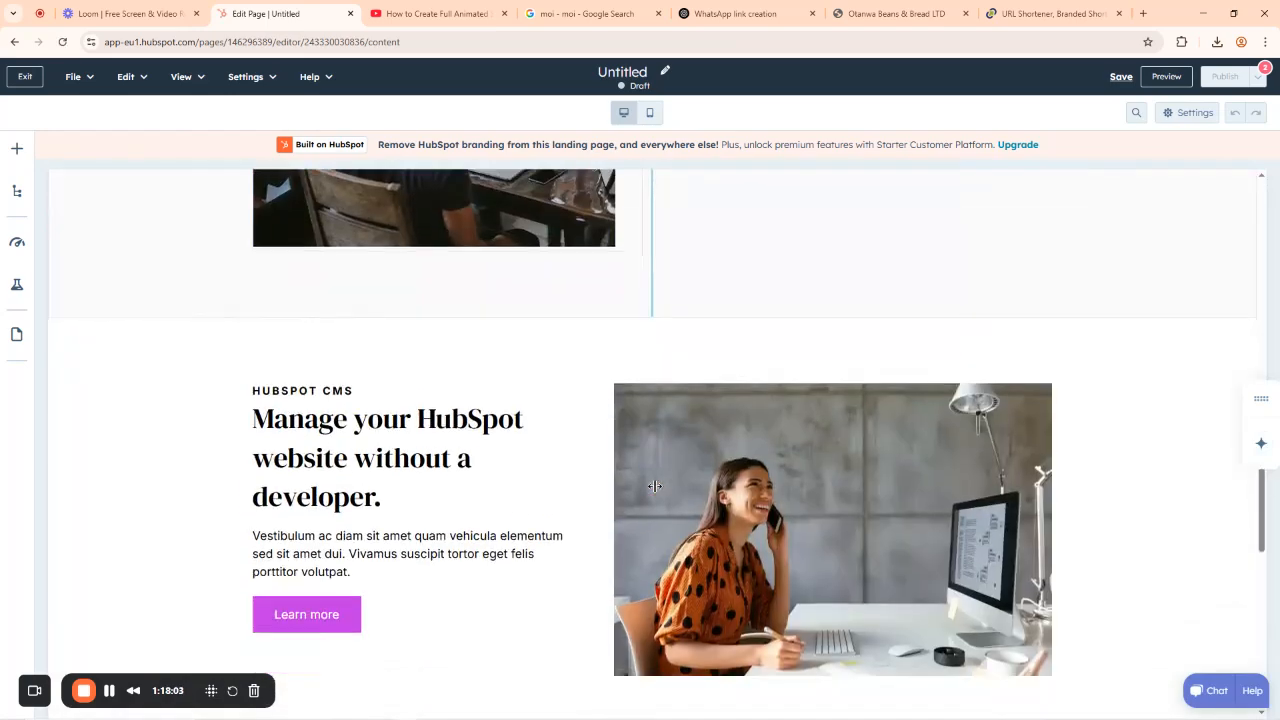
pyautogui.scroll(-5, 654, 486)
pyautogui.scroll(8, 654, 486)
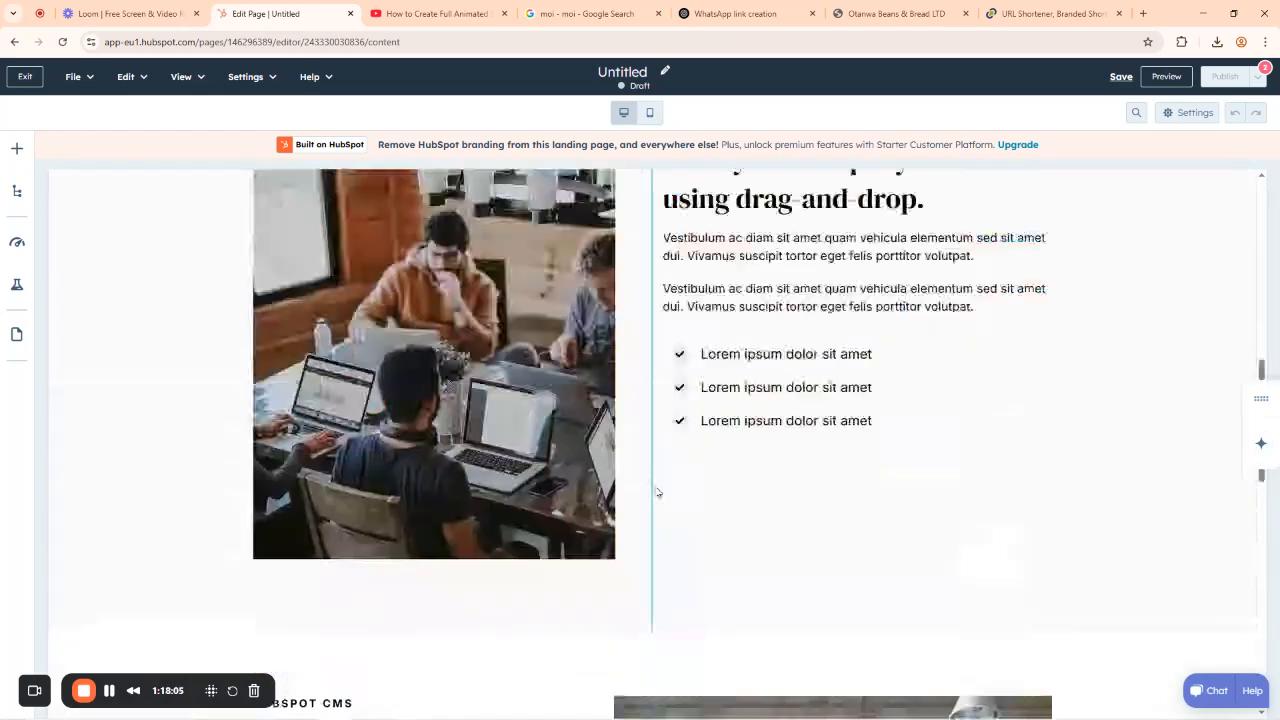
pyautogui.scroll(10, 655, 485)
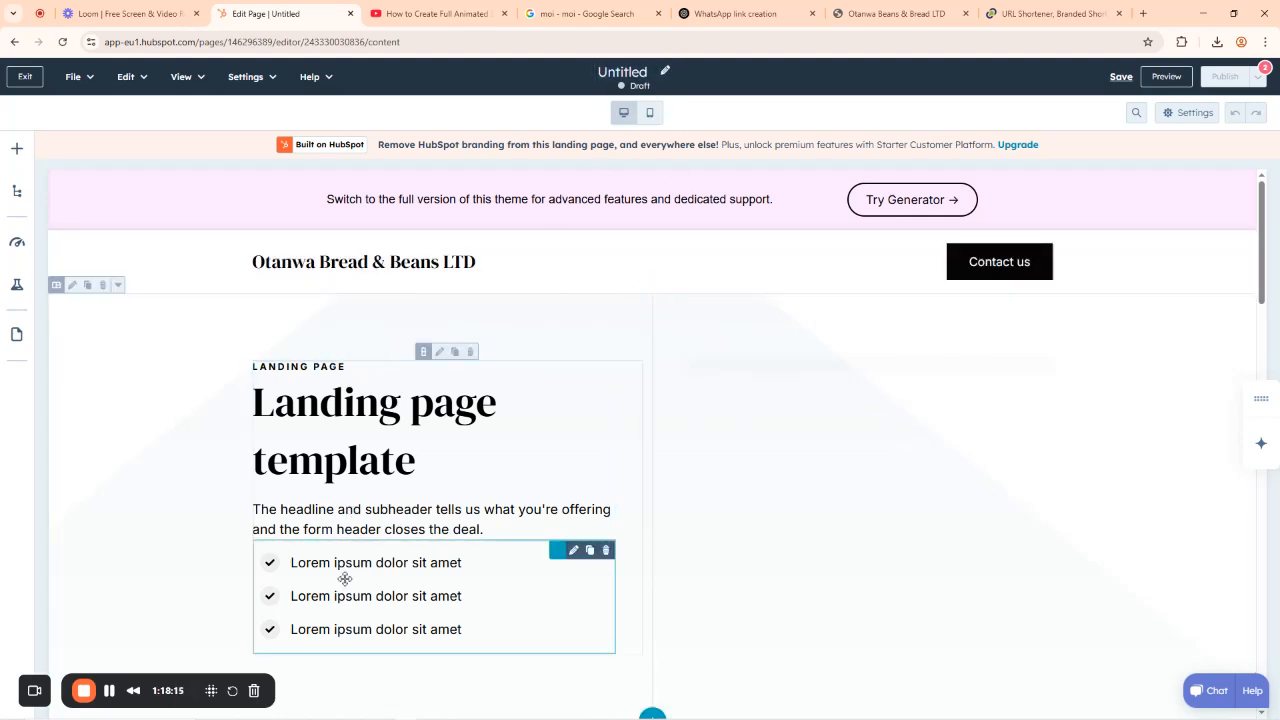
pyautogui.scroll(-20, 478, 497)
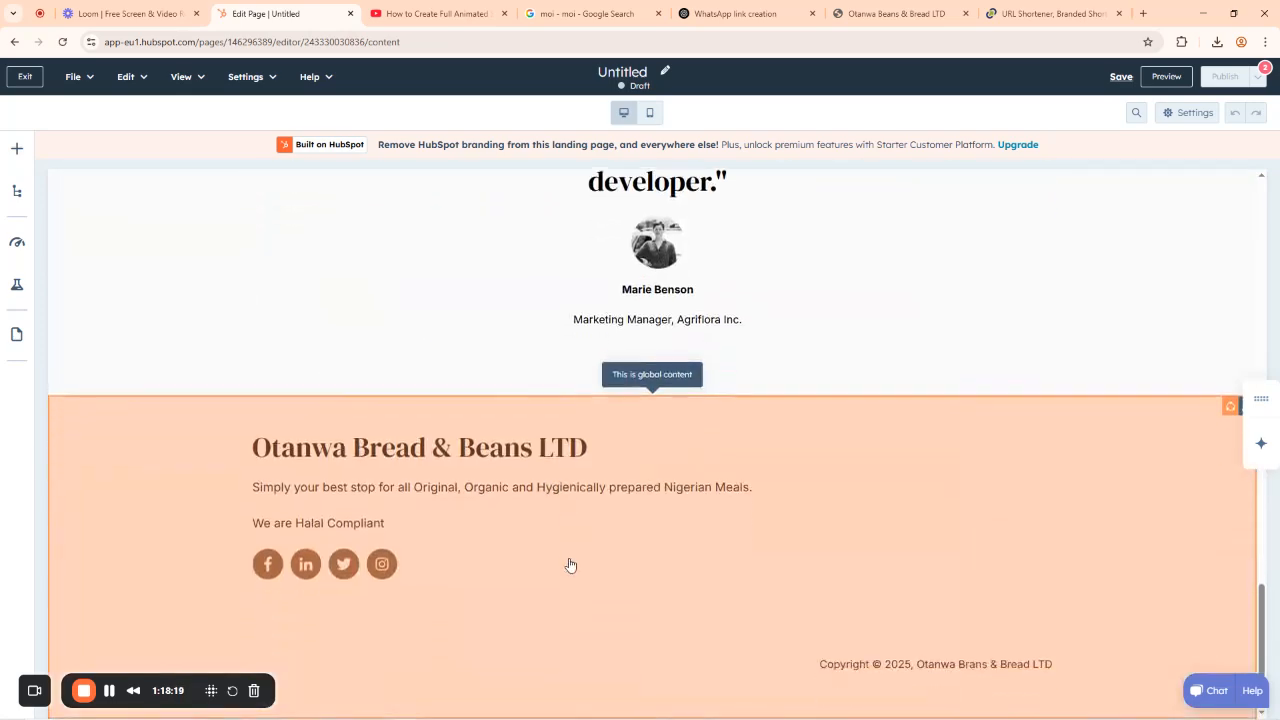
pyautogui.scroll(10, 780, 318)
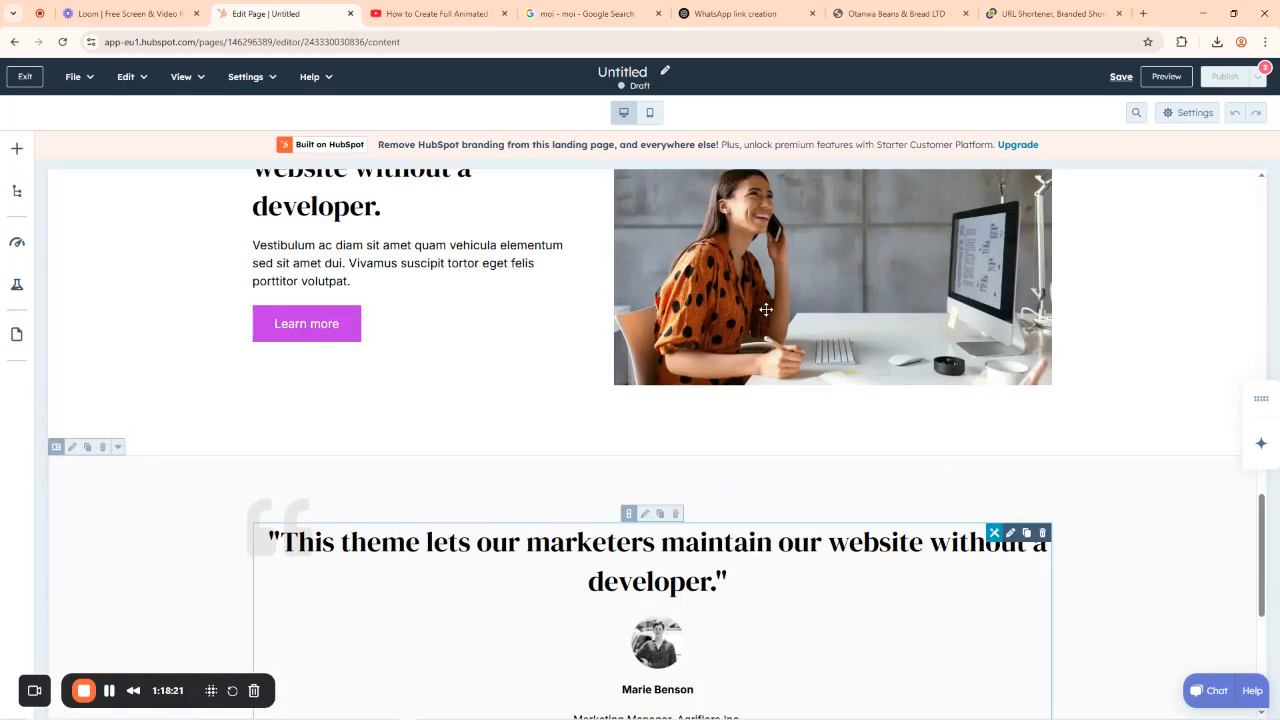
pyautogui.scroll(7, 620, 420)
pyautogui.scroll(-7, 657, 391)
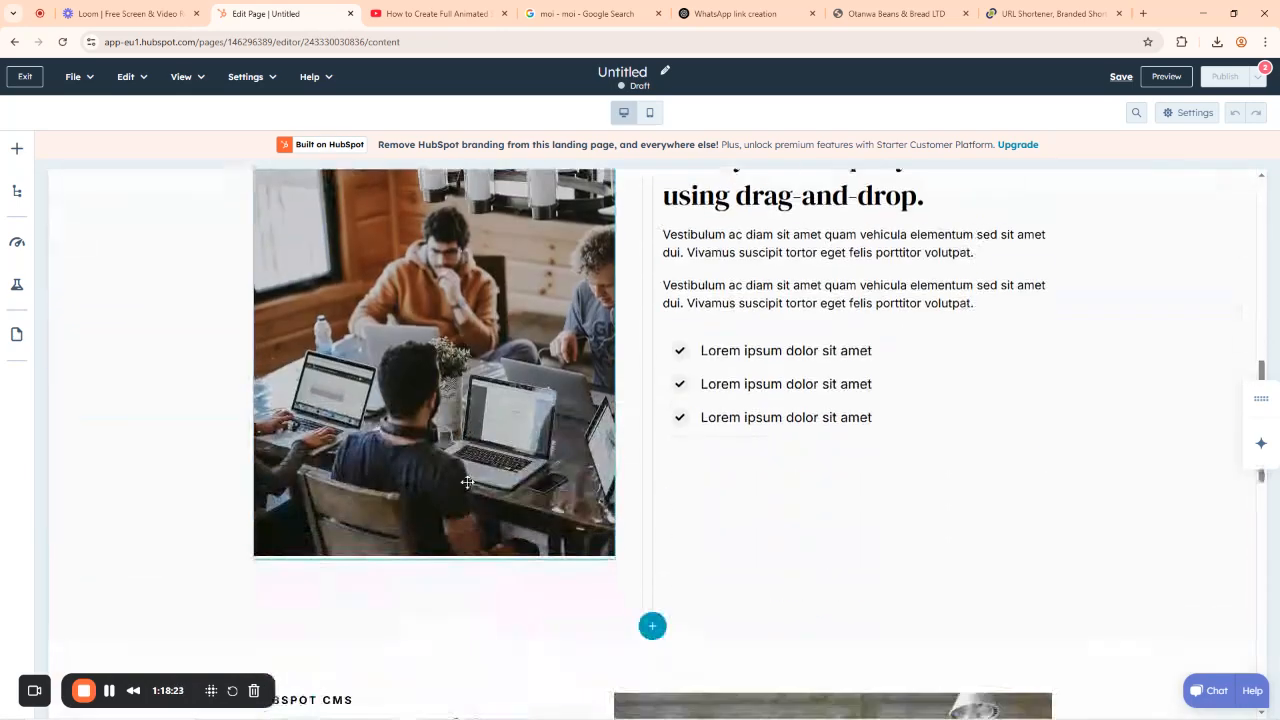
pyautogui.scroll(-3, 657, 391)
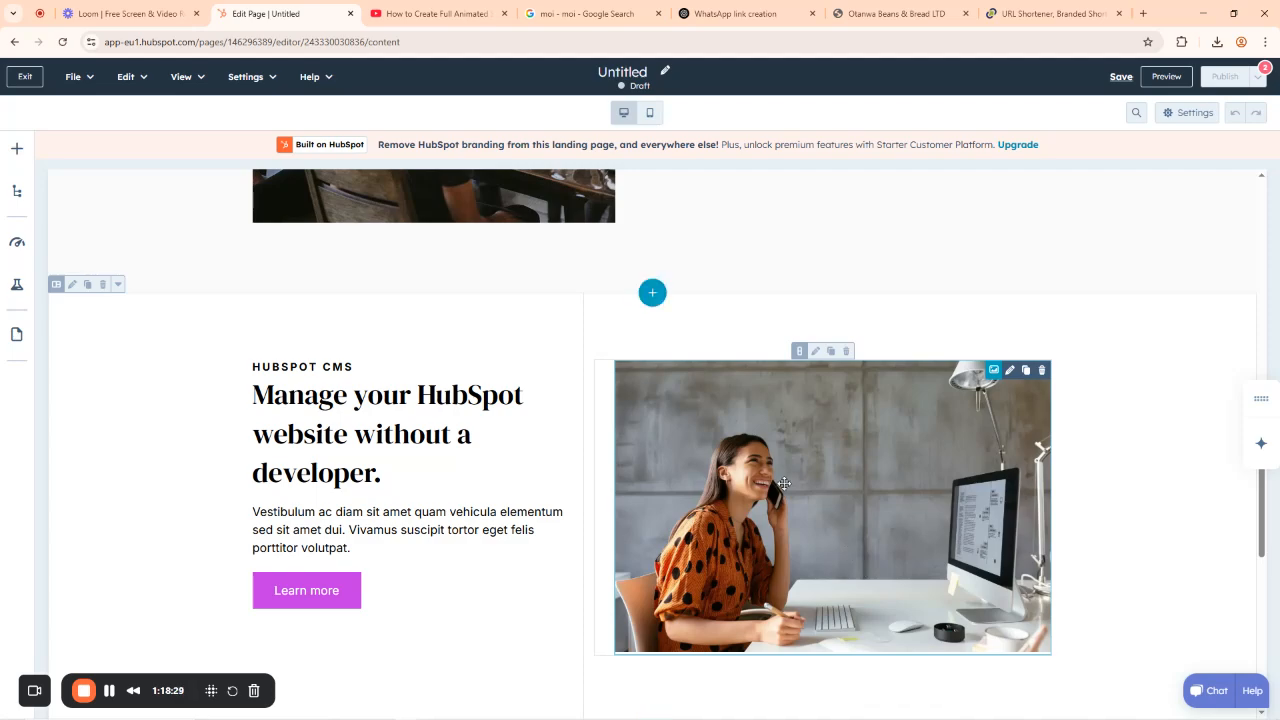
pyautogui.scroll(8, 583, 434)
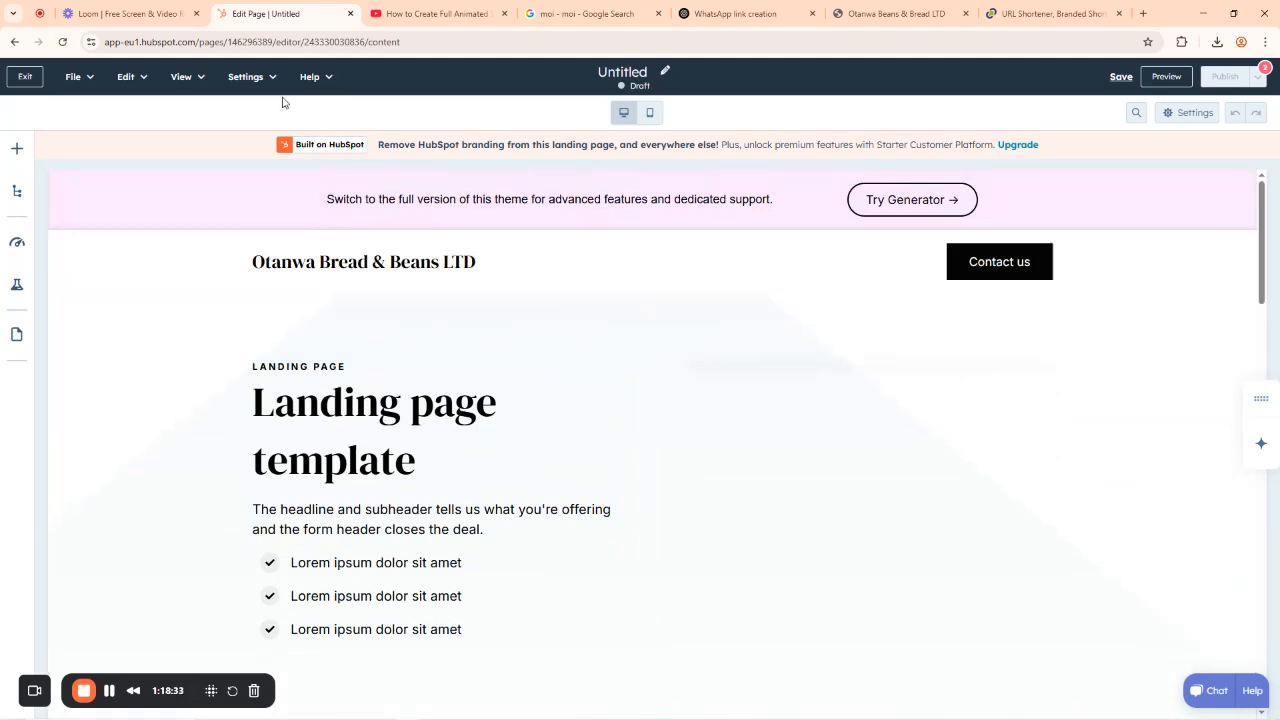
# Exit the landing page editor and show the available content tools.
pyautogui.click(24, 76)
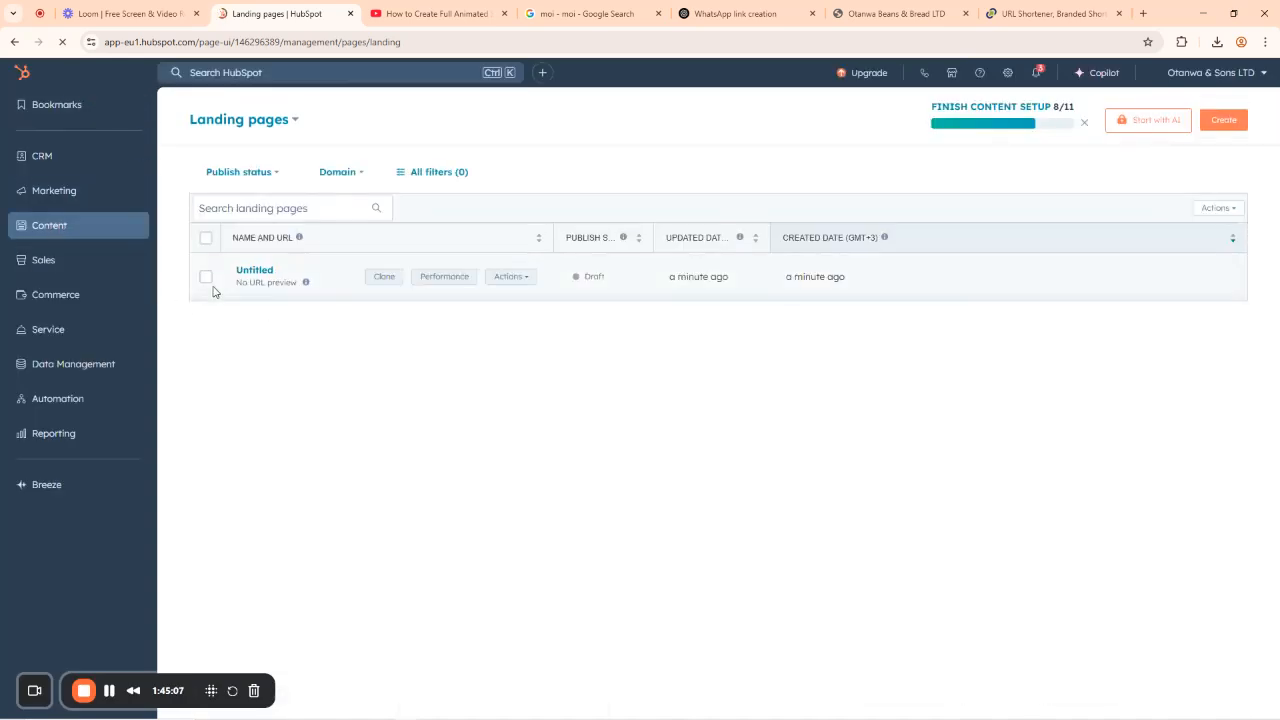
pyautogui.moveTo(56, 228)
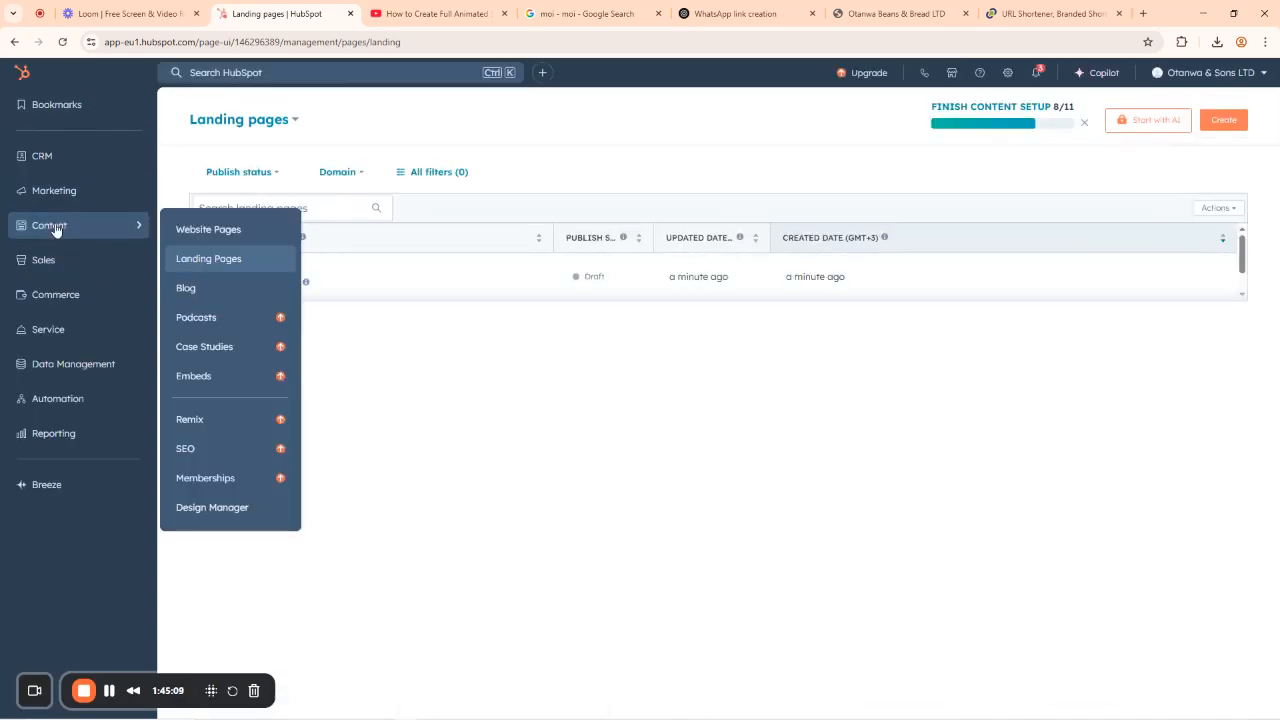